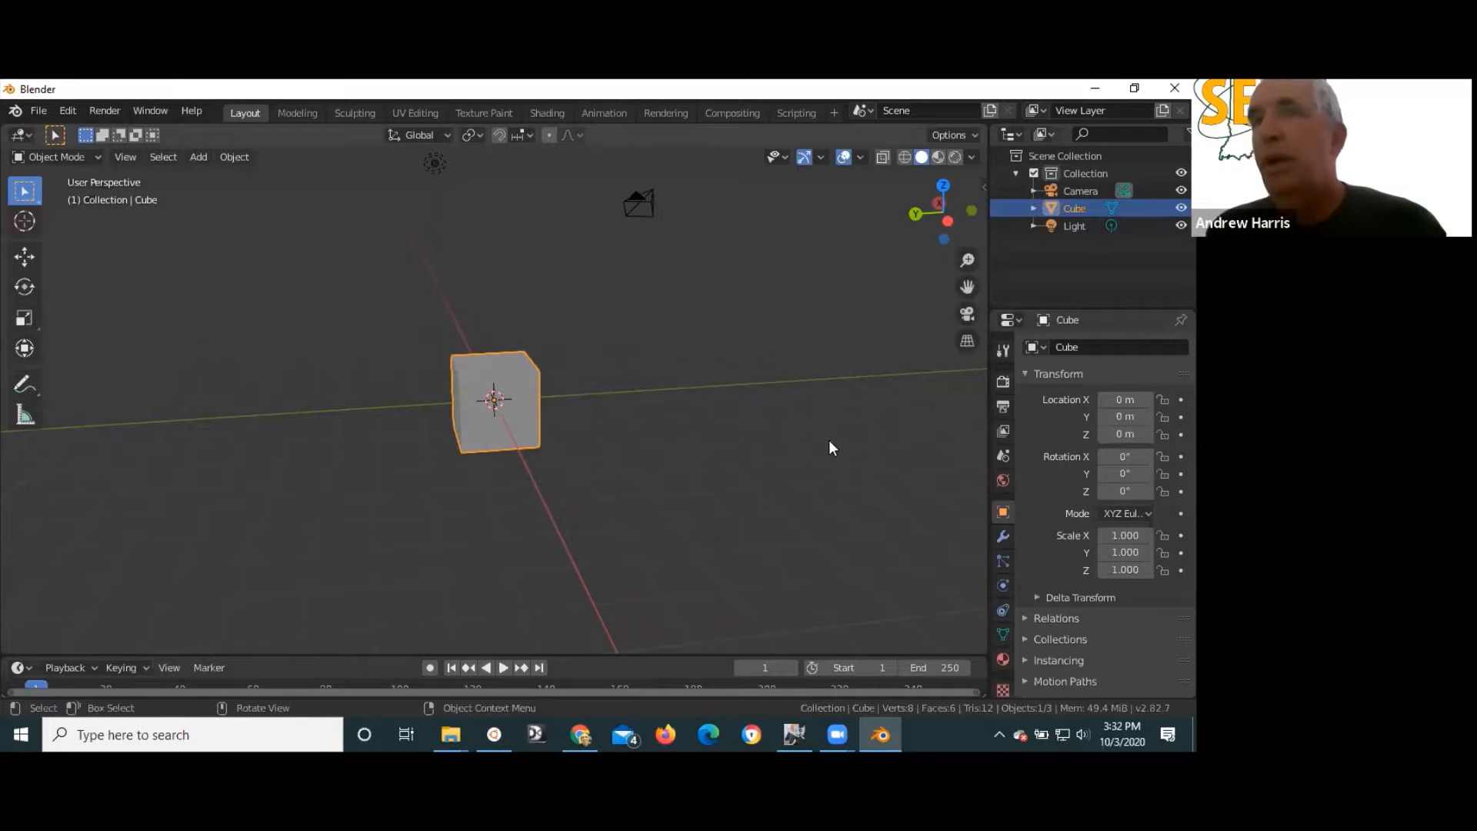
pyautogui.moveTo(861, 423); pyautogui.dragTo(564, 473, button='middle')
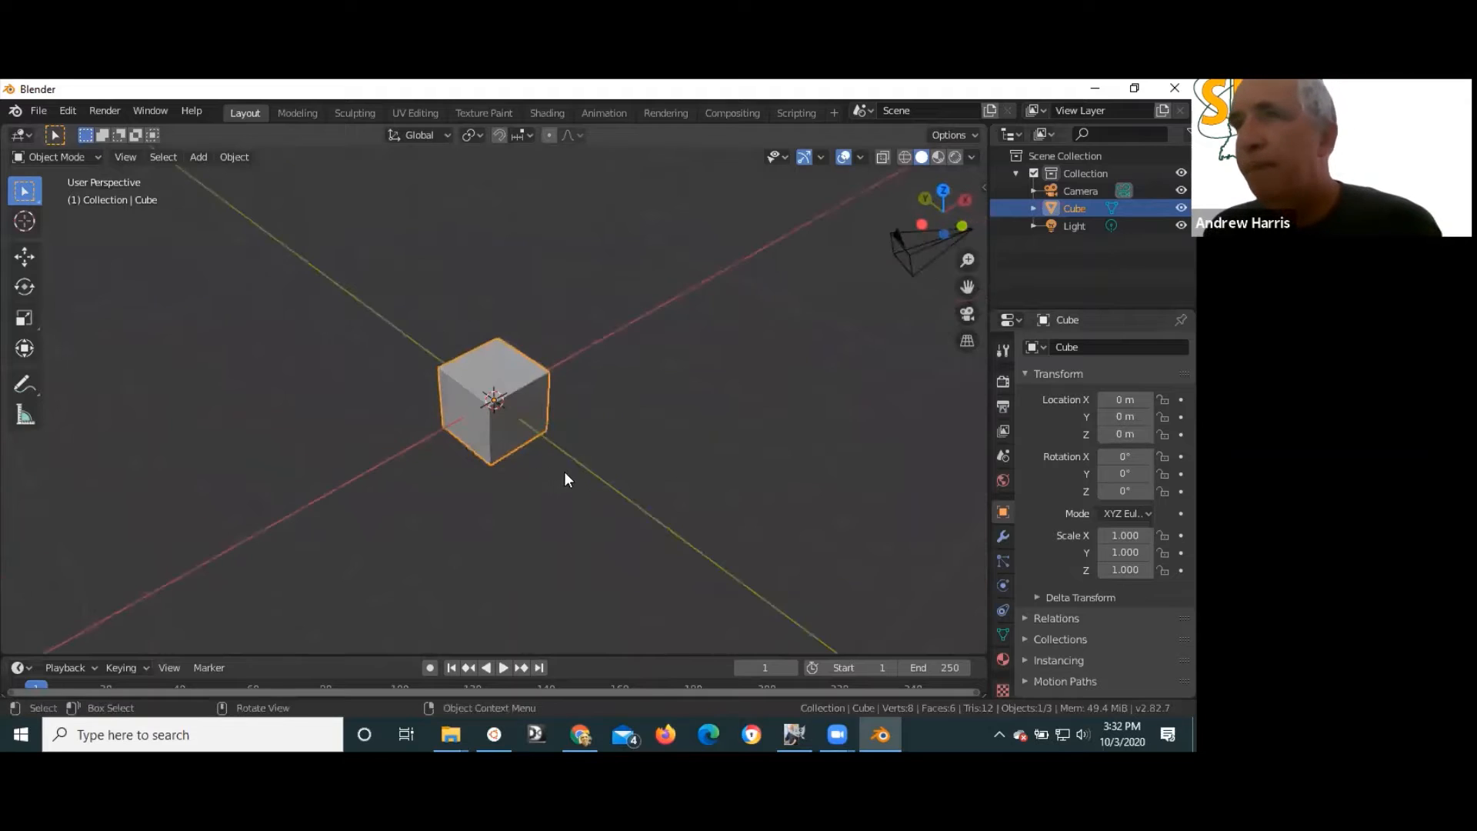
pyautogui.moveTo(768, 469); pyautogui.dragTo(591, 487, button='middle')
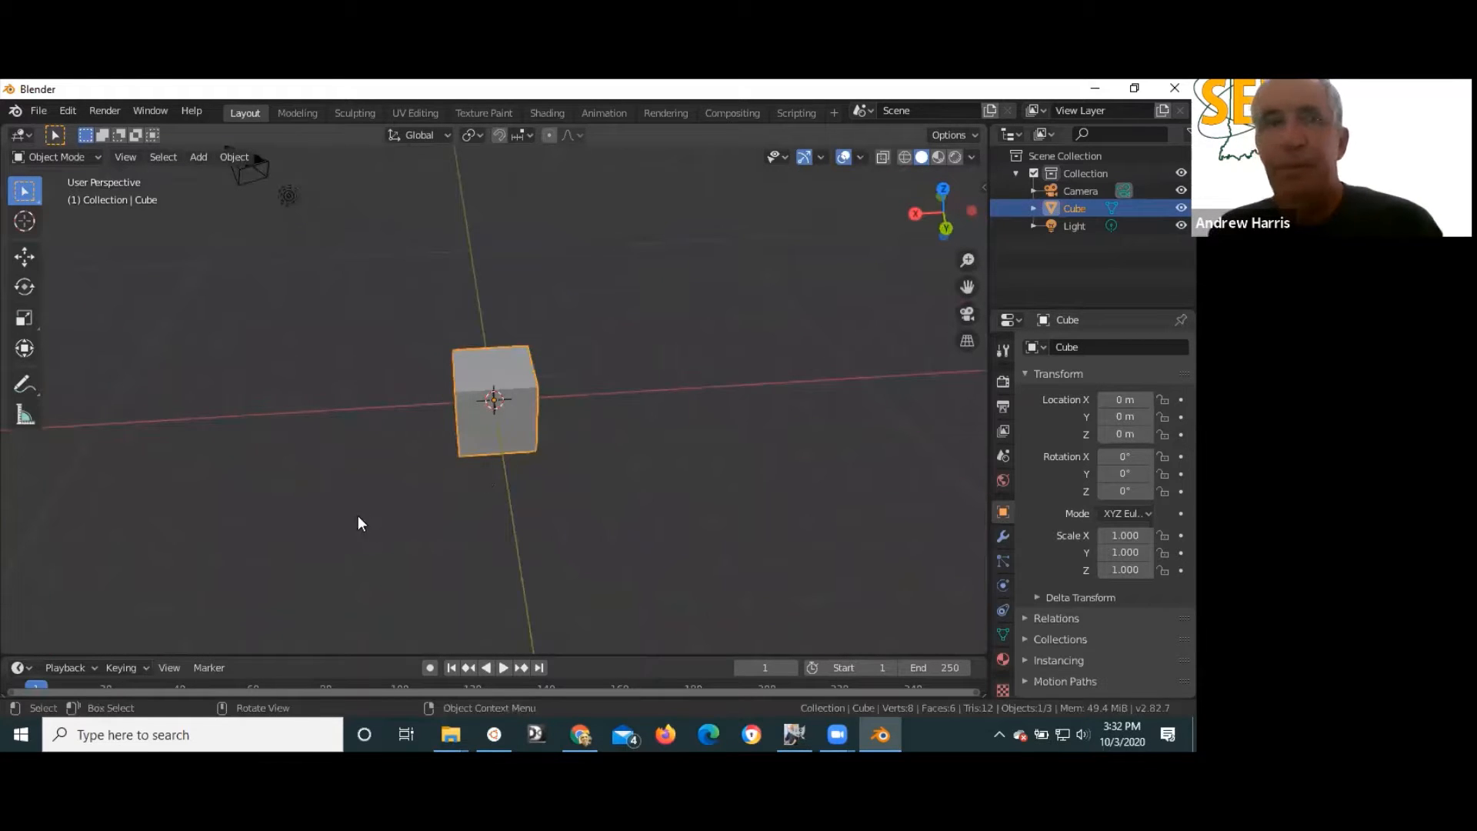
pyautogui.moveTo(358, 516); pyautogui.dragTo(538, 516, button='middle')
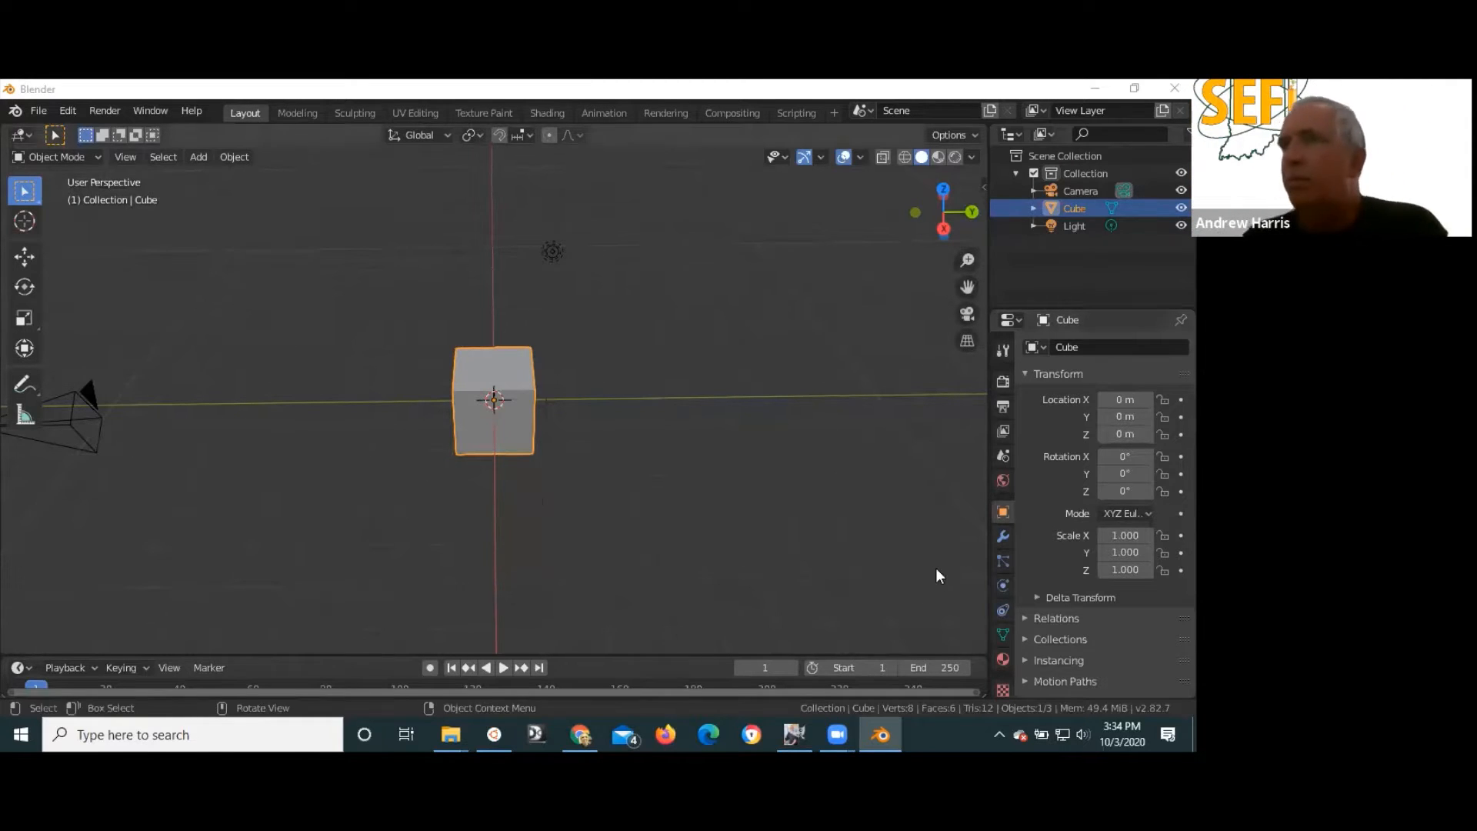
# - Show the cube in the right orthographic view and enter Edit Mode on it
pyautogui.moveTo(579, 416); pyautogui.dragTo(603, 385, button='middle')
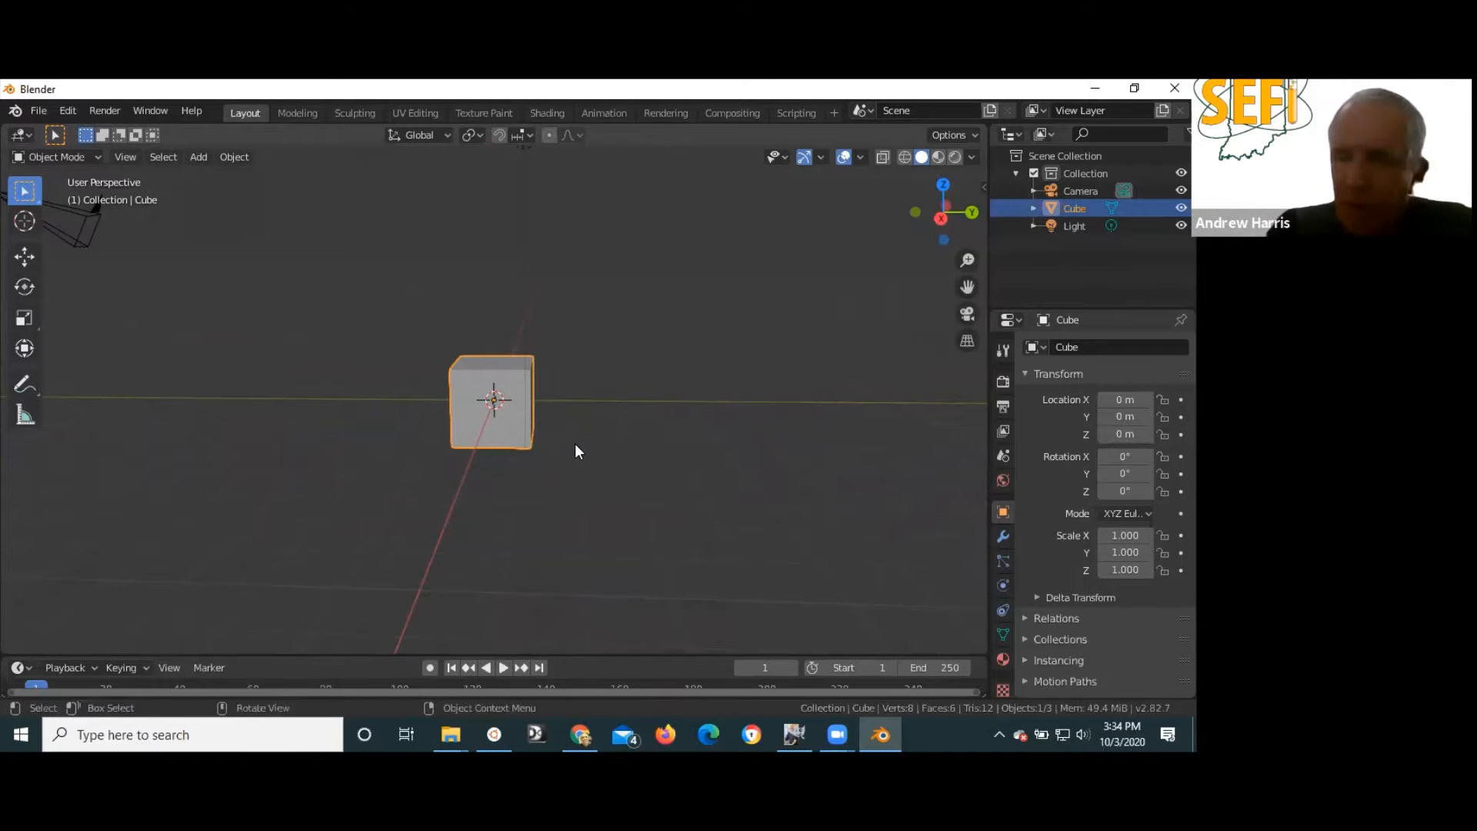
pyautogui.press('KP_3')
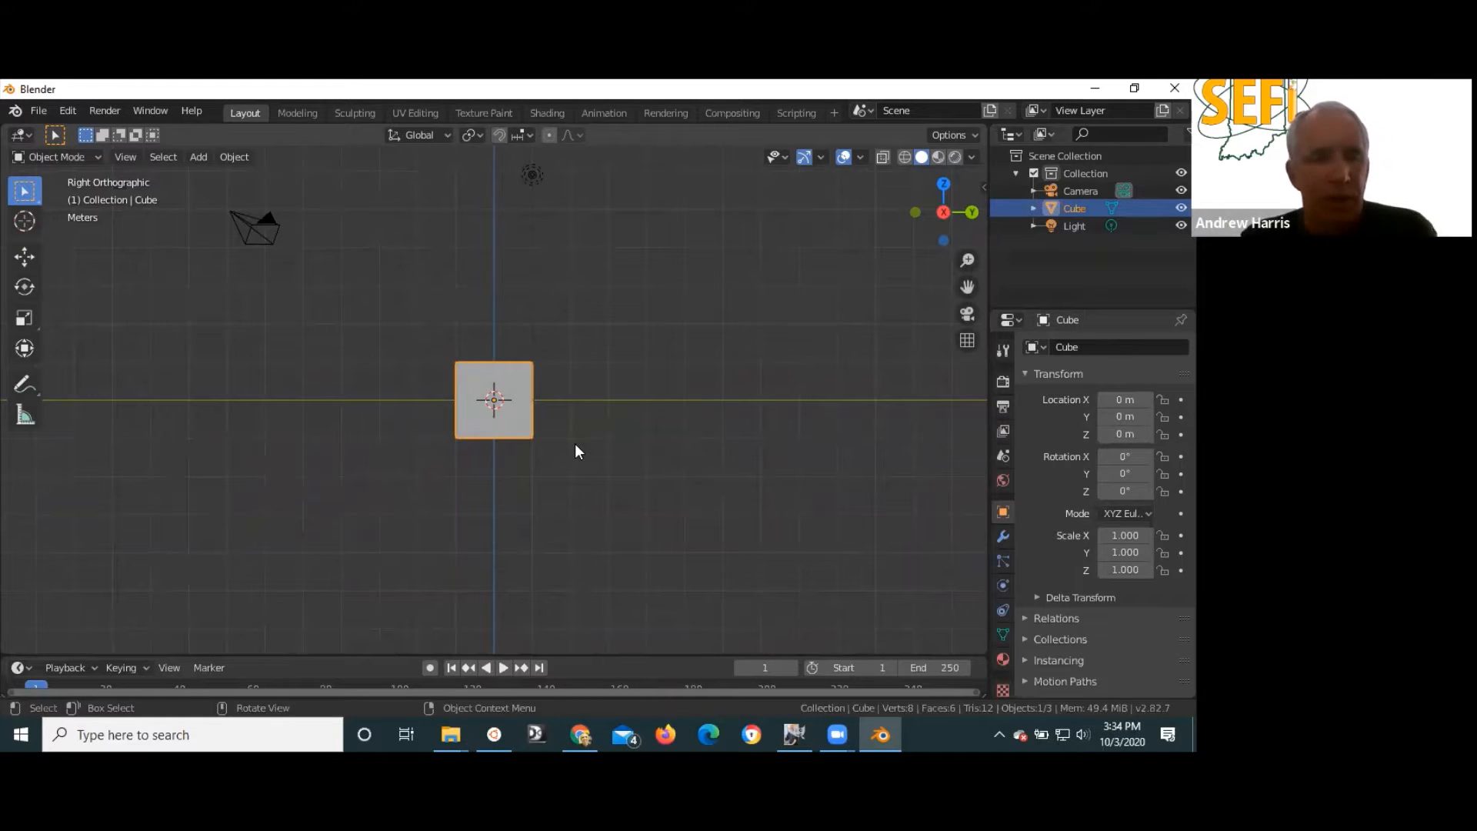
pyautogui.press('Tab')
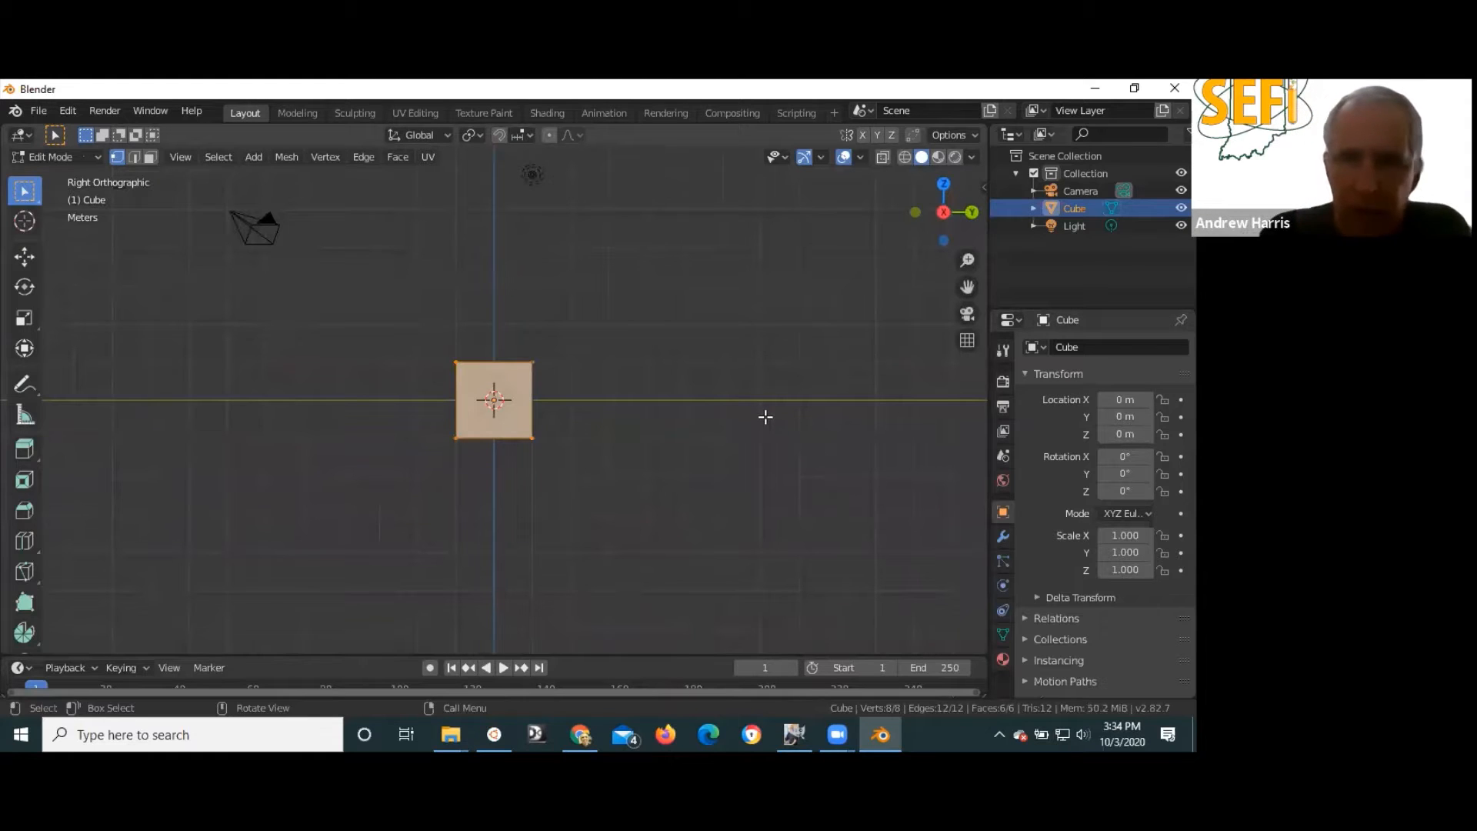
# - Turn on the Screencast Keys display and hide its settings again
pyautogui.press('n')
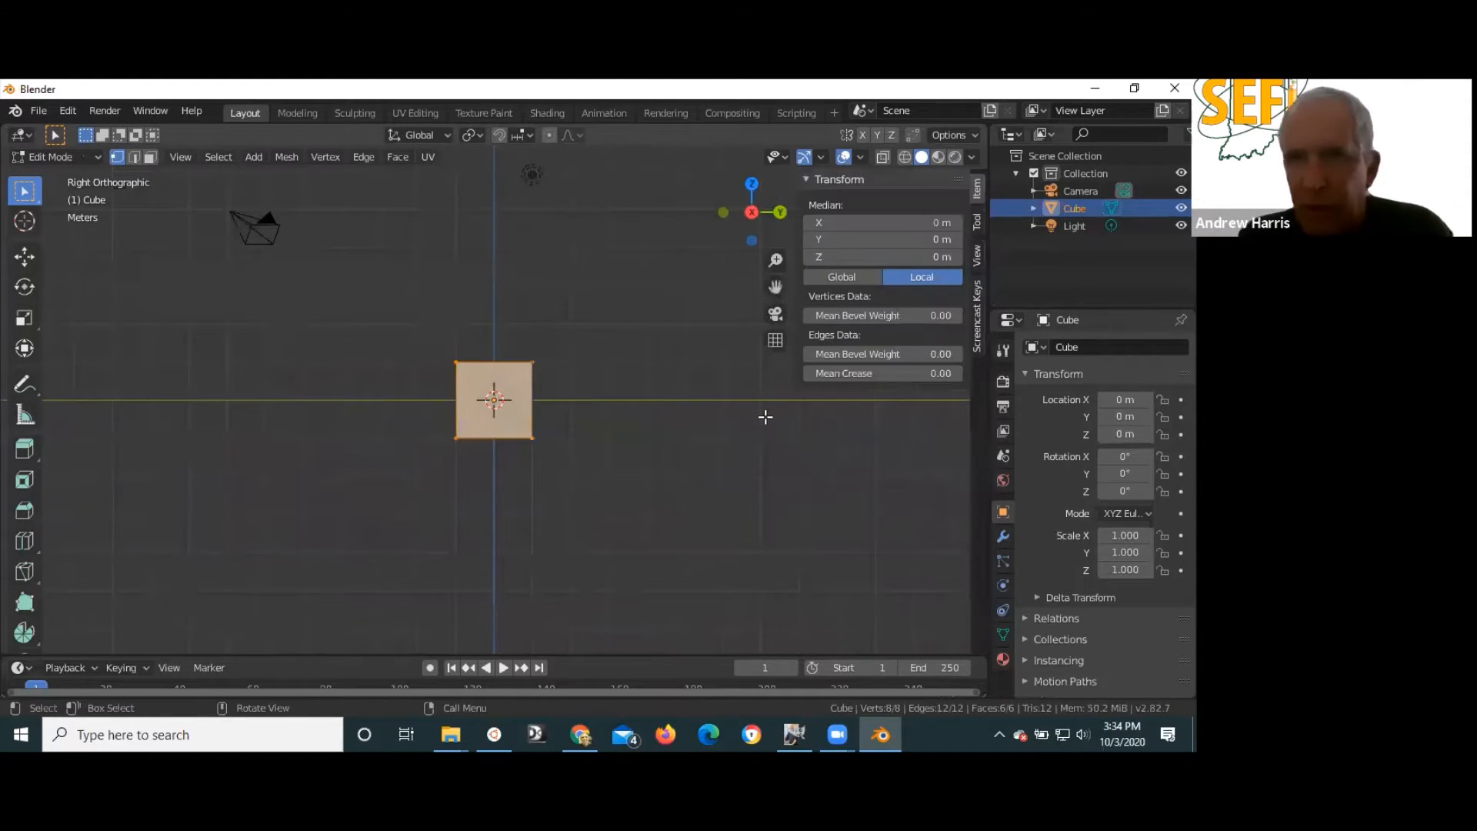
pyautogui.click(977, 330)
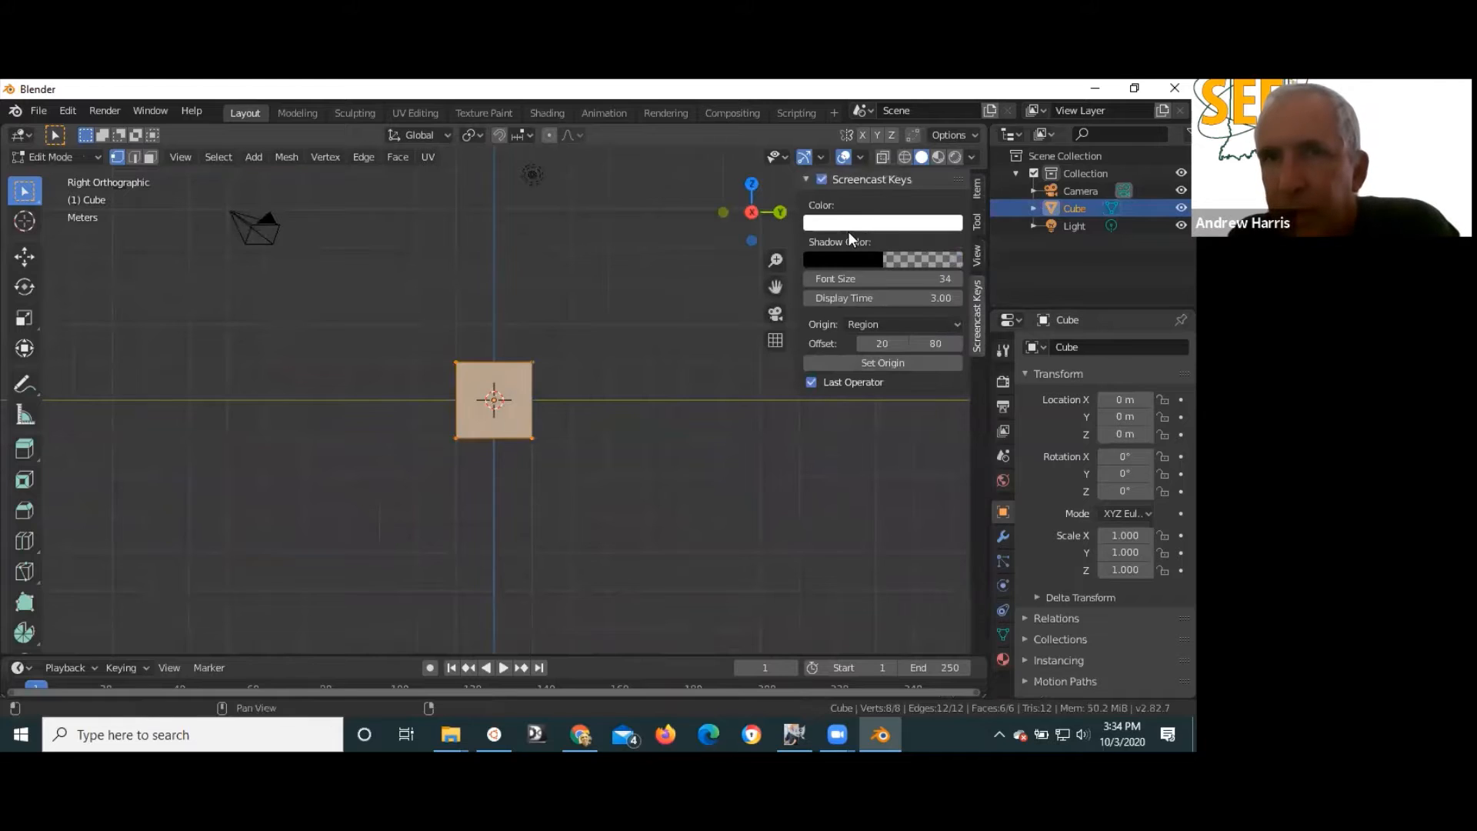
pyautogui.click(821, 179)
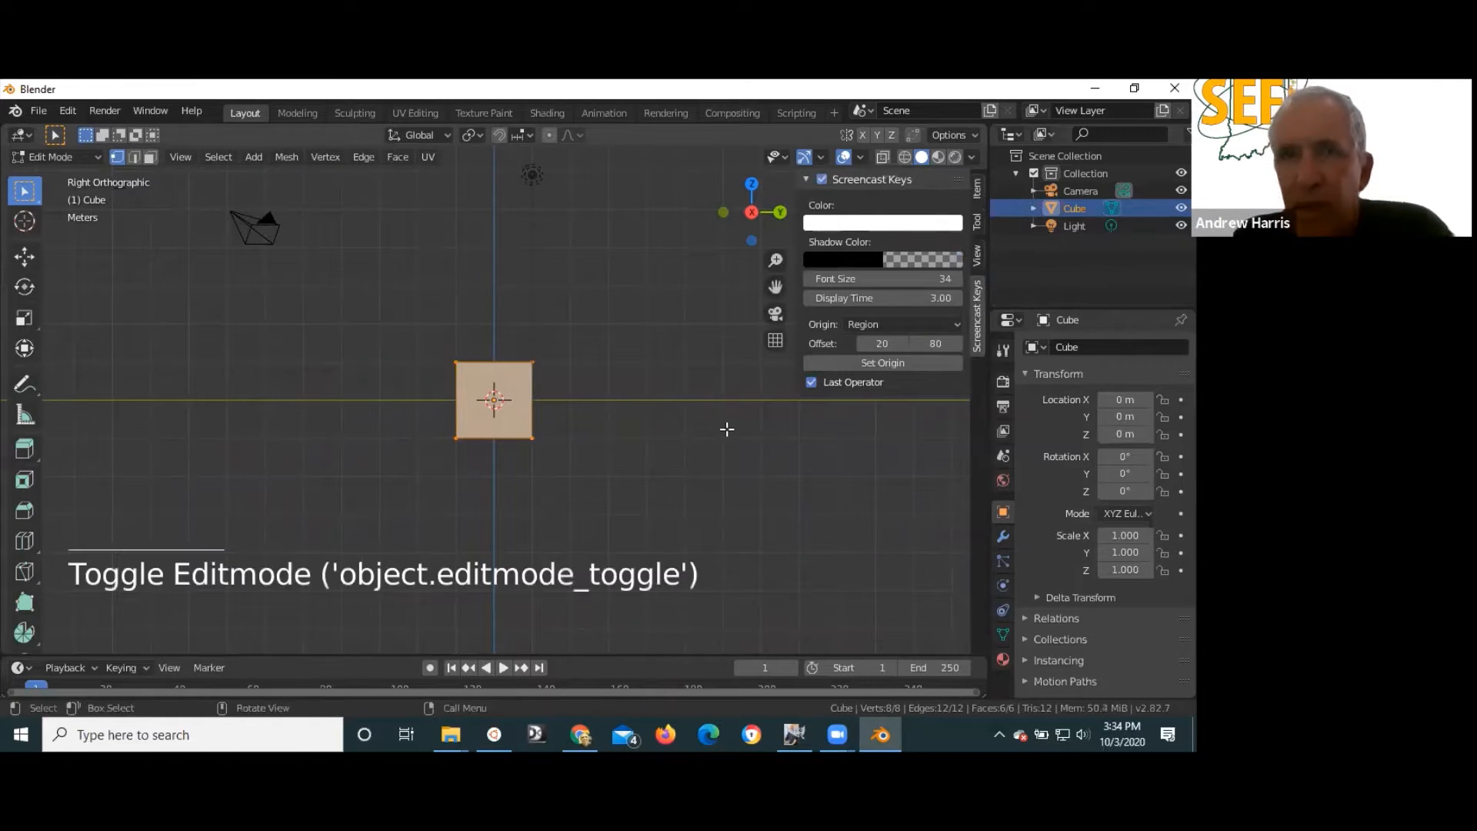
pyautogui.press('n')
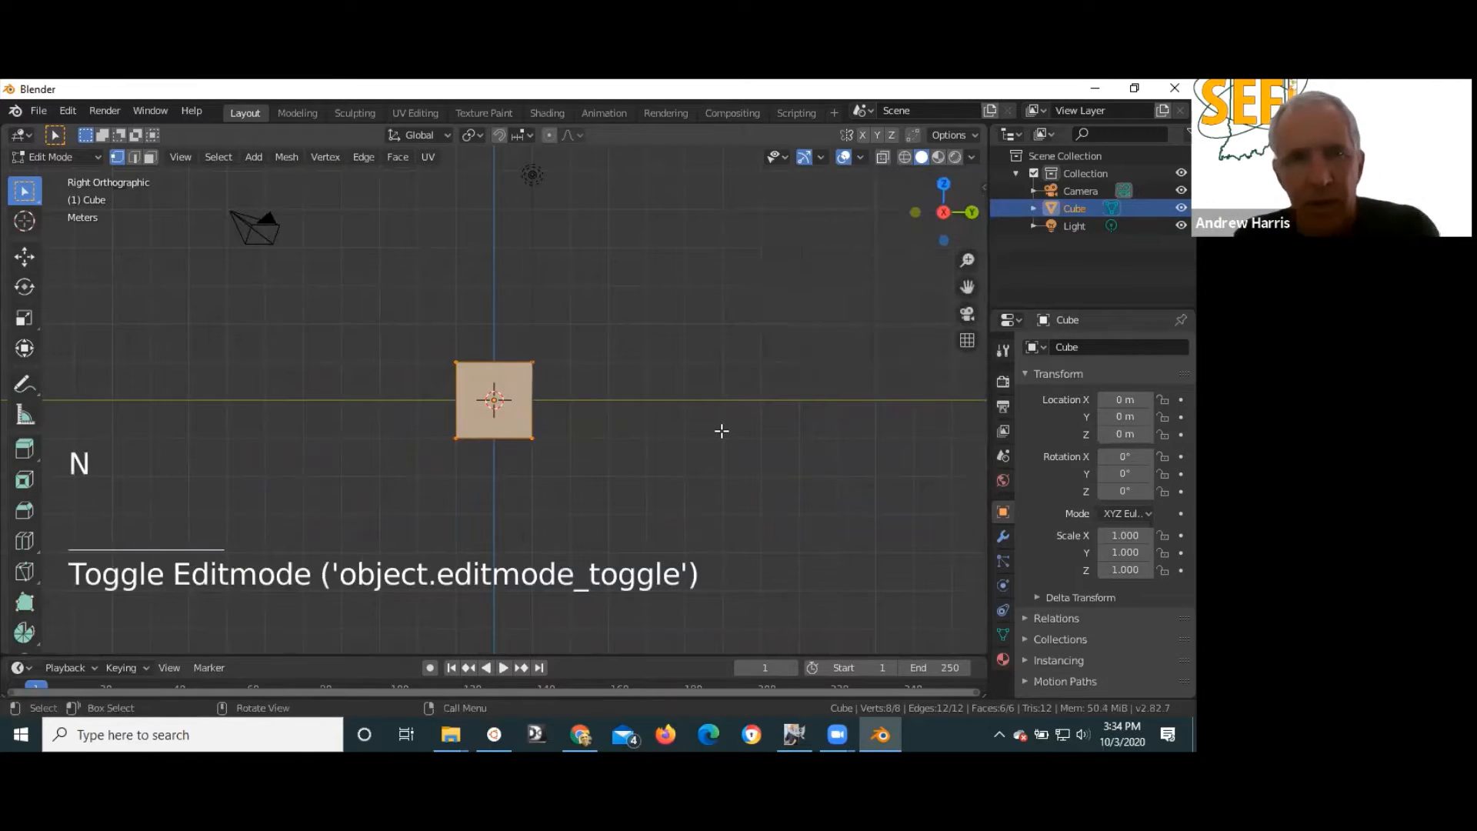
# - Subdivide the whole cube mesh once, then clear the selection with X-ray display turned on
pyautogui.rightClick(492, 380)
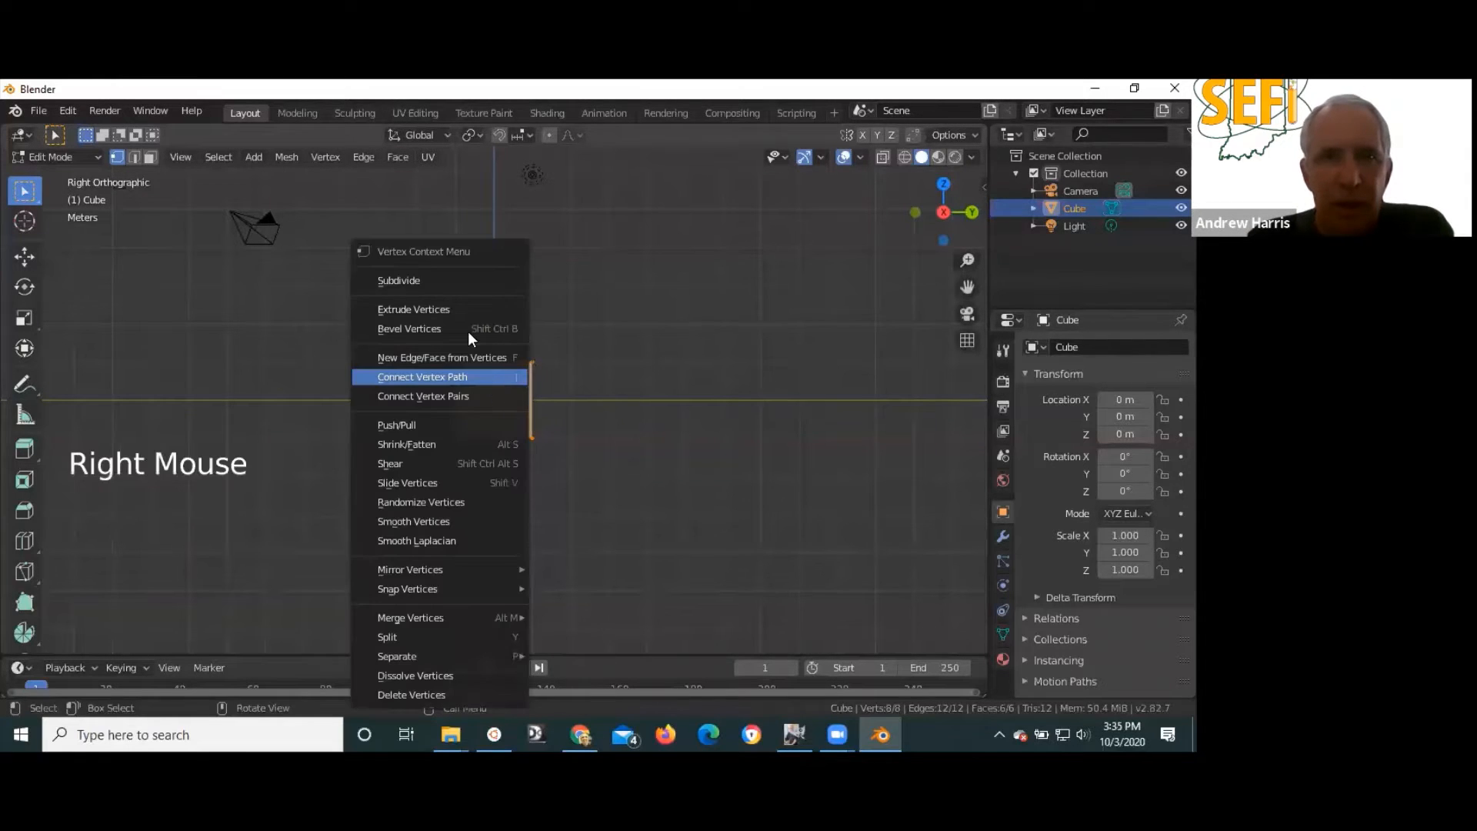
pyautogui.click(459, 279)
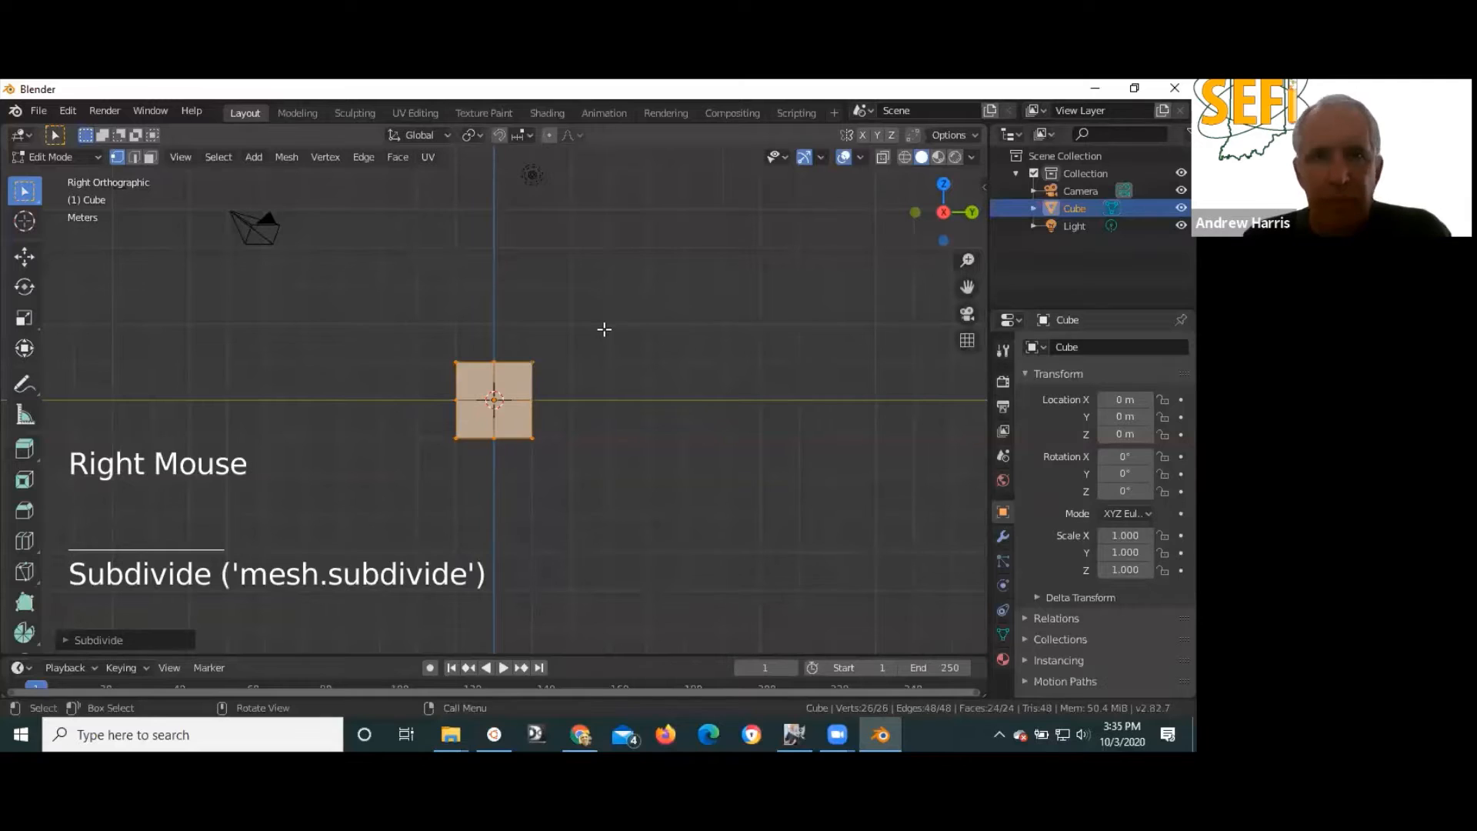
pyautogui.hotkey('alt', 'z')
pyautogui.press('a')
pyautogui.press('a')
pyautogui.press('a')
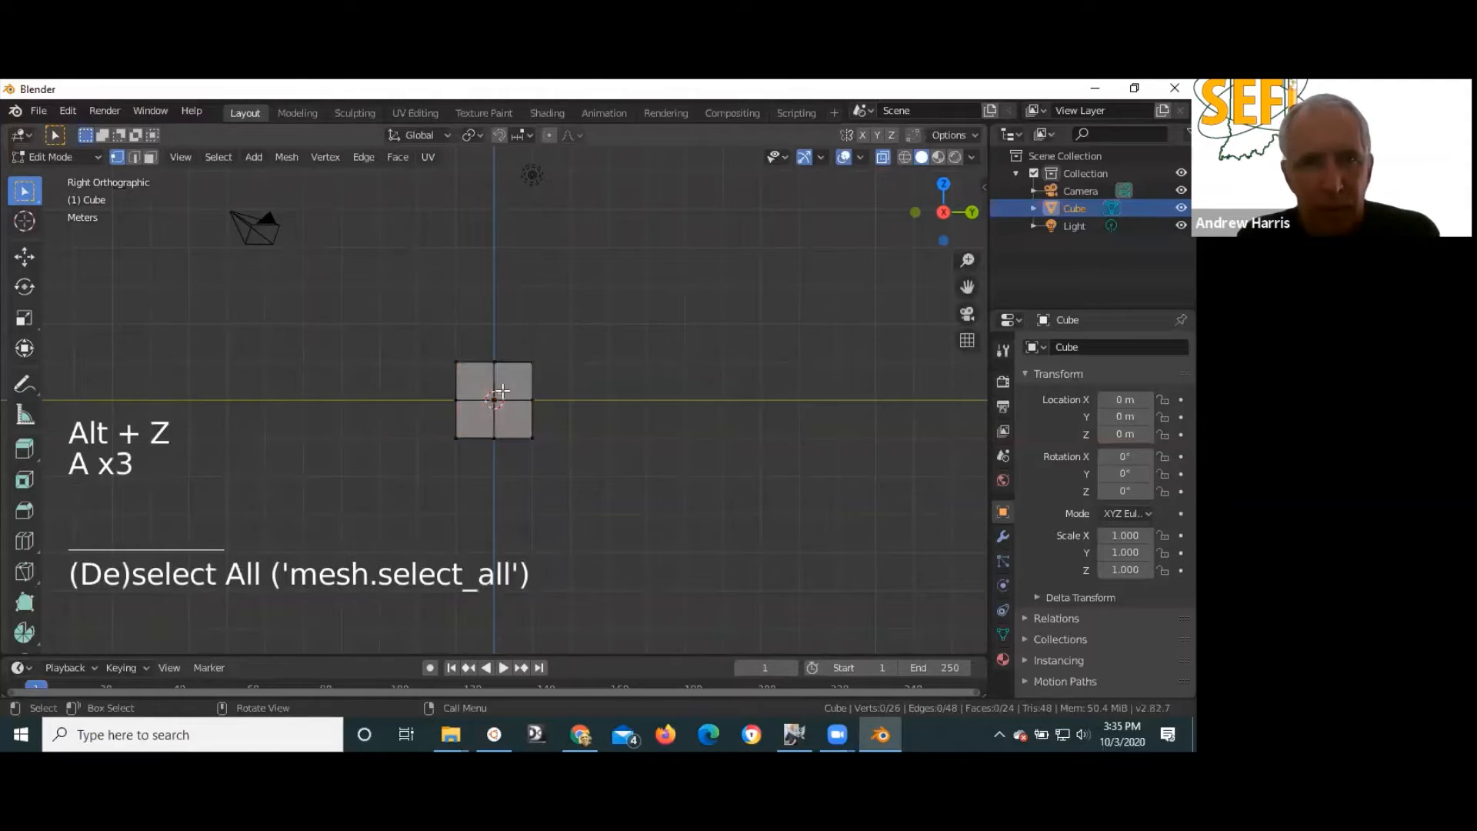
# - Extrude the lower half of the cube's positive-Y side outward twice, about 1 m each time
pyautogui.moveTo(517, 355); pyautogui.dragTo(557, 454)
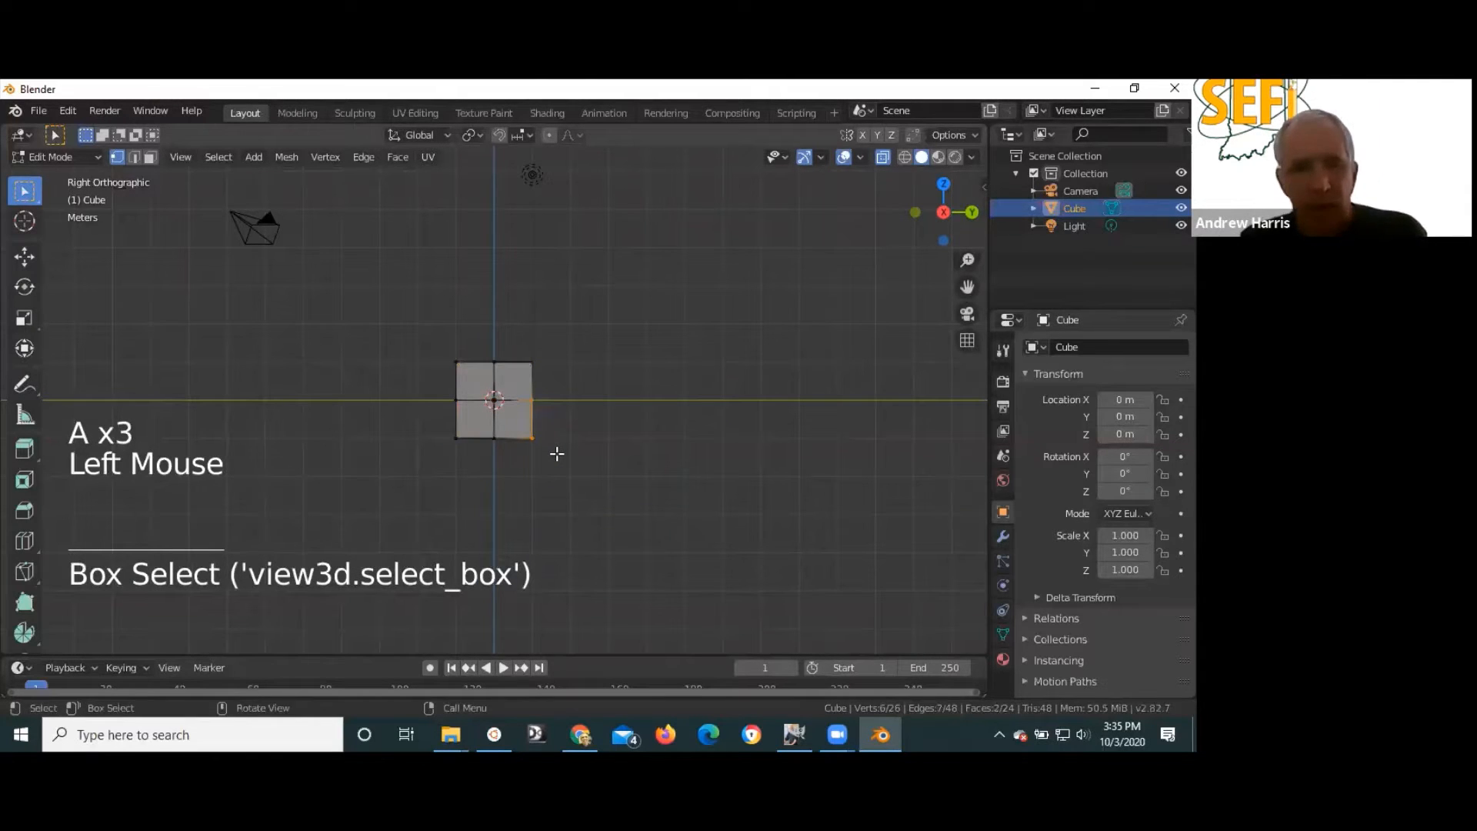
pyautogui.press('e')
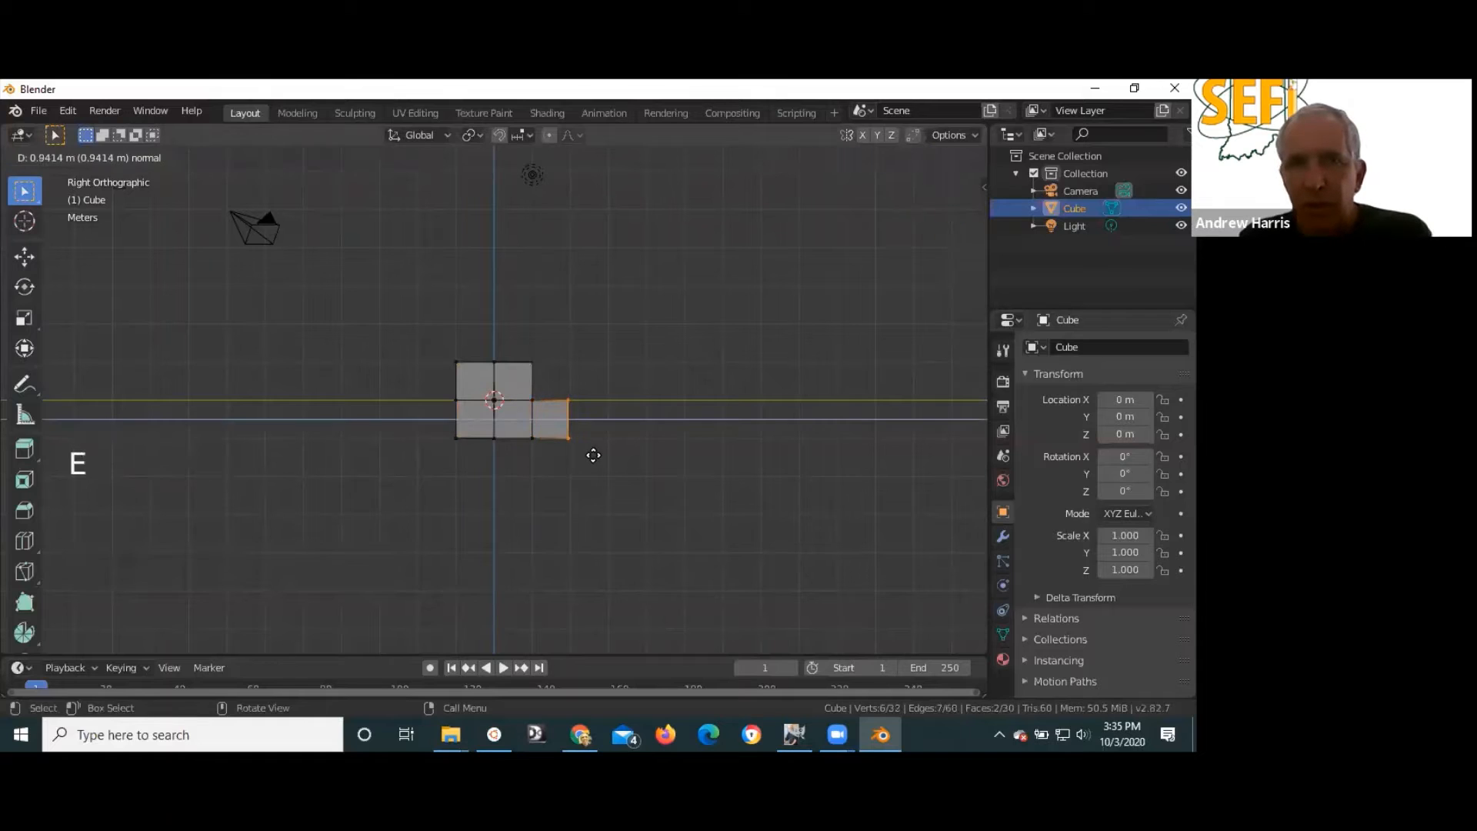
pyautogui.click(593, 455)
pyautogui.press('e')
pyautogui.click(630, 458)
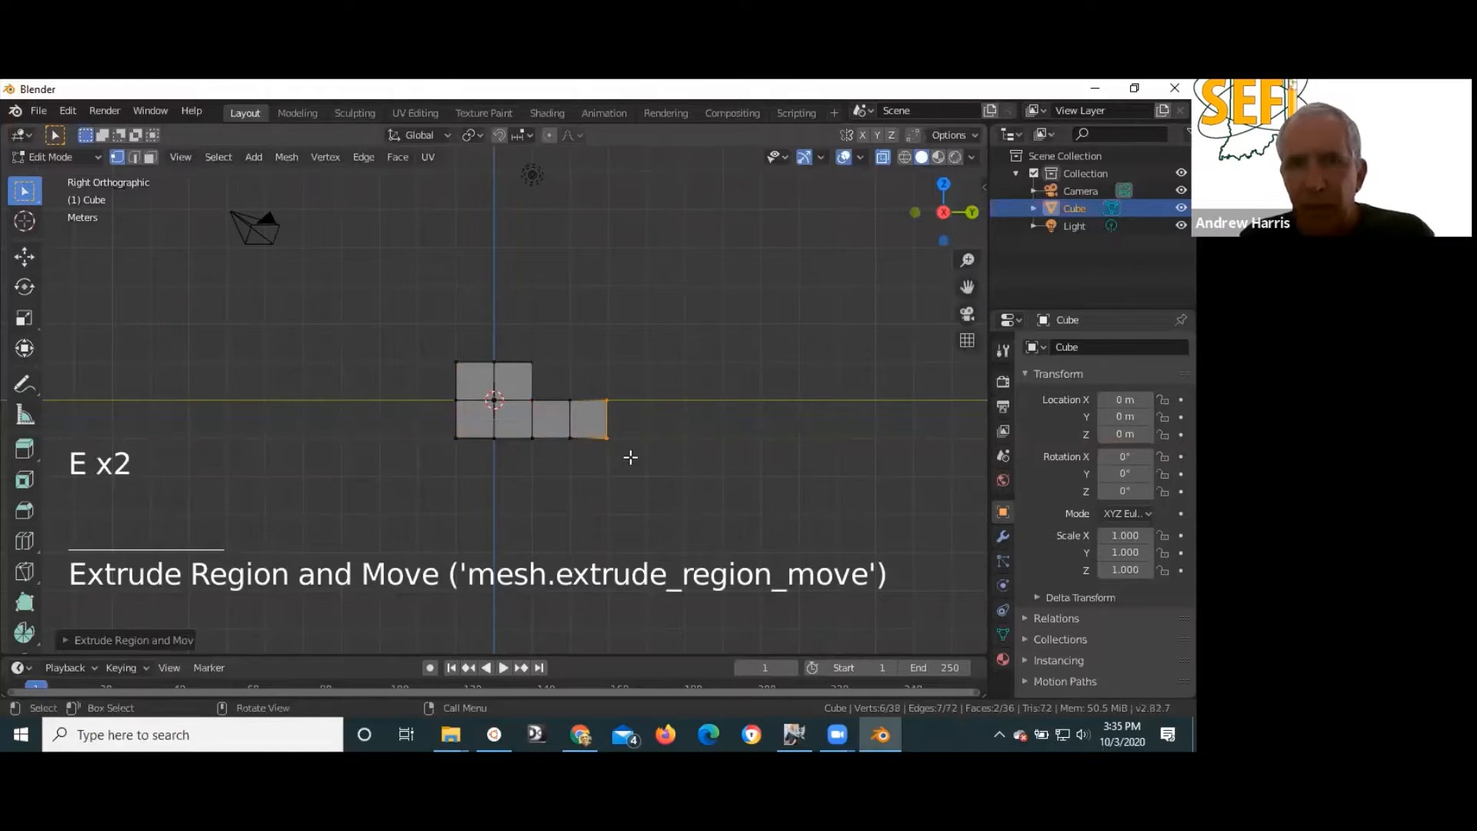
# - Extrude the lower half of the cube's negative-Y side outward once by about 1 m
pyautogui.moveTo(450, 391); pyautogui.dragTo(471, 446)
pyautogui.press('e')
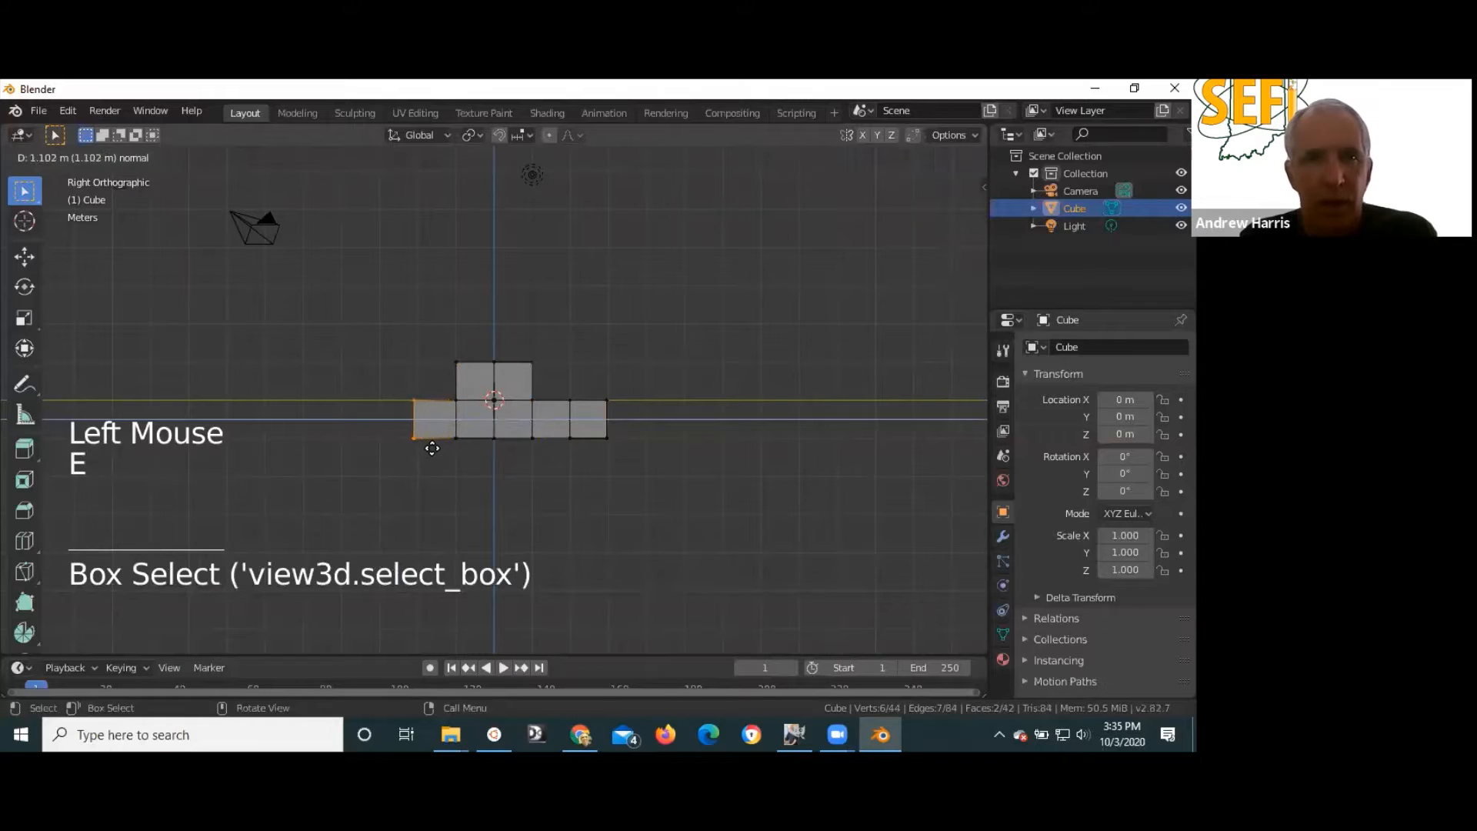
pyautogui.click(432, 444)
# - Select the entire mesh and set its material's base color to a fully saturated red
pyautogui.moveTo(434, 376)
pyautogui.mouseDown(button='middle')
pyautogui.moveTo(434, 462)
pyautogui.moveTo(439, 386)
pyautogui.mouseUp(button='middle')
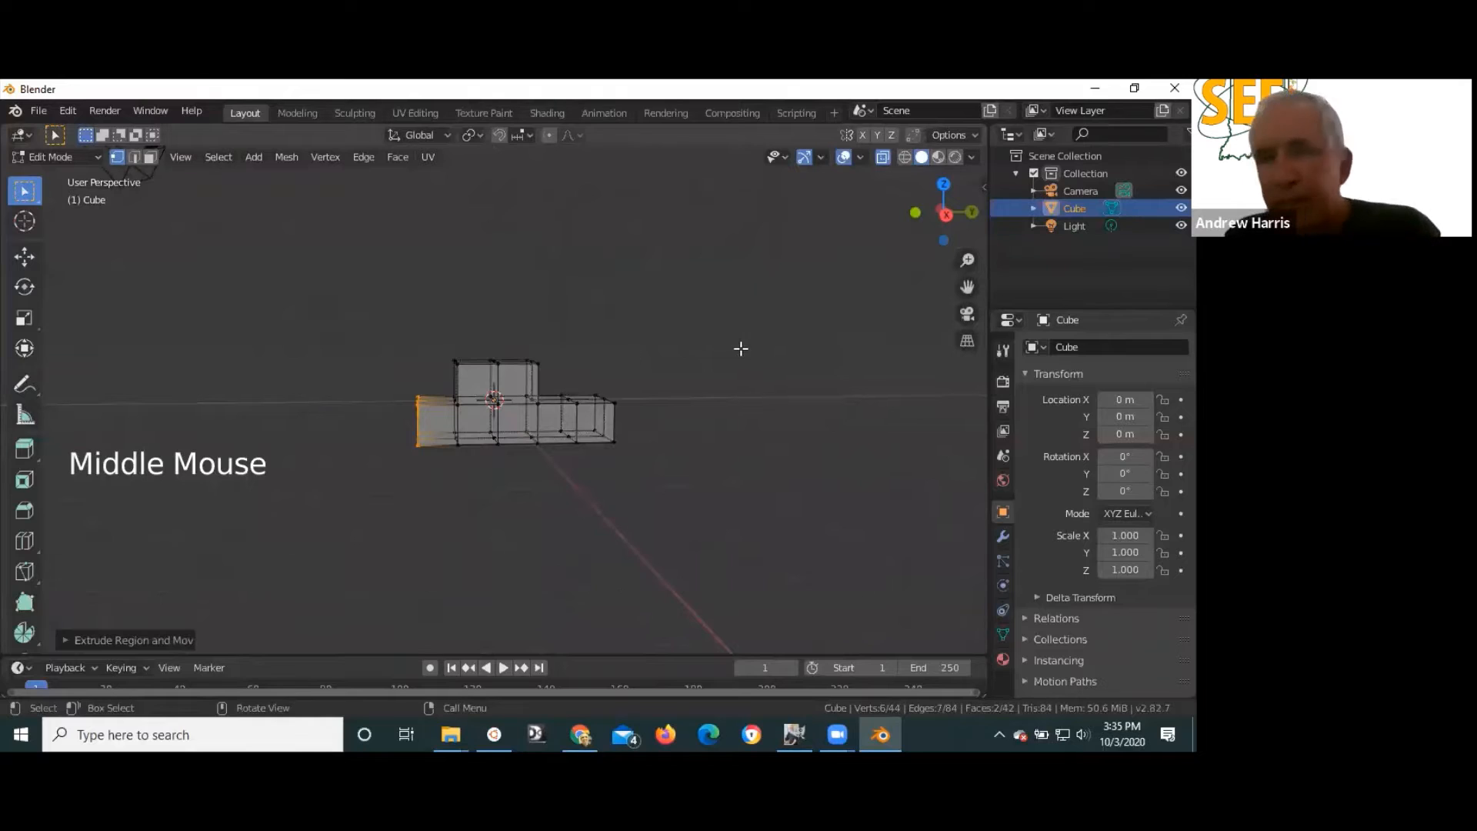
pyautogui.press('a')
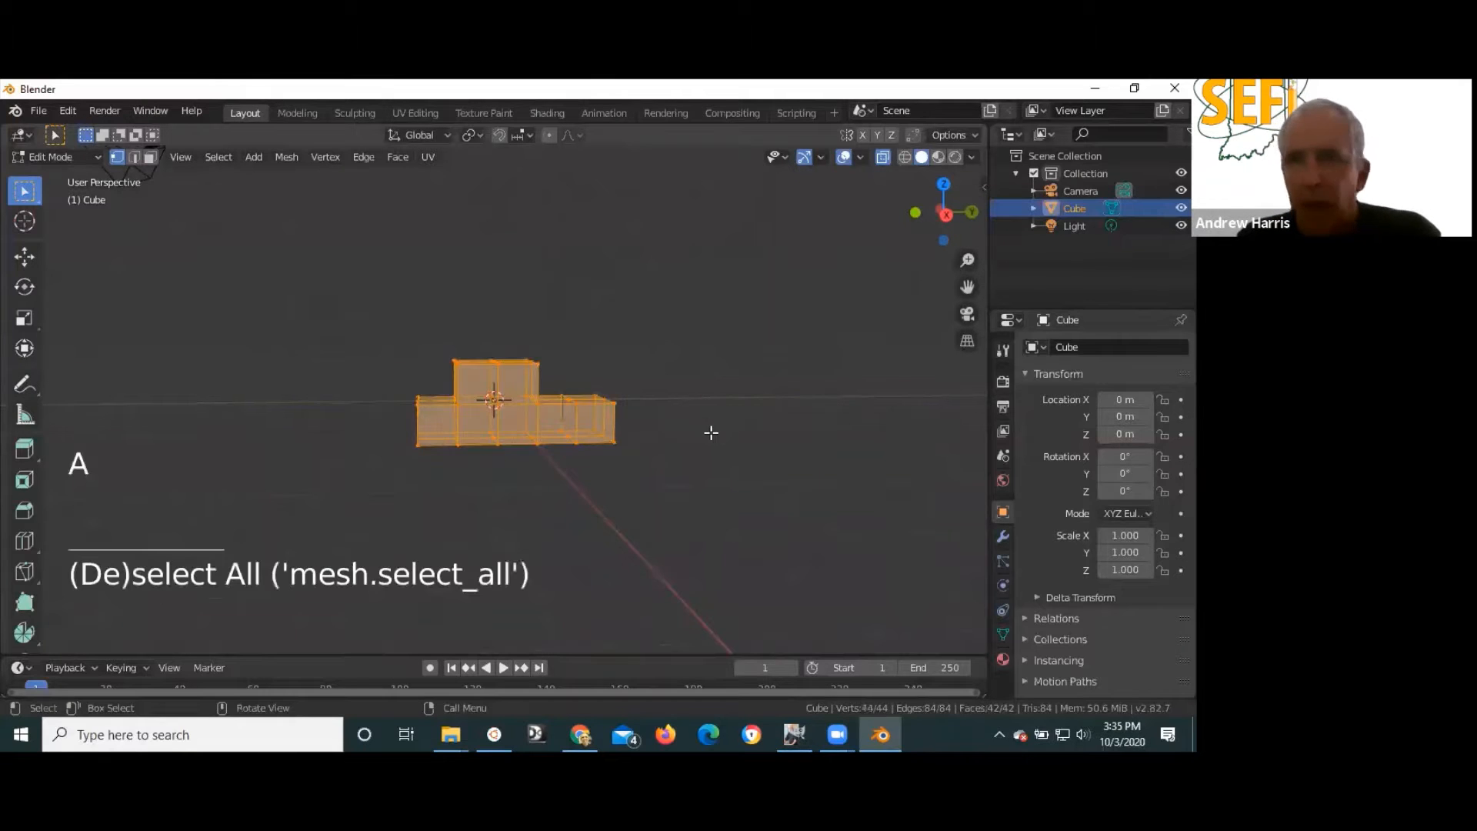
pyautogui.click(1002, 659)
pyautogui.scroll(-2, 1095, 550)
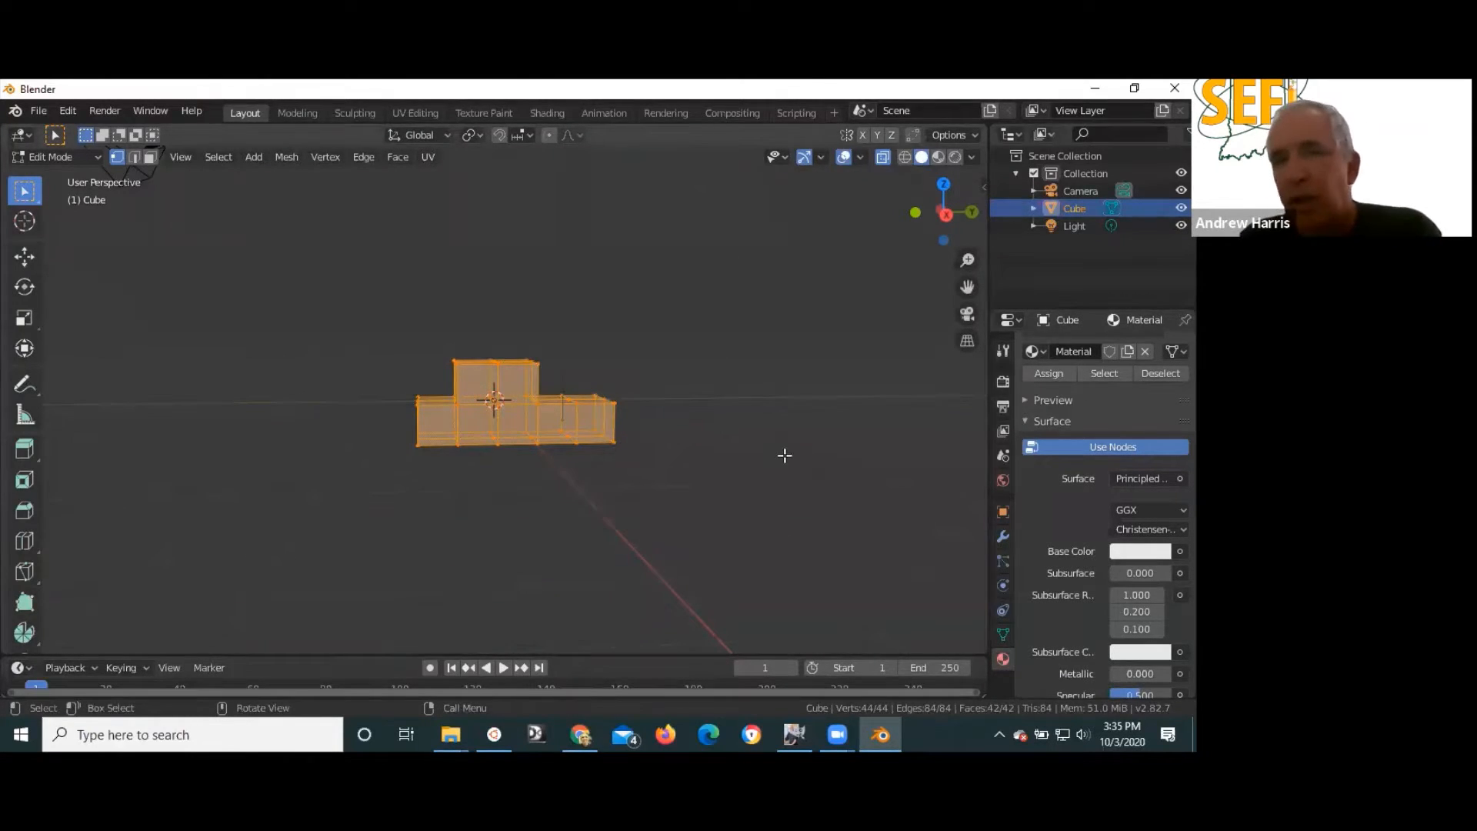
pyautogui.click(1153, 554)
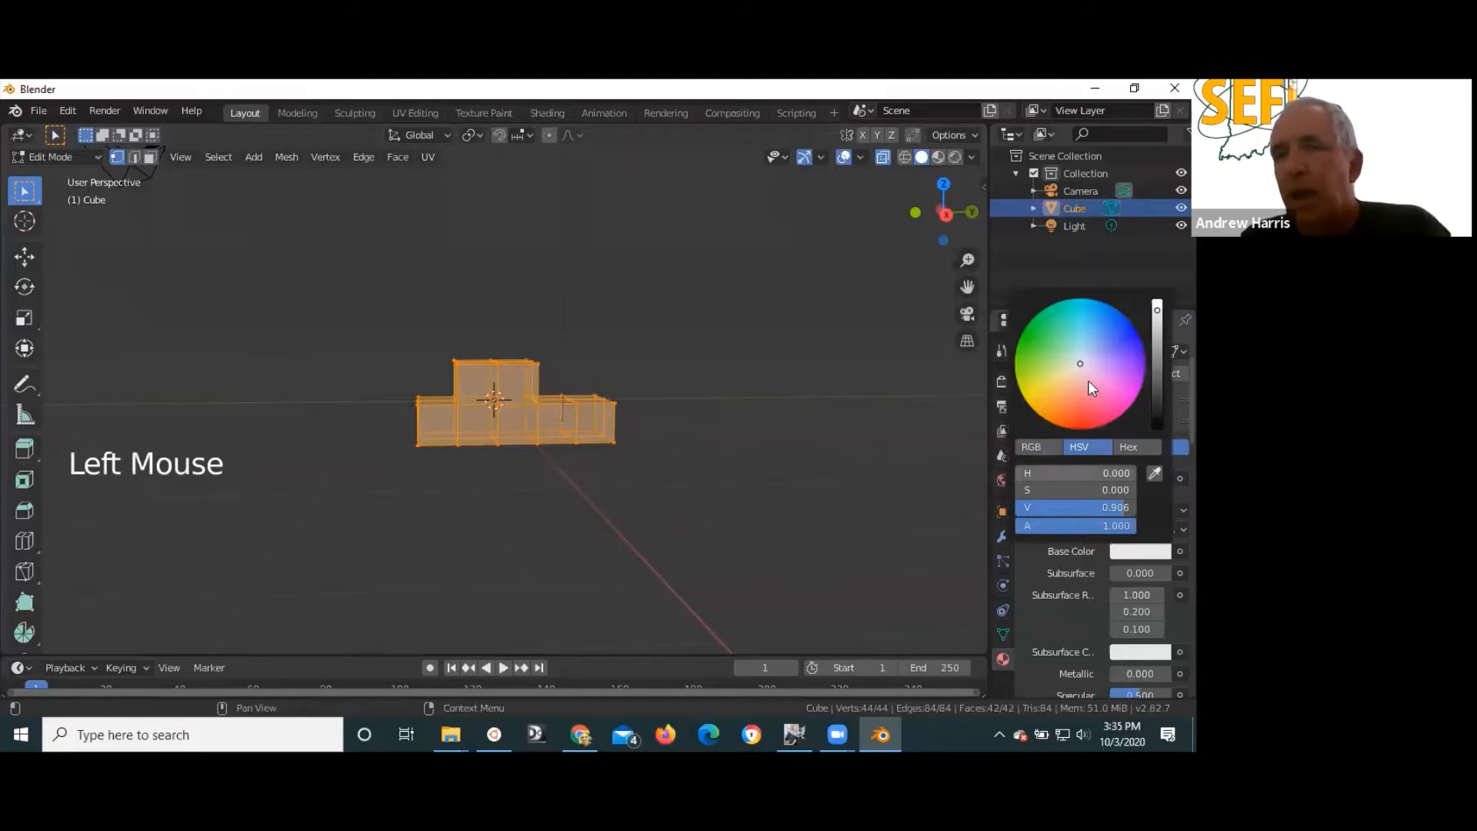
pyautogui.click(1085, 400)
pyautogui.moveTo(1086, 400); pyautogui.dragTo(1083, 428)
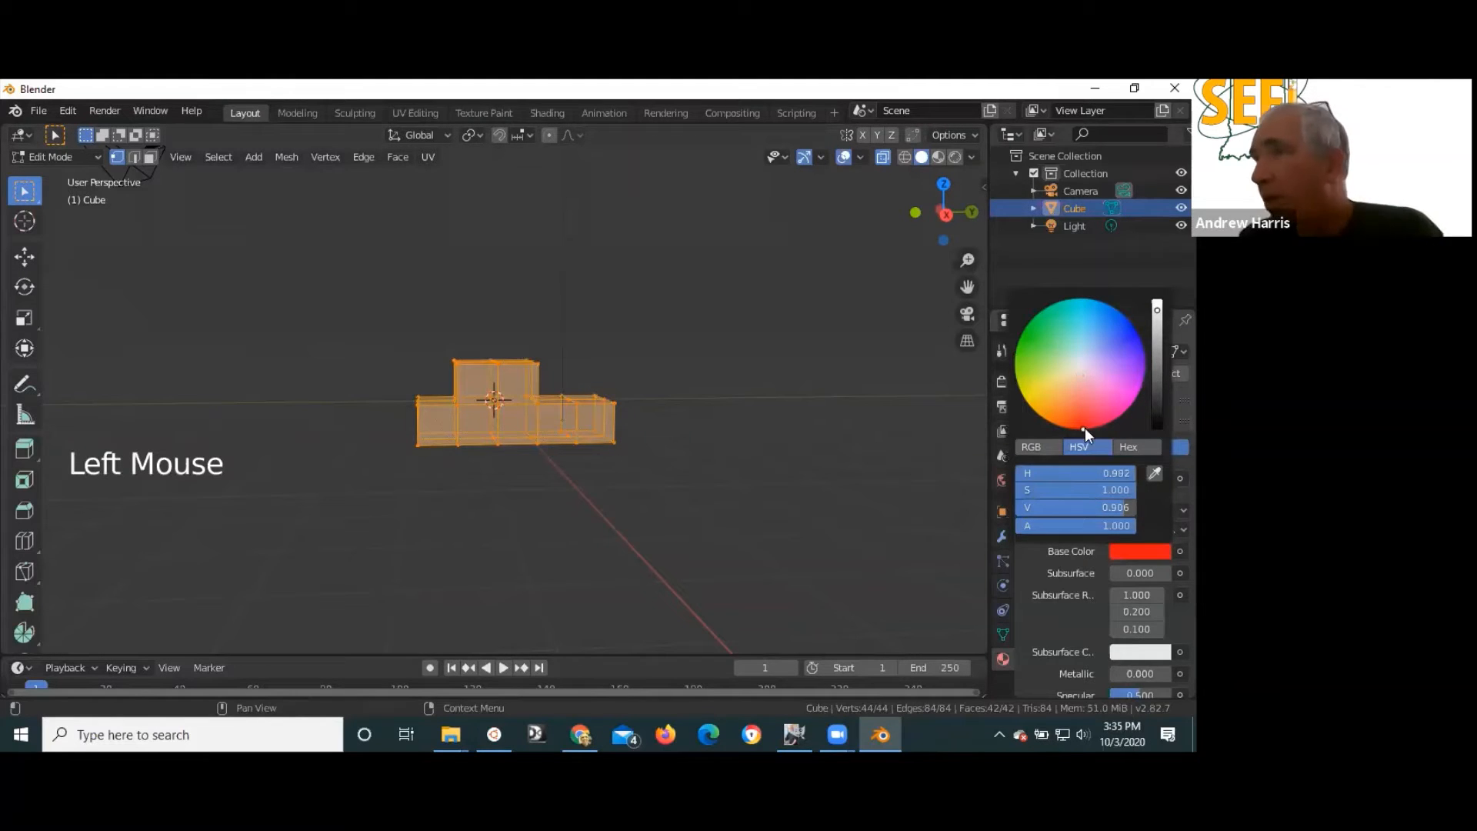
# - Switch the viewport shading to Material Preview
pyautogui.click(906, 157)
pyautogui.click(923, 157)
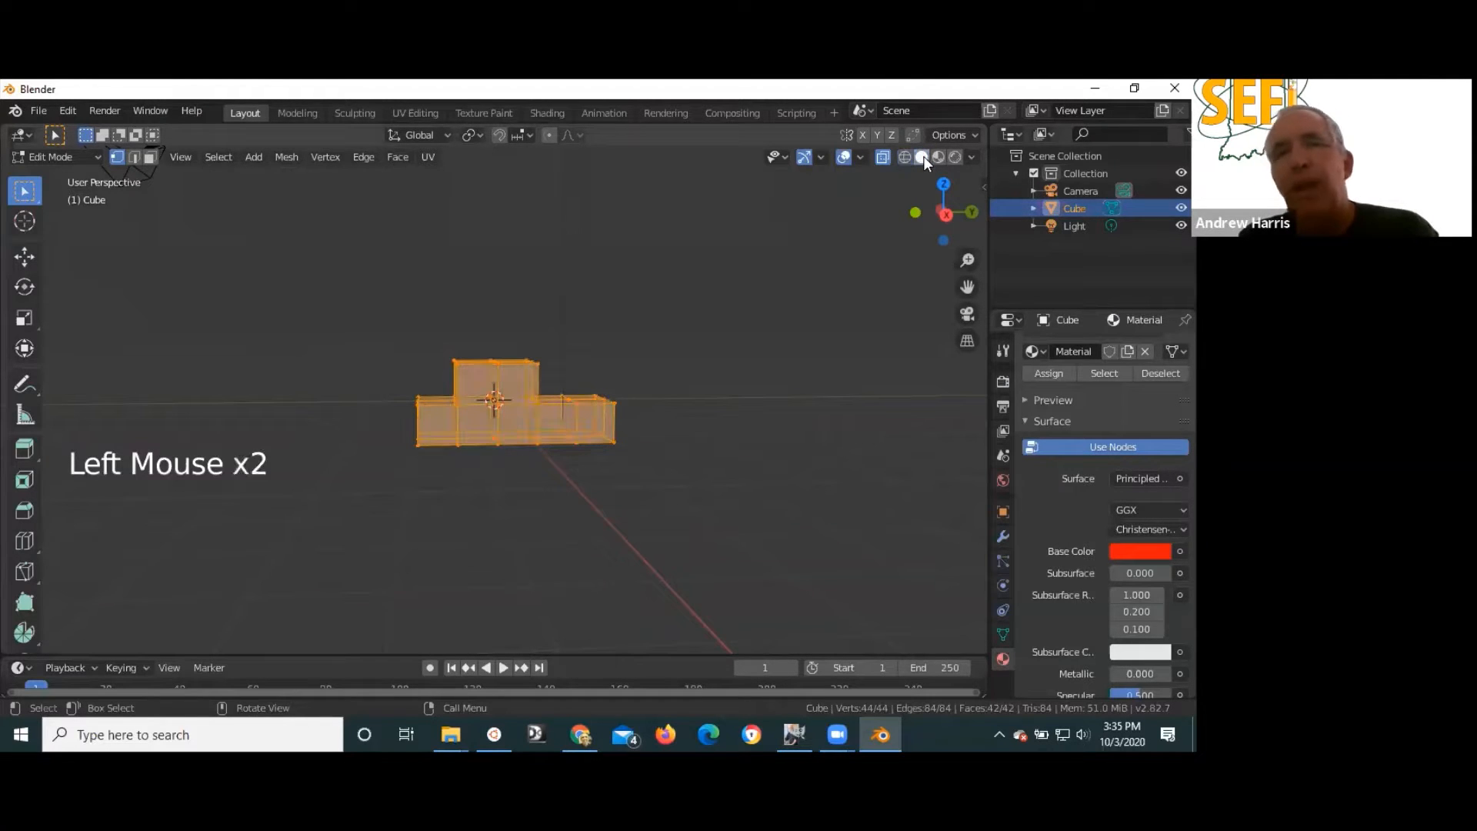
pyautogui.click(939, 157)
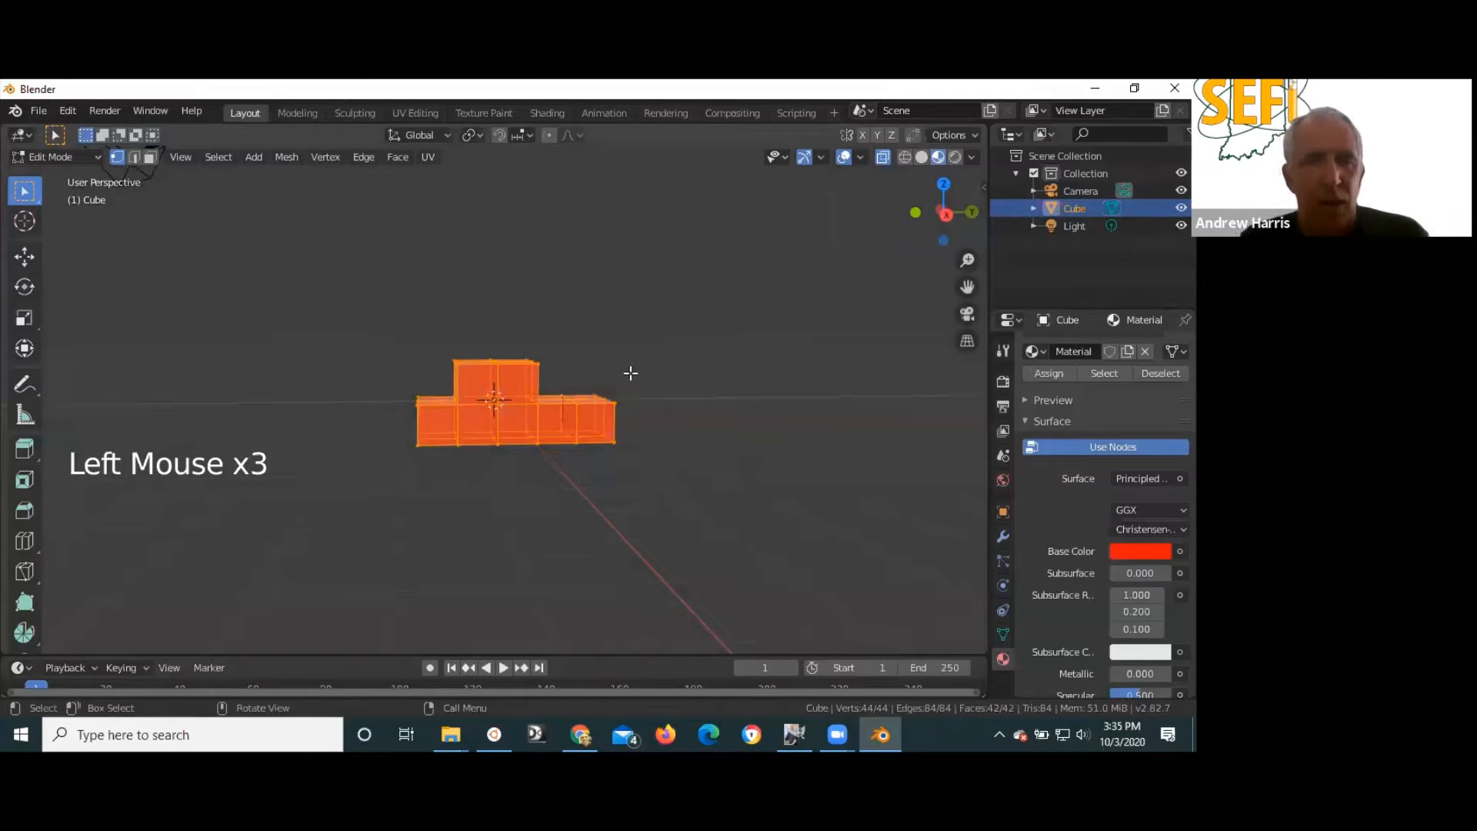
# - Select the ring of side faces around the raised upper block and add a second material slot with a new material
pyautogui.keyDown('ctrl'); pyautogui.keyDown('alt'); pyautogui.click(537, 382); pyautogui.keyUp('alt'); pyautogui.keyUp('ctrl')
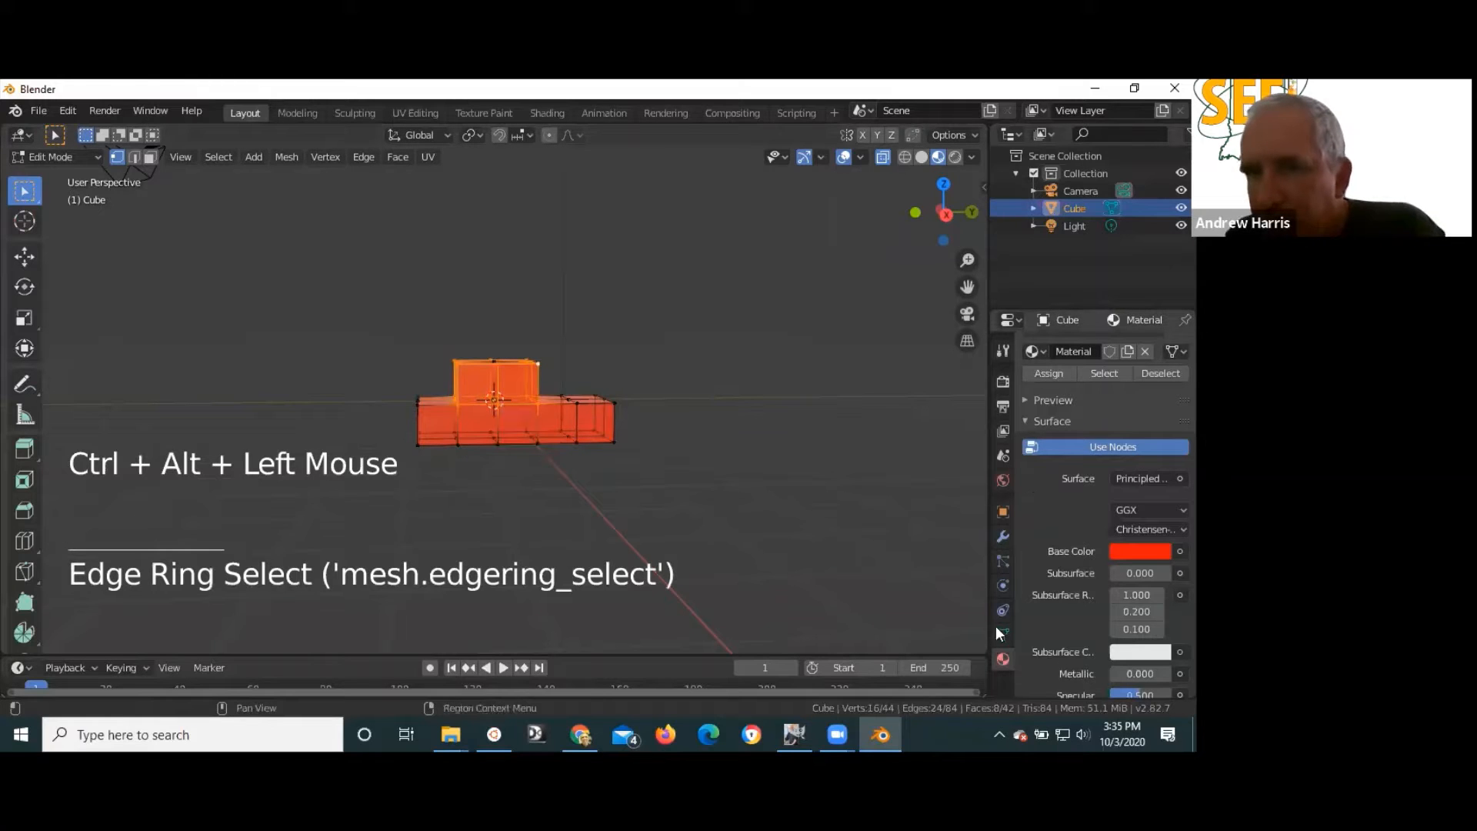
pyautogui.scroll(6, 1073, 523)
pyautogui.scroll(1, 1073, 500)
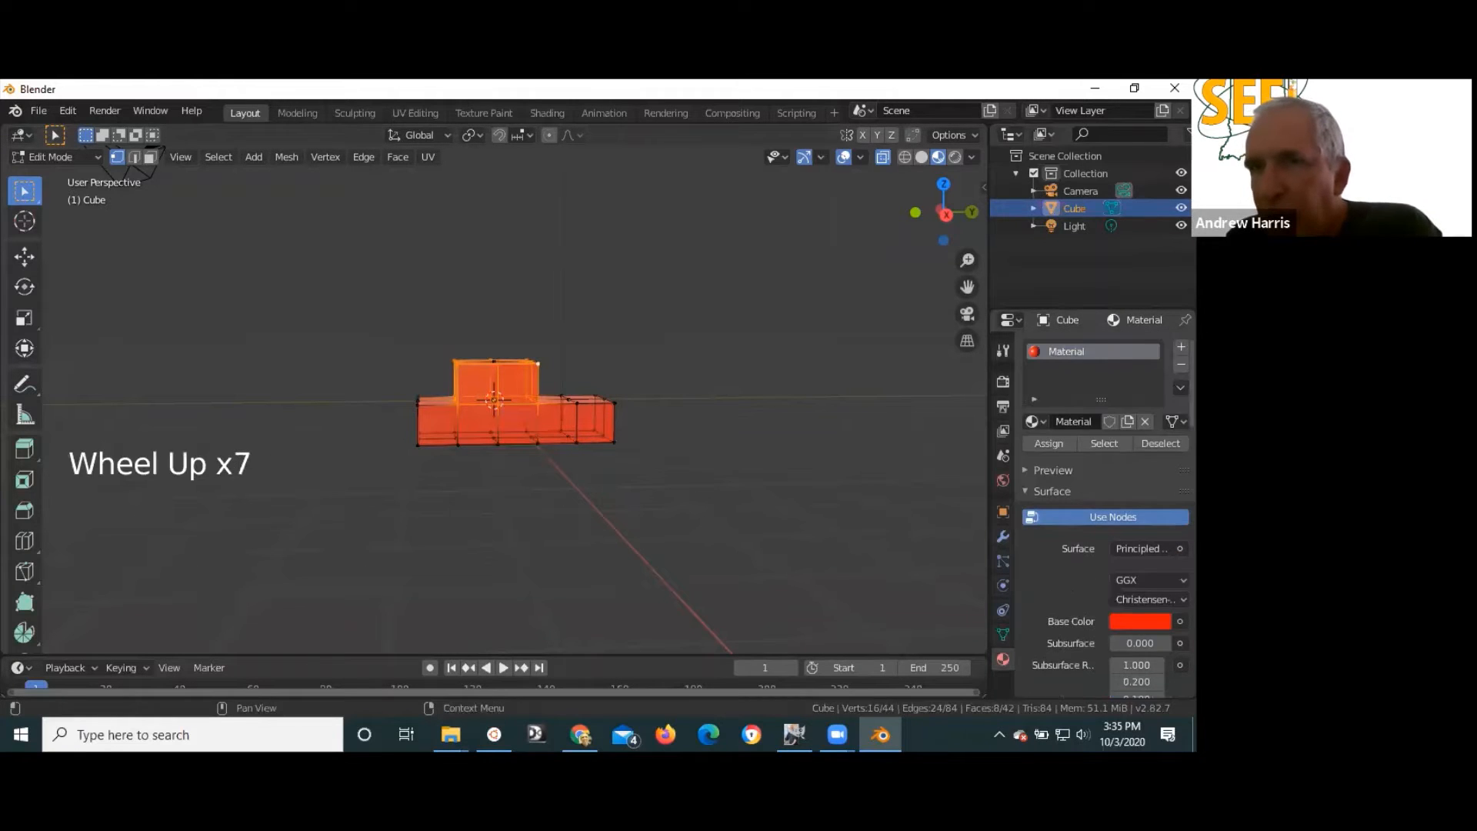
pyautogui.click(1181, 347)
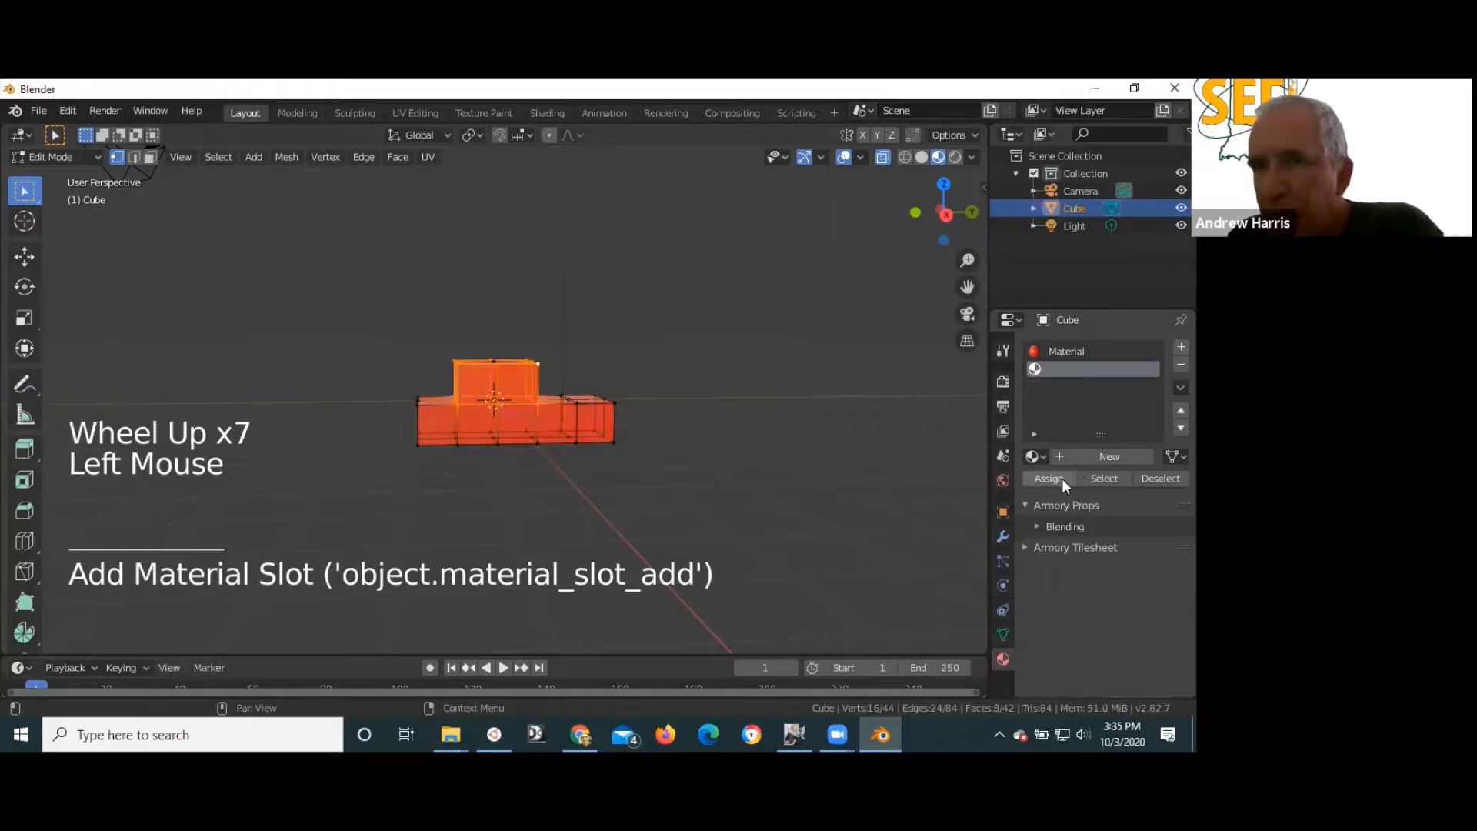
pyautogui.click(1099, 455)
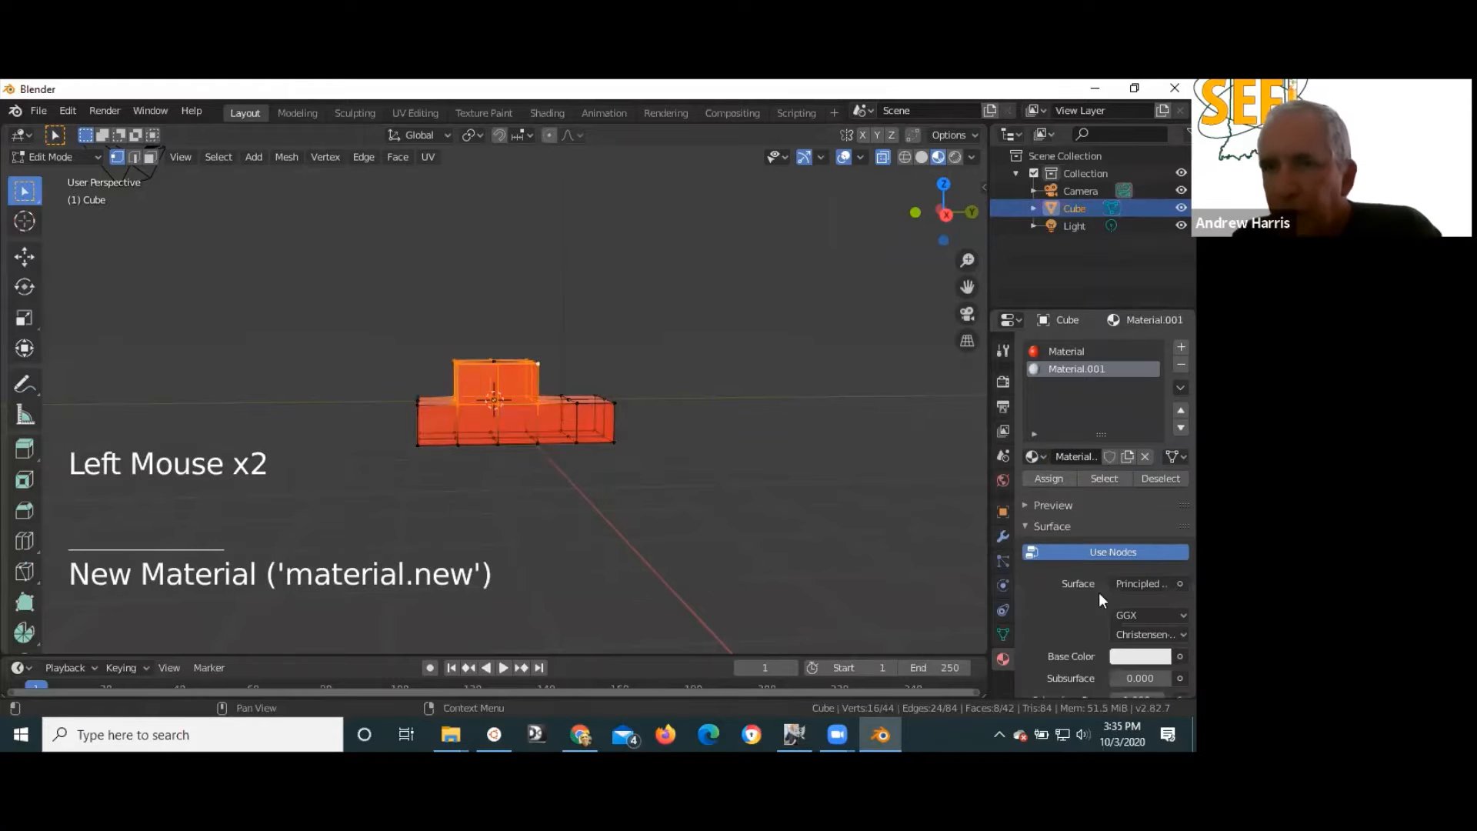
# - Set the second material's base color to a dark green
pyautogui.click(1136, 656)
pyautogui.moveTo(1068, 459); pyautogui.dragTo(1032, 427)
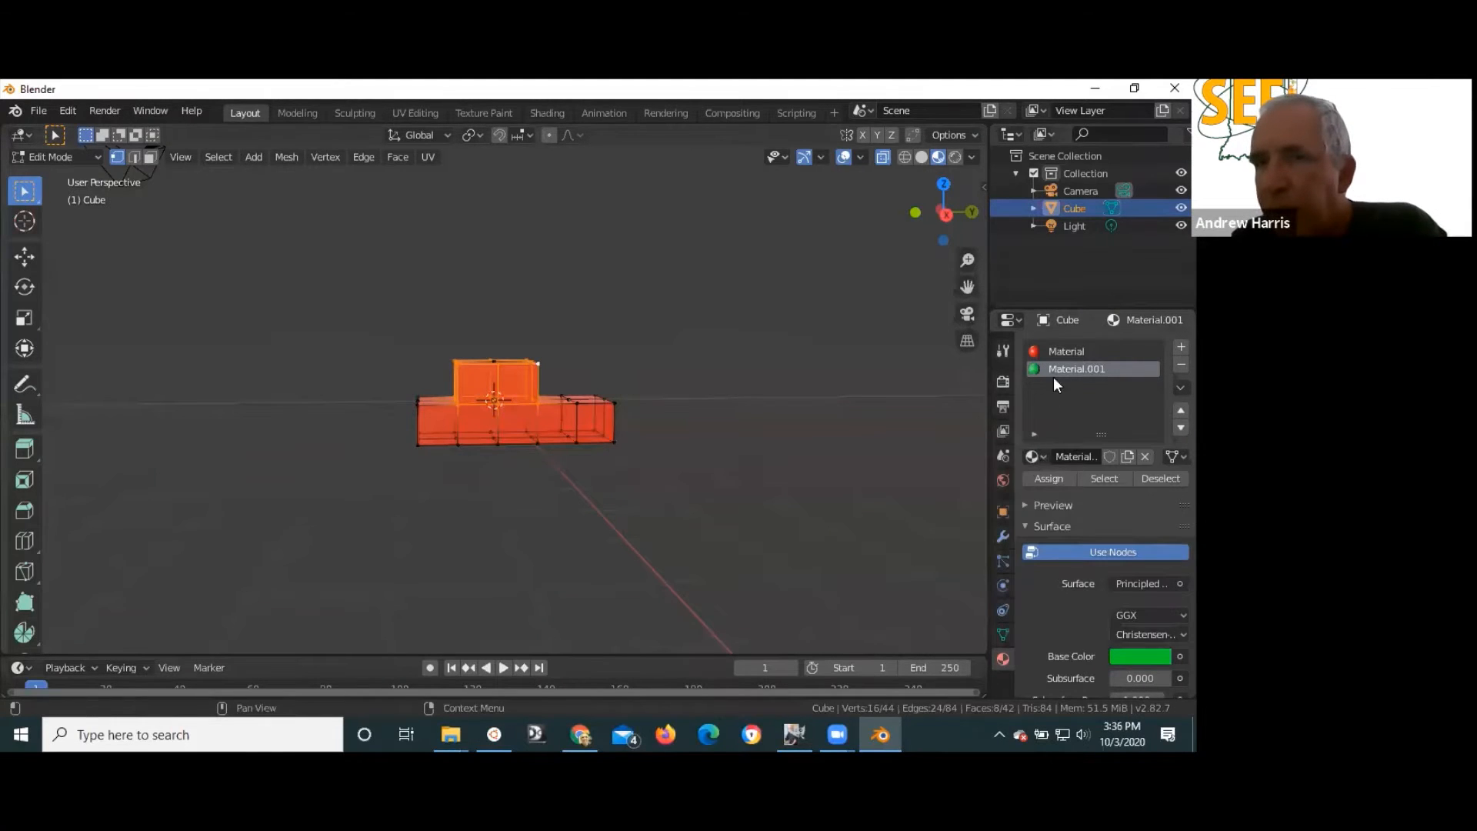
pyautogui.click(1131, 658)
pyautogui.moveTo(1157, 431); pyautogui.dragTo(1157, 471)
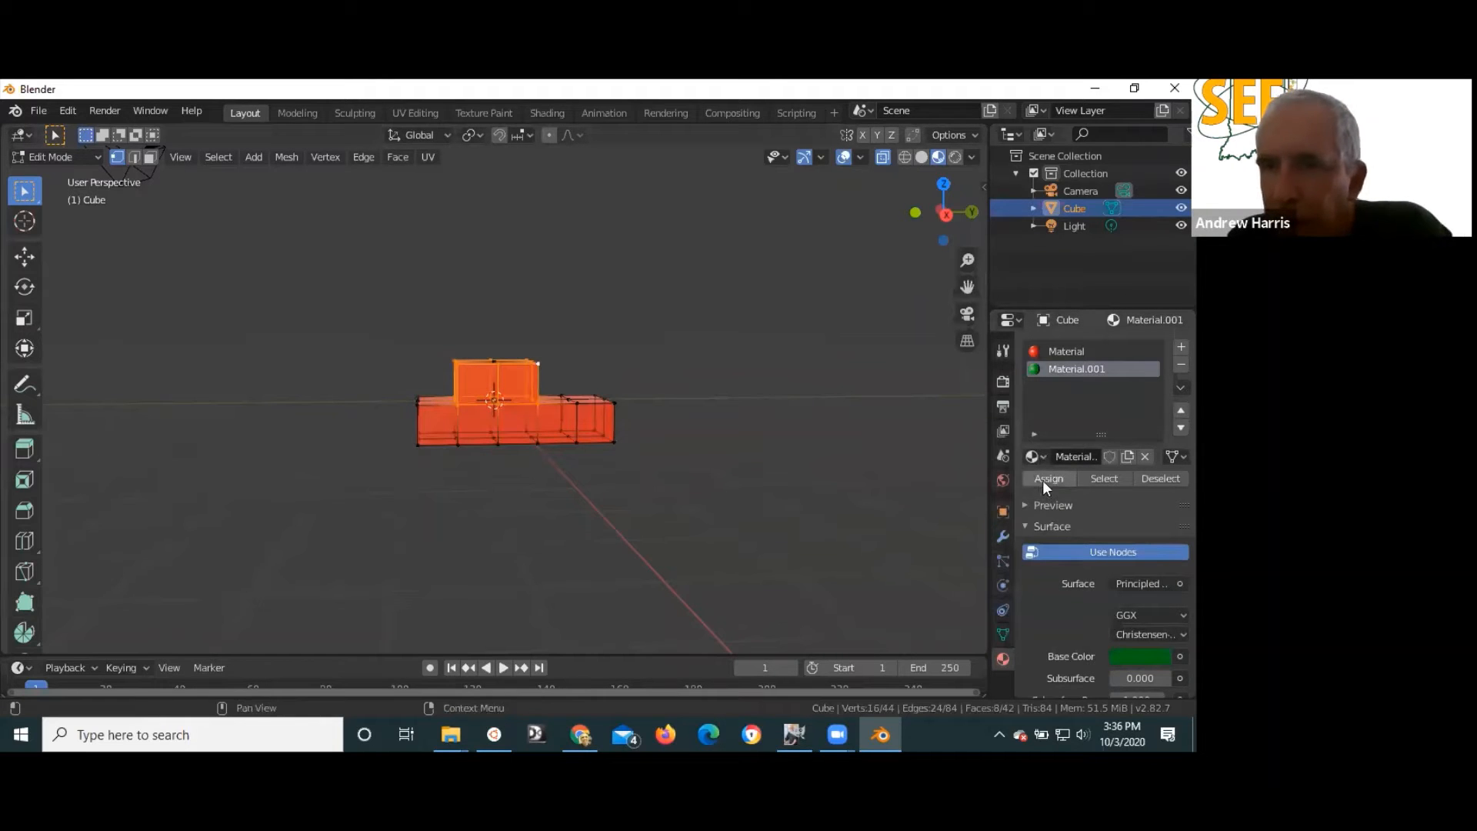
# - Assign the green material to the selected side faces of the upper block and return to Object Mode
pyautogui.click(1034, 480)
pyautogui.moveTo(656, 402); pyautogui.dragTo(608, 410, button='middle')
pyautogui.press('Tab')
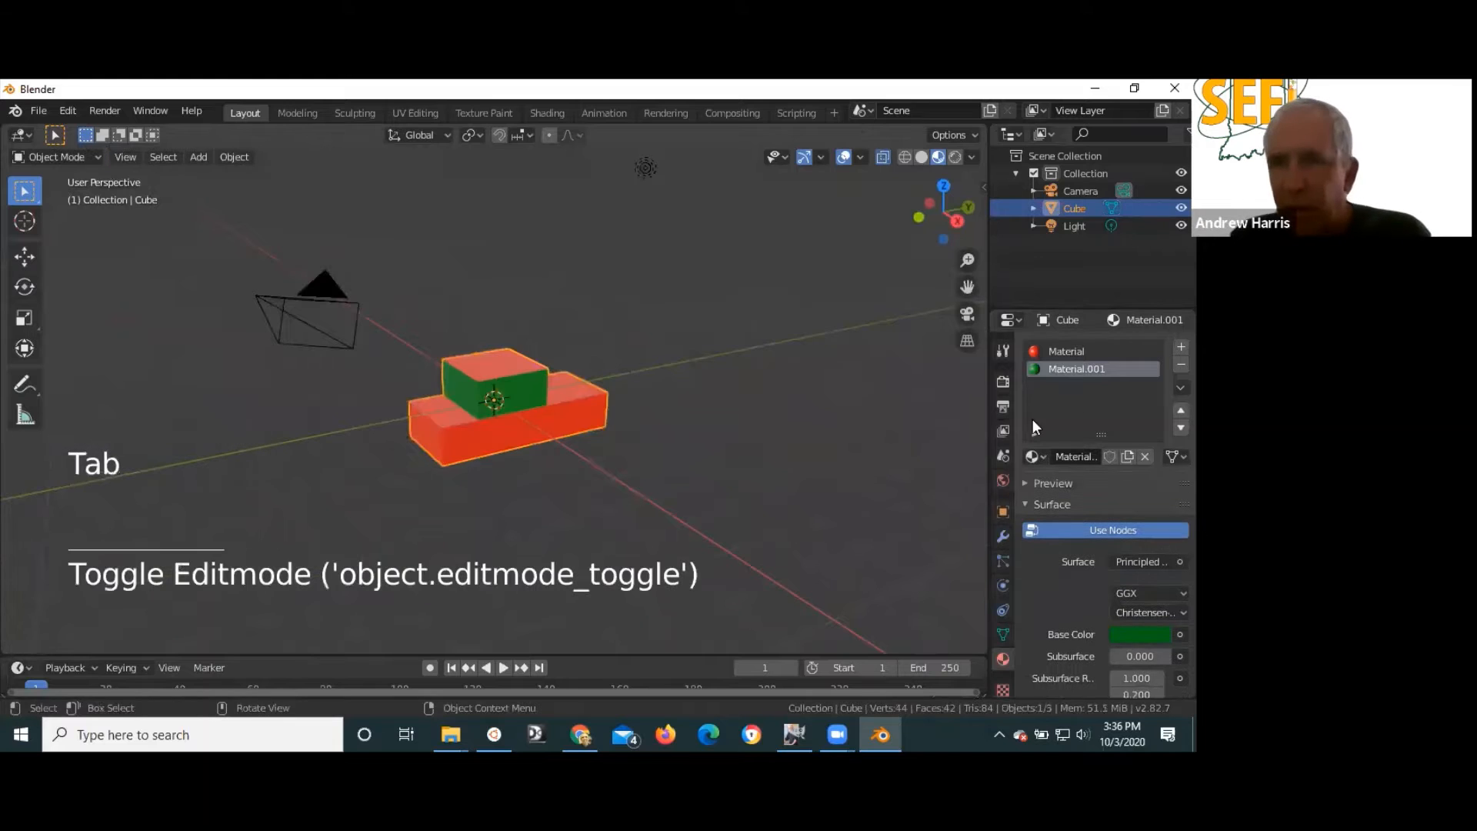
# - Add a Multiresolution modifier to the car-shaped mesh and subdivide it once with Catmull-Clark
pyautogui.click(1005, 534)
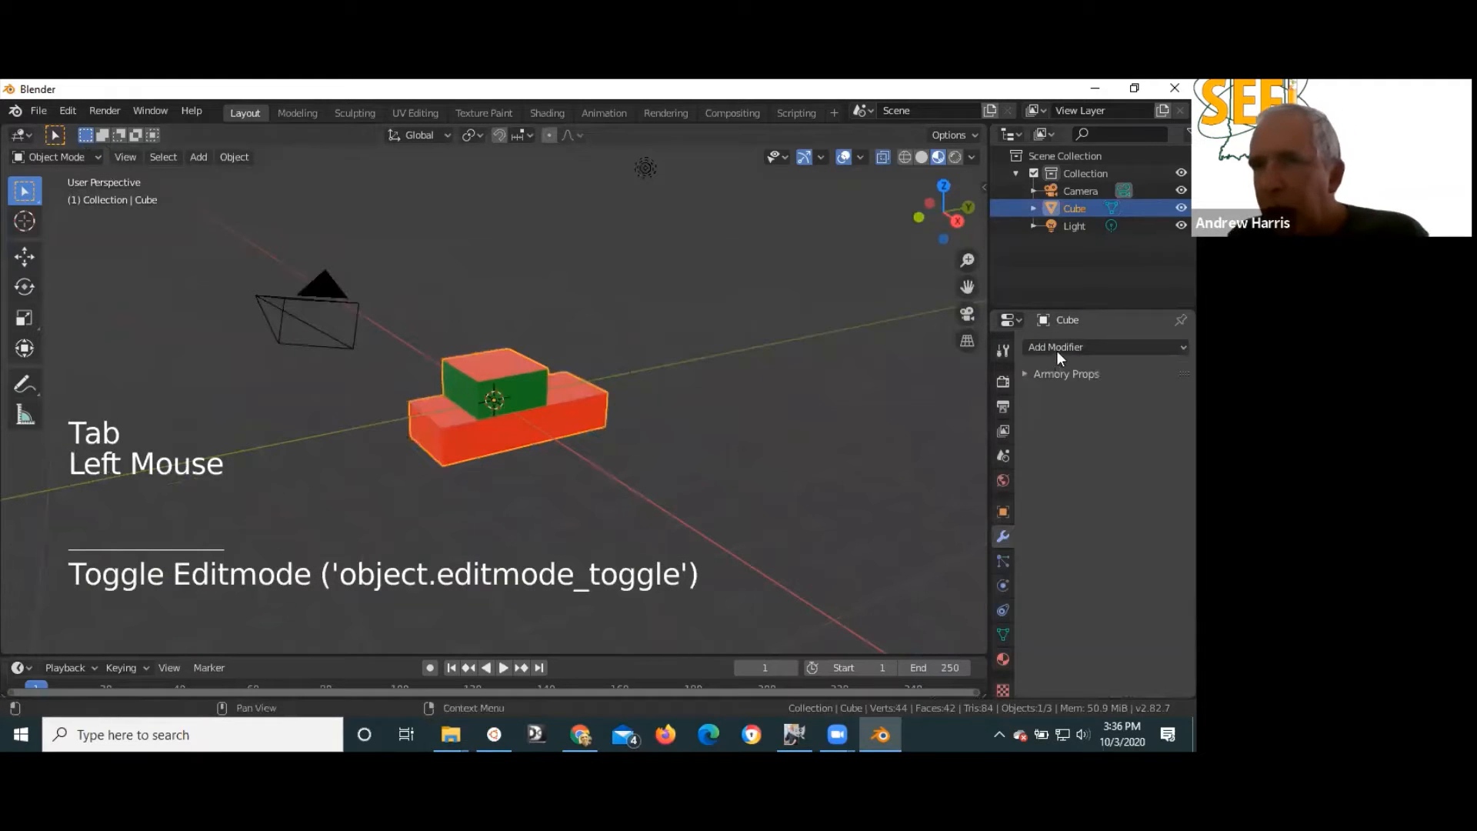
pyautogui.click(1056, 346)
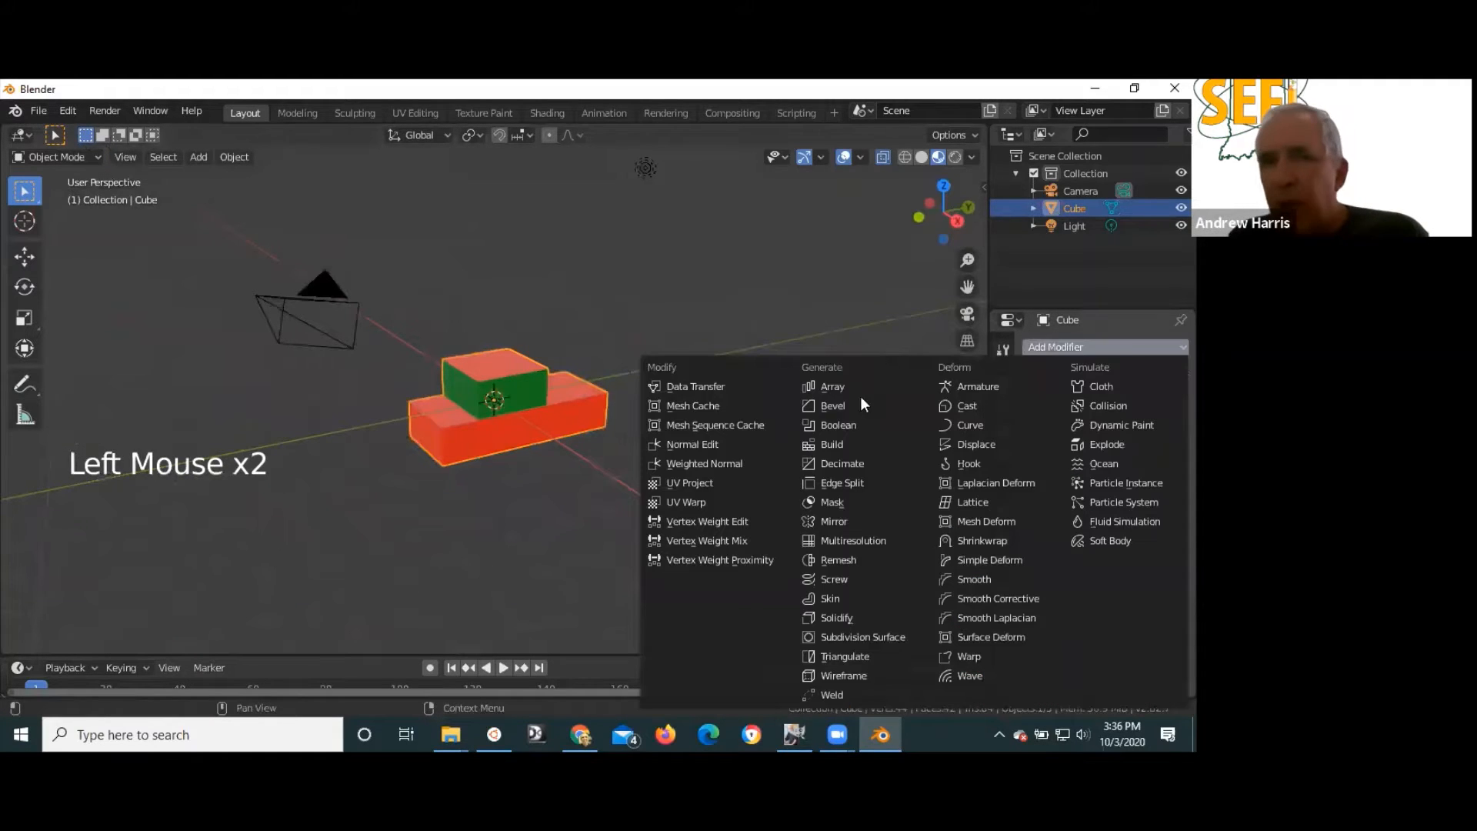
pyautogui.click(885, 541)
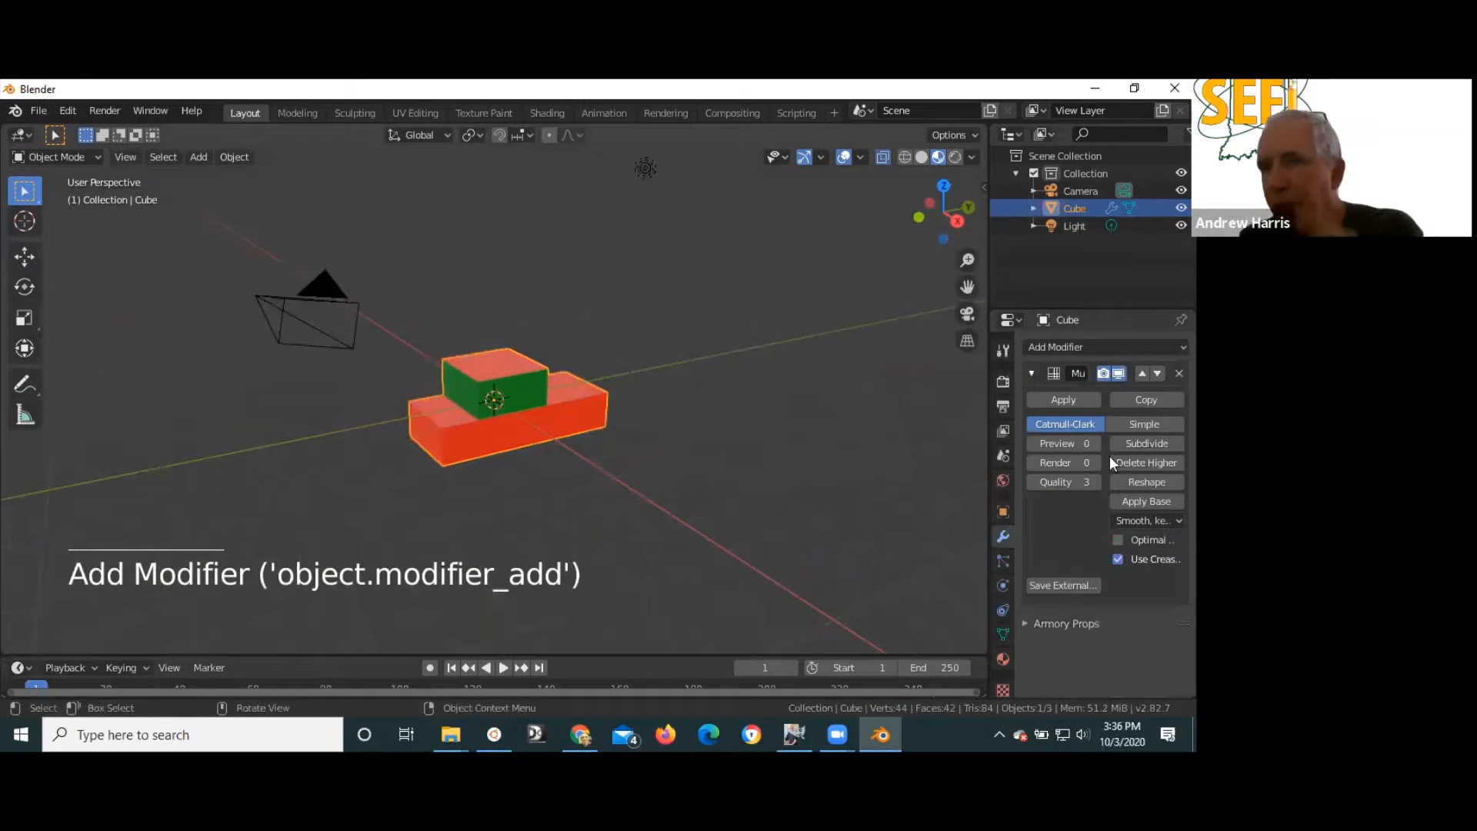
pyautogui.click(1143, 446)
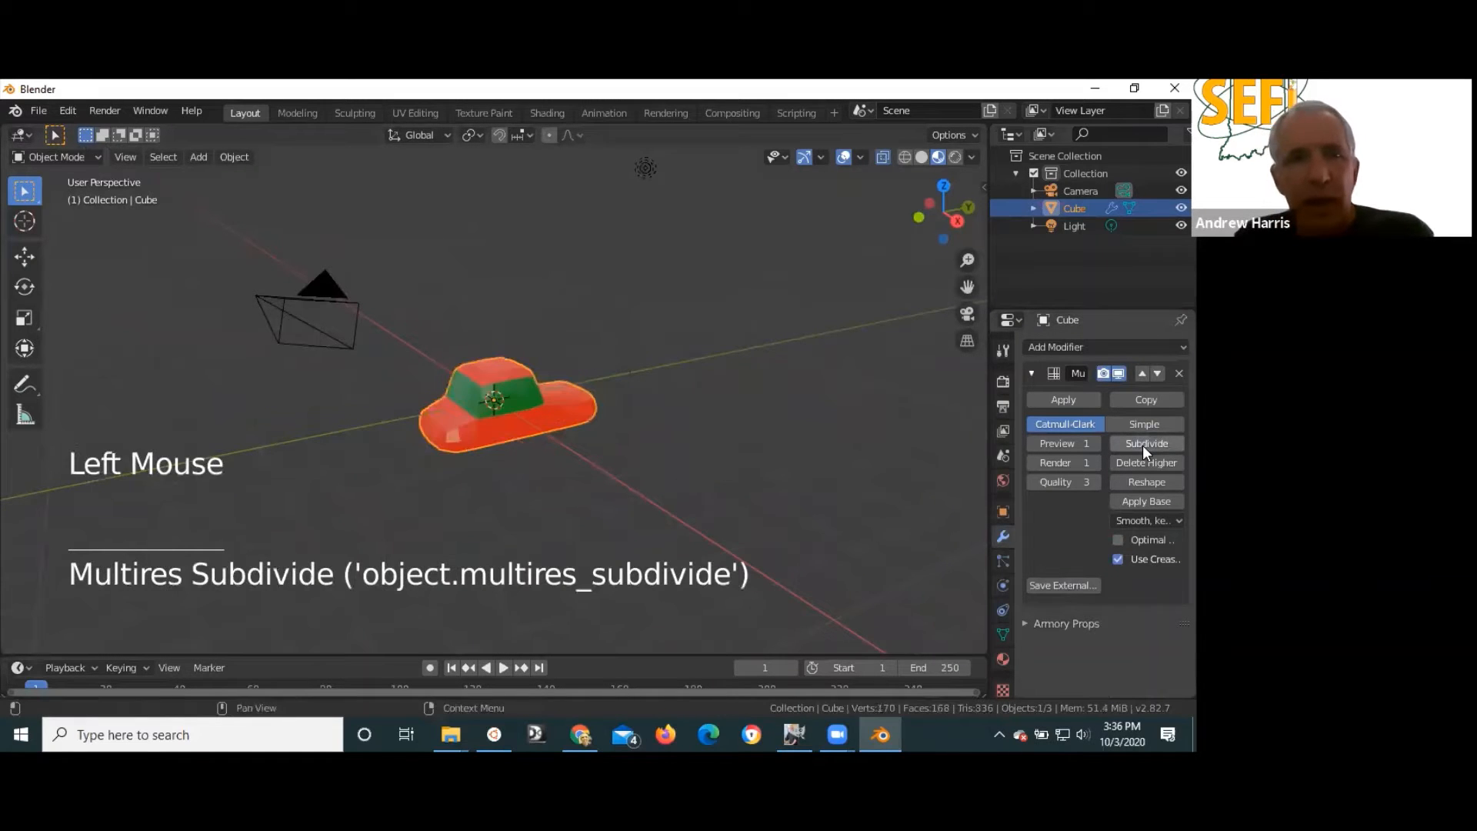
# - Subdivide the car's Multiresolution modifier to level 2 with Catmull-Clark and apply smooth shading to the car
pyautogui.click(1143, 447)
pyautogui.rightClick(524, 394)
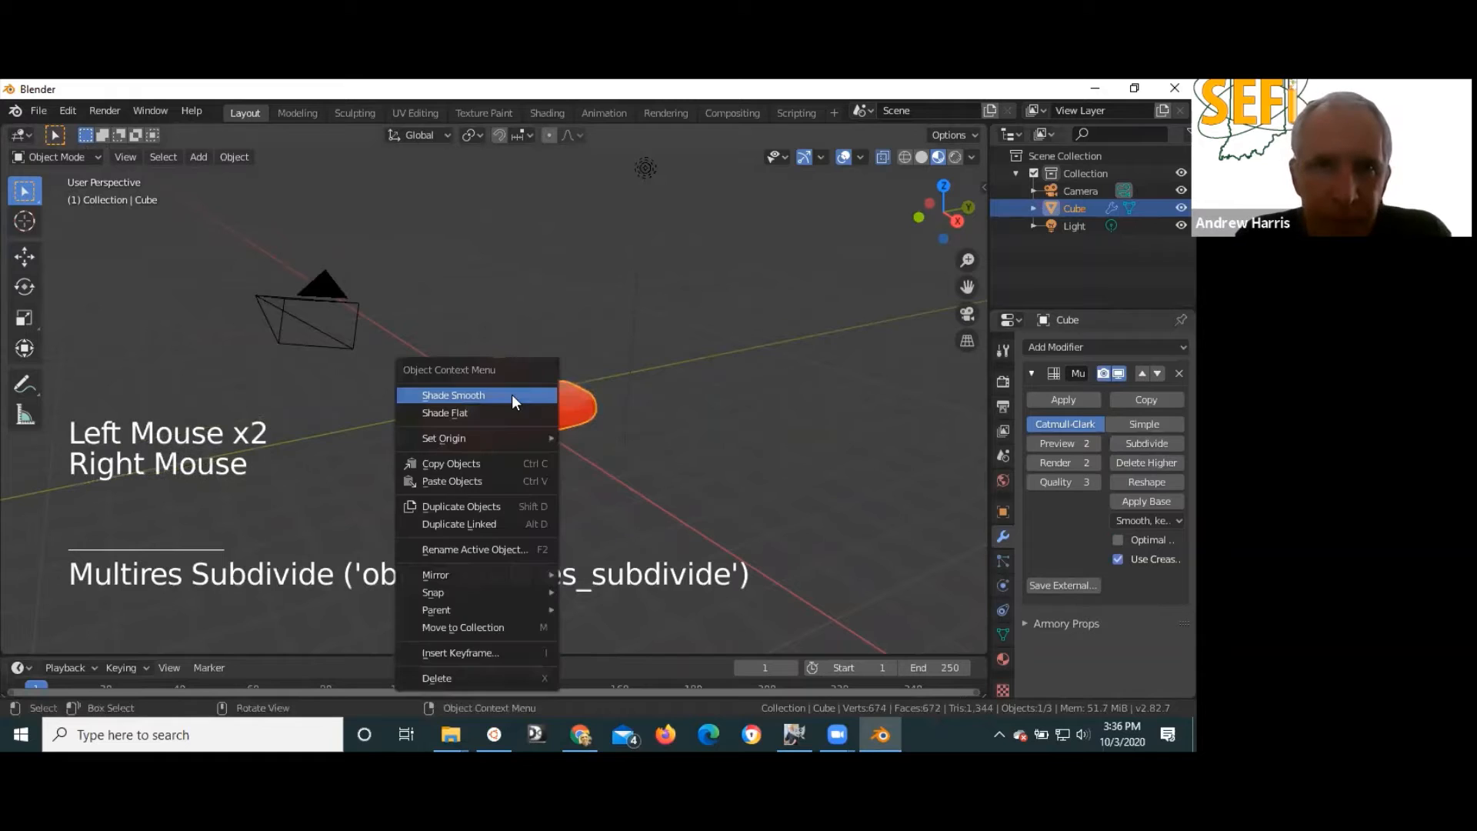
pyautogui.click(511, 394)
# - Raise the car about 1.2 m in the right orthographic view so its underside sits just above the ground line
pyautogui.moveTo(459, 409); pyautogui.dragTo(506, 410, button='middle')
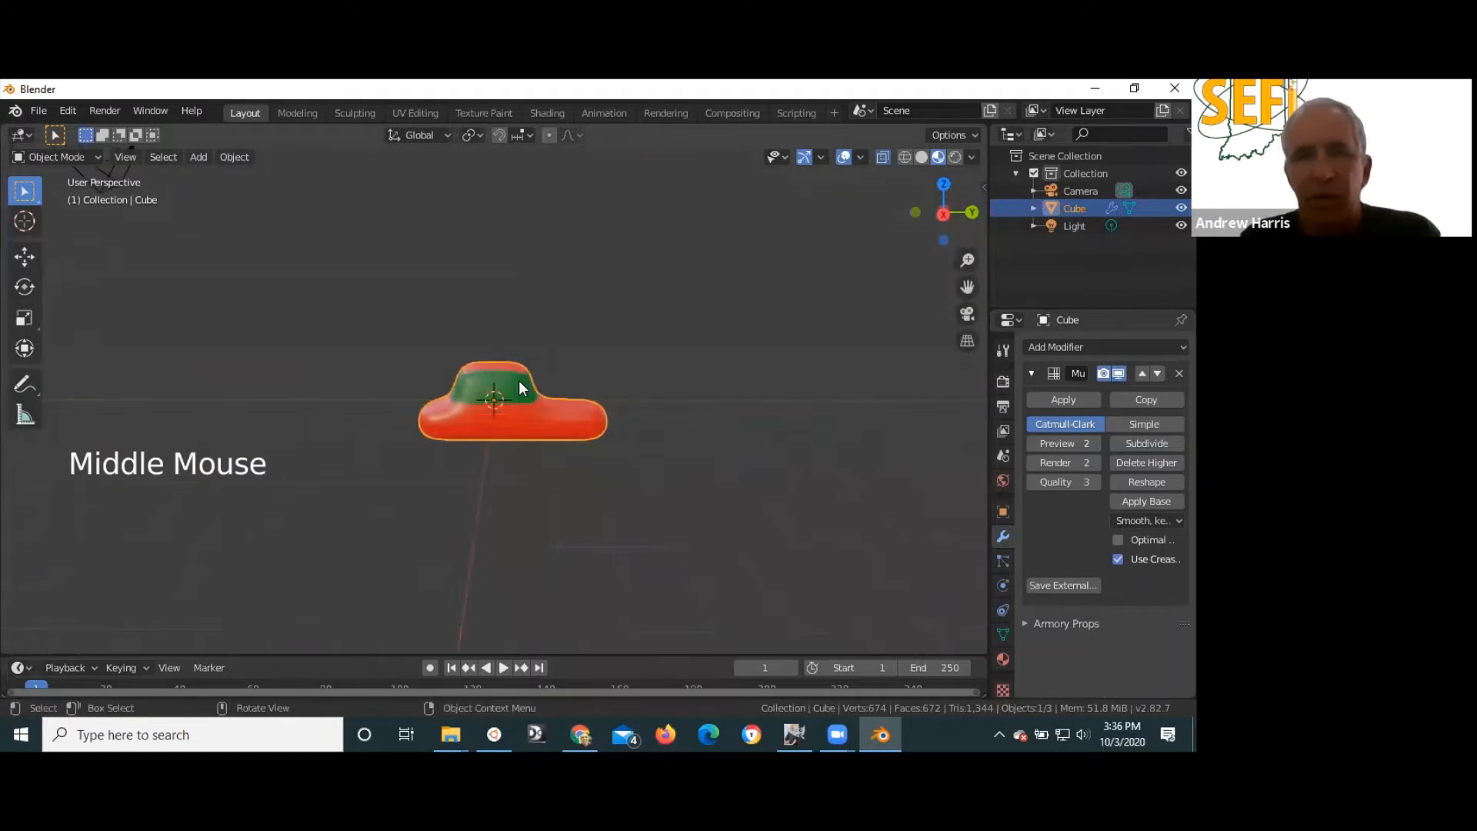
pyautogui.press('KP_3')
pyautogui.press('g')
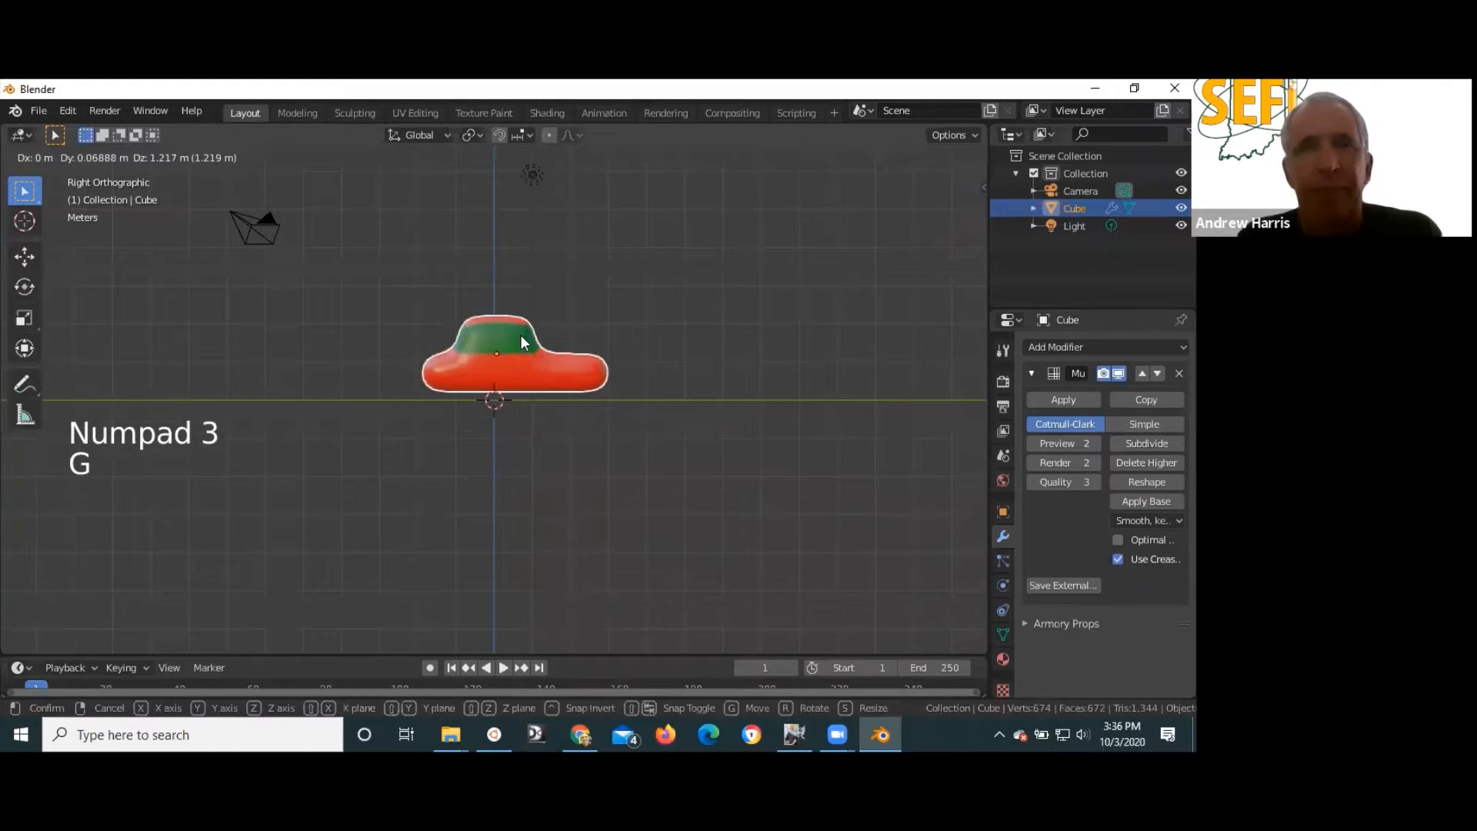
pyautogui.click(523, 334)
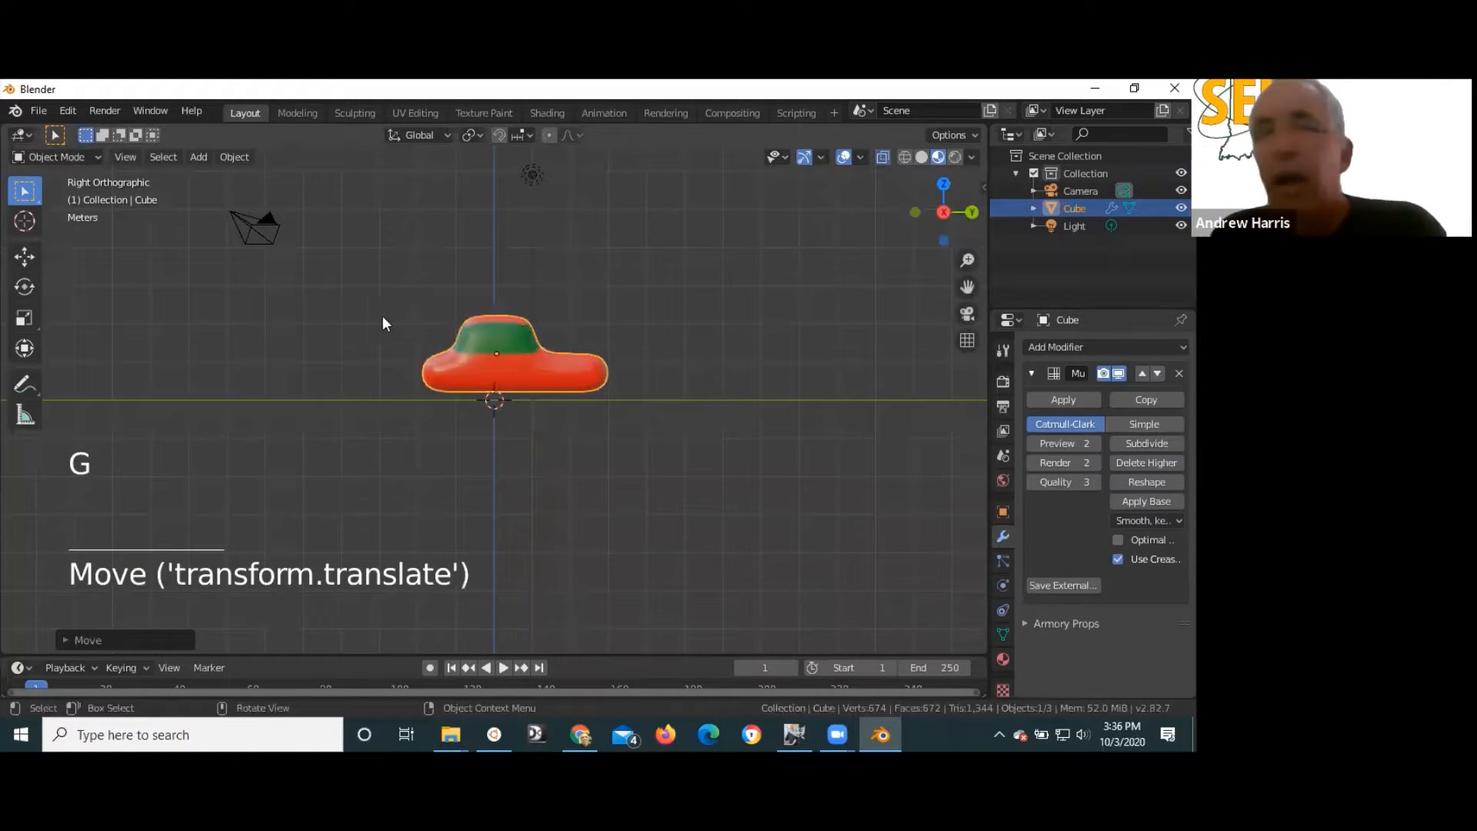
# - From the camera view, move the camera back along its local Z axis to about X 26, Y -24.5, Z 17.7 m
pyautogui.moveTo(320, 397); pyautogui.dragTo(530, 464, button='middle')
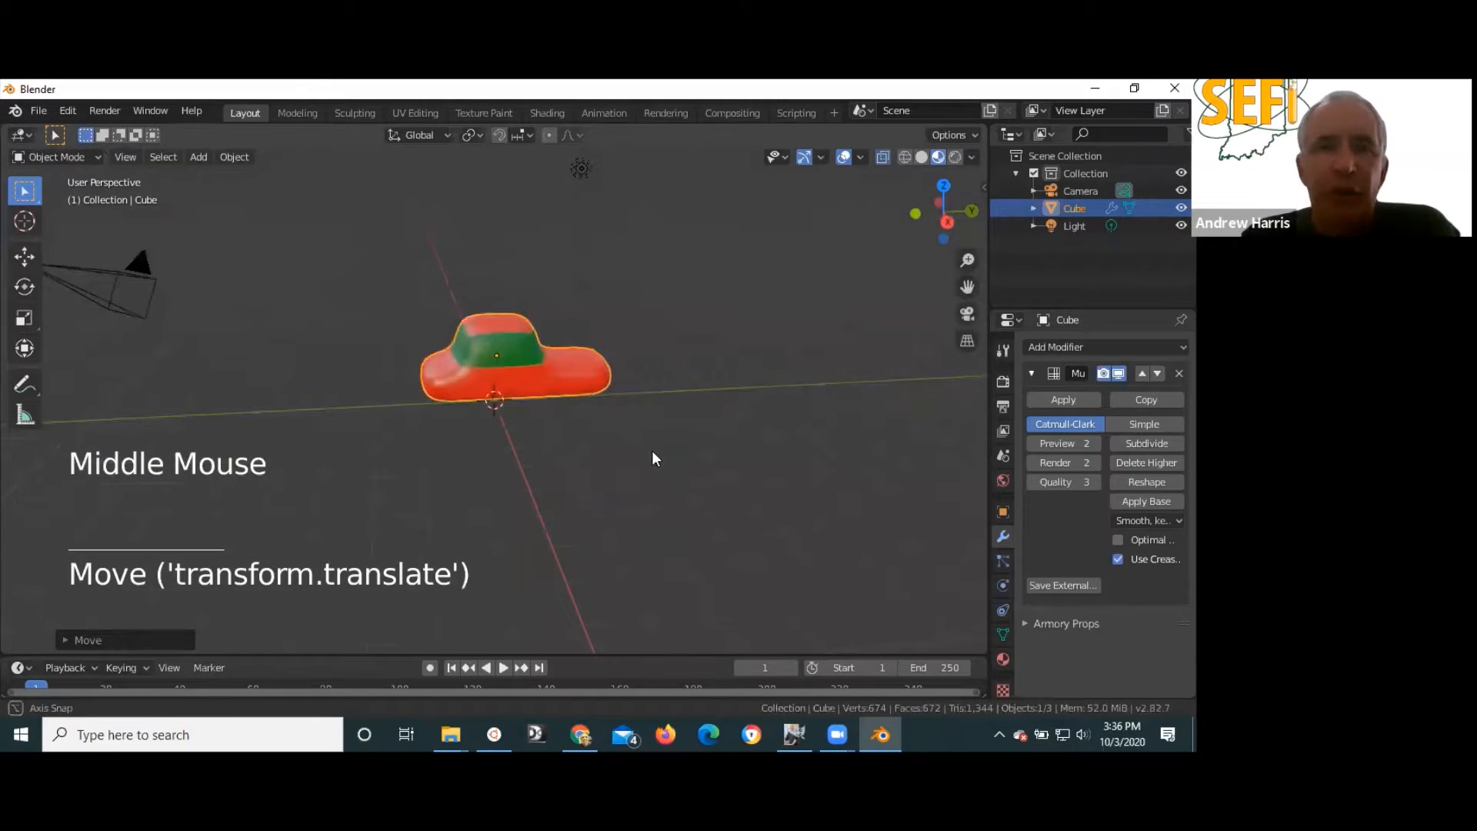
pyautogui.moveTo(652, 451); pyautogui.dragTo(487, 435, button='middle')
pyautogui.scroll(-3, 488, 429)
pyautogui.scroll(2, 488, 428)
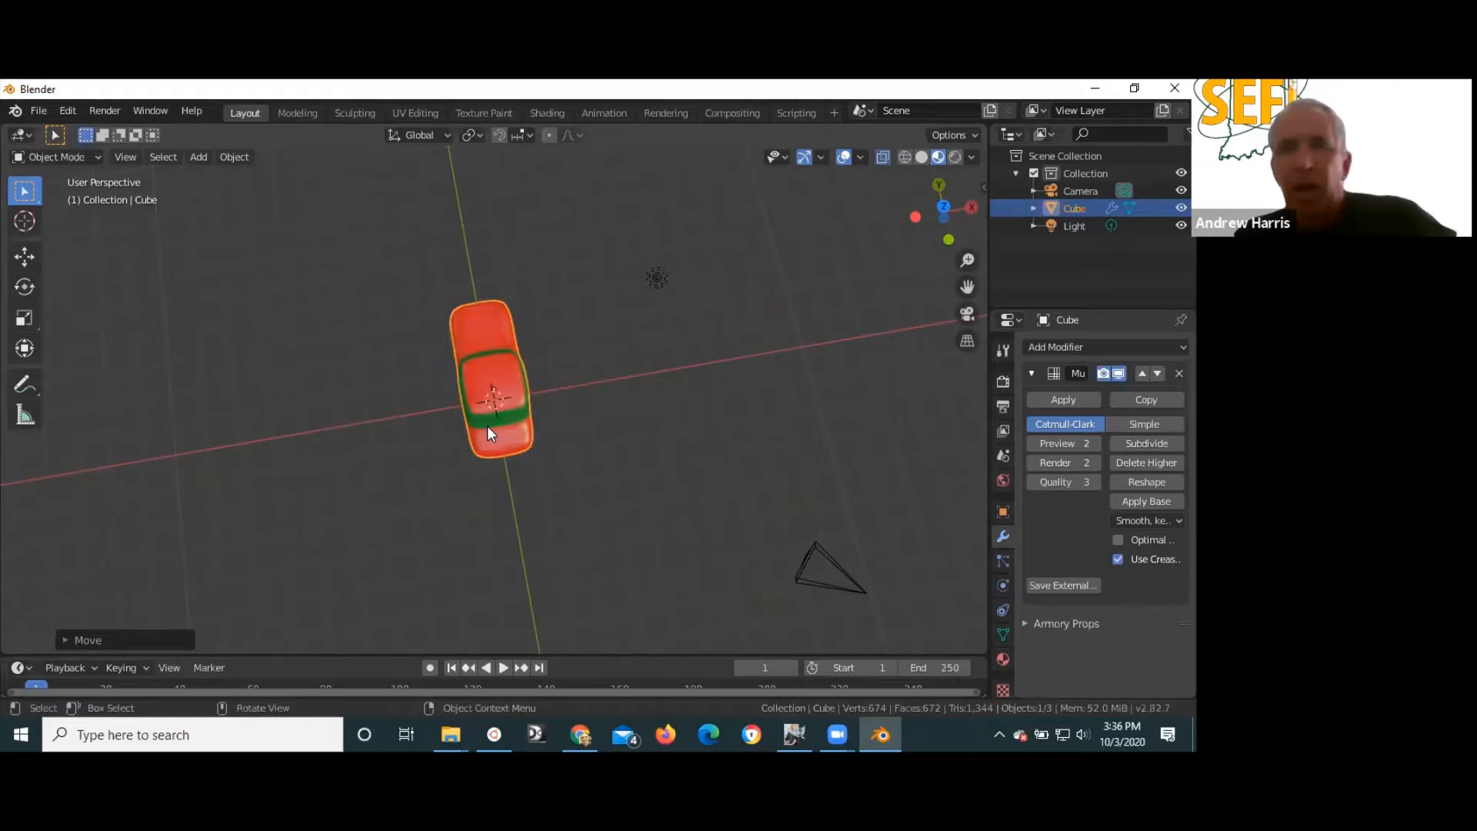
pyautogui.moveTo(659, 464); pyautogui.dragTo(591, 496, button='middle')
pyautogui.press('KP_7')
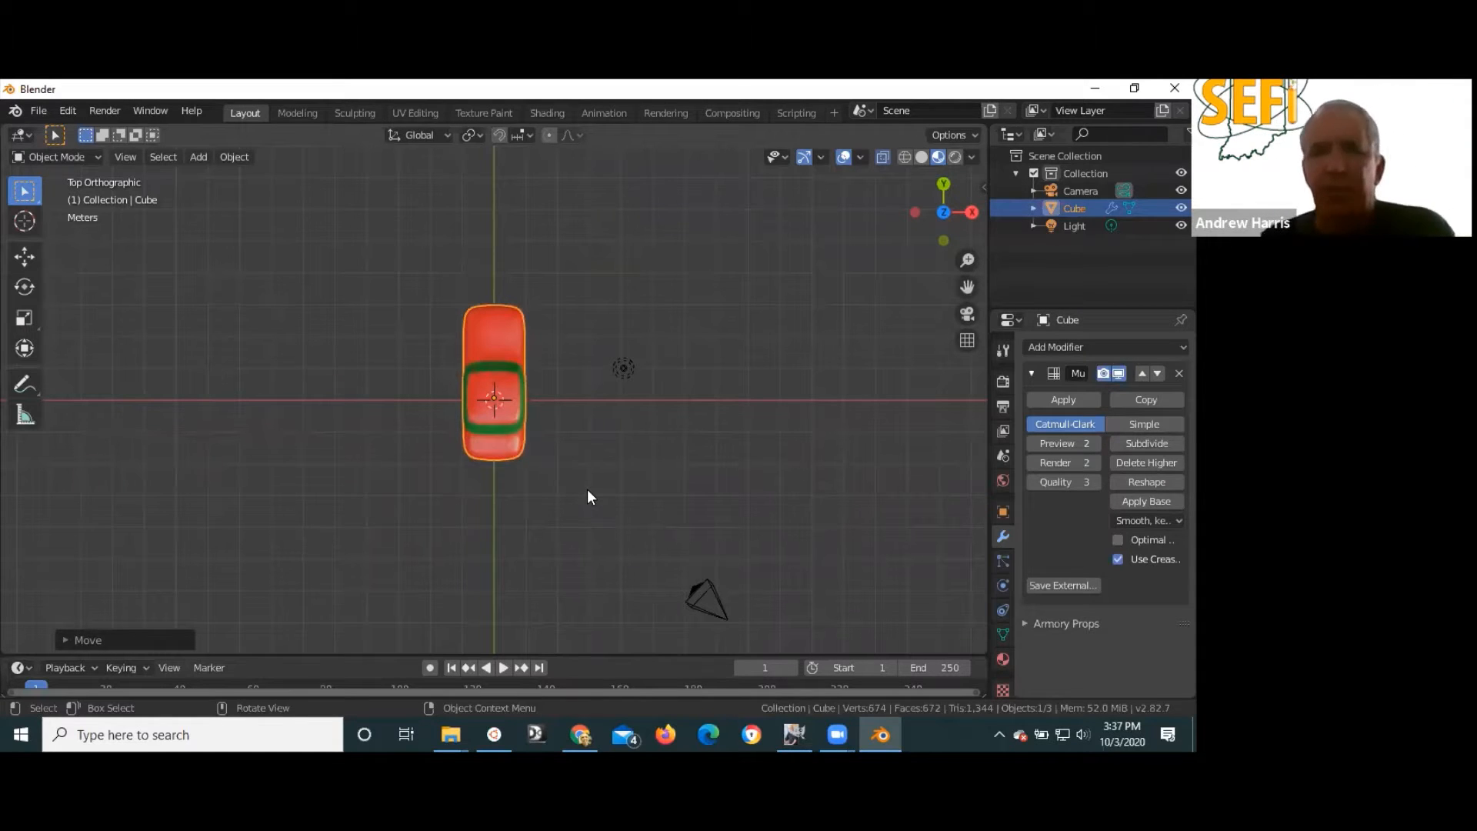
pyautogui.press('KP_0')
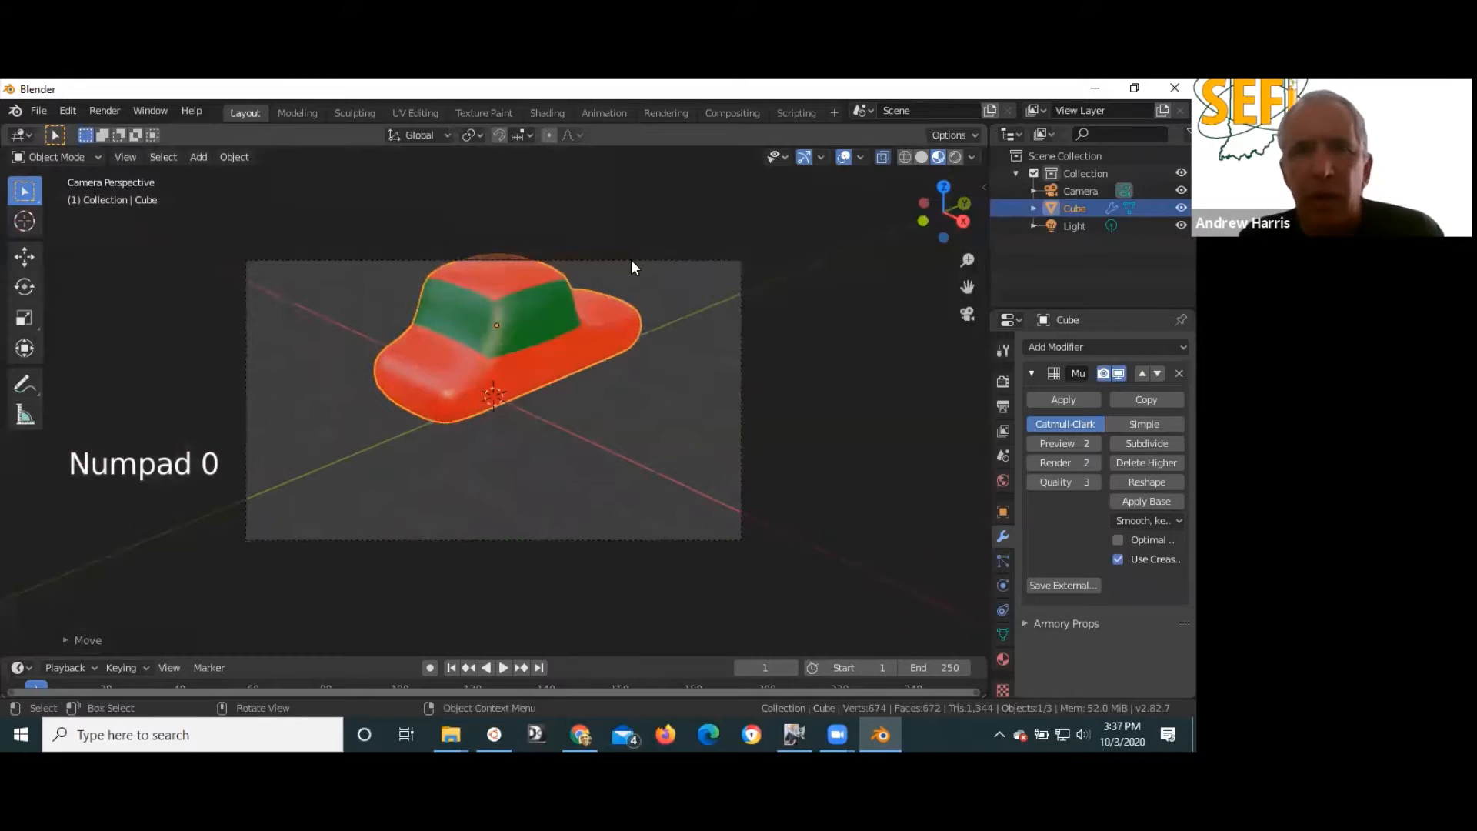
pyautogui.click(631, 260)
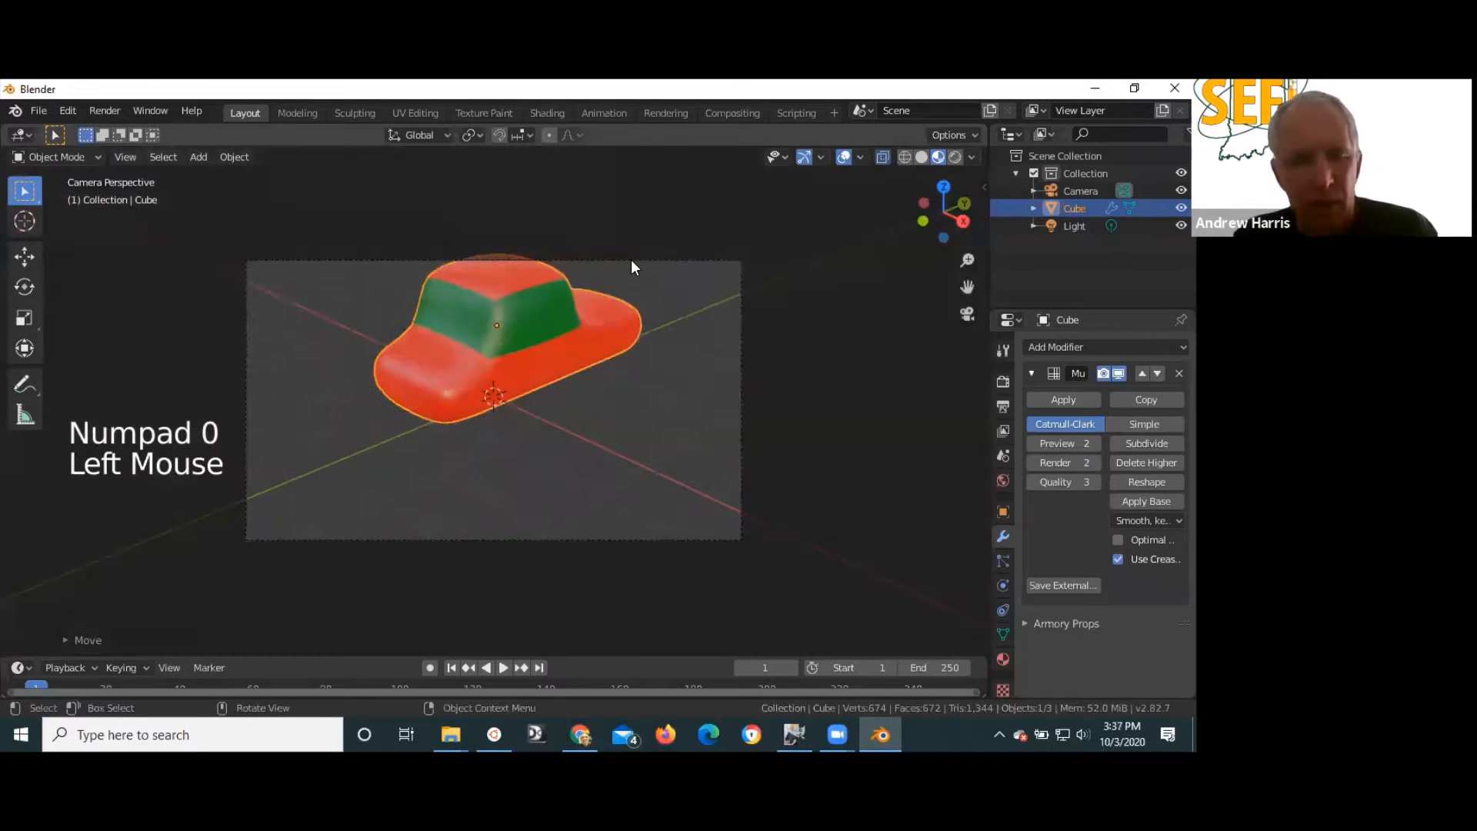
pyautogui.press('g')
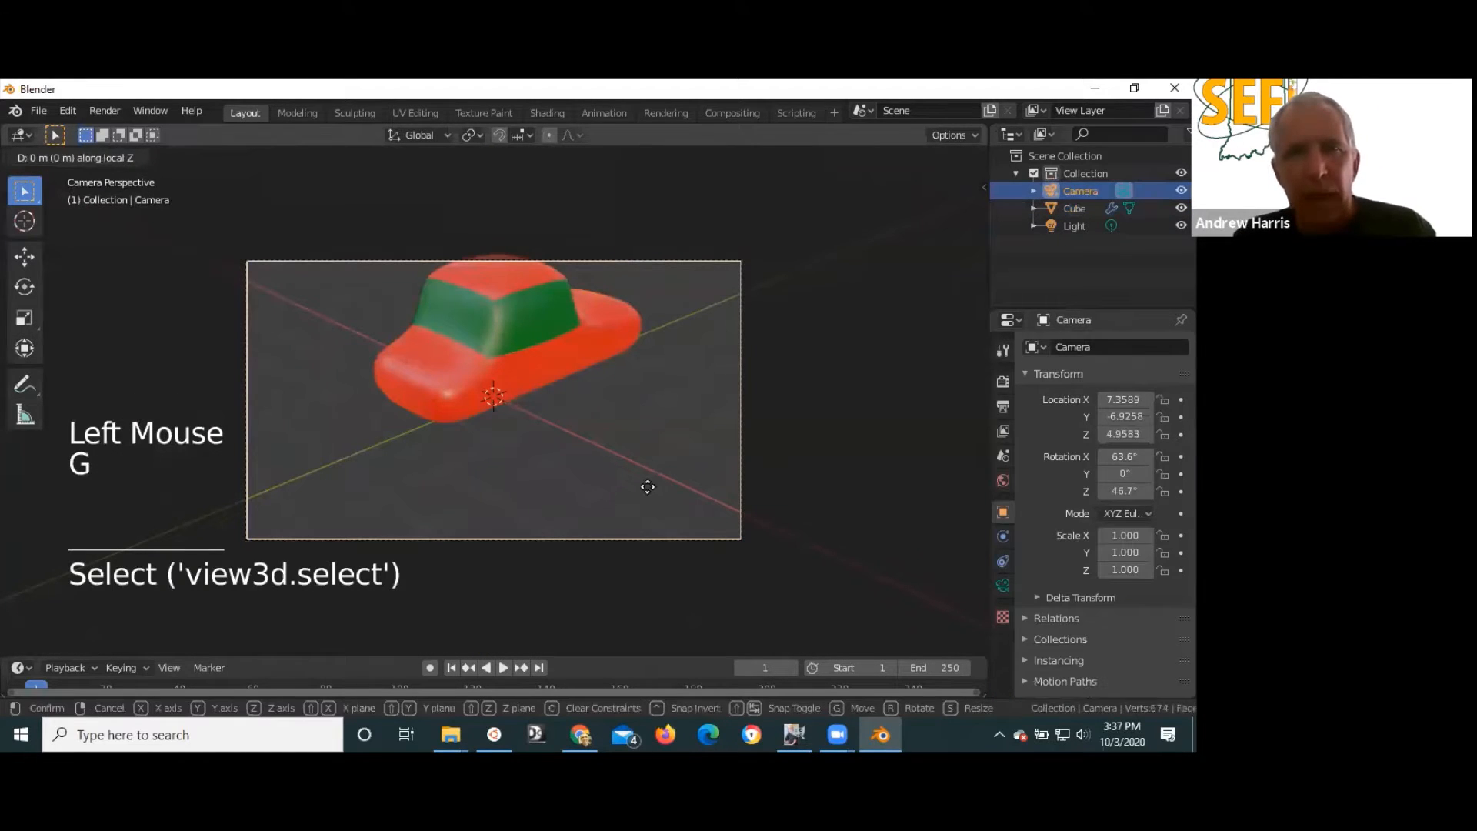
pyautogui.click(580, 520)
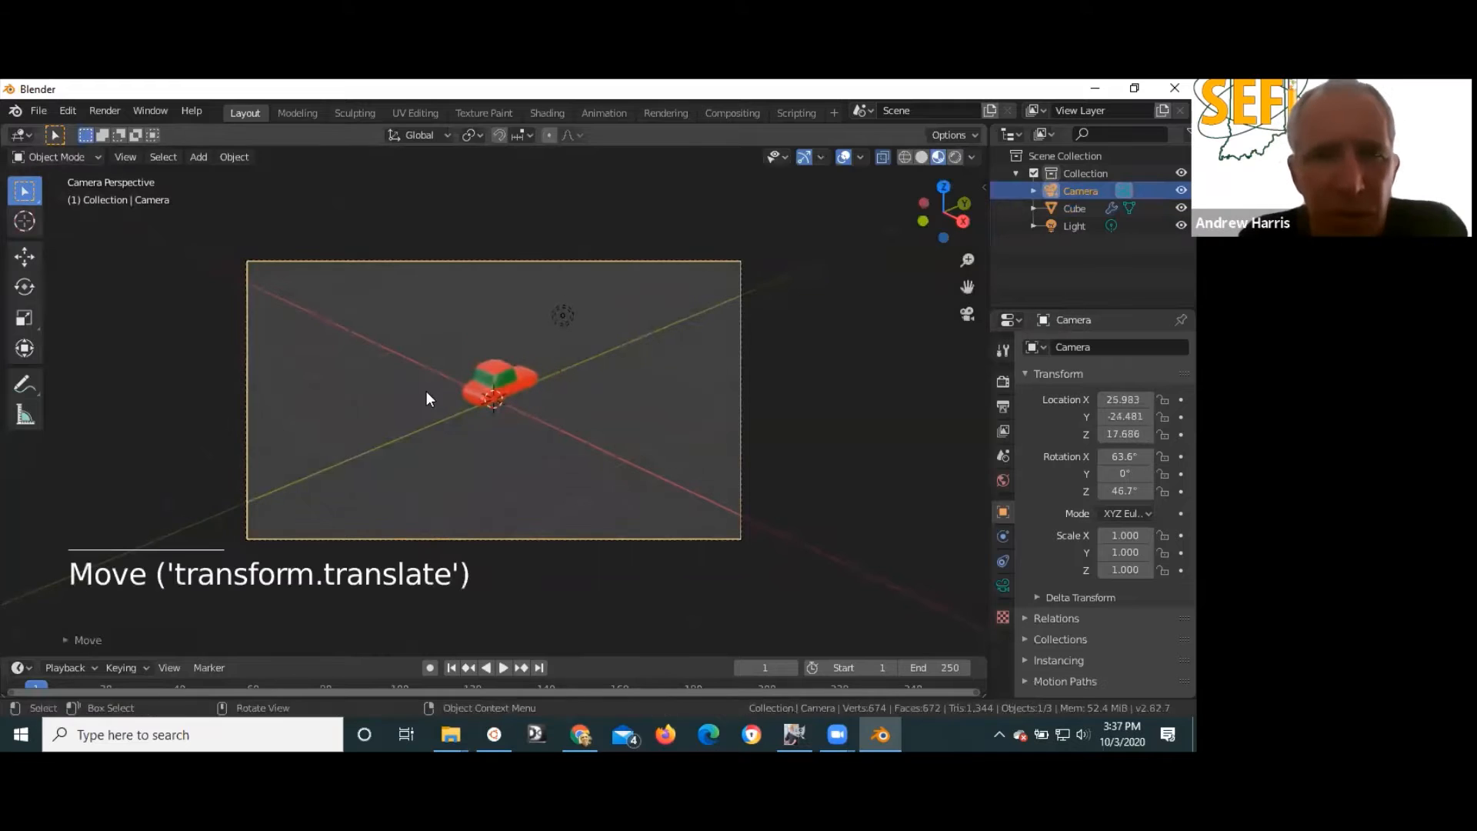
# - Enlarge the timeline area to about half the window's height and switch it to the Logic Node Editor
pyautogui.scroll(3, 426, 389)
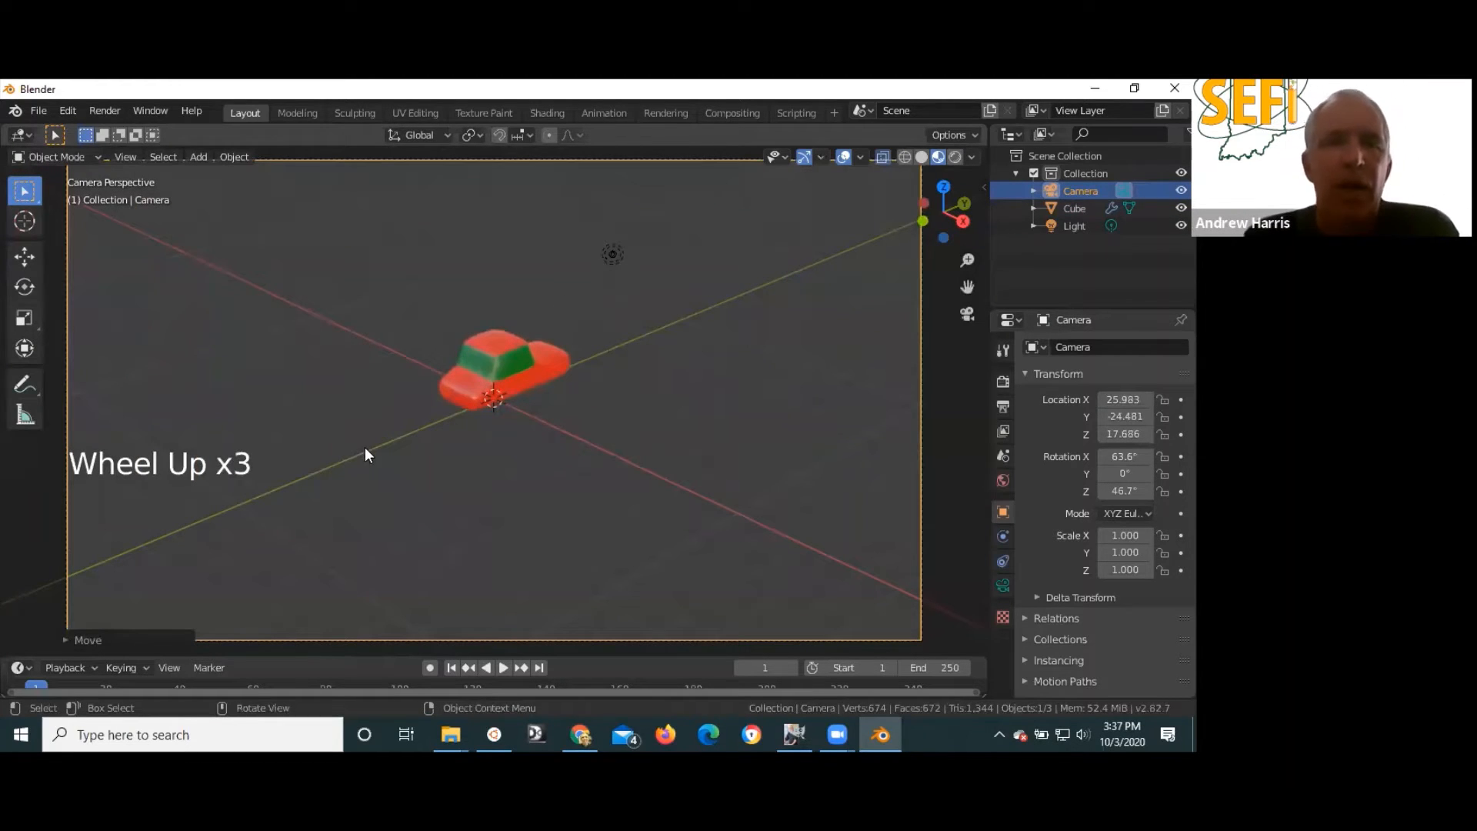
pyautogui.moveTo(378, 436); pyautogui.dragTo(375, 428, button='middle')
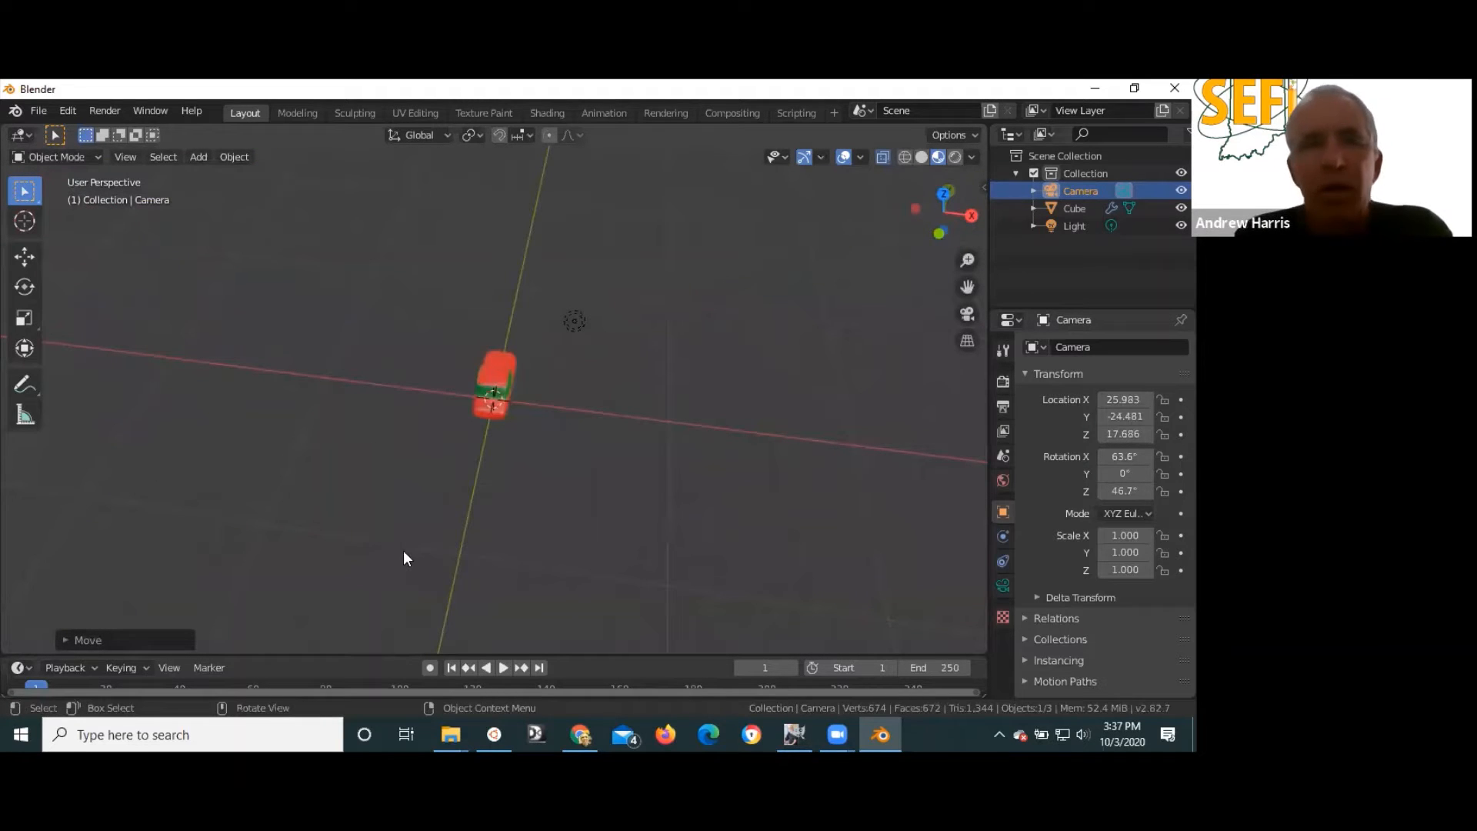
pyautogui.moveTo(448, 567); pyautogui.dragTo(443, 575, button='middle')
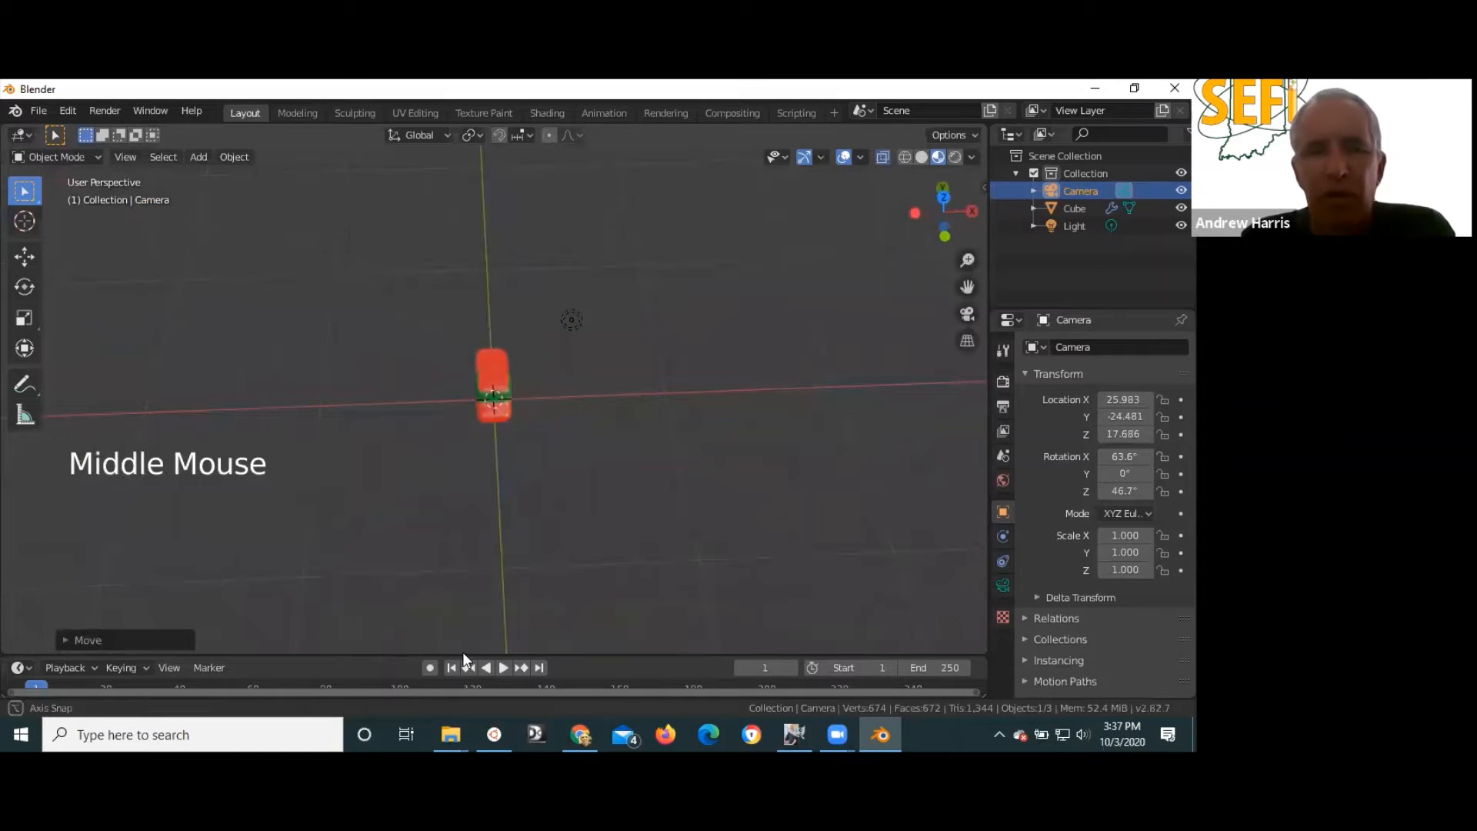
pyautogui.moveTo(463, 652); pyautogui.dragTo(450, 403)
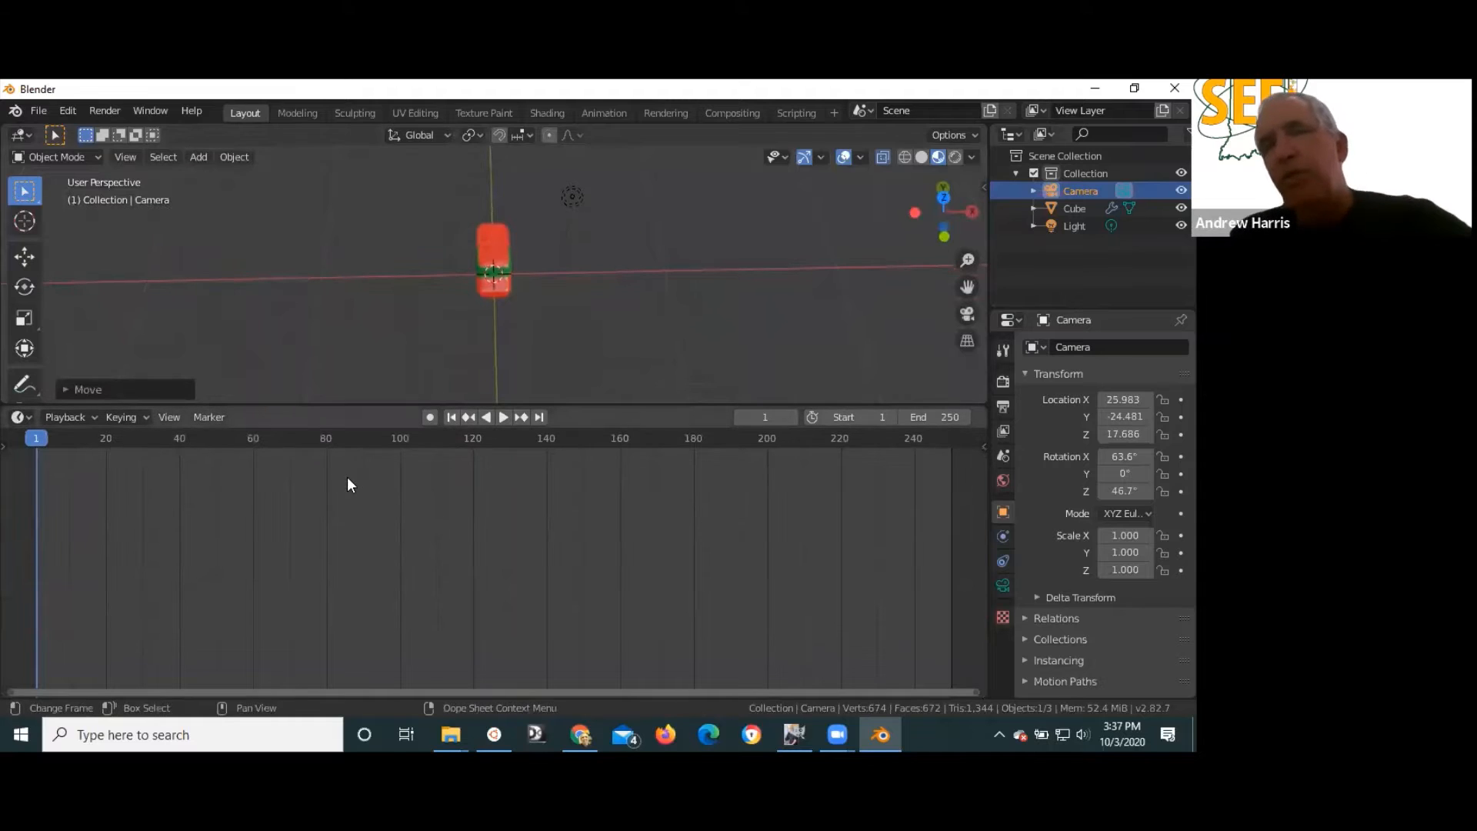
pyautogui.click(26, 417)
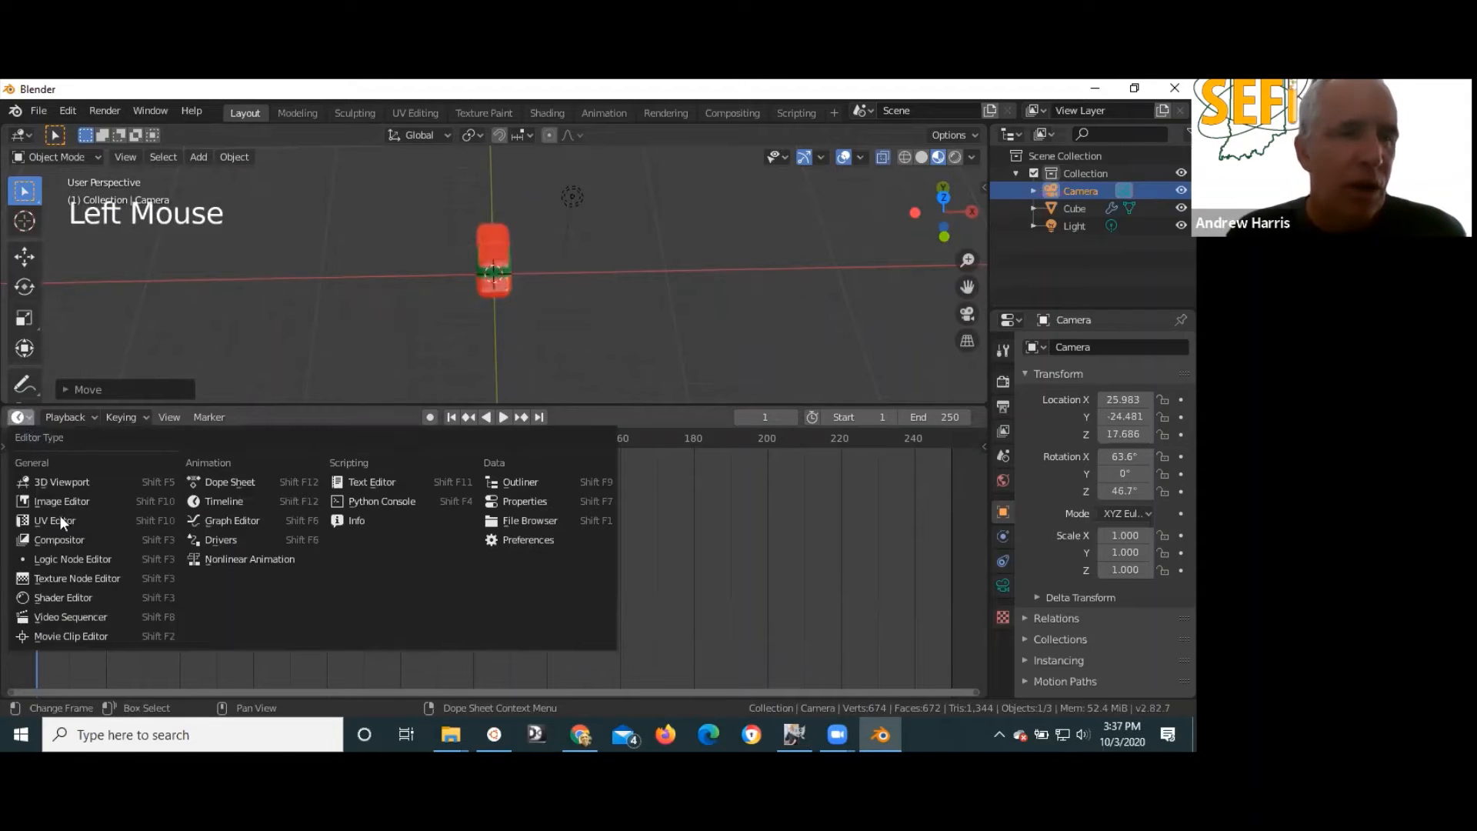
pyautogui.click(76, 560)
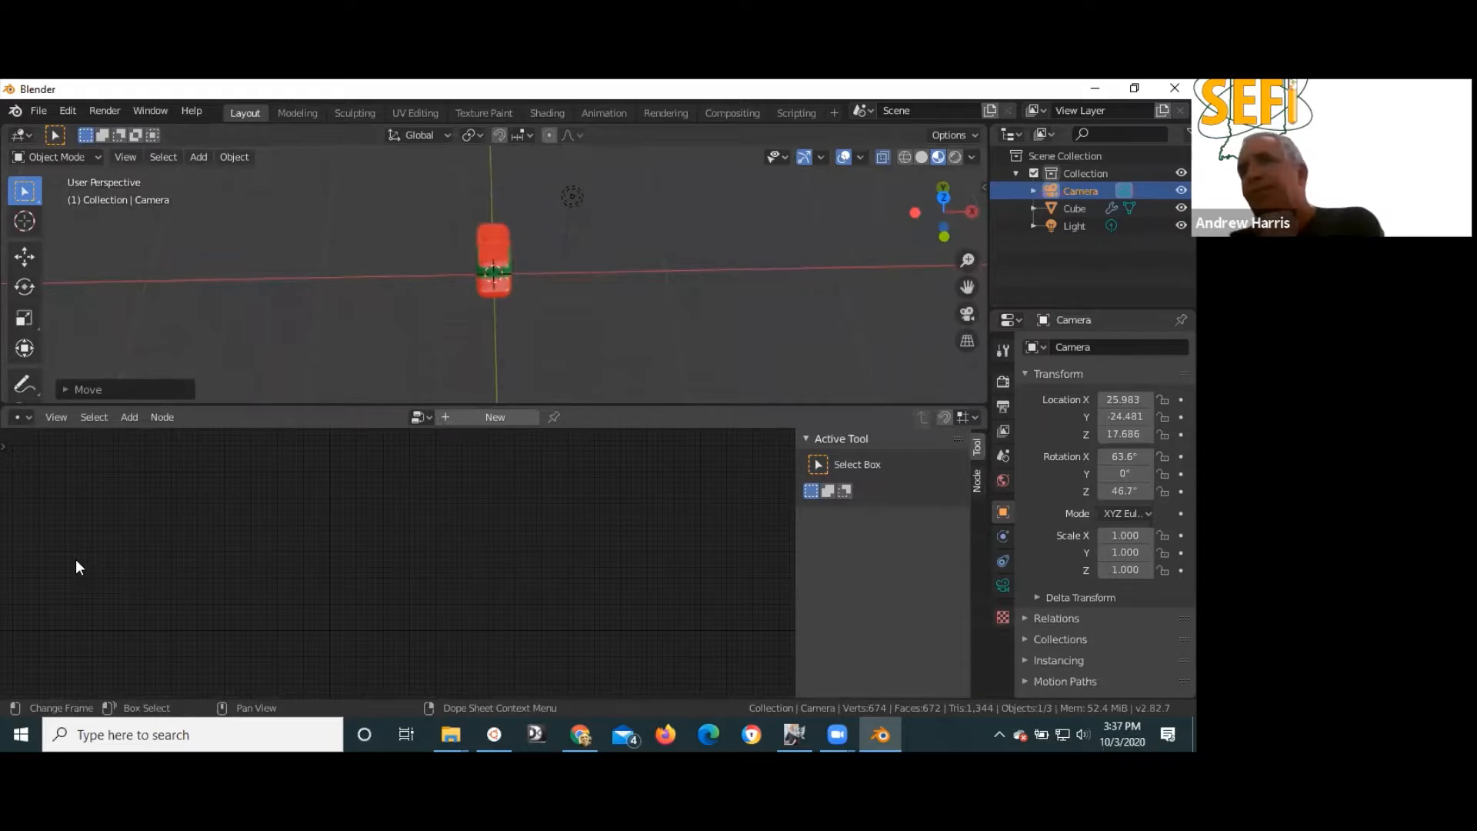
# - Create a new logic node tree and name it moveCar
pyautogui.click(487, 417)
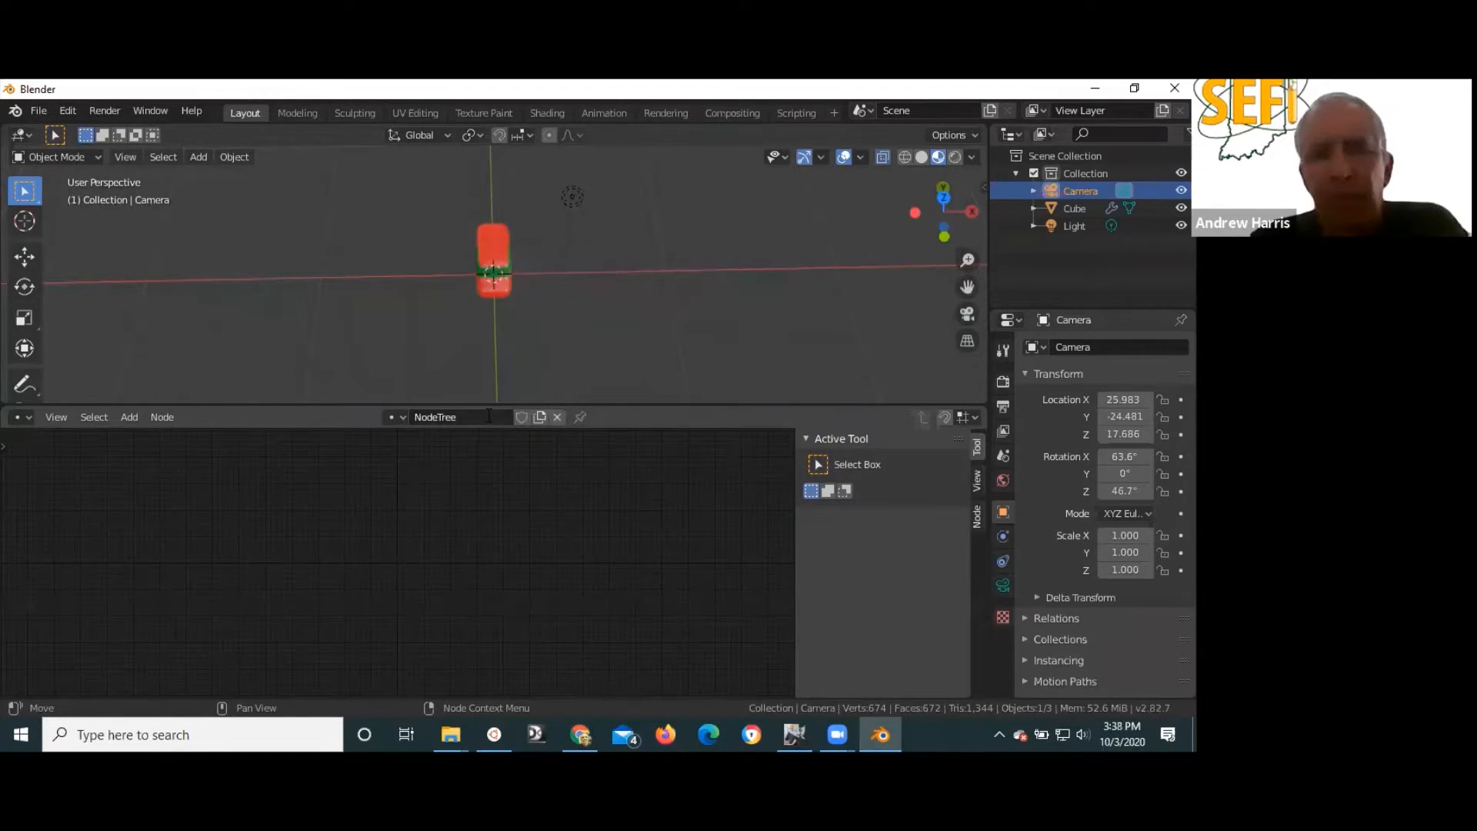
pyautogui.click(430, 417)
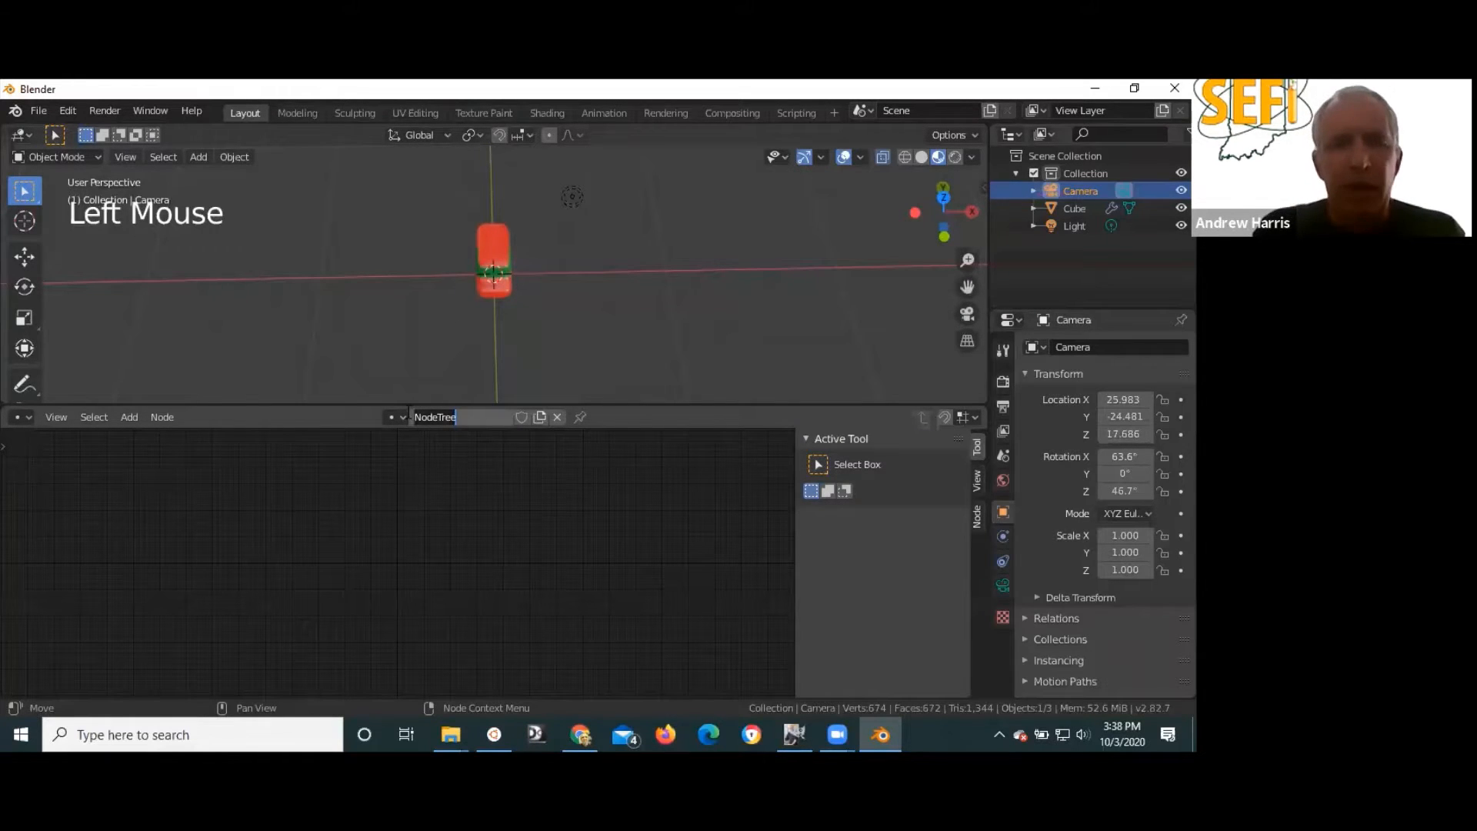
pyautogui.write('move')
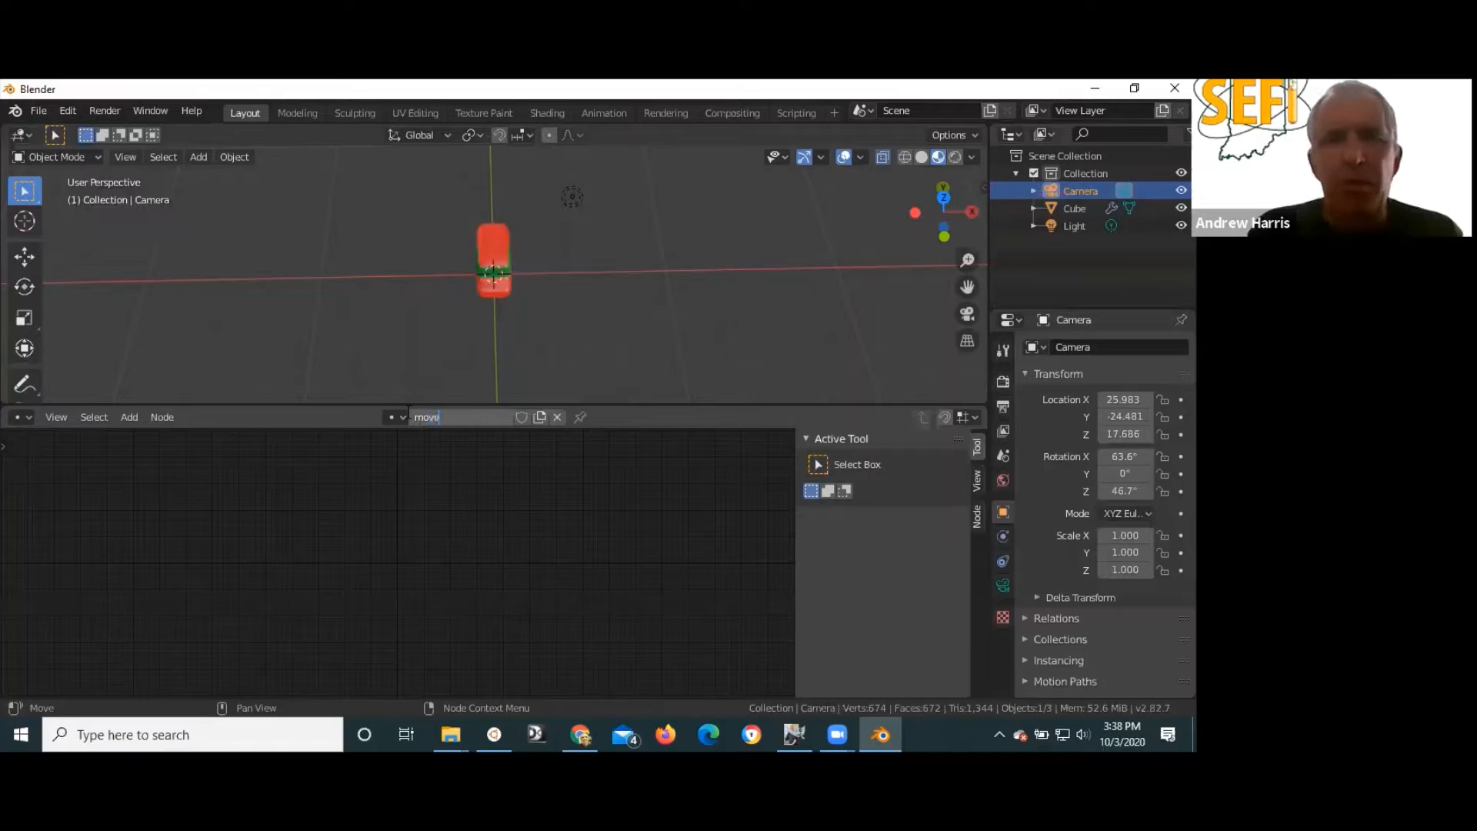
pyautogui.write('Car')
pyautogui.press('Return')
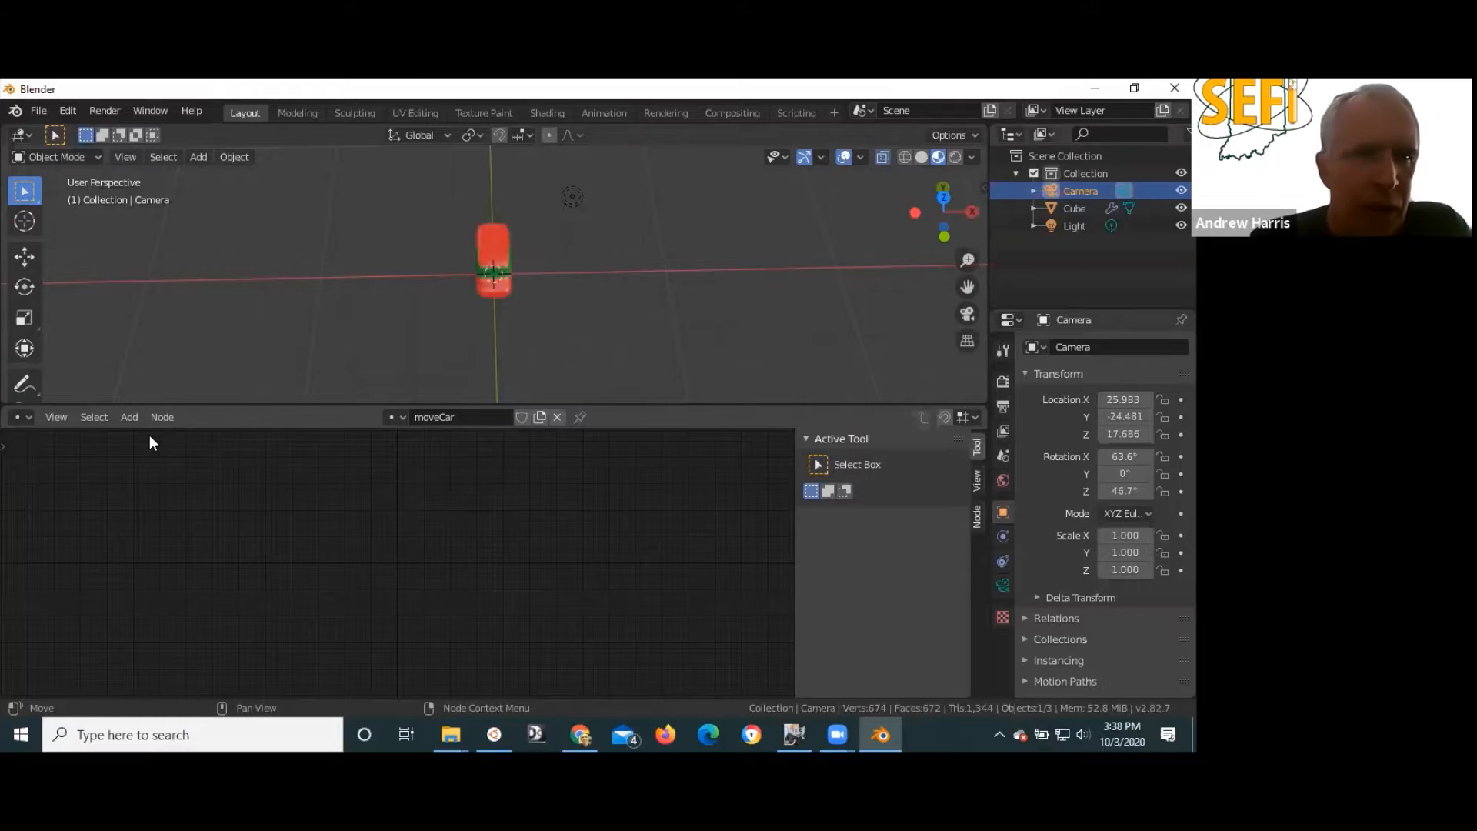
# - Add a Keyboard input node to the moveCar node tree
pyautogui.click(131, 417)
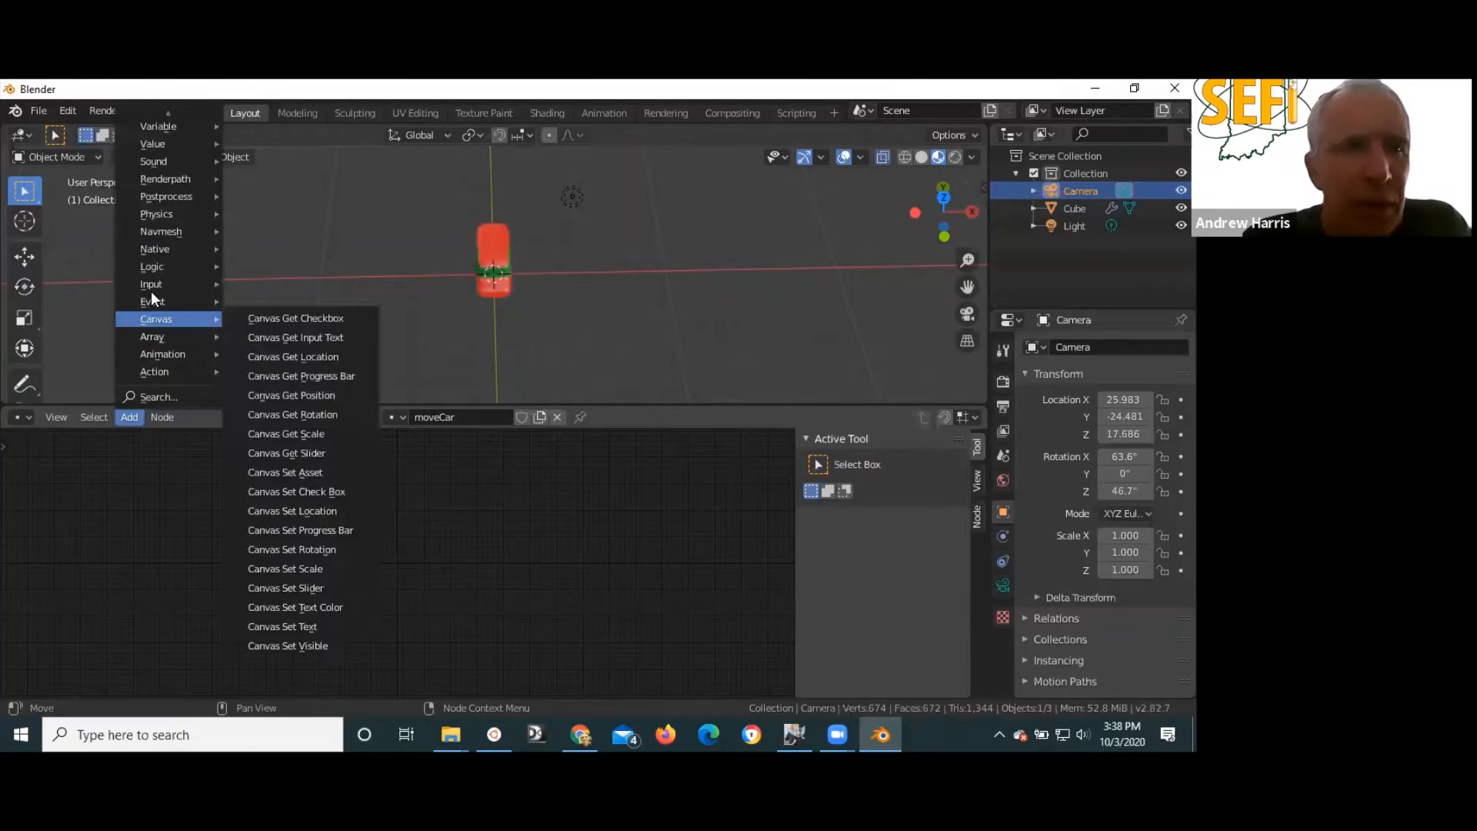
pyautogui.moveTo(149, 282)
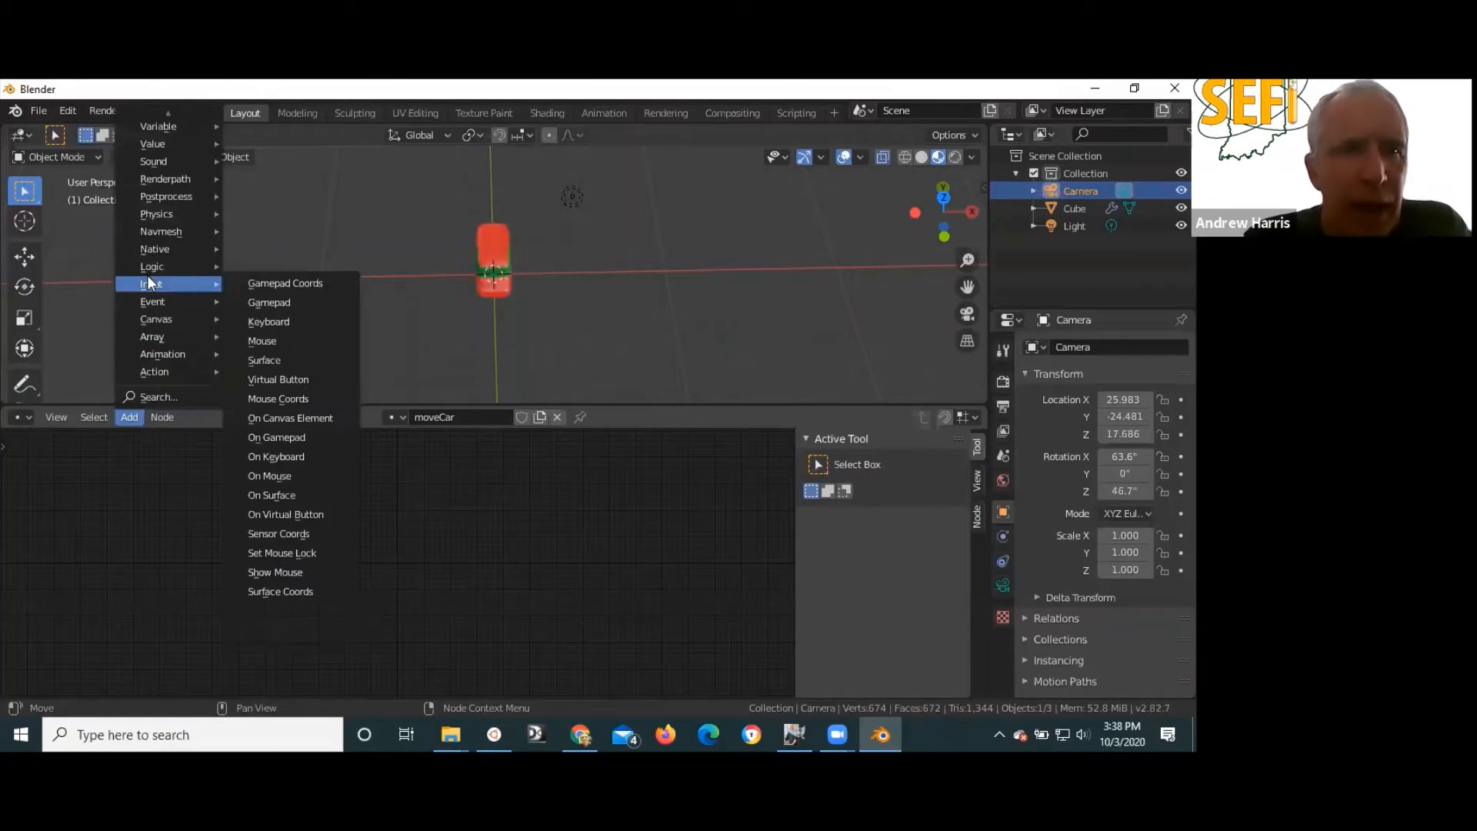
pyautogui.click(269, 321)
pyautogui.click(314, 536)
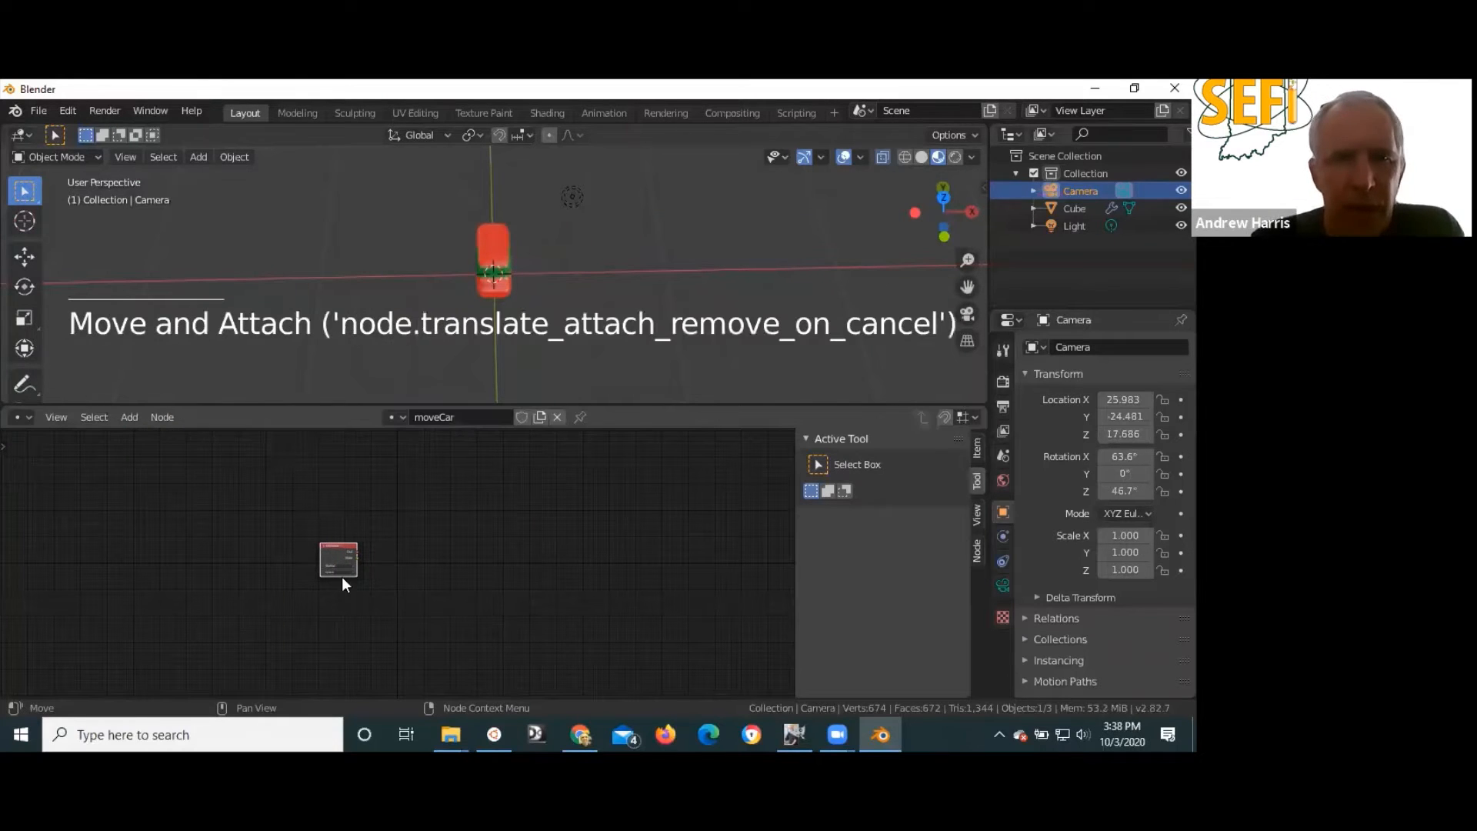
pyautogui.scroll(20, 239, 567)
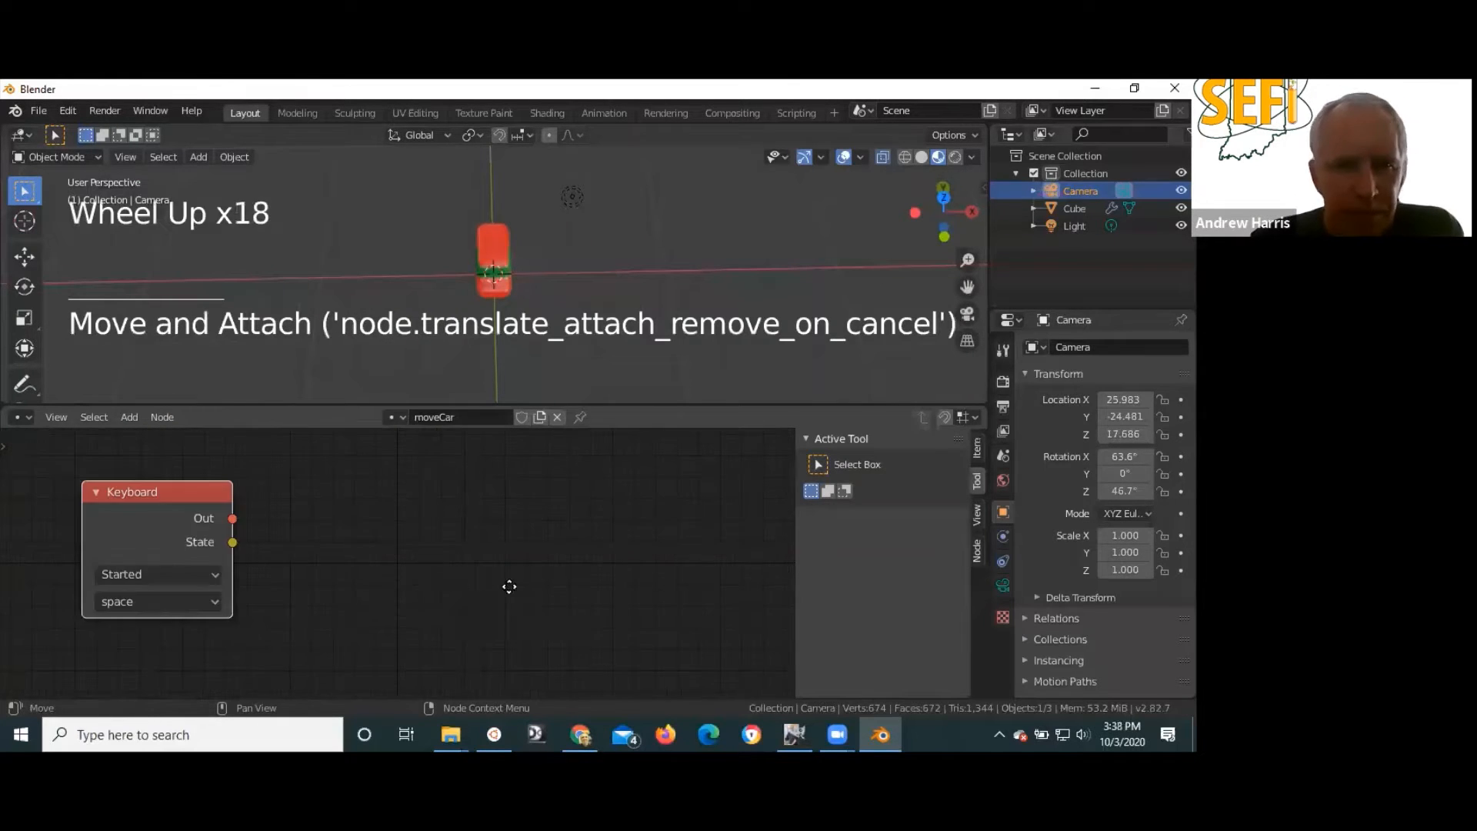
pyautogui.moveTo(330, 568); pyautogui.dragTo(552, 601, button='middle')
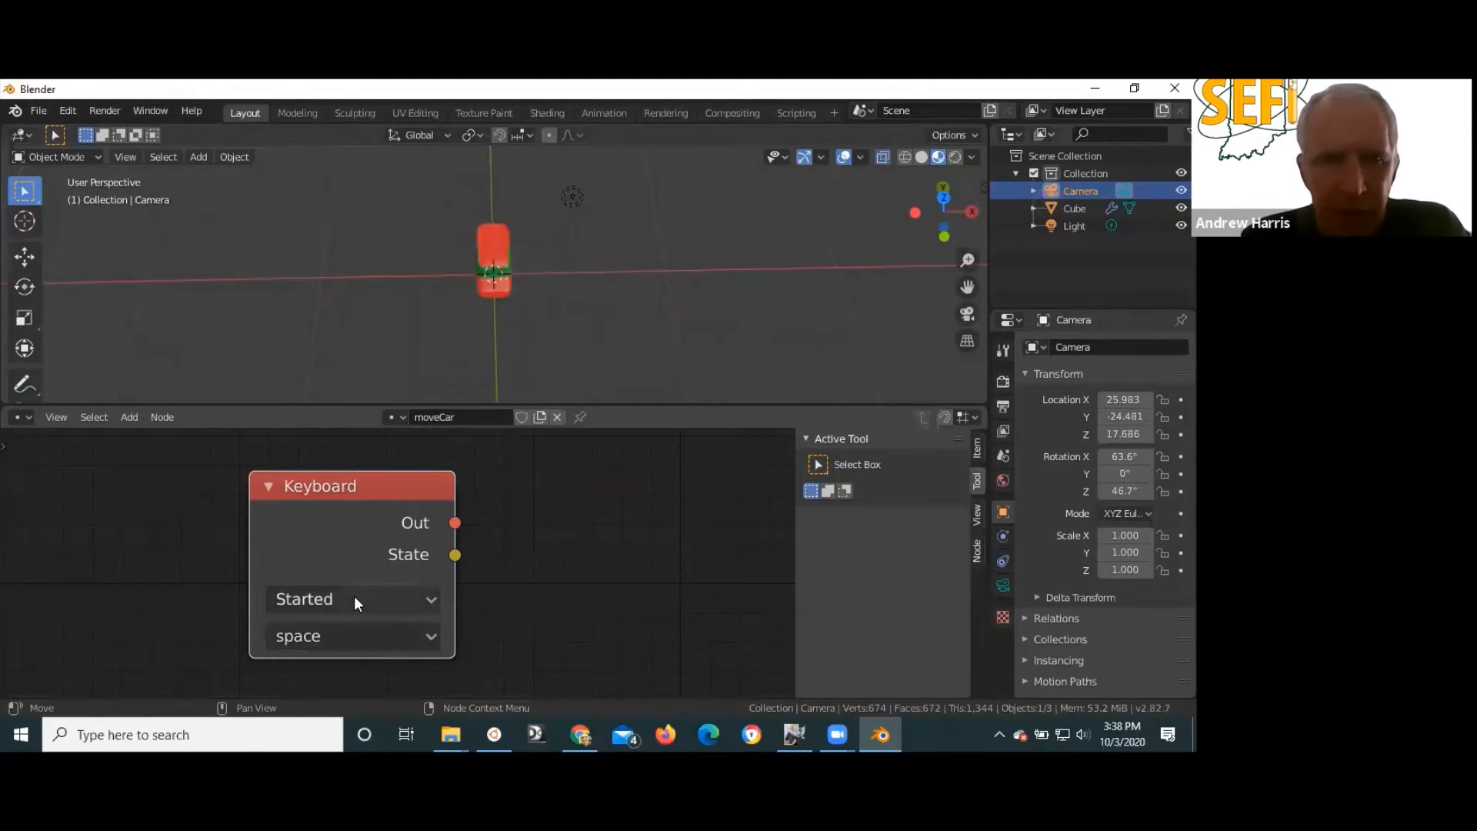
# - Set the Keyboard node's state to Down and shift the node slightly to the left in the node tree
pyautogui.click(355, 598)
pyautogui.click(338, 556)
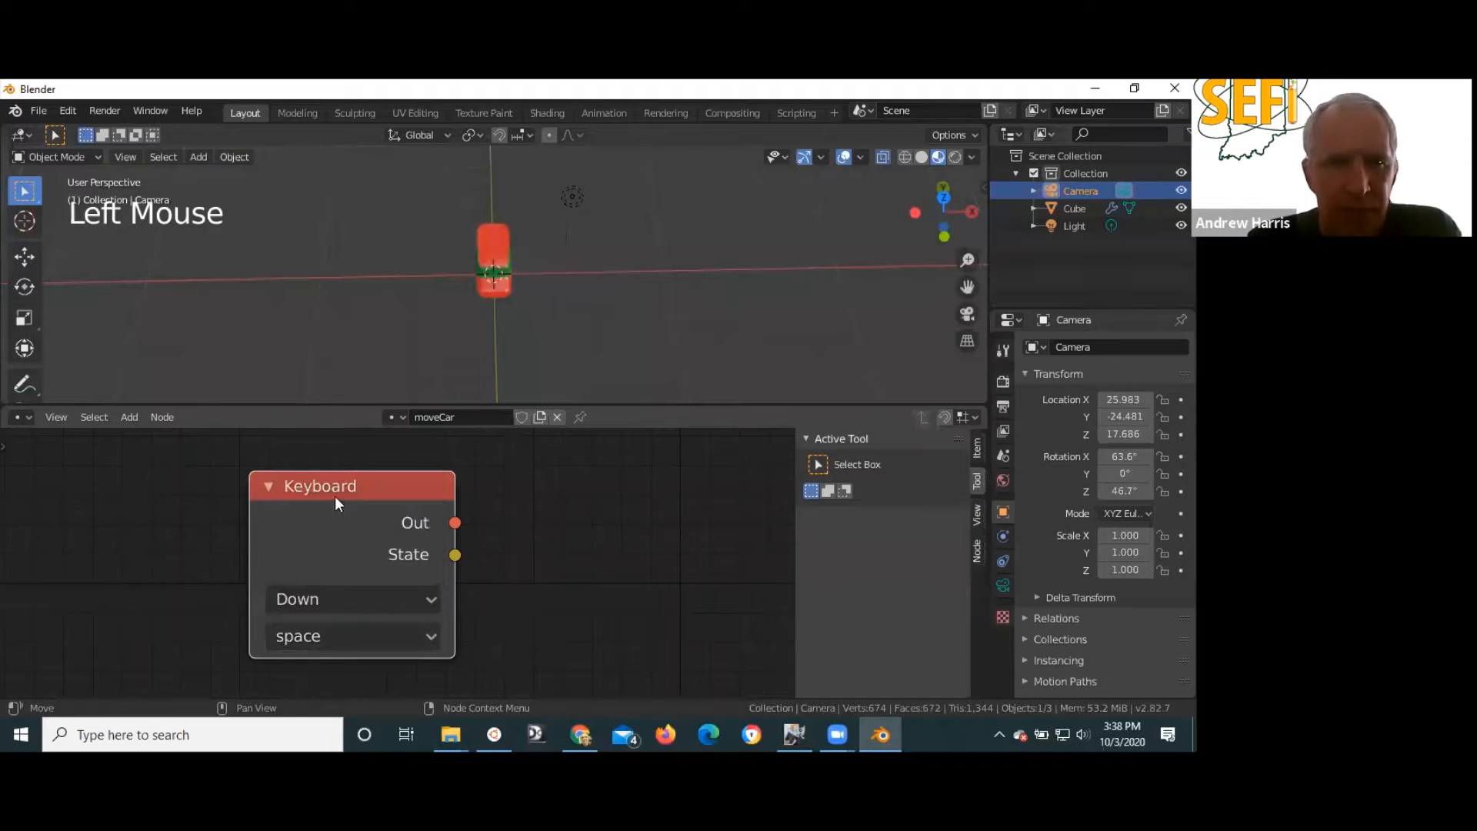
pyautogui.moveTo(334, 495); pyautogui.dragTo(26, 471)
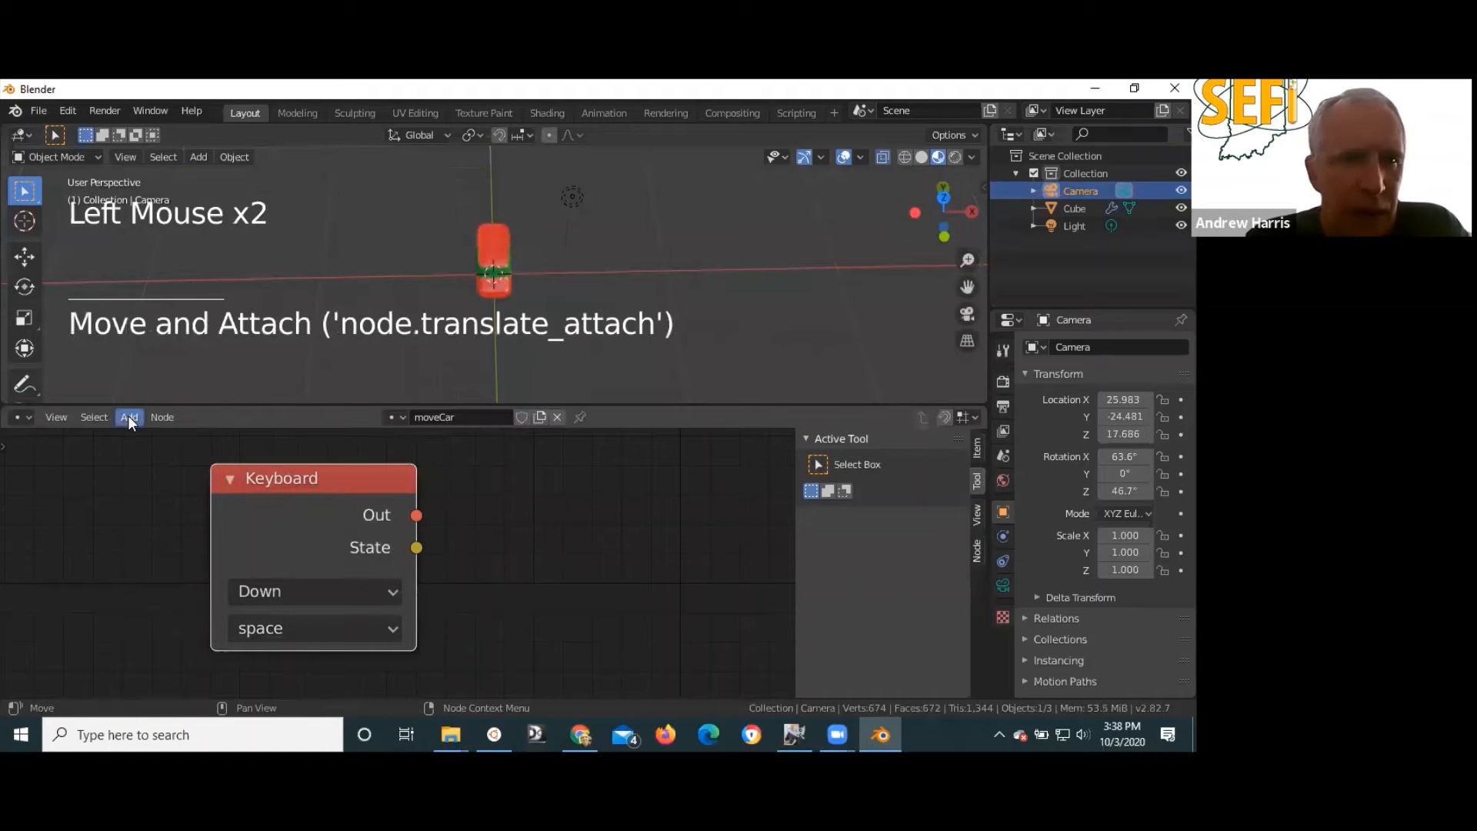
# - Look through the list of available Action nodes for one that moves an object
pyautogui.click(129, 416)
pyautogui.moveTo(156, 369)
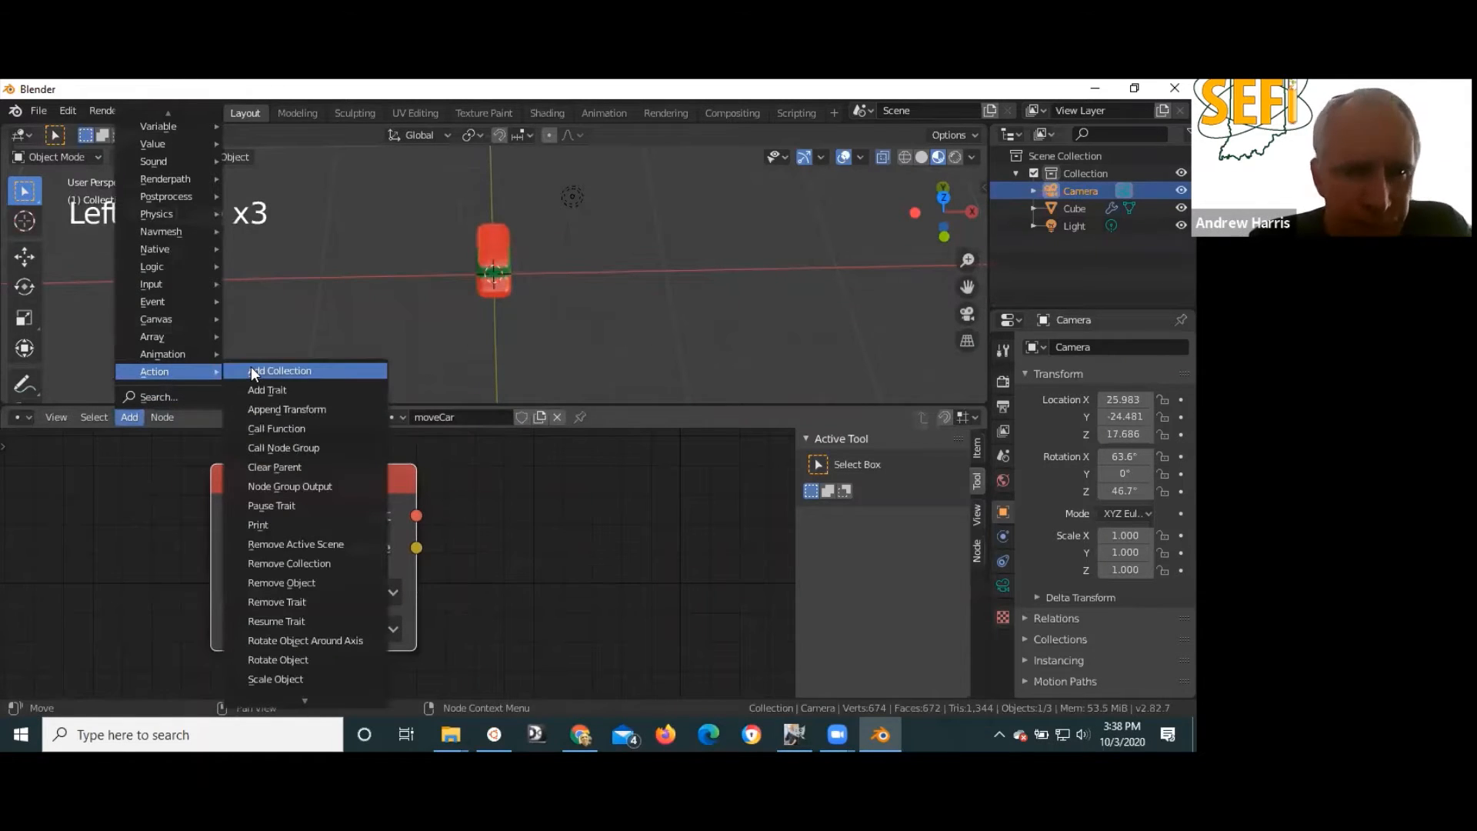
pyautogui.moveTo(284, 704)
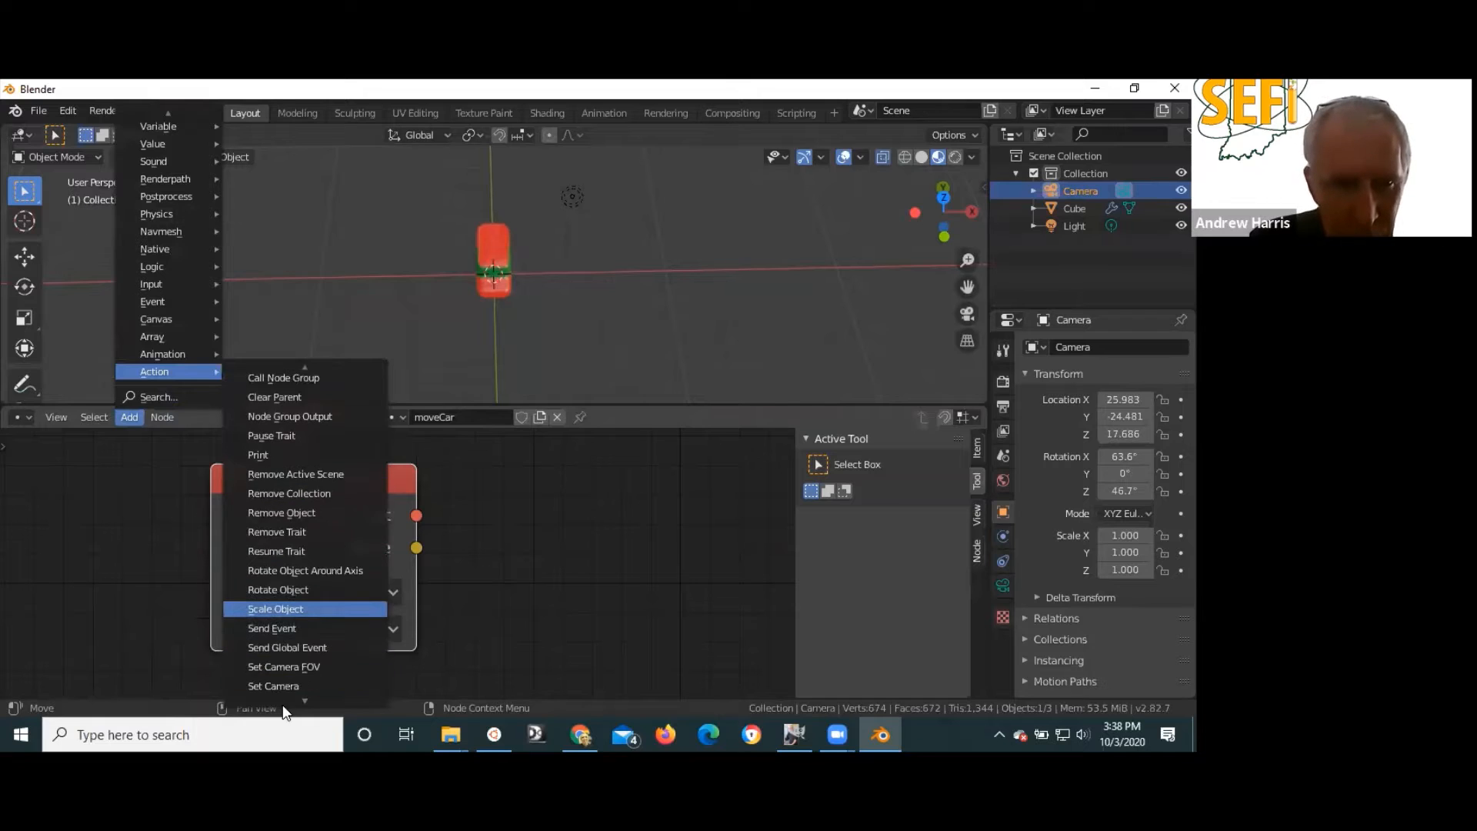
pyautogui.moveTo(289, 373)
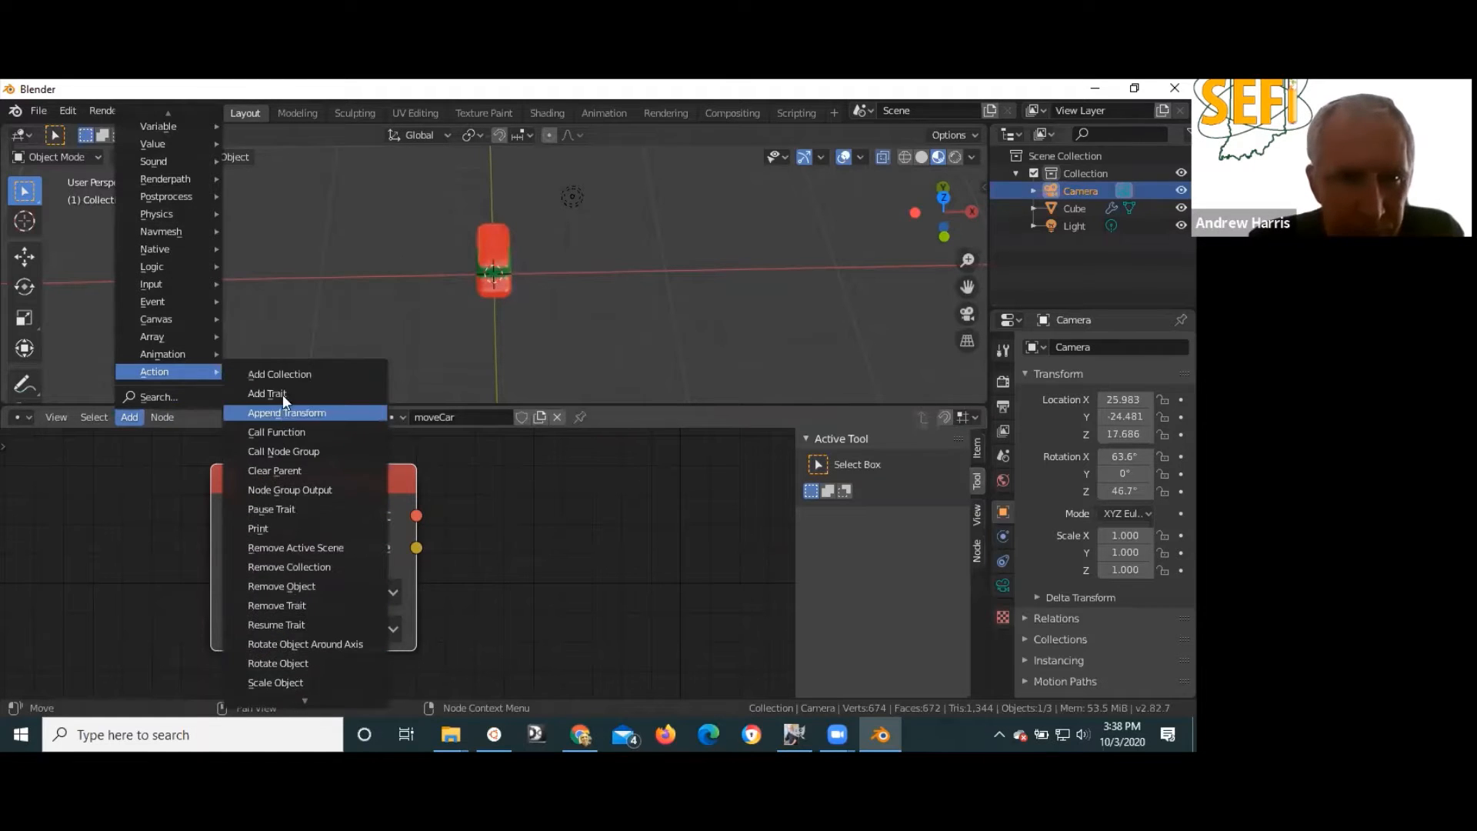
pyautogui.moveTo(283, 672)
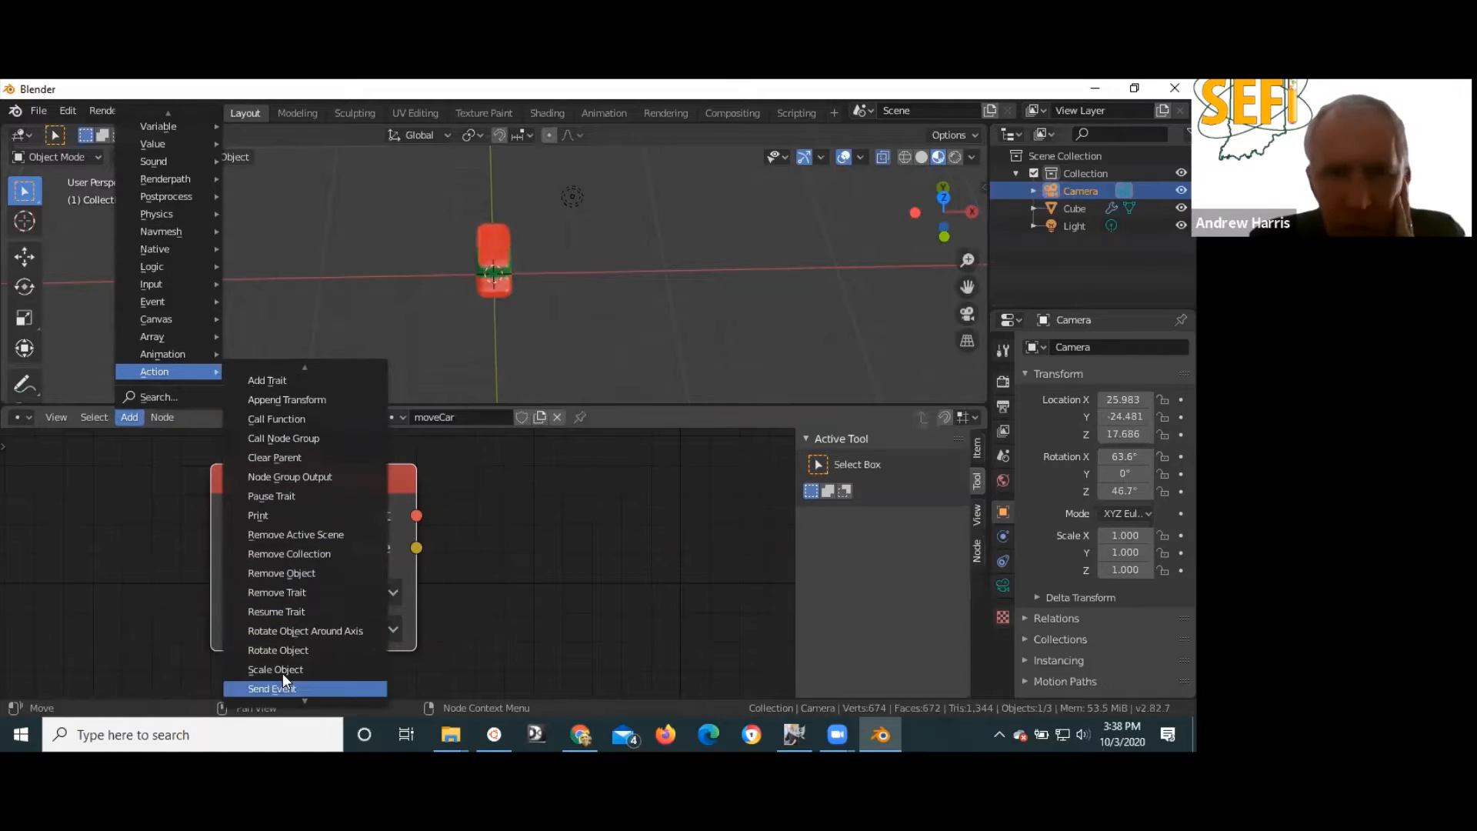
pyautogui.scroll(-14, 283, 680)
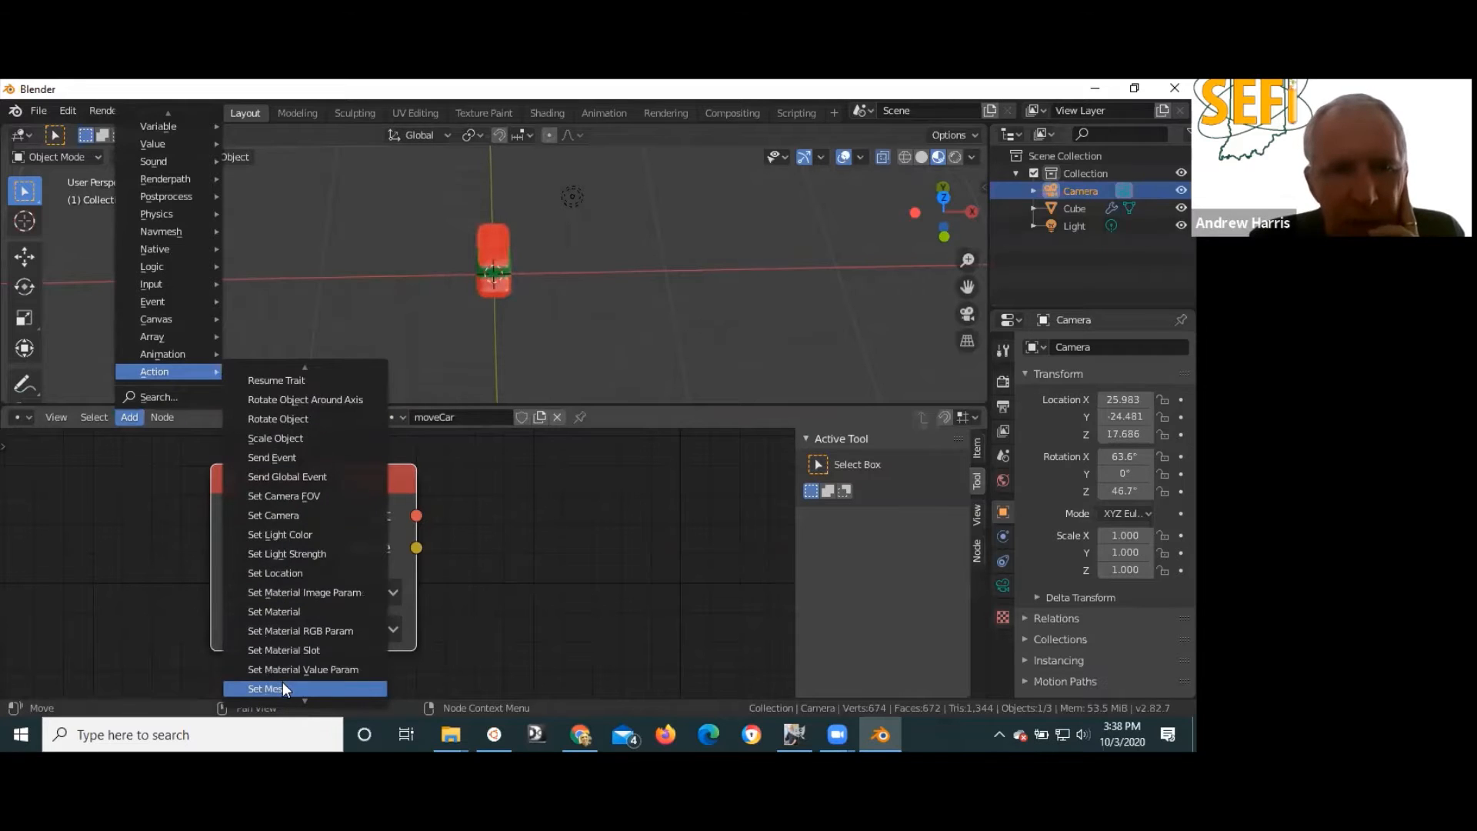
pyautogui.scroll(-1, 279, 682)
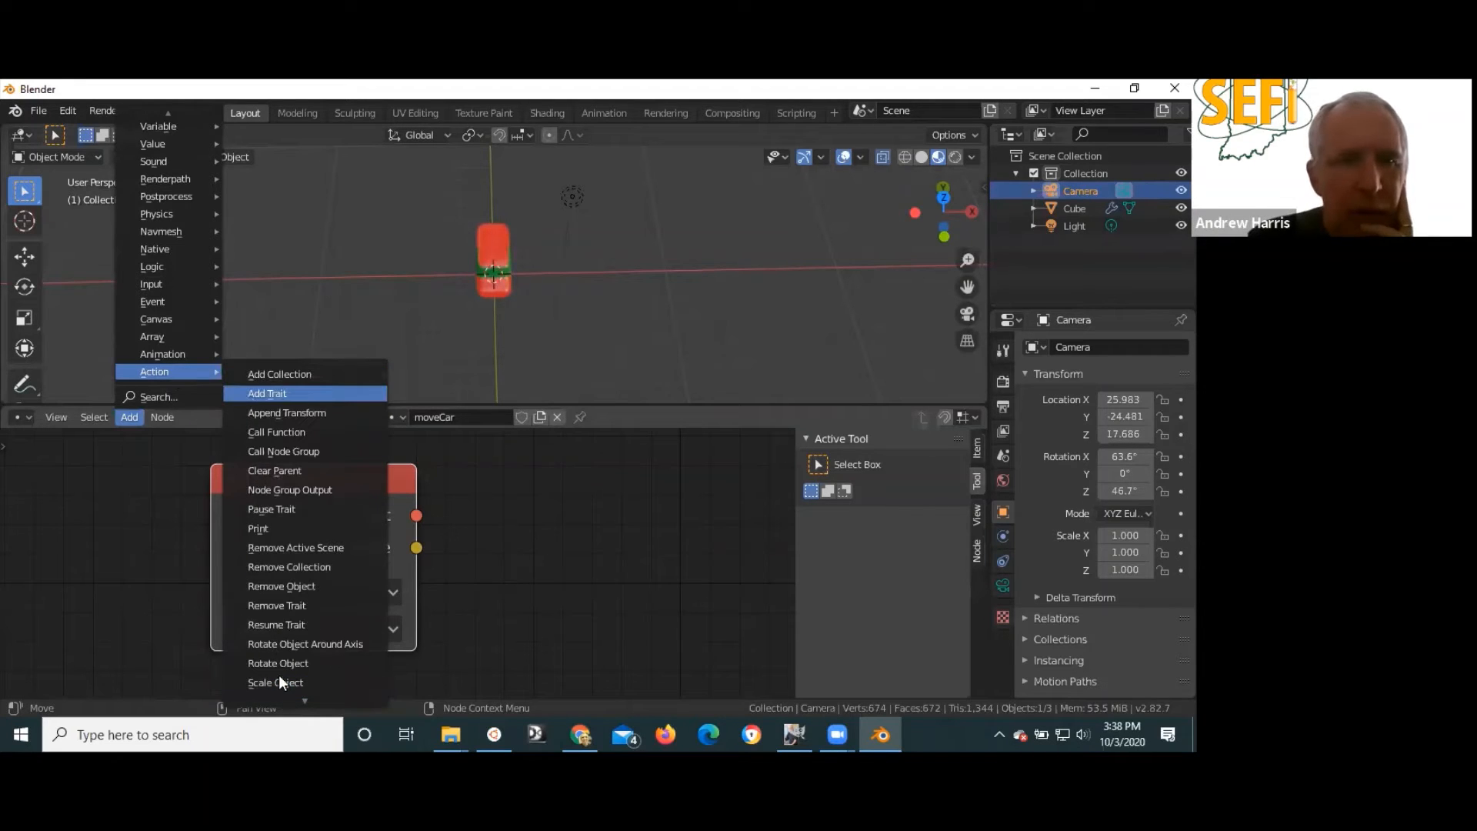
pyautogui.scroll(-20, 283, 680)
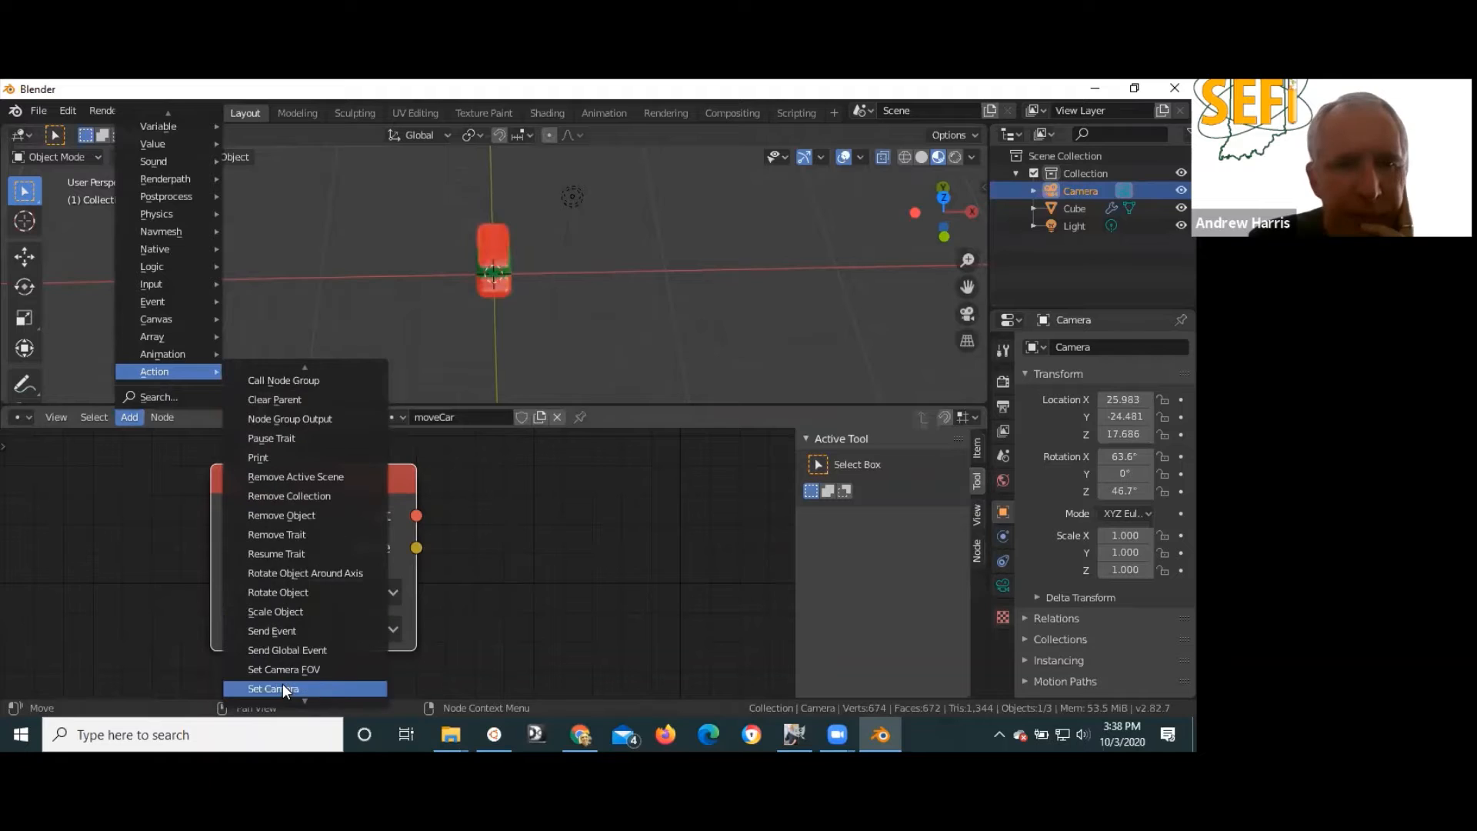
pyautogui.scroll(-20, 283, 683)
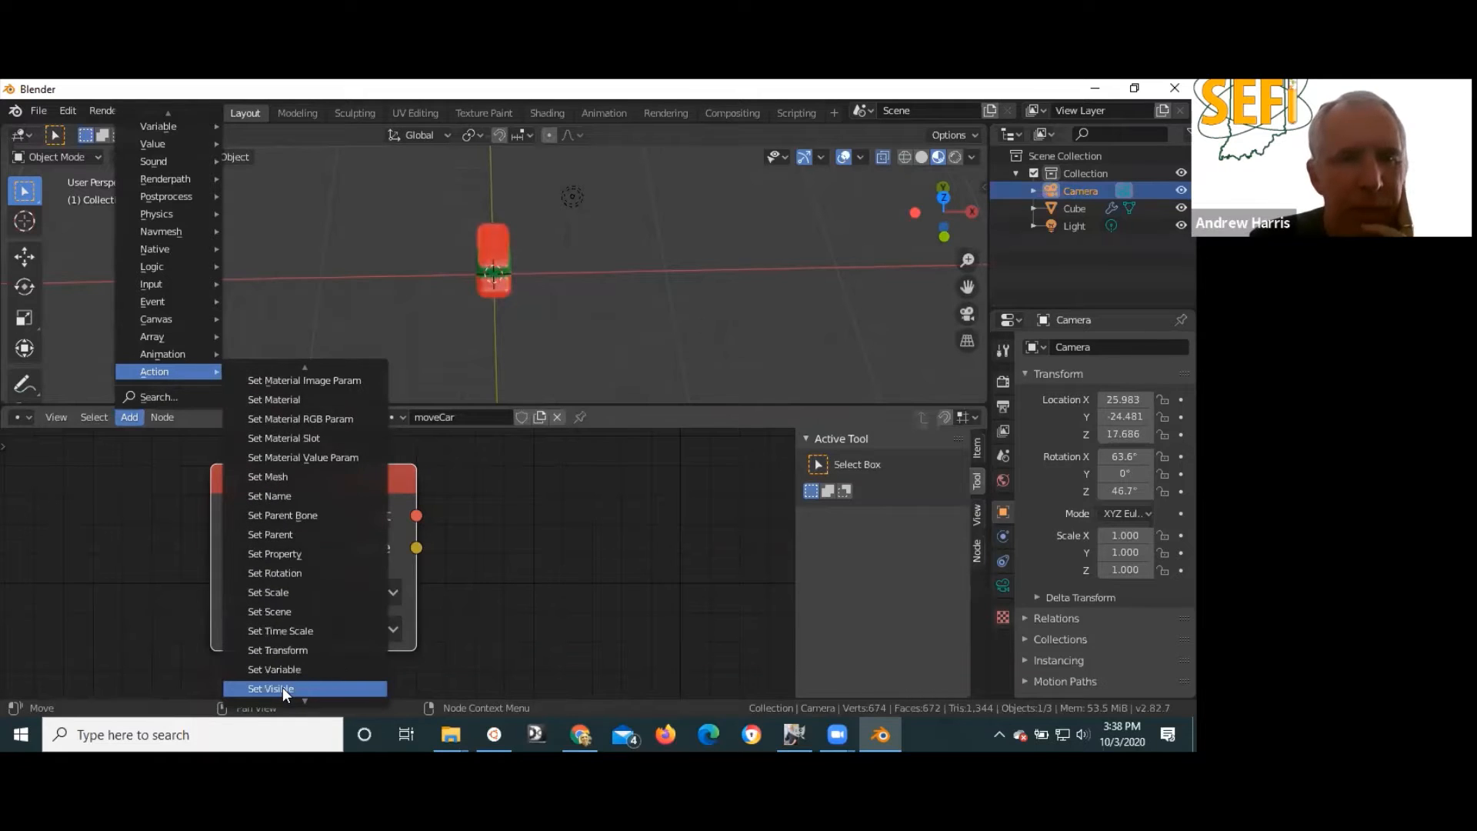
pyautogui.scroll(-2, 283, 691)
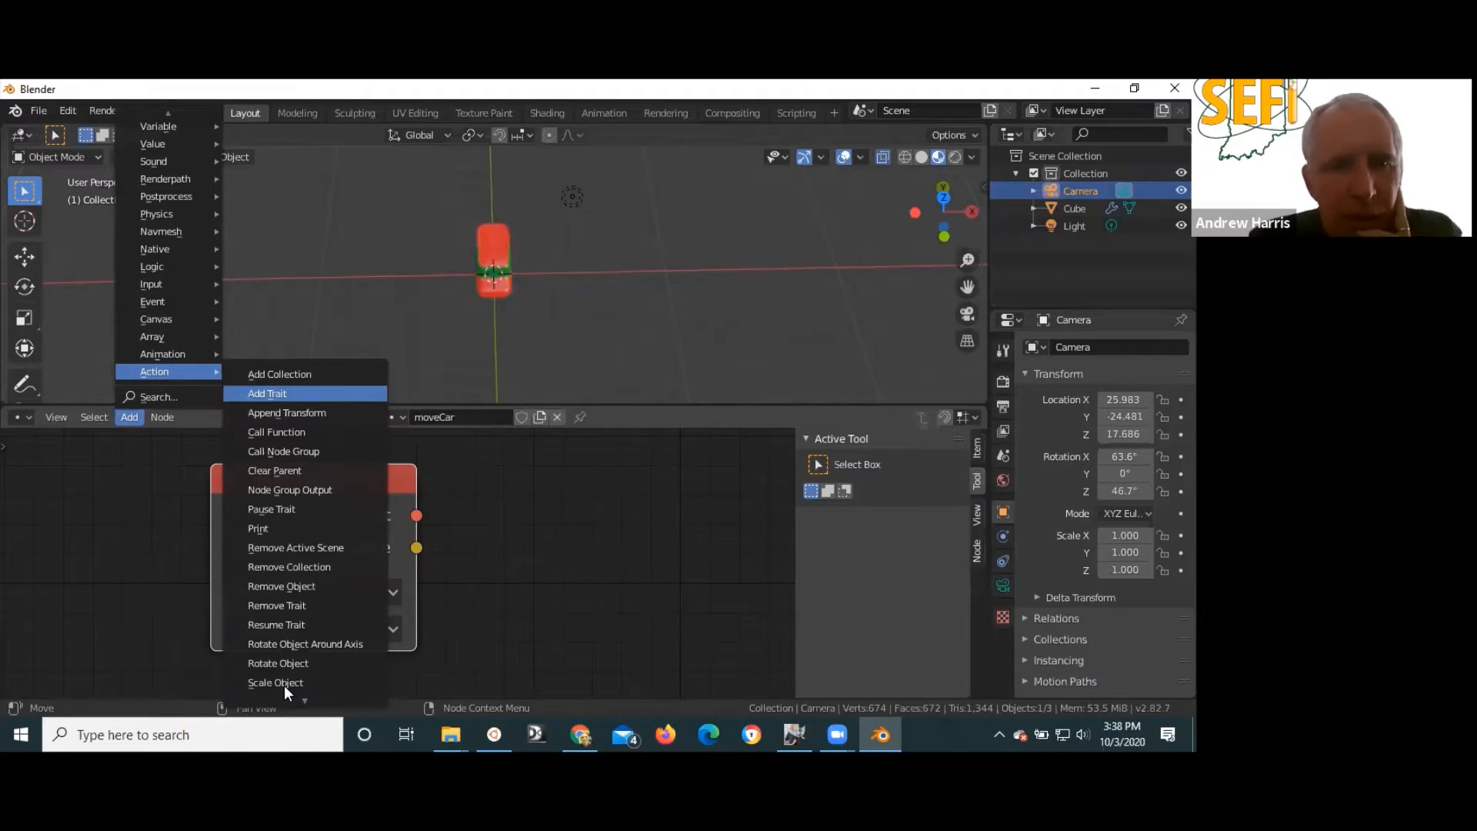
pyautogui.scroll(-2, 298, 639)
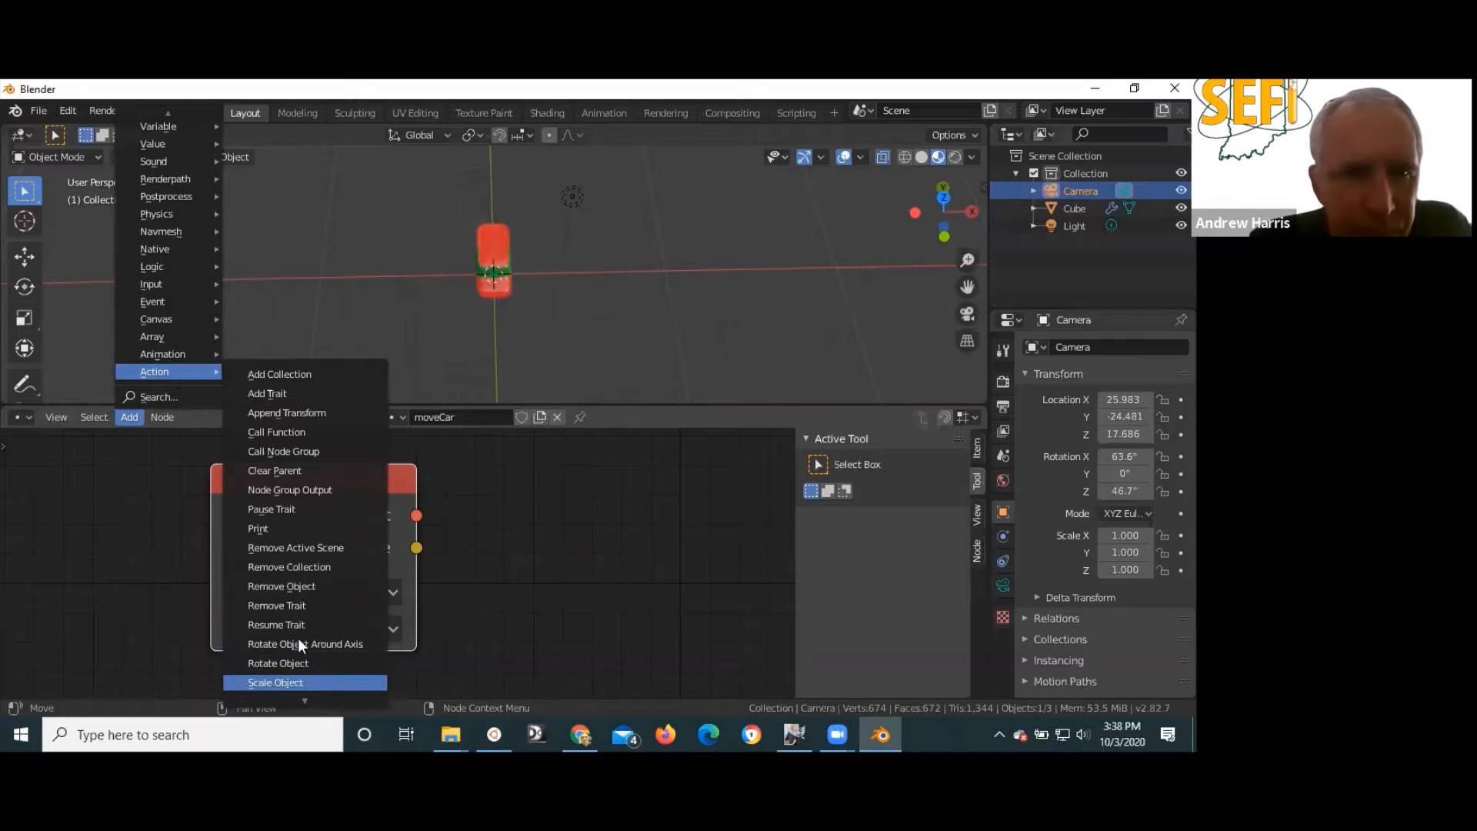
pyautogui.scroll(-1, 297, 639)
pyautogui.scroll(11, 297, 617)
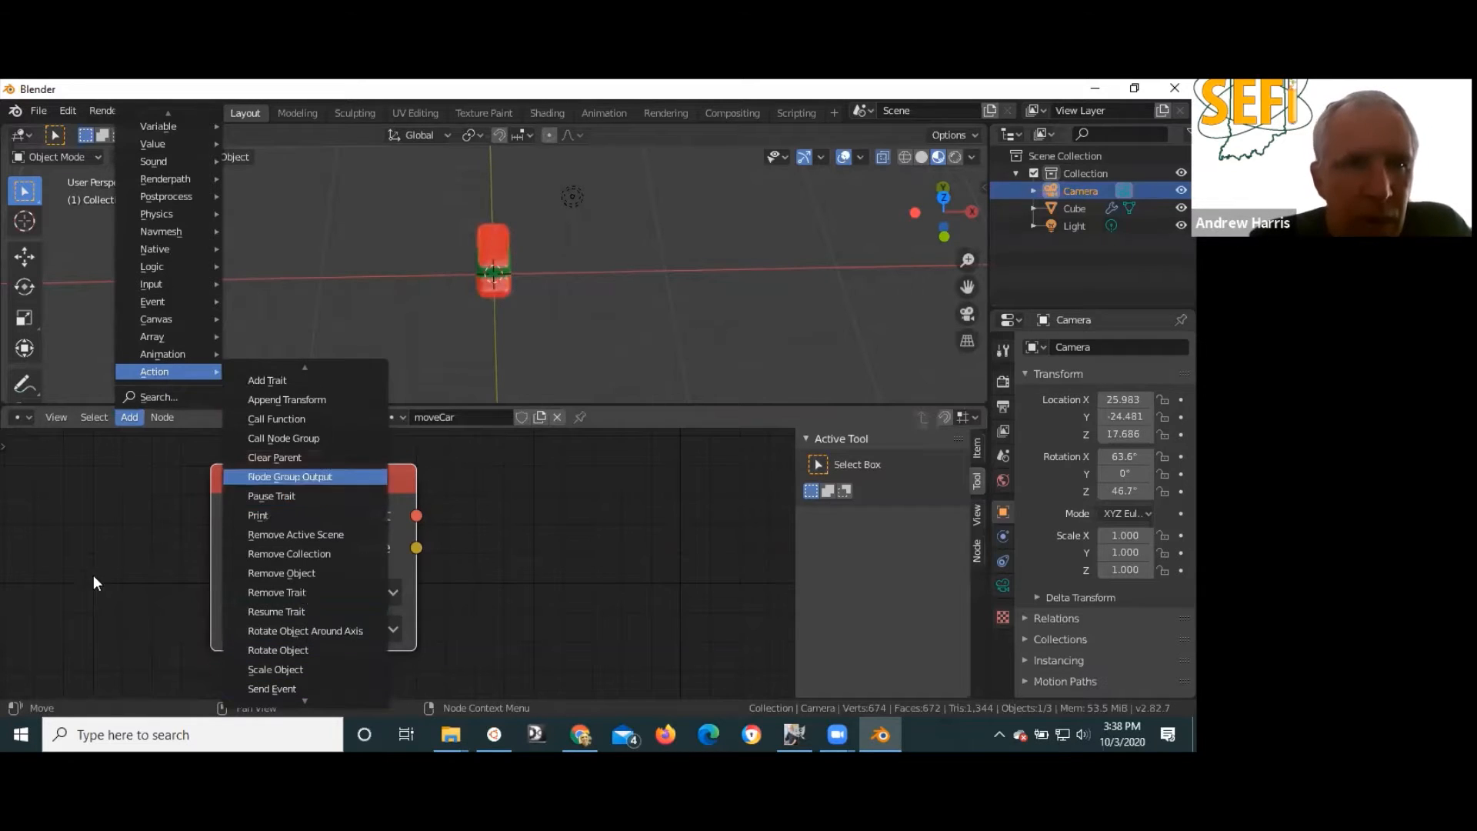
# - Search the nodes for "tran" and add a Translate Object node beside the Keyboard node
pyautogui.click(132, 416)
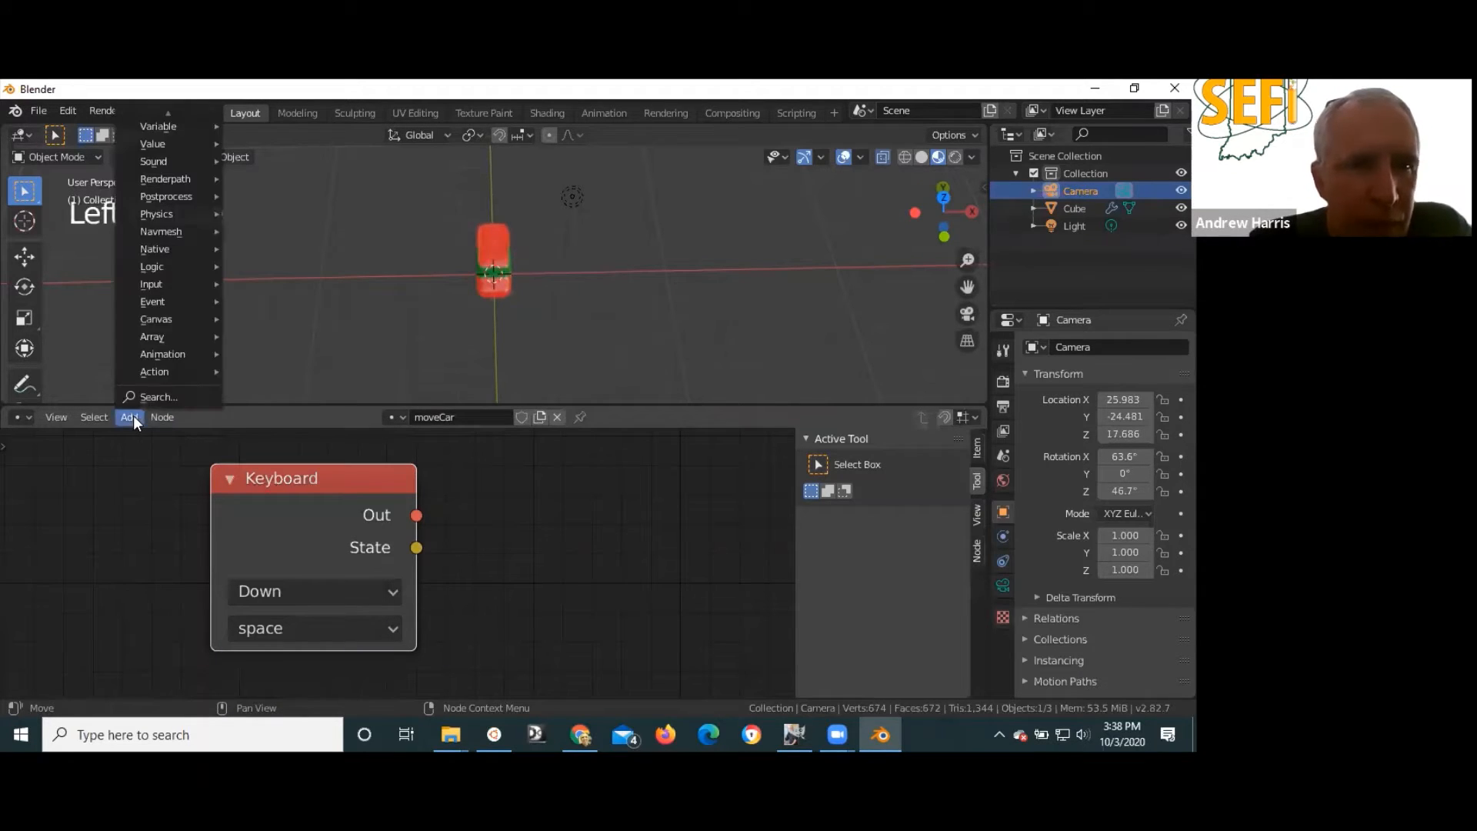
pyautogui.click(170, 395)
pyautogui.write('tran')
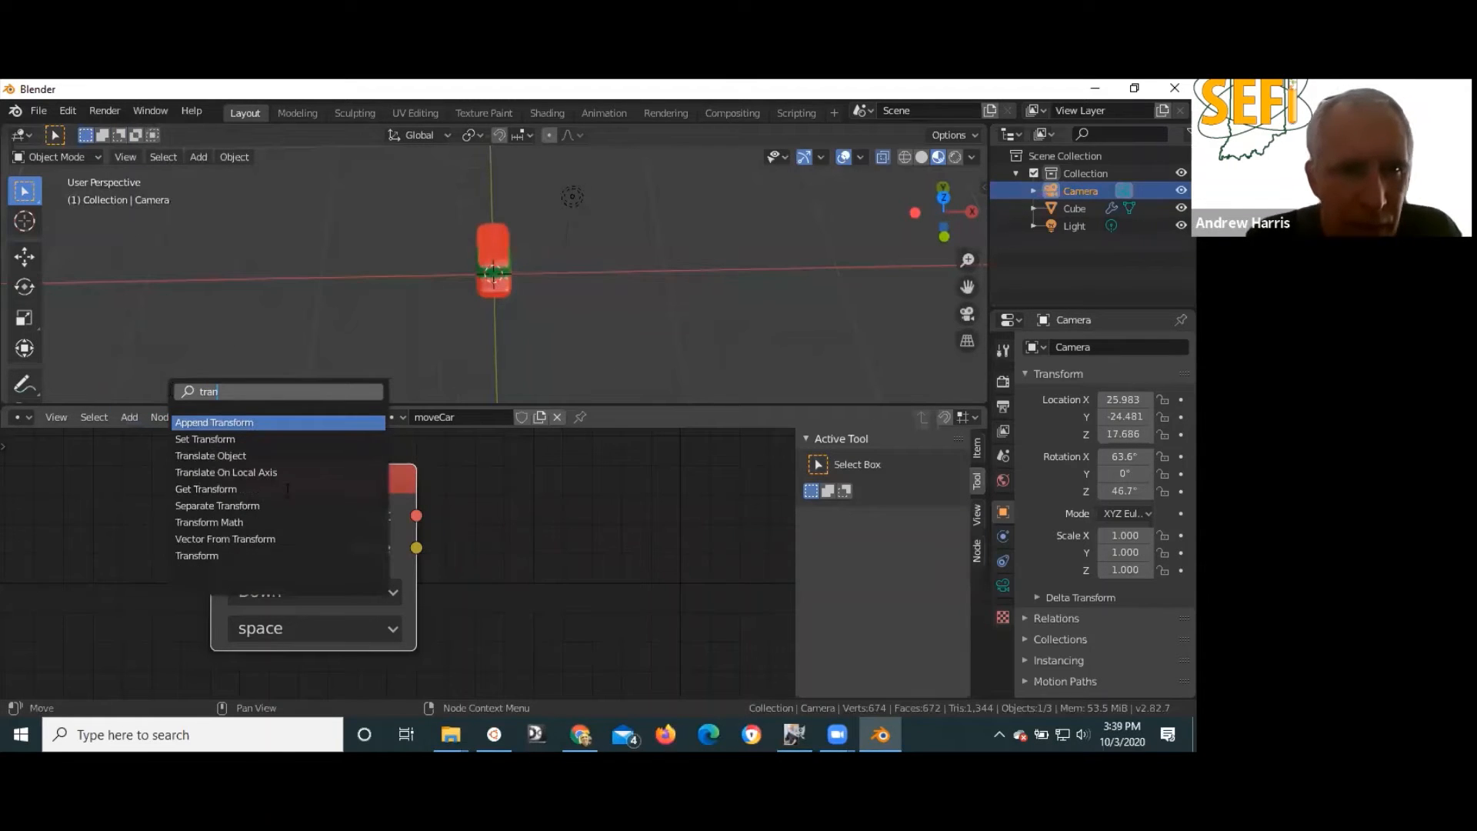
pyautogui.click(430, 493)
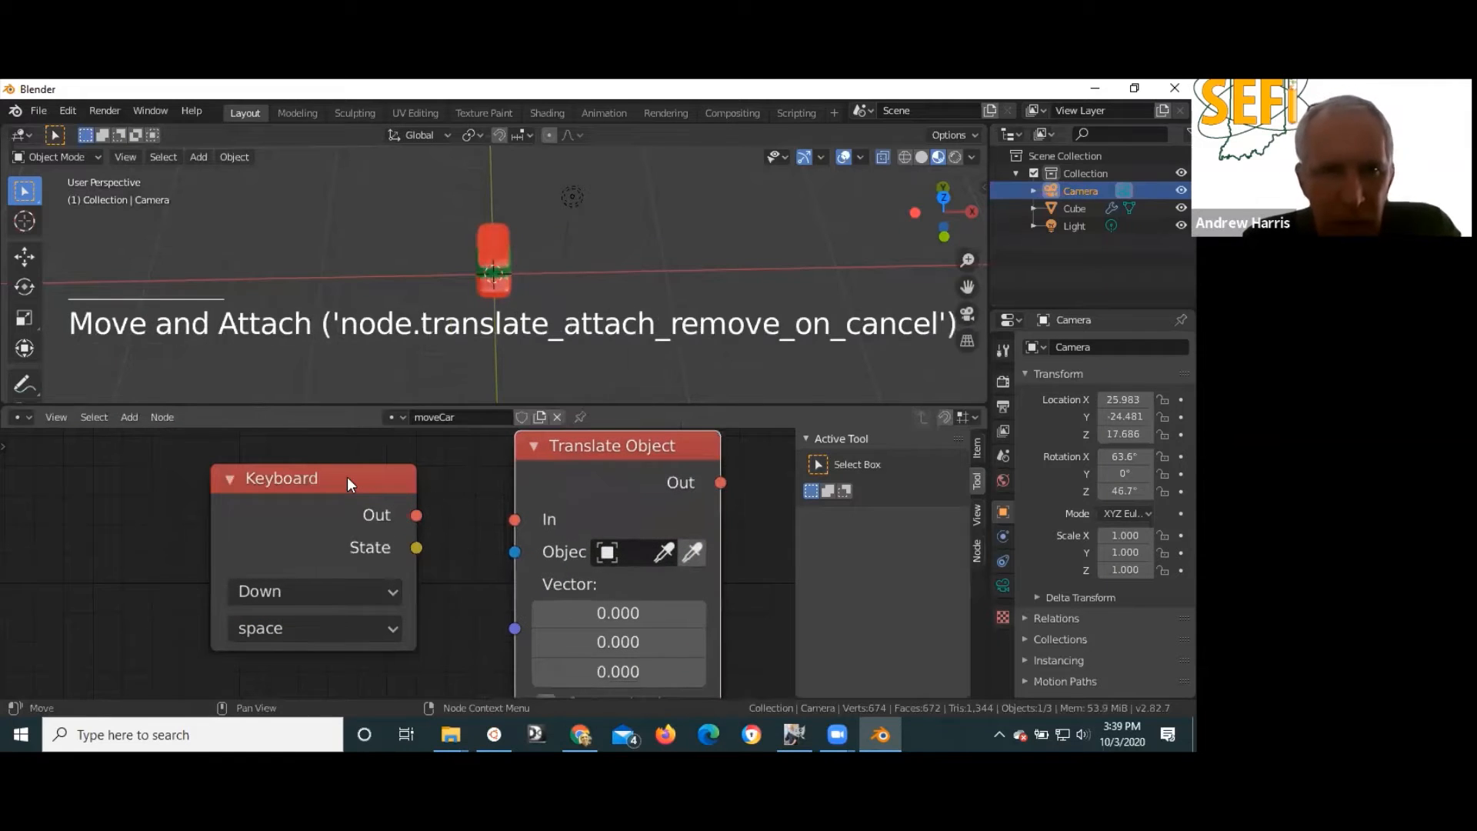
# - Link the Keyboard node's Out socket to the Translate Object node's In socket, spacing the Keyboard node slightly farther away
pyautogui.moveTo(348, 477); pyautogui.dragTo(329, 495)
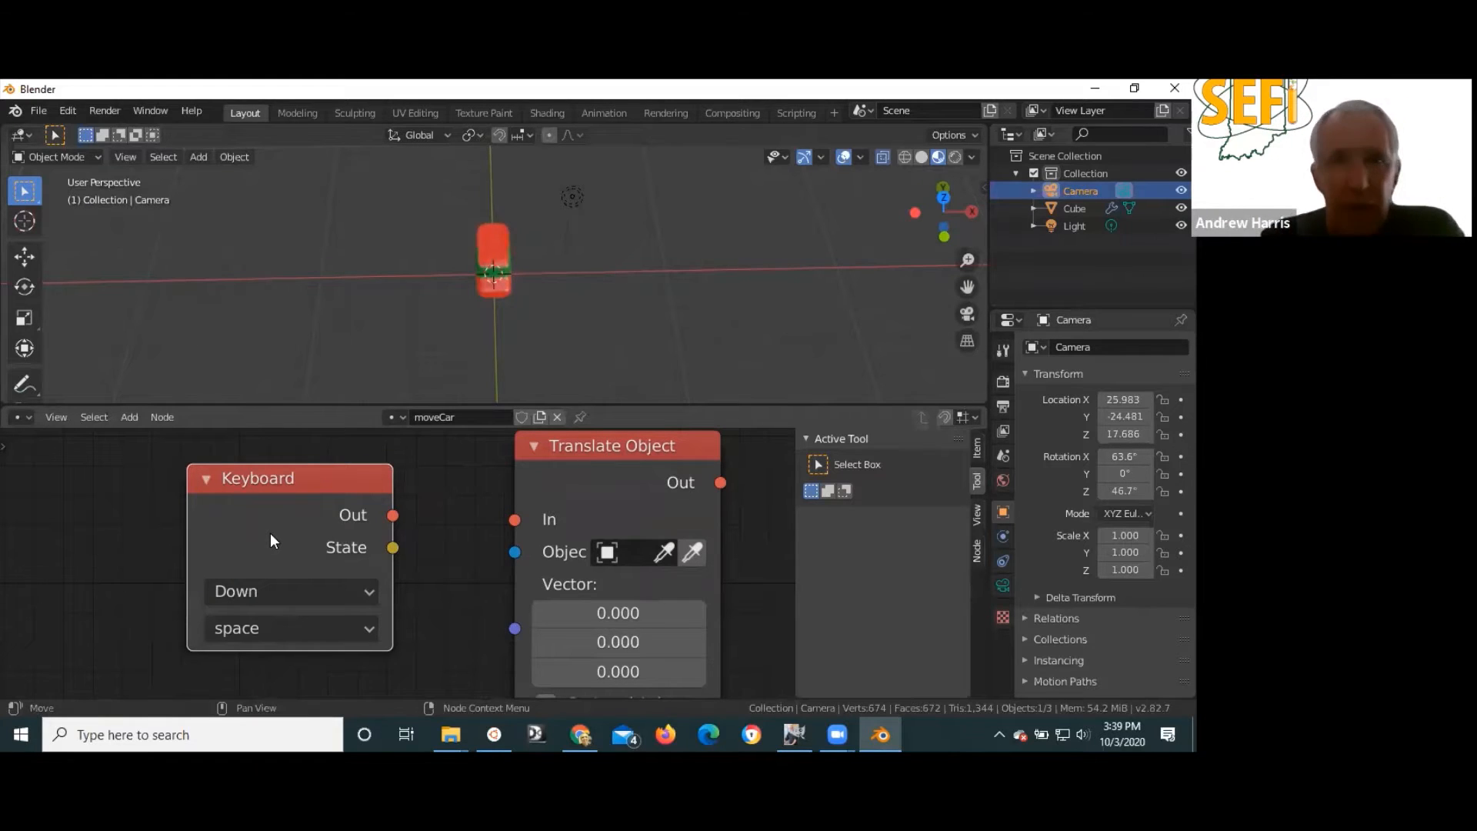
pyautogui.moveTo(393, 515); pyautogui.dragTo(506, 519)
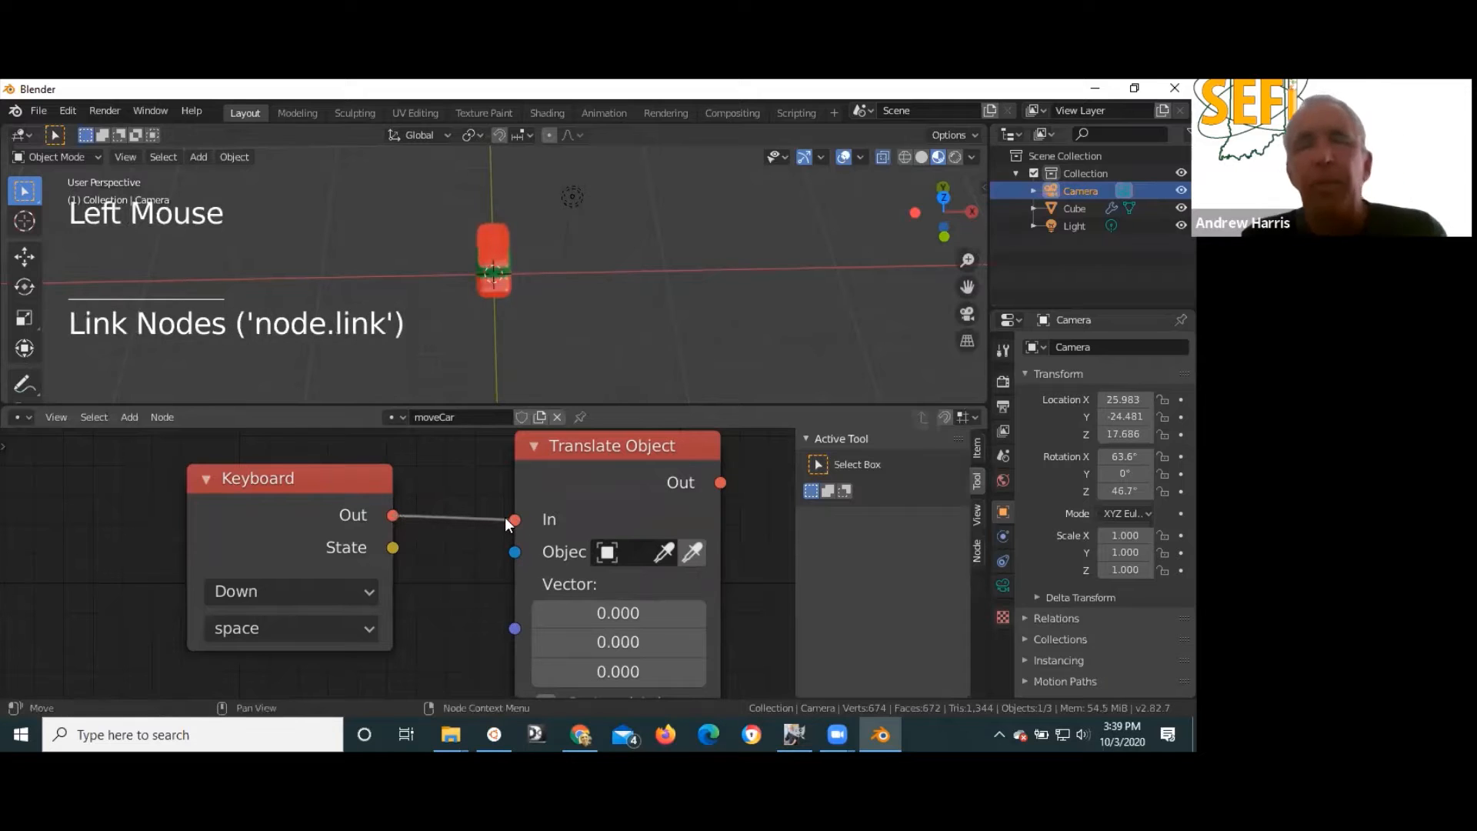
pyautogui.moveTo(339, 478); pyautogui.dragTo(327, 478)
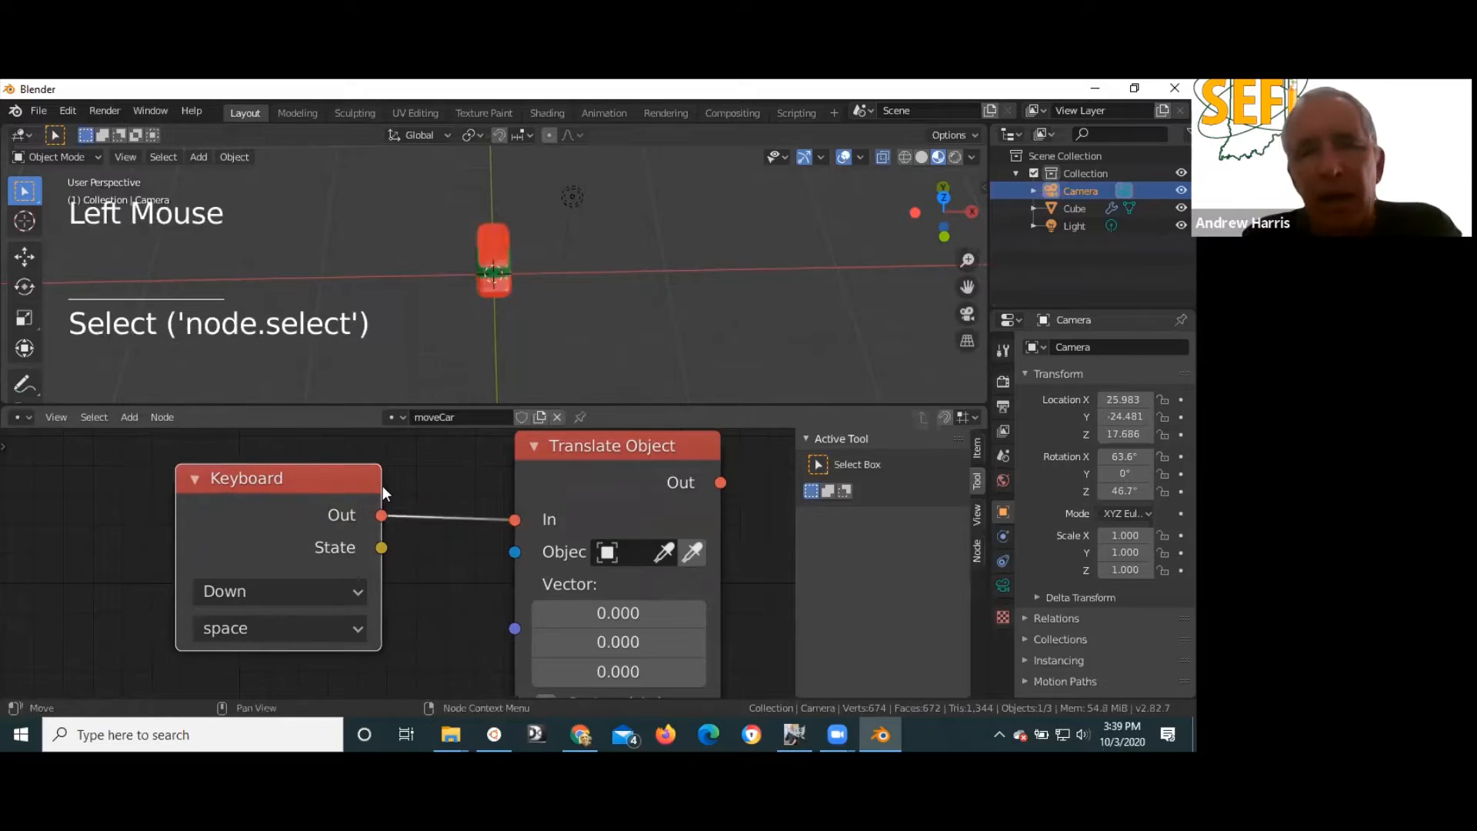
pyautogui.click(588, 466)
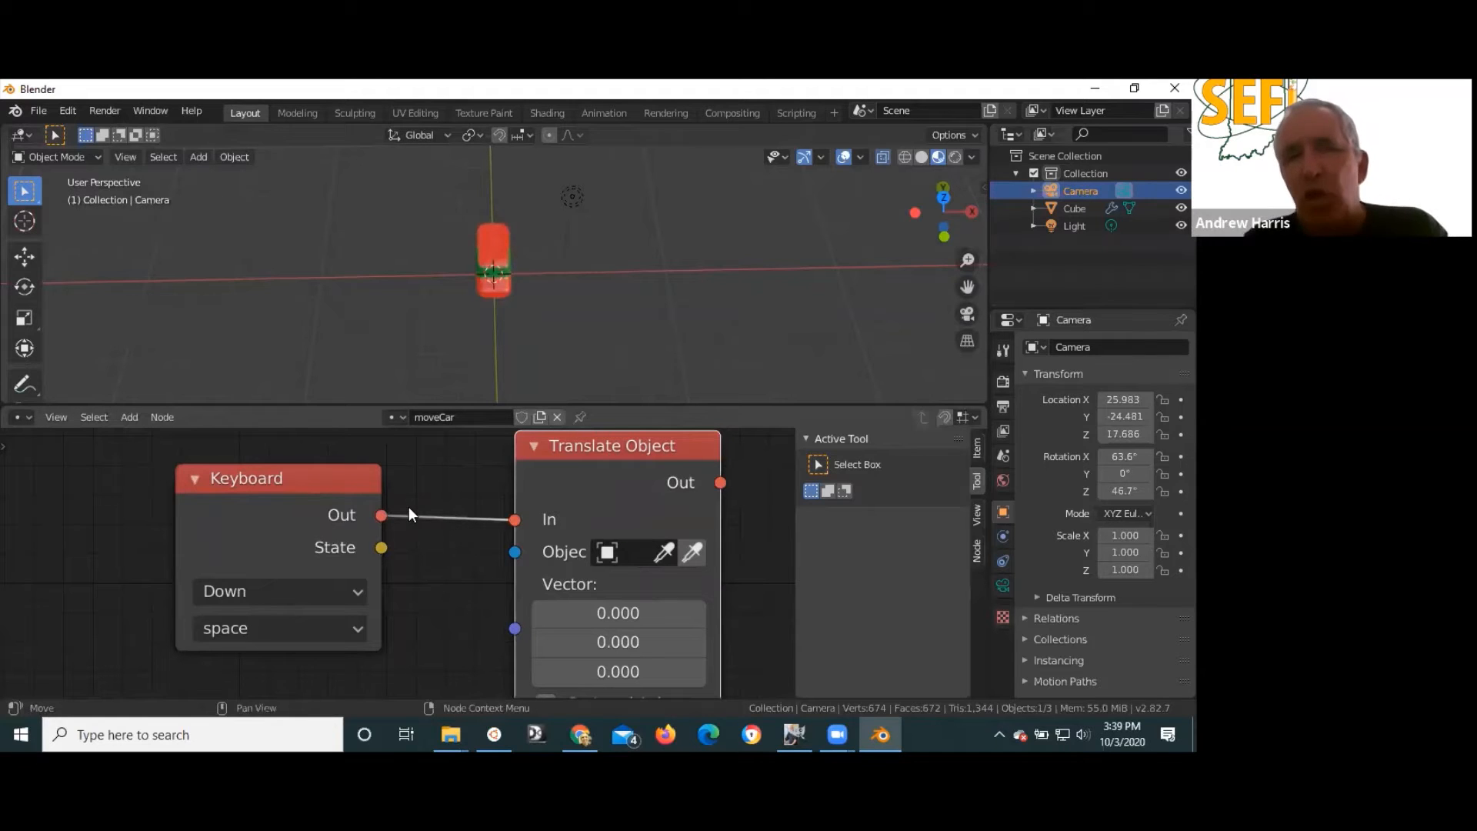
# - Select the car in the viewport and set the Translate Object node's Y vector value to 0.1
pyautogui.click(492, 254)
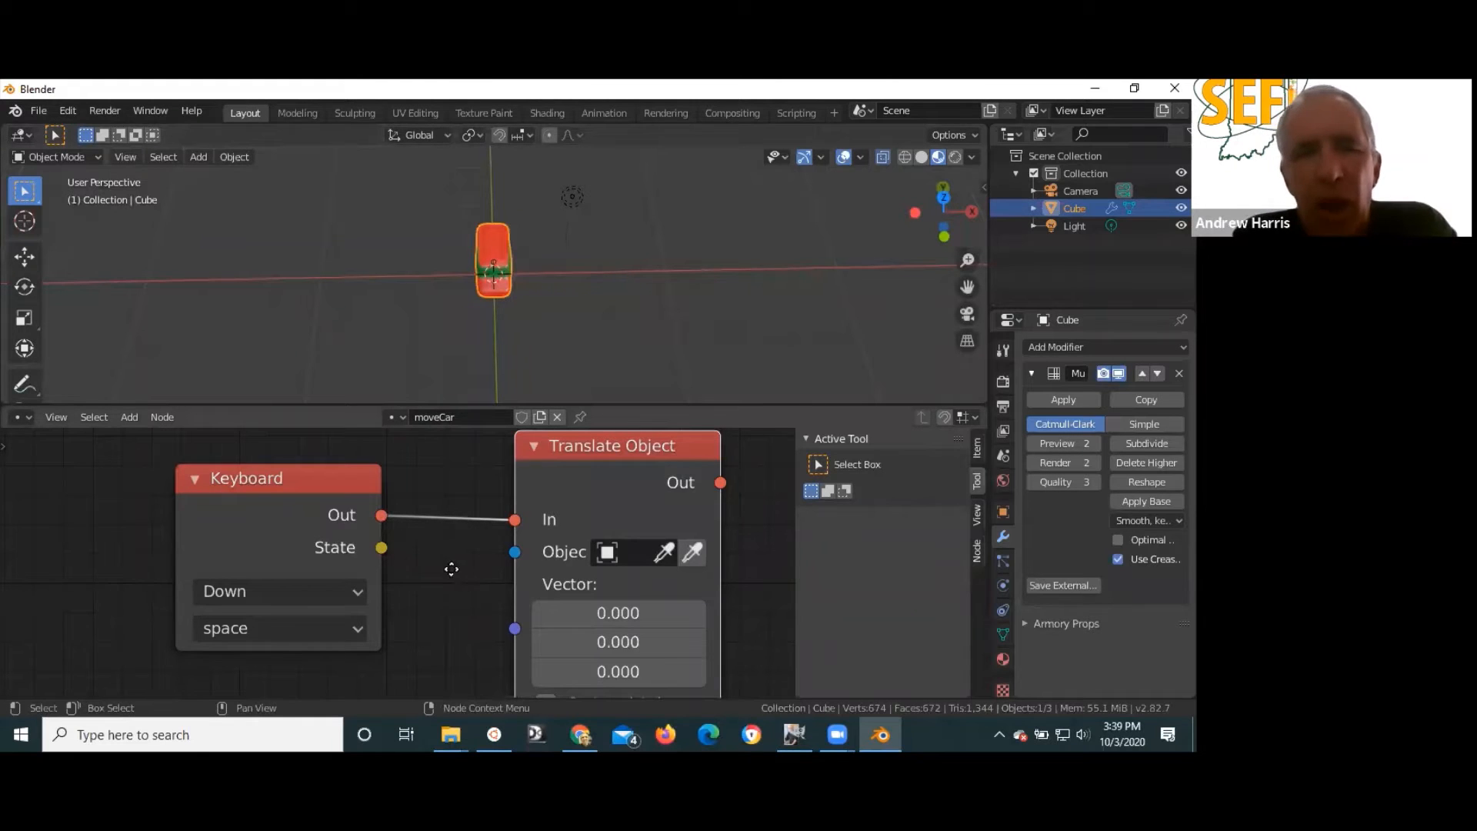
pyautogui.moveTo(454, 571); pyautogui.dragTo(370, 565, button='middle')
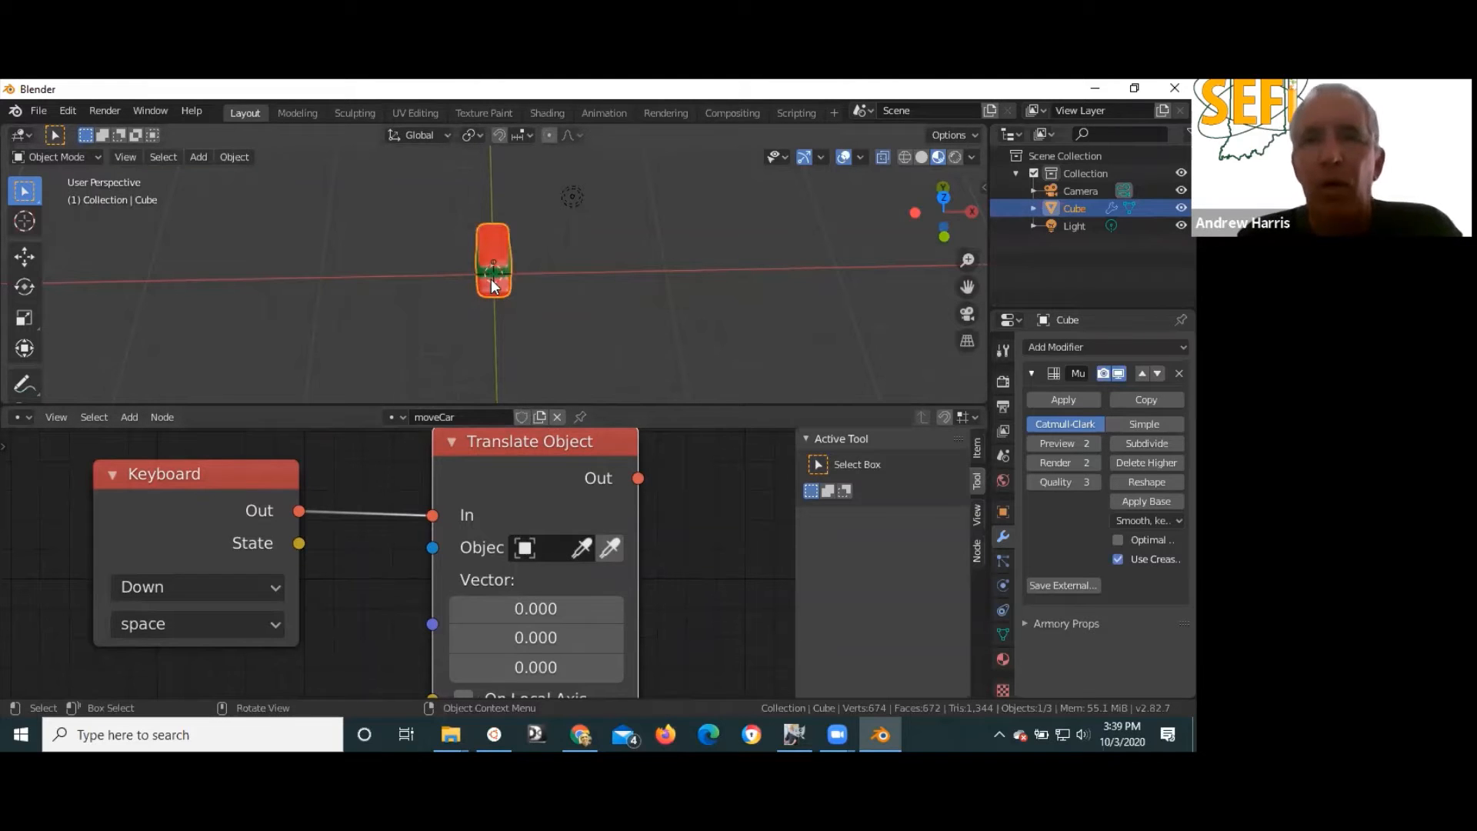
pyautogui.click(611, 639)
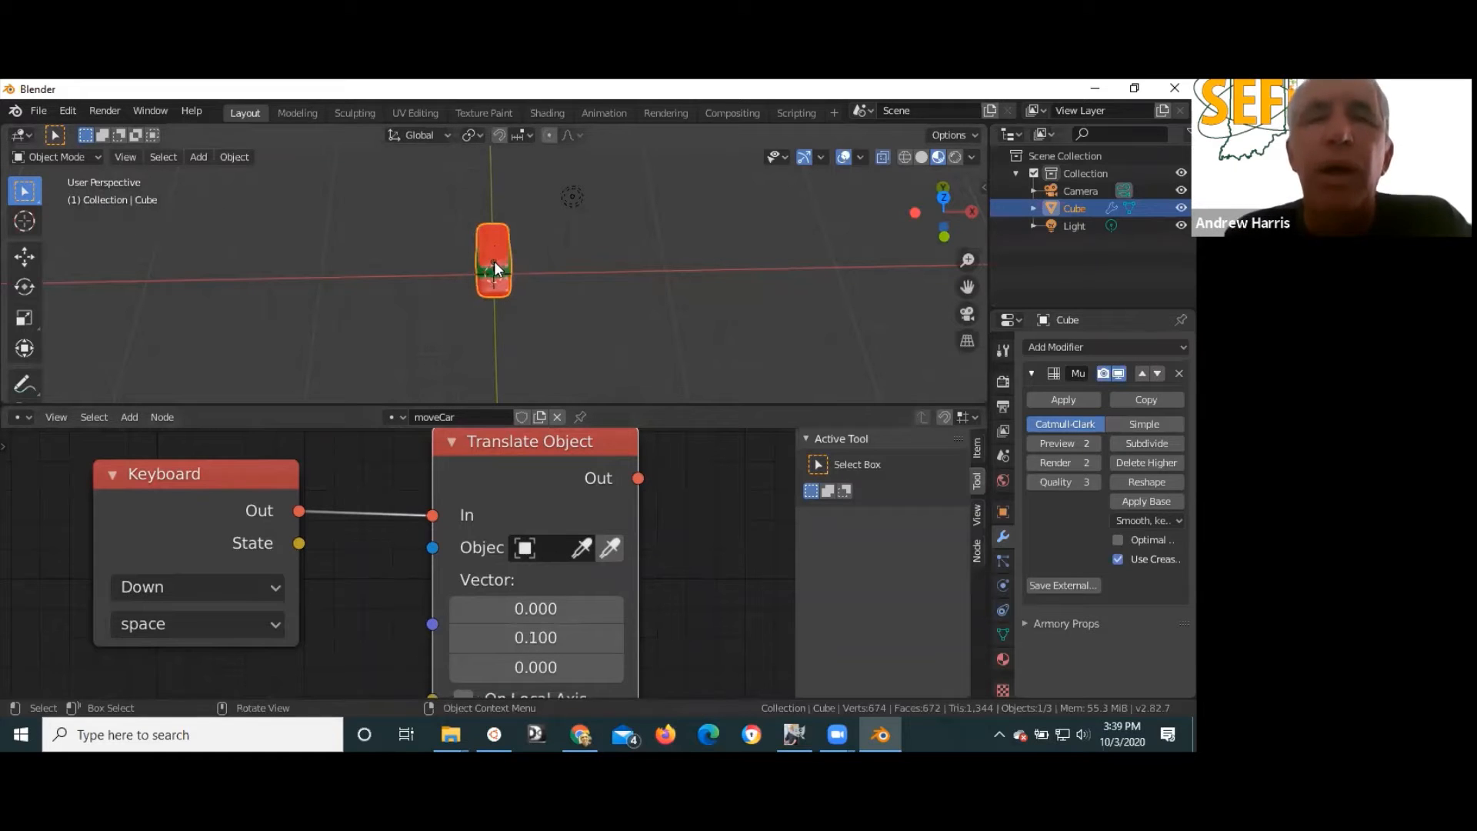
# - Move the Translate Object node slightly closer to the Keyboard node
pyautogui.scroll(-1, 561, 291)
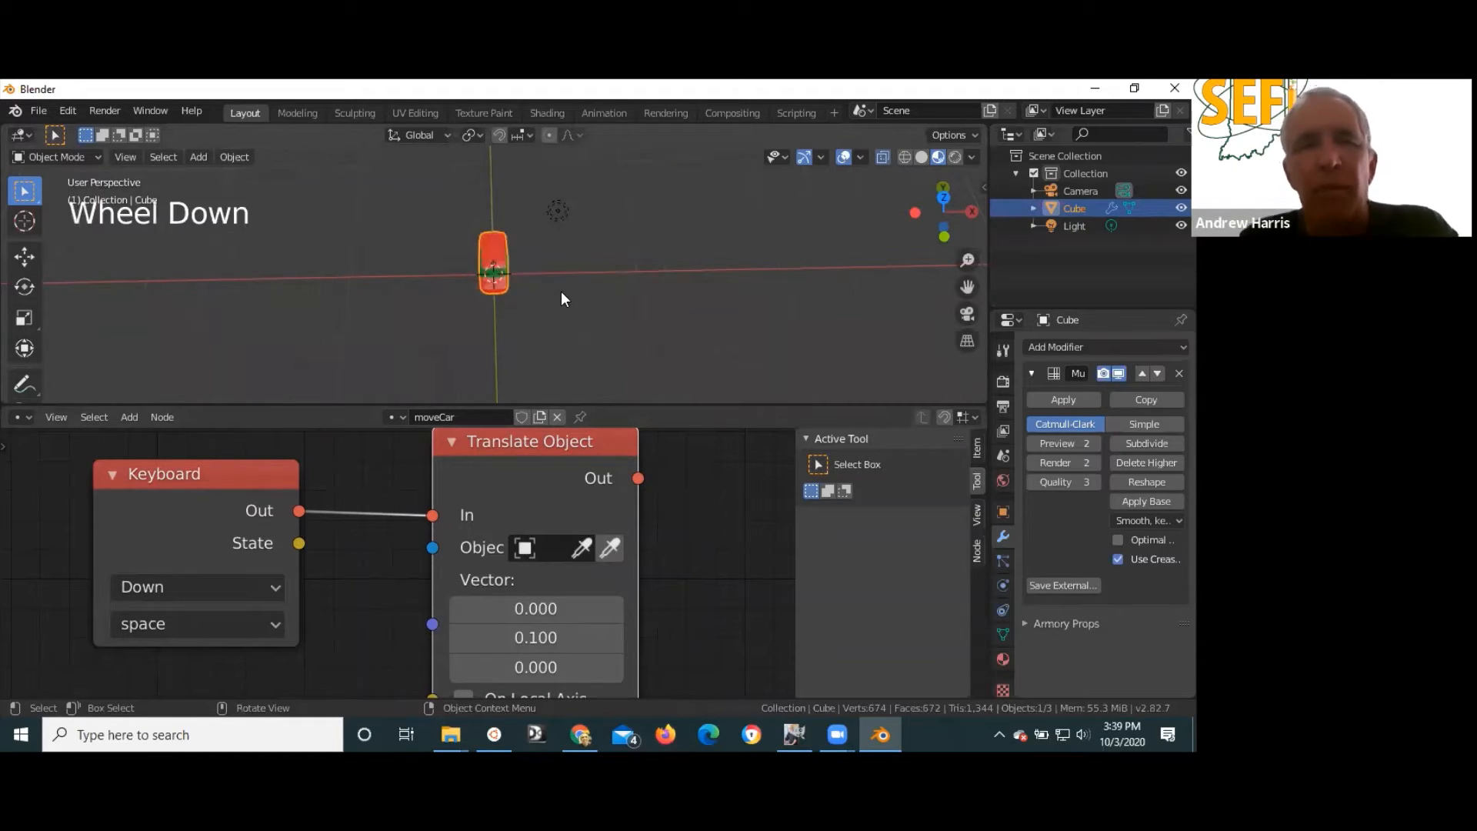
pyautogui.scroll(3, 561, 291)
pyautogui.scroll(-3, 436, 289)
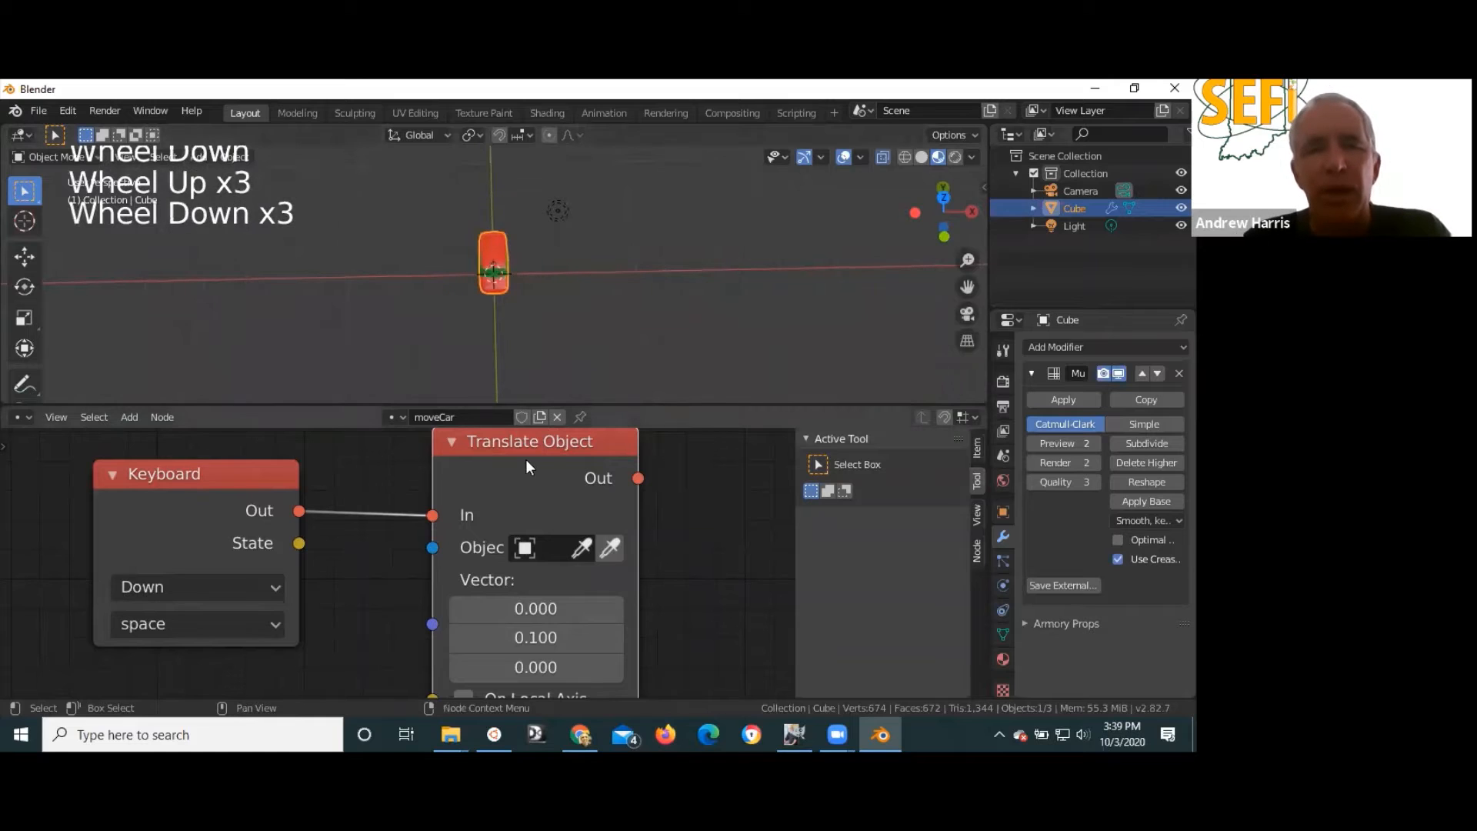
pyautogui.moveTo(521, 442); pyautogui.dragTo(471, 443)
pyautogui.scroll(3, 350, 503)
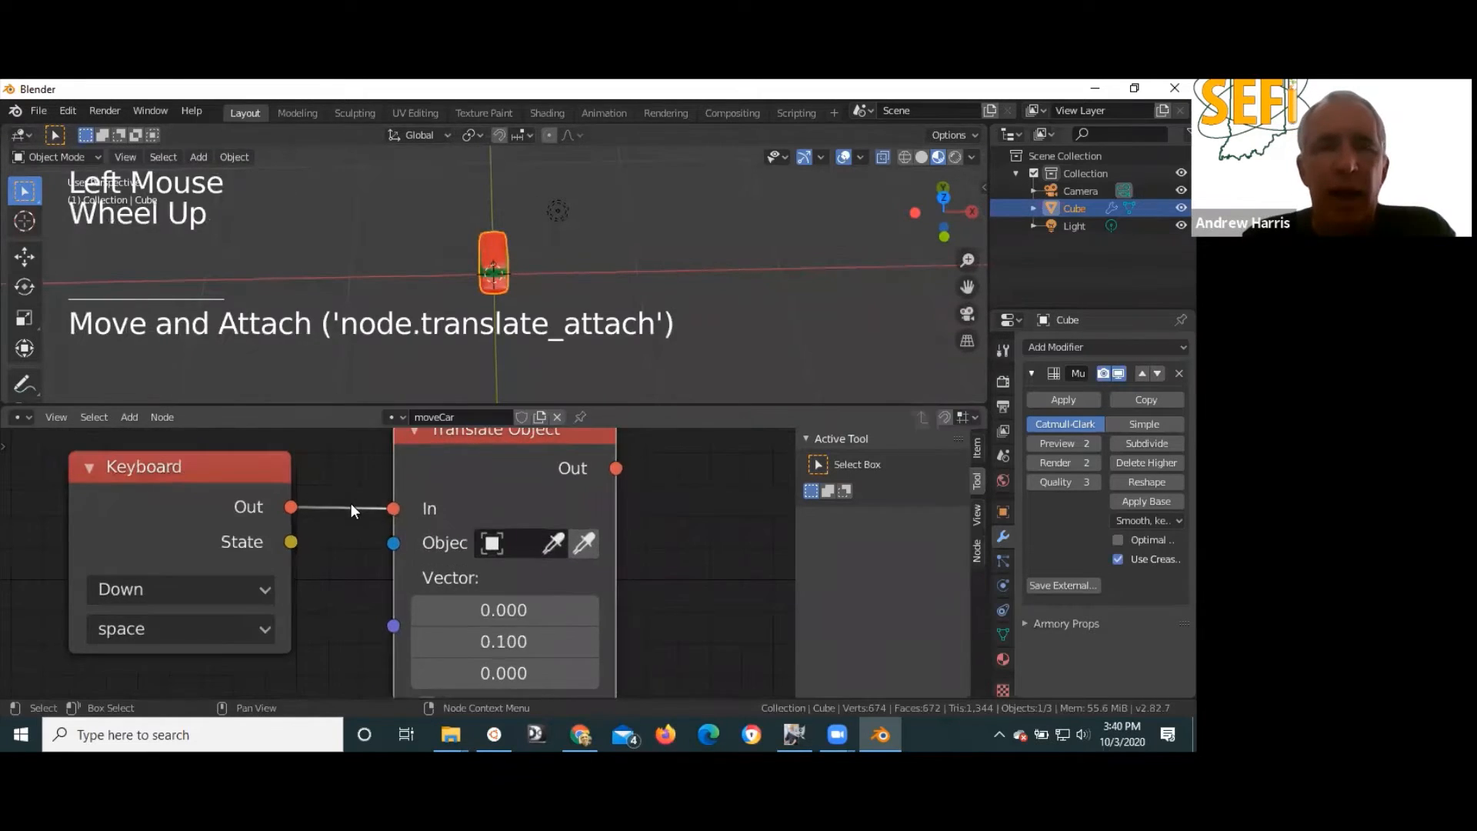
pyautogui.scroll(-9, 344, 508)
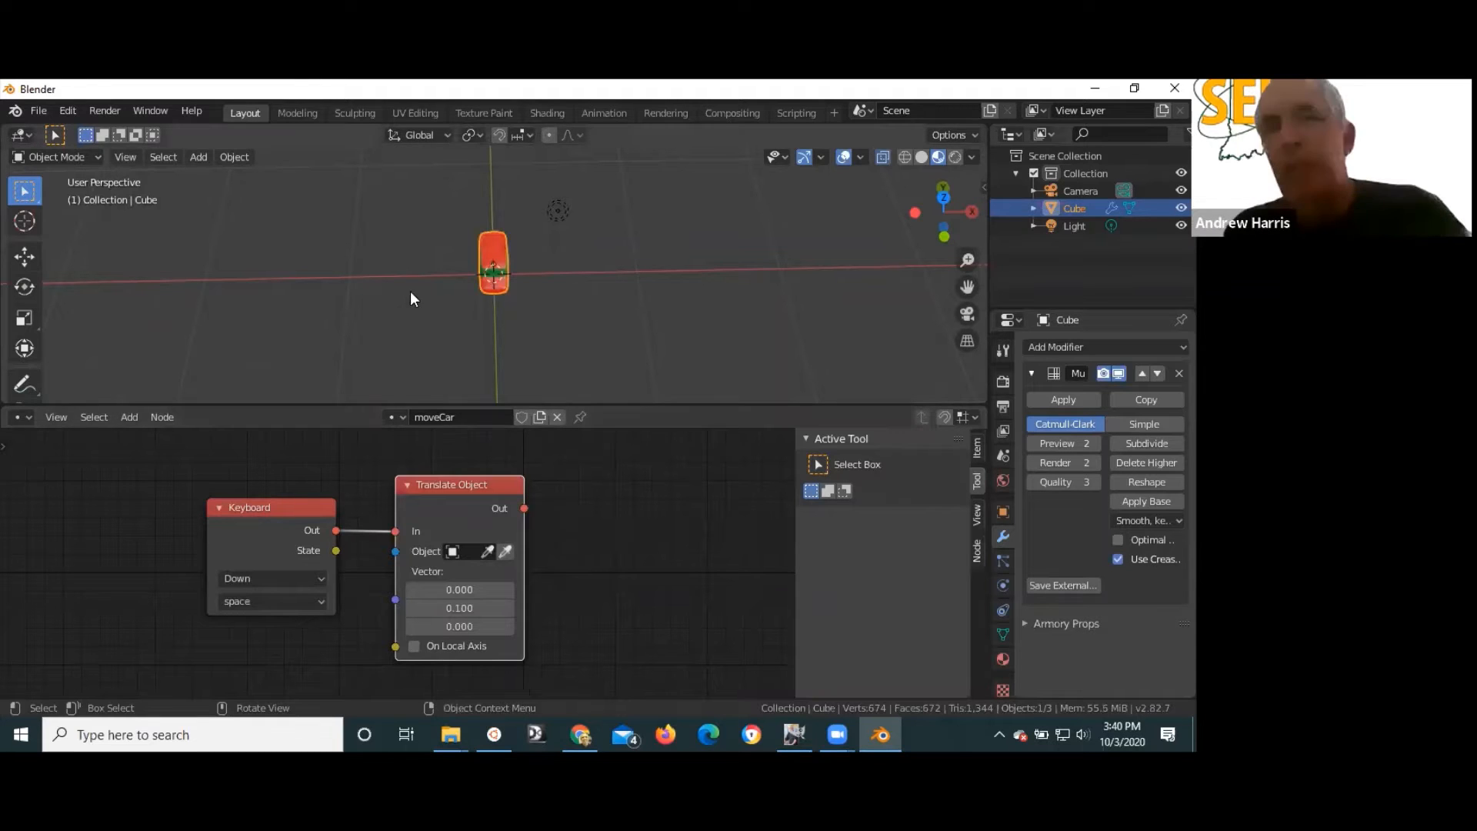
# - Add a Nodes-type Armory trait to the car object and assign the moveCar tree to it
pyautogui.moveTo(649, 349); pyautogui.dragTo(619, 340, button='middle')
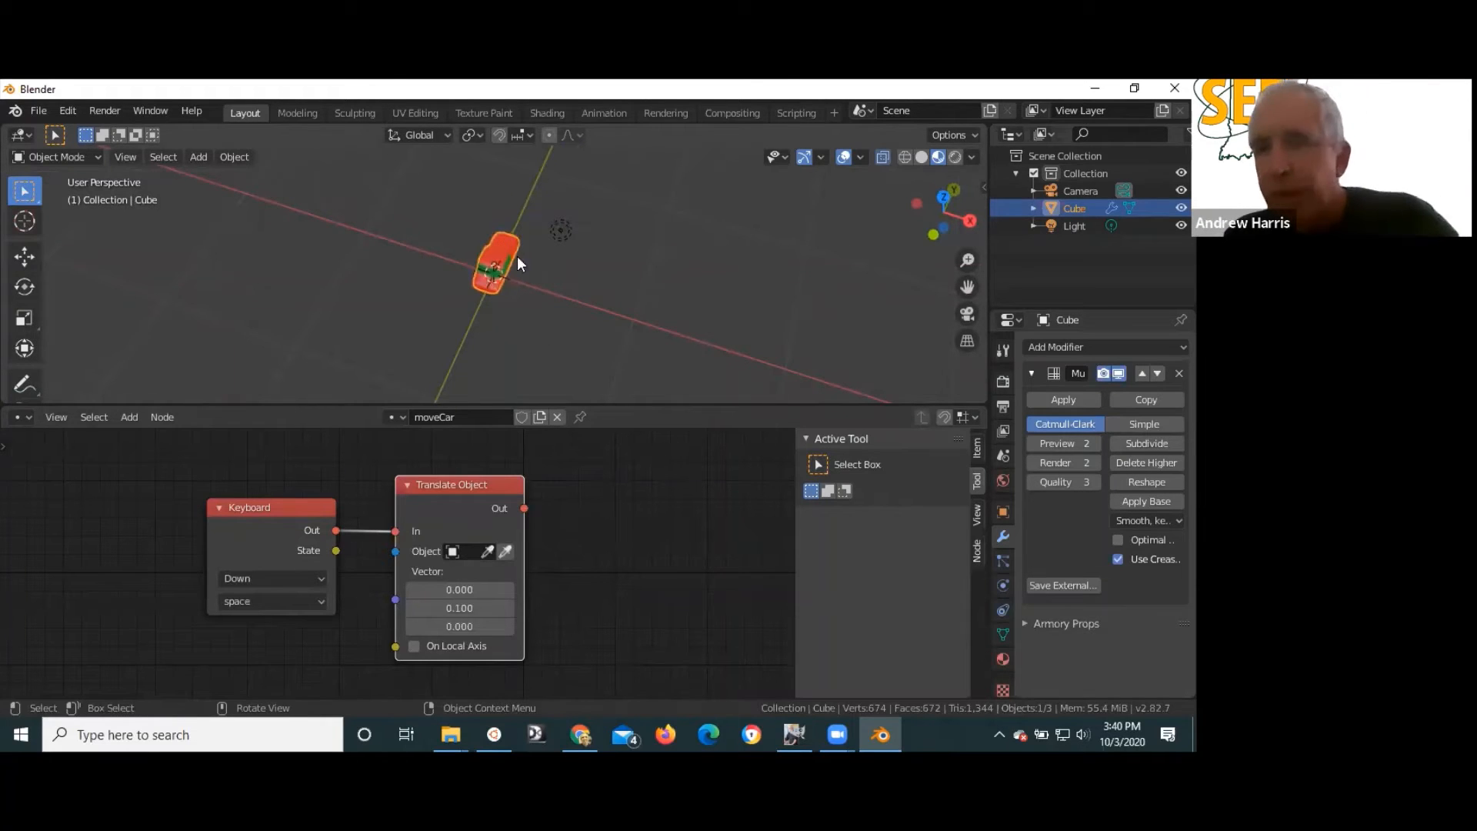
pyautogui.scroll(-5, 1000, 576)
pyautogui.scroll(2, 1000, 578)
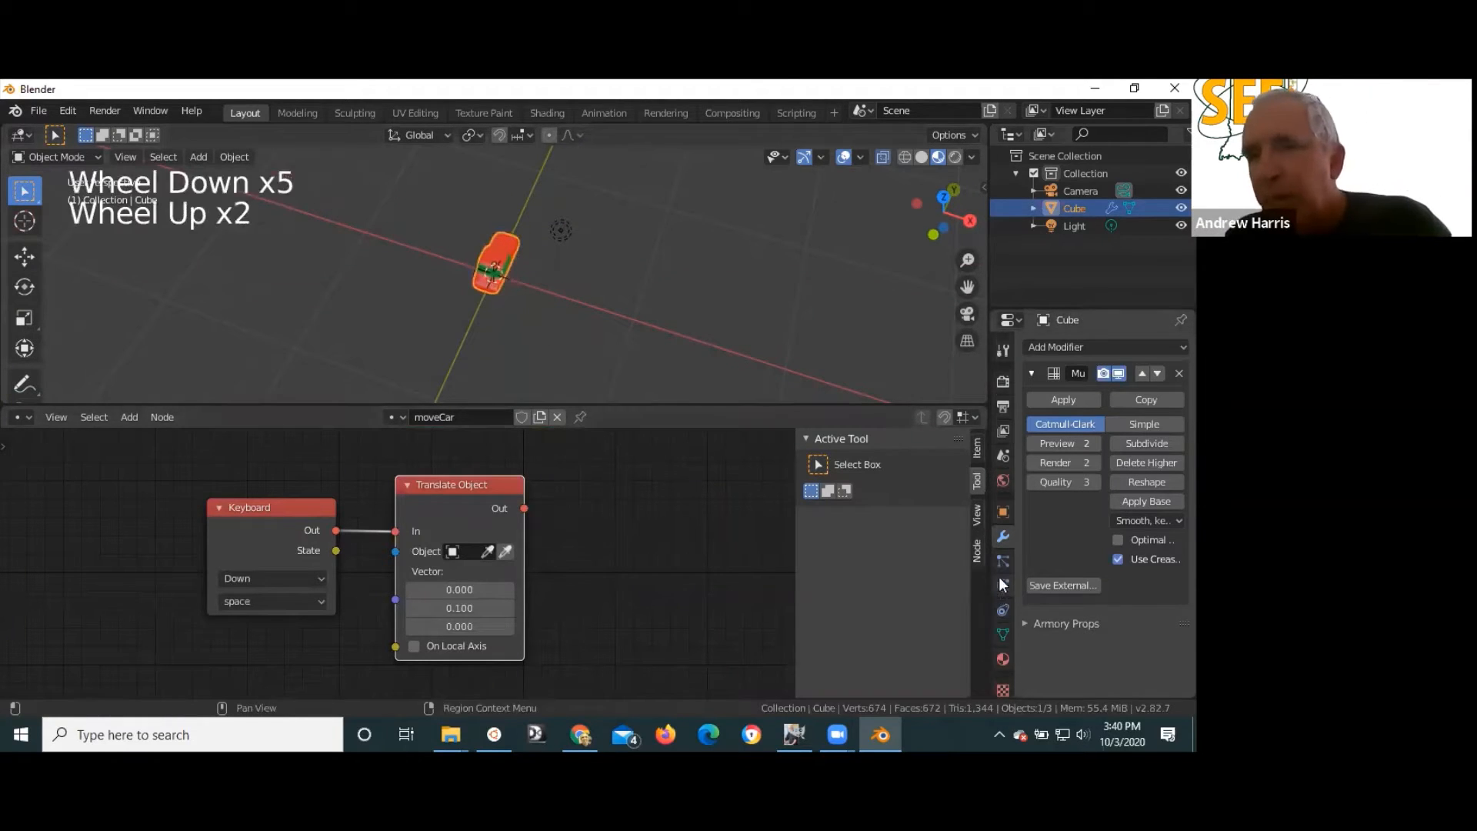
pyautogui.scroll(3, 1000, 573)
pyautogui.click(1003, 510)
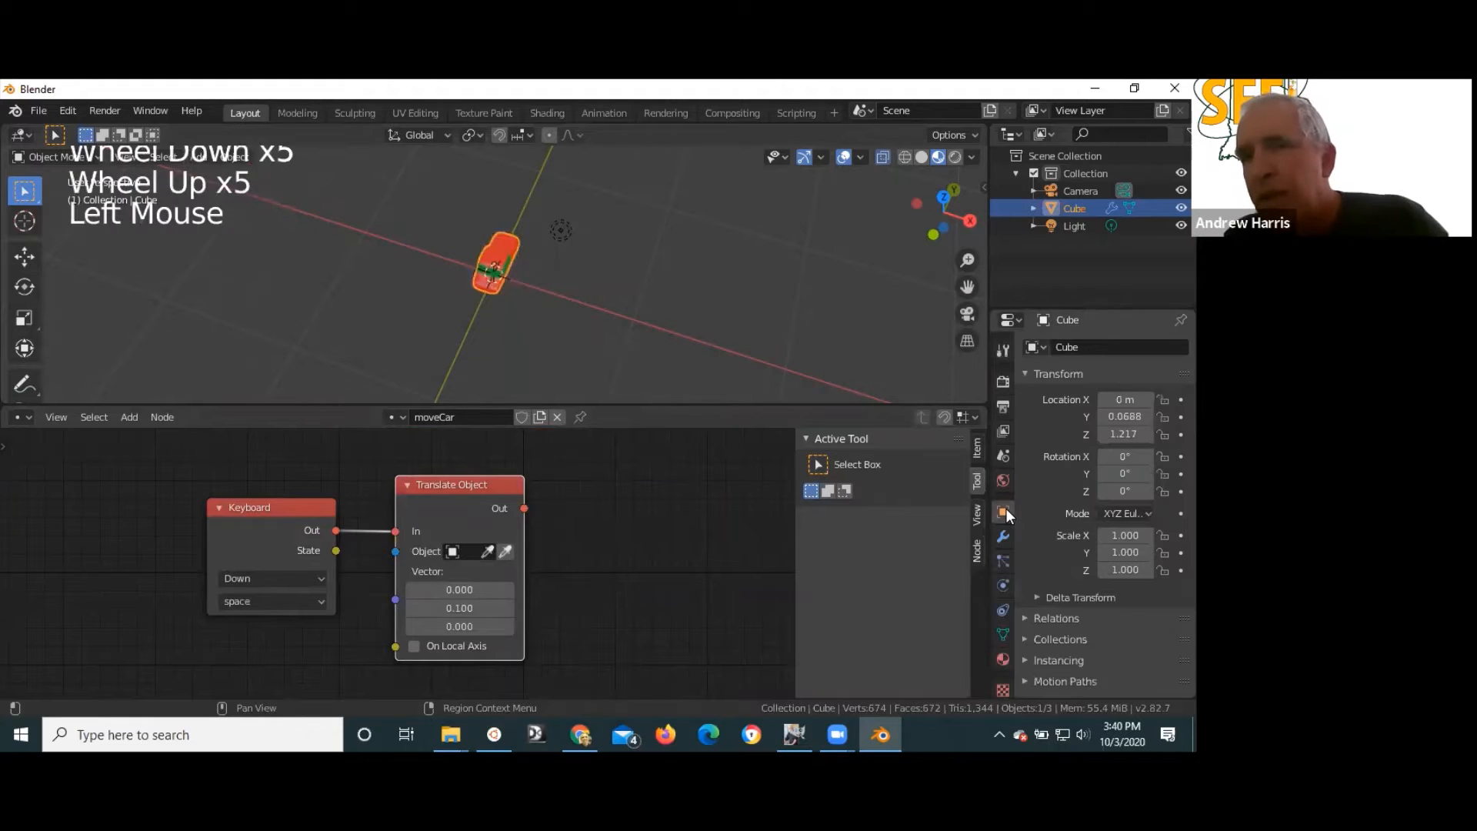
pyautogui.scroll(-7, 1061, 515)
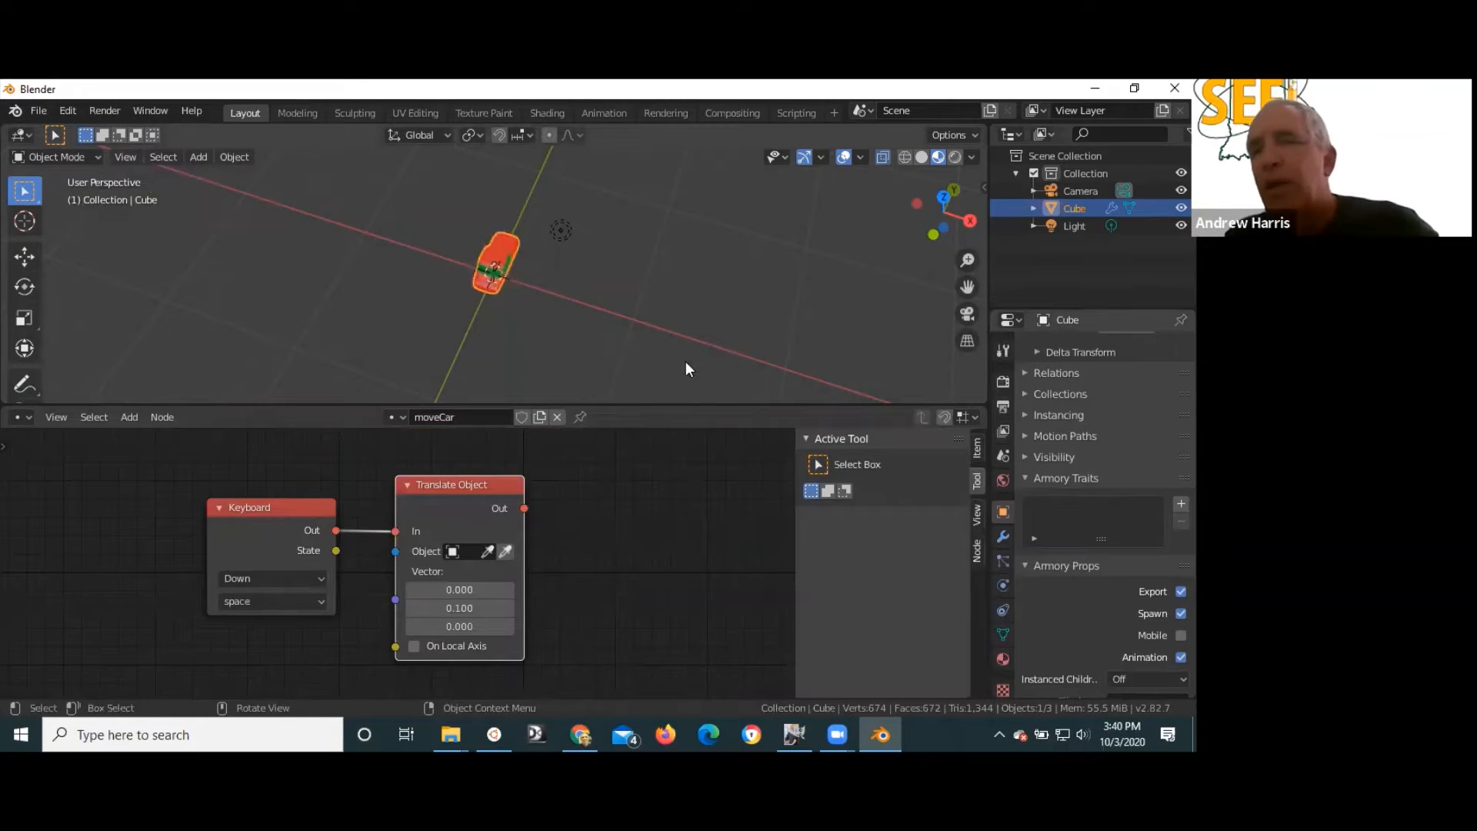
pyautogui.click(1181, 504)
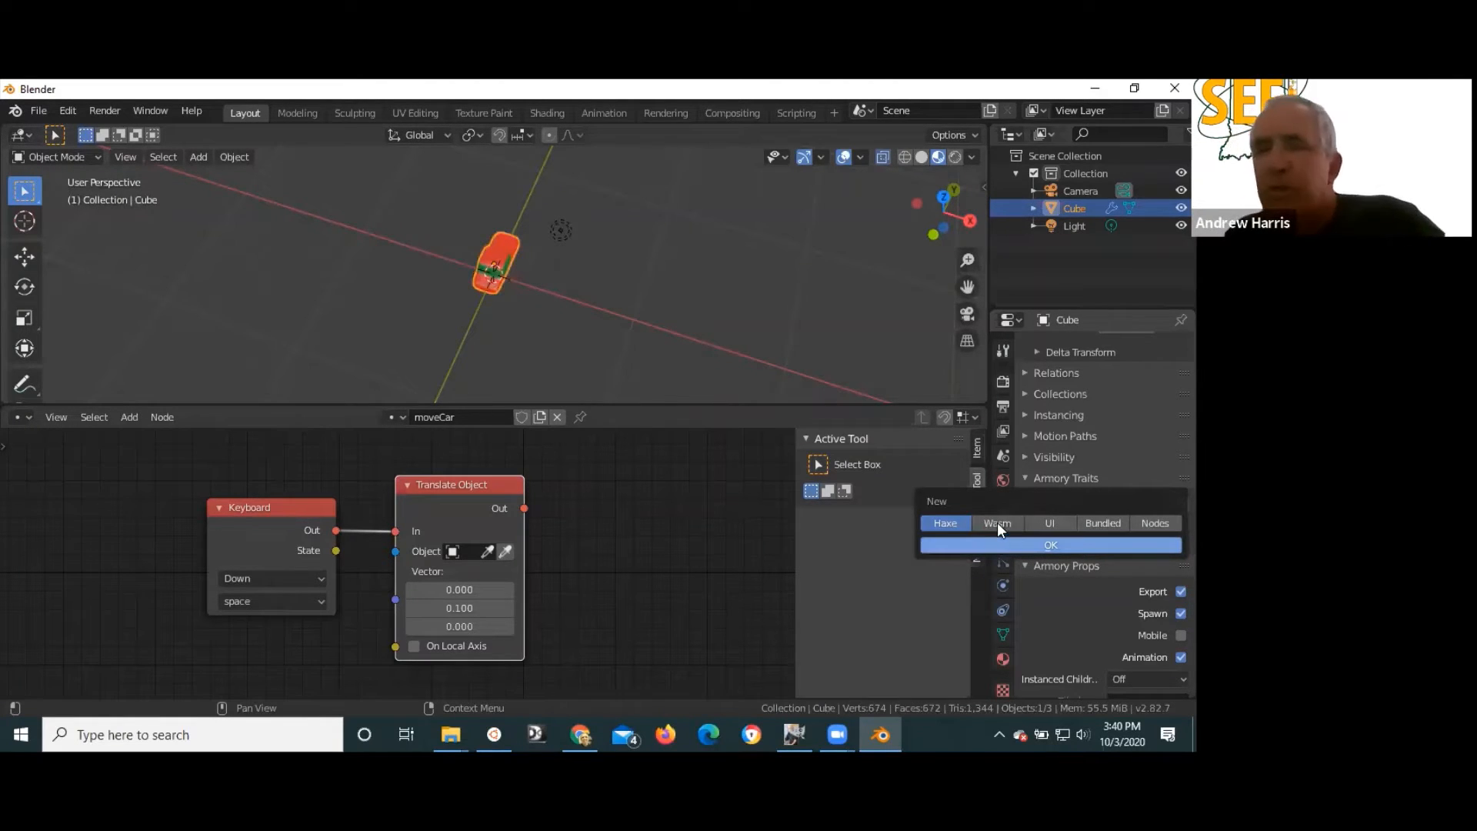
pyautogui.click(1152, 525)
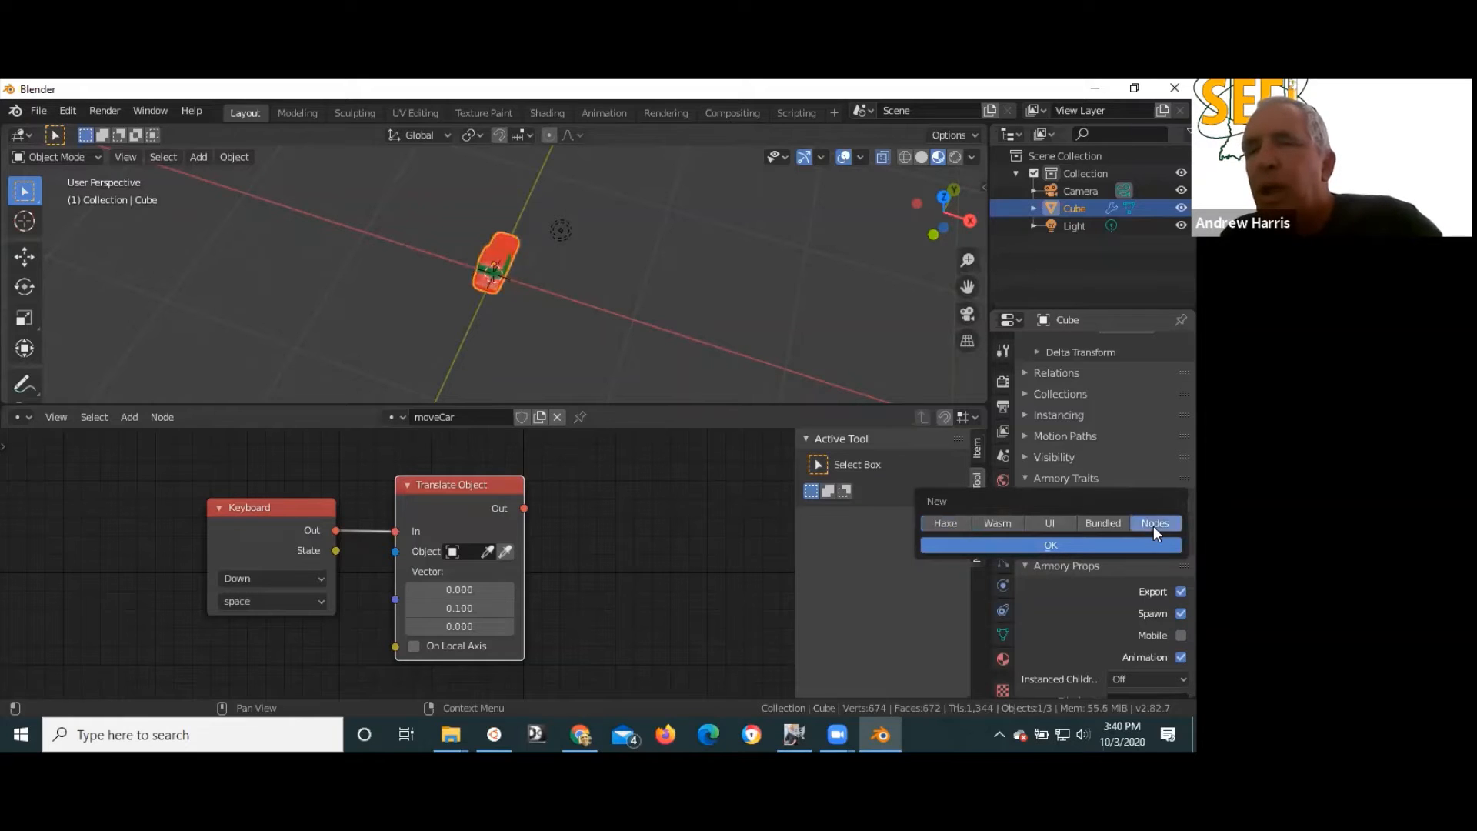
pyautogui.click(1135, 543)
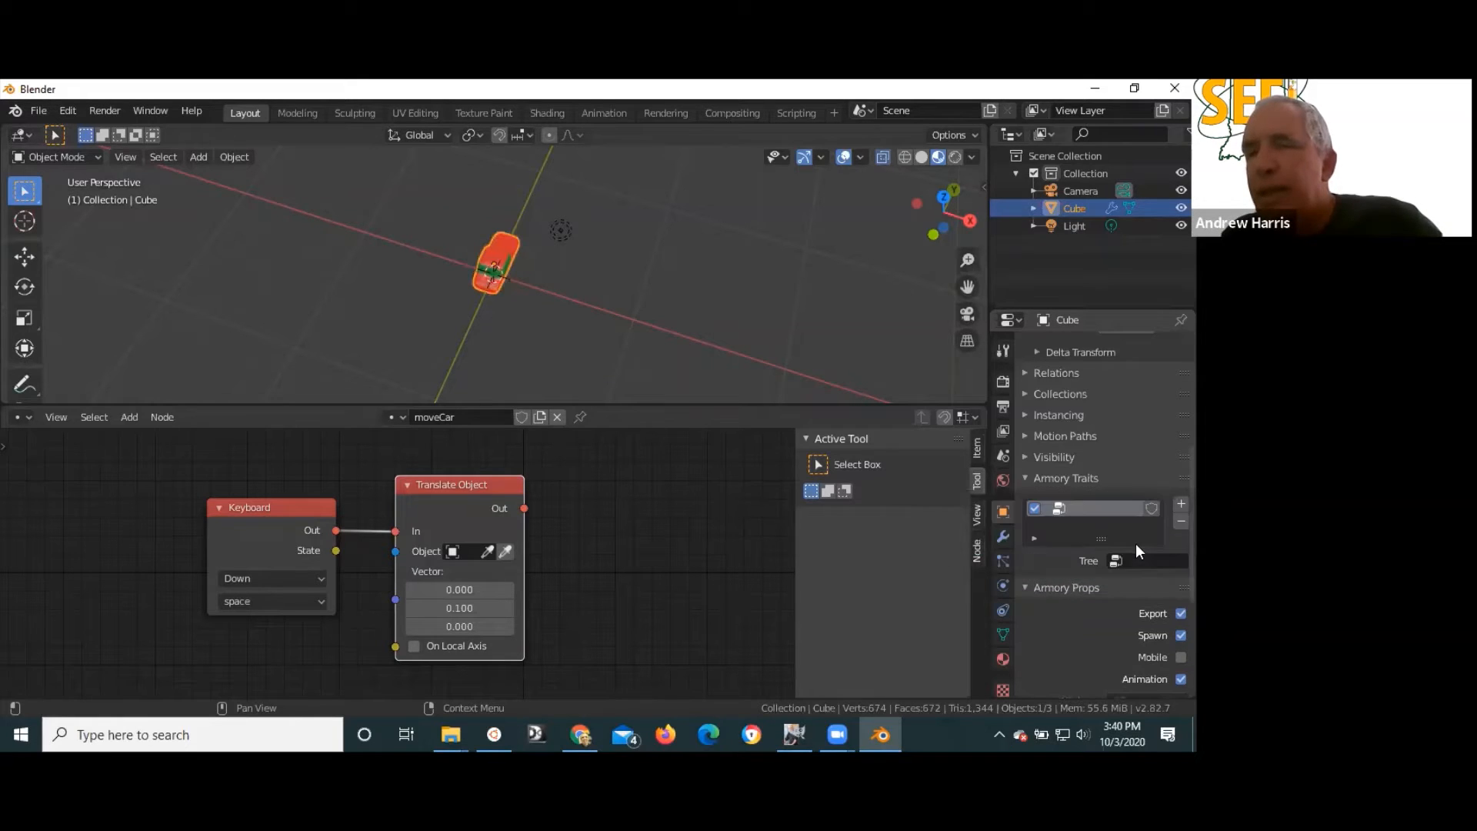
pyautogui.click(1133, 562)
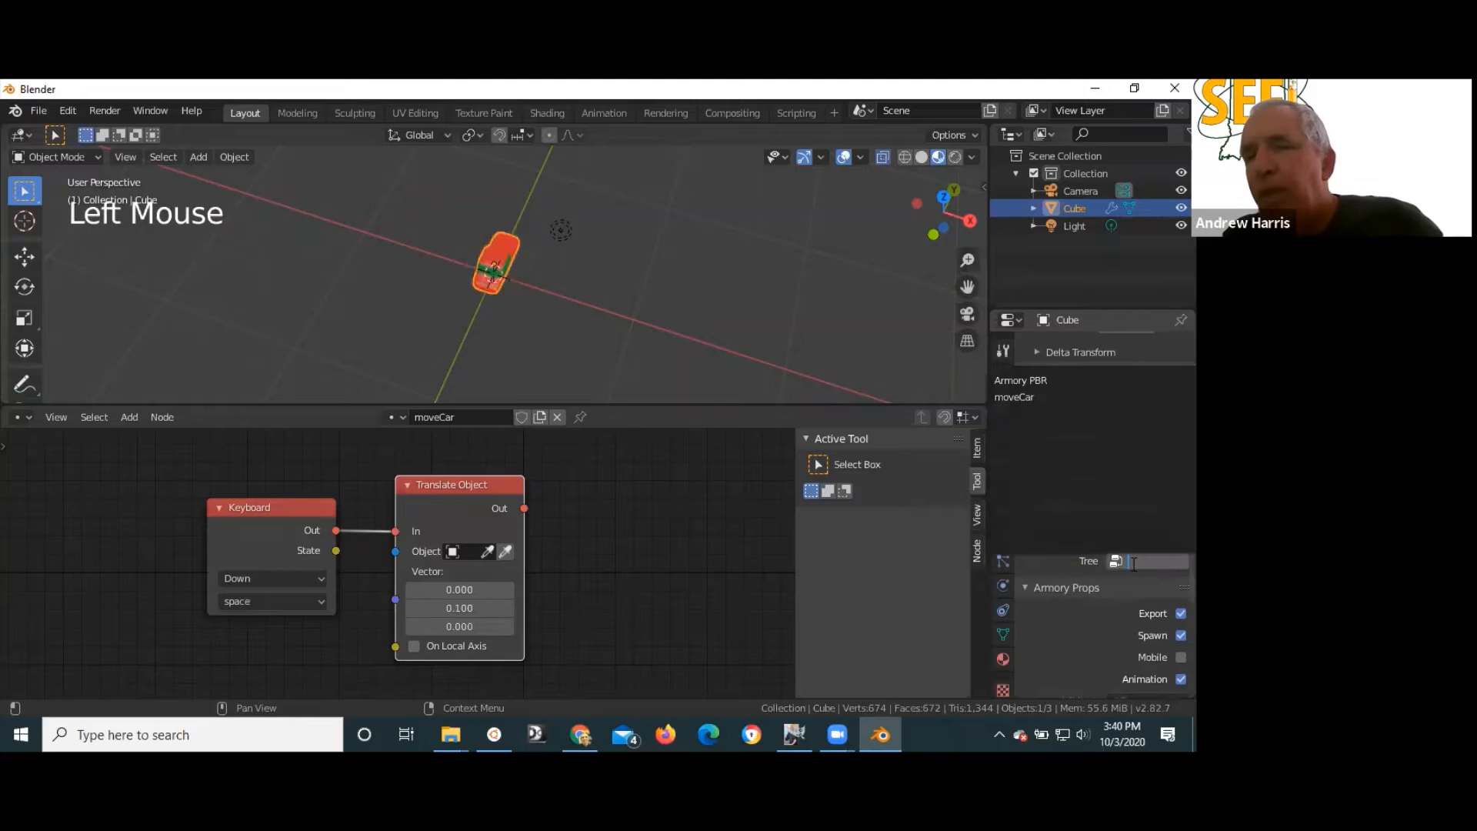
pyautogui.click(1017, 397)
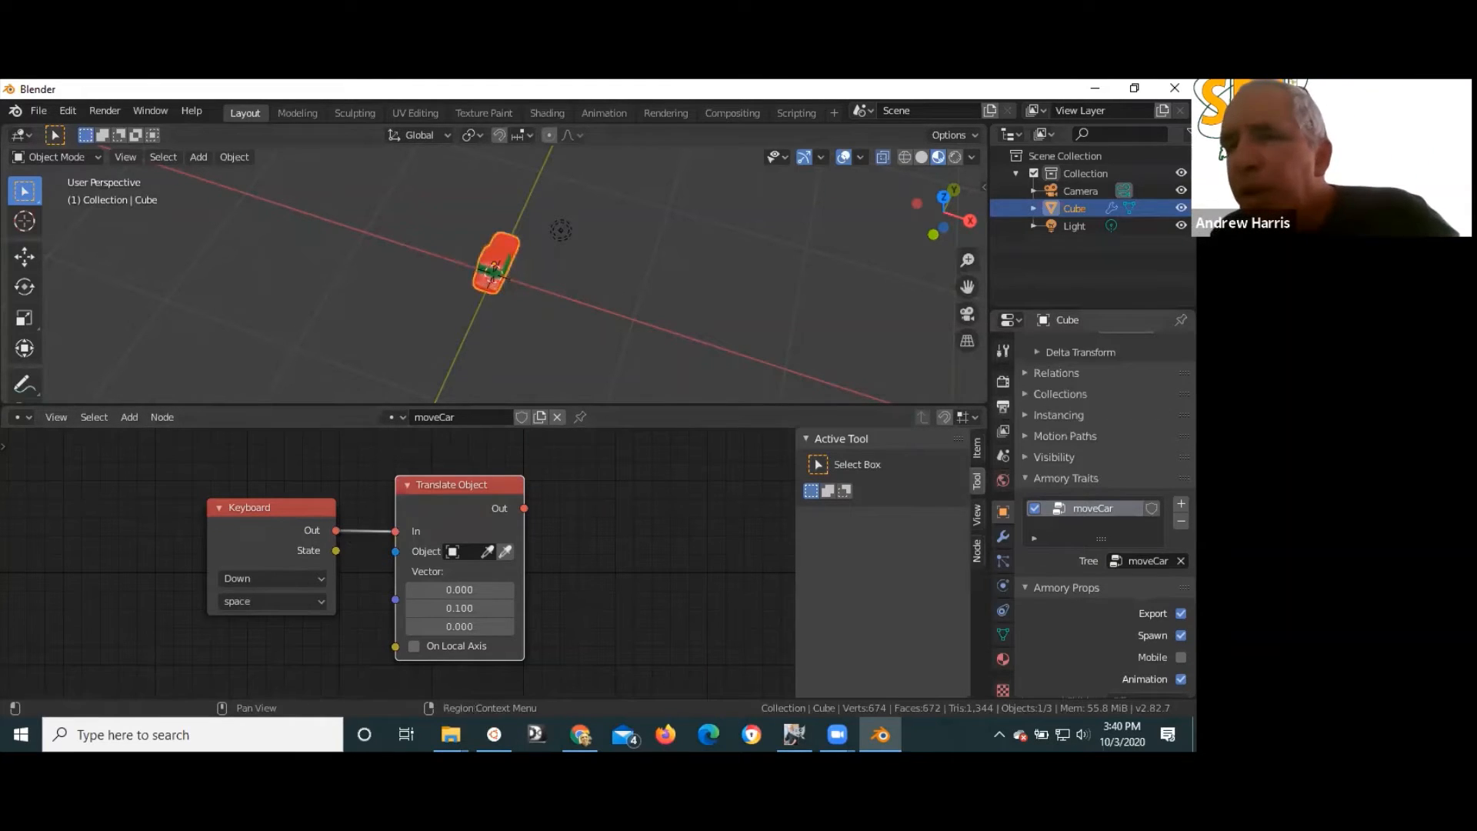
# - Show the render properties and try to play the scene in the Armory Player
pyautogui.doubleClick(1003, 406)
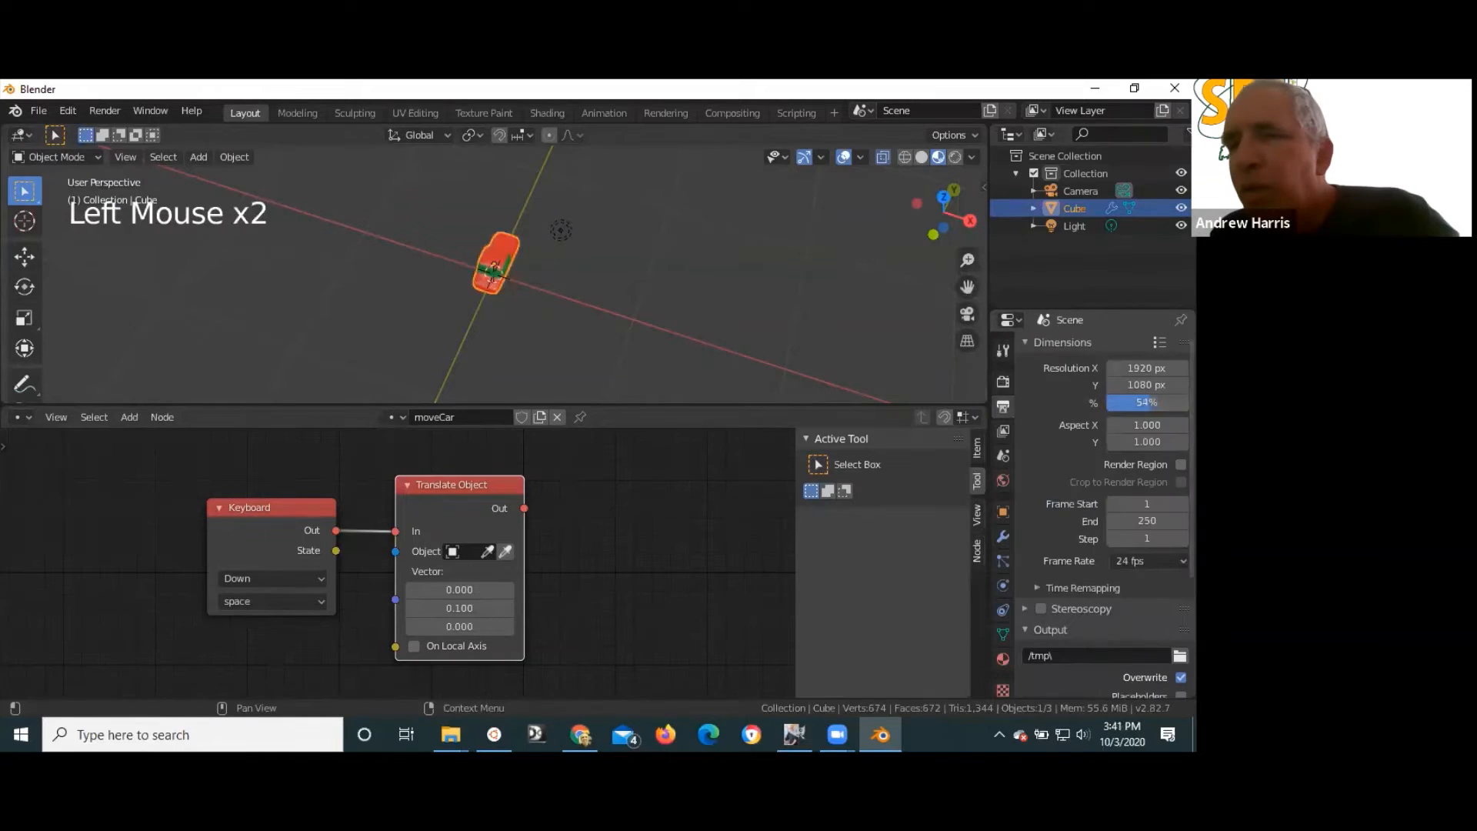
pyautogui.click(1003, 382)
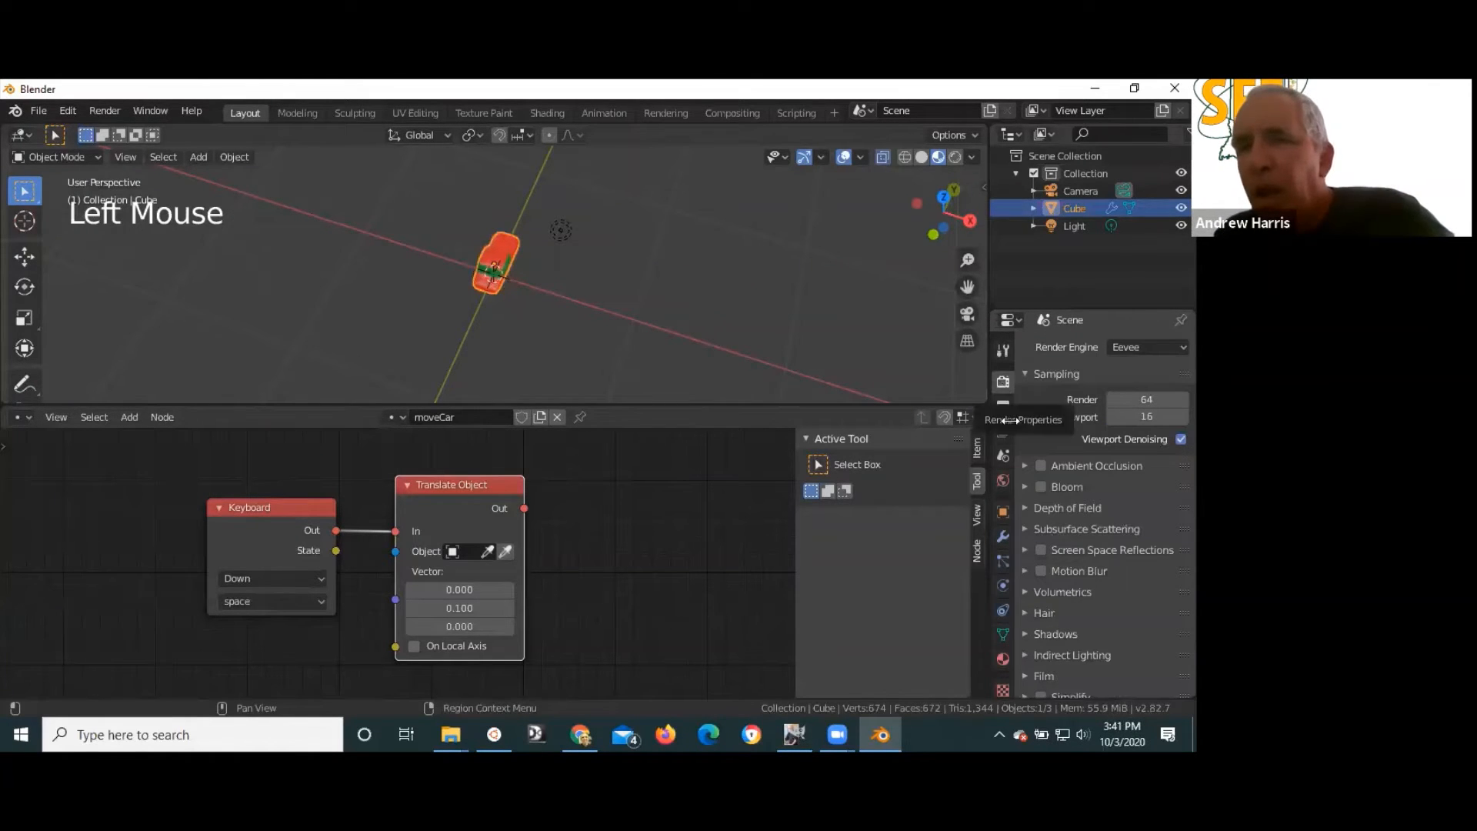
pyautogui.scroll(-7, 1046, 493)
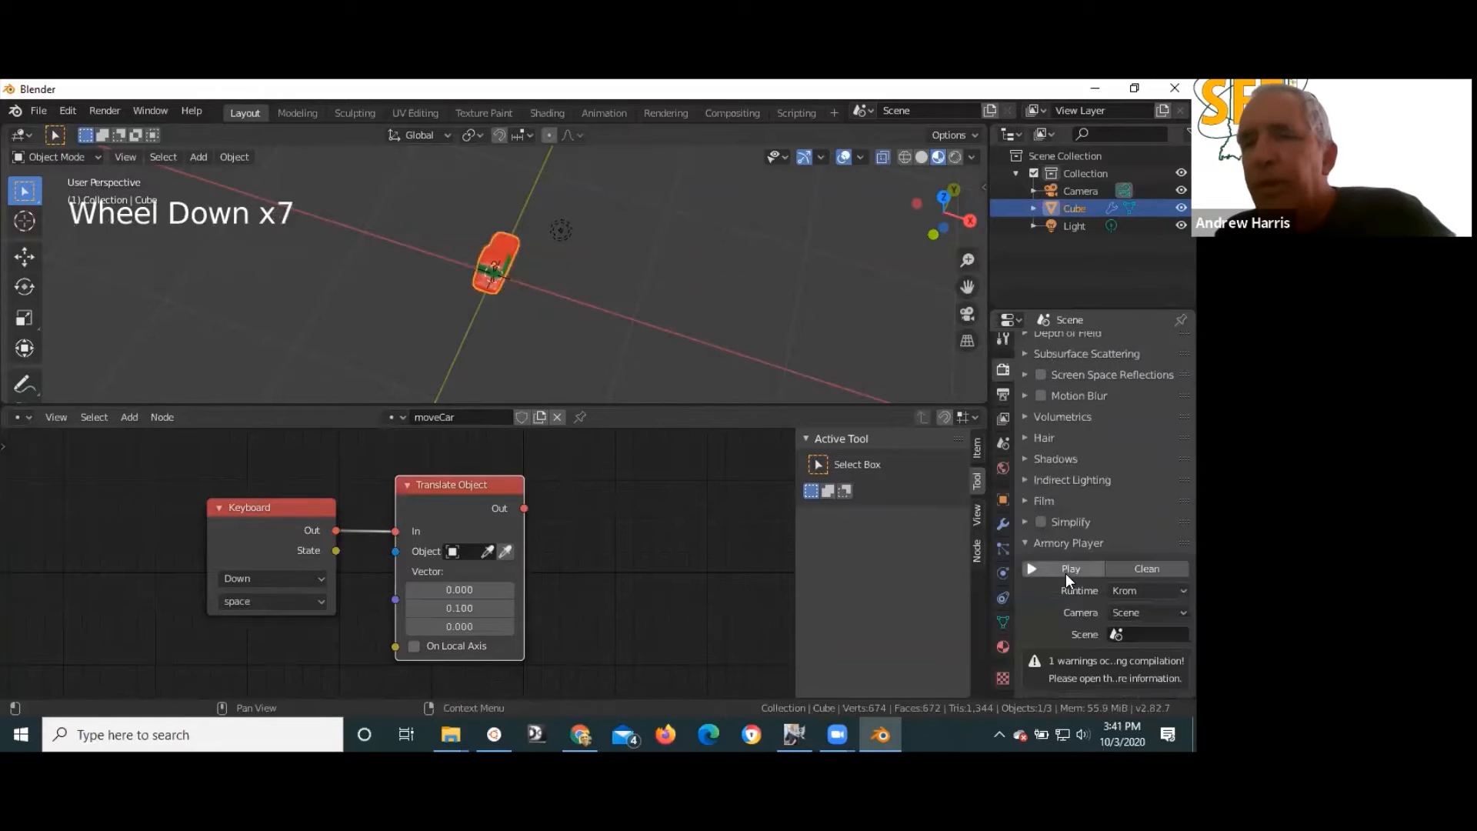
pyautogui.click(1060, 570)
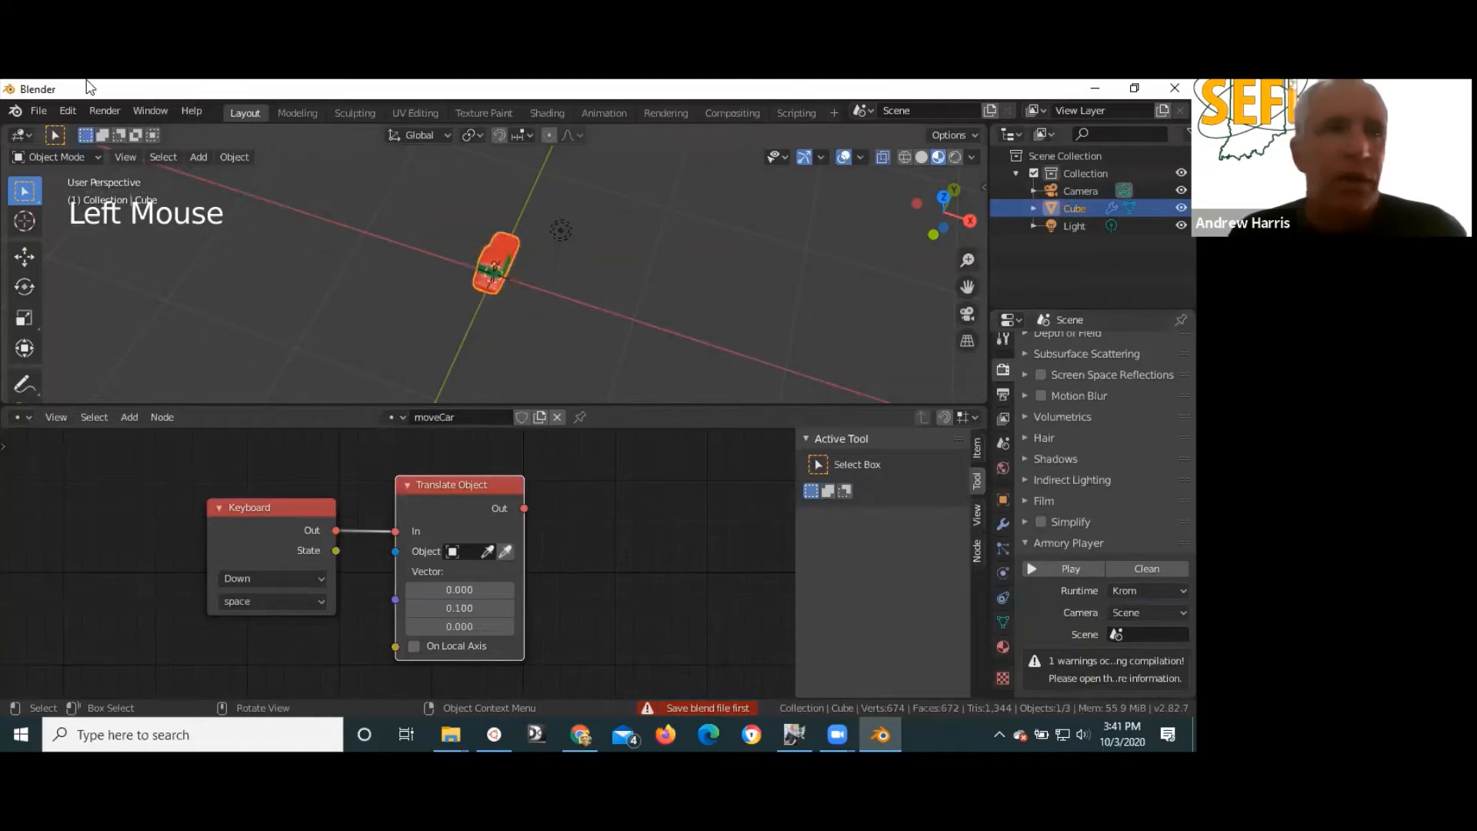
# - Save the scene over the existing temp.blend file in the Desktop's temp folder
pyautogui.click(38, 111)
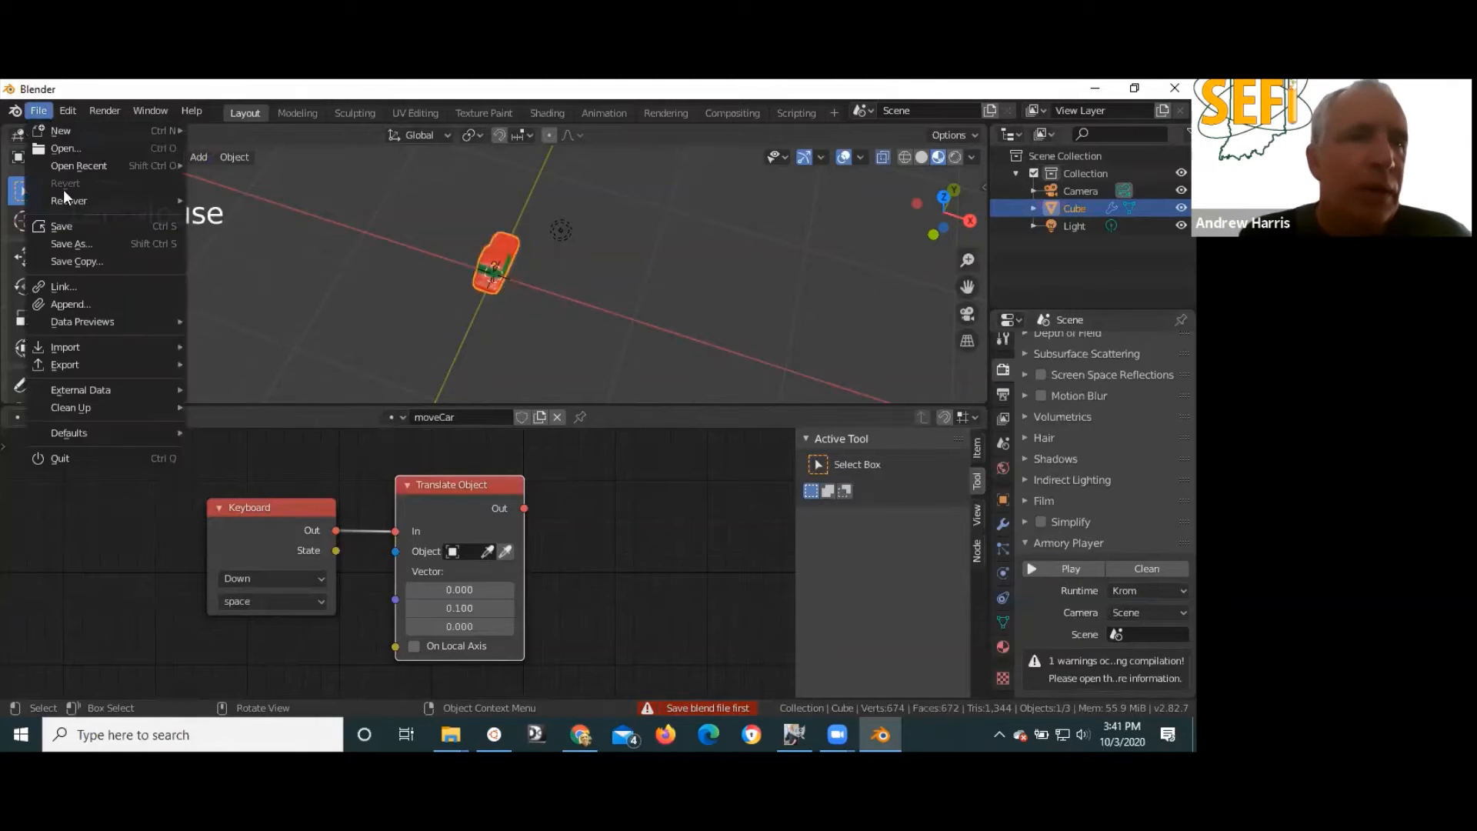
pyautogui.click(86, 245)
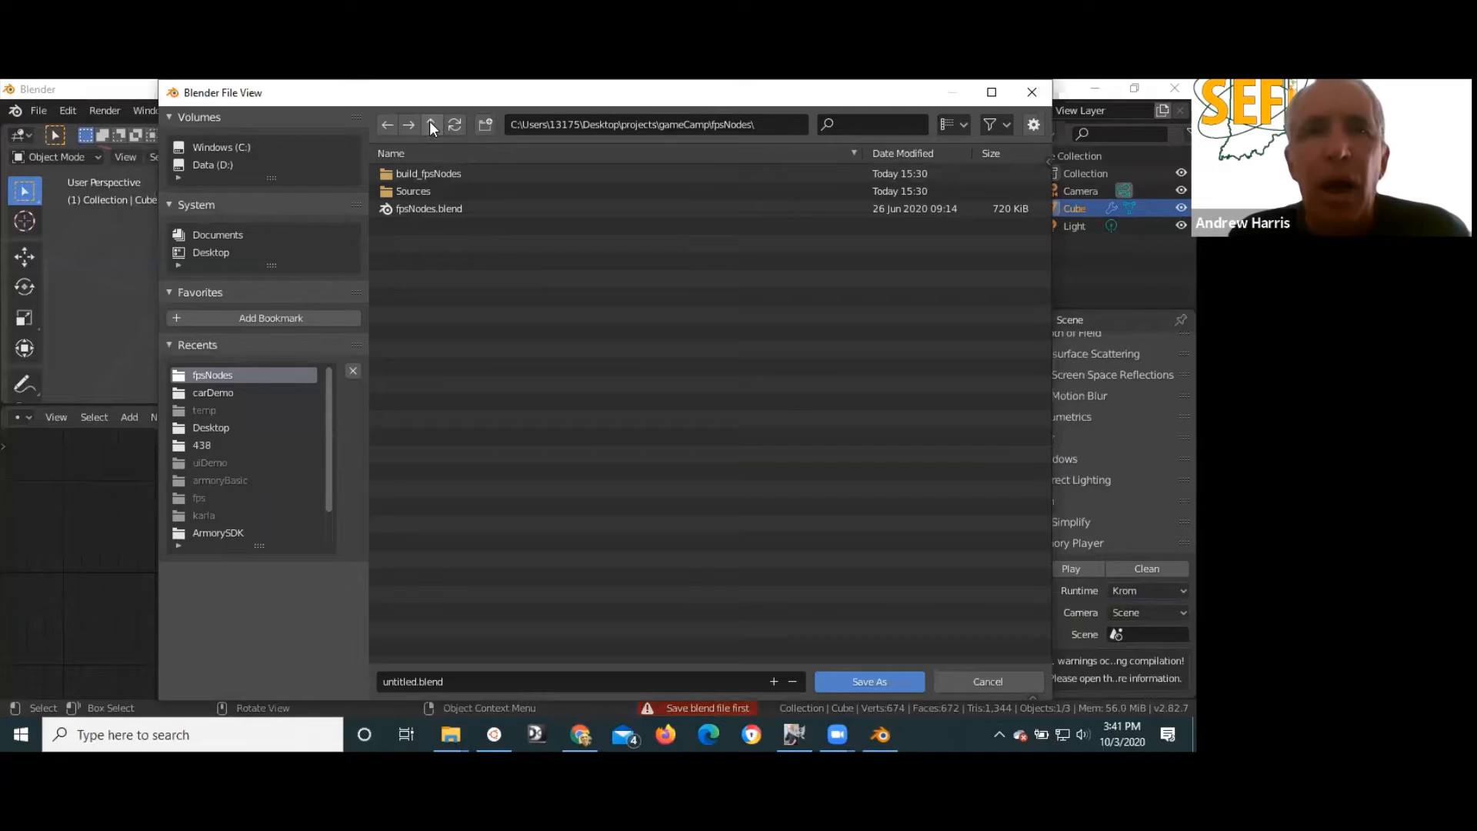
pyautogui.click(432, 125)
pyautogui.click(431, 124)
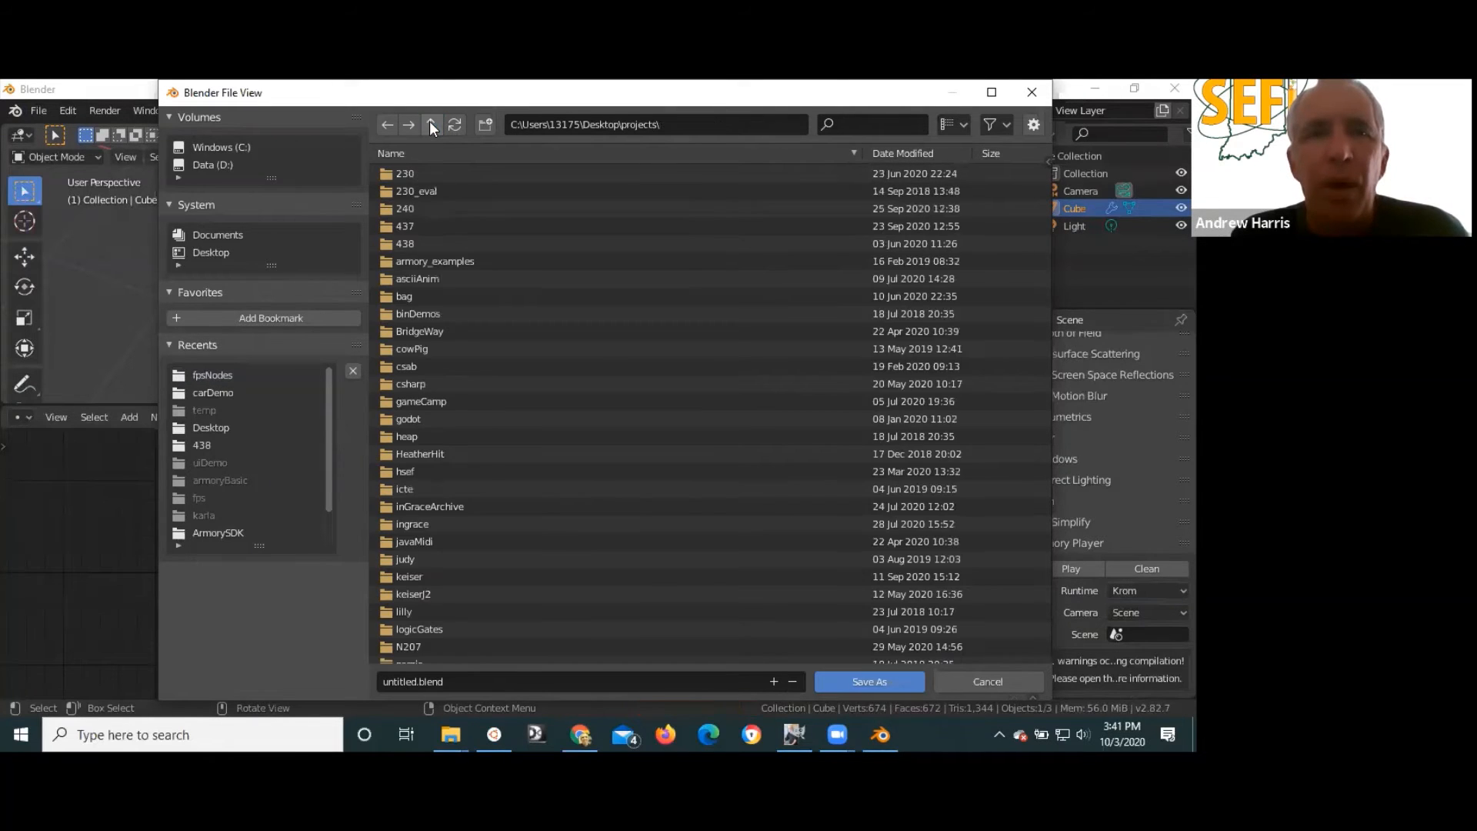
pyautogui.scroll(4, 467, 279)
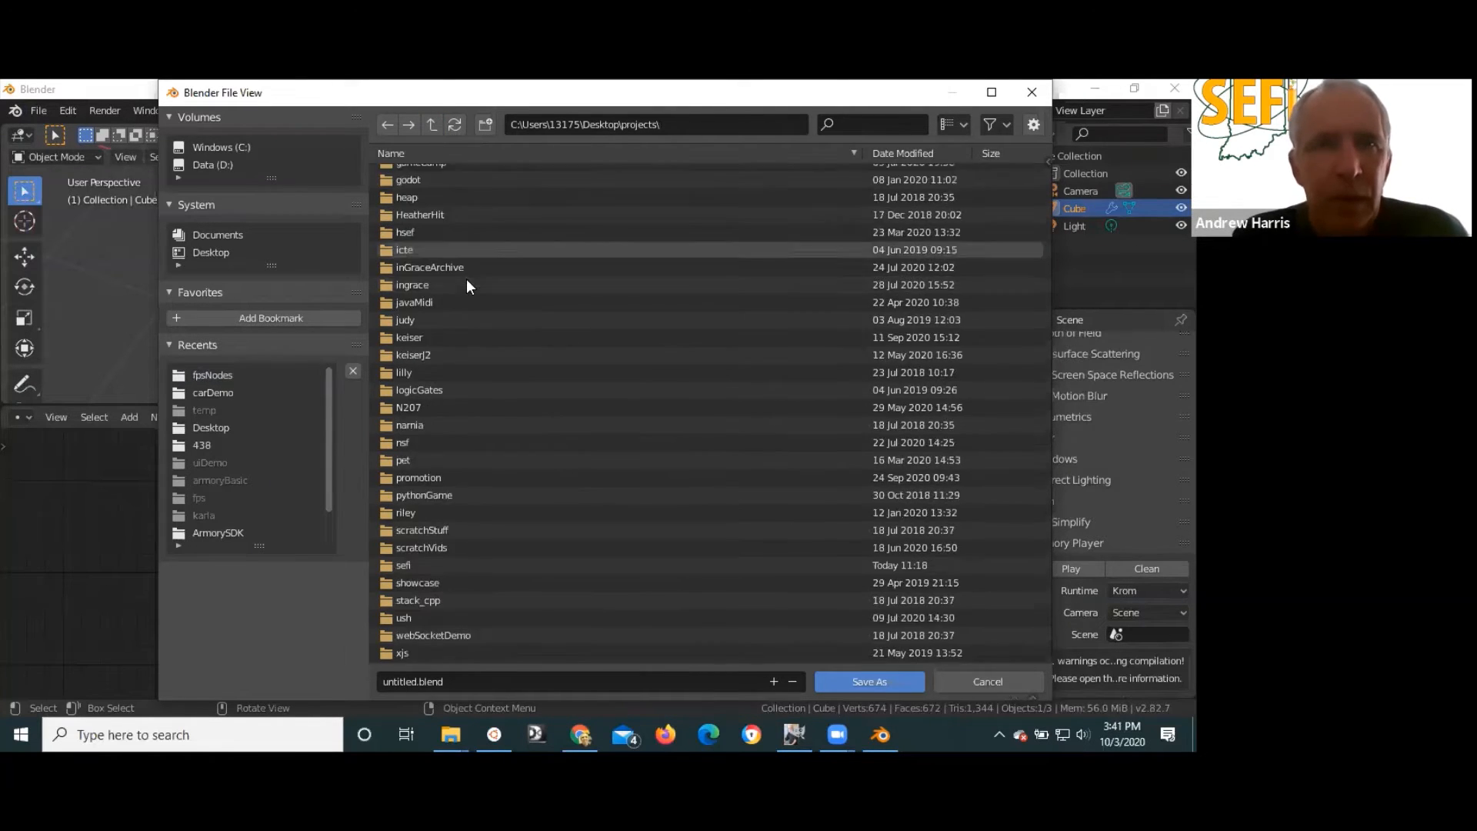
pyautogui.click(214, 252)
pyautogui.doubleClick(404, 260)
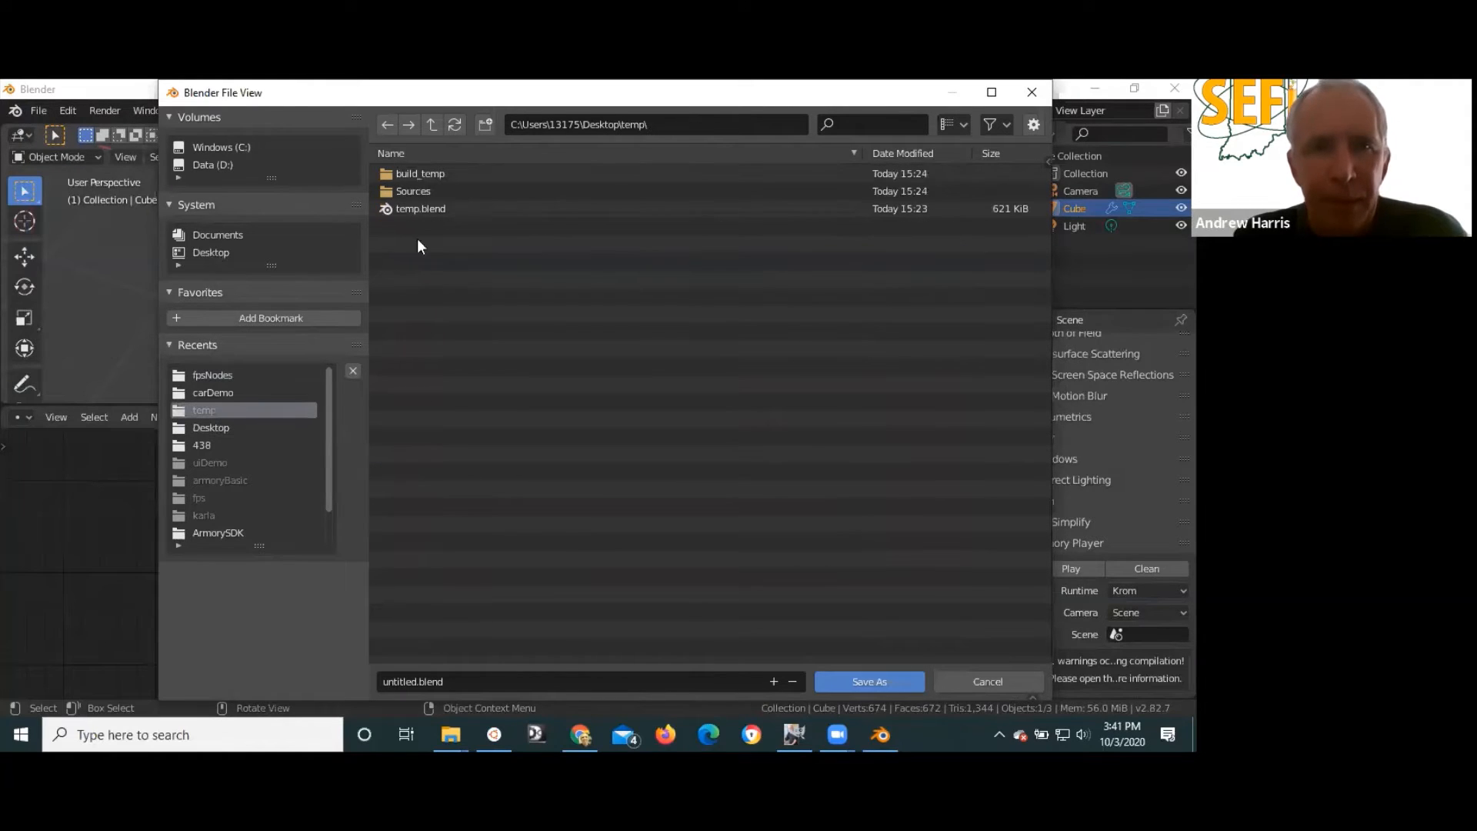
pyautogui.click(406, 209)
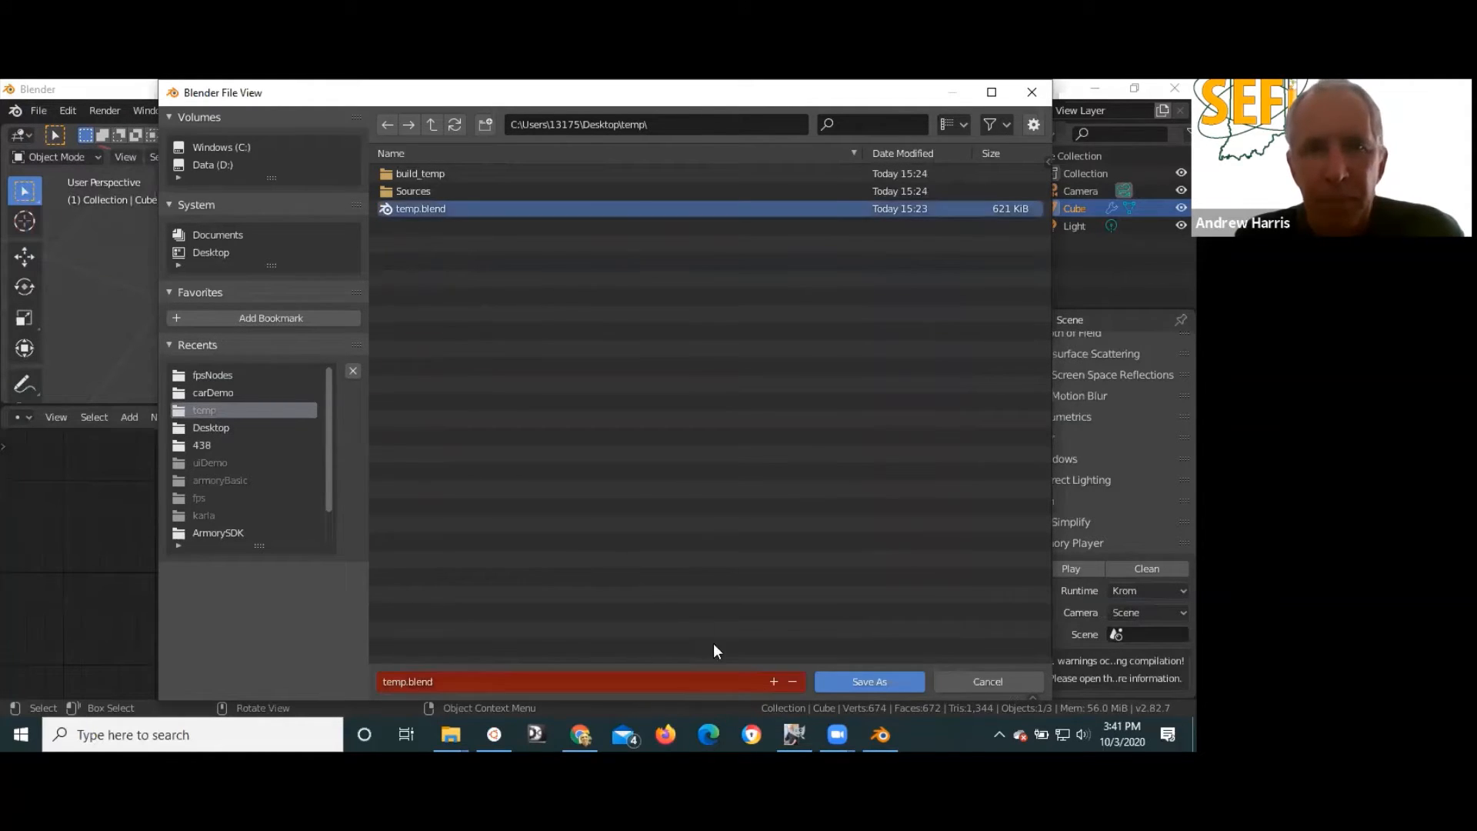
pyautogui.click(866, 683)
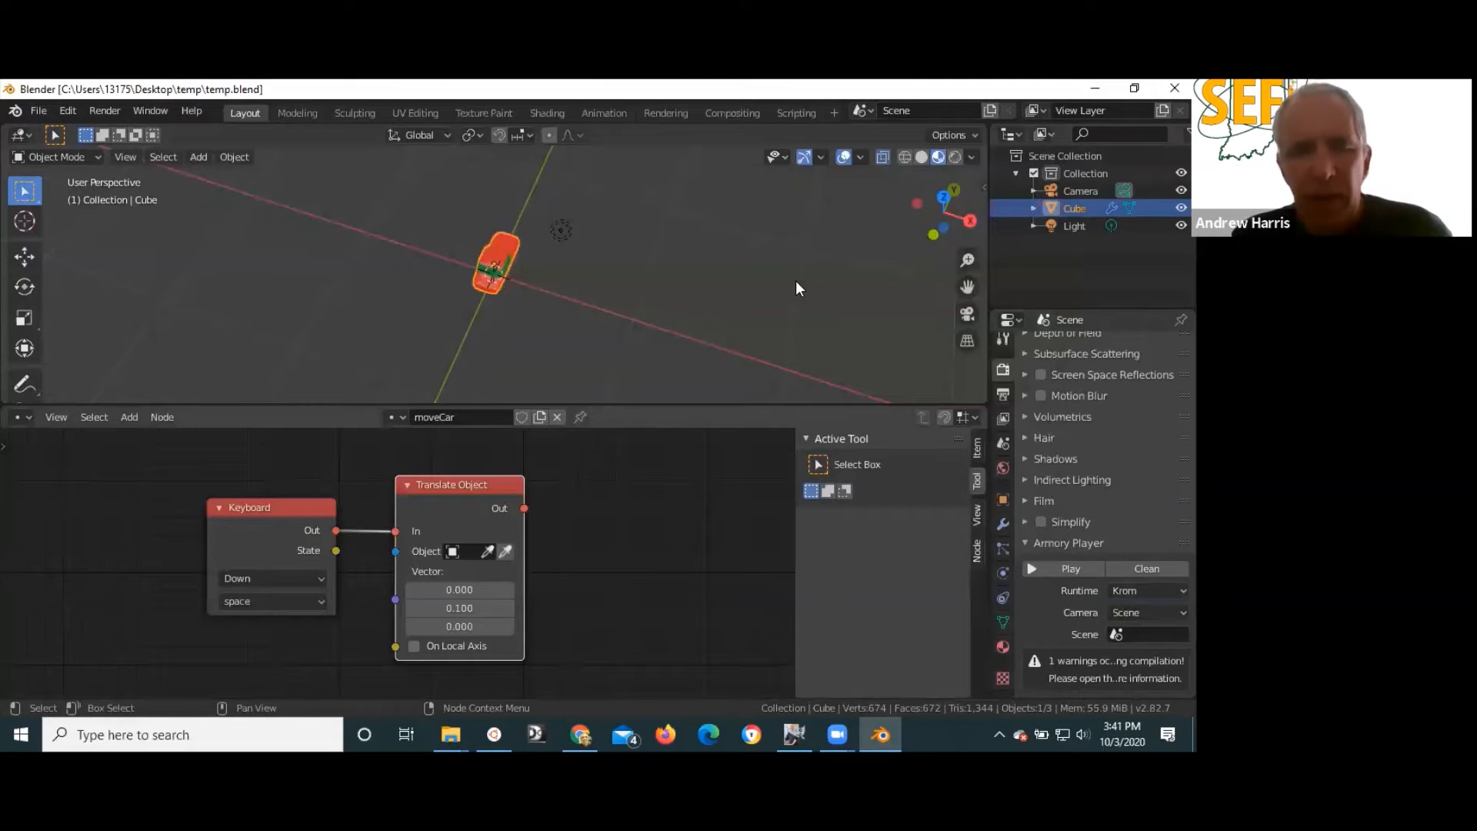
# - Play the saved scene in the Armory Player to test the car, repositioning the game window
pyautogui.click(1067, 570)
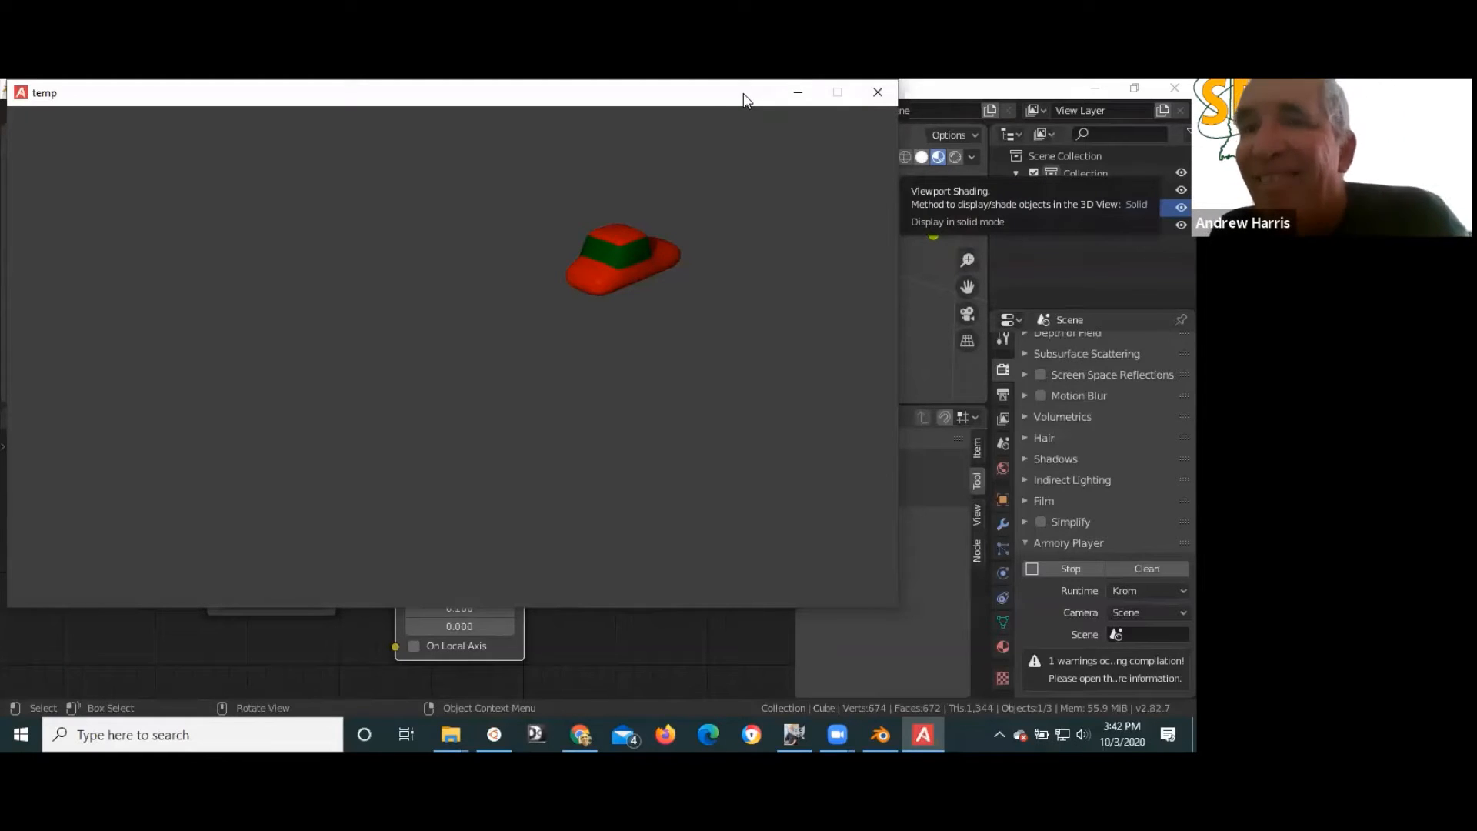
pyautogui.moveTo(713, 95); pyautogui.dragTo(710, 108)
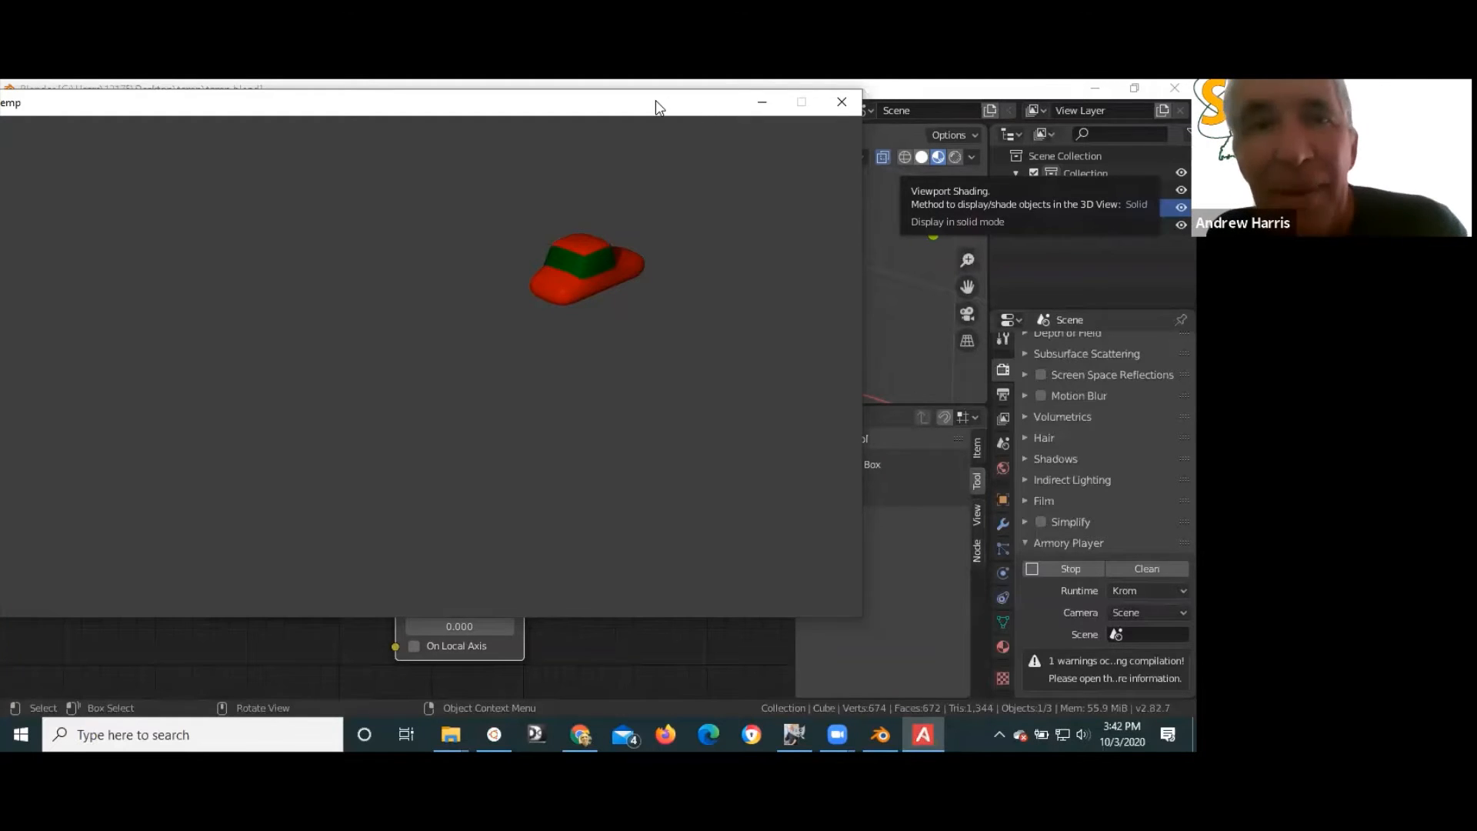
pyautogui.moveTo(712, 99); pyautogui.dragTo(767, 88)
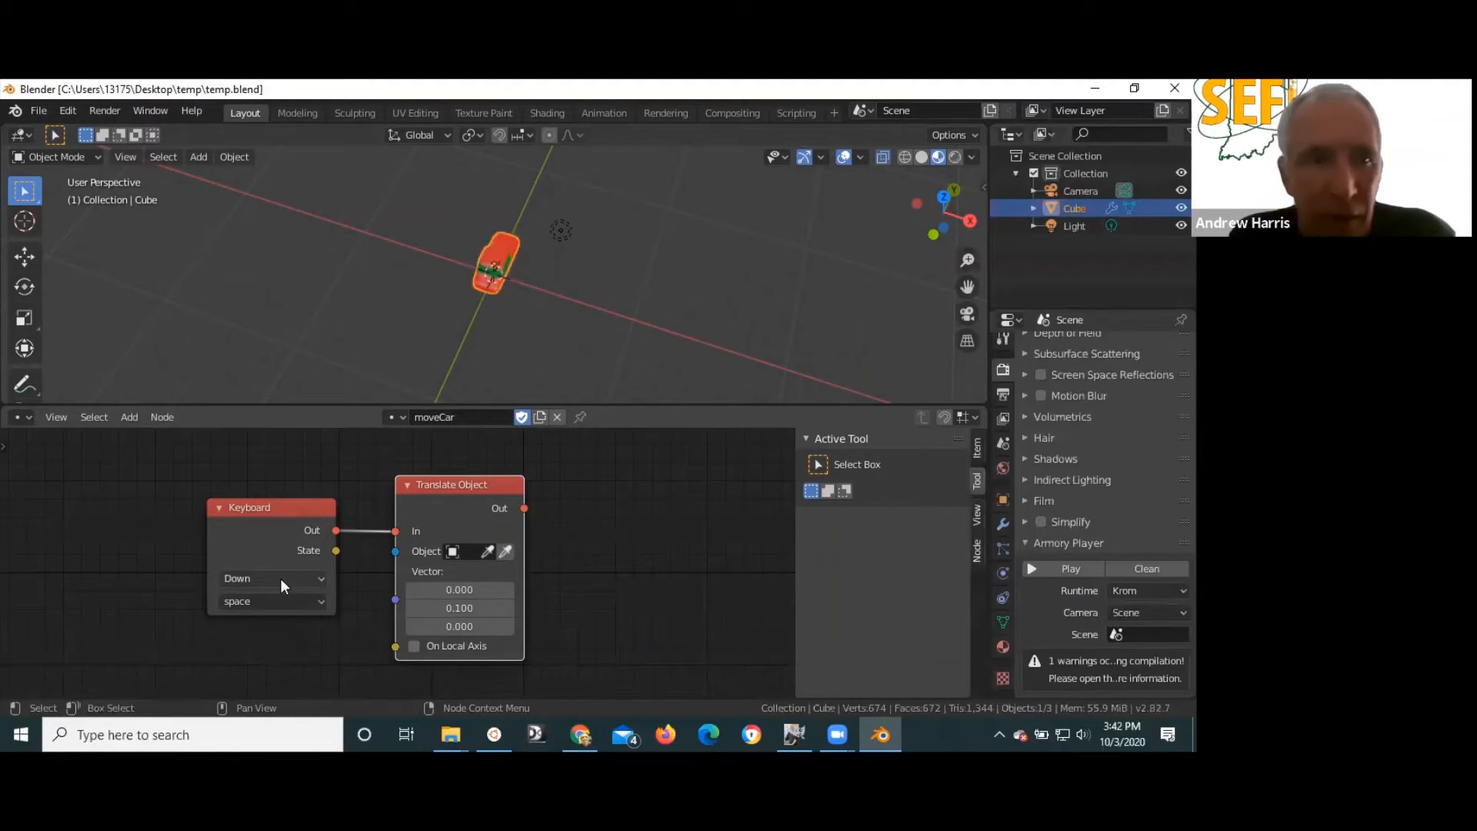
# - Set the Keyboard node's key to w, and duplicate the linked Keyboard and Translate Object nodes below the originals
pyautogui.click(289, 602)
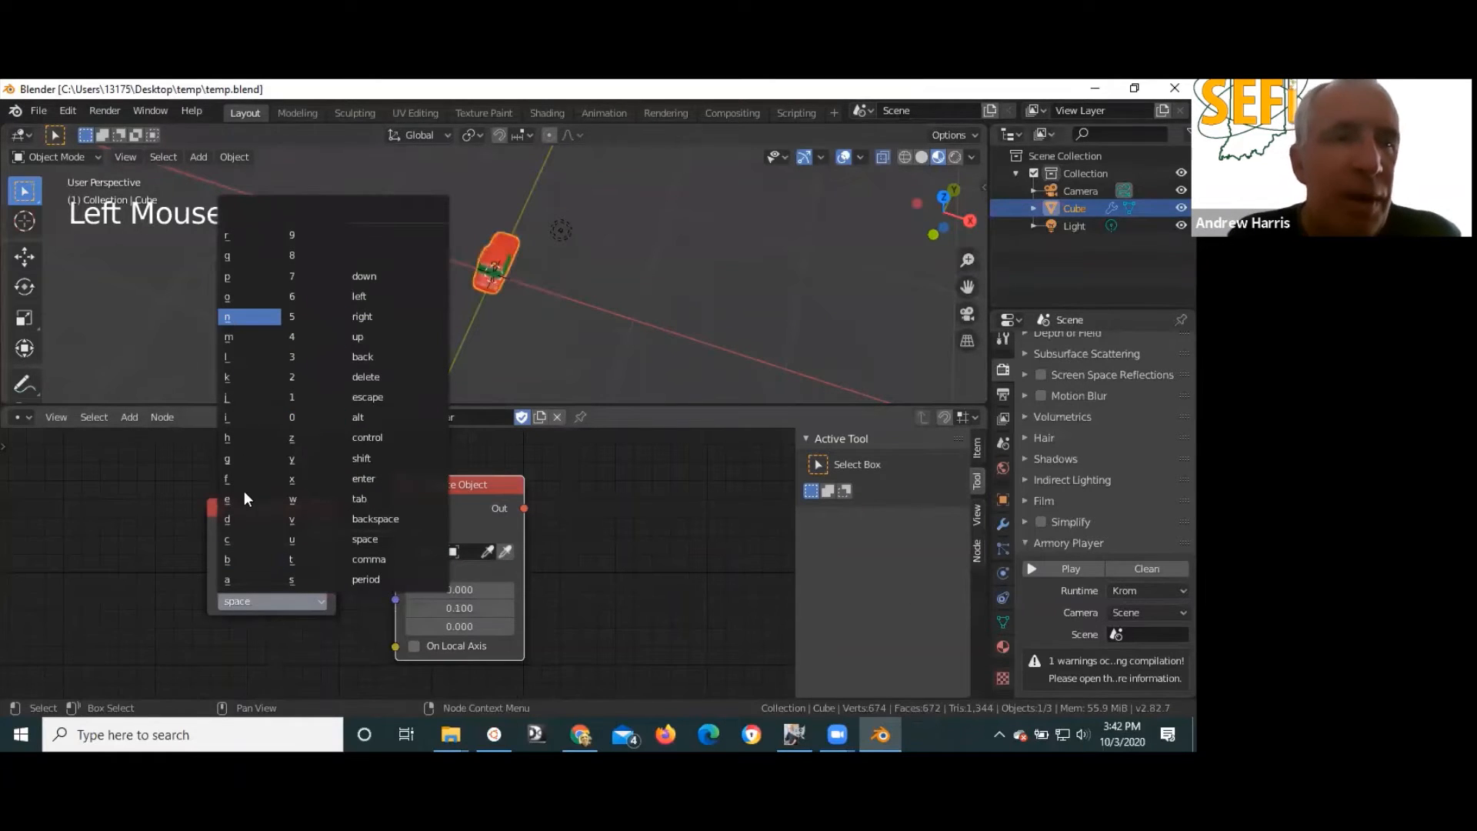
pyautogui.click(305, 500)
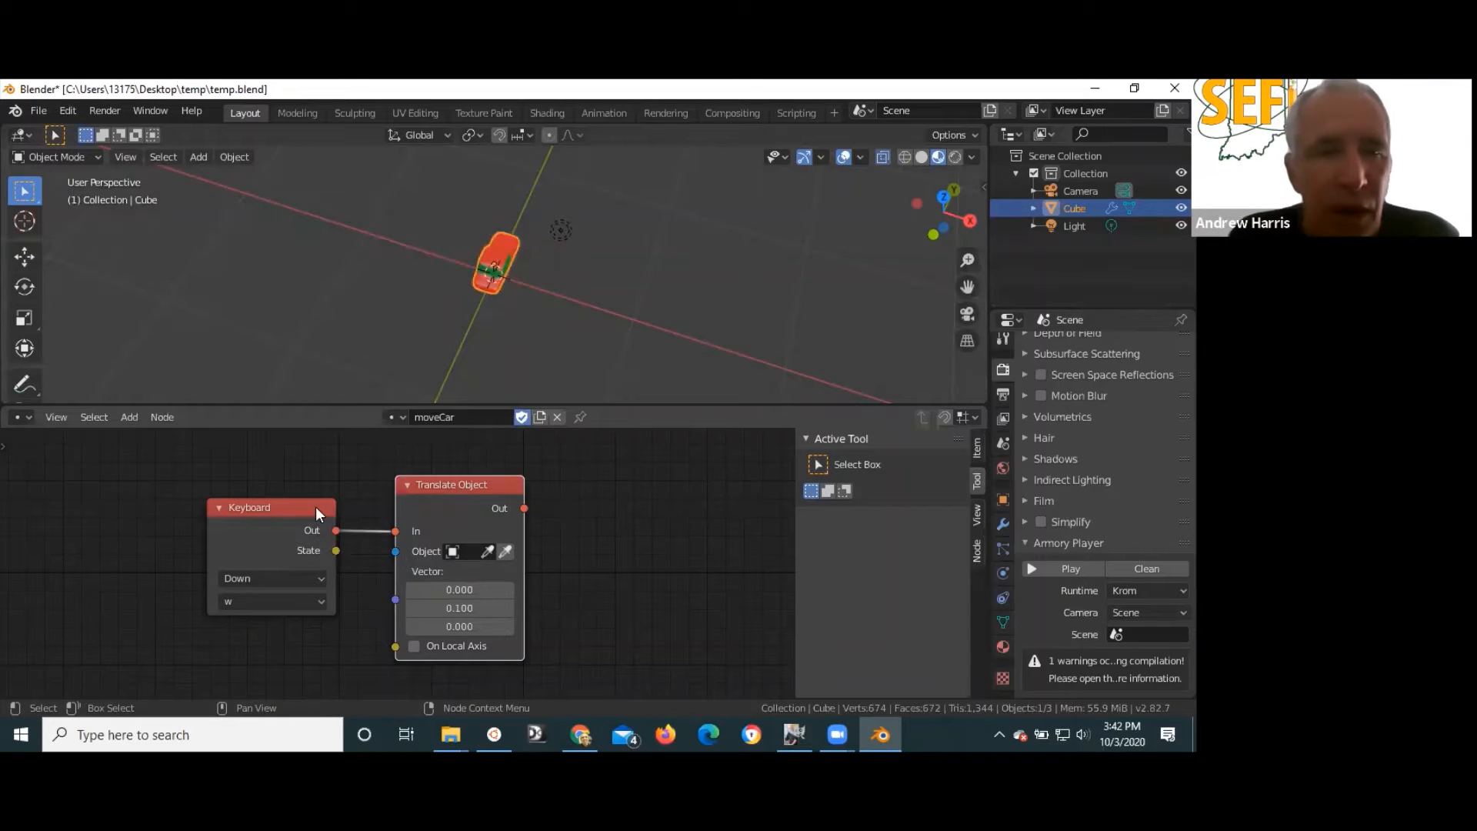
pyautogui.moveTo(177, 458); pyautogui.dragTo(552, 677)
pyautogui.scroll(-4, 584, 631)
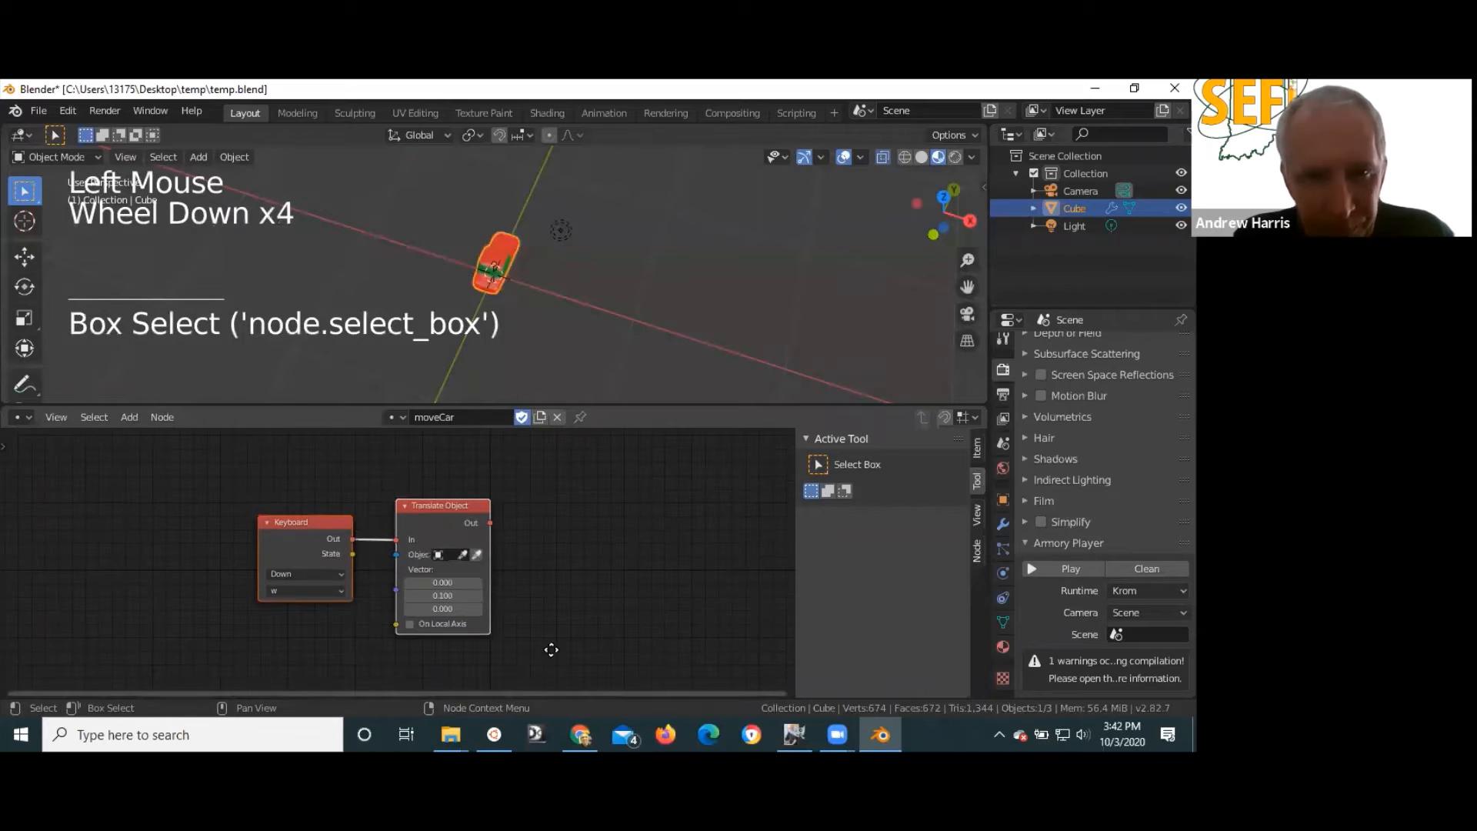
pyautogui.moveTo(528, 580); pyautogui.dragTo(508, 506, button='middle')
pyautogui.moveTo(511, 603); pyautogui.dragTo(510, 626, button='middle')
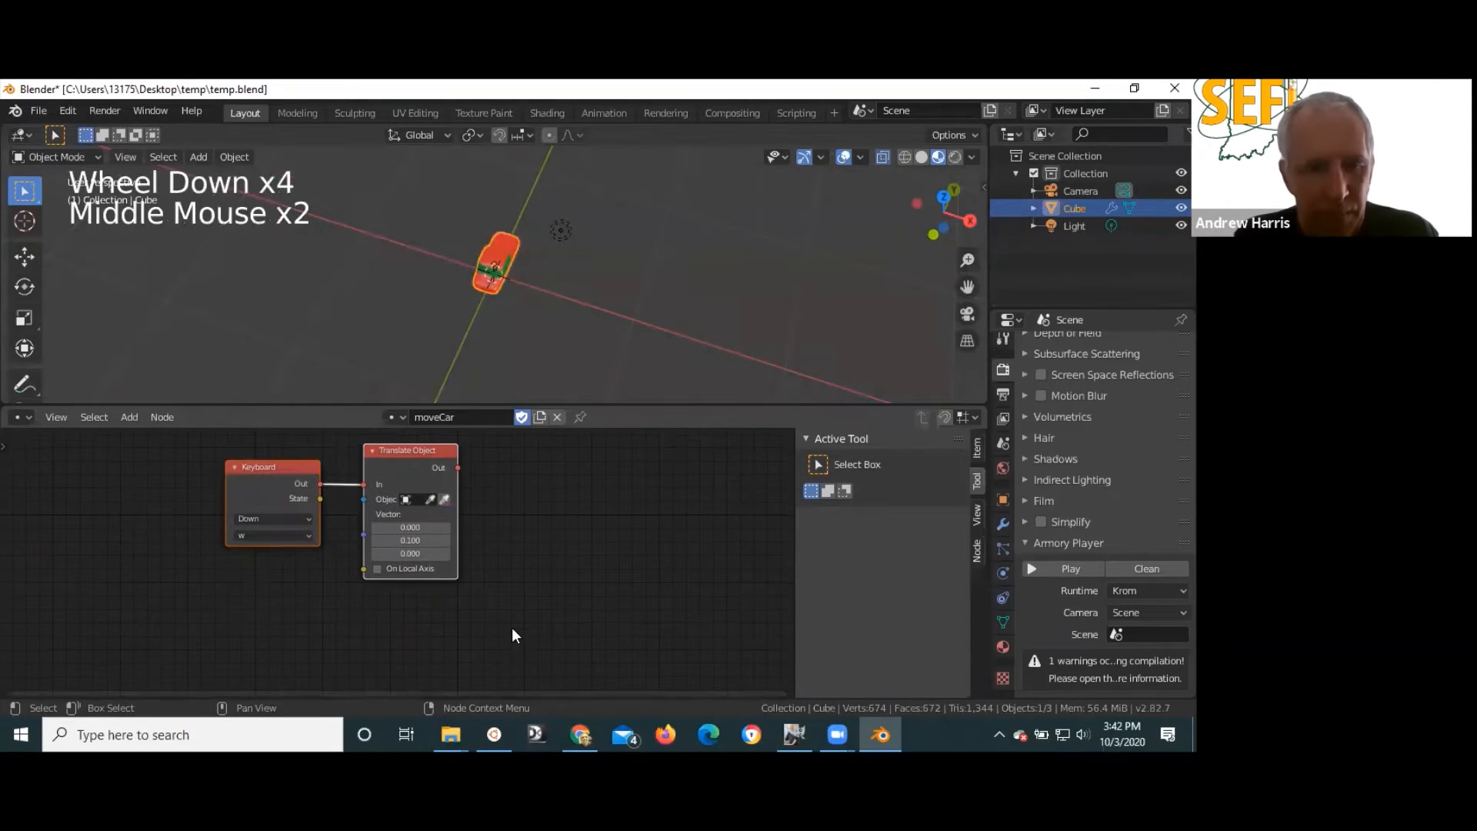
pyautogui.hotkey('shift', 'd')
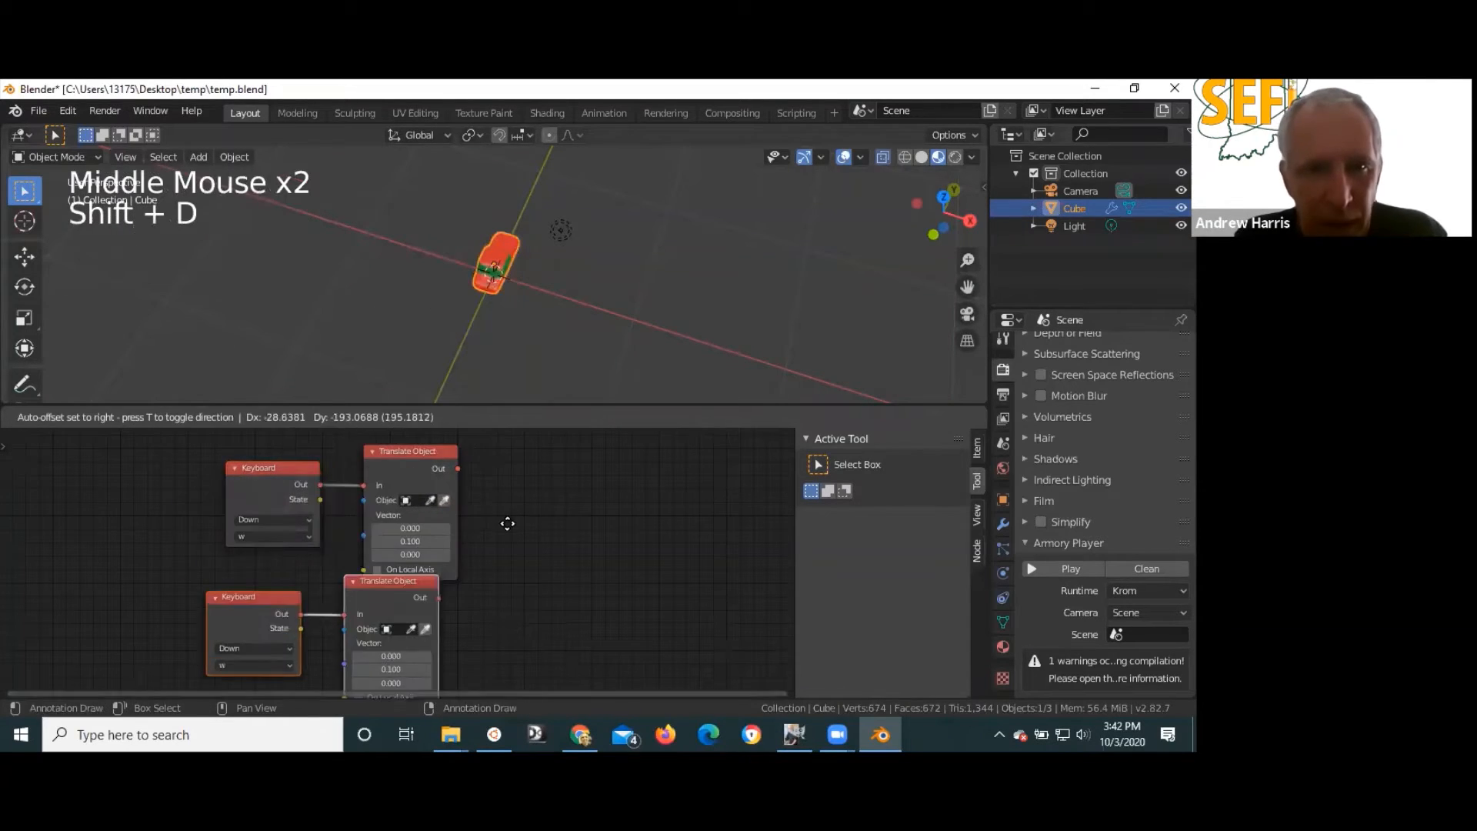
pyautogui.click(506, 525)
# - Set the duplicated Keyboard node's key to s and the duplicated Translate Object node's Y vector value to -0.1
pyautogui.moveTo(547, 528); pyautogui.dragTo(556, 465, button='middle')
pyautogui.moveTo(303, 537); pyautogui.dragTo(331, 476, button='middle')
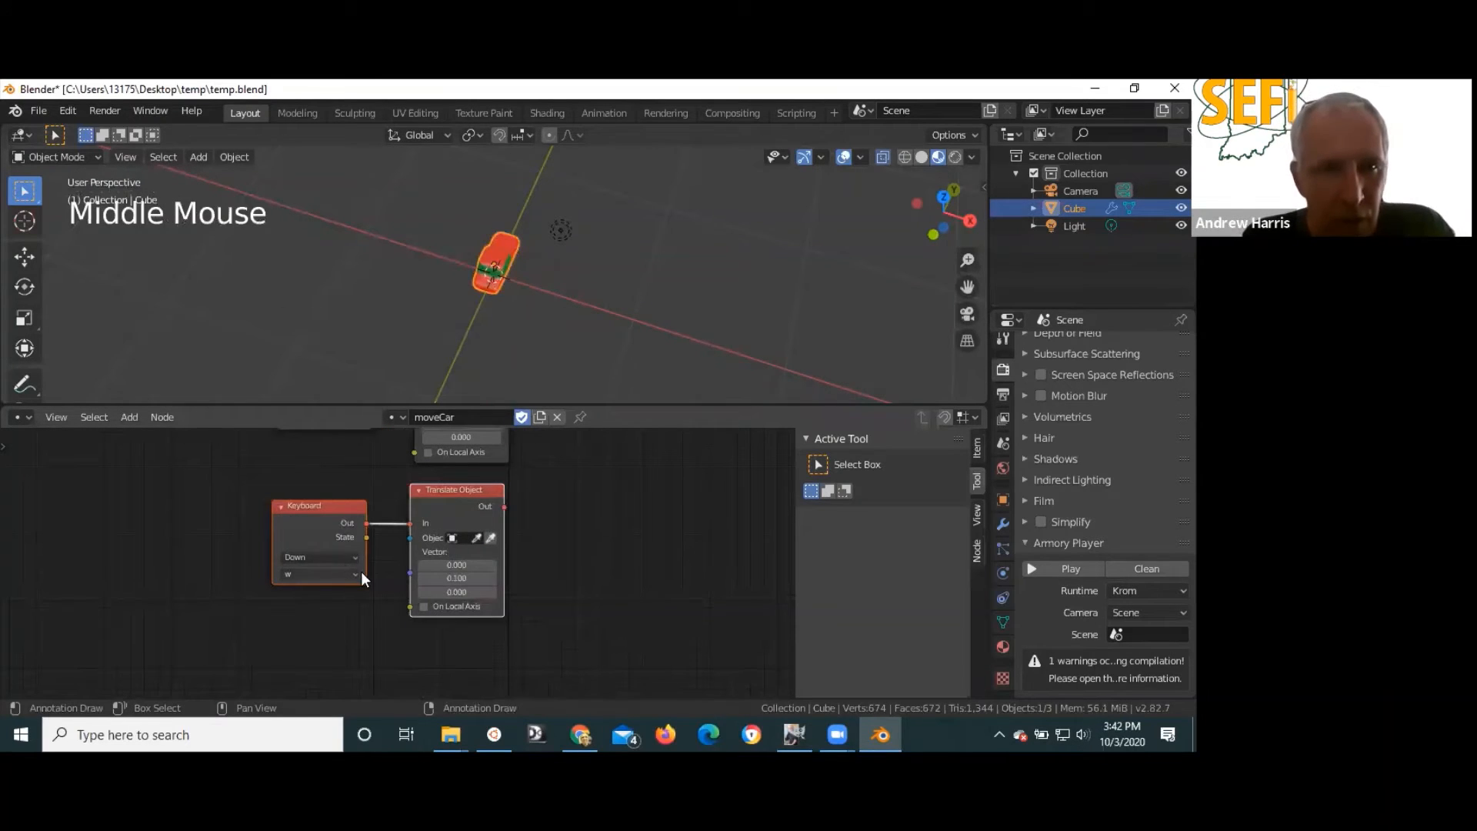
pyautogui.click(355, 576)
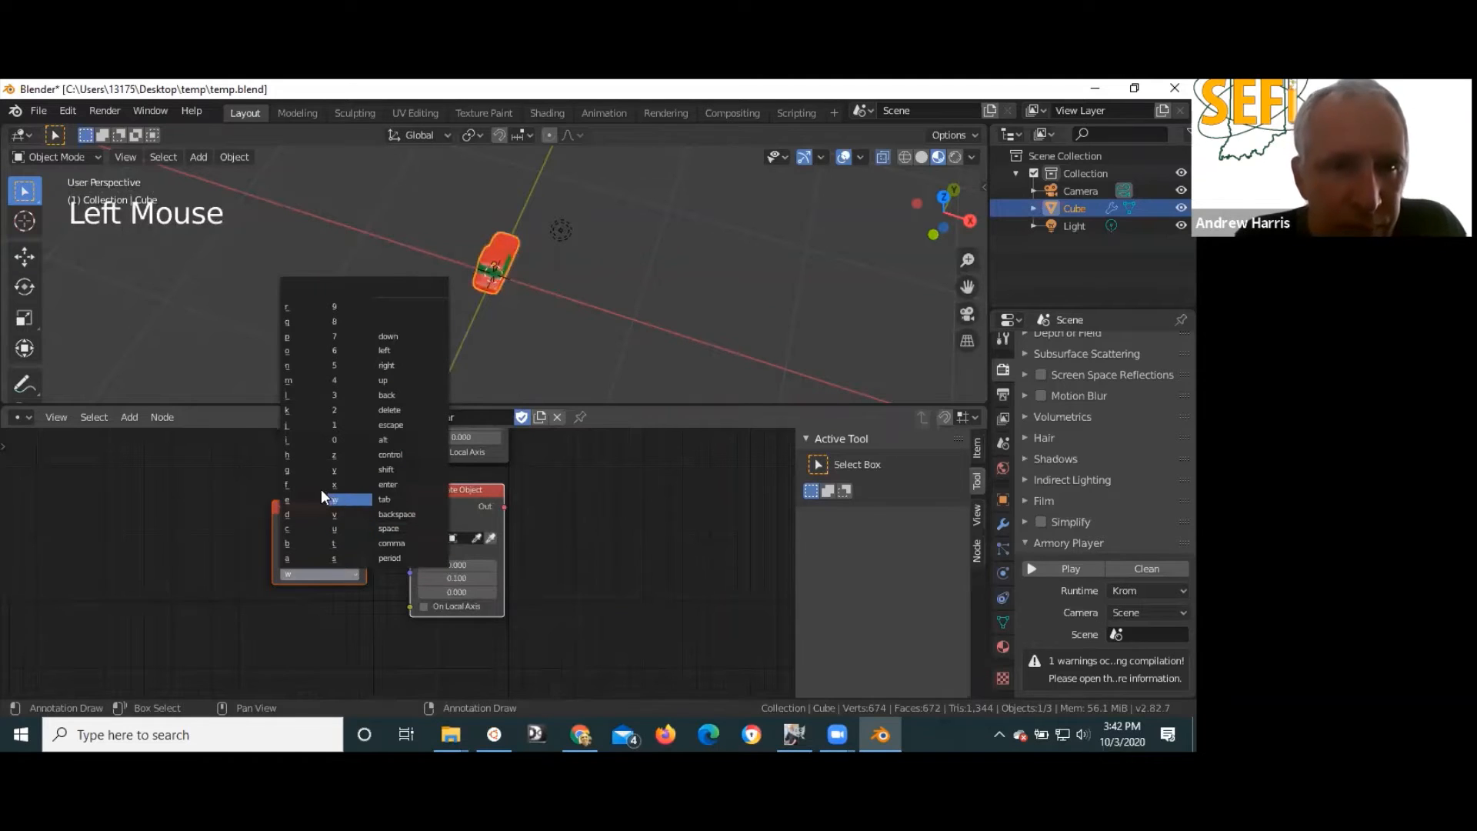
pyautogui.click(333, 557)
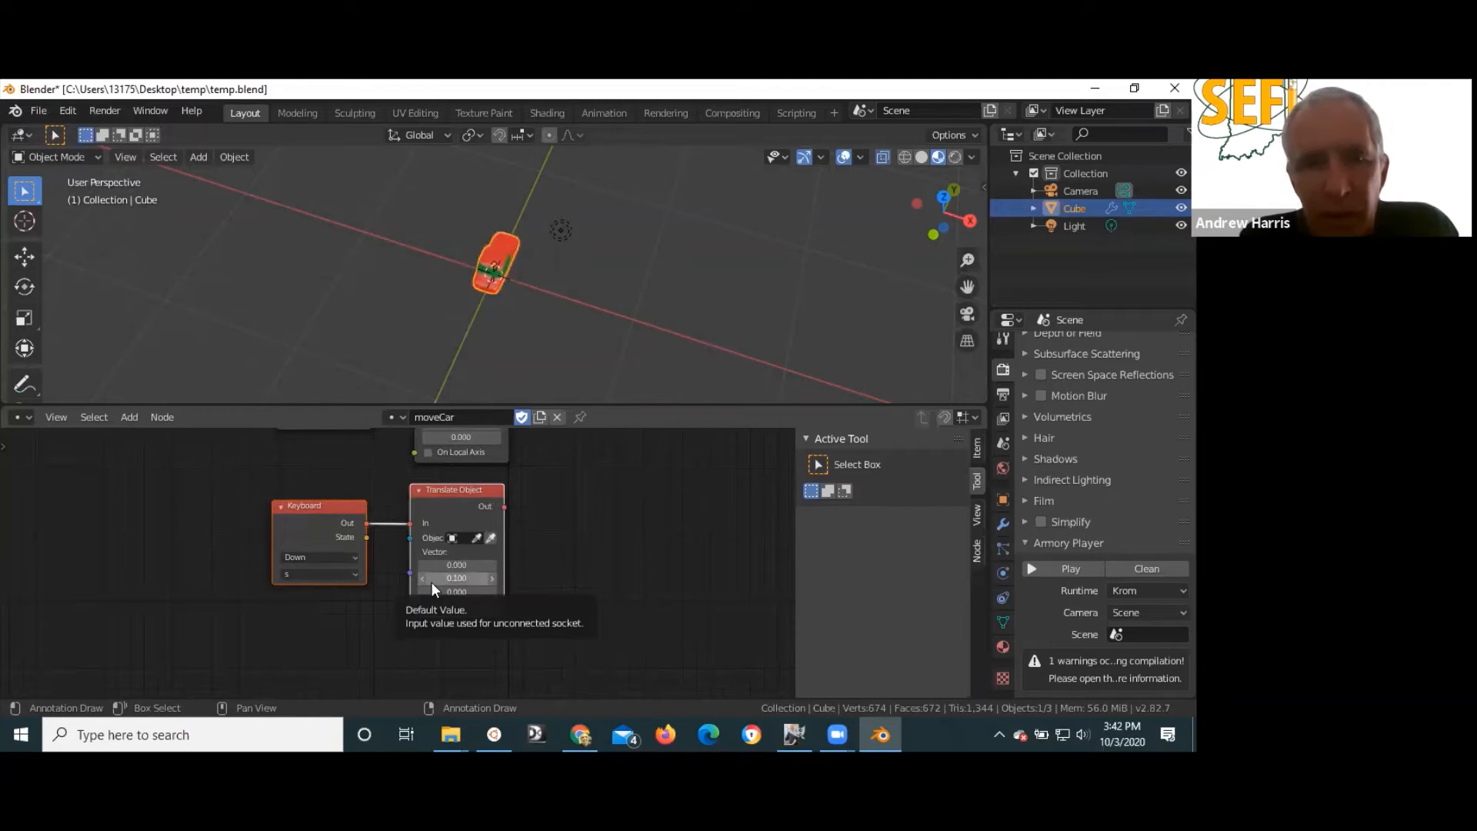
pyautogui.scroll(11, 431, 582)
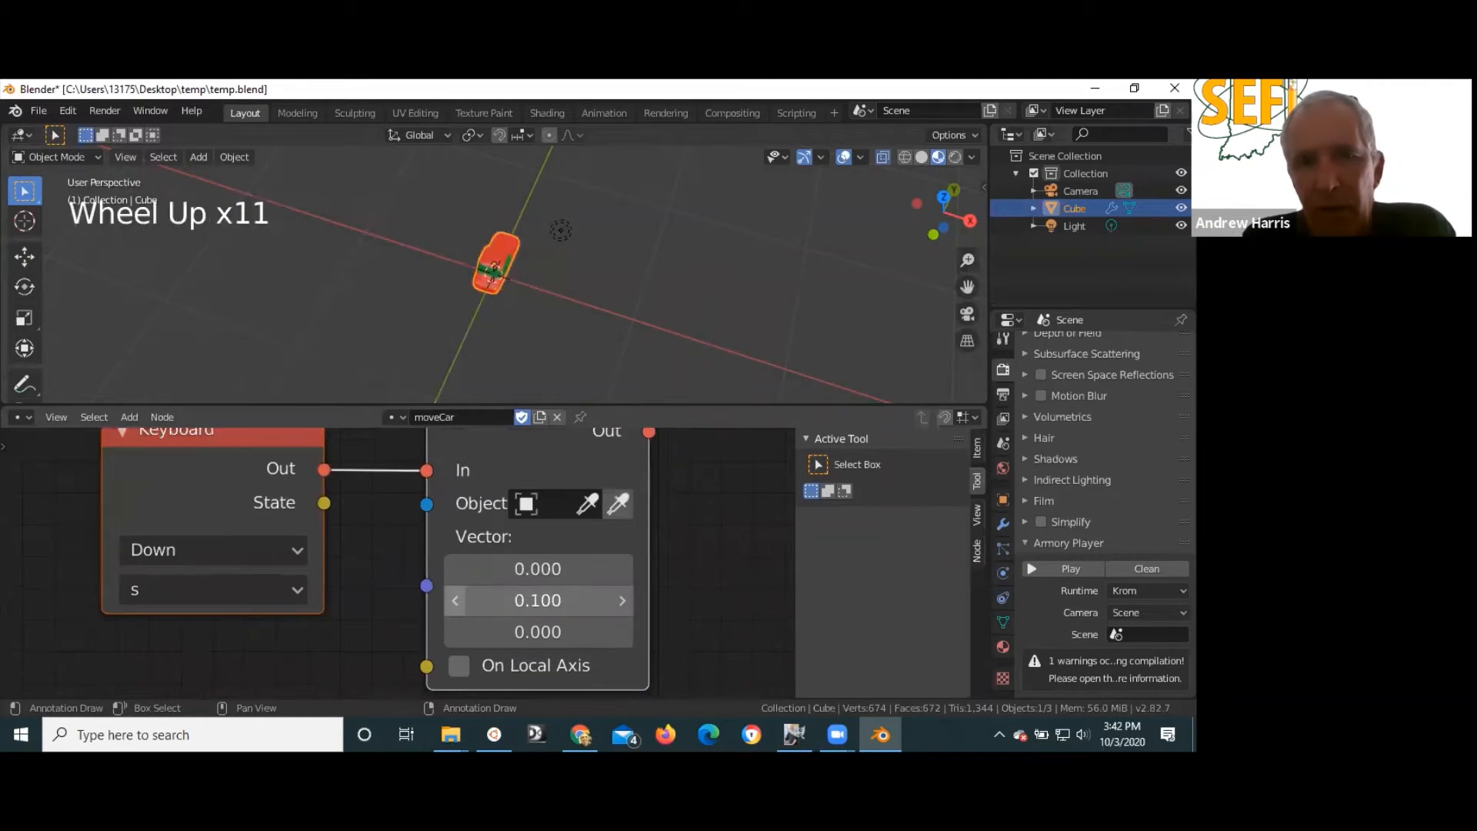
pyautogui.doubleClick(454, 600)
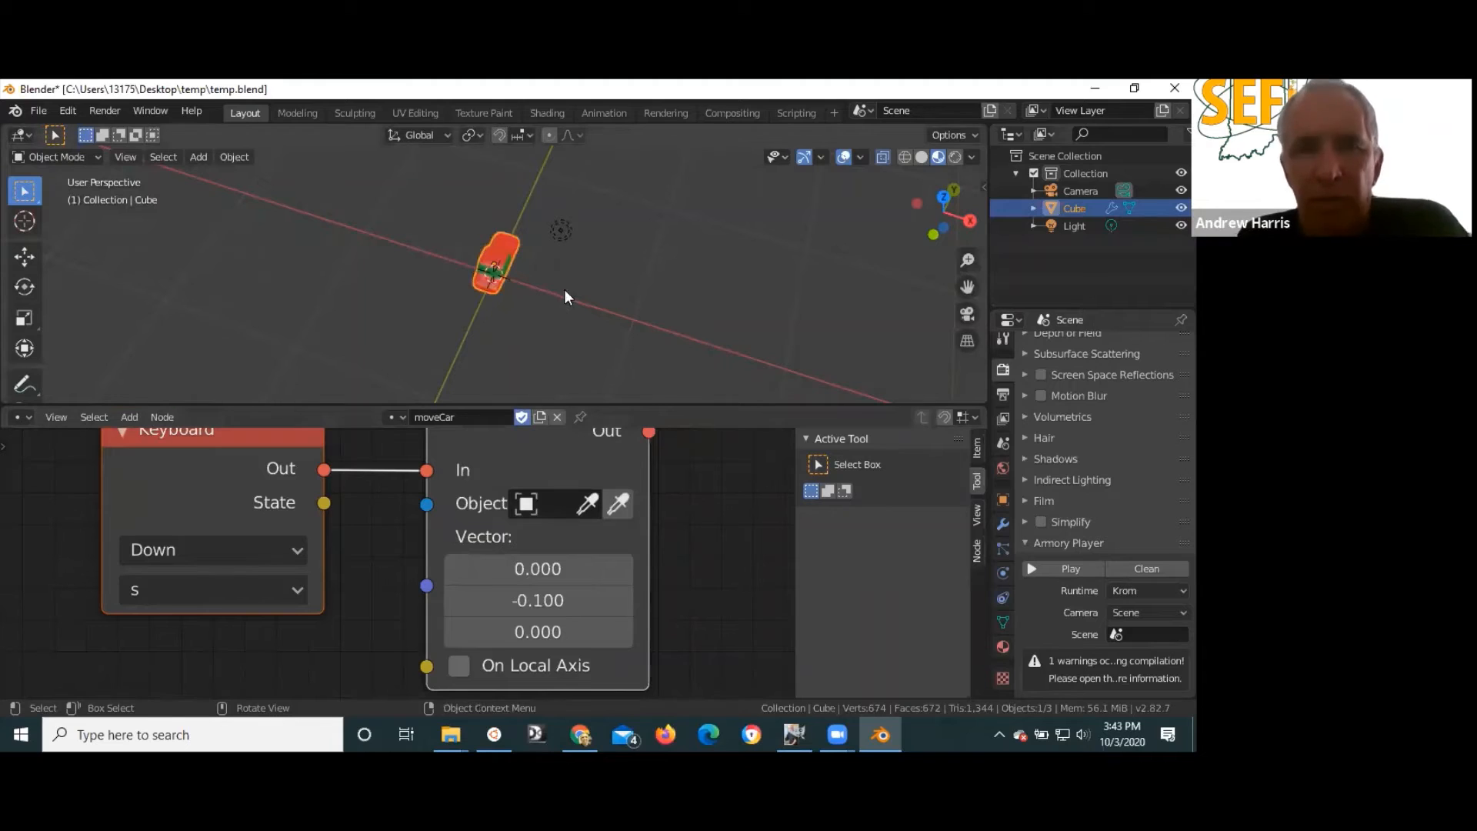
pyautogui.scroll(3, 551, 290)
pyautogui.scroll(-6, 547, 291)
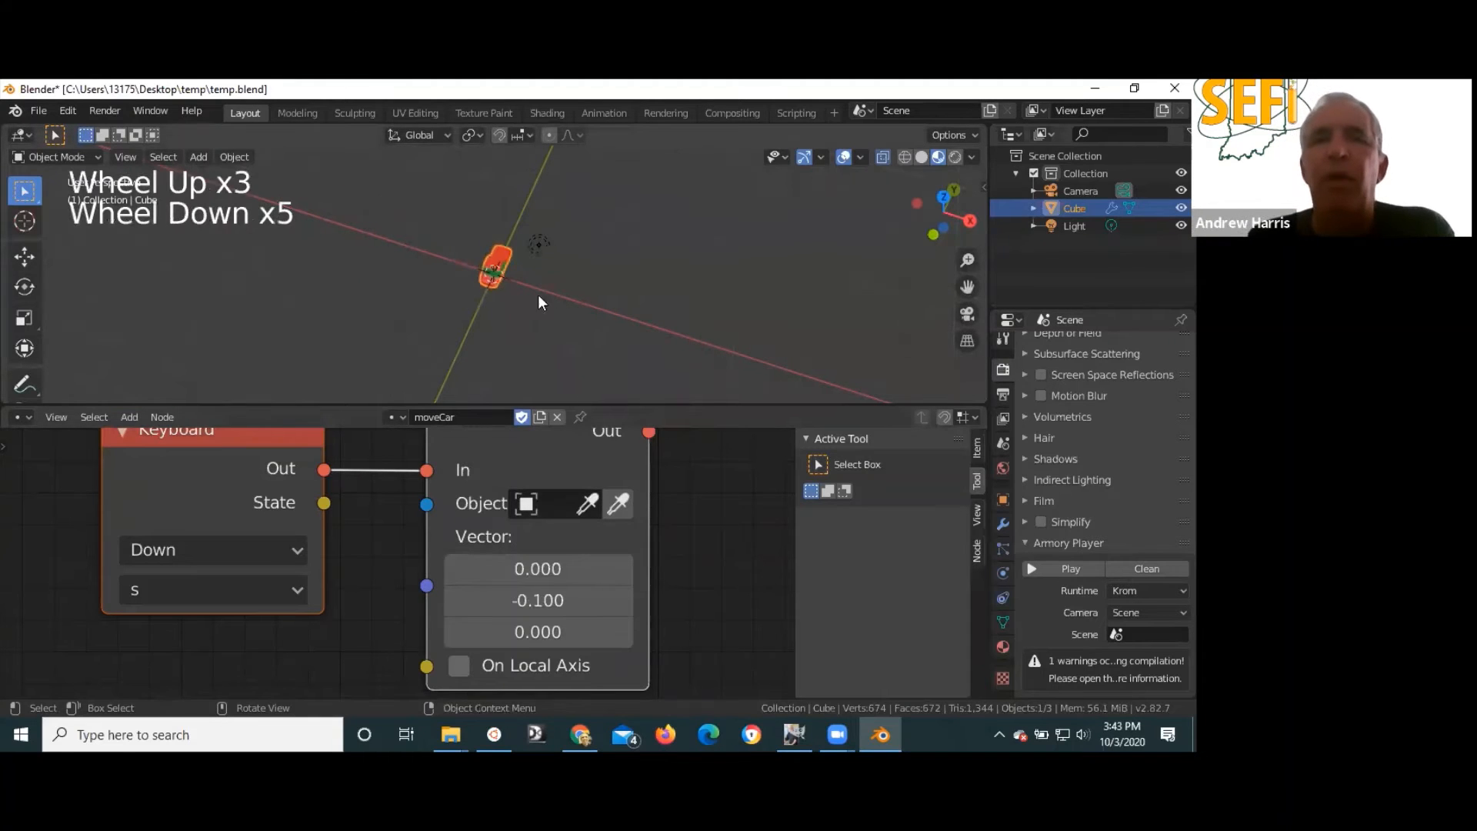
pyautogui.scroll(1, 472, 329)
pyautogui.scroll(1, 470, 331)
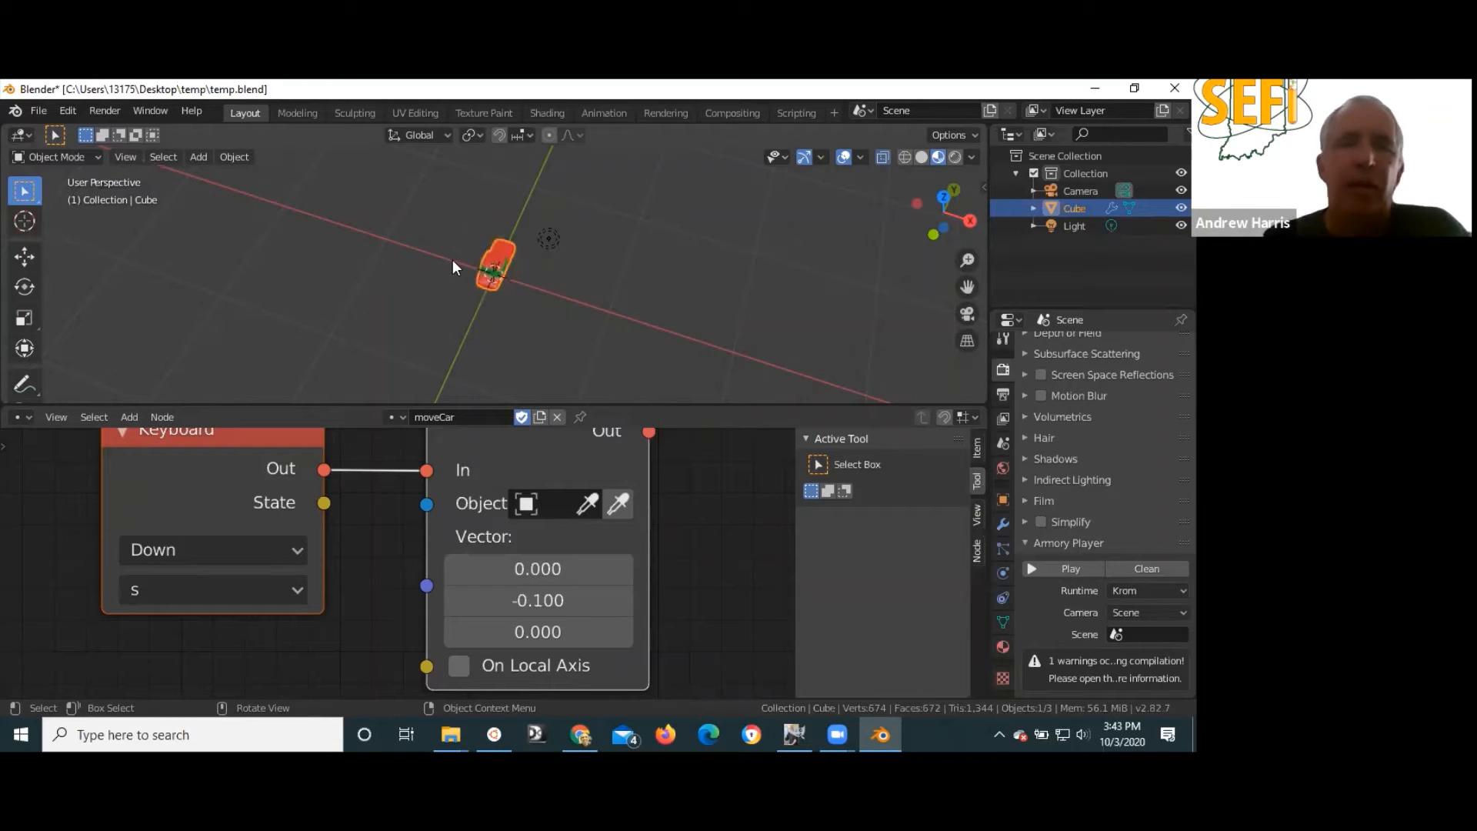
pyautogui.scroll(3, 450, 260)
pyautogui.scroll(-4, 450, 260)
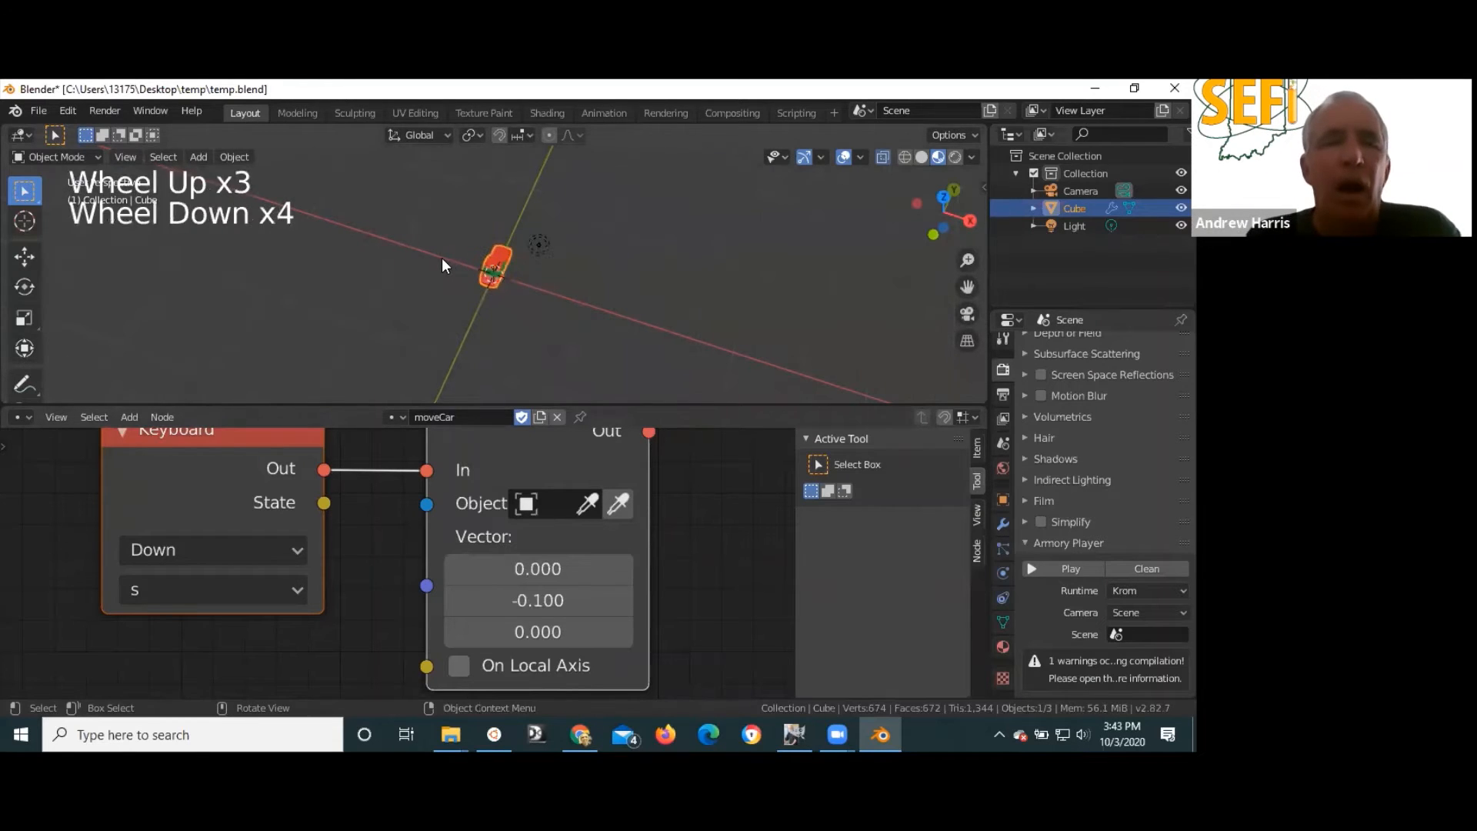
# - Play the scene in the Armory Player to test the forward and backward keys, and close the game window
pyautogui.moveTo(375, 583); pyautogui.dragTo(358, 506, button='middle')
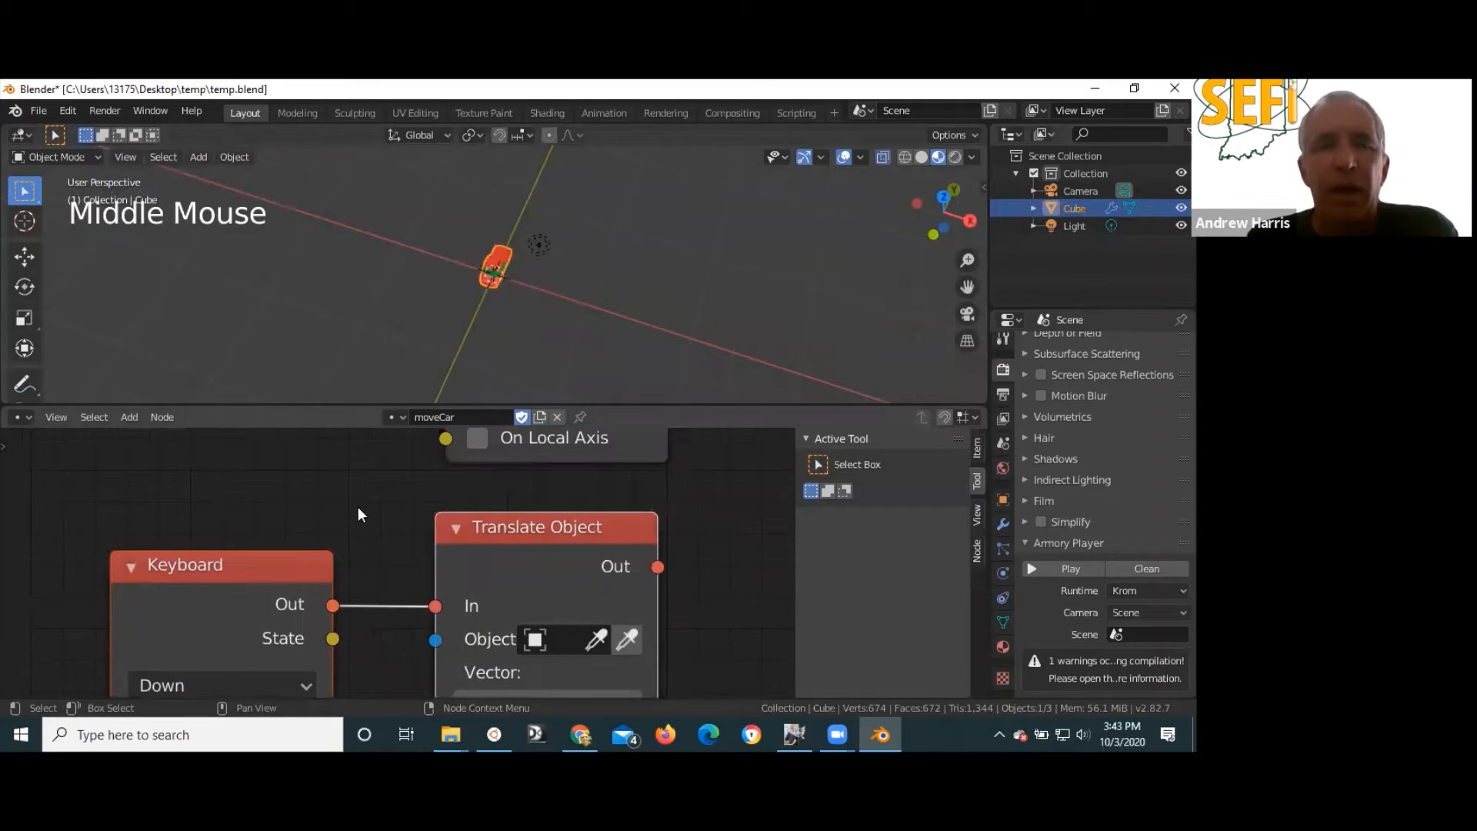
pyautogui.scroll(6, 356, 500)
pyautogui.scroll(-5, 355, 491)
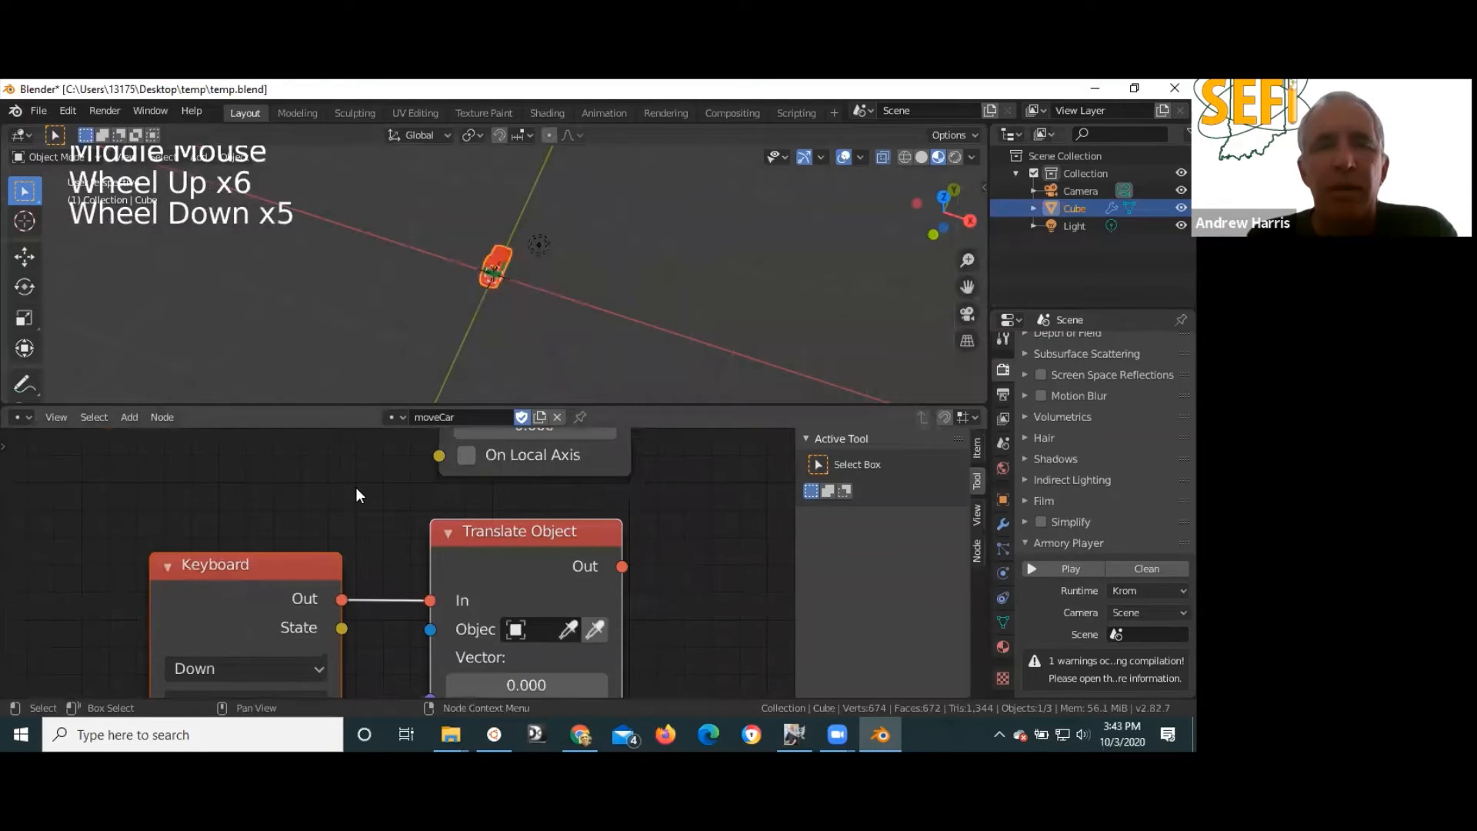
pyautogui.scroll(-11, 356, 487)
pyautogui.press('F5')
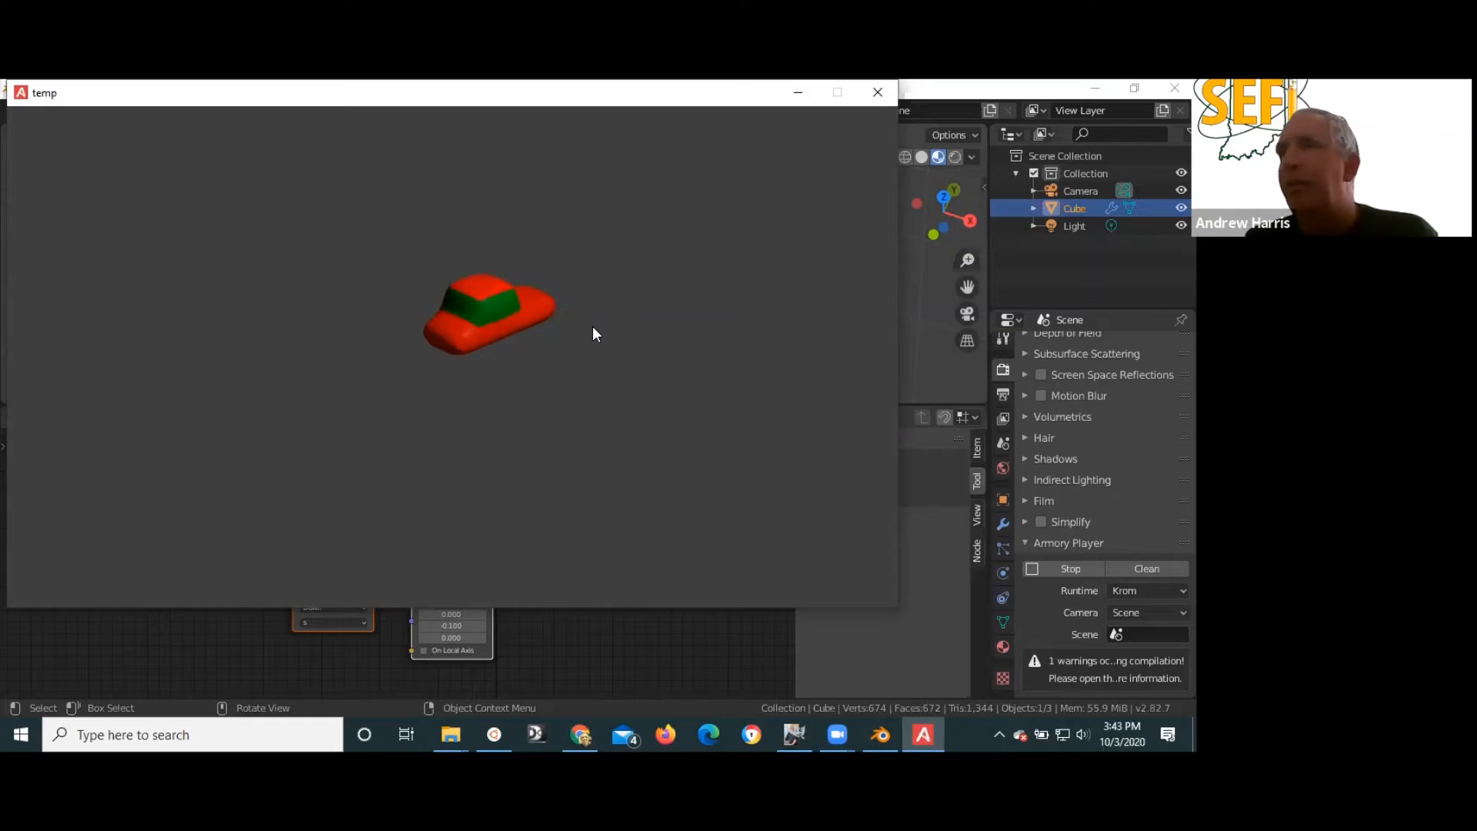
pyautogui.click(875, 93)
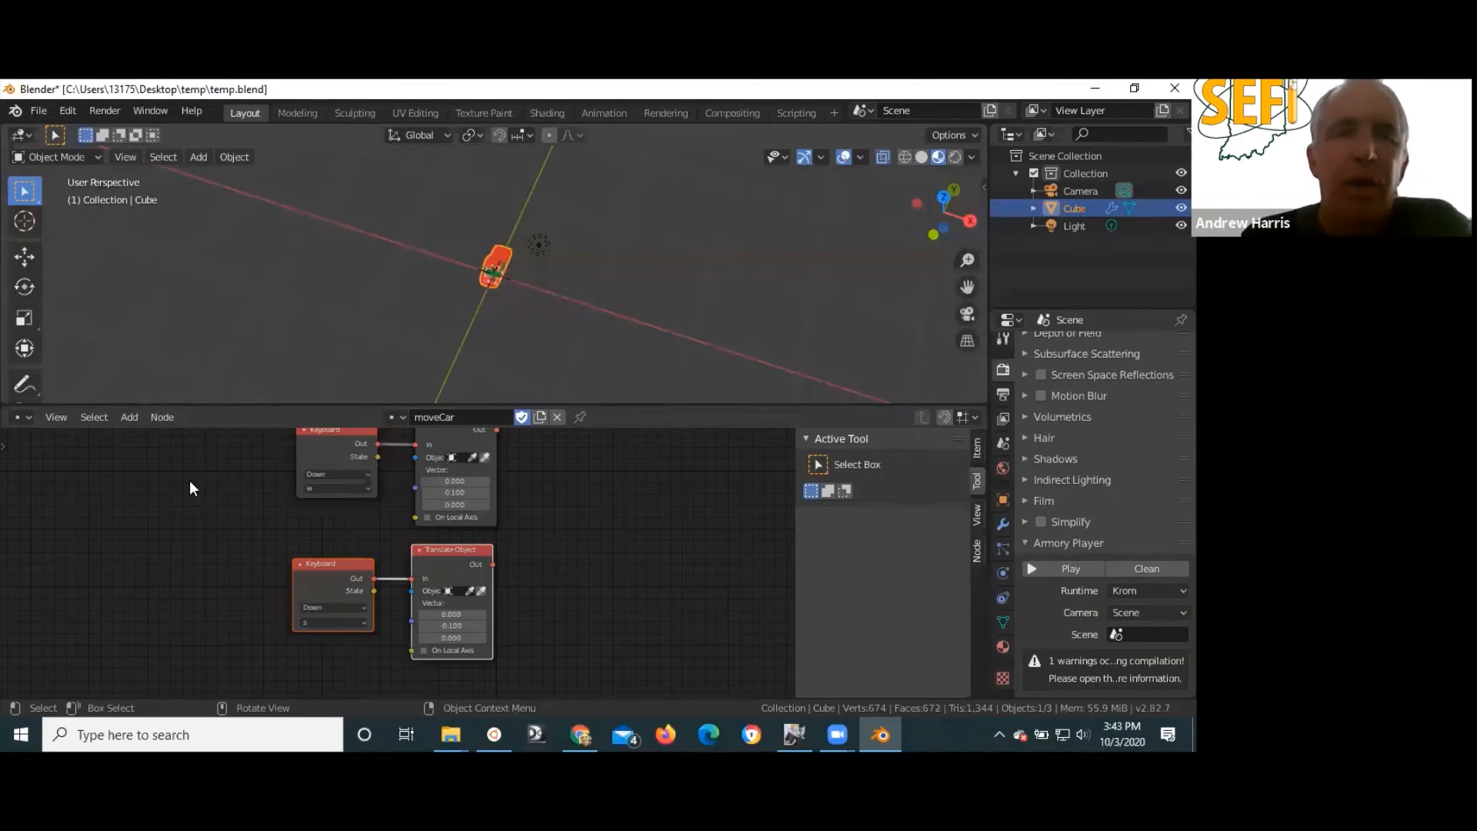
# - Duplicate the upper Keyboard node to the right of the Translate Object nodes and set the copy's key to a
pyautogui.scroll(2, 200, 478)
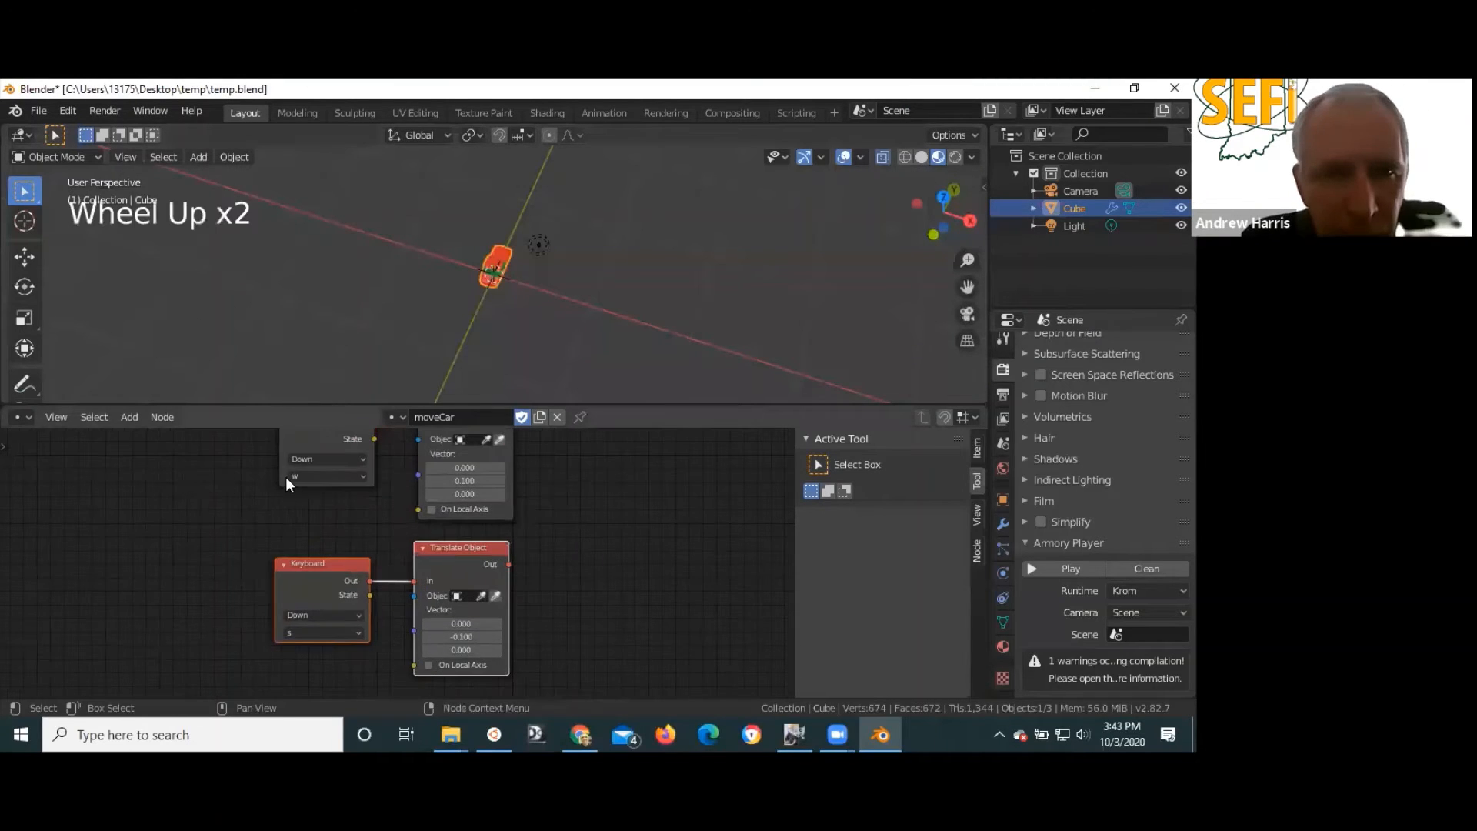
pyautogui.scroll(1, 285, 477)
pyautogui.scroll(-4, 356, 465)
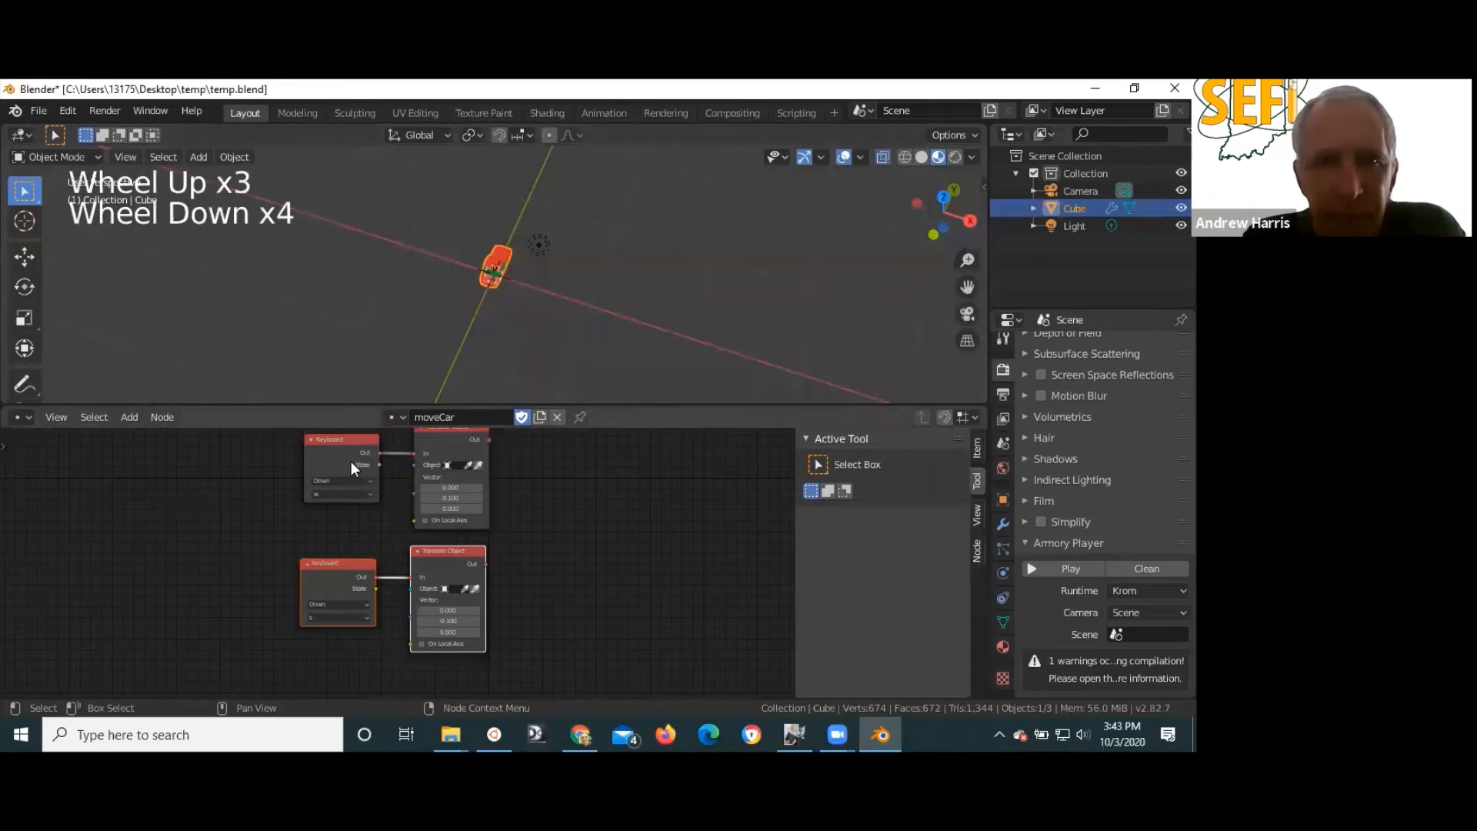
pyautogui.click(351, 460)
pyautogui.hotkey('shift', 'd')
pyautogui.click(552, 455)
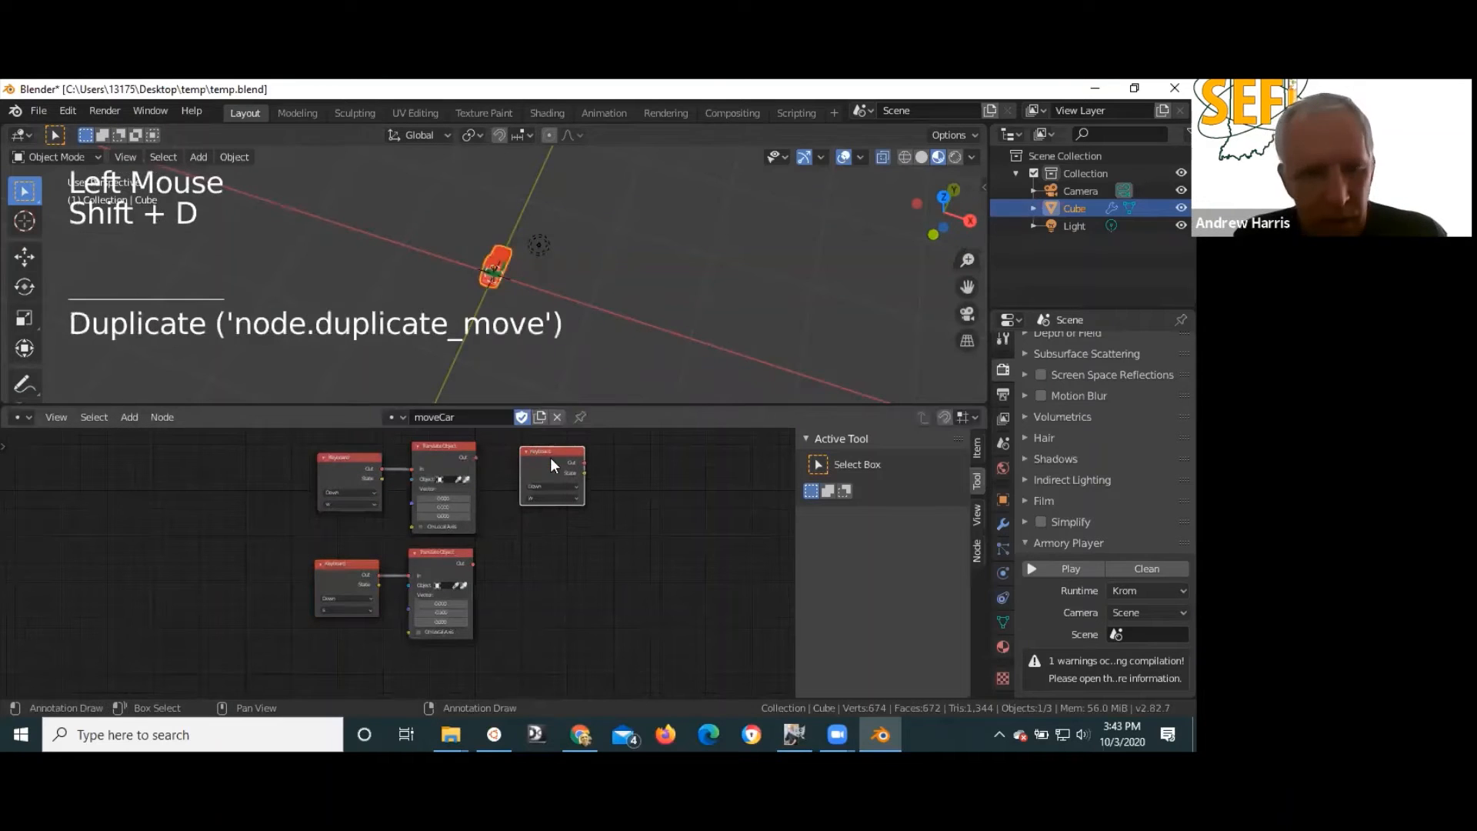
pyautogui.click(551, 498)
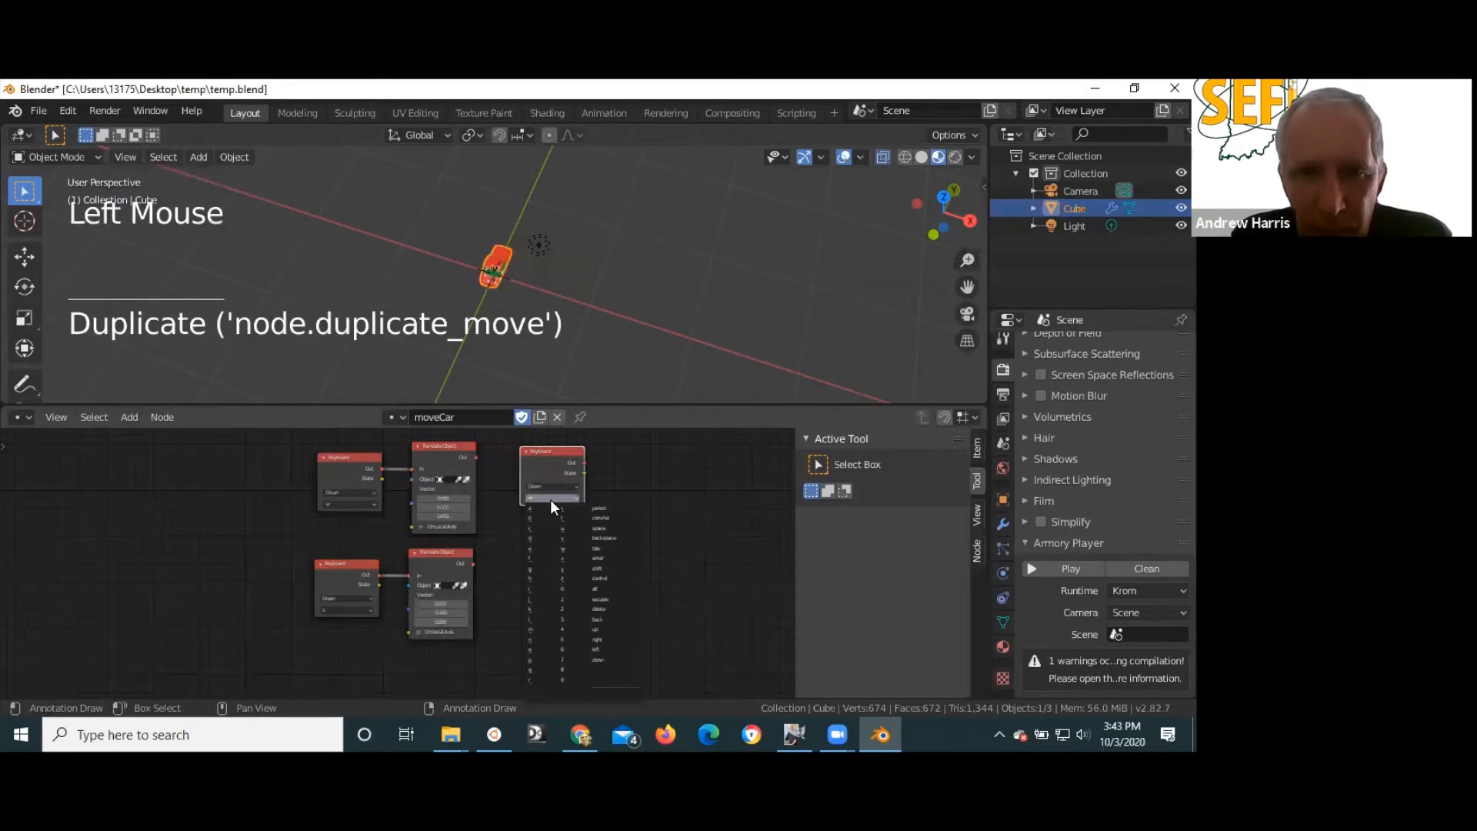
pyautogui.click(602, 479)
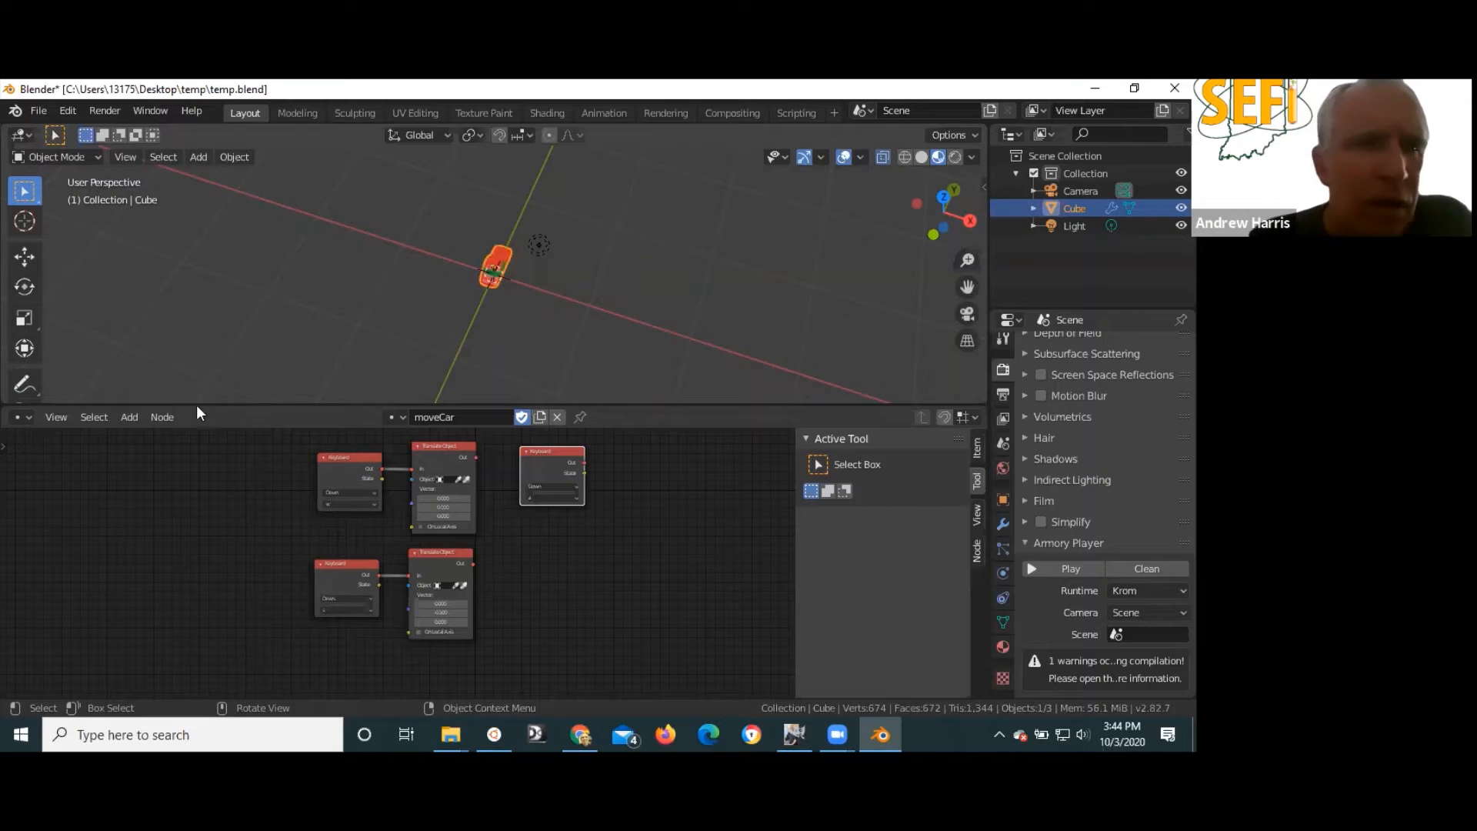
# - Add a Rotate Object node beside the new Keyboard node and link the Keyboard's Out to its In
pyautogui.click(130, 416)
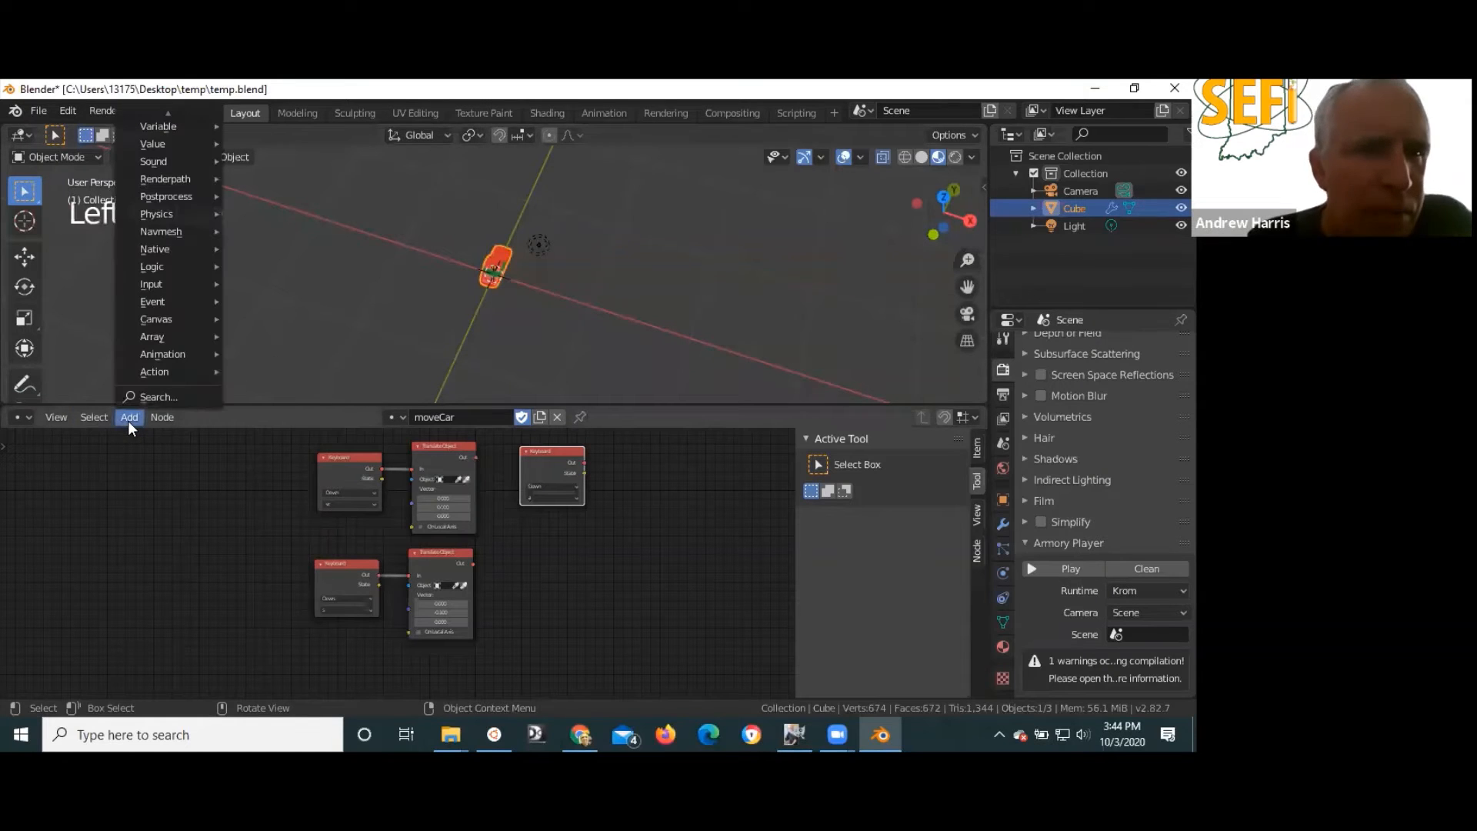
pyautogui.moveTo(149, 376)
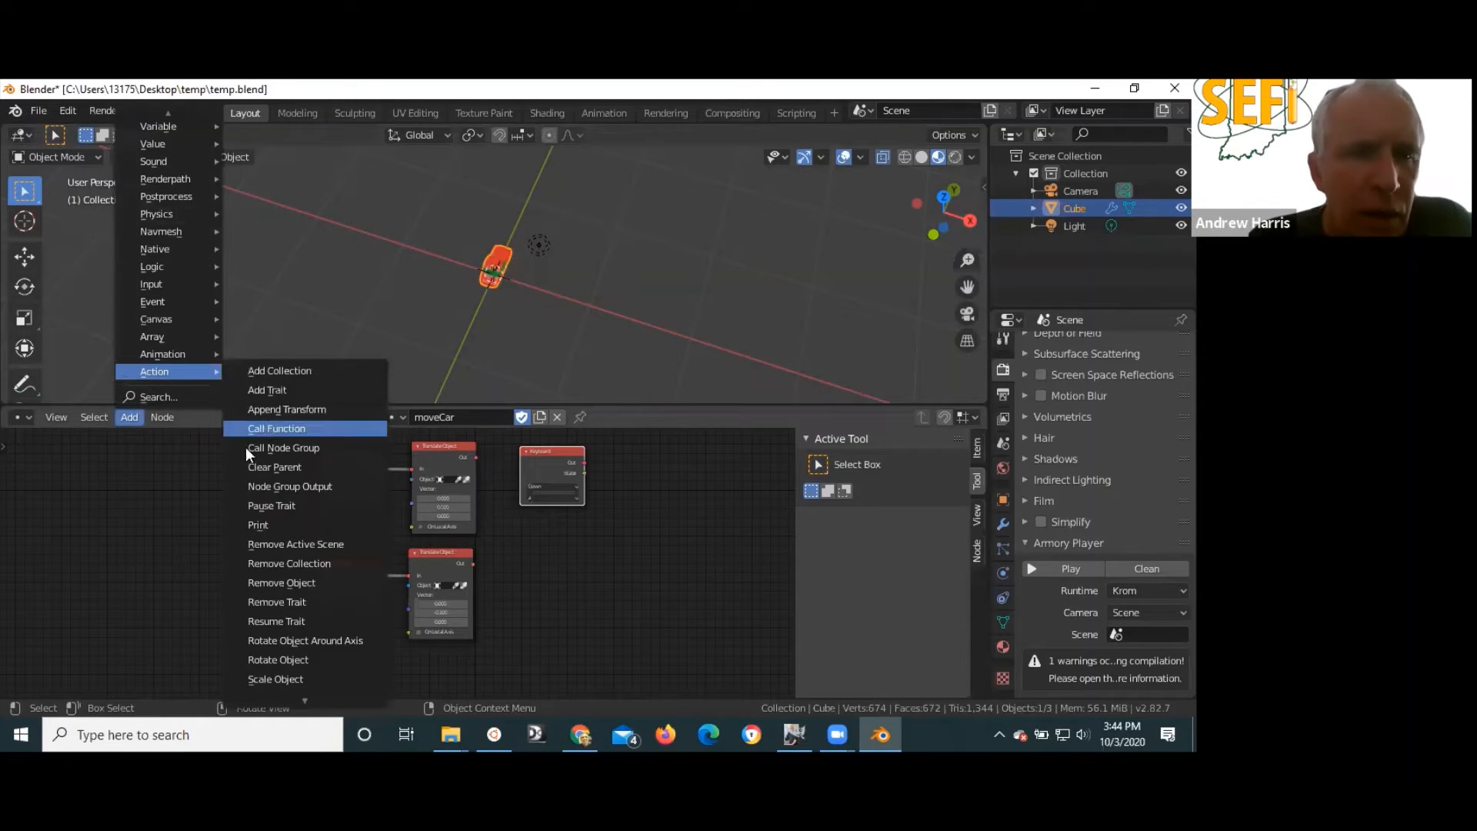
pyautogui.click(295, 660)
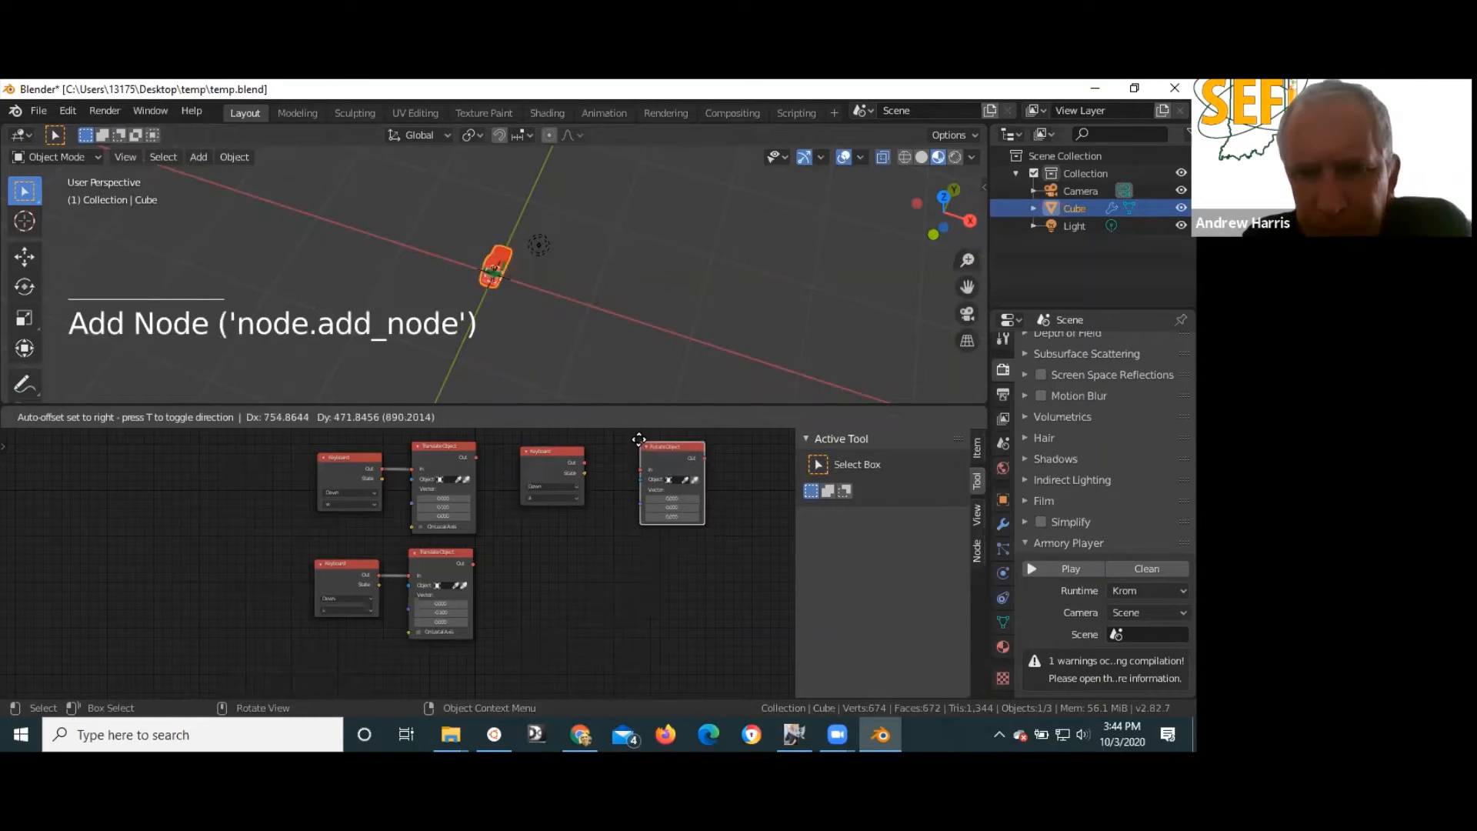
pyautogui.click(629, 440)
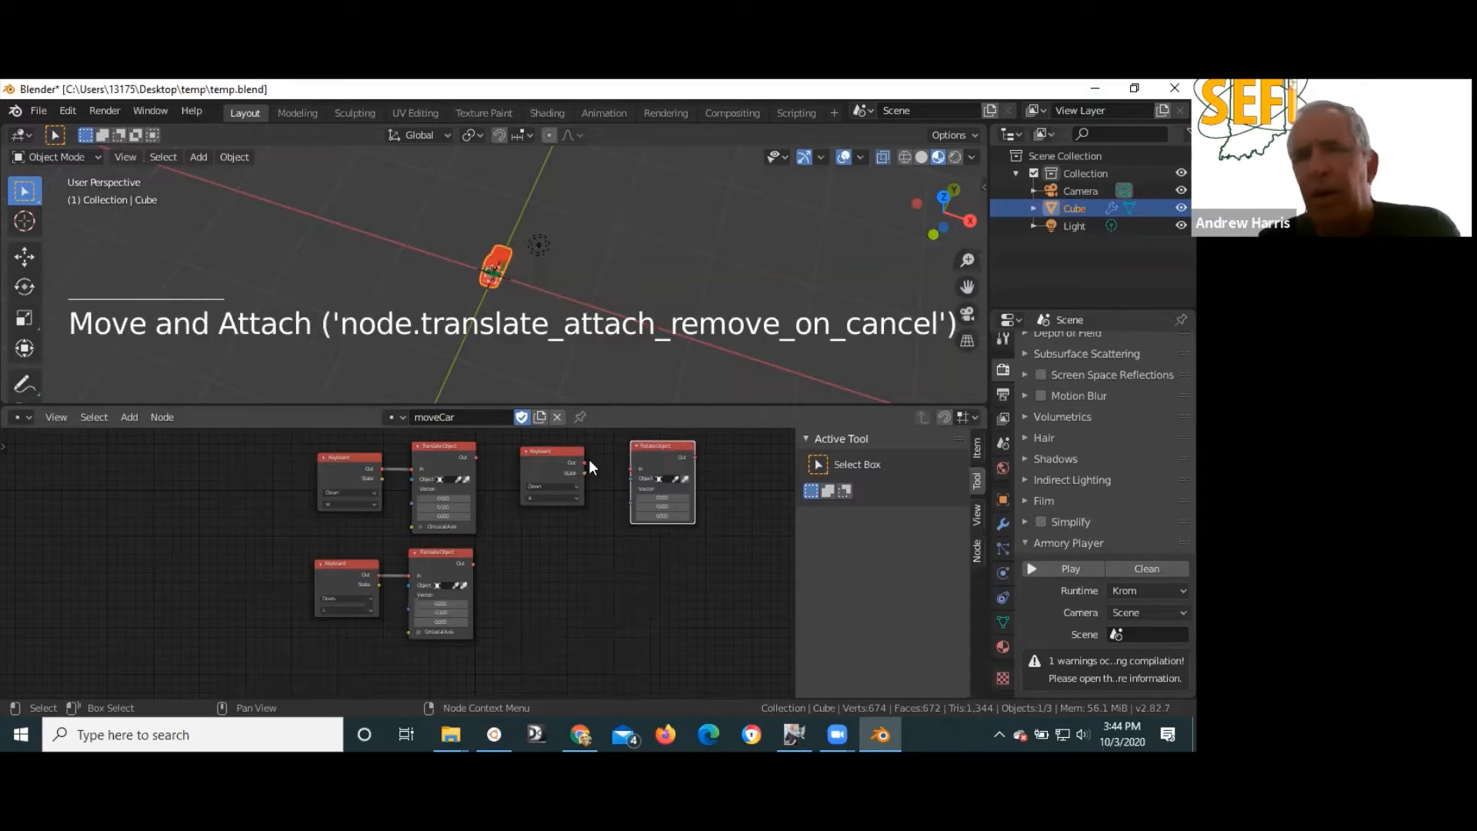
pyautogui.moveTo(584, 461); pyautogui.dragTo(633, 469)
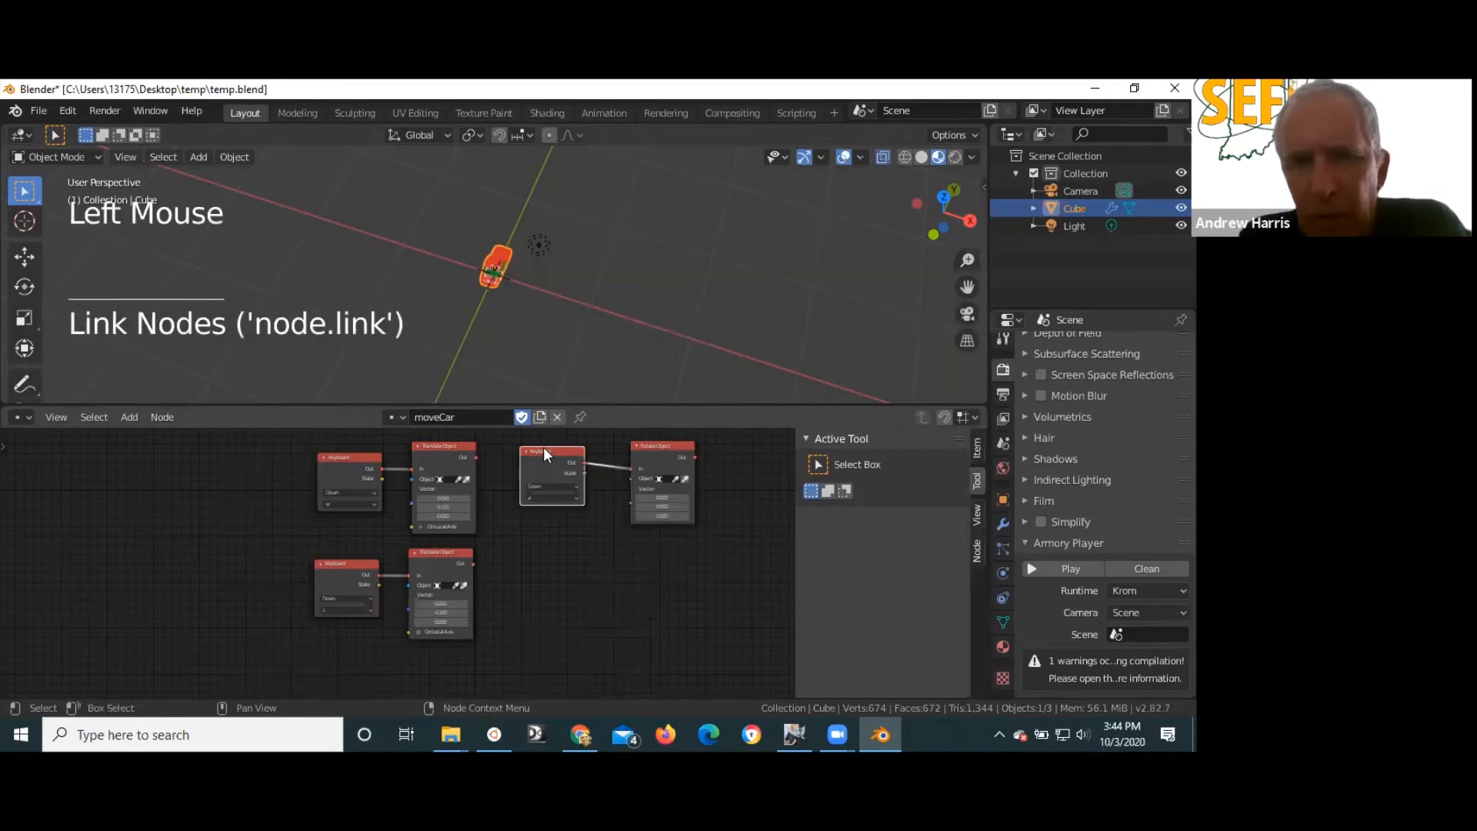
pyautogui.moveTo(547, 447); pyautogui.dragTo(543, 453)
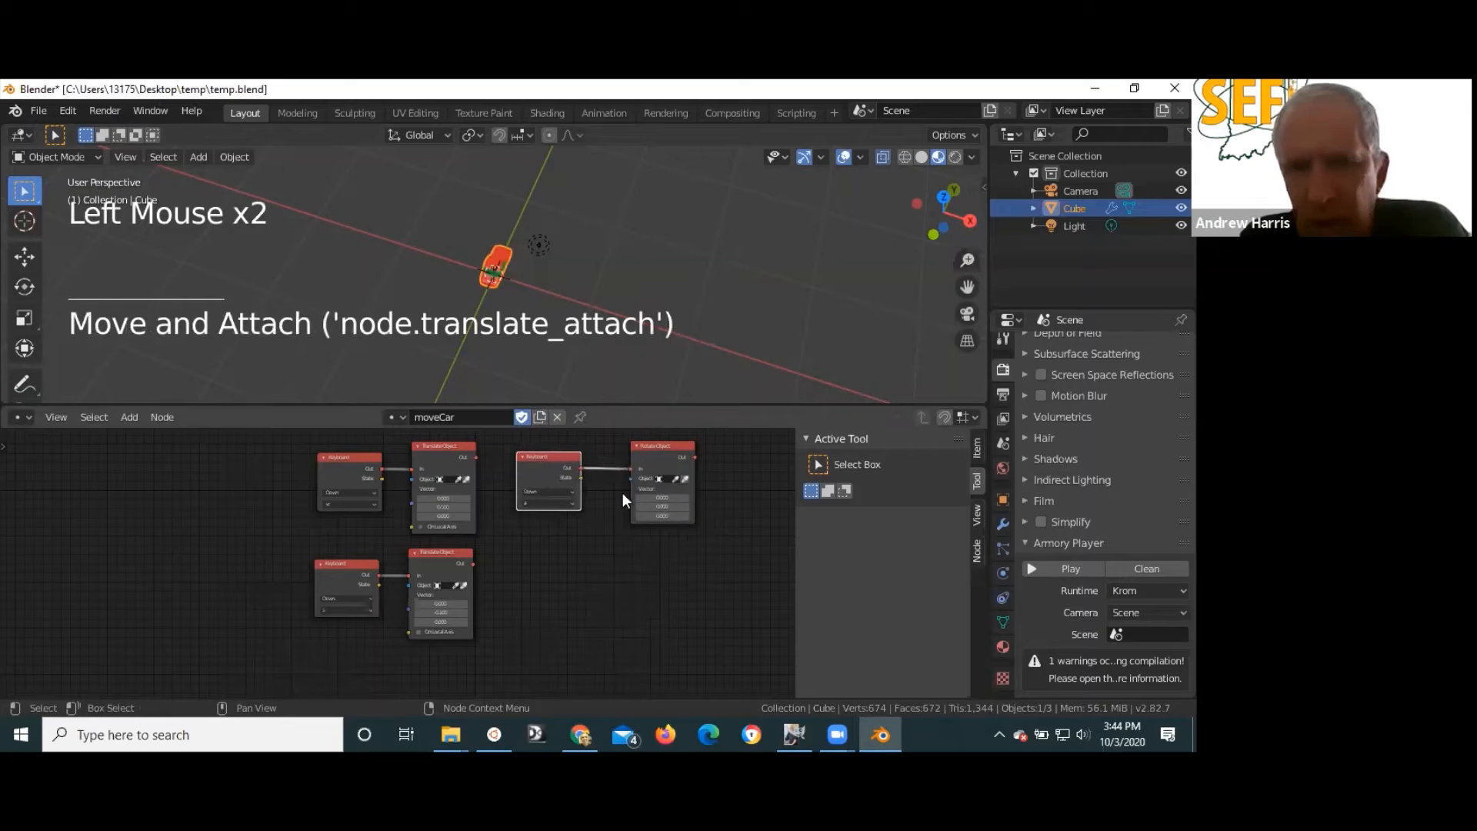
# - Set the Rotate Object node's Z vector value to -0.1, keeping its Y value at 0
pyautogui.scroll(6, 682, 510)
pyautogui.moveTo(659, 544); pyautogui.dragTo(463, 639, button='middle')
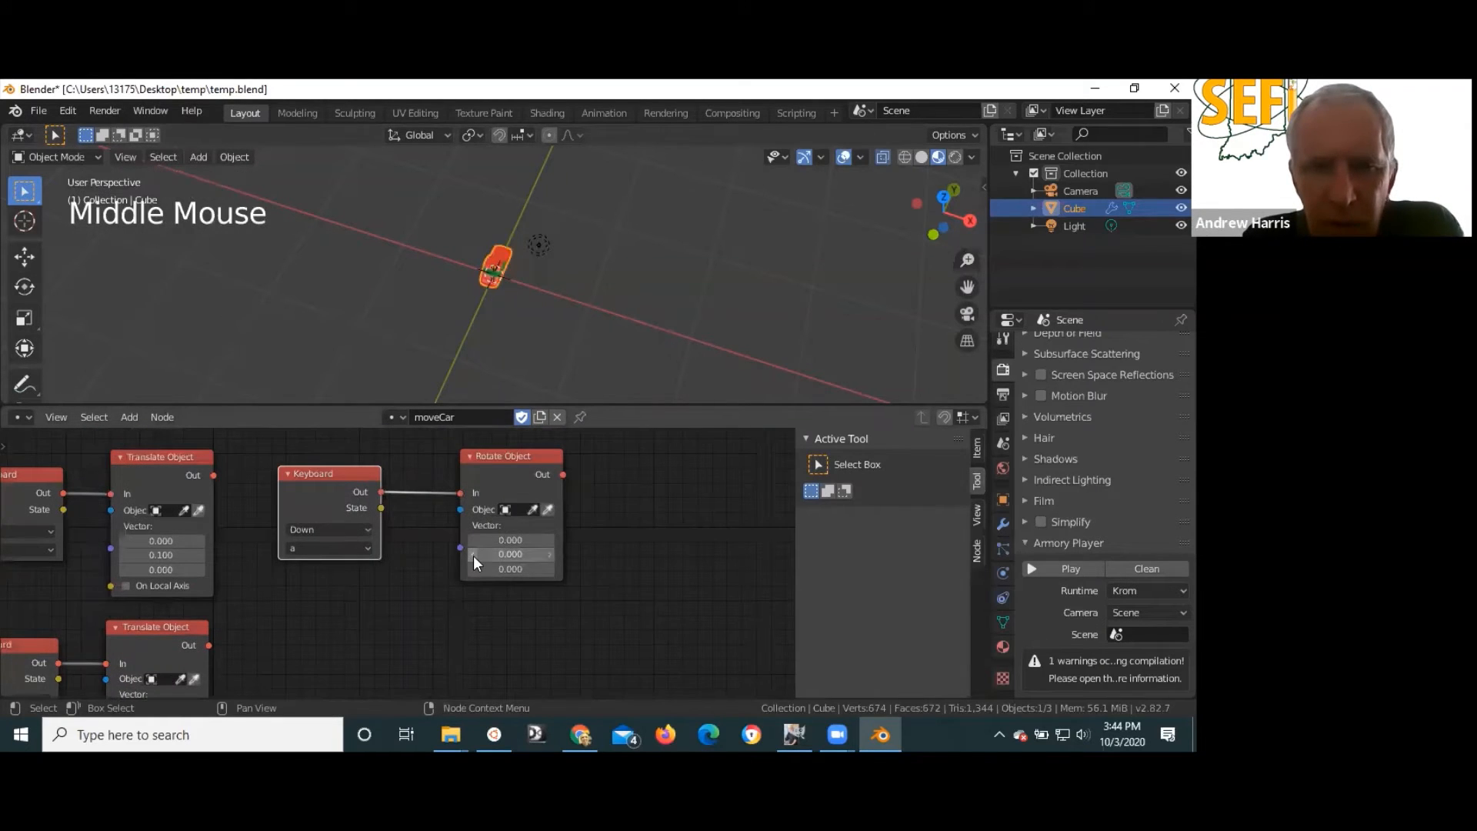
pyautogui.click(474, 555)
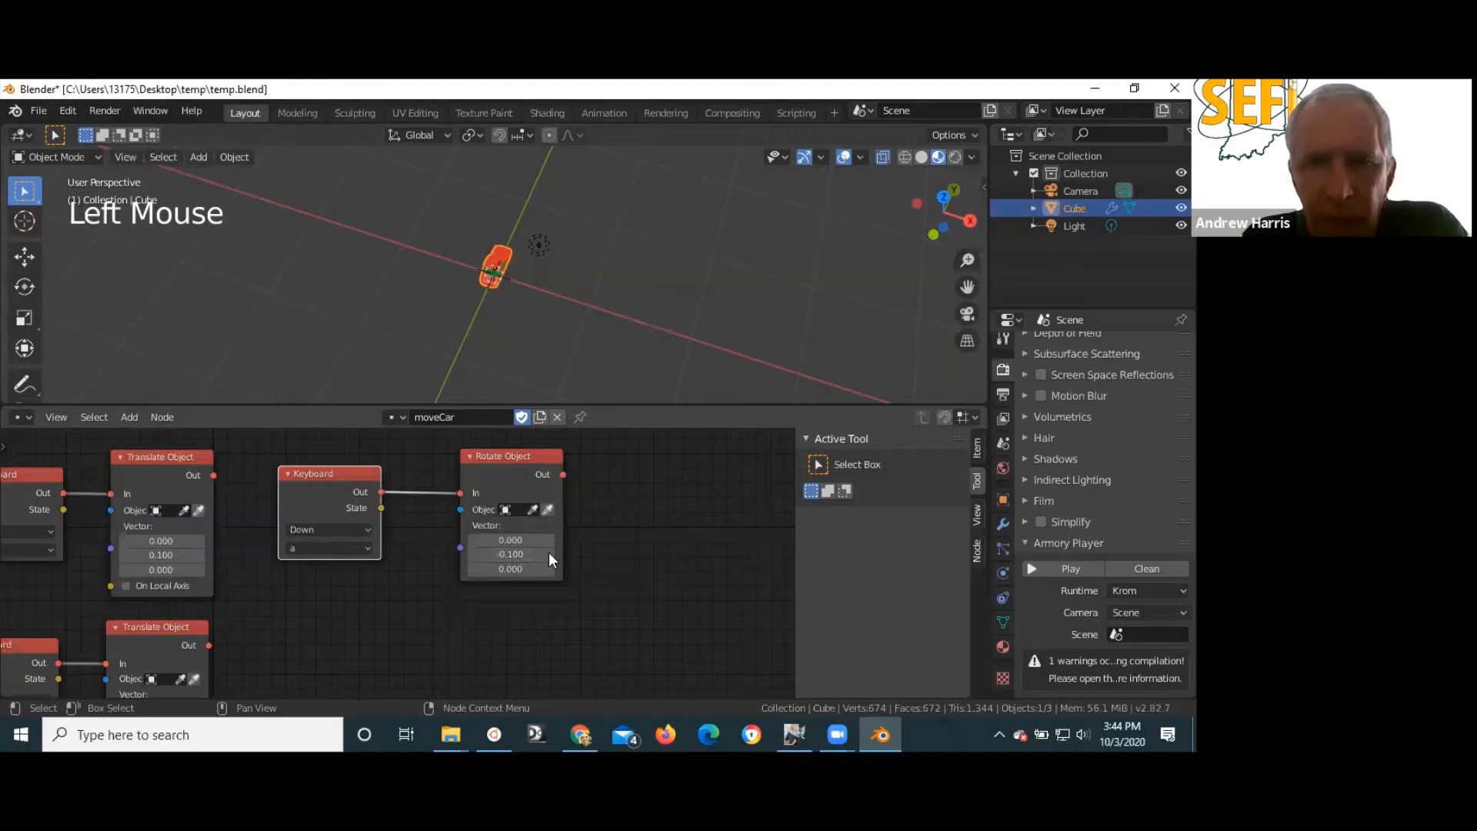
pyautogui.click(490, 277)
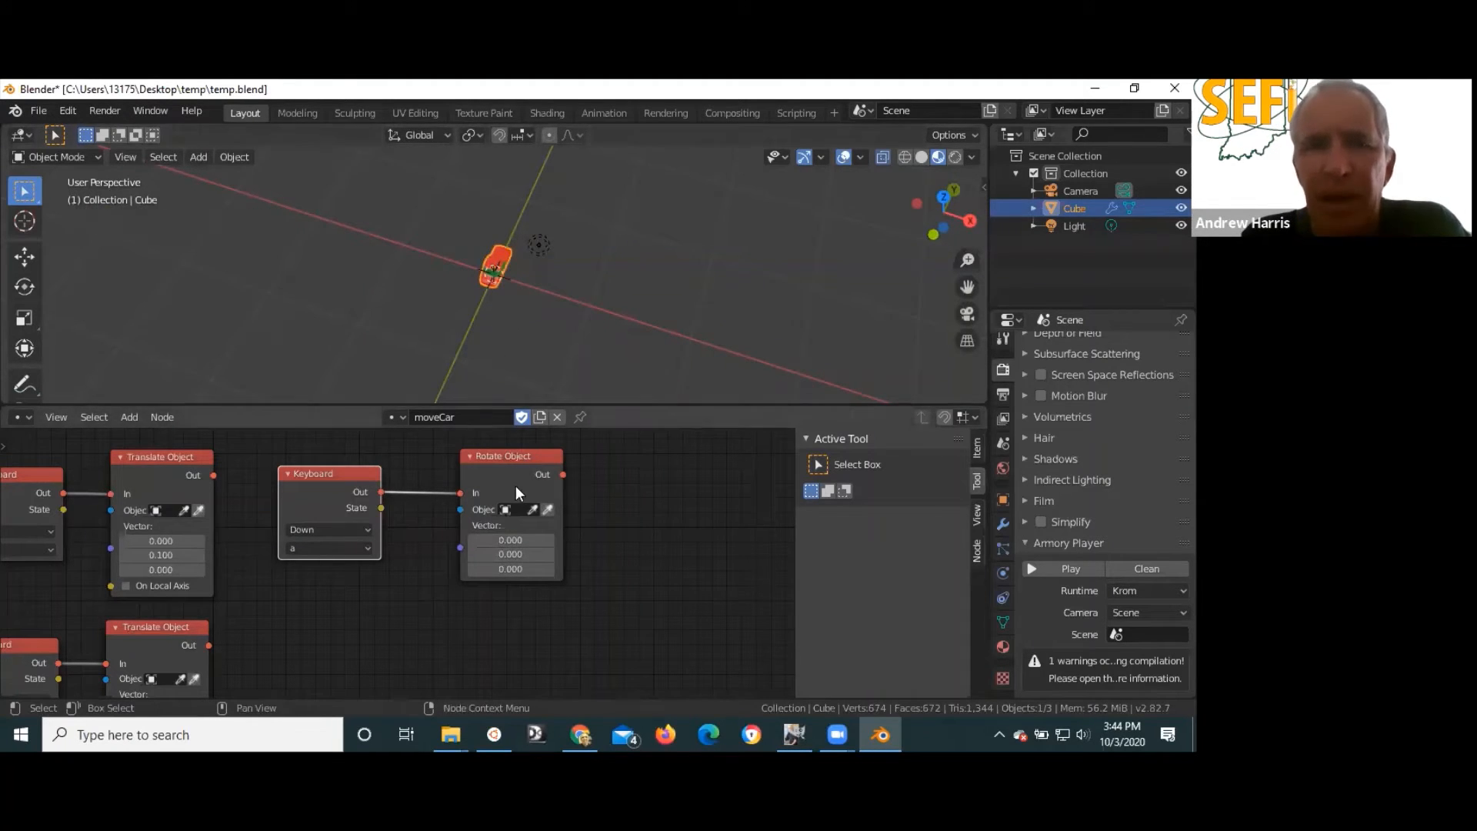
pyautogui.click(474, 569)
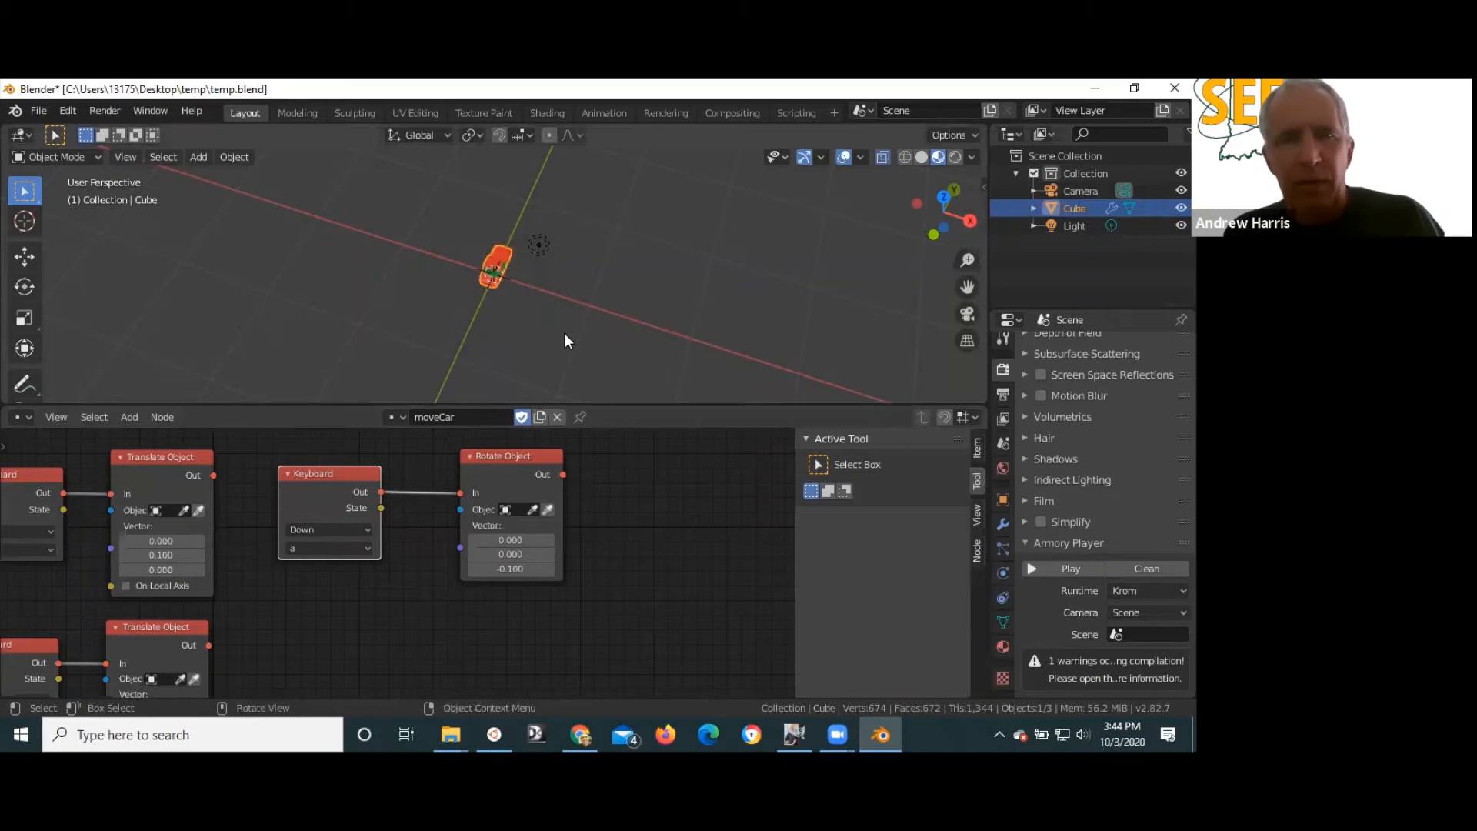
# - Play the scene in the Armory Player to test driving and turning the car, and close the game window
pyautogui.press('F5')
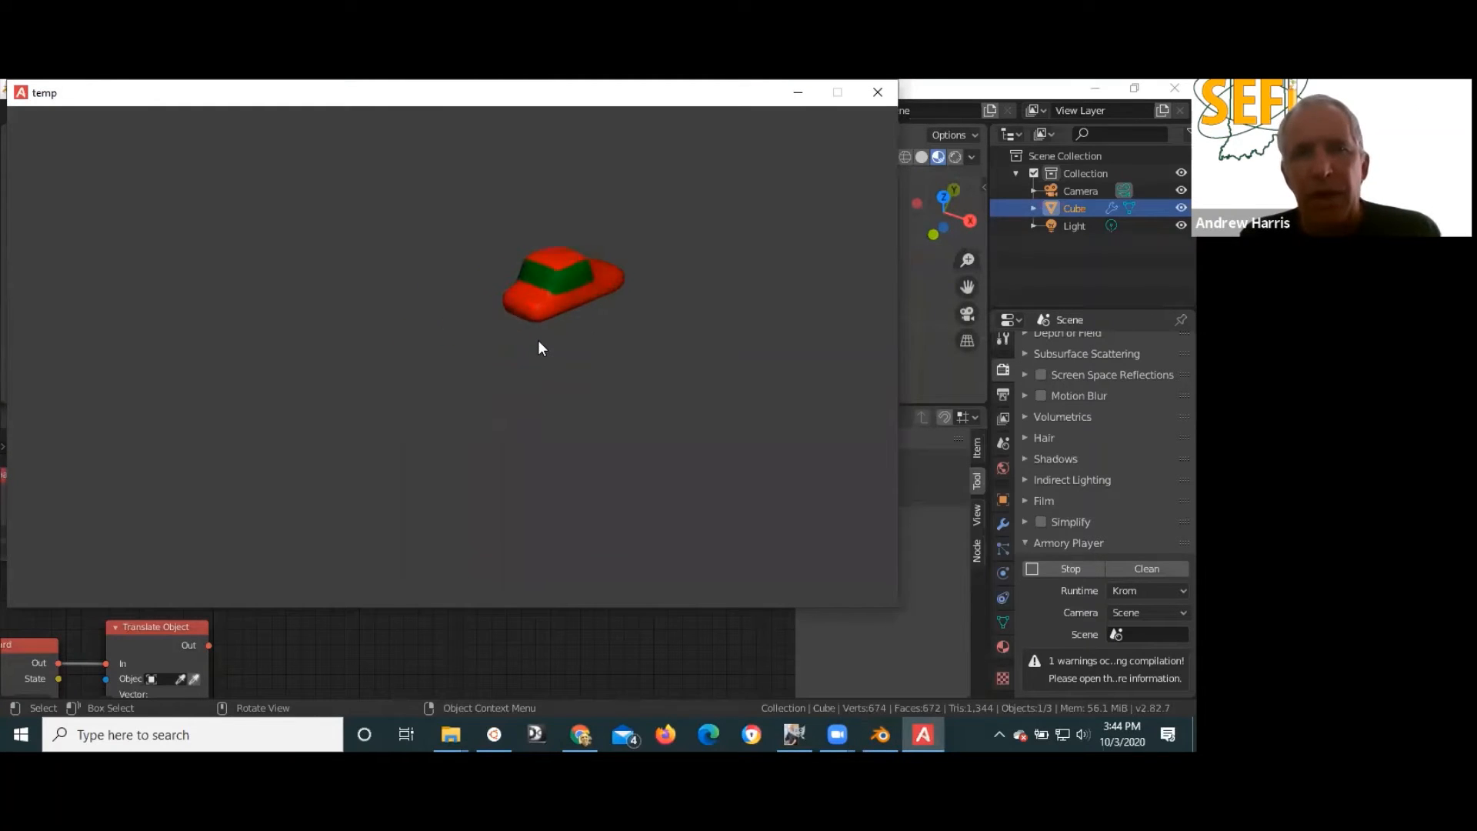
pyautogui.press('Down')
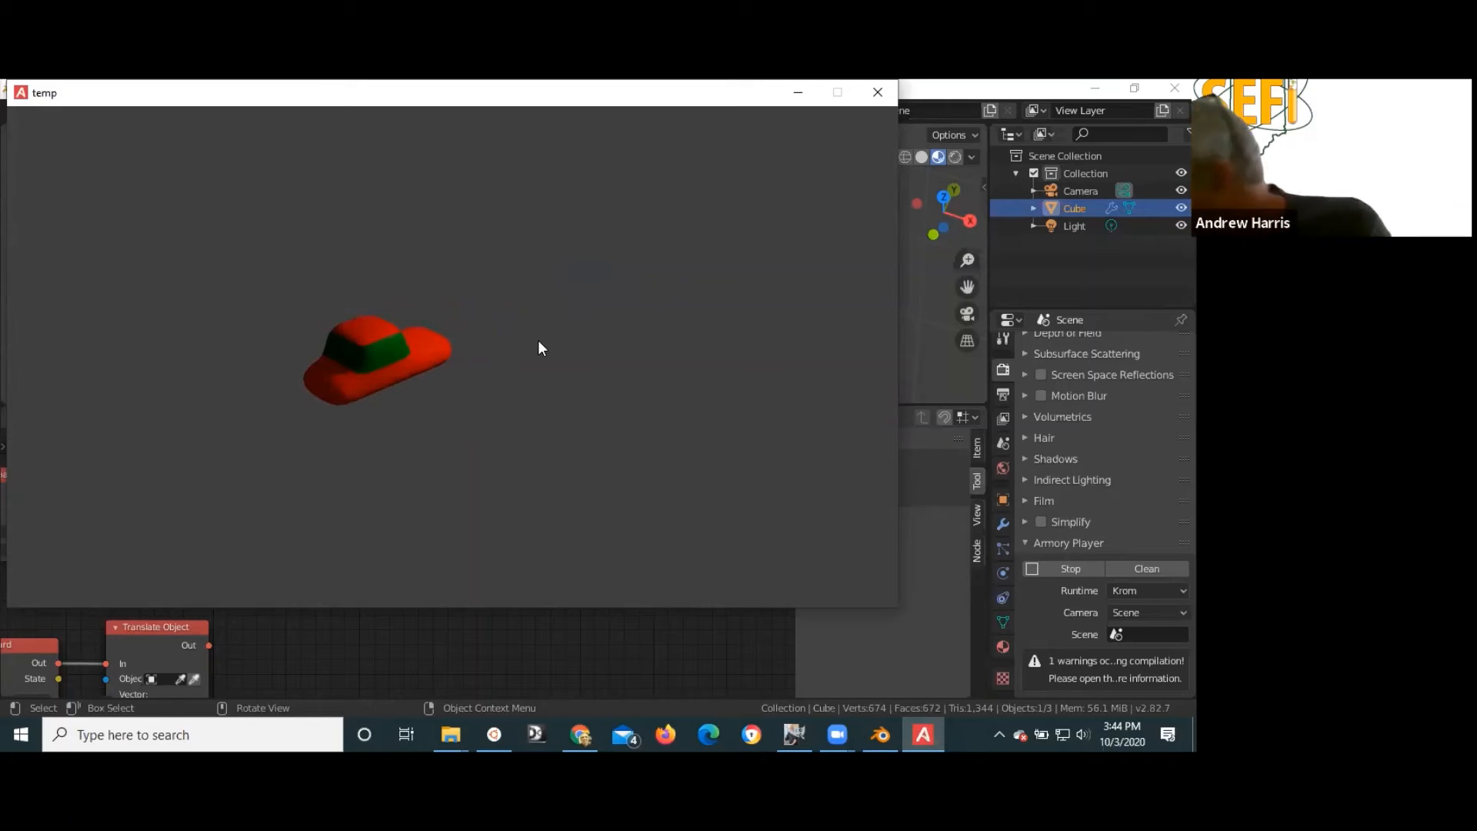
pyautogui.press('Up')
pyautogui.press('Down')
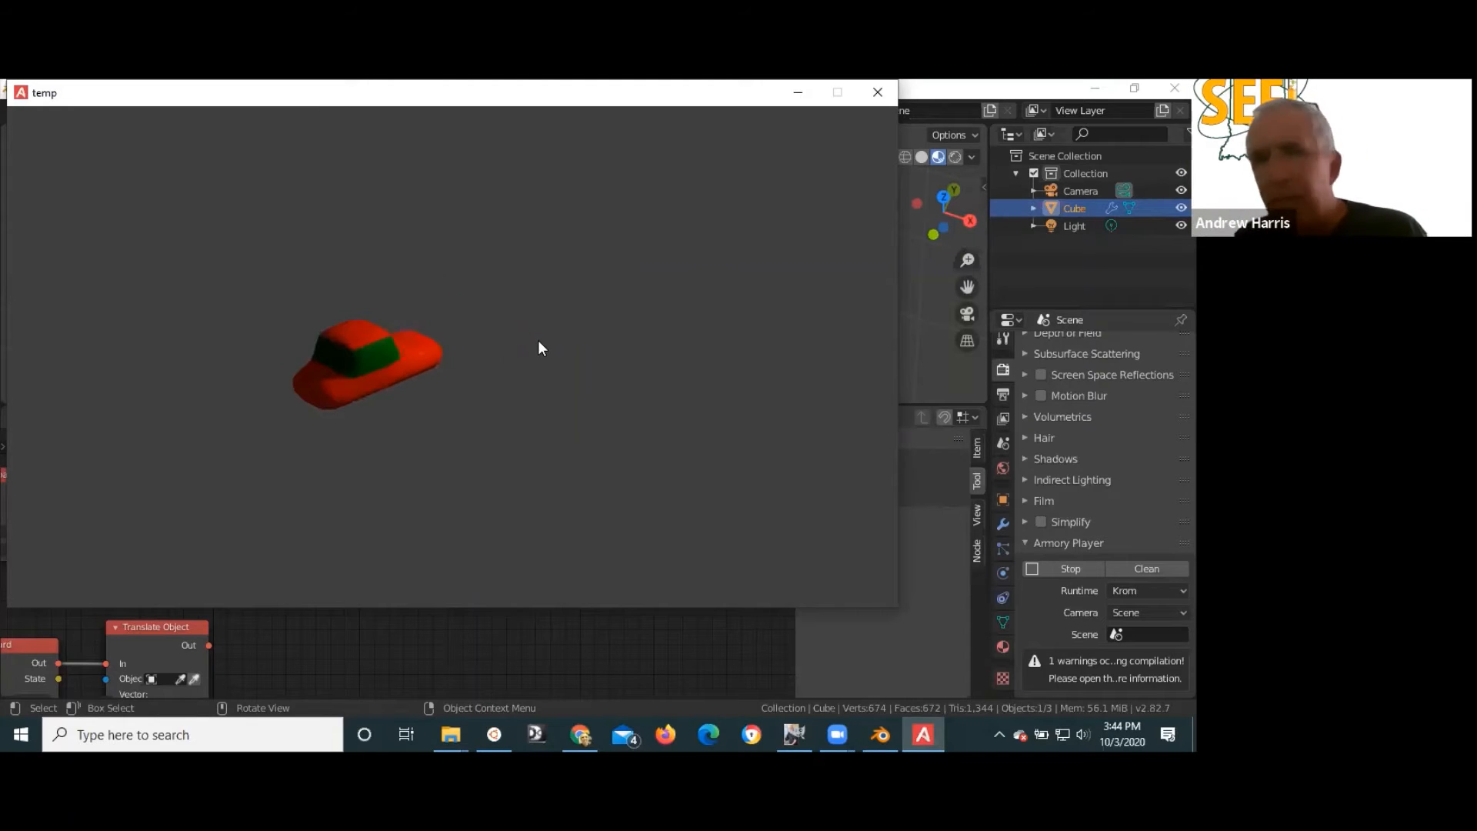
pyautogui.press('Down')
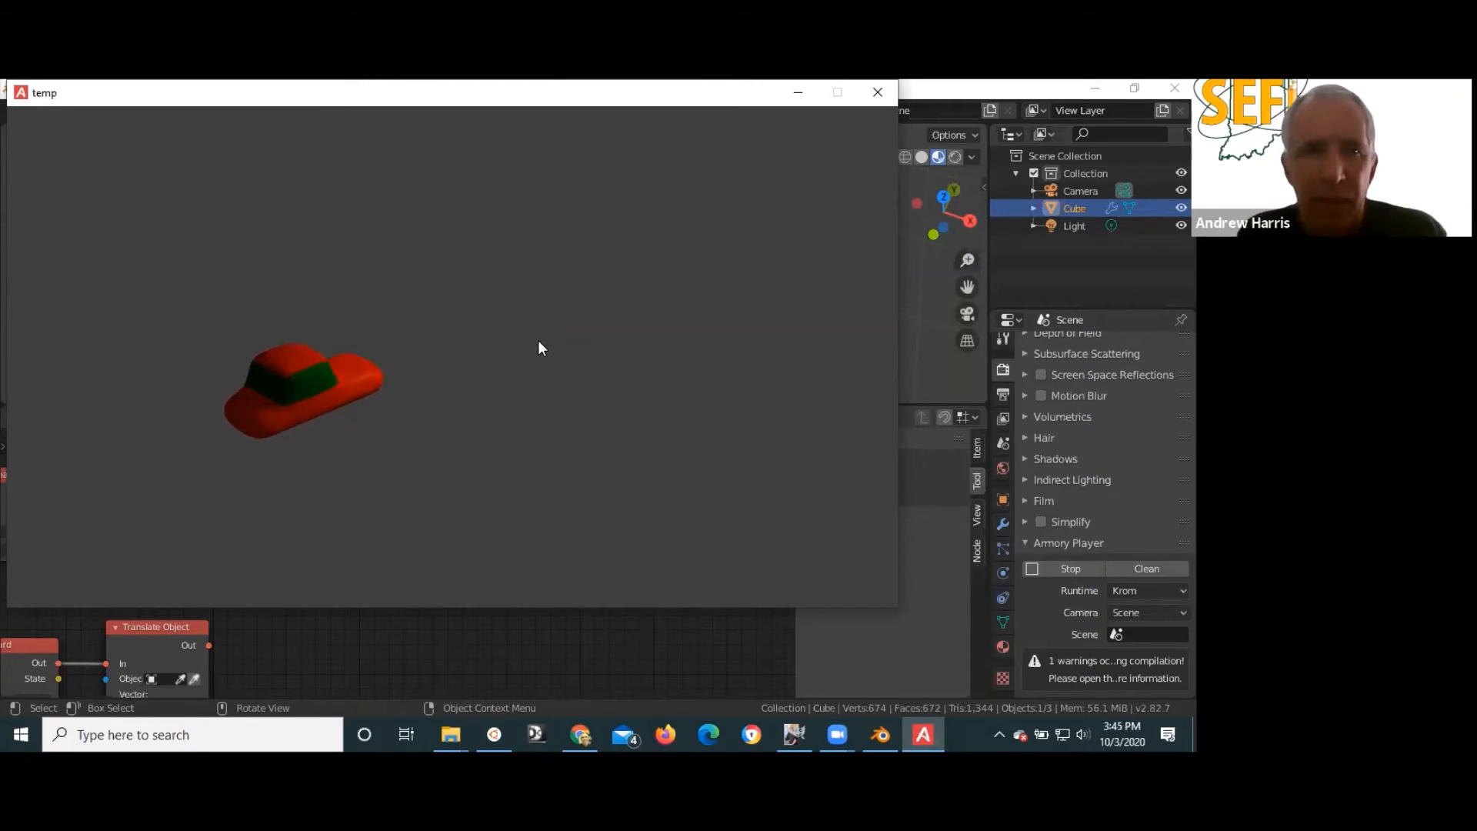
pyautogui.press('Up')
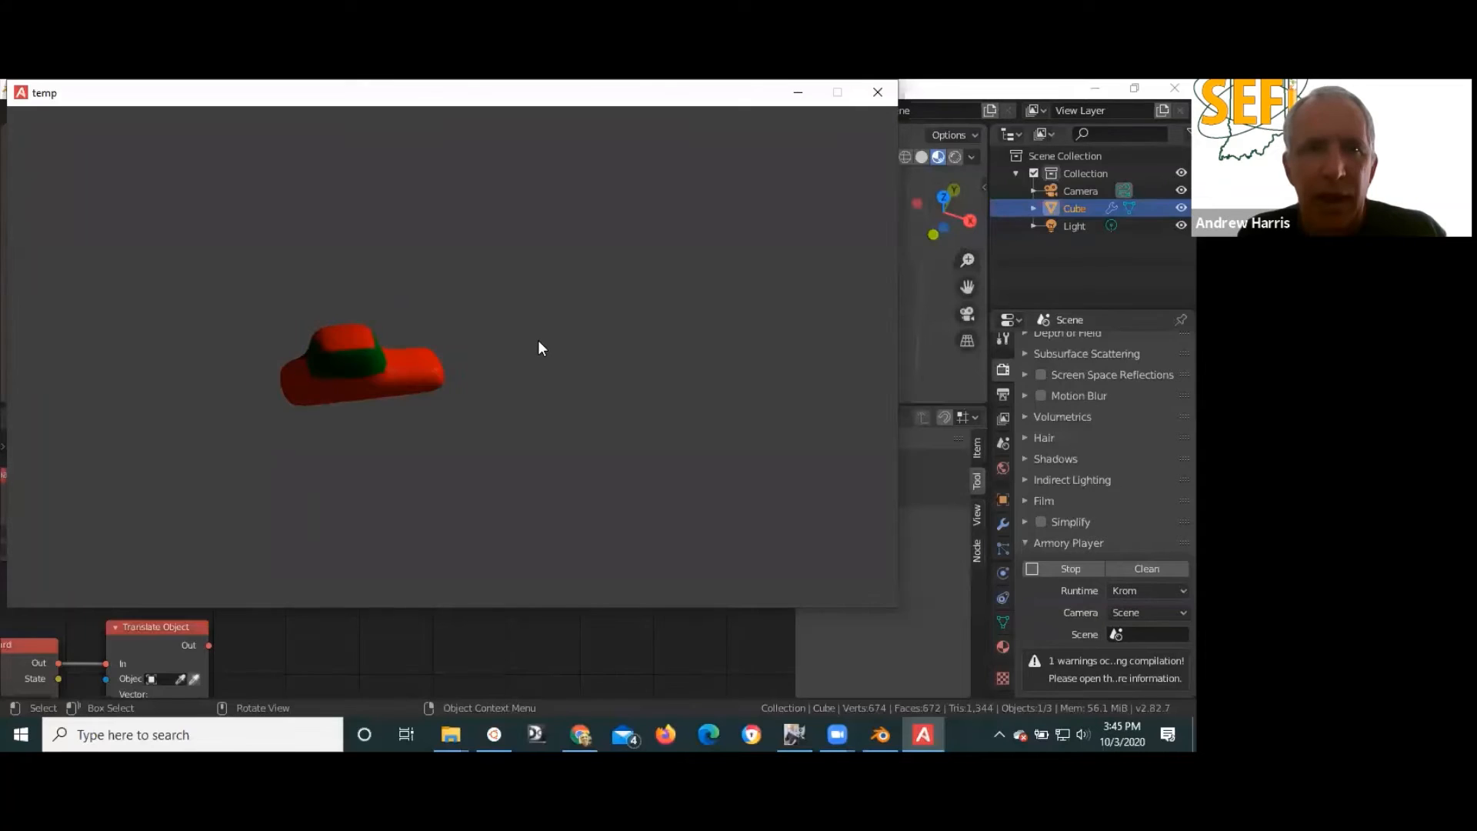
pyautogui.press('Right')
pyautogui.press('Left')
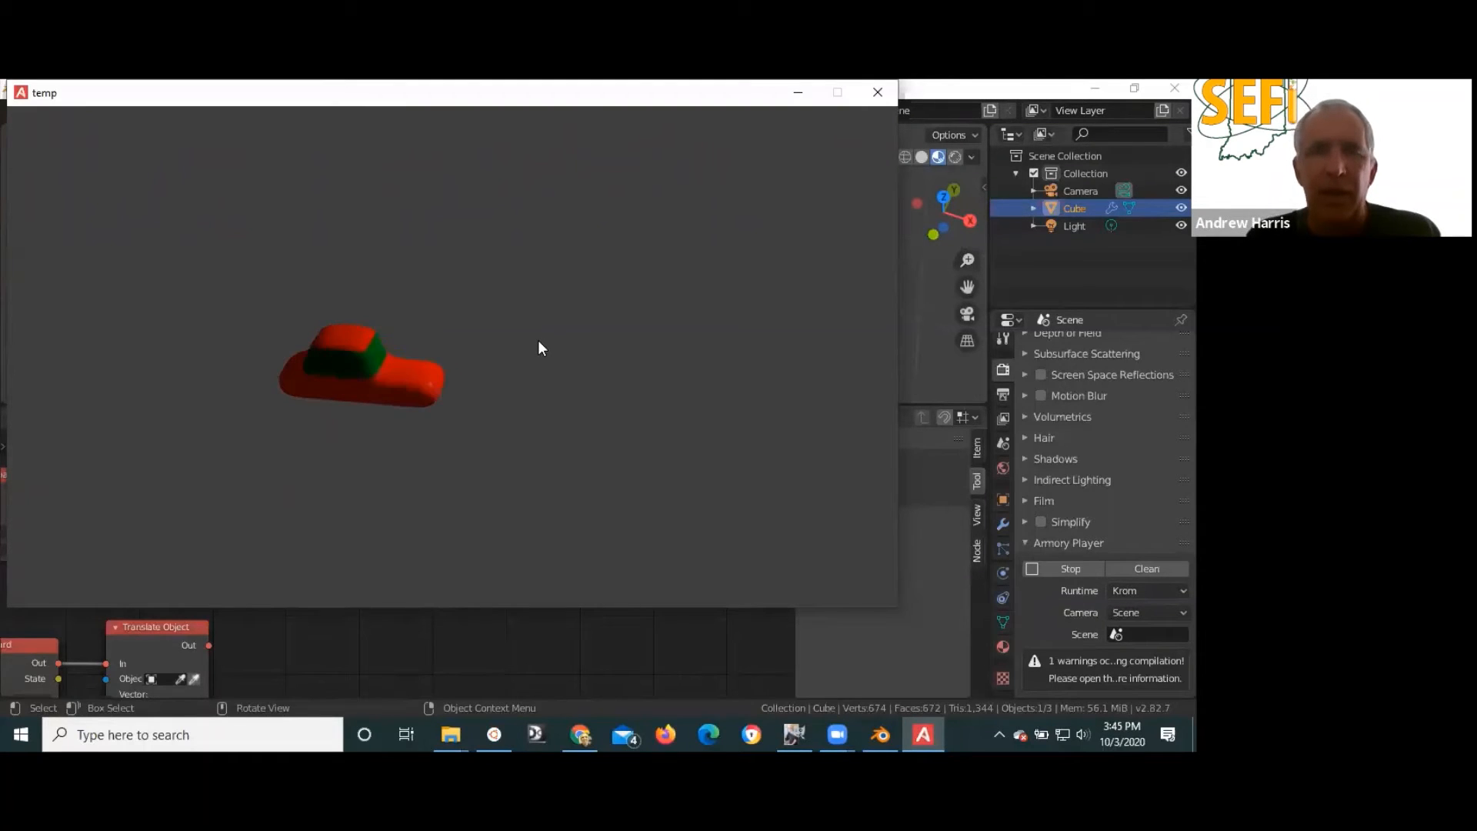
pyautogui.press('Right')
pyautogui.press('Left')
pyautogui.press('Up')
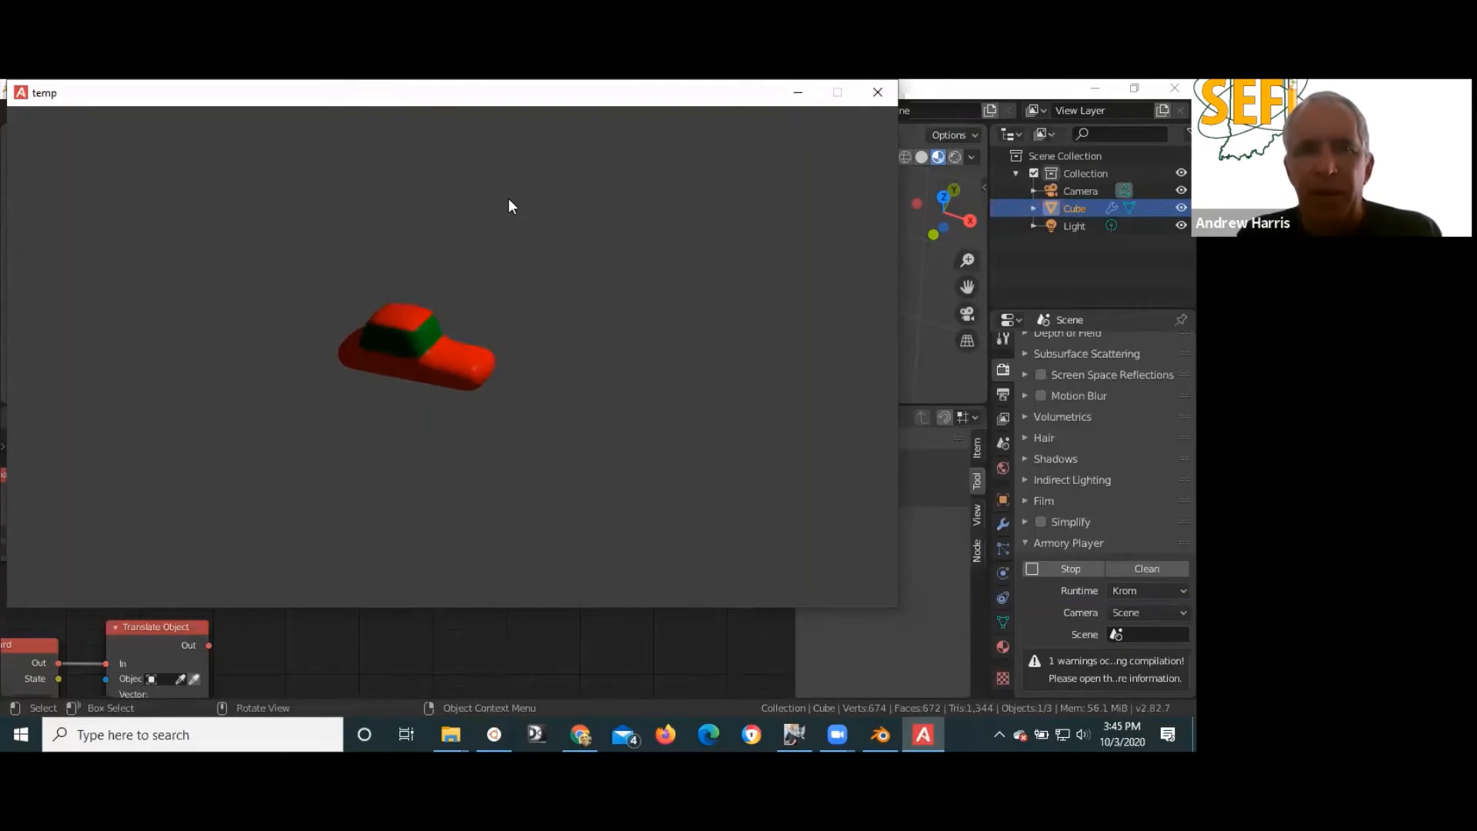
pyautogui.press('Down')
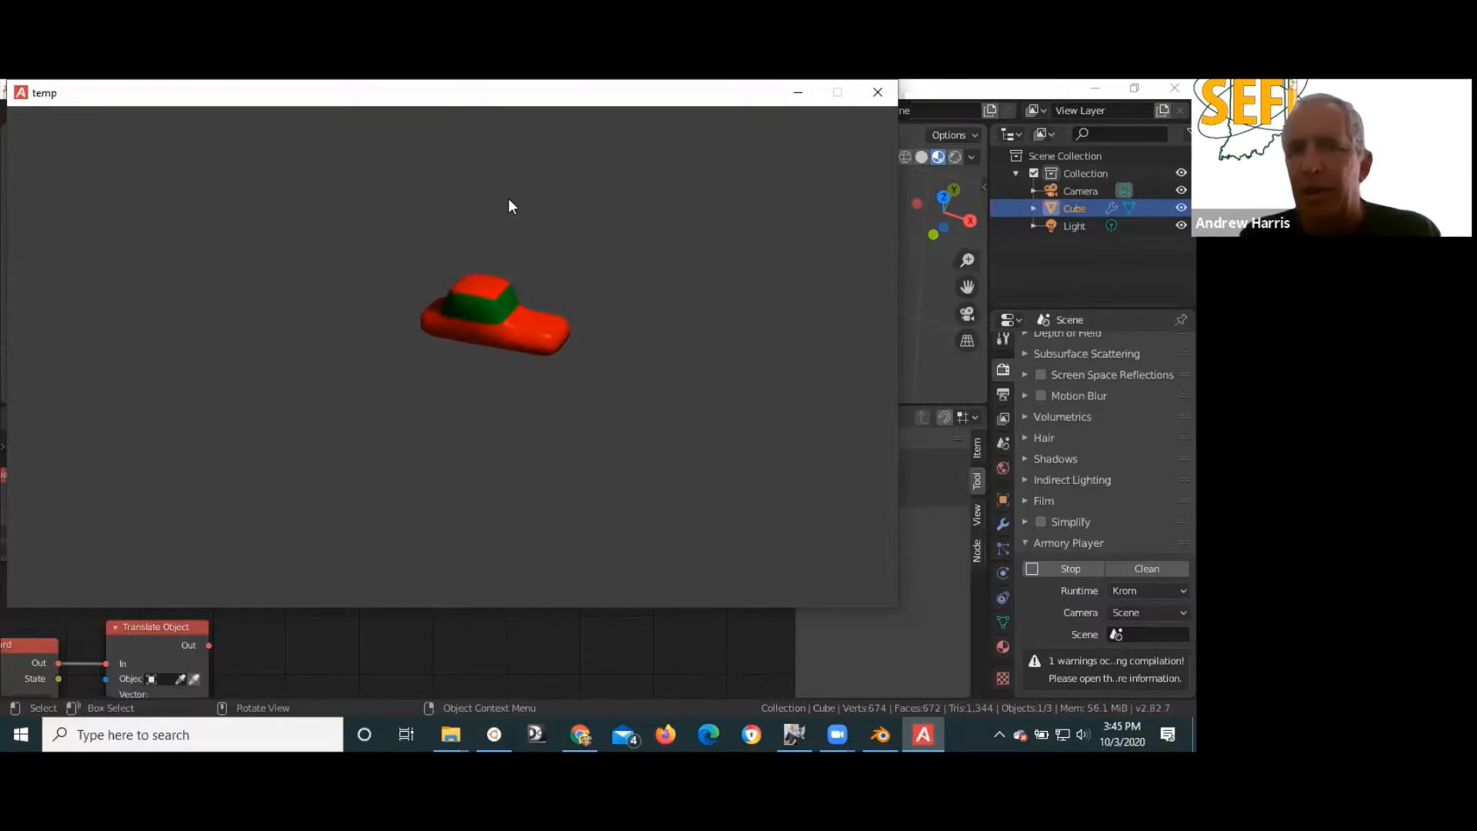
pyautogui.press('Up')
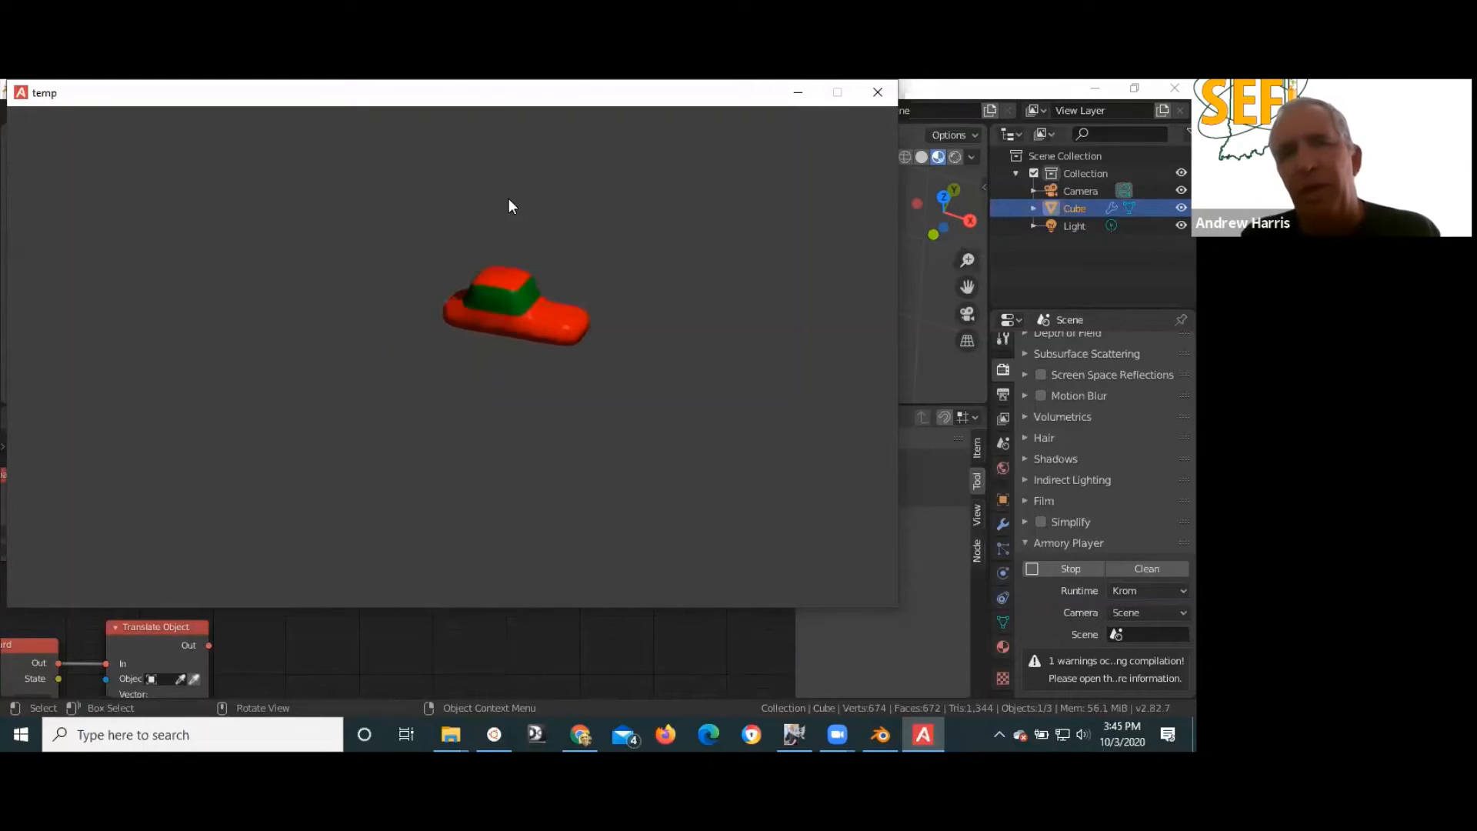
pyautogui.press('Down')
pyautogui.press('Up')
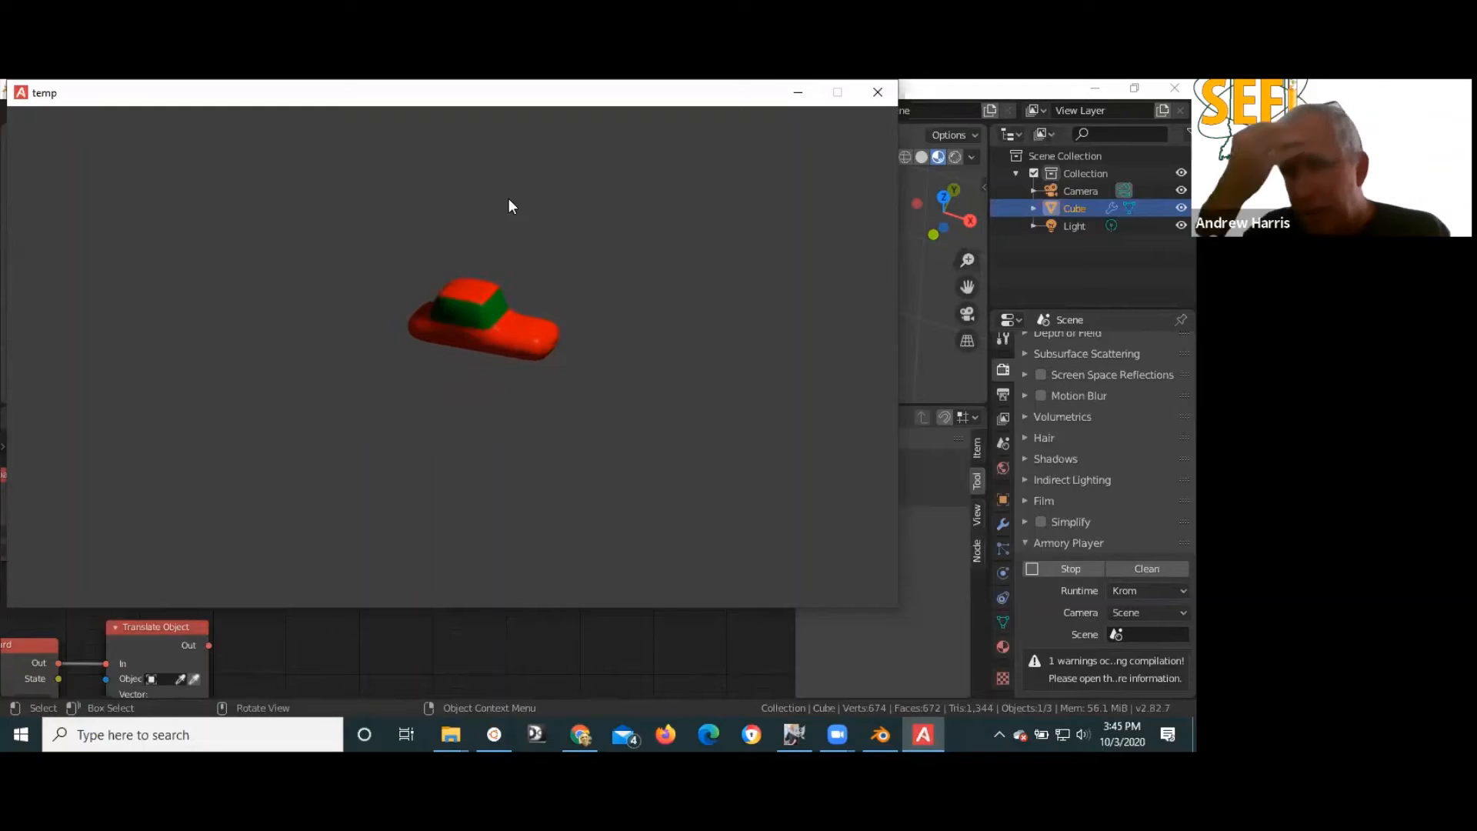
pyautogui.press('Down')
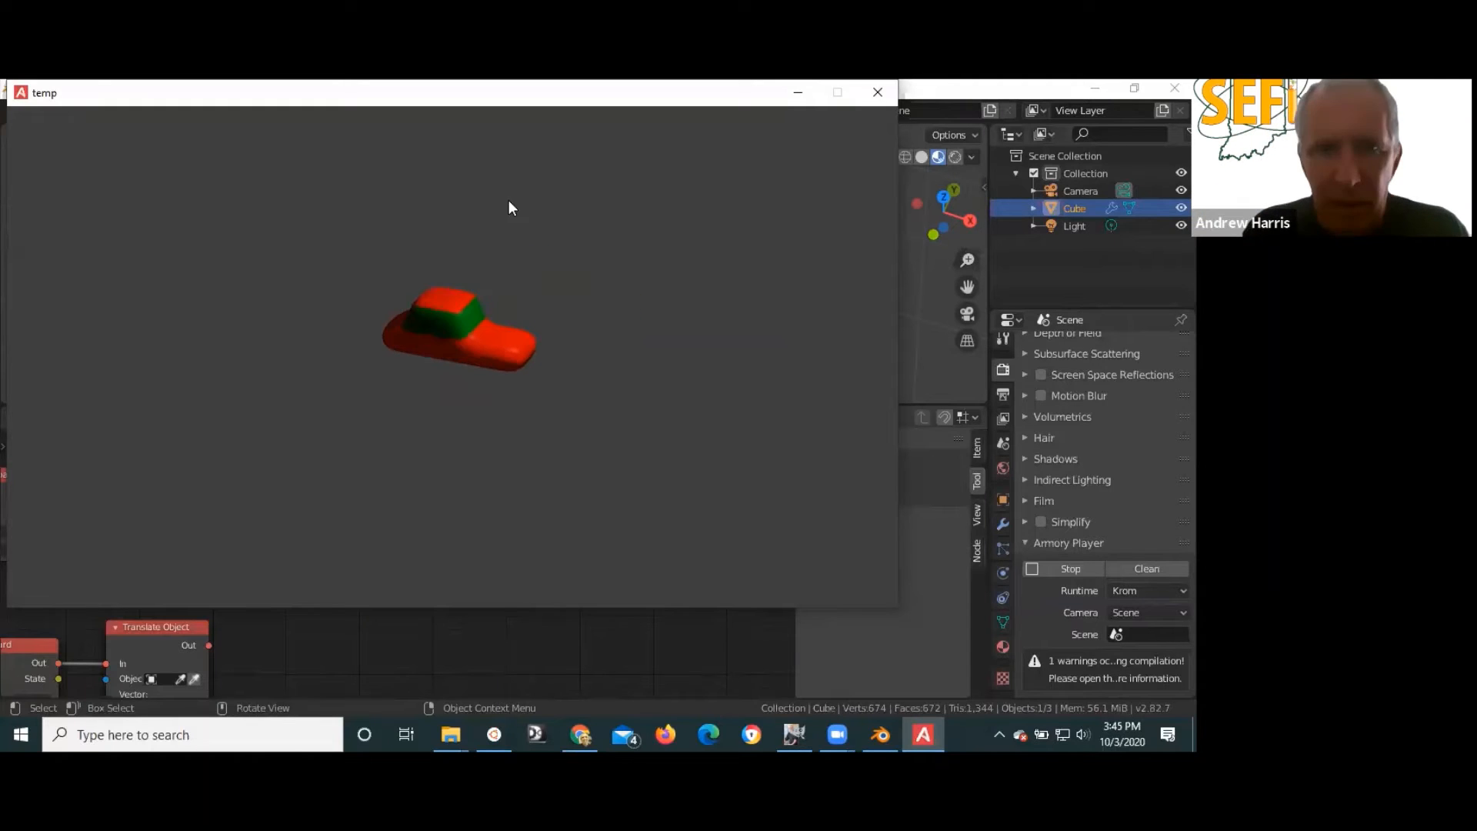
pyautogui.press('Up')
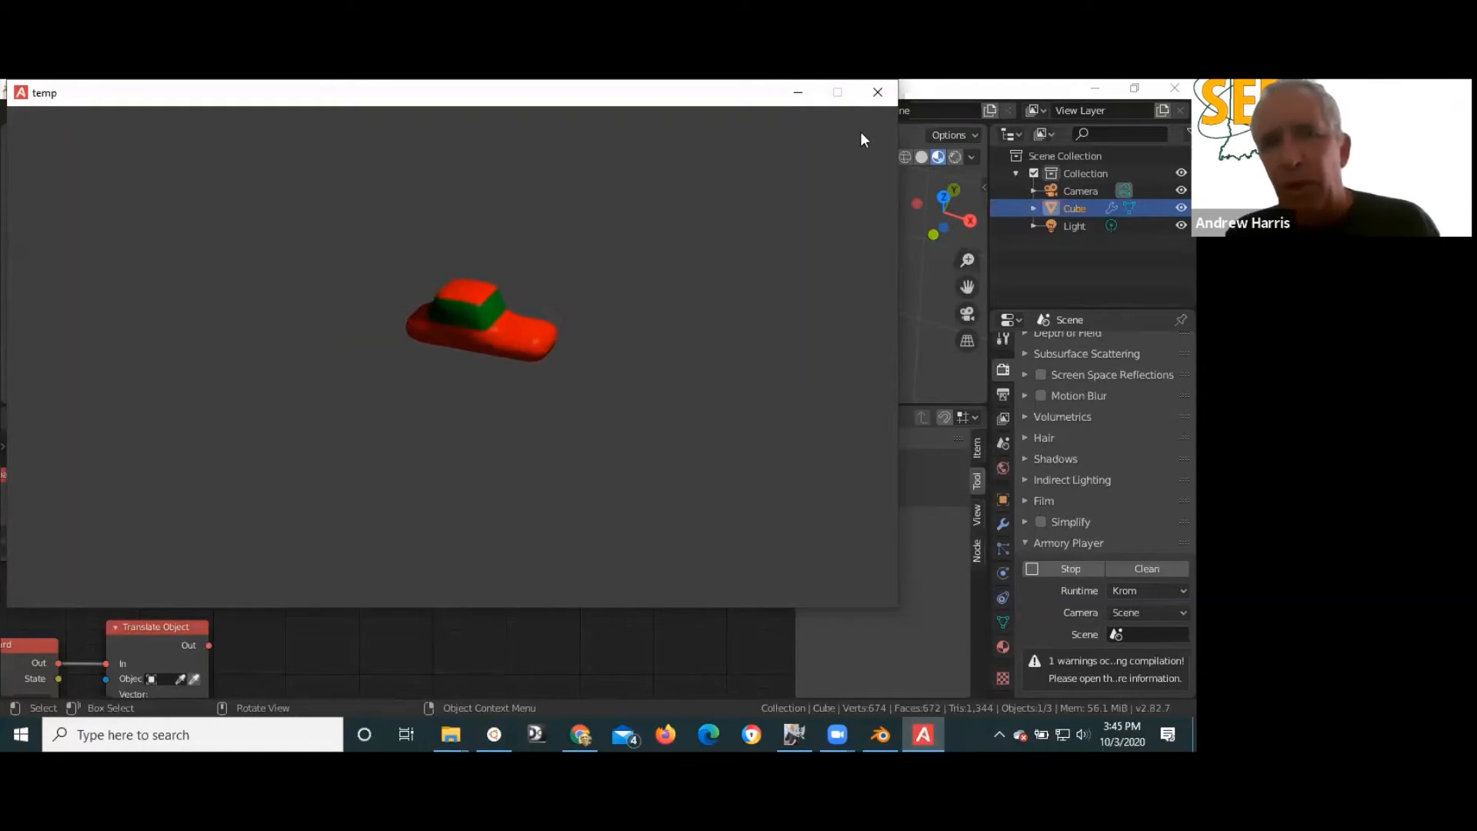
pyautogui.press('Down')
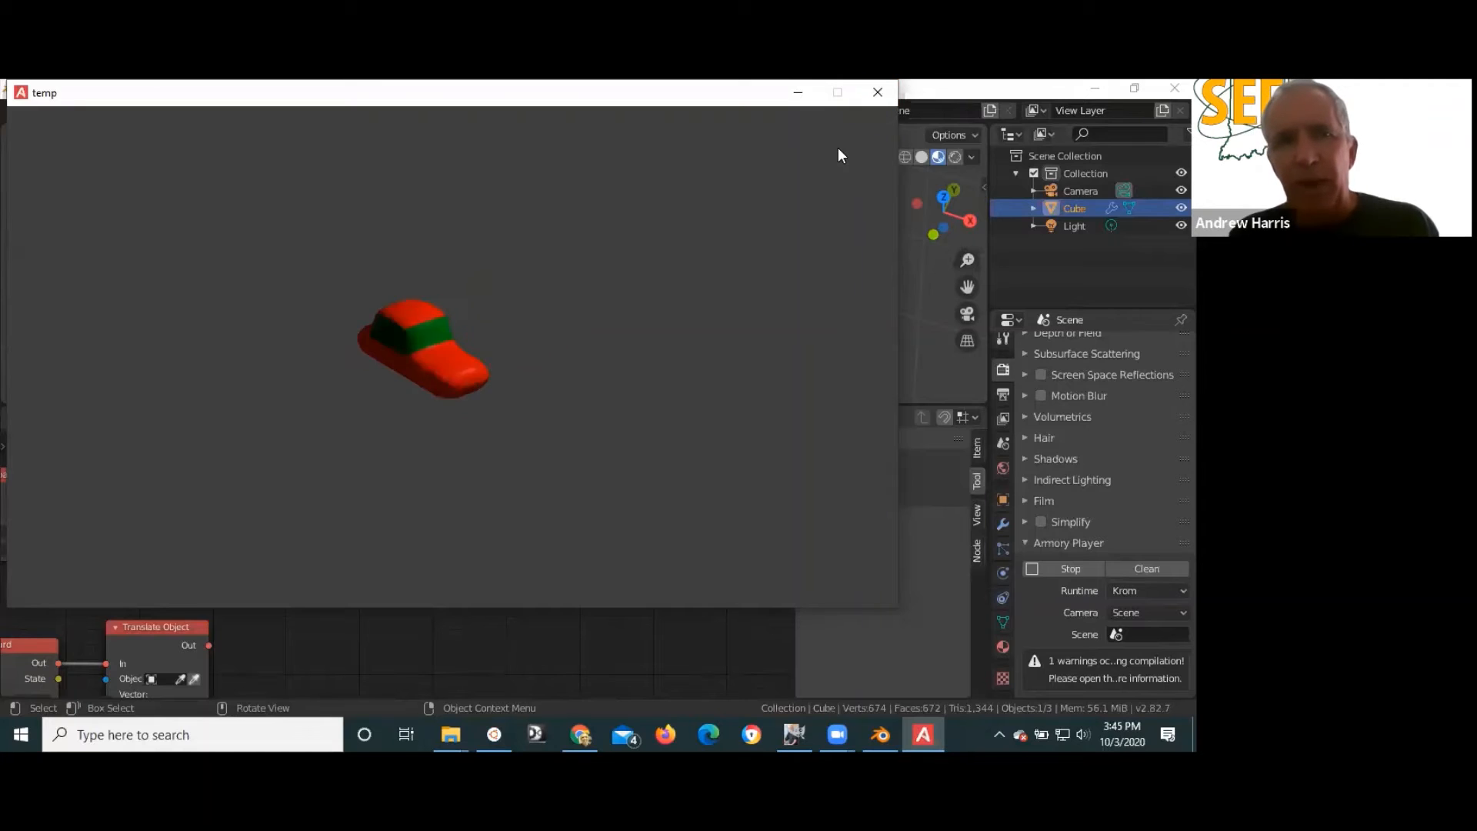
pyautogui.press('Left')
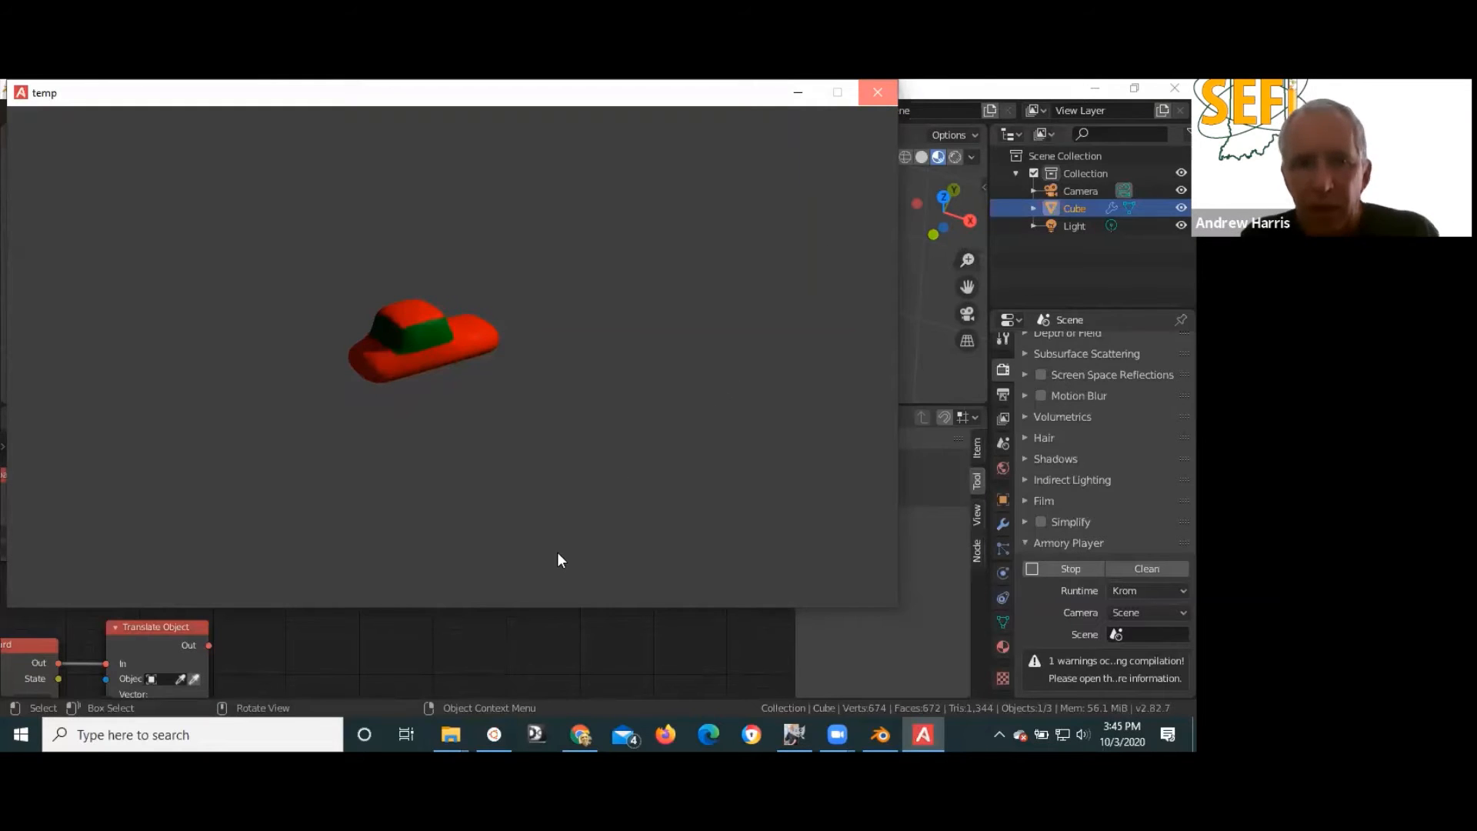
# - Set the Rotate Object node's Z vector value to 0.1, and duplicate it with its linked Keyboard node below the originals
pyautogui.click(548, 571)
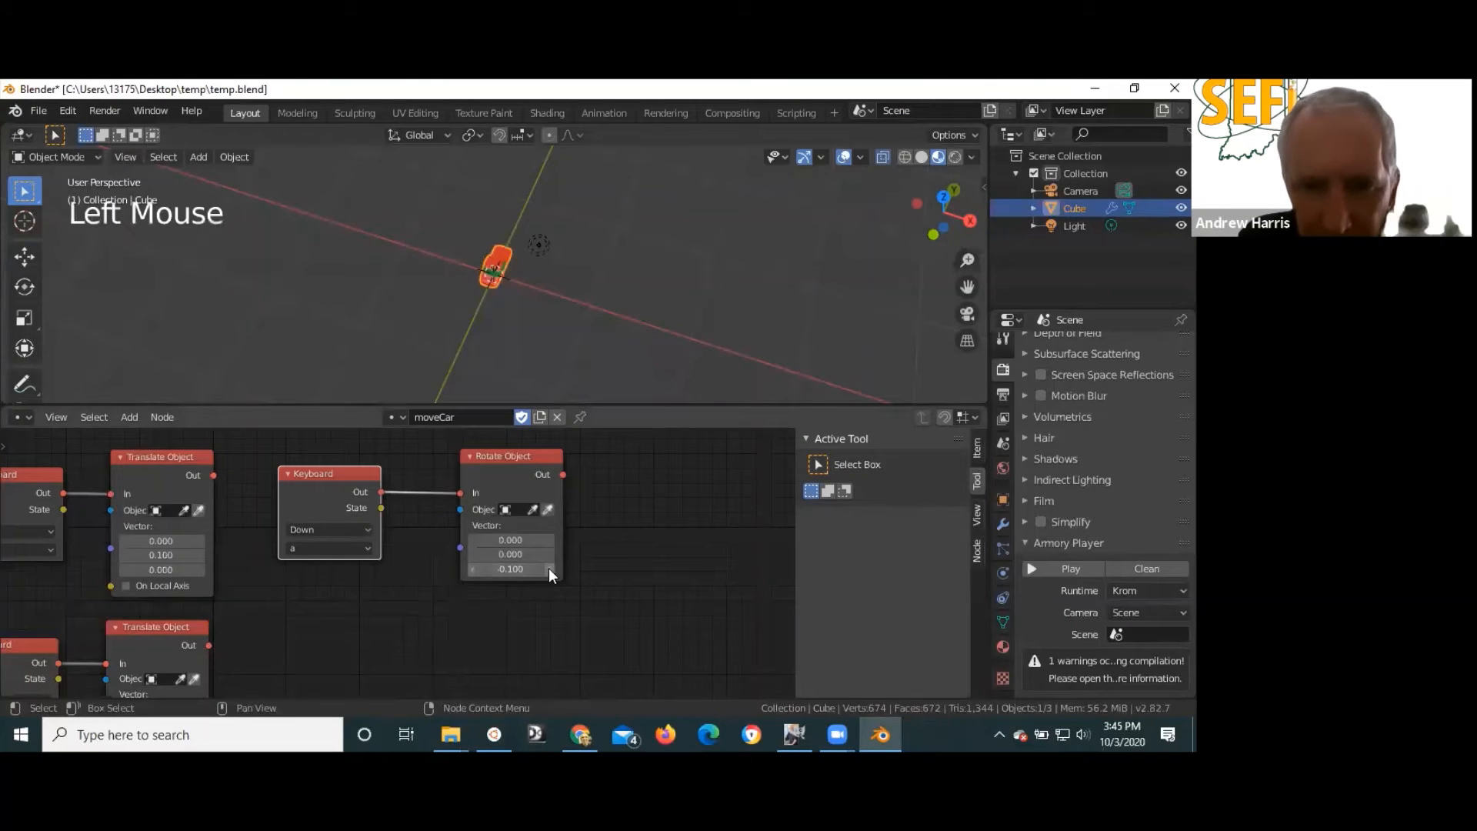
pyautogui.doubleClick(548, 569)
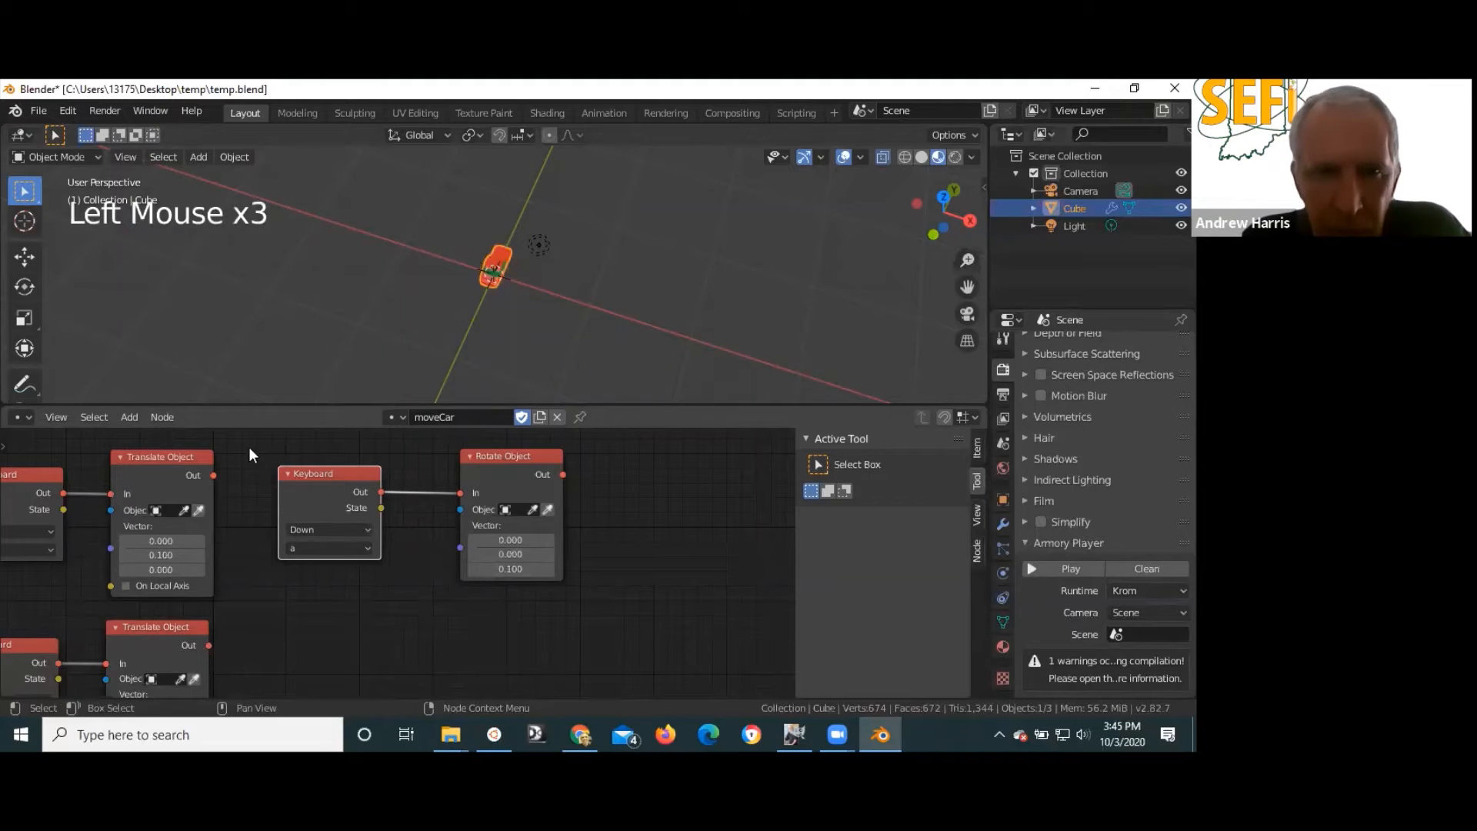
pyautogui.moveTo(248, 447); pyautogui.dragTo(584, 607)
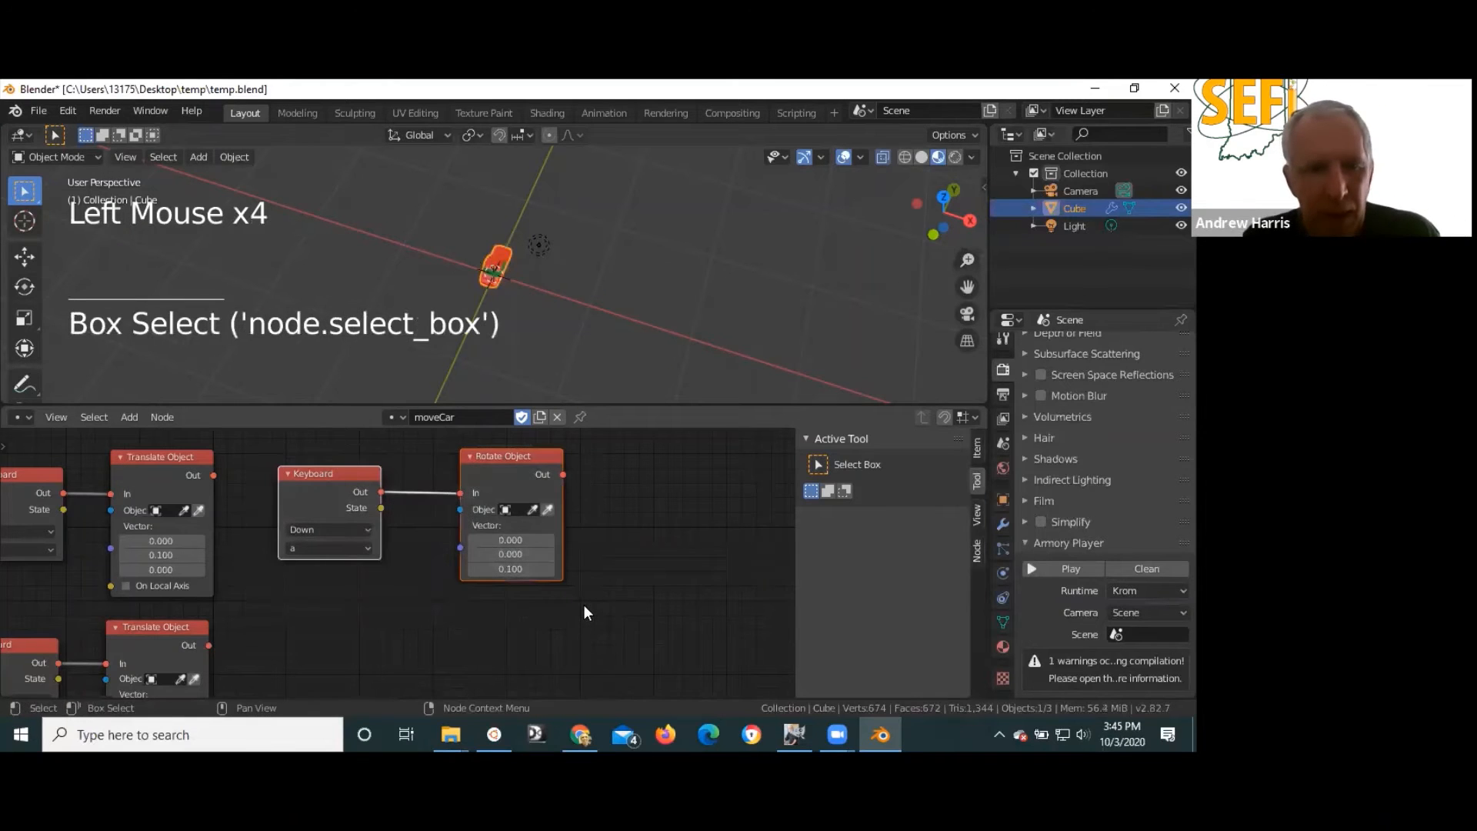
pyautogui.hotkey('shift', 'd')
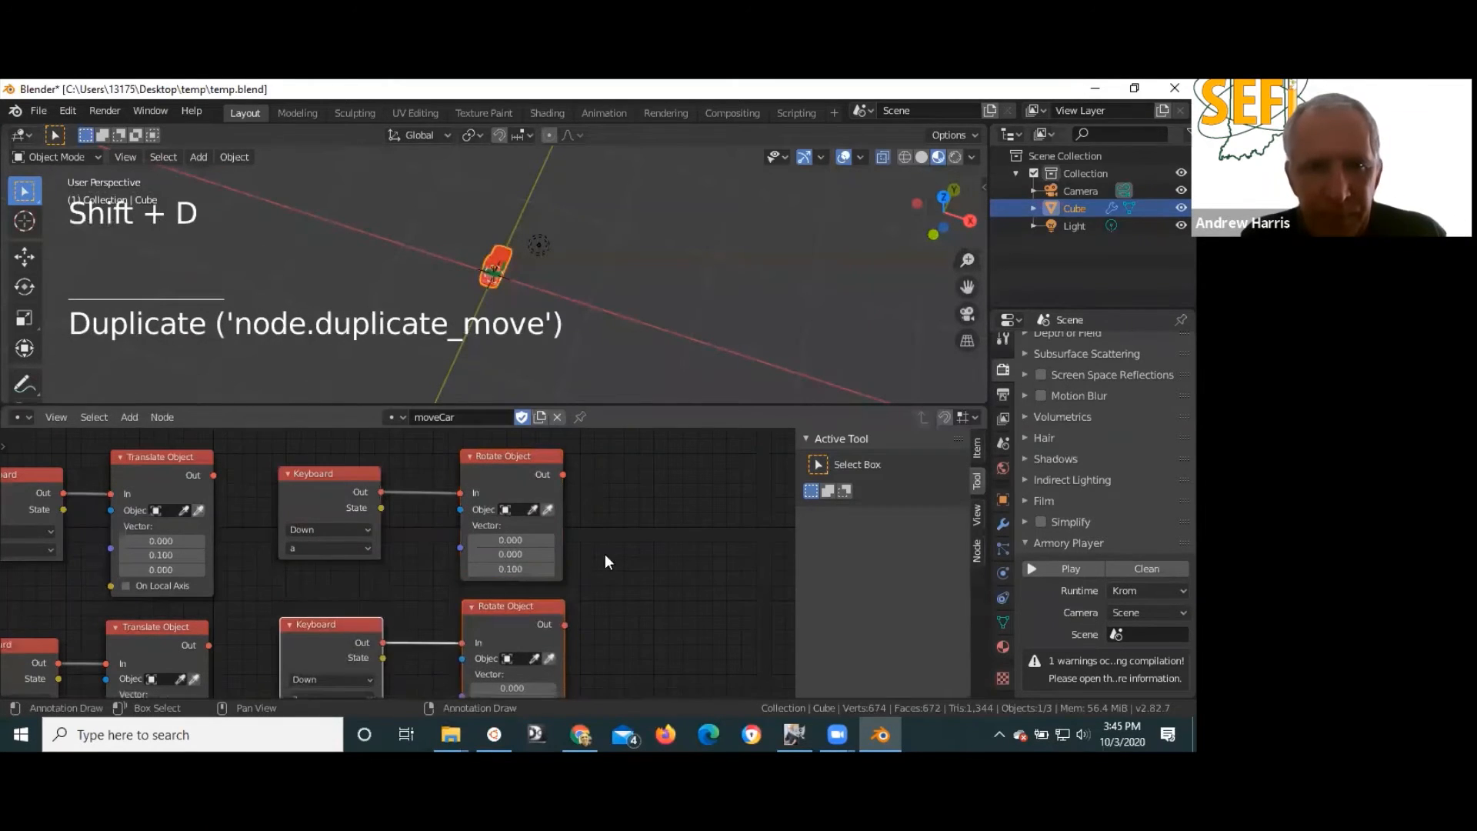
# - Set the duplicated Keyboard node's key to d
pyautogui.moveTo(422, 606); pyautogui.dragTo(433, 482, button='middle')
pyautogui.click(345, 574)
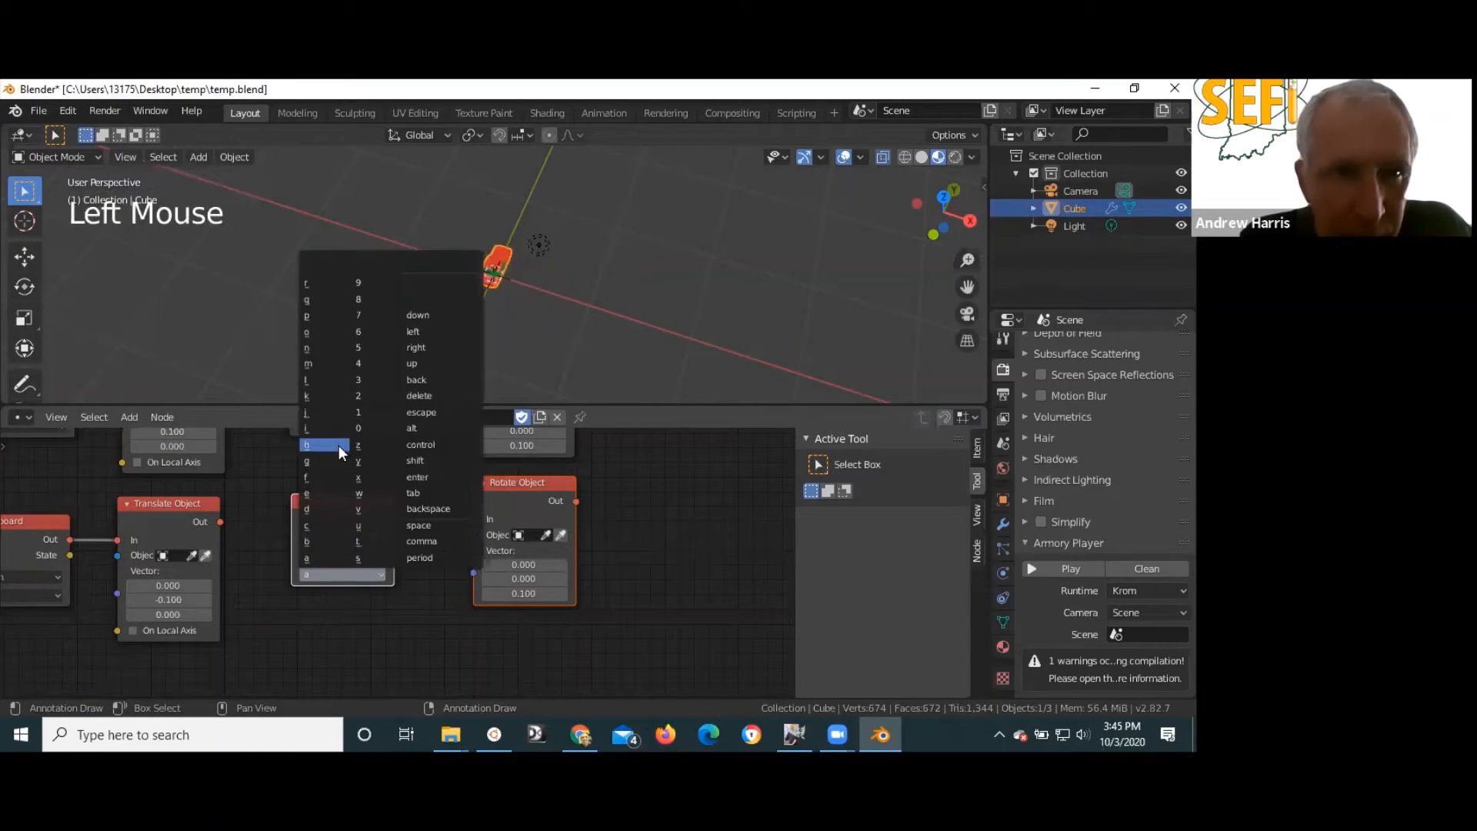
pyautogui.click(332, 507)
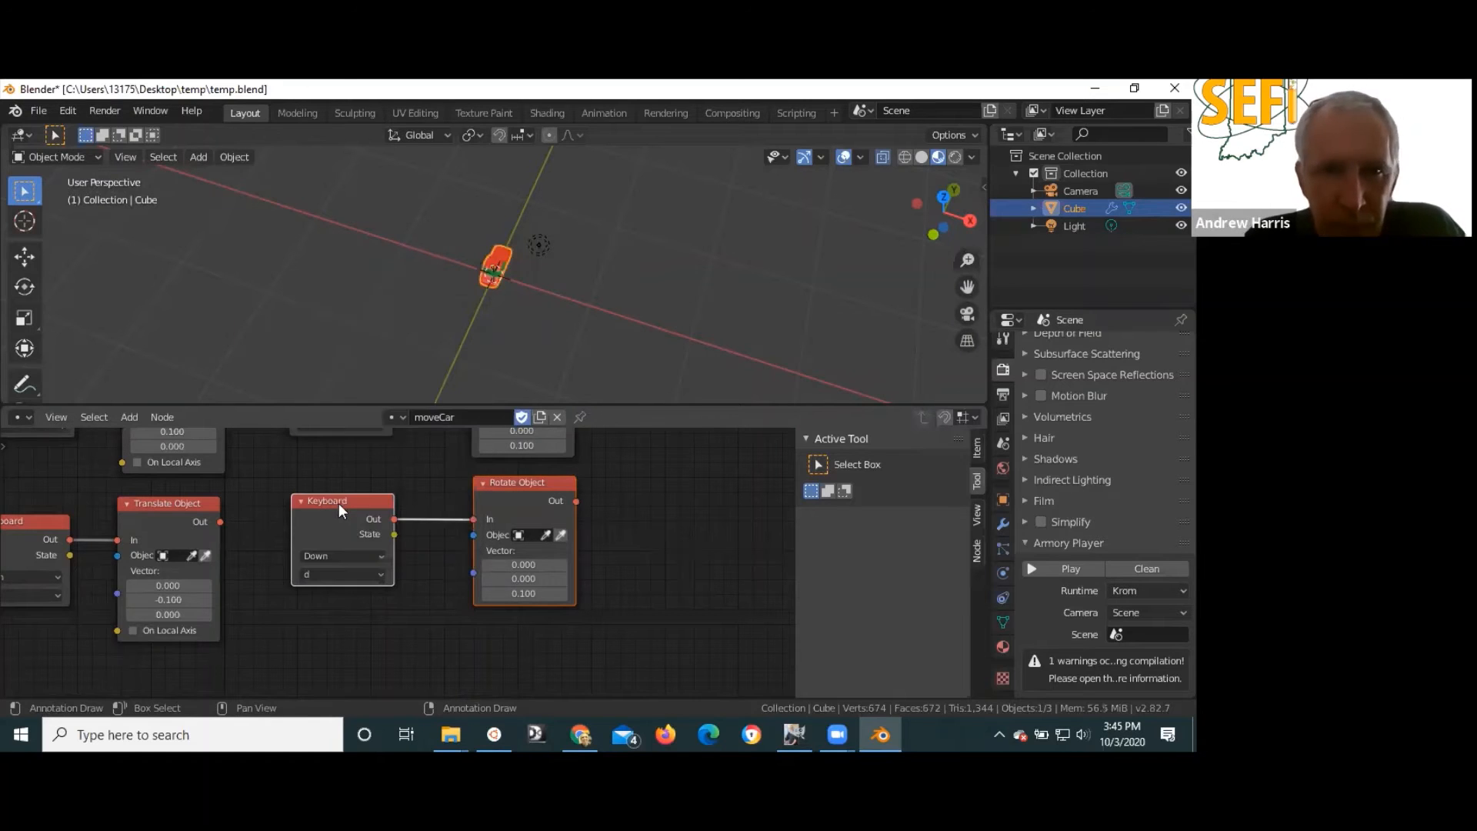
# - Set the Z vector value of the Rotate Object node linked to the d Keyboard node to -0.1
pyautogui.click(485, 595)
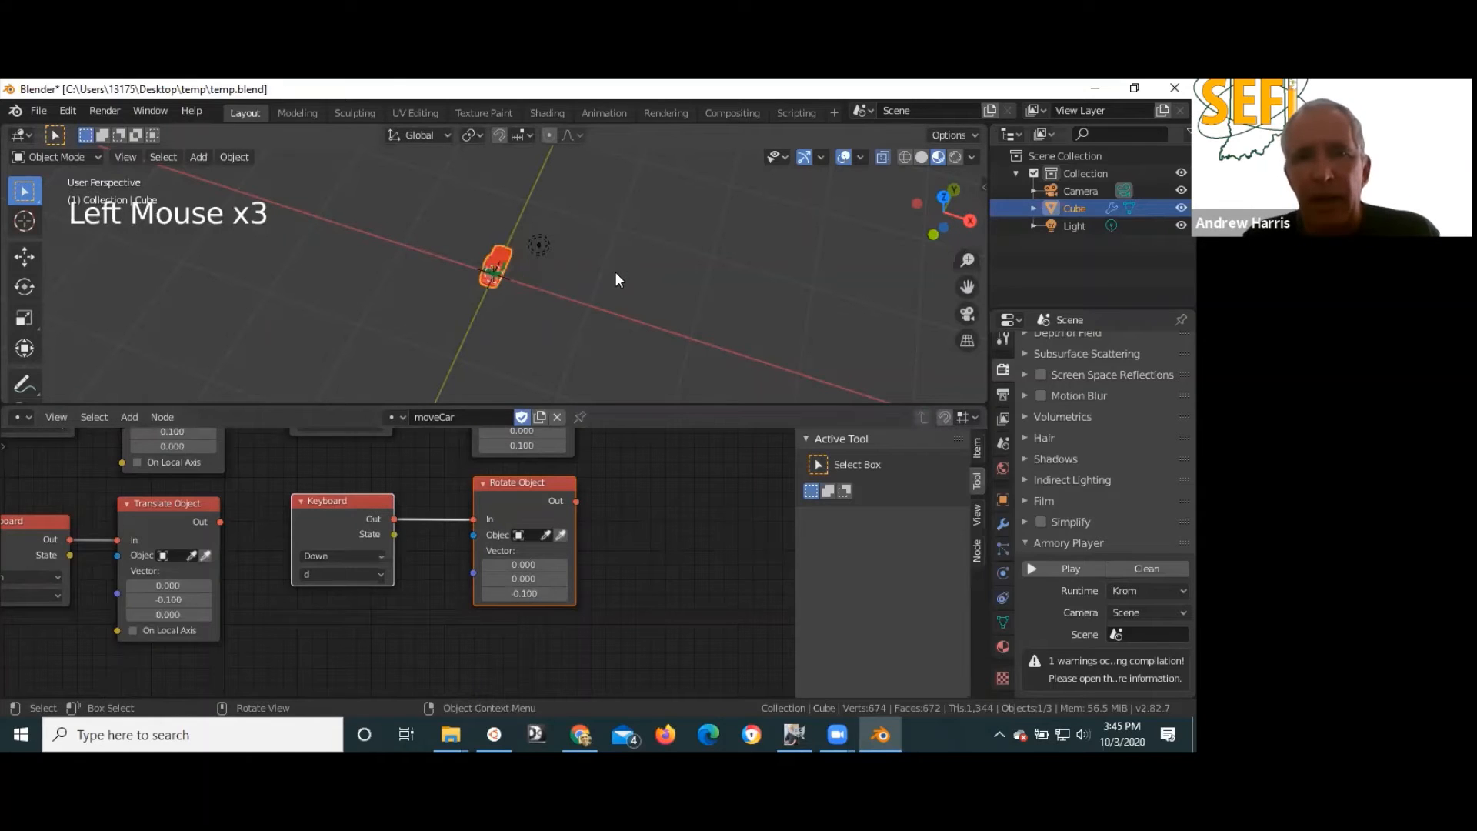
pyautogui.scroll(3, 615, 273)
pyautogui.scroll(-5, 615, 273)
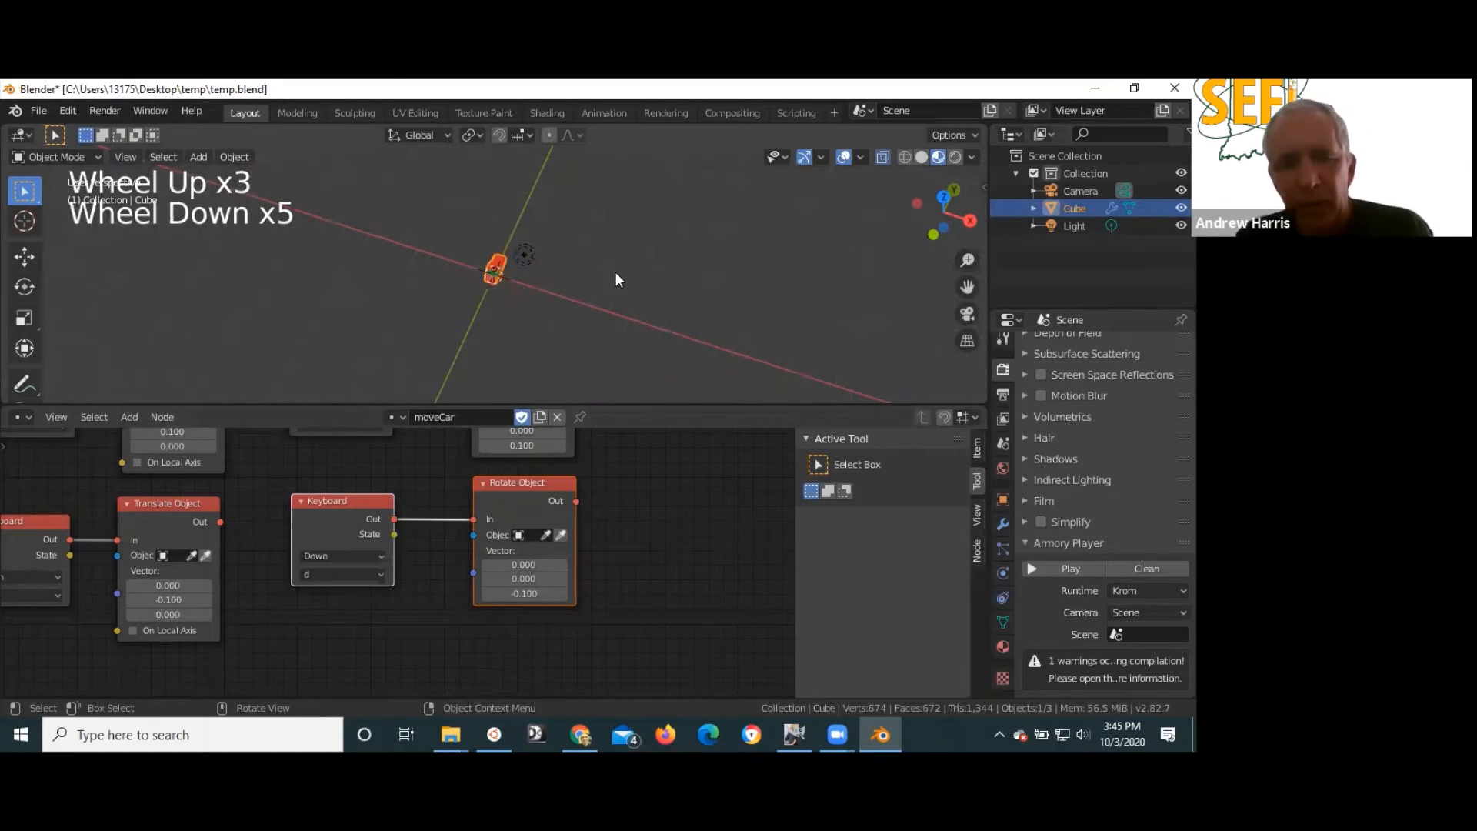
# - Play the scene in the Armory Player to test driving and turning the car in both directions, and close the game window
pyautogui.press('F5')
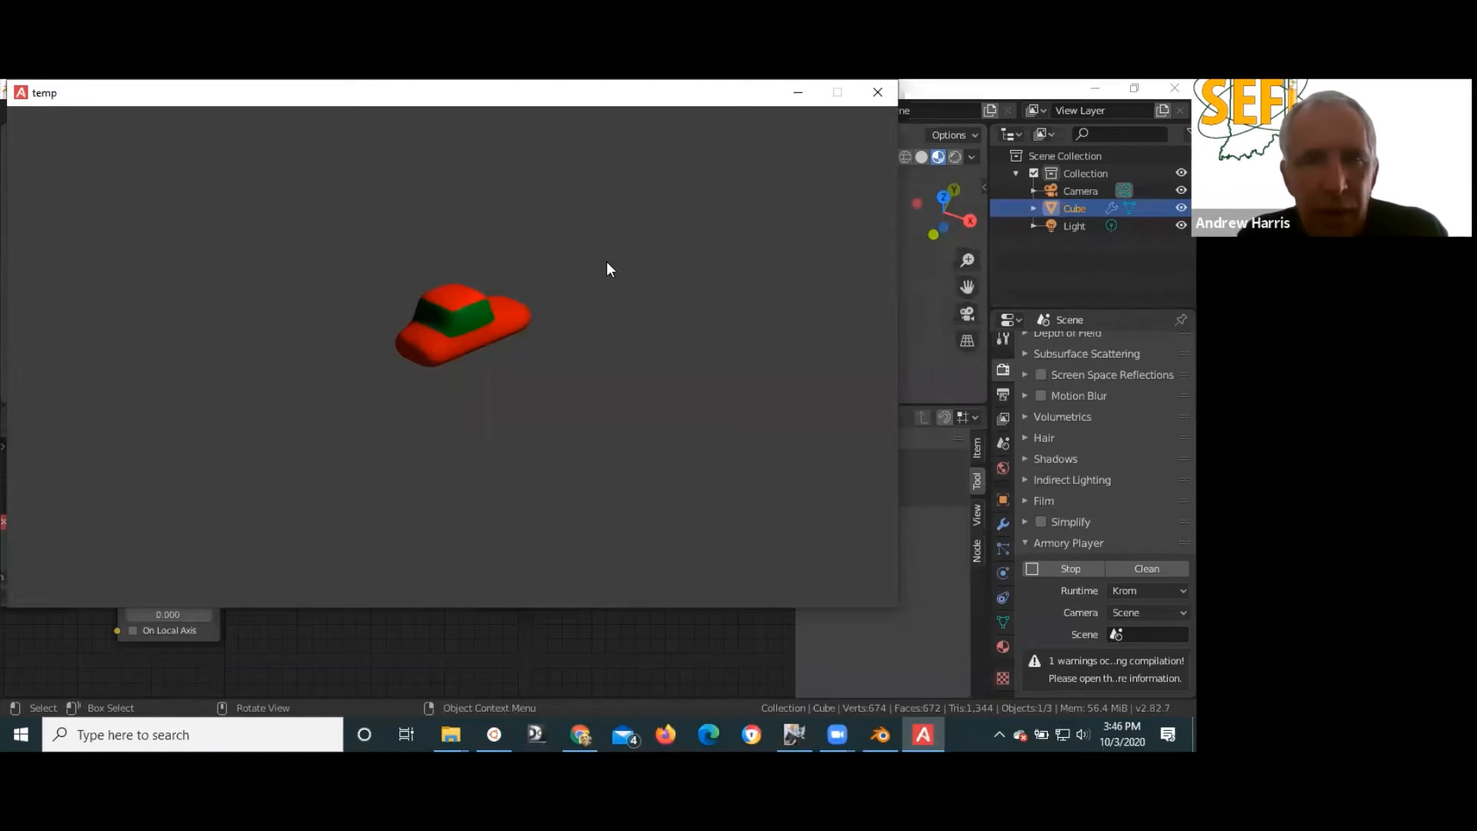
pyautogui.press('Up')
pyautogui.press('Down')
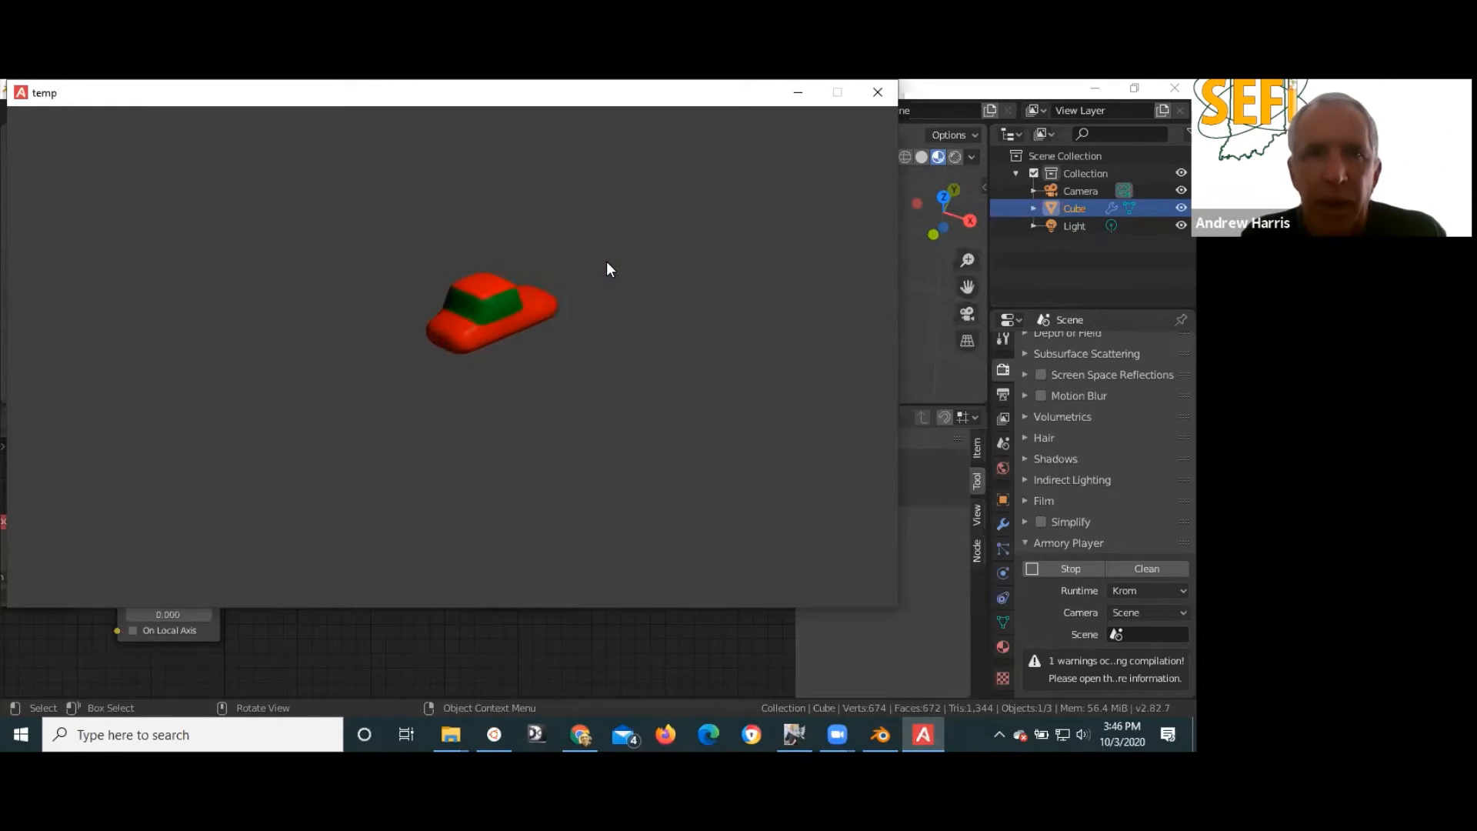
pyautogui.press('Right')
pyautogui.press('Right')
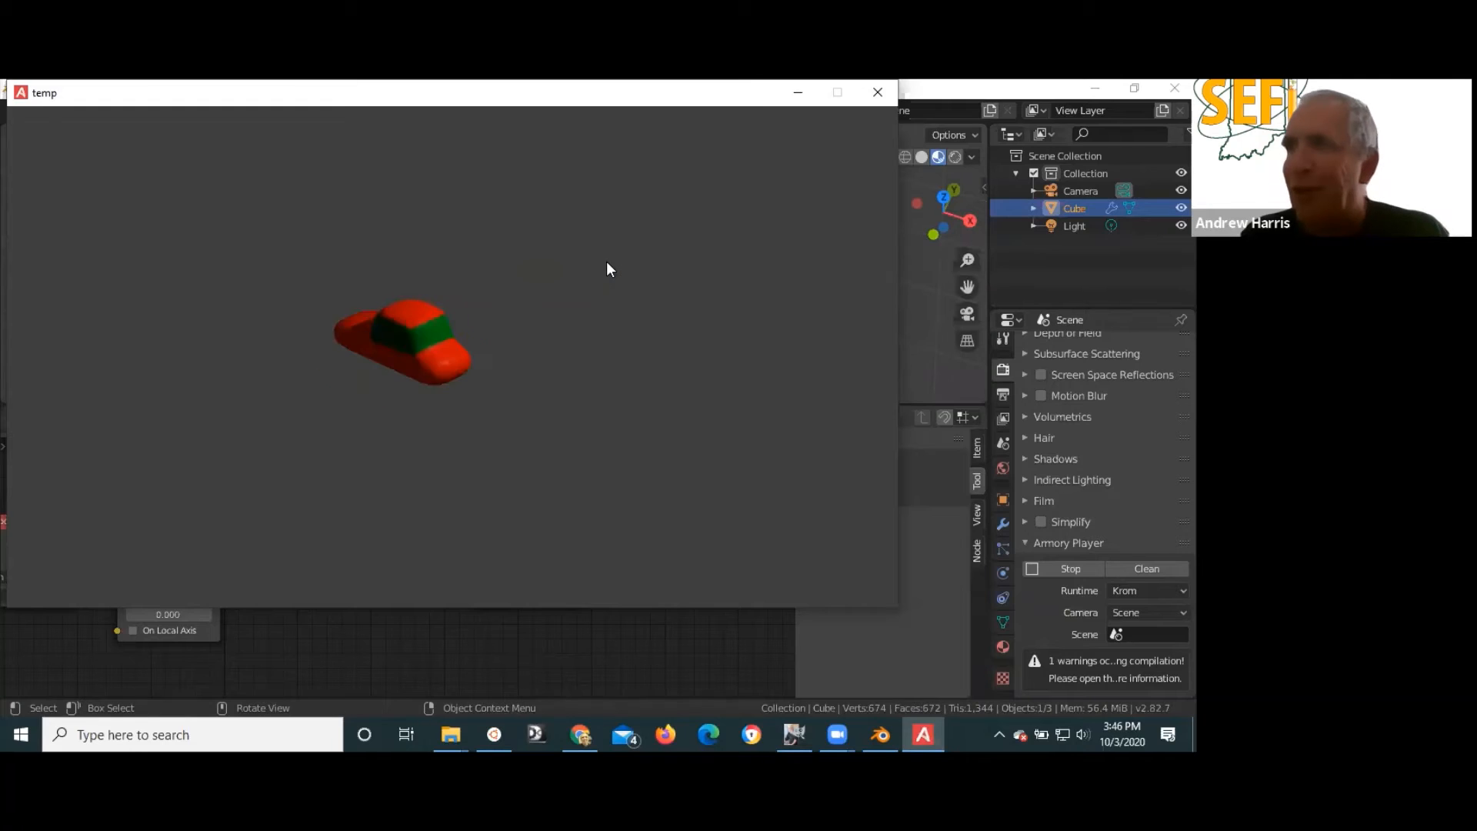
pyautogui.press('Right')
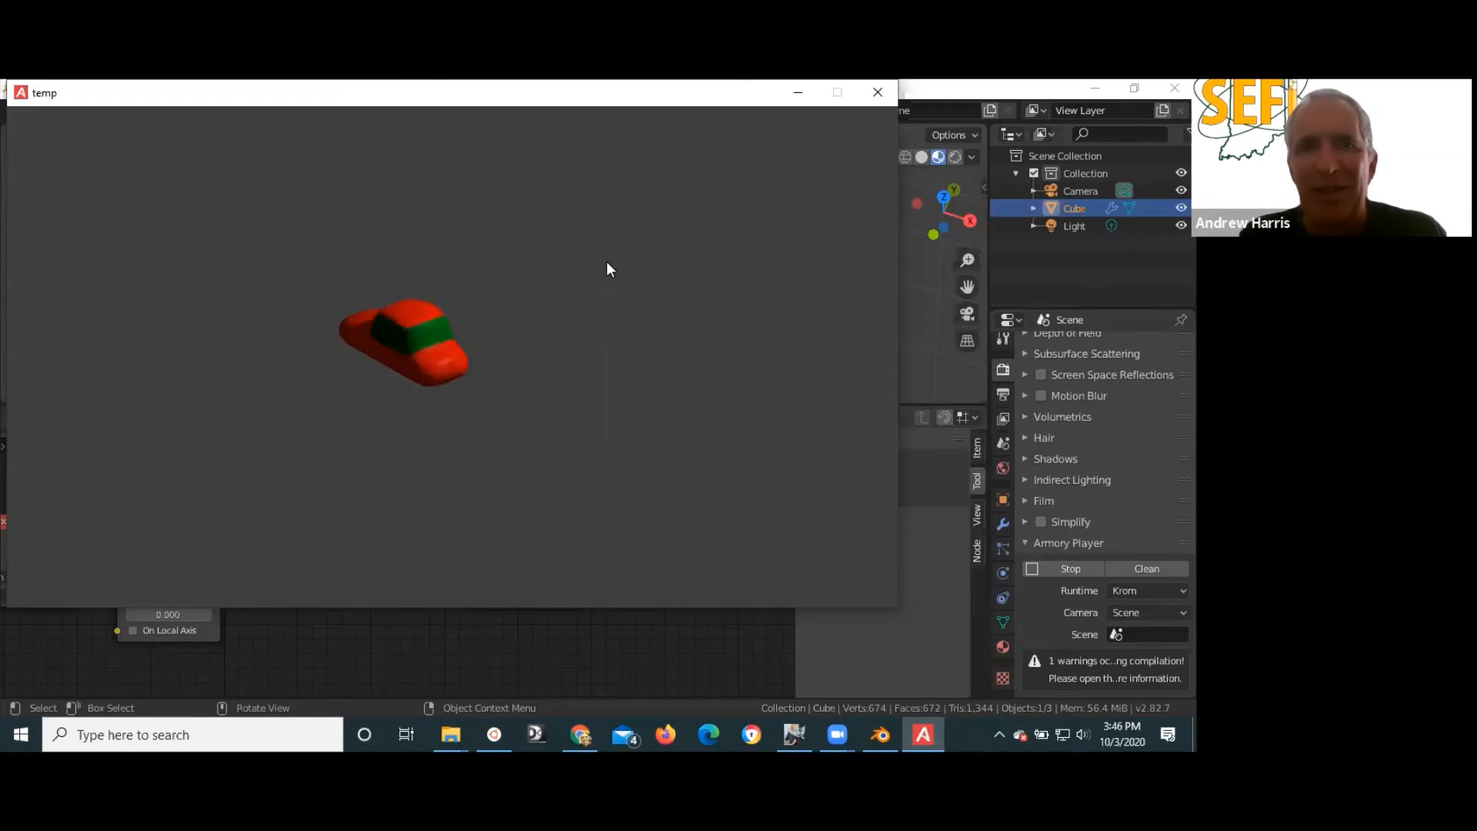
pyautogui.press('Up')
pyautogui.press('Up')
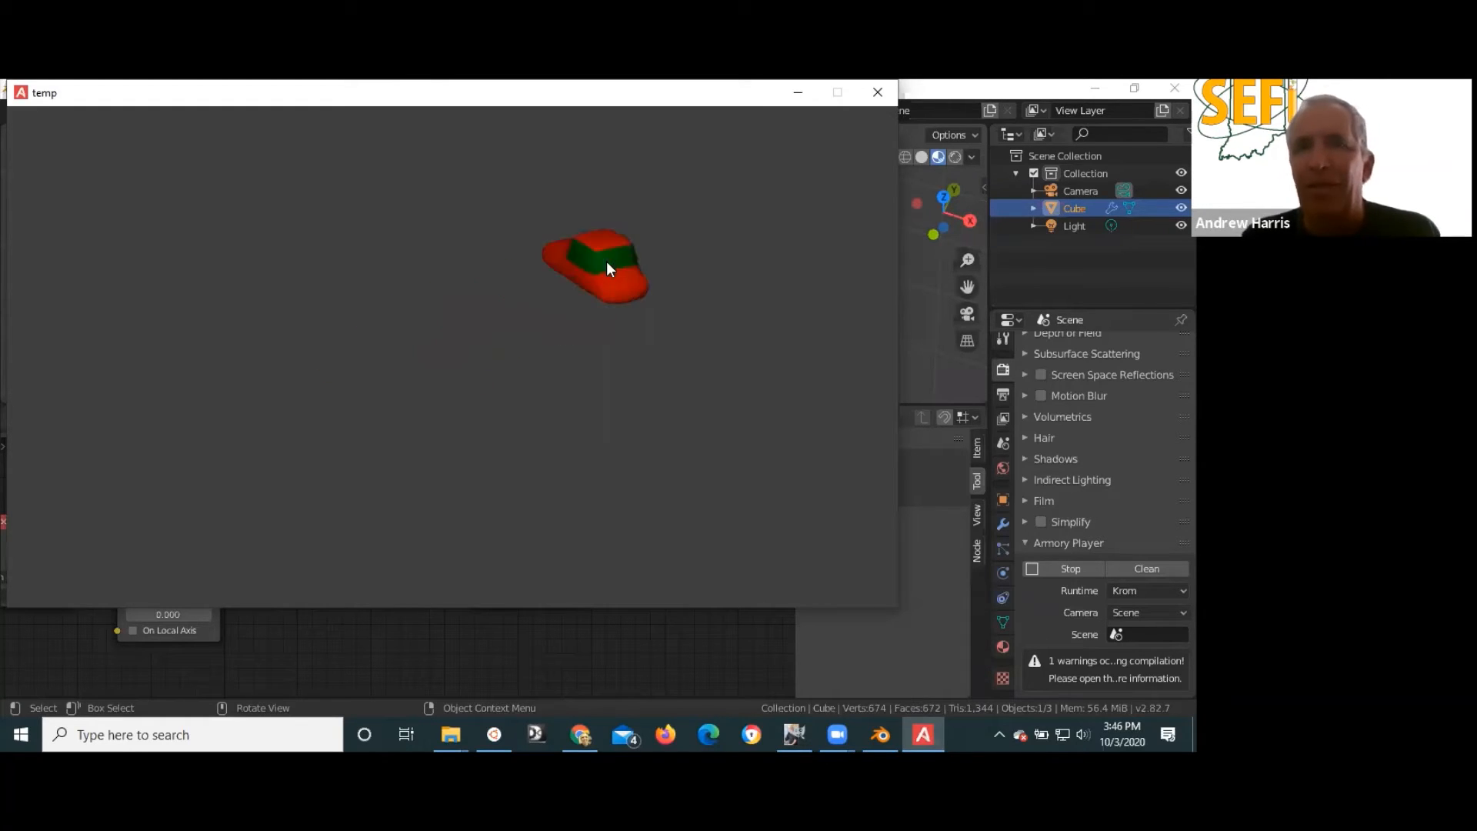
pyautogui.press('Right')
pyautogui.press('Down')
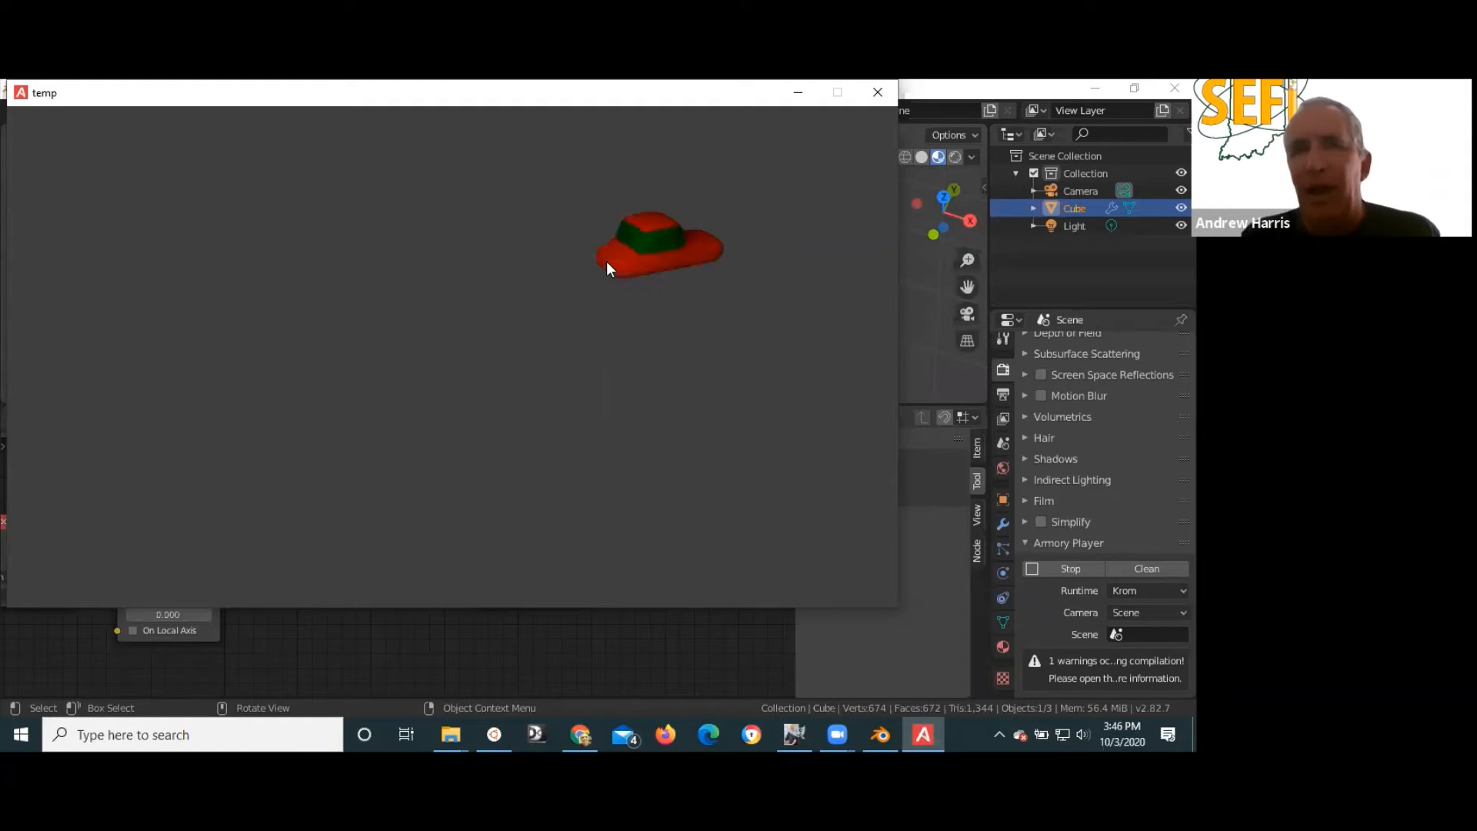
pyautogui.press('Down')
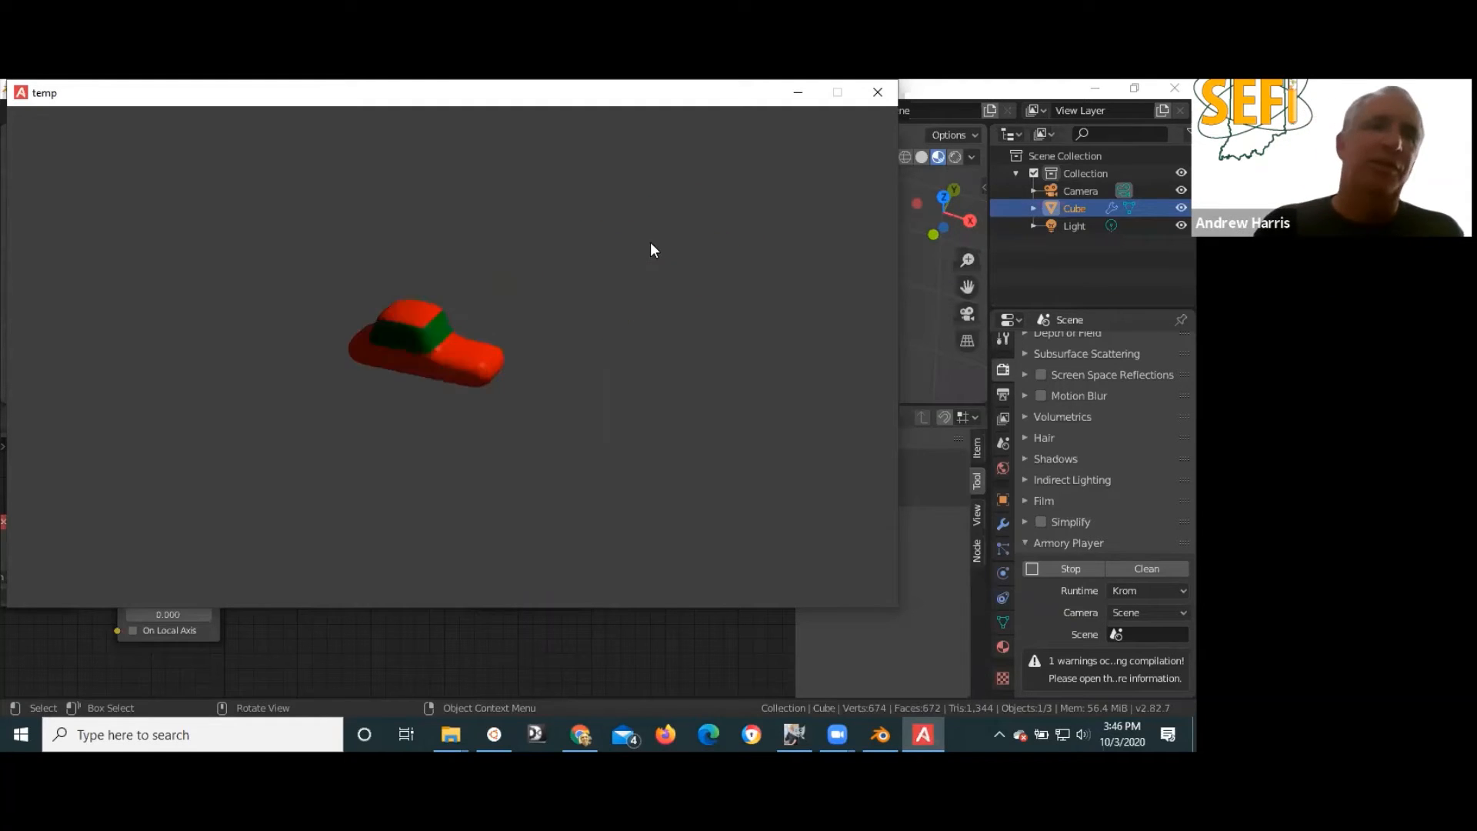
pyautogui.press('Up')
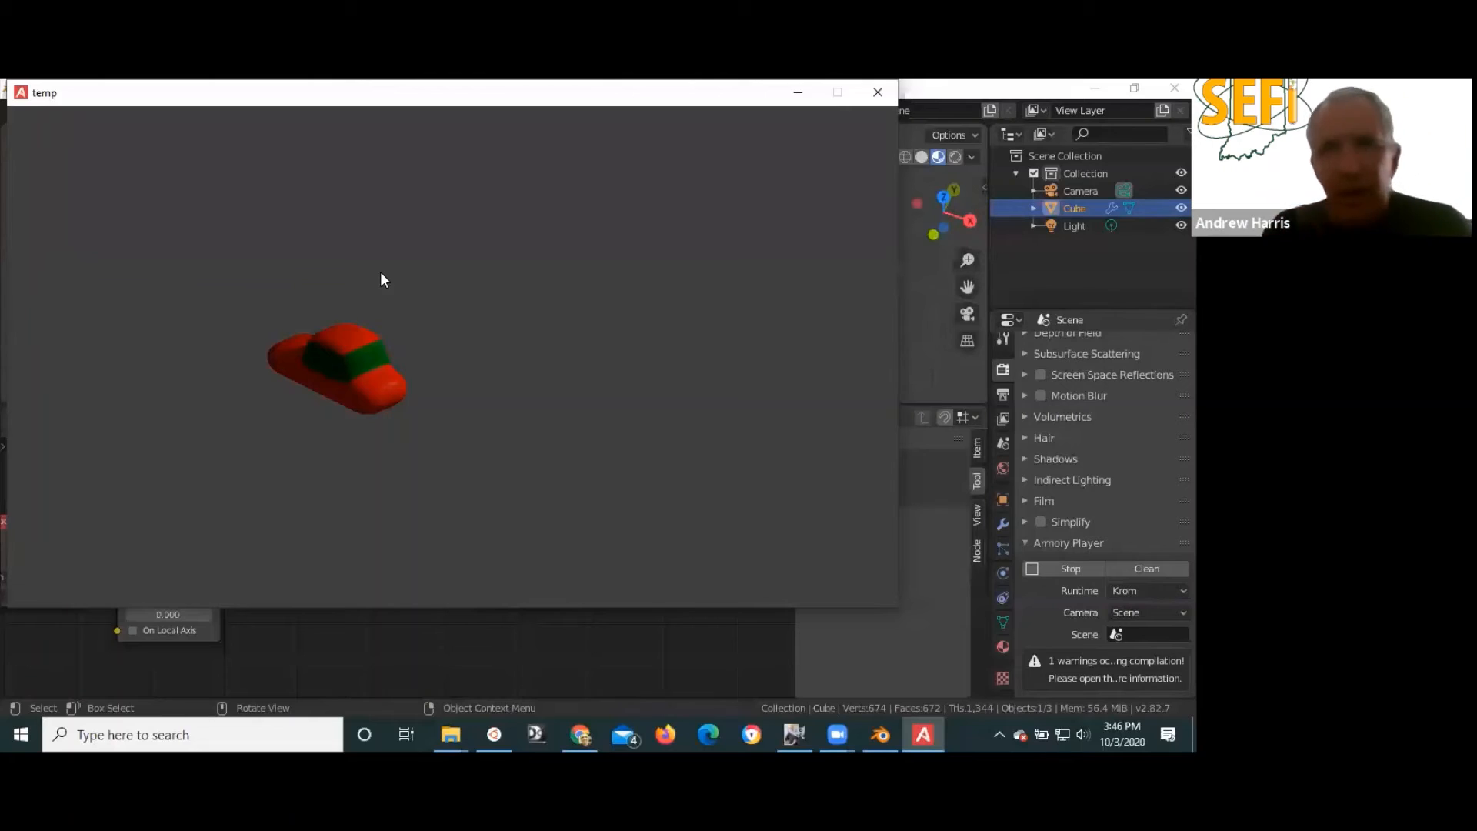
pyautogui.click(876, 93)
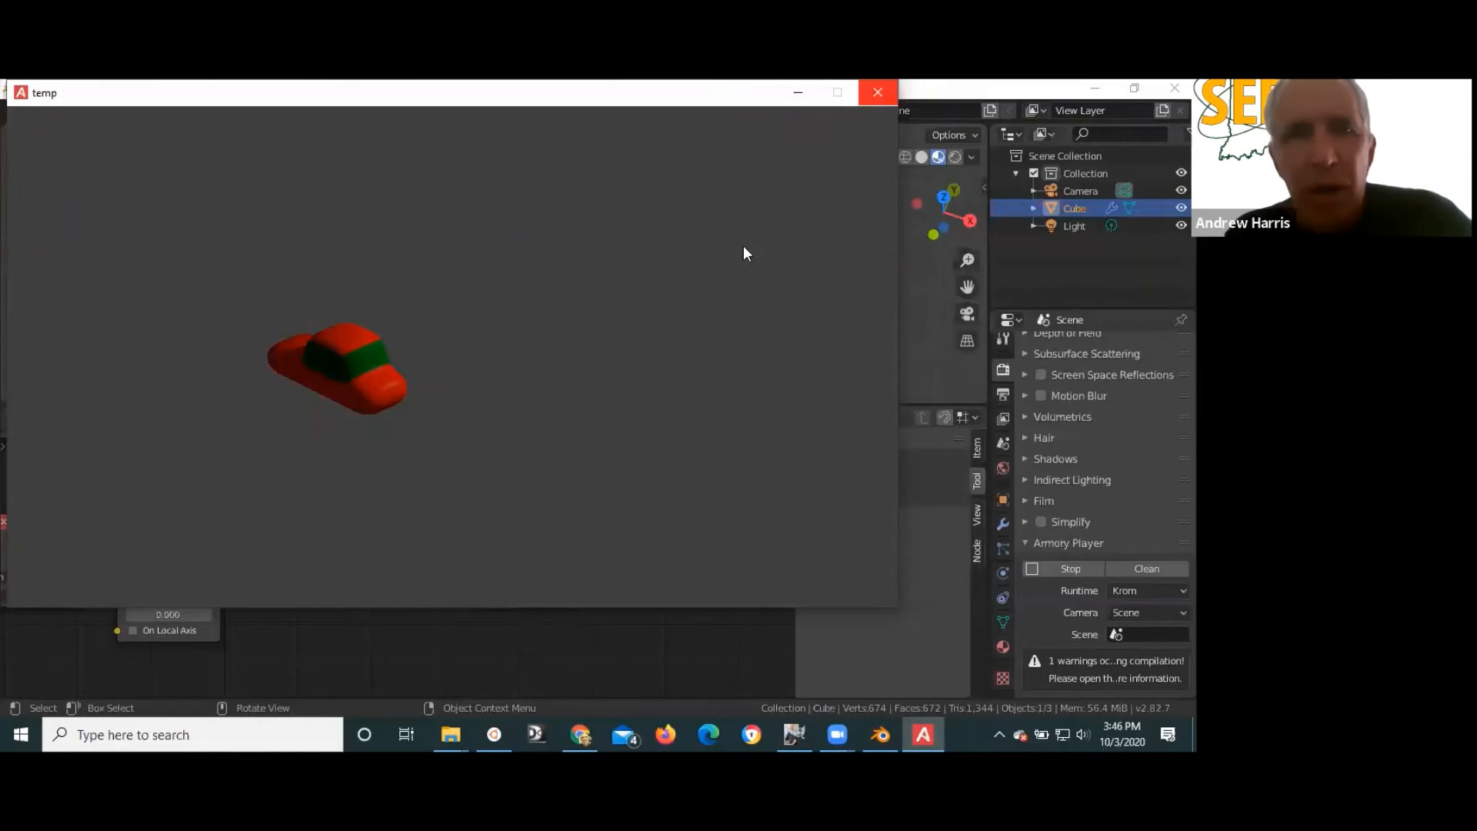
# - Align the scene camera to a top view of the car, and play the scene briefly to check the new camera angle
pyautogui.press('KP_7')
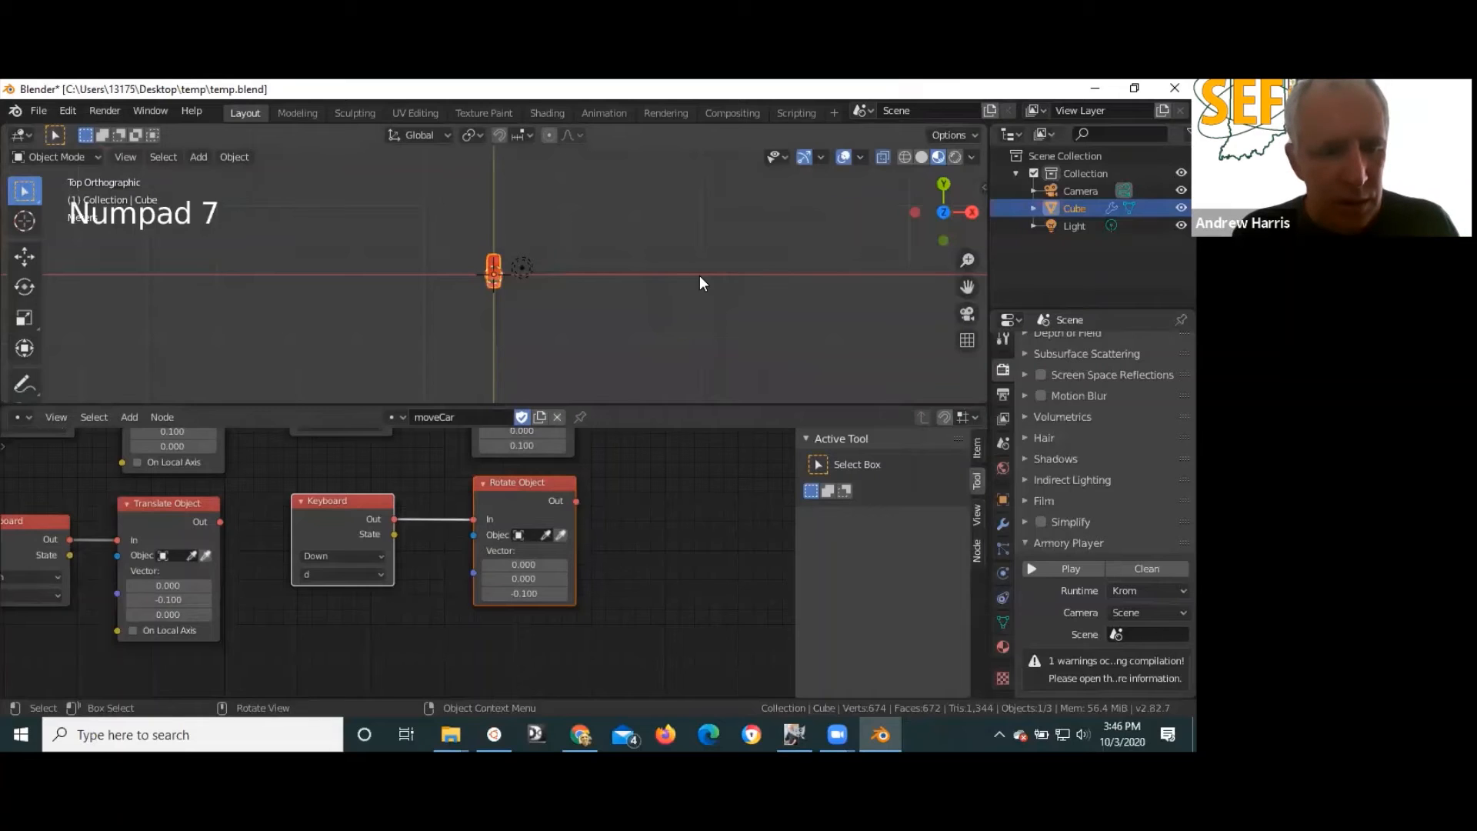
pyautogui.press('ctrl+alt+KP_0')
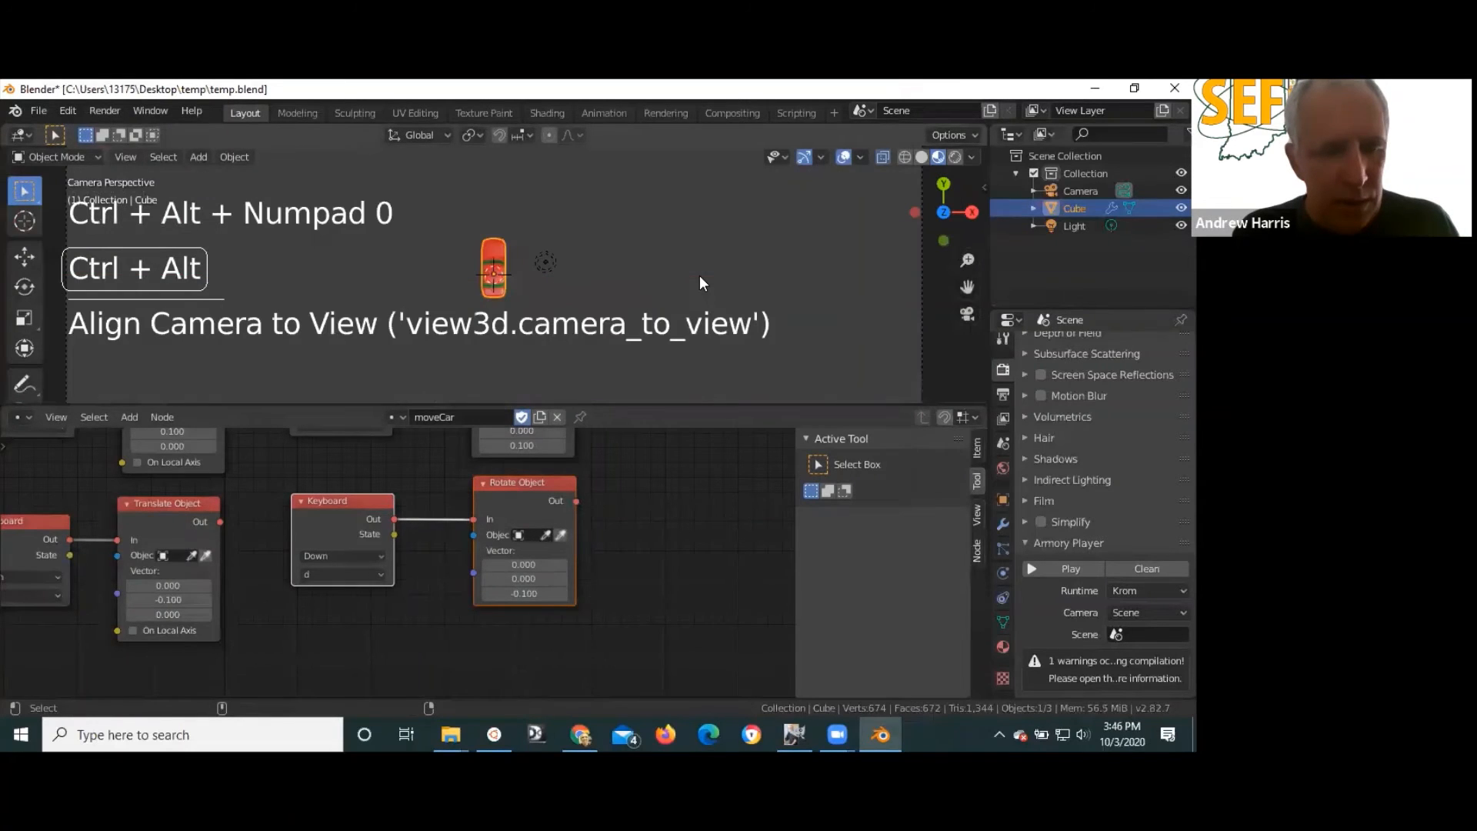
pyautogui.scroll(-4, 699, 285)
pyautogui.scroll(1, 698, 295)
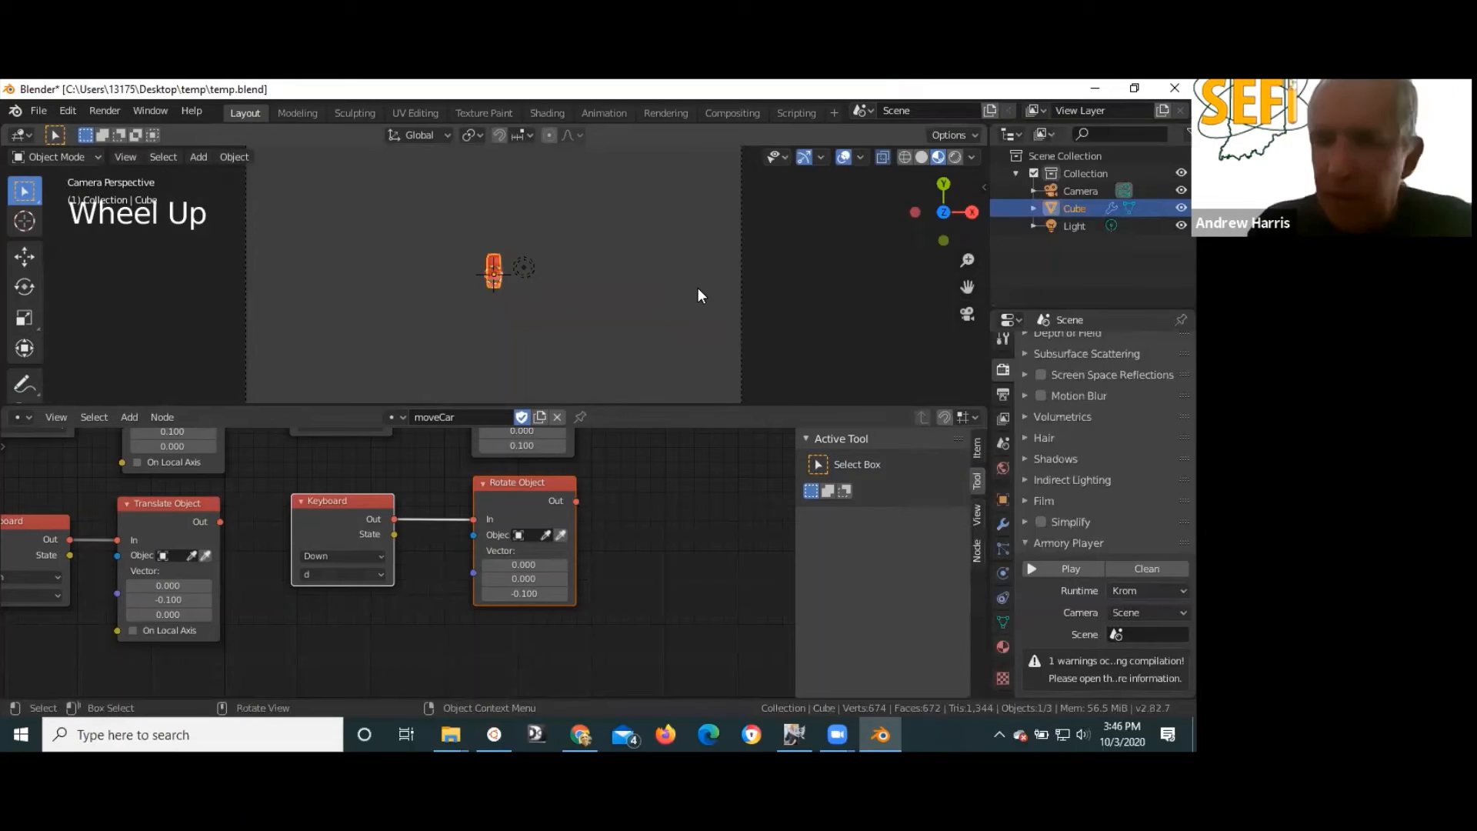
pyautogui.press('F5')
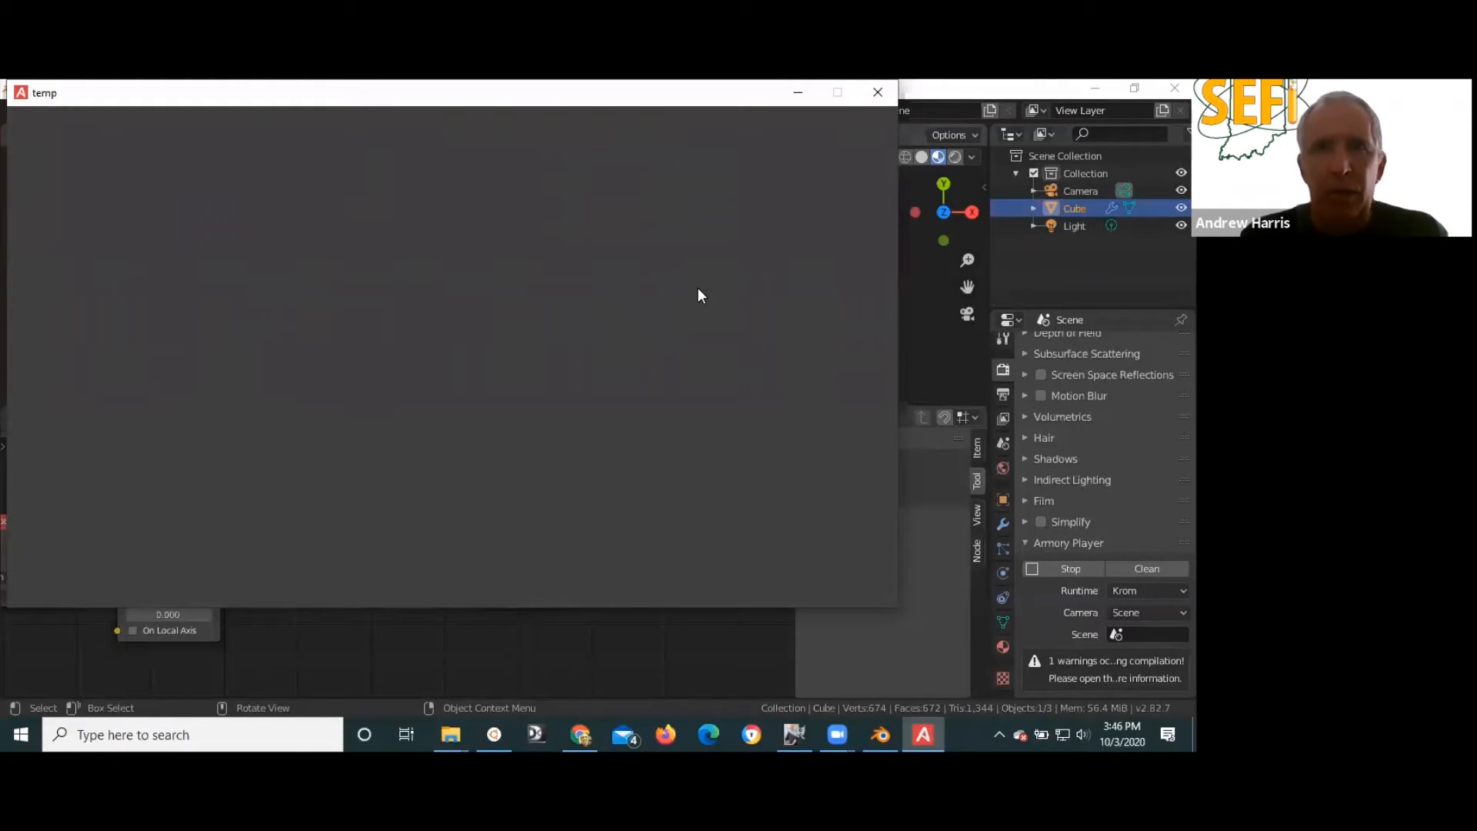
pyautogui.click(882, 91)
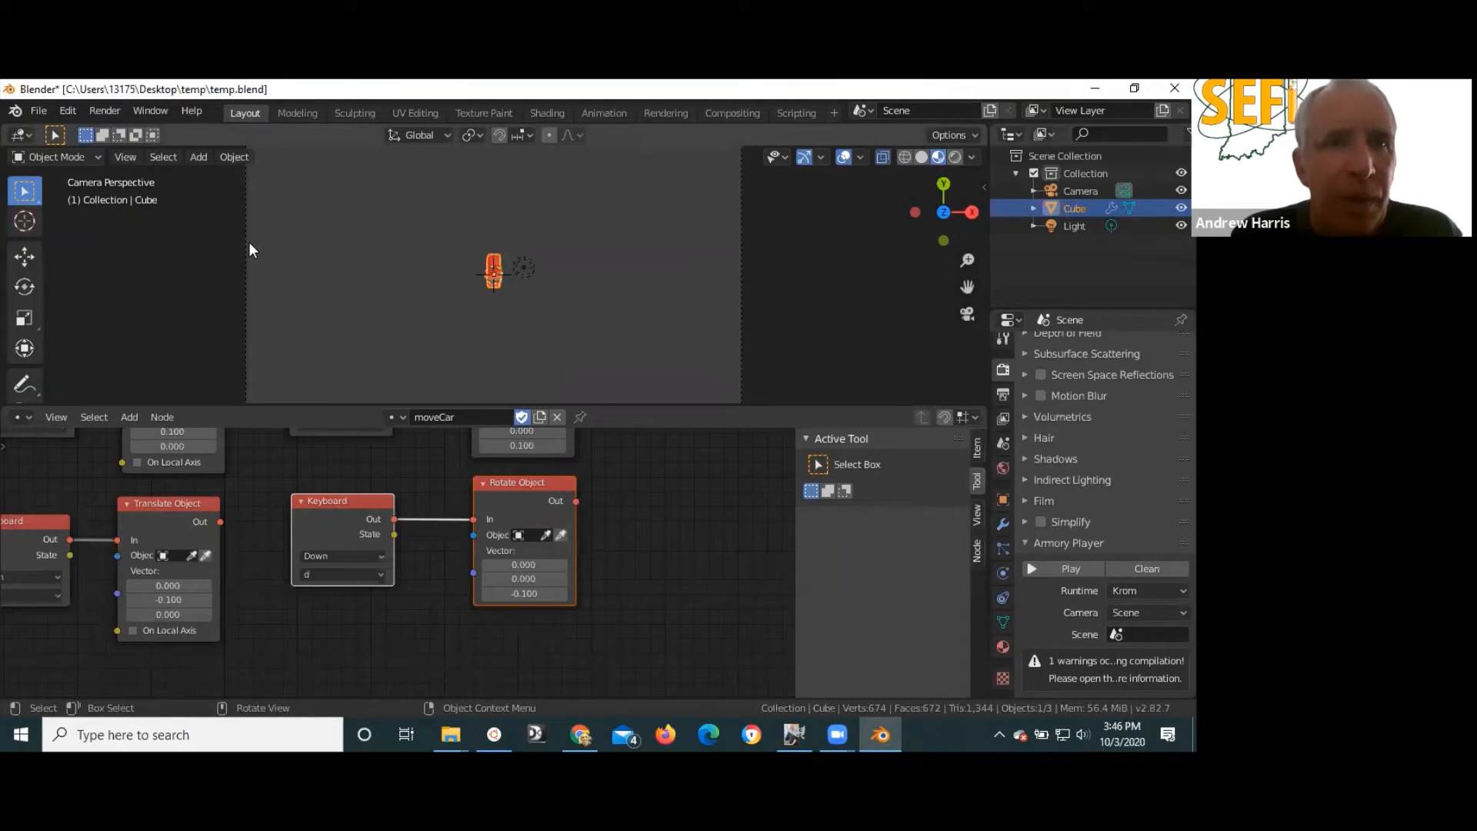
# - Set the camera's Clip End distance to 1000 m
pyautogui.click(460, 246)
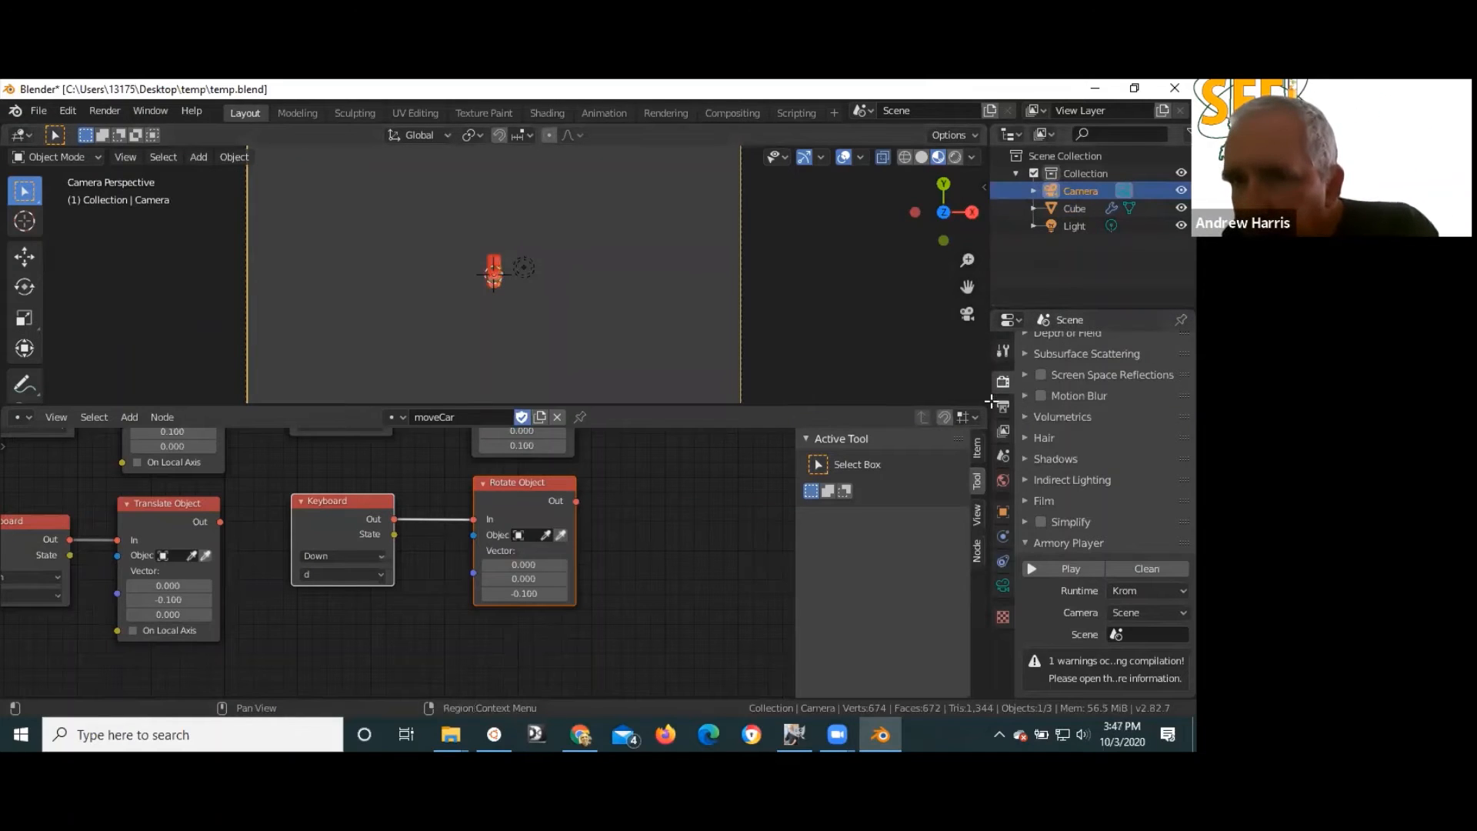
pyautogui.click(1000, 585)
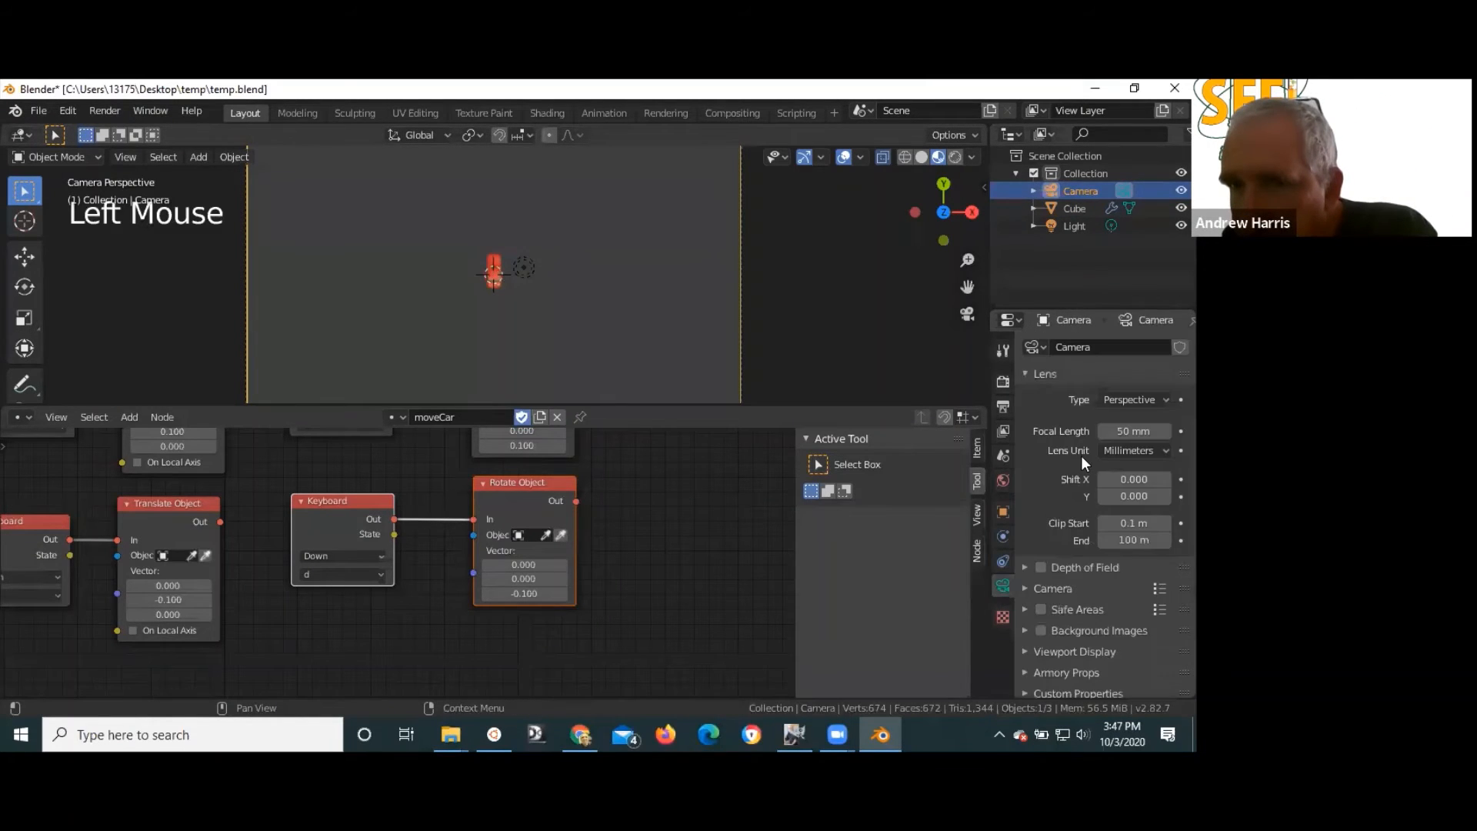
pyautogui.doubleClick(1157, 540)
pyautogui.write('1')
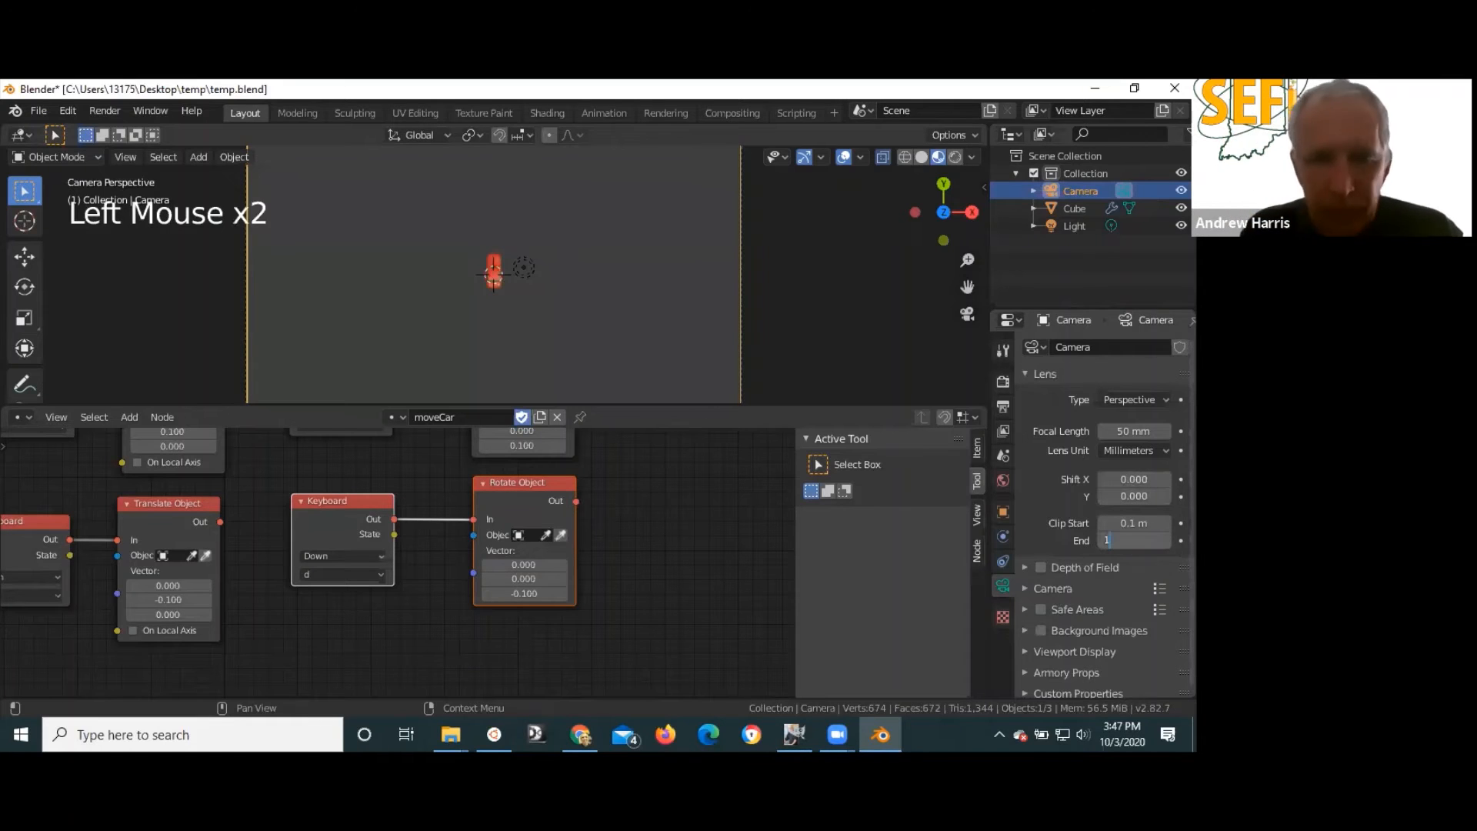
pyautogui.write('000')
pyautogui.press('Return')
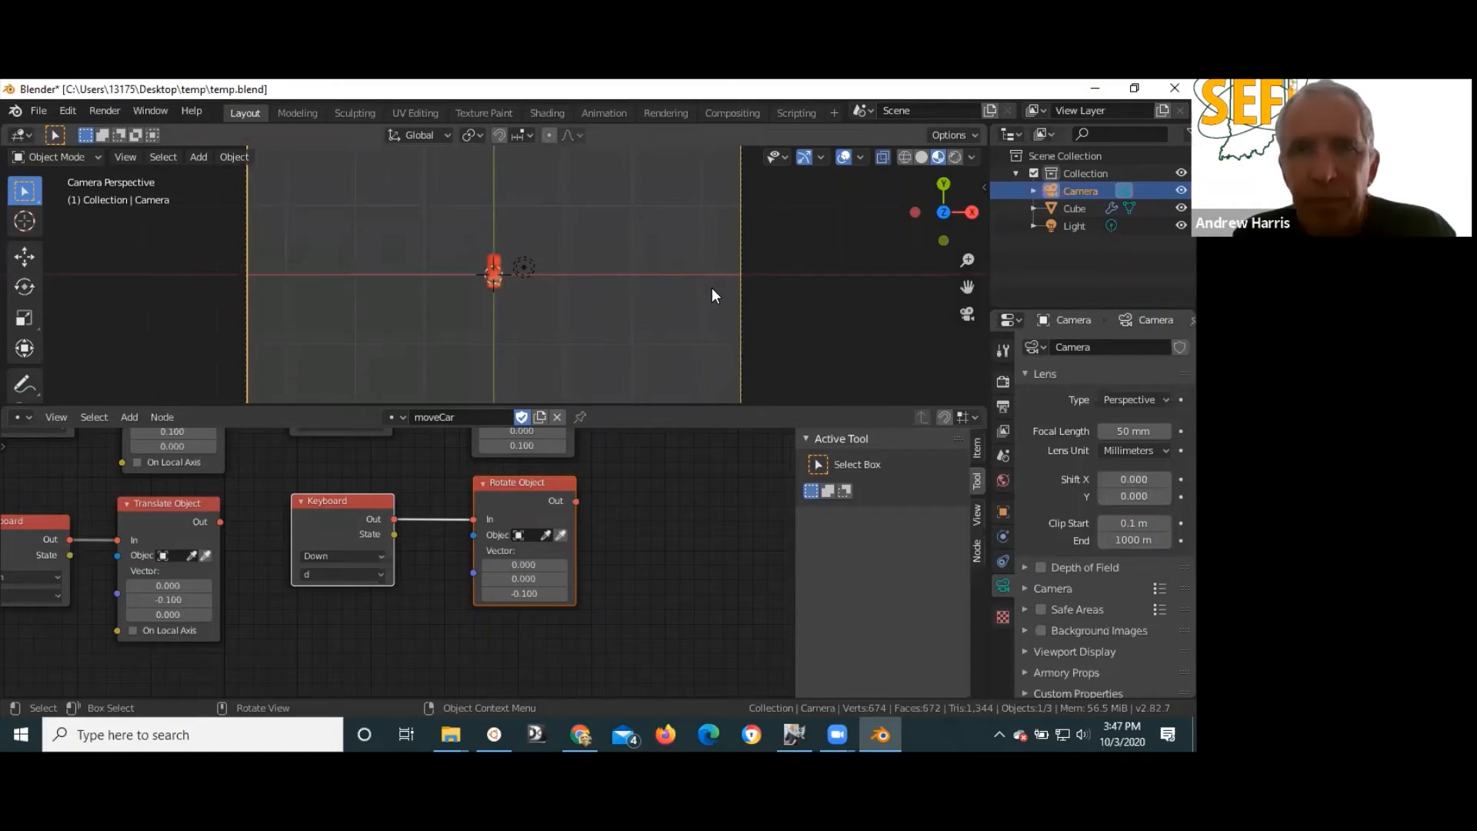
# - Play the scene in the Armory Player and drive the car forward and backward repeatedly, seen from above
pyautogui.press('F5')
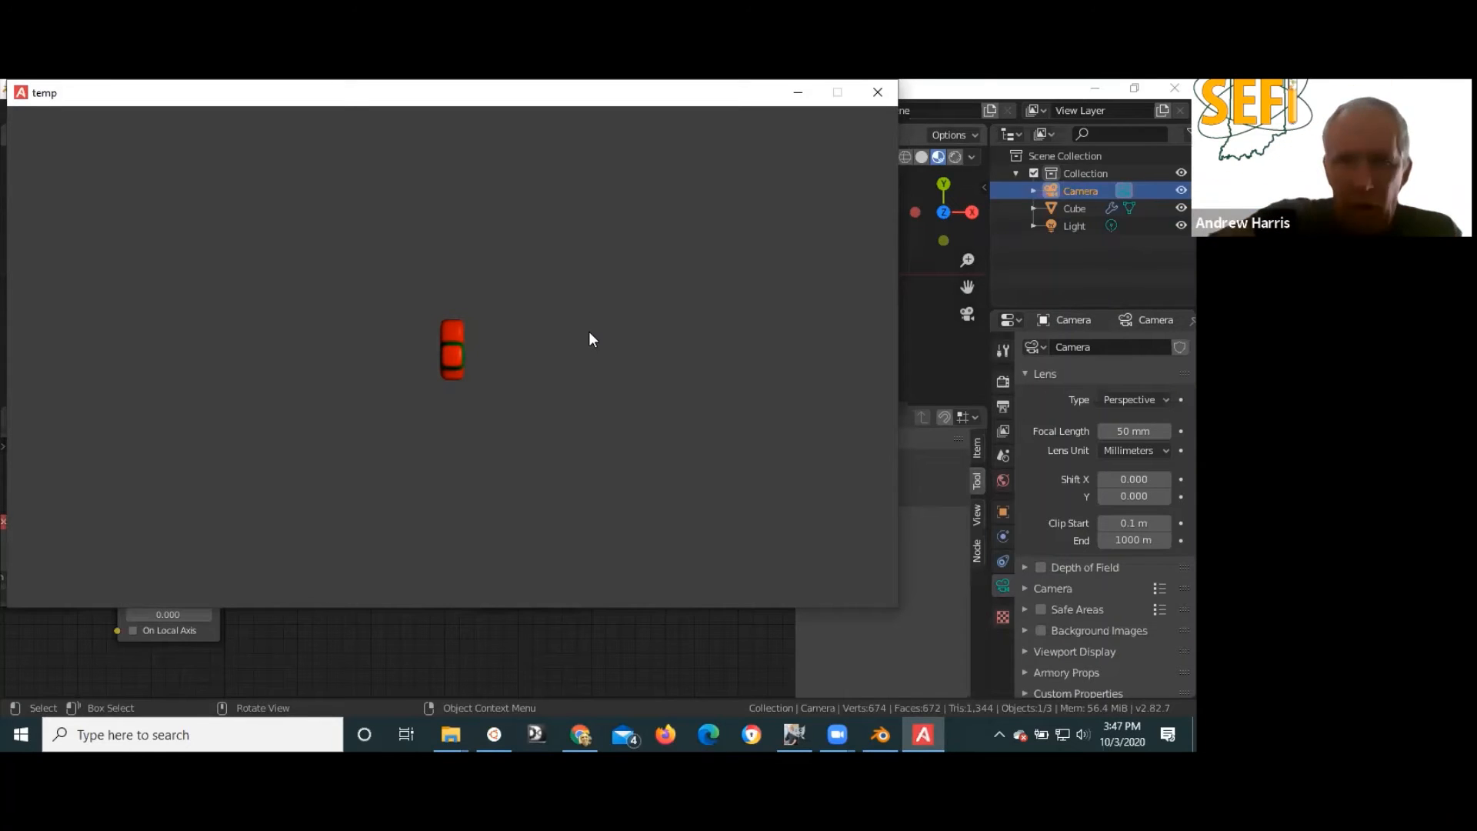
pyautogui.press('Up')
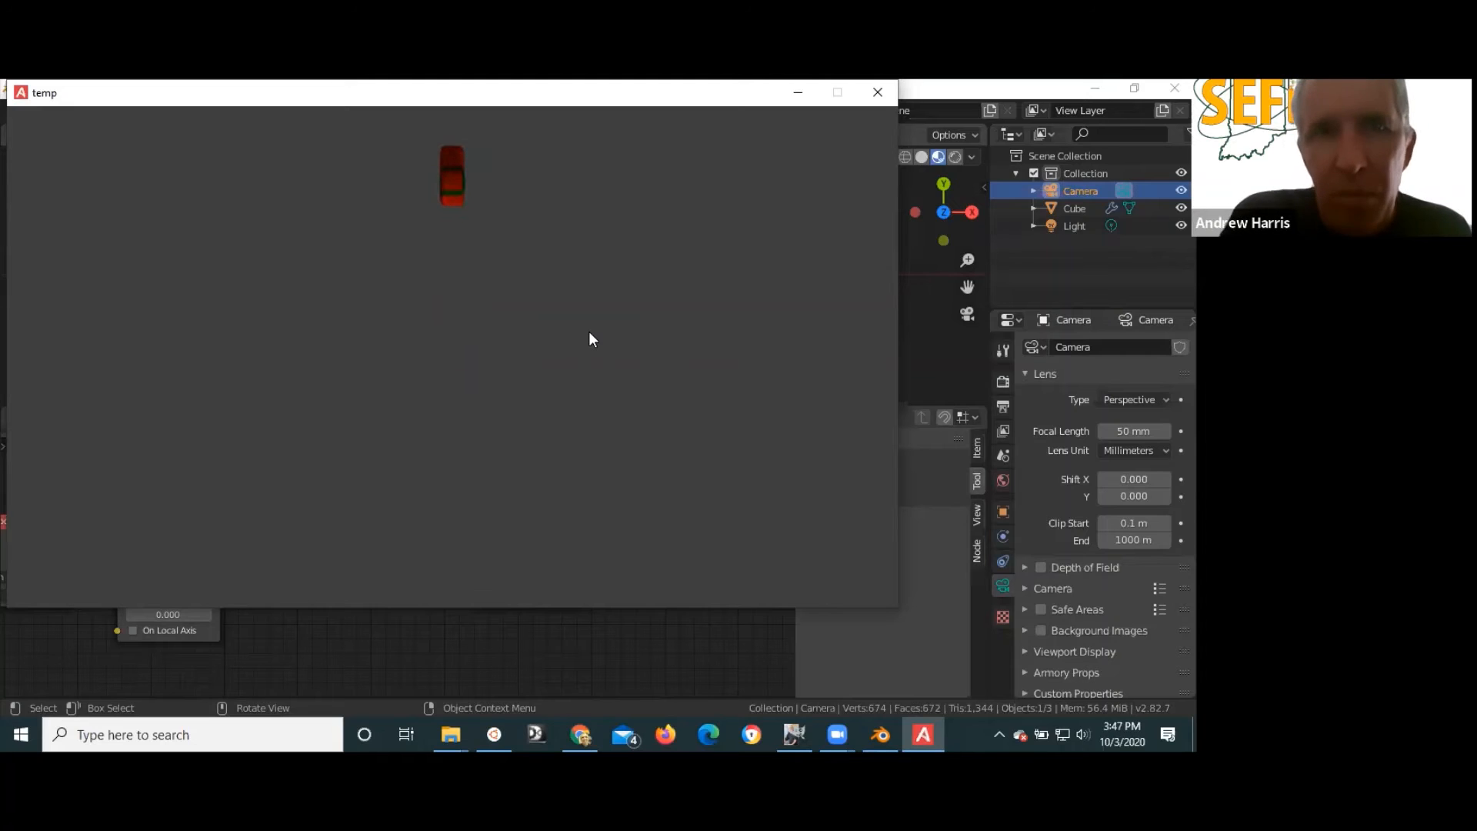
pyautogui.press('Down')
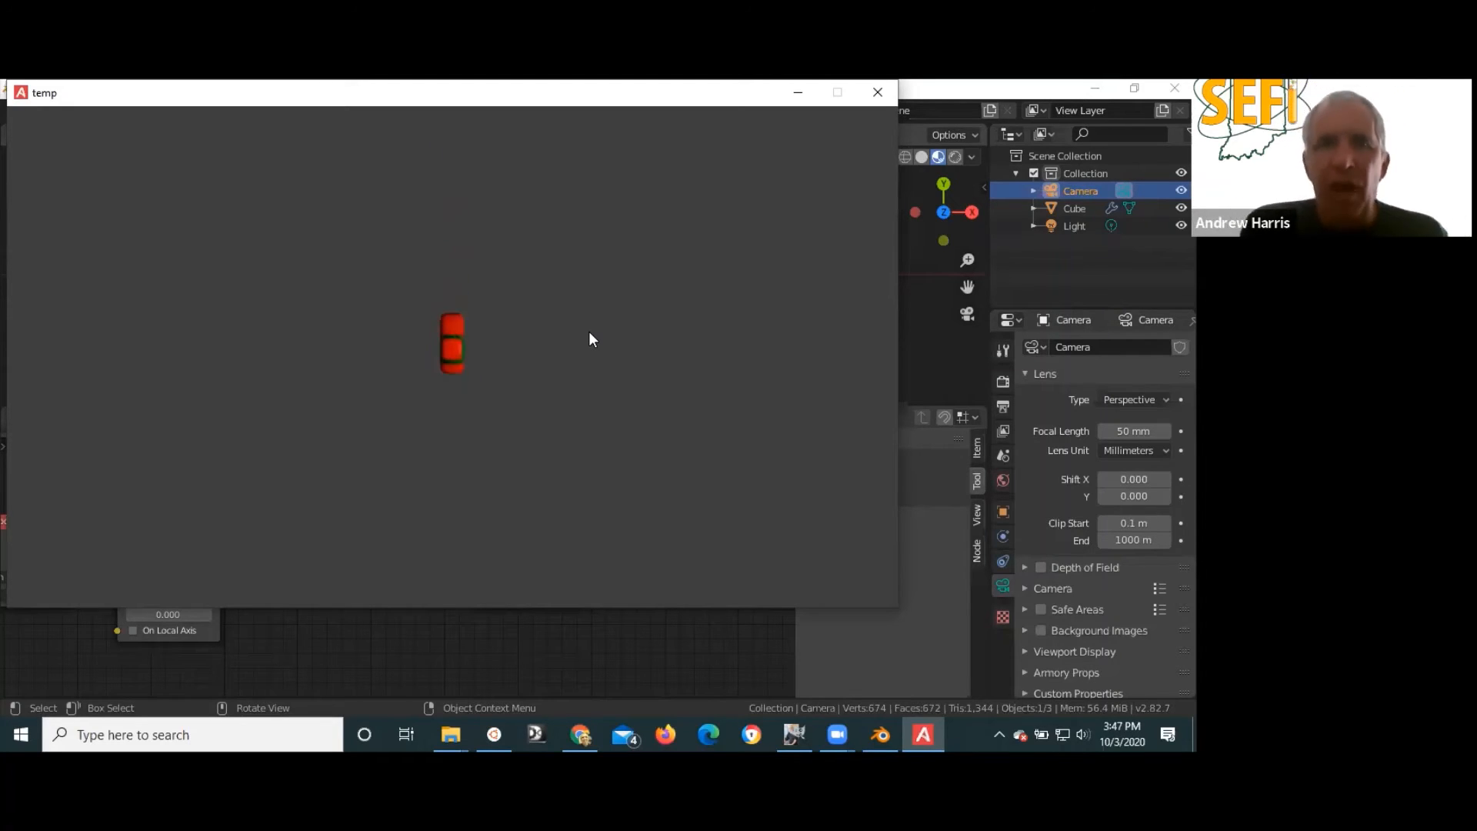
pyautogui.press('Up')
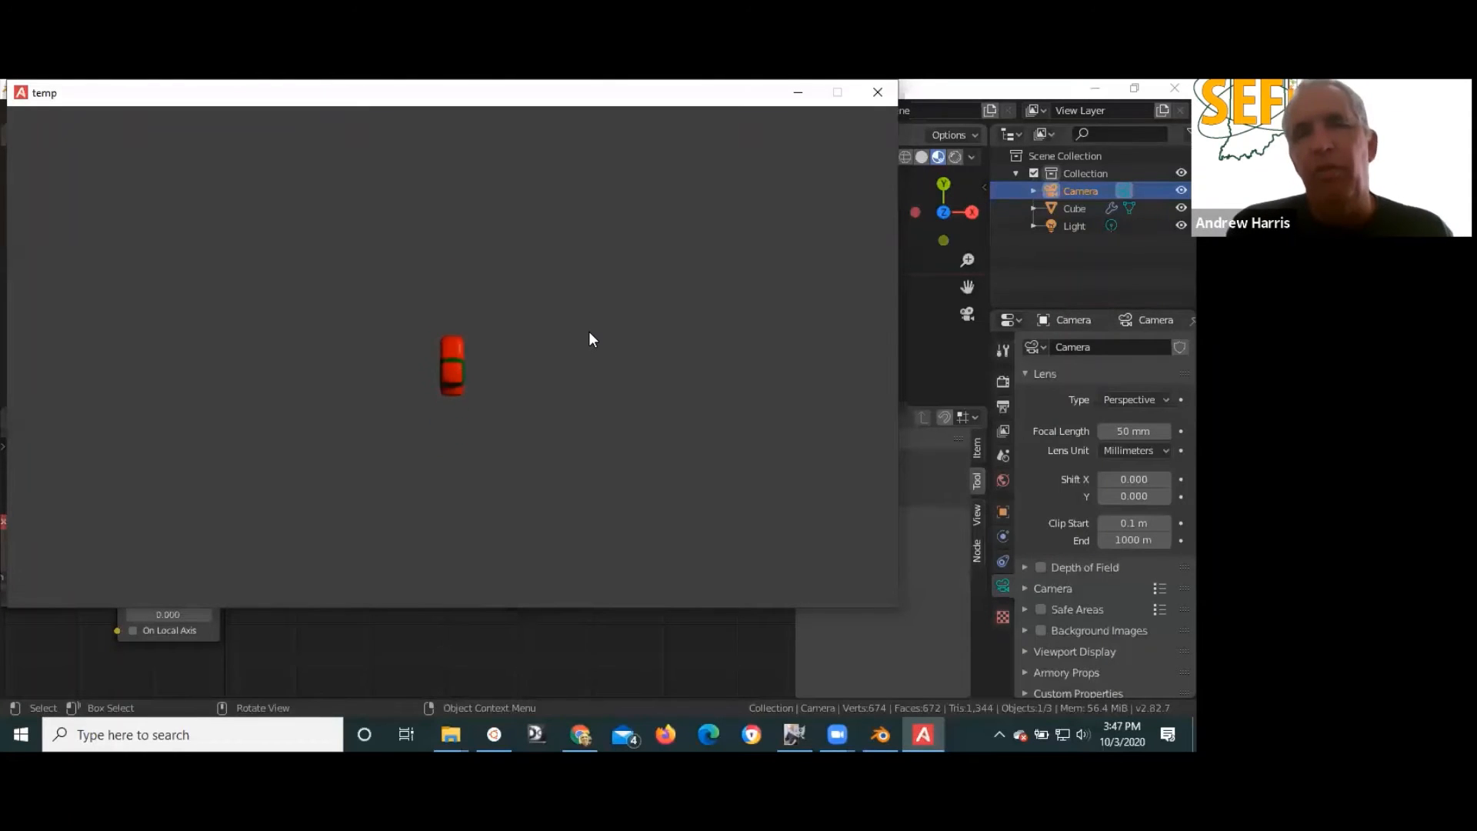
pyautogui.press('Down')
pyautogui.press('Up')
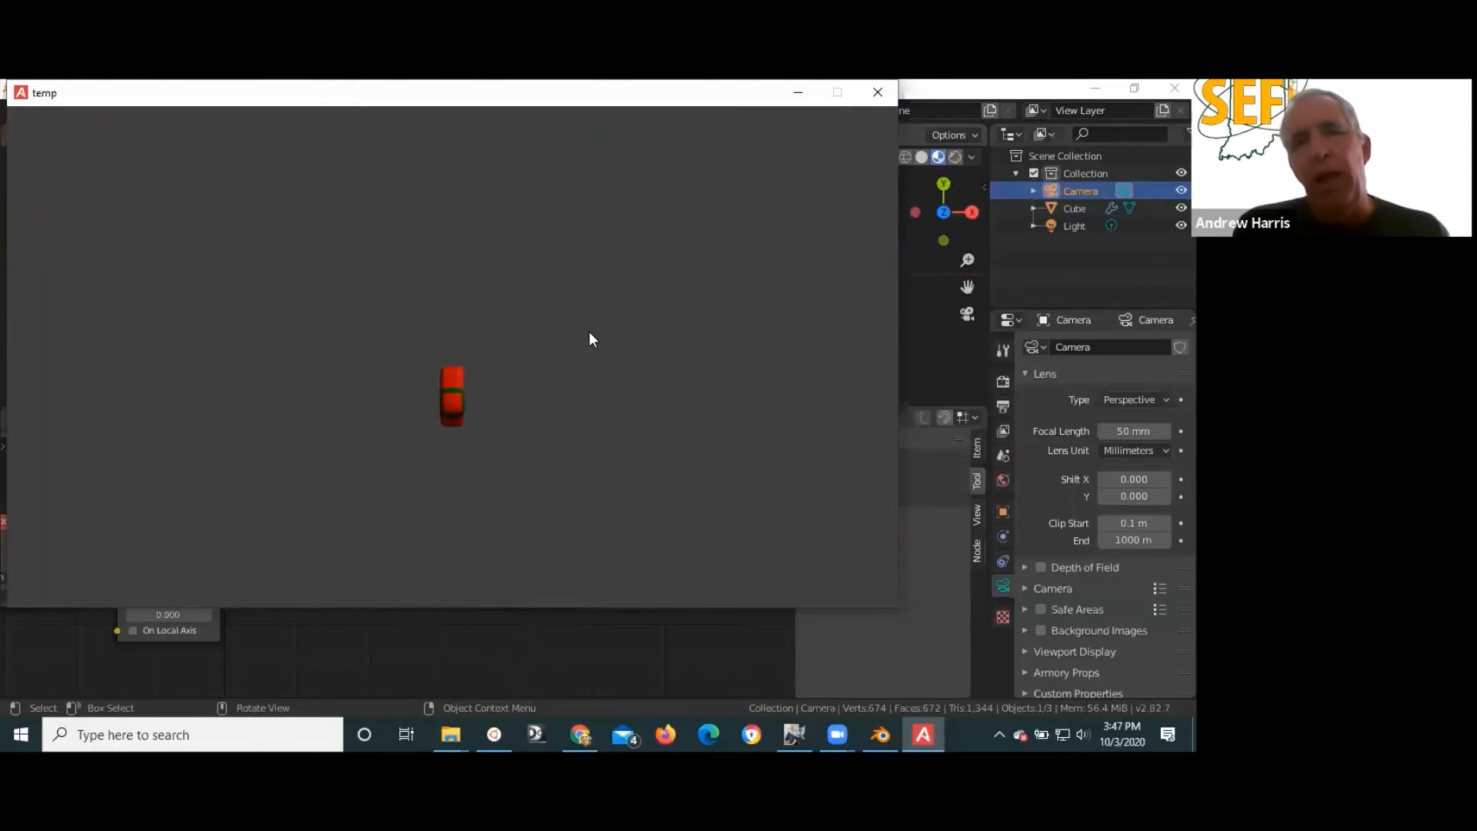
pyautogui.press('Down')
pyautogui.press('Up')
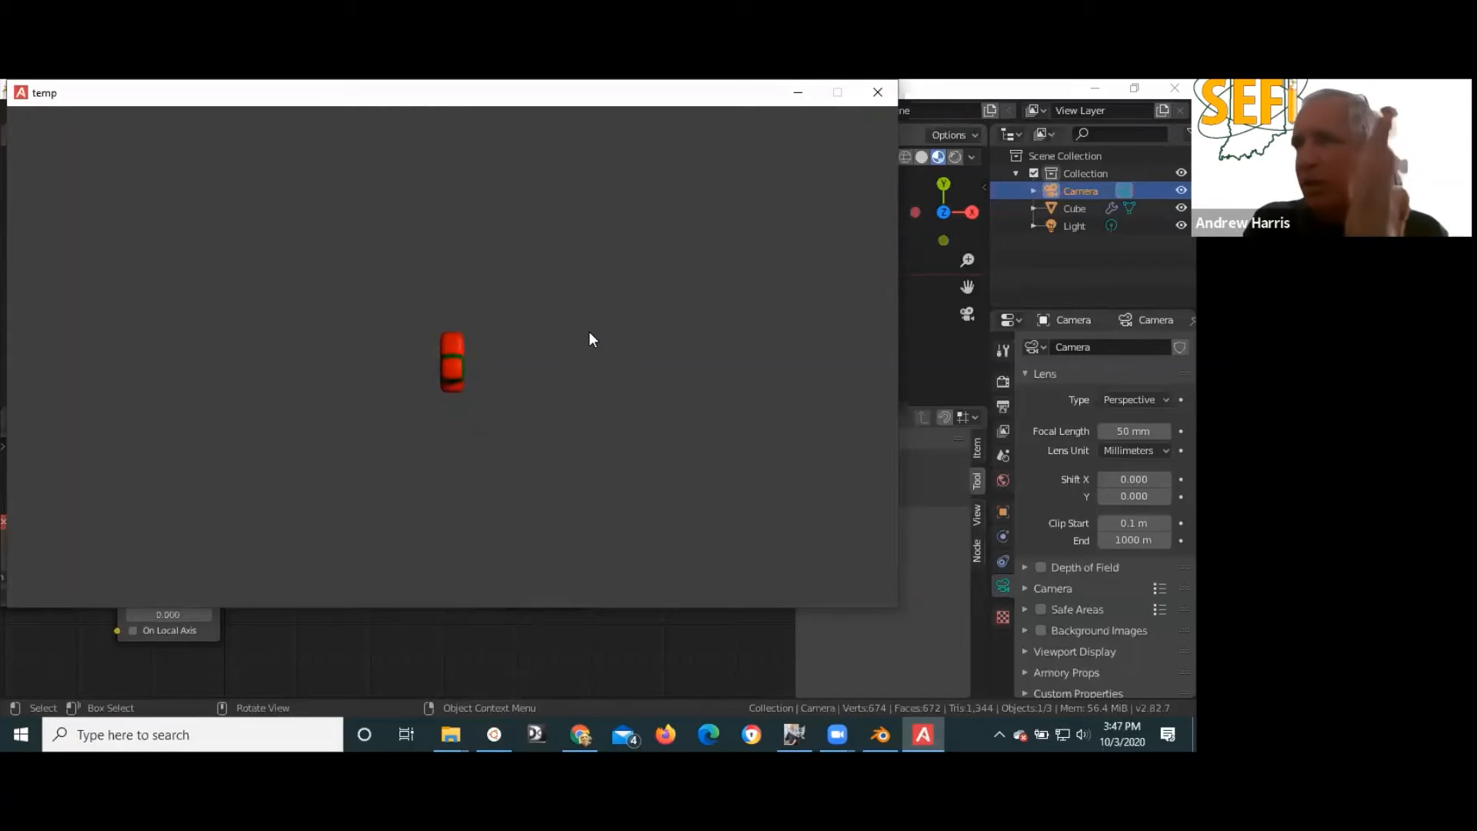
pyautogui.press('Down')
pyautogui.press('Up')
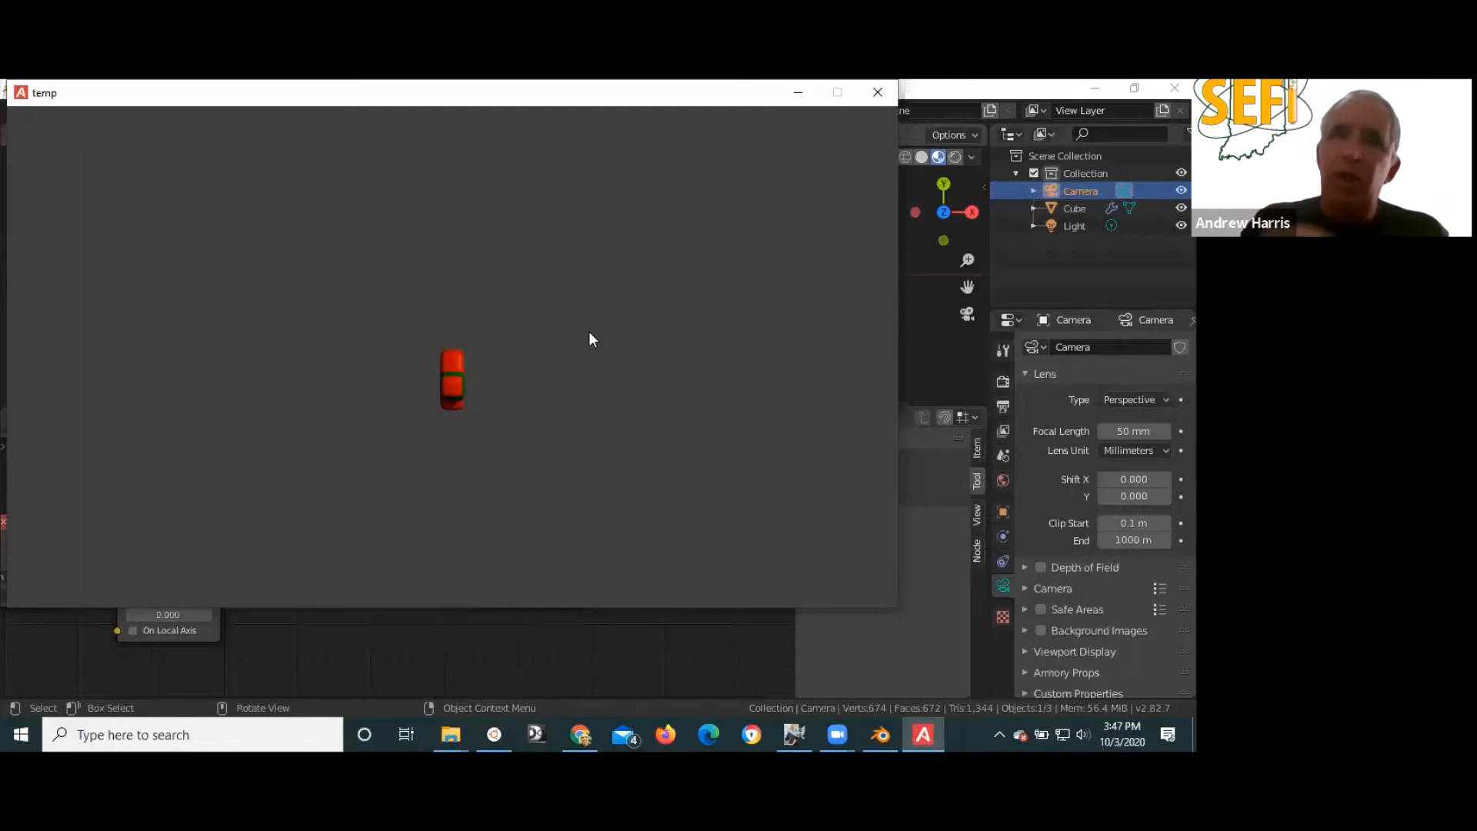
# - Turn the car sideways, test driving it forward and backward in that orientation, and close the game window
pyautogui.press('Right')
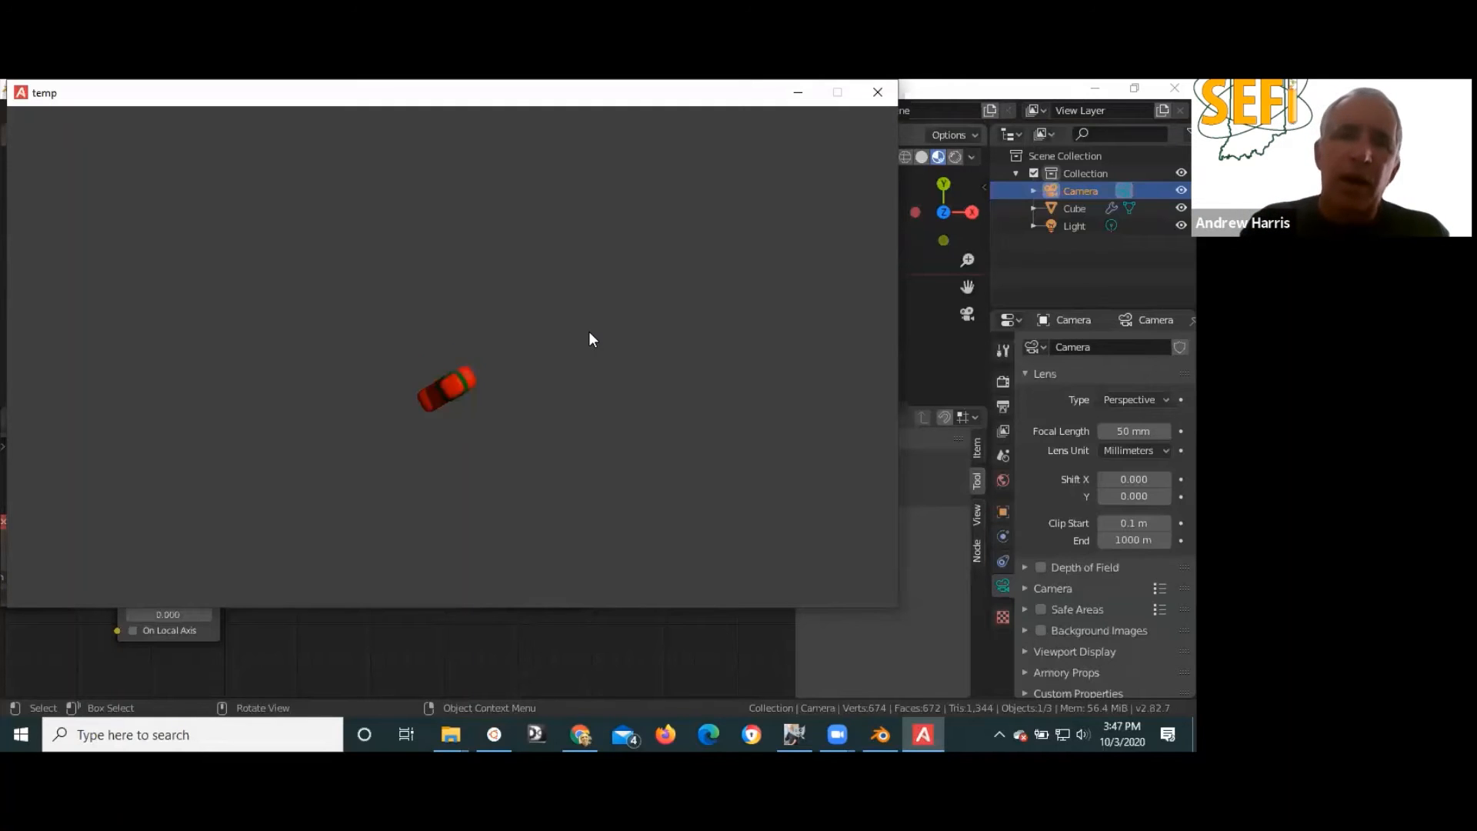
pyautogui.press('Left')
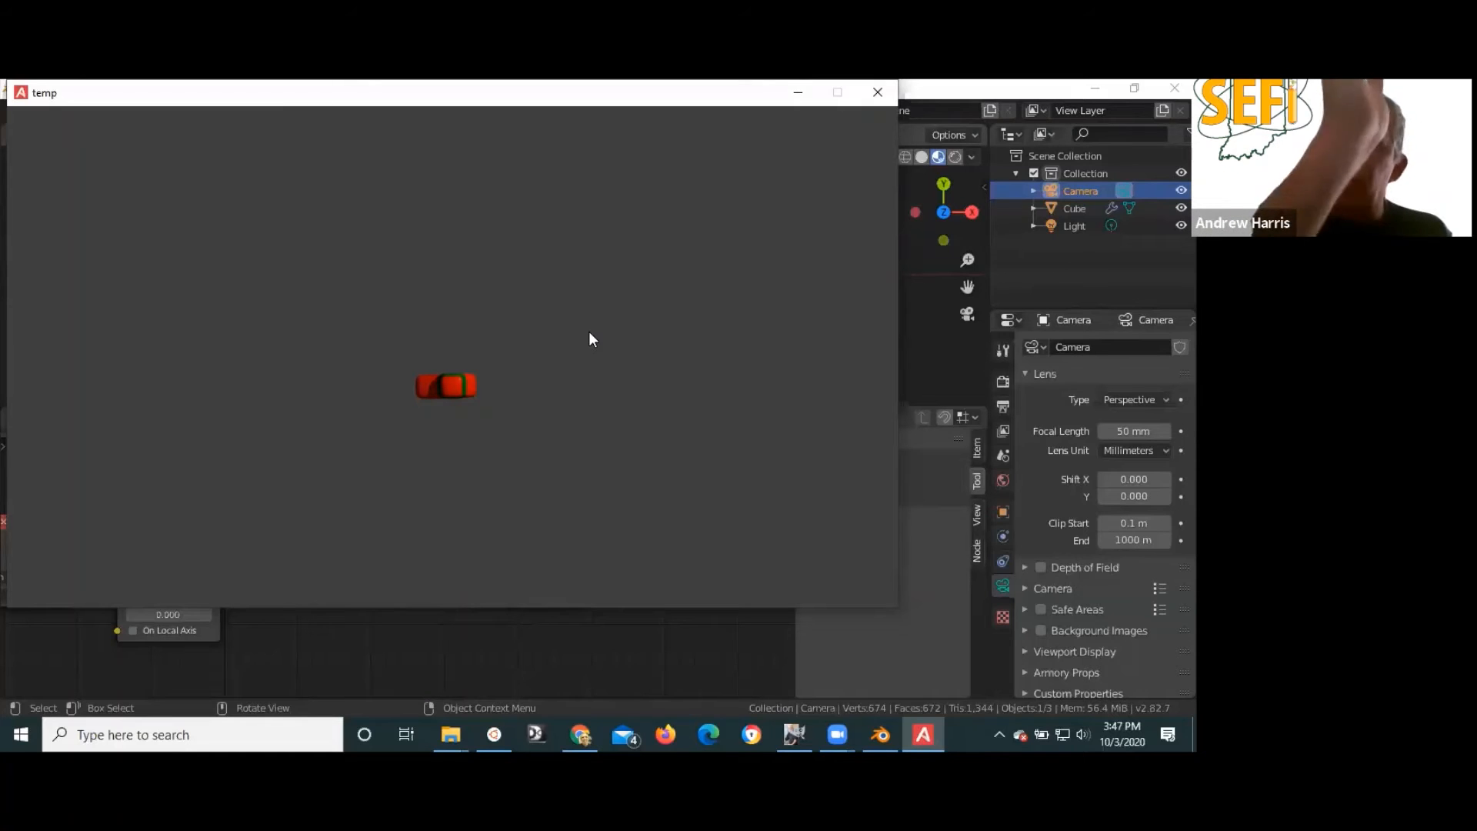
pyautogui.press('Up')
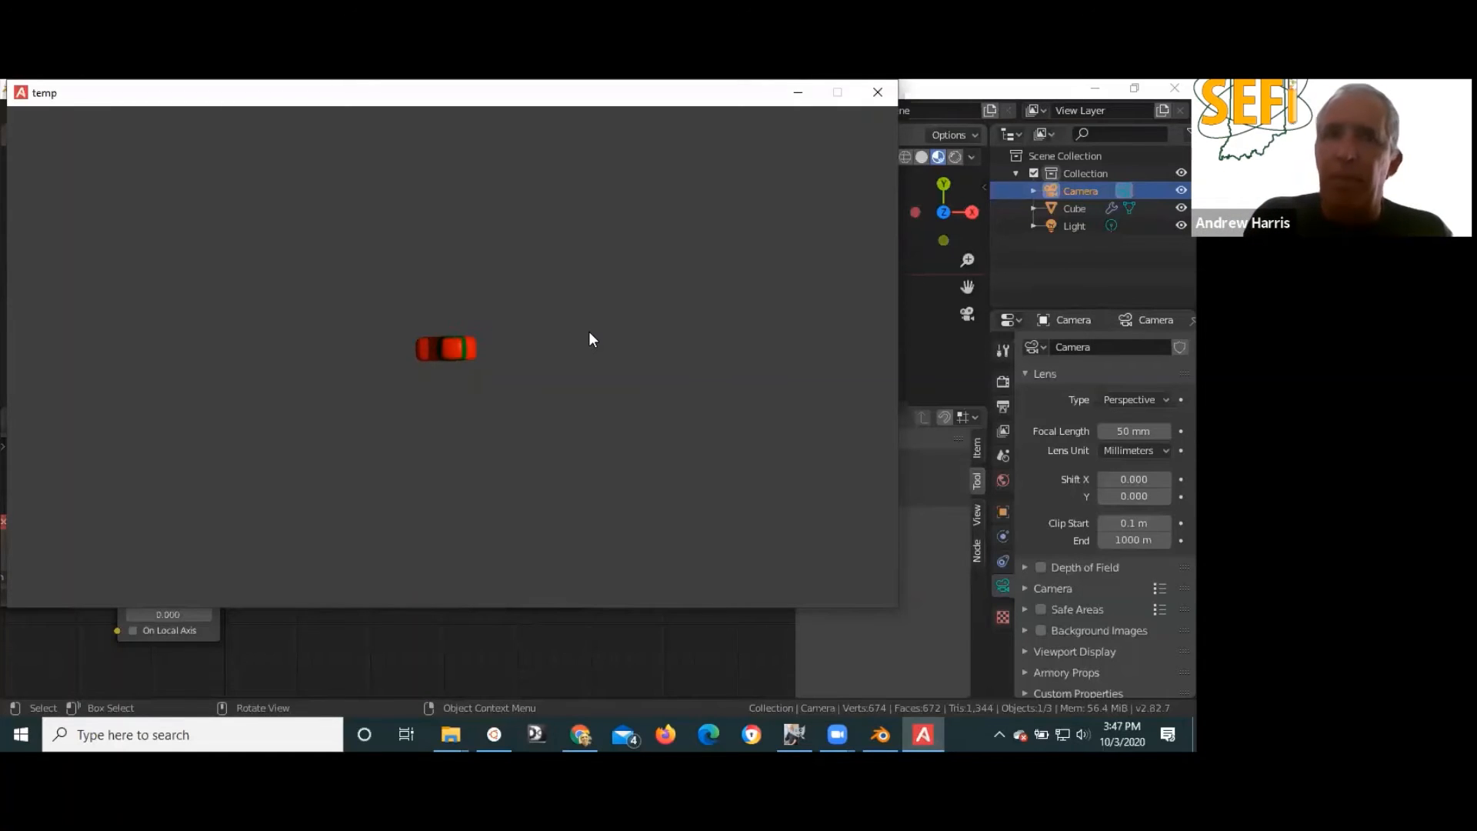
pyautogui.press('Down')
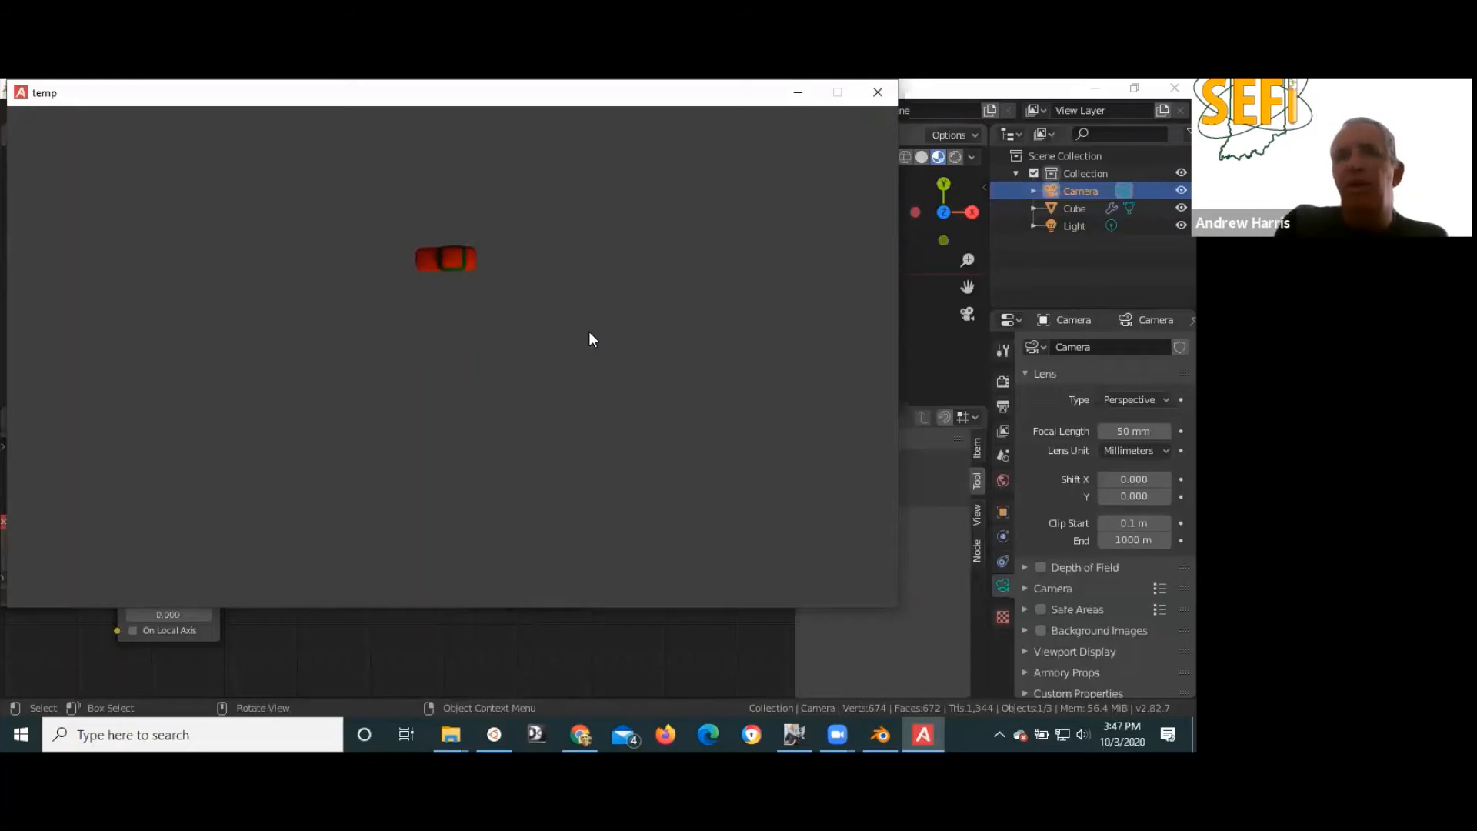
pyautogui.press('Down')
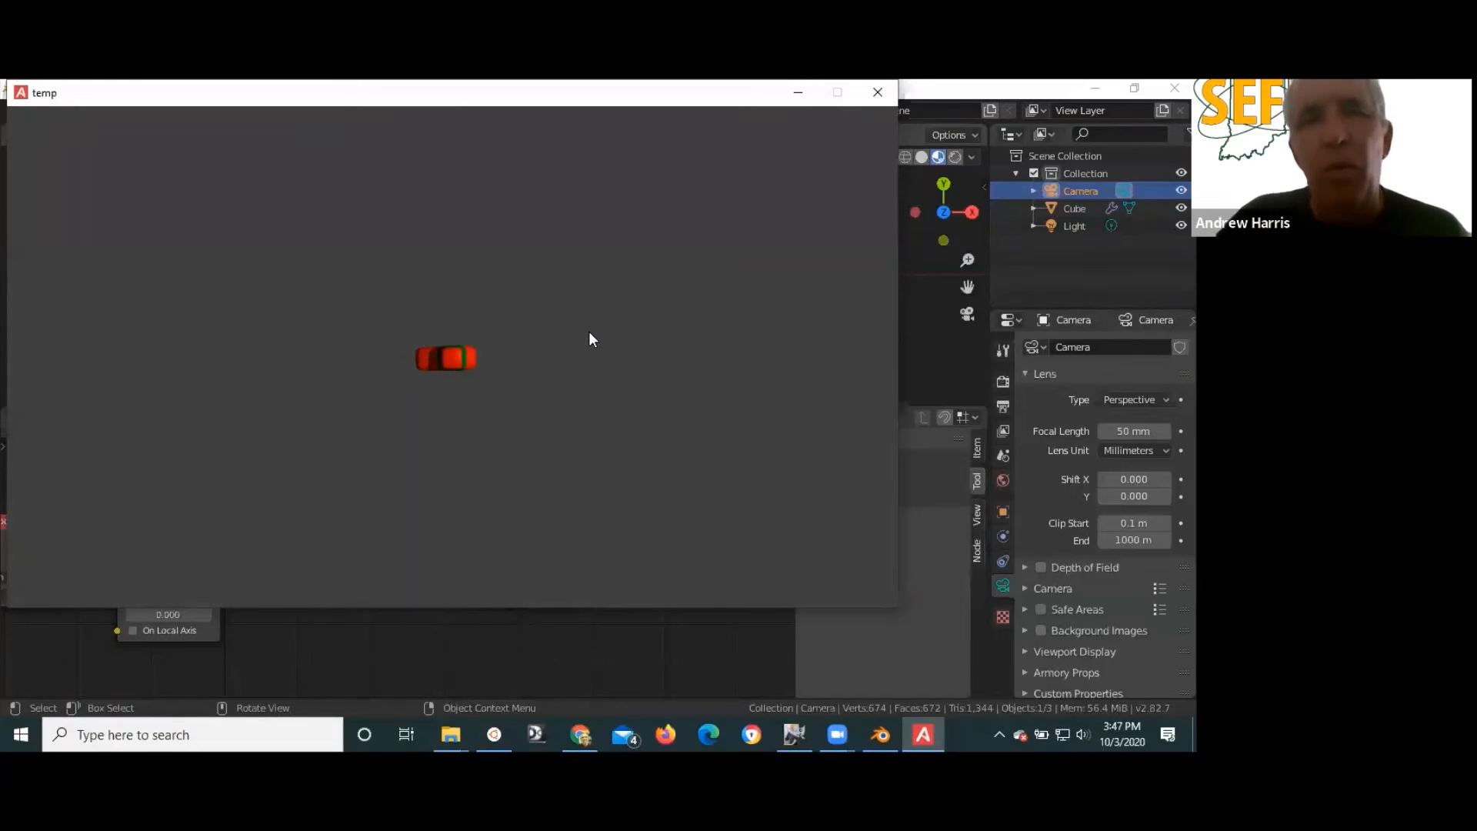
pyautogui.press('Up')
pyautogui.press('Down')
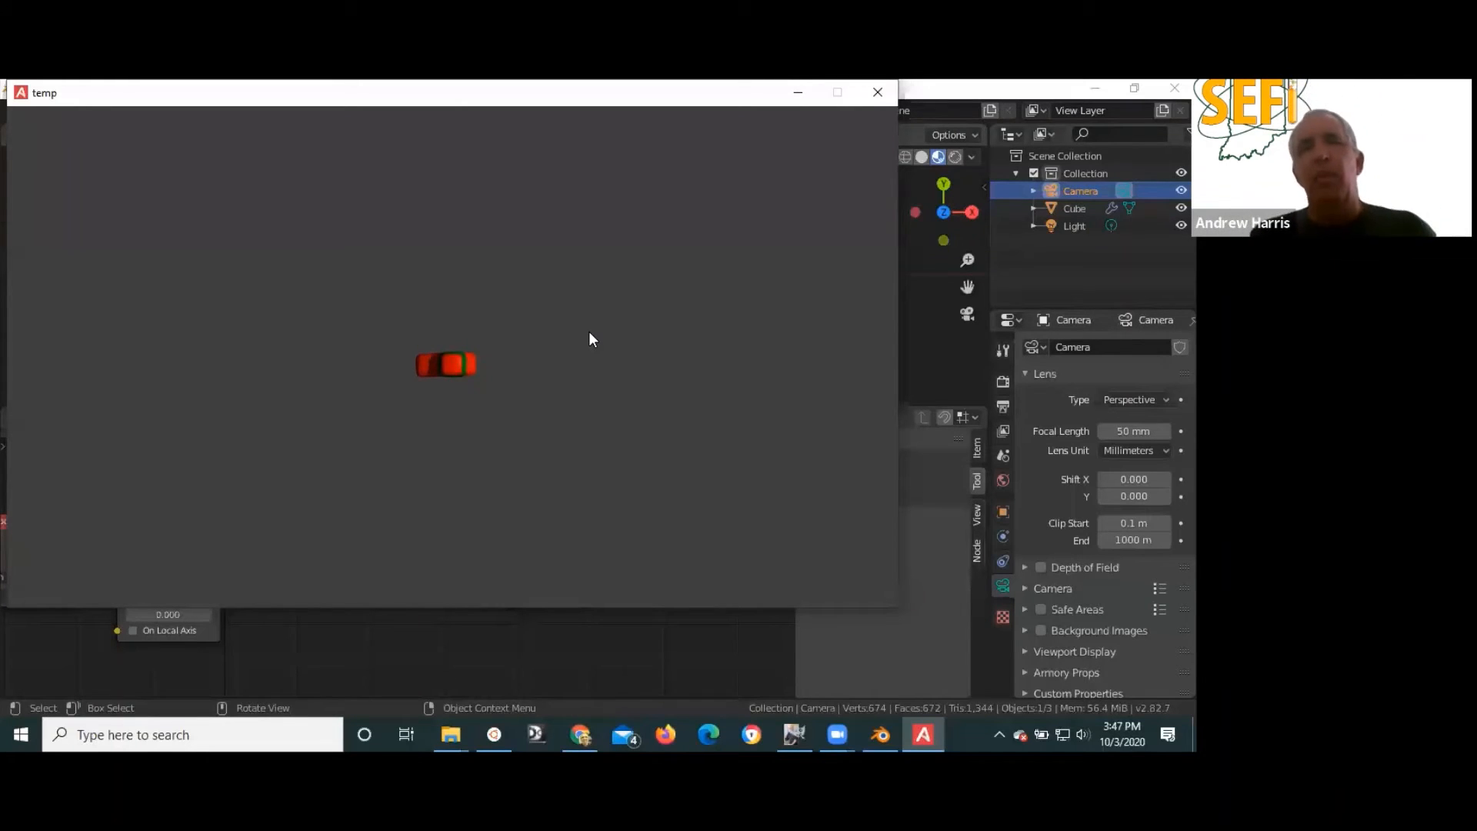
pyautogui.click(882, 88)
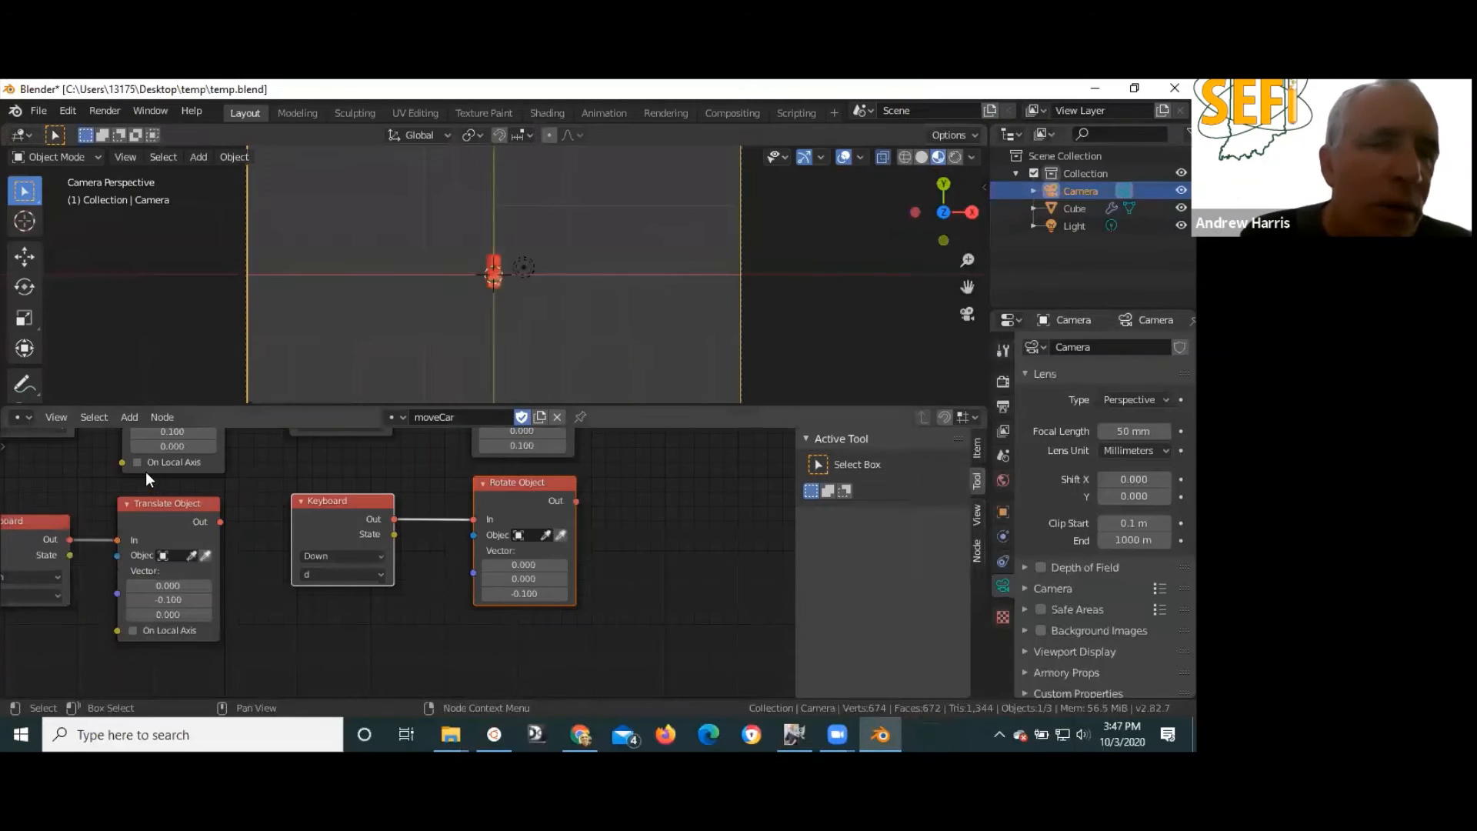
# - Enable On Local Axis on both Translate Object nodes, the ones driven by the w and s keys
pyautogui.moveTo(153, 465); pyautogui.dragTo(336, 527, button='middle')
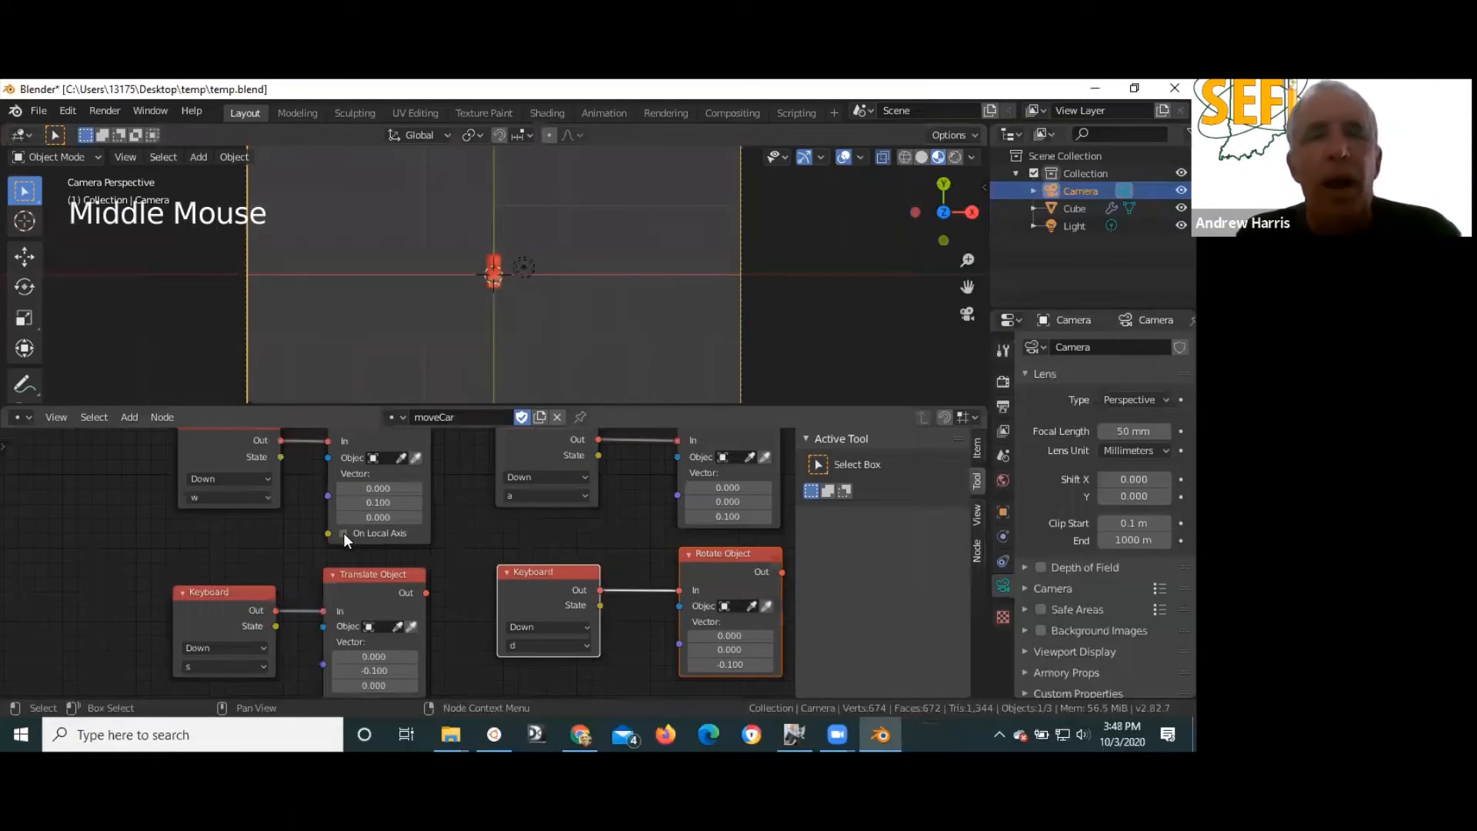
pyautogui.click(343, 533)
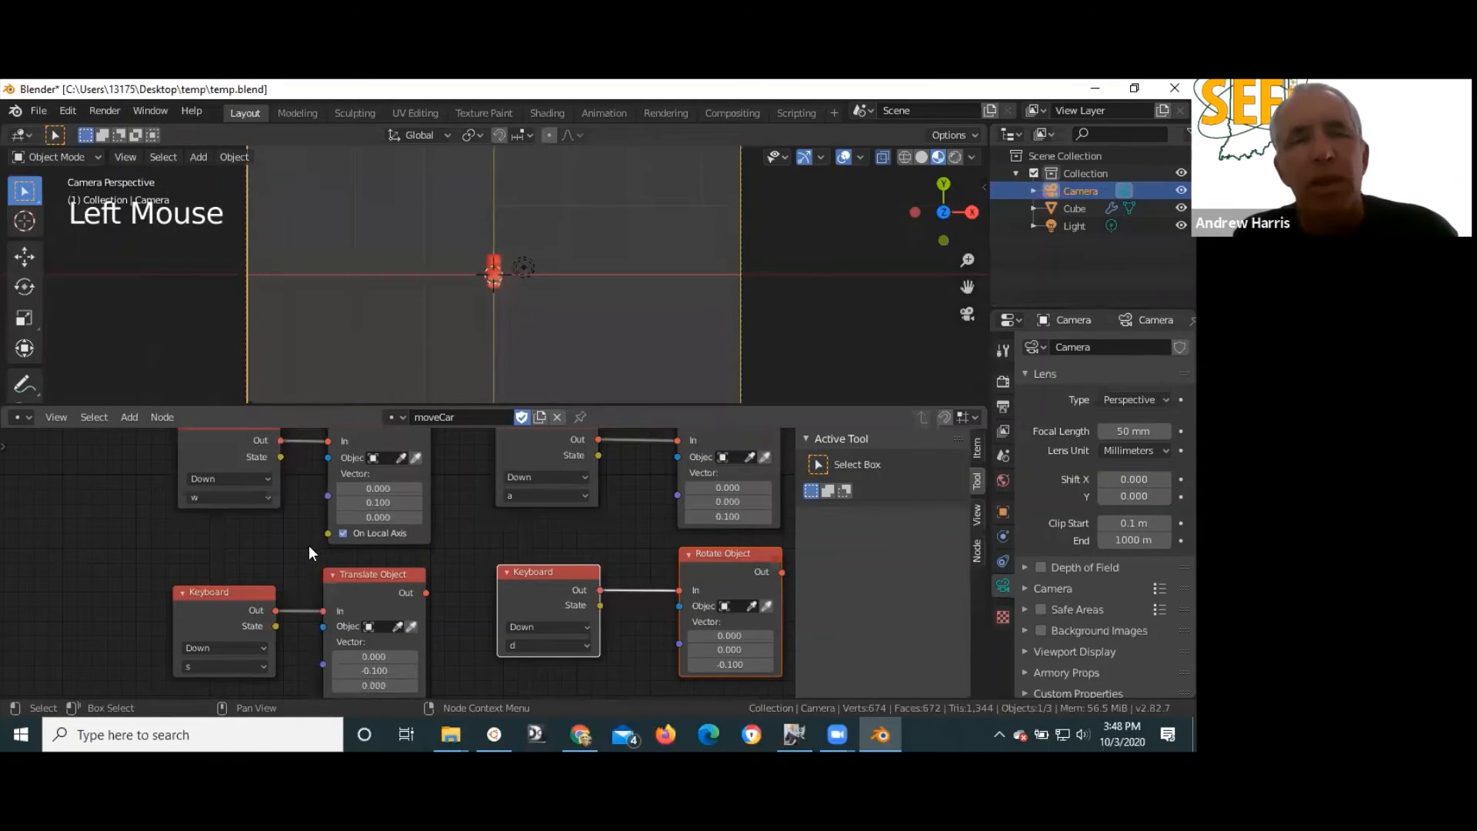
pyautogui.scroll(-2, 329, 655)
pyautogui.click(344, 682)
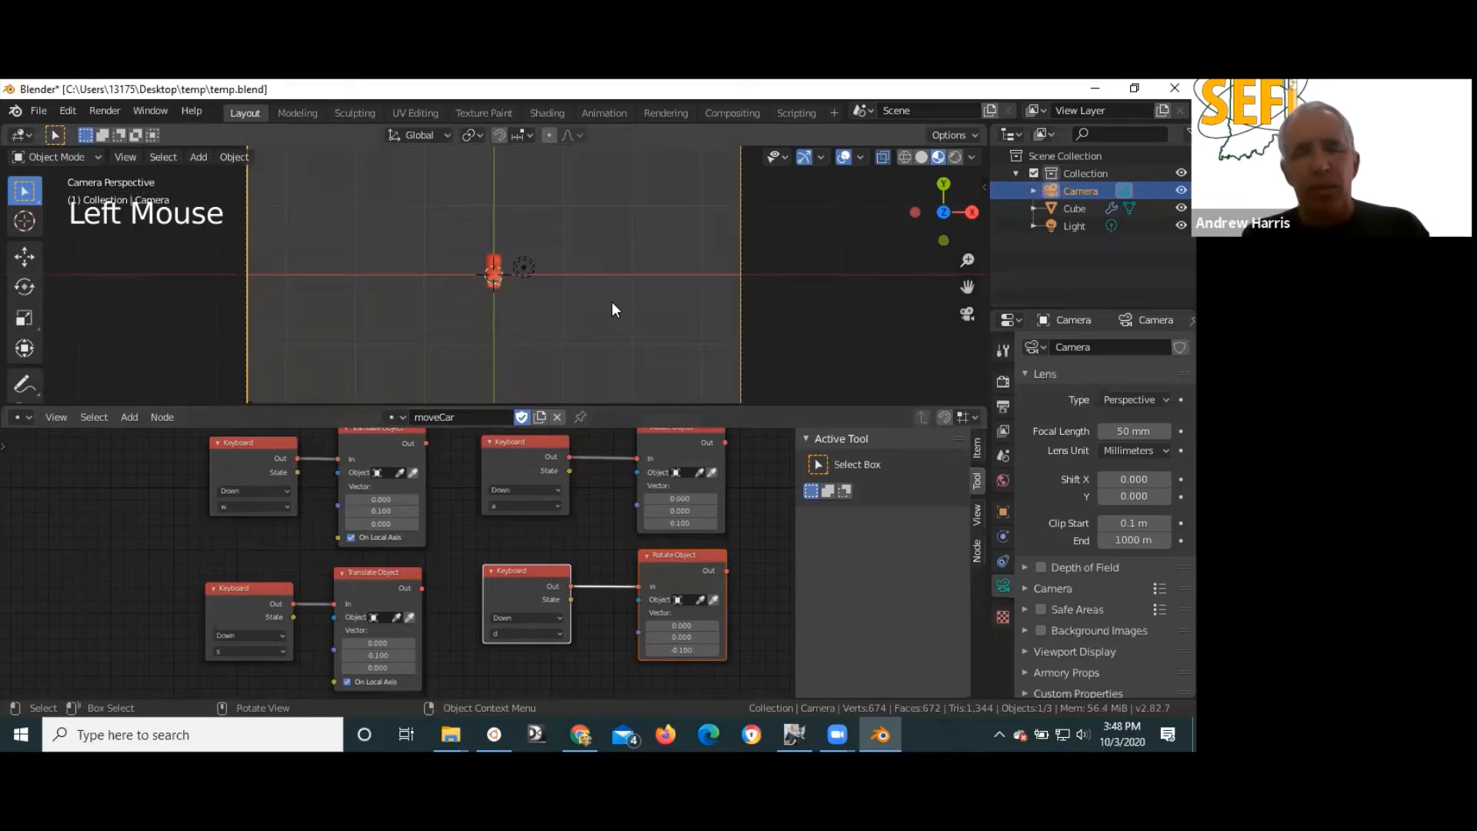
# - Play the scene and drive the car forward and backward while turning it both ways to test local-axis movement
pyautogui.press('F5')
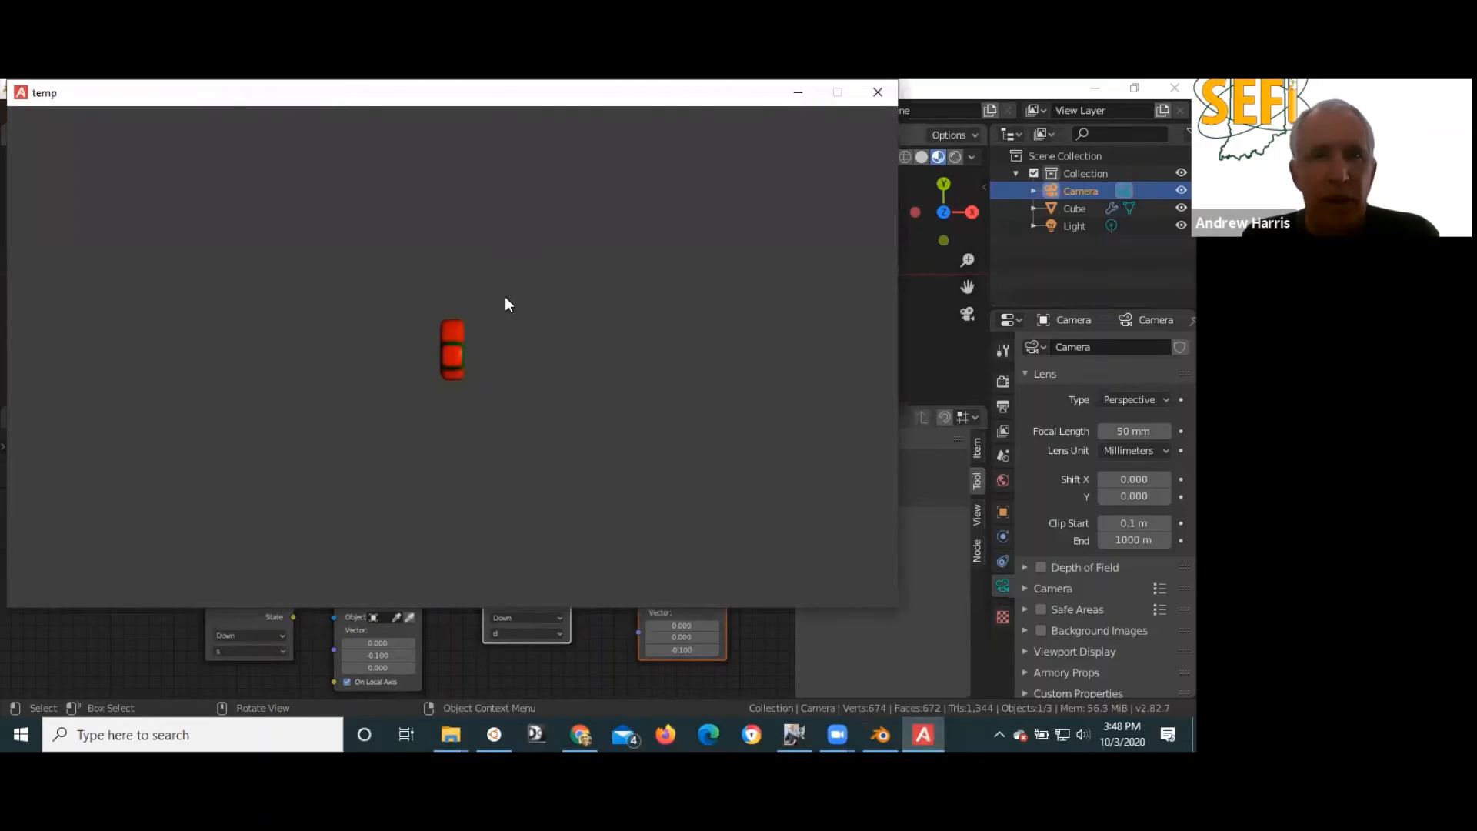
pyautogui.press('w')
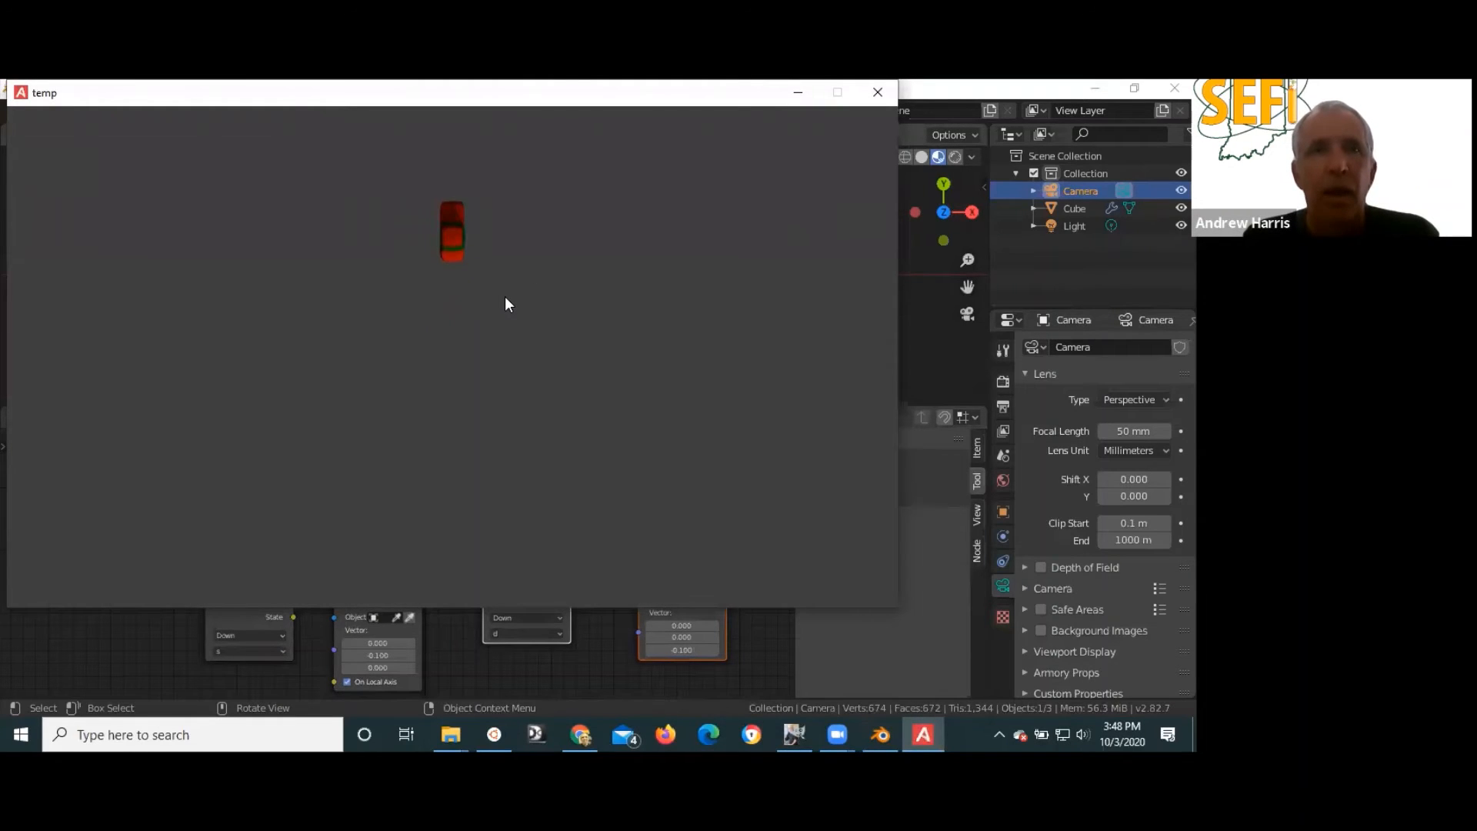
pyautogui.press('s')
pyautogui.press('d')
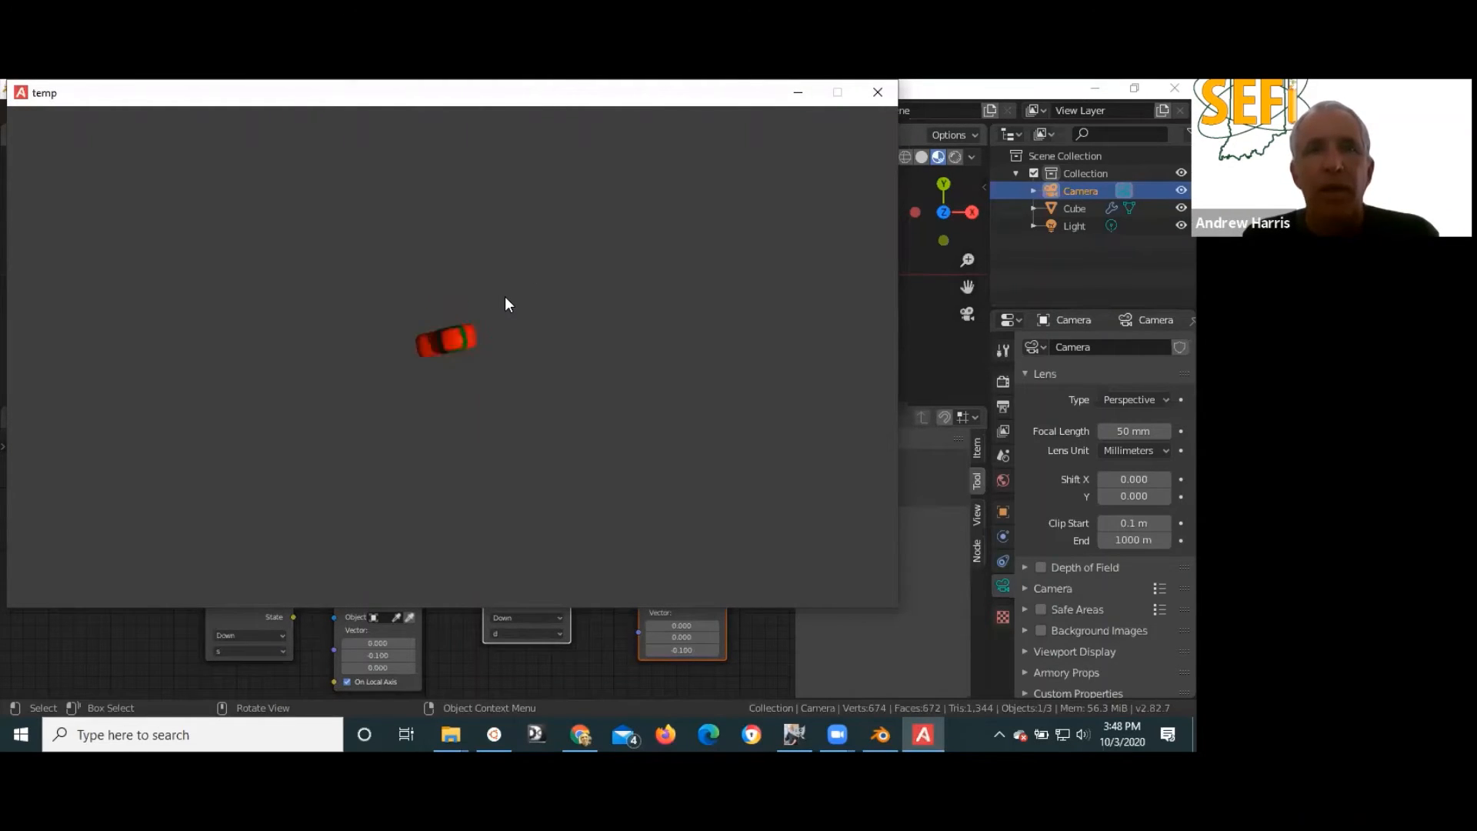
pyautogui.press('w')
pyautogui.press('d')
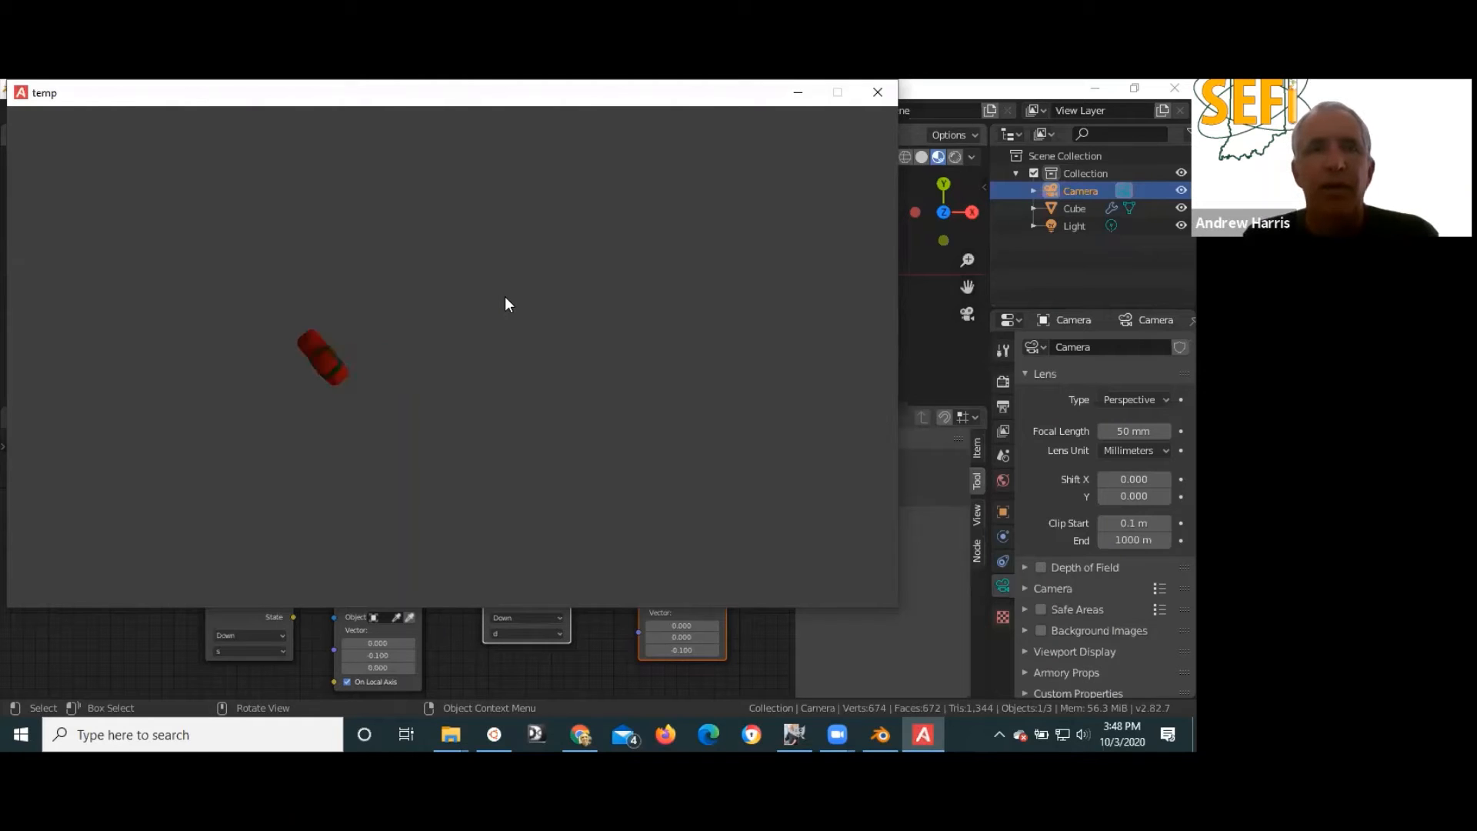
pyautogui.press('w')
pyautogui.press('a')
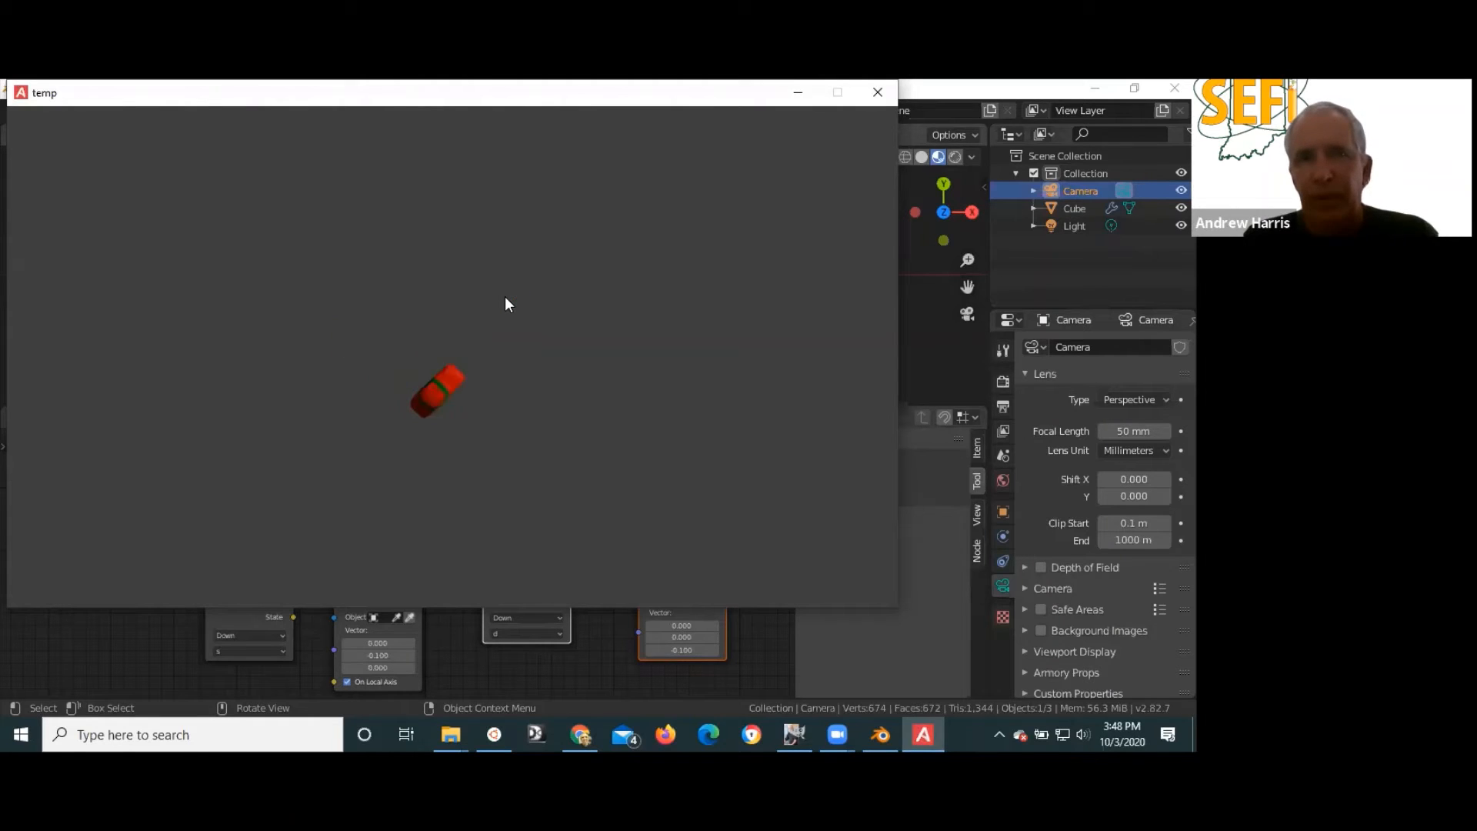
pyautogui.press('w')
pyautogui.press('a')
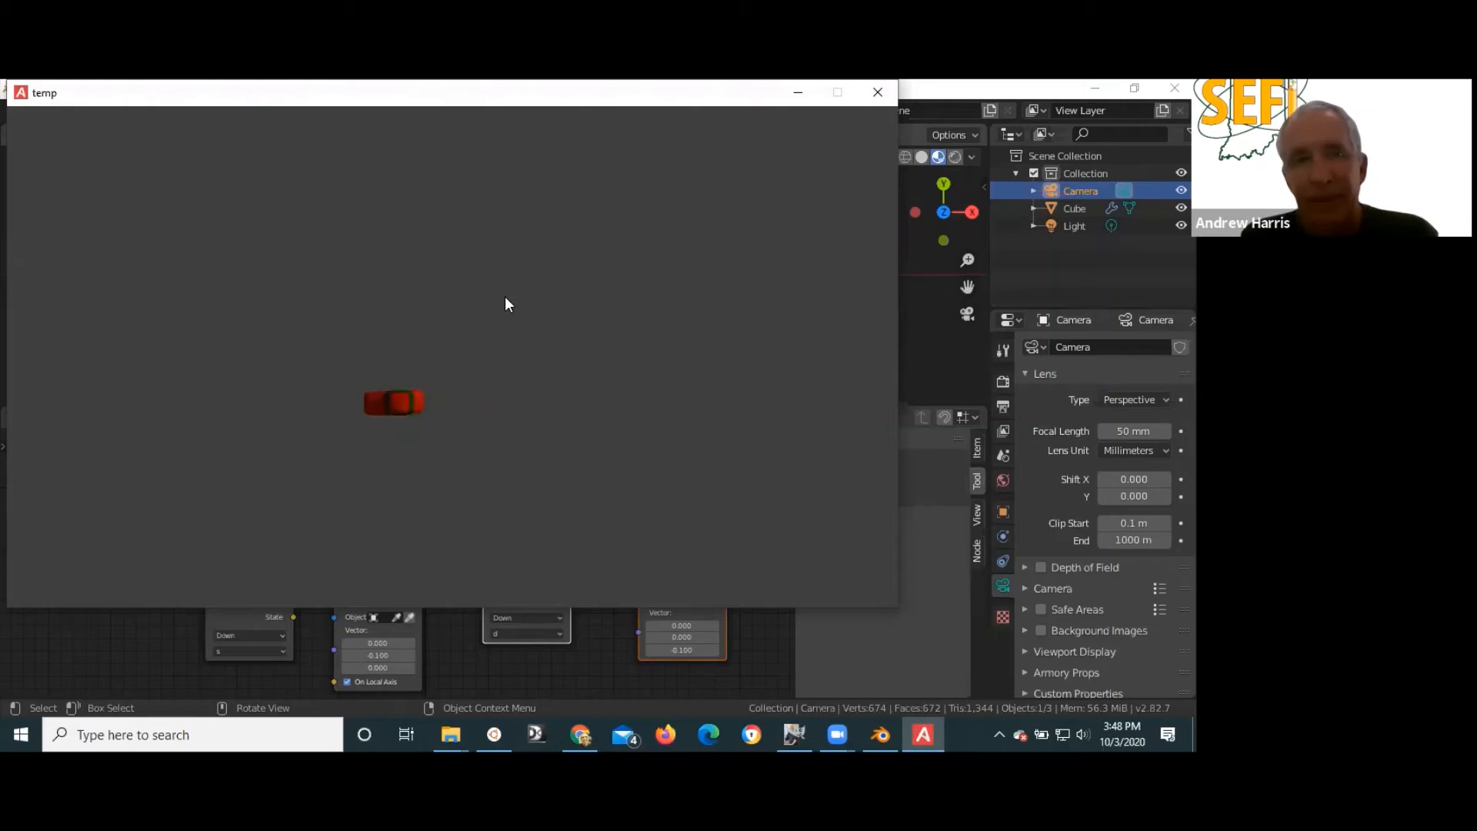
pyautogui.press('w')
pyautogui.press('d')
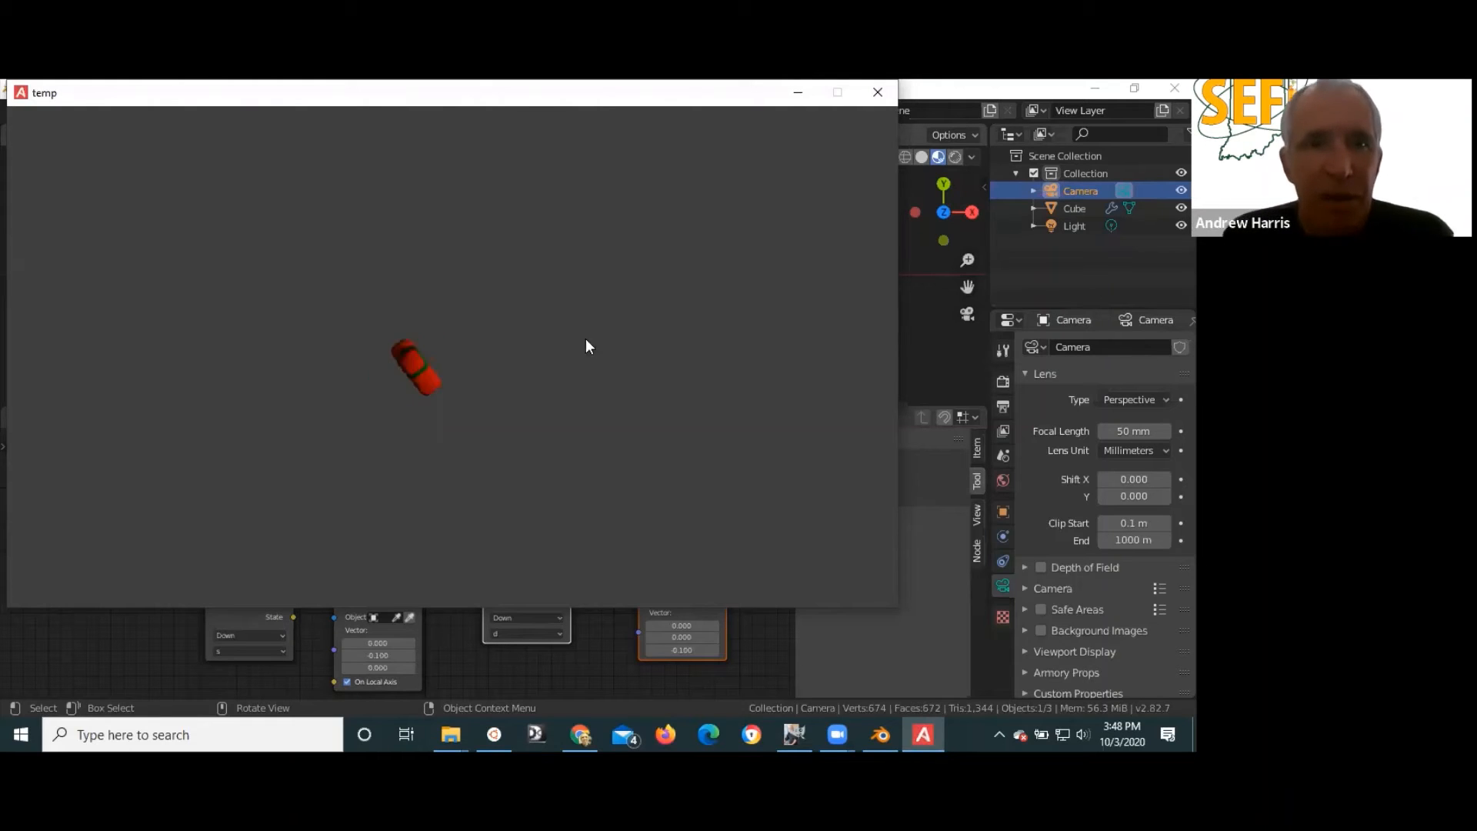
pyautogui.press('w')
pyautogui.press('d')
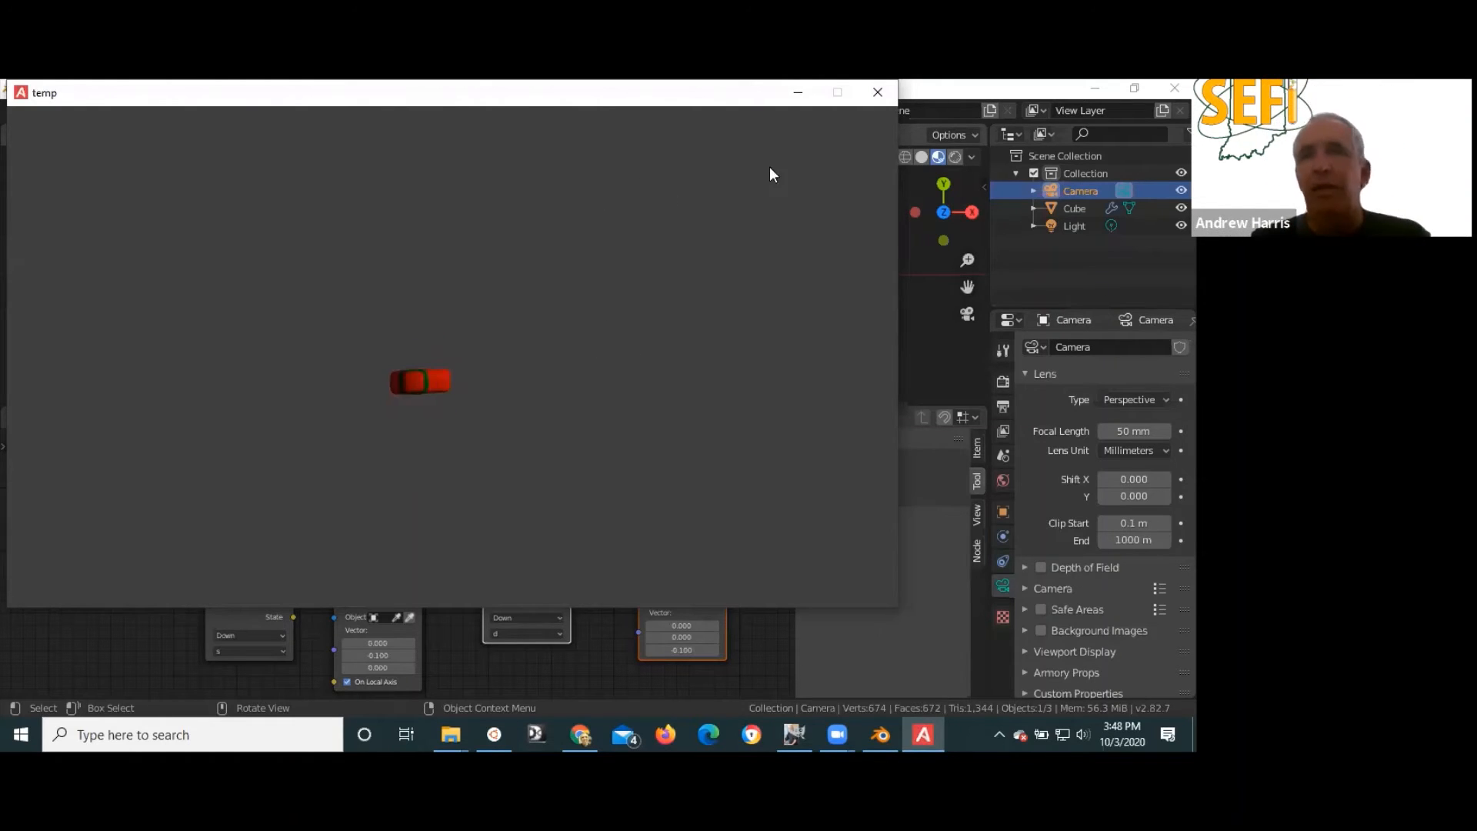
# - Continue steering the car through forward, reverse and turning moves, and close the game window
pyautogui.press('w')
pyautogui.press('a')
pyautogui.press('s')
pyautogui.press('w')
pyautogui.press('a')
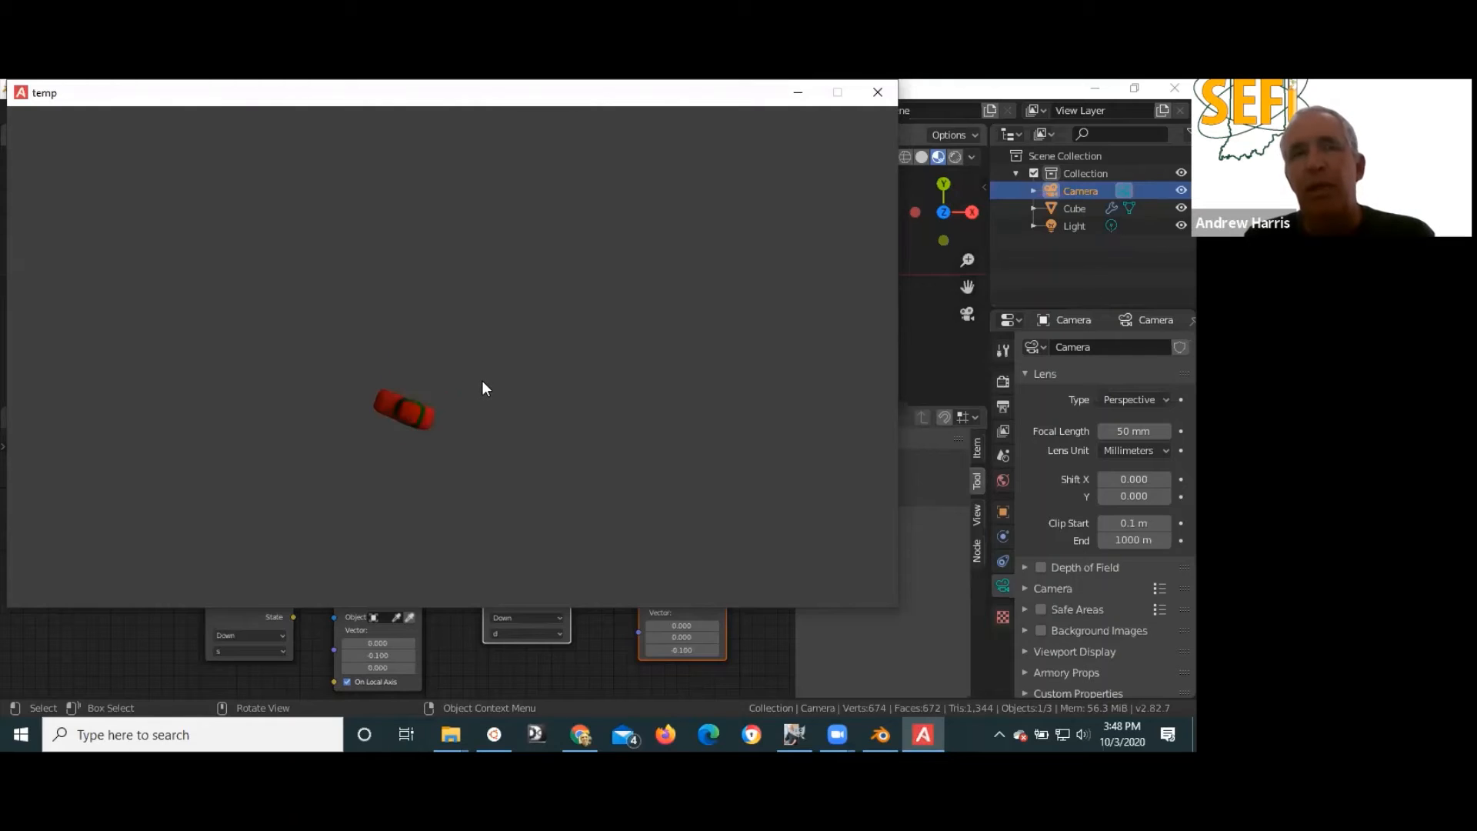
pyautogui.press('s')
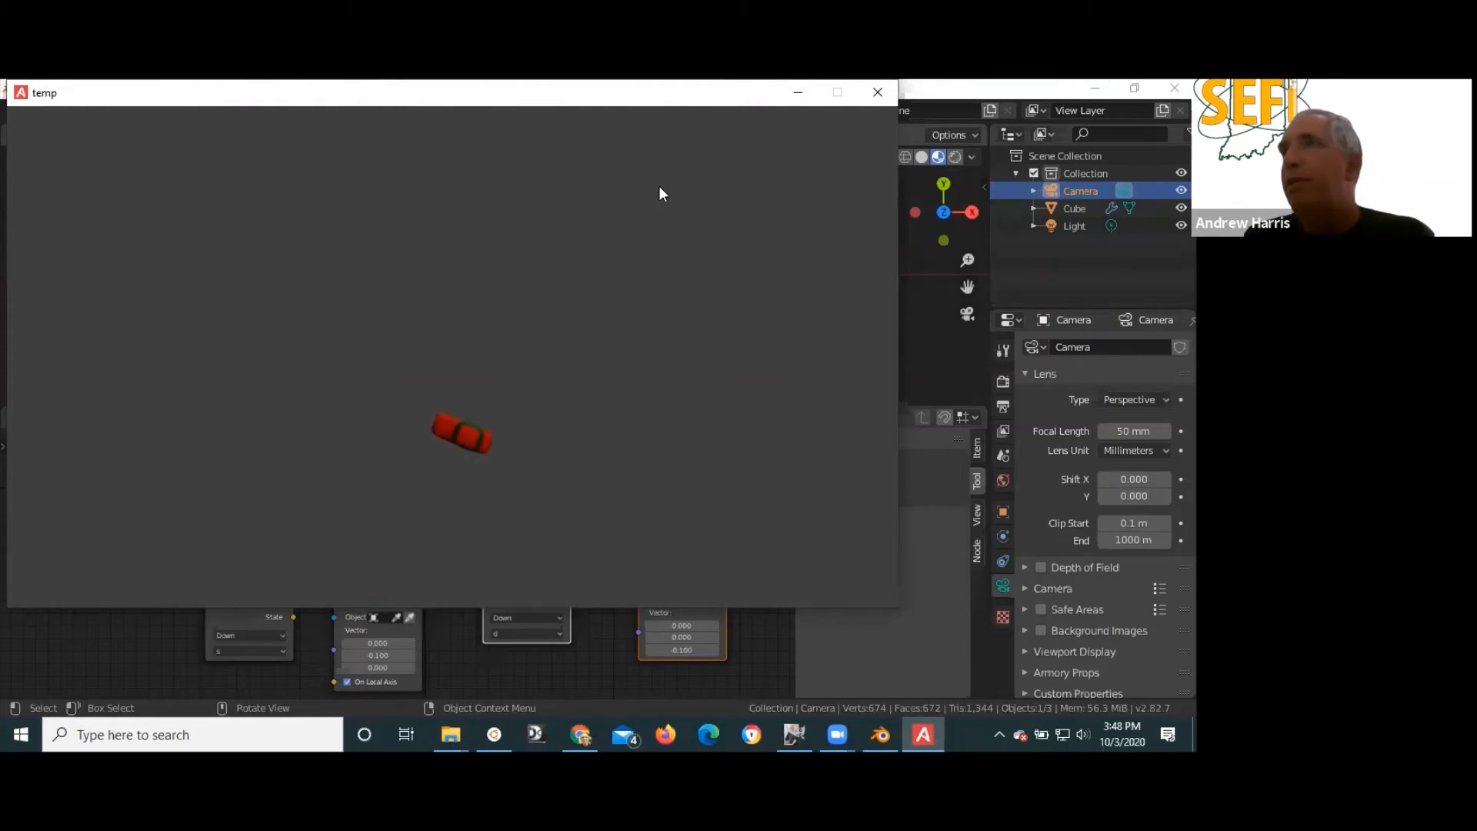
pyautogui.press('w')
pyautogui.press('d')
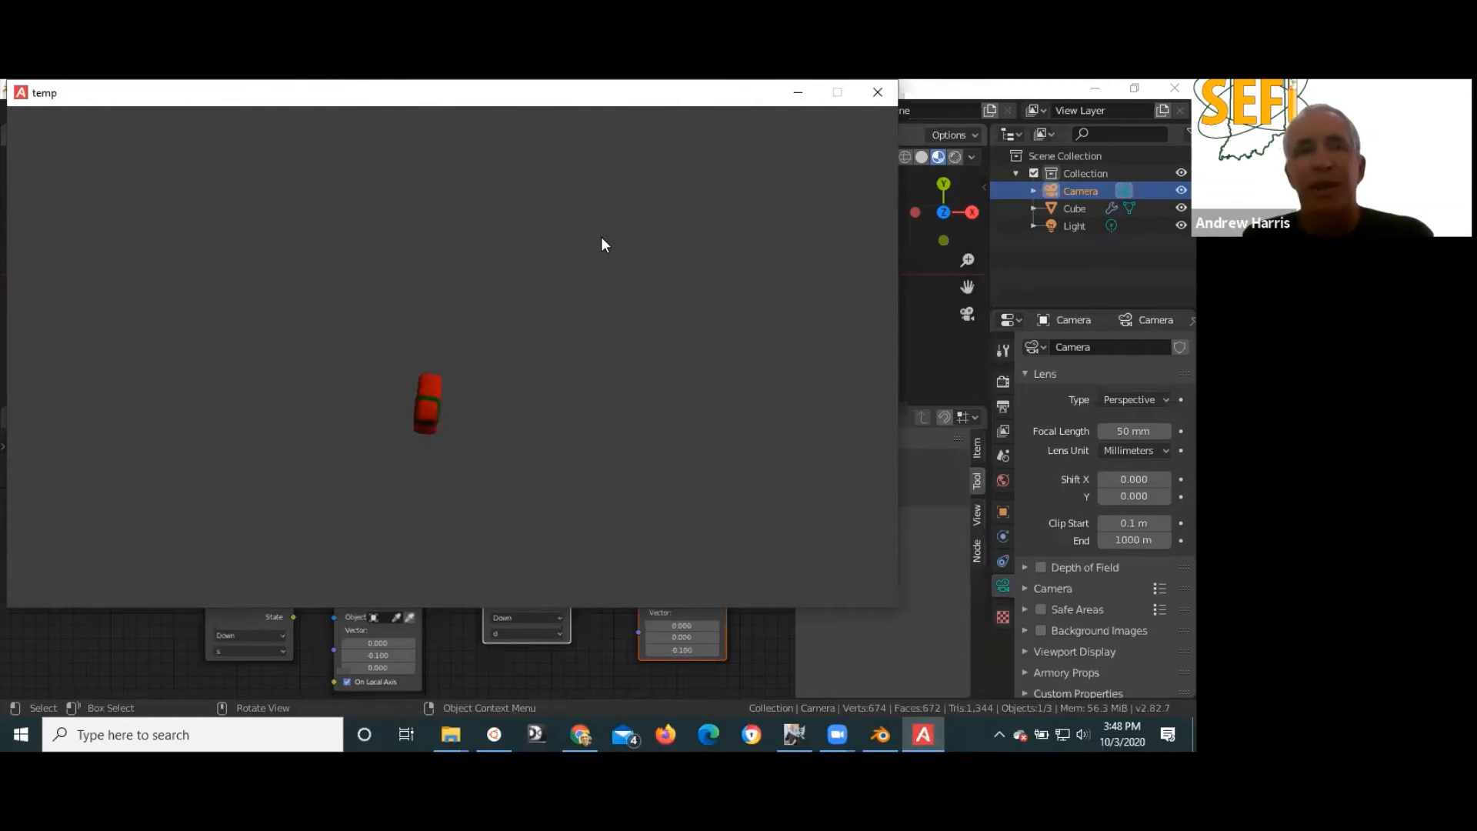
pyautogui.press('d')
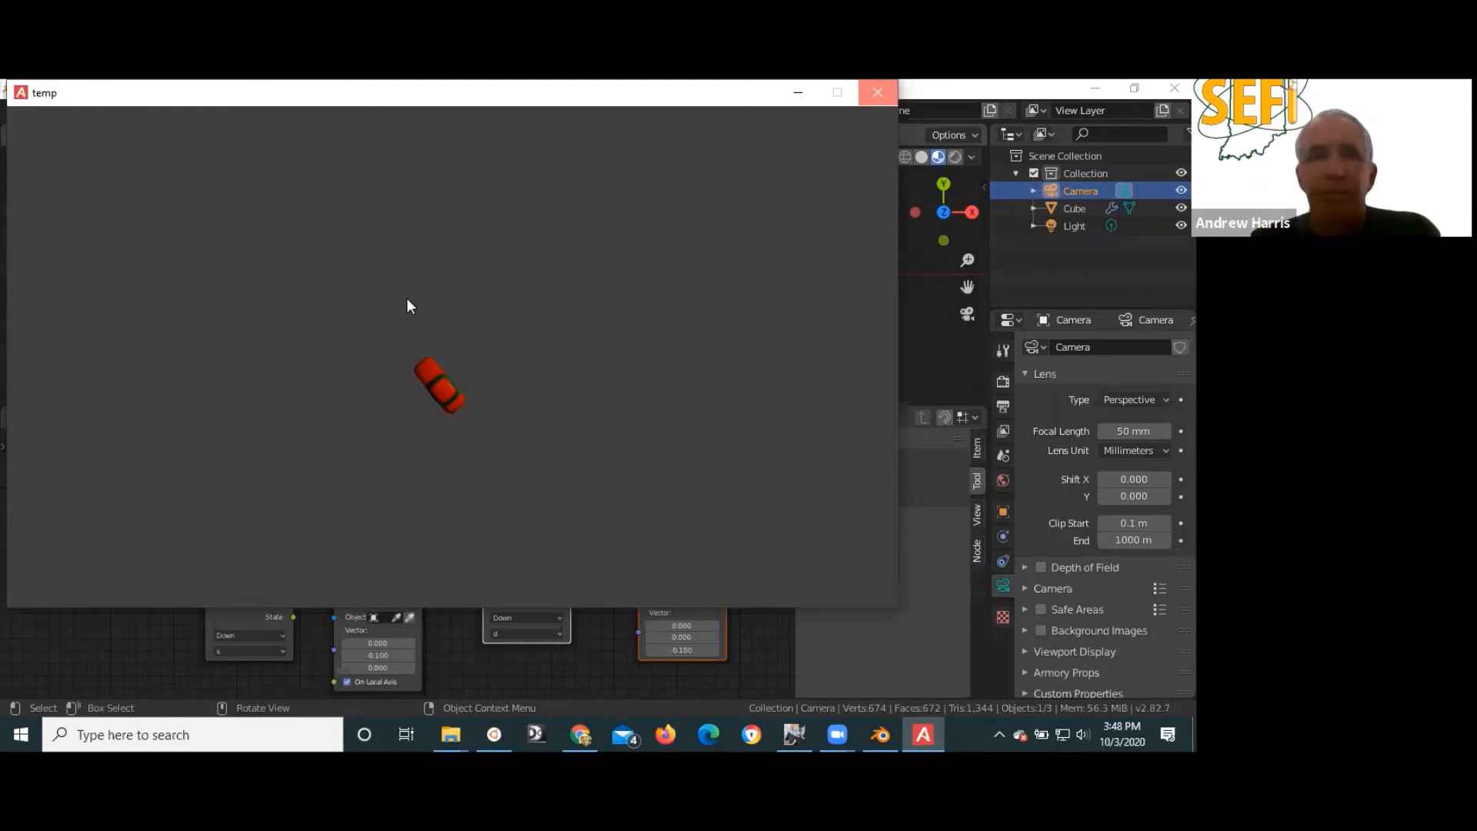
pyautogui.press('Escape')
# - Select the car and add Rigid Body physics of type Active to it
pyautogui.moveTo(575, 325); pyautogui.dragTo(628, 204, button='middle')
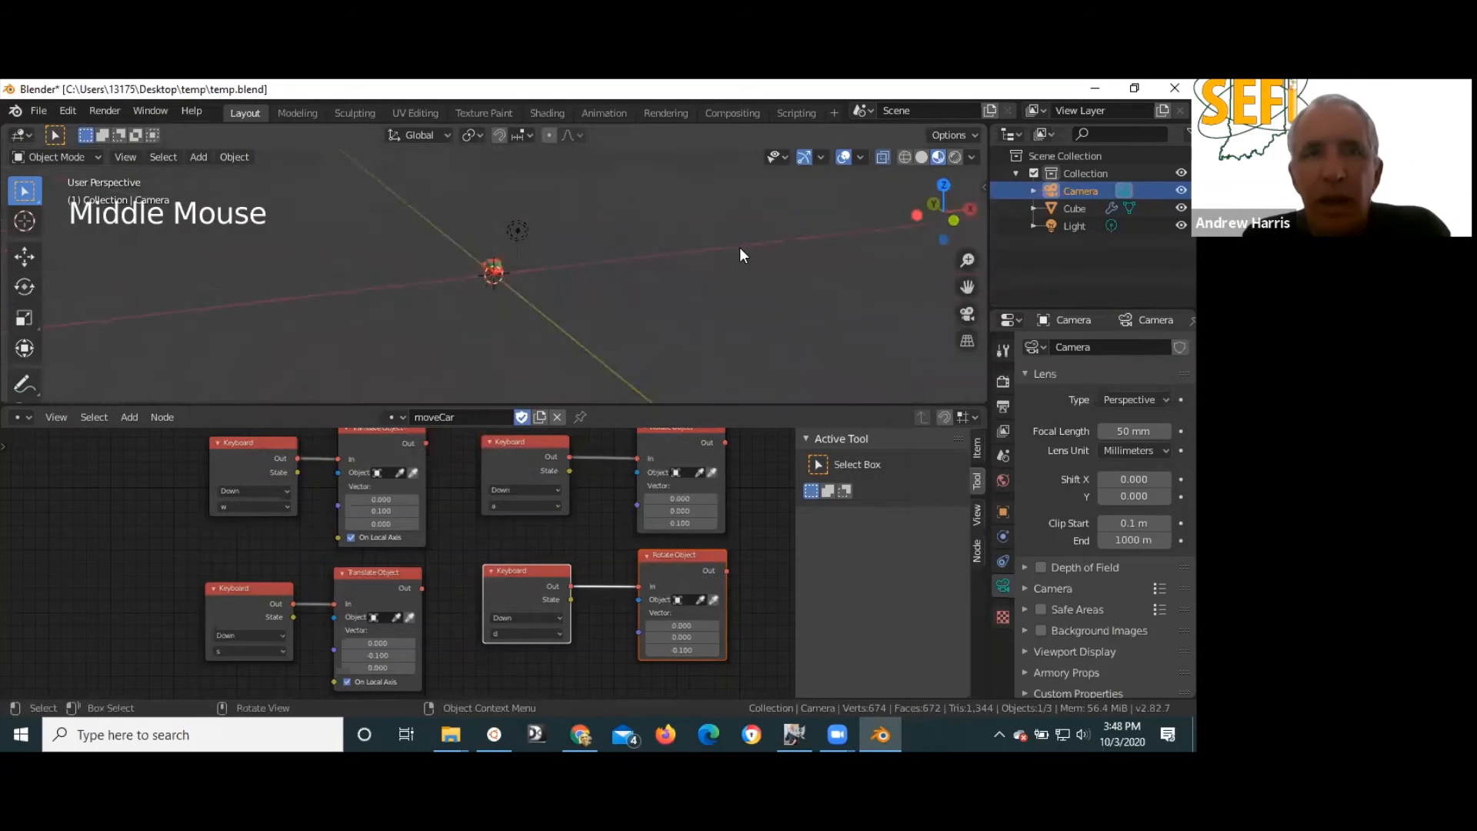
pyautogui.moveTo(660, 262); pyautogui.dragTo(663, 307, button='middle')
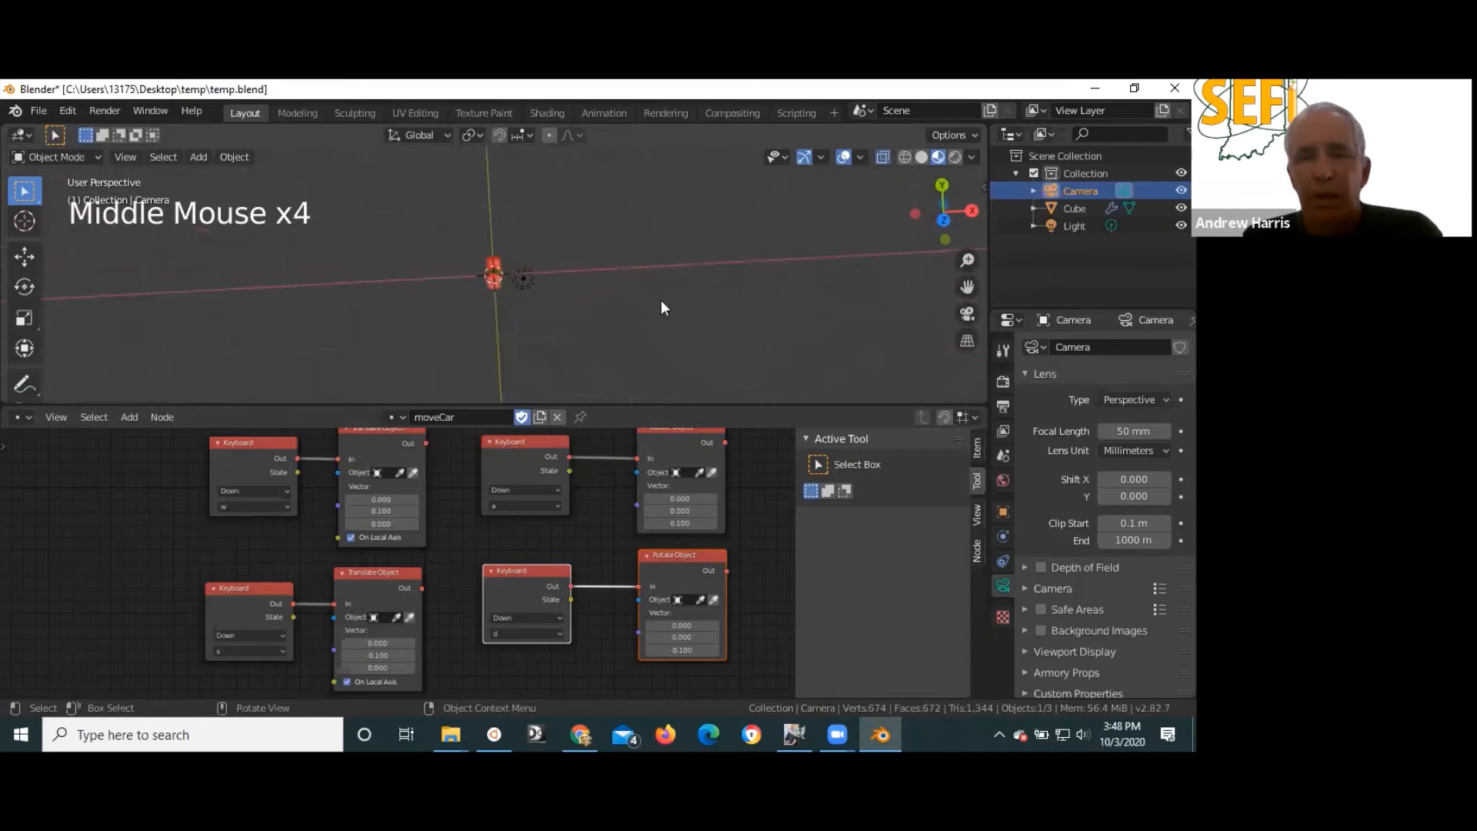
pyautogui.click(496, 261)
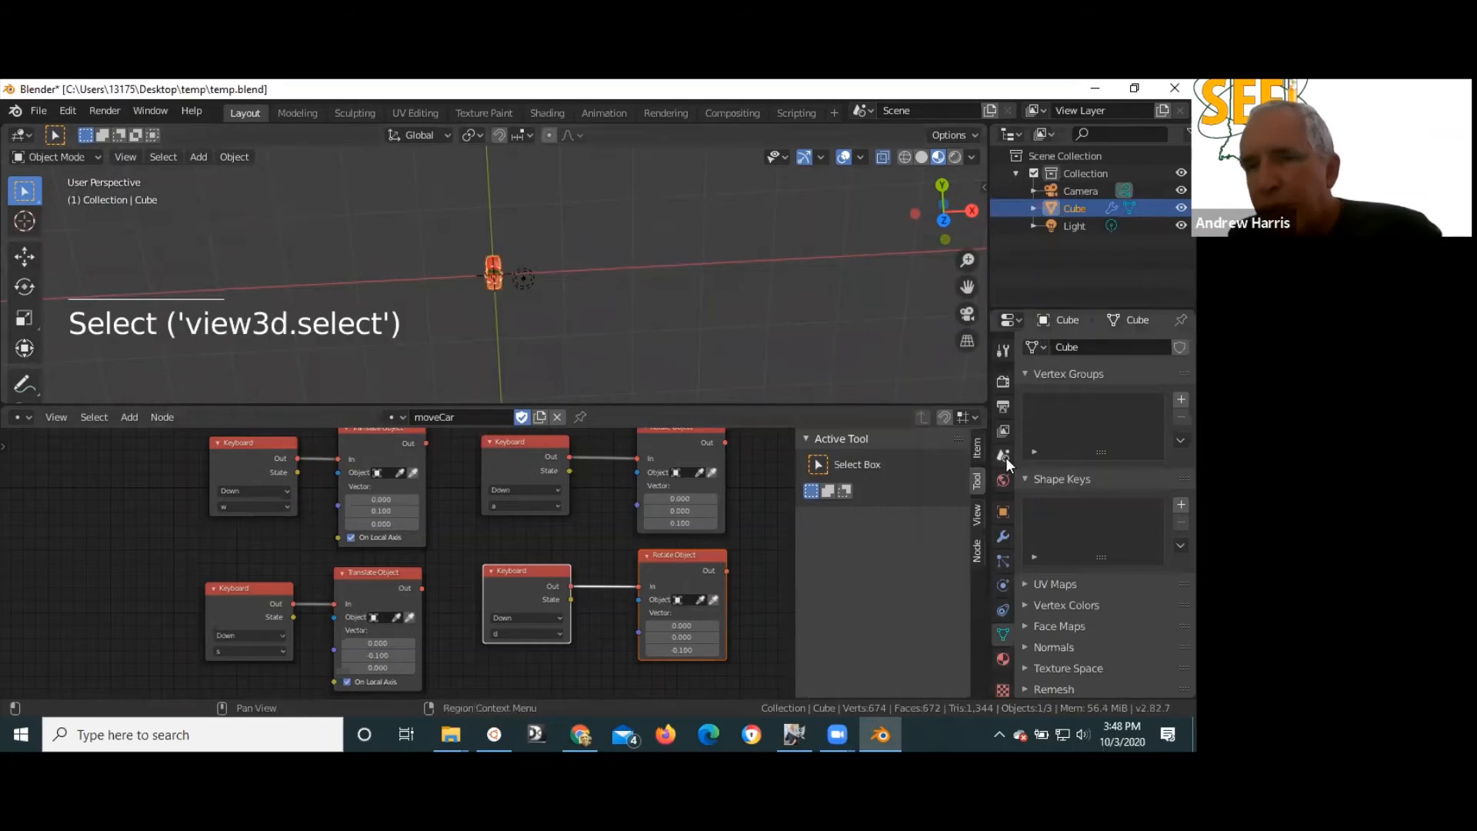
pyautogui.scroll(-6, 1004, 455)
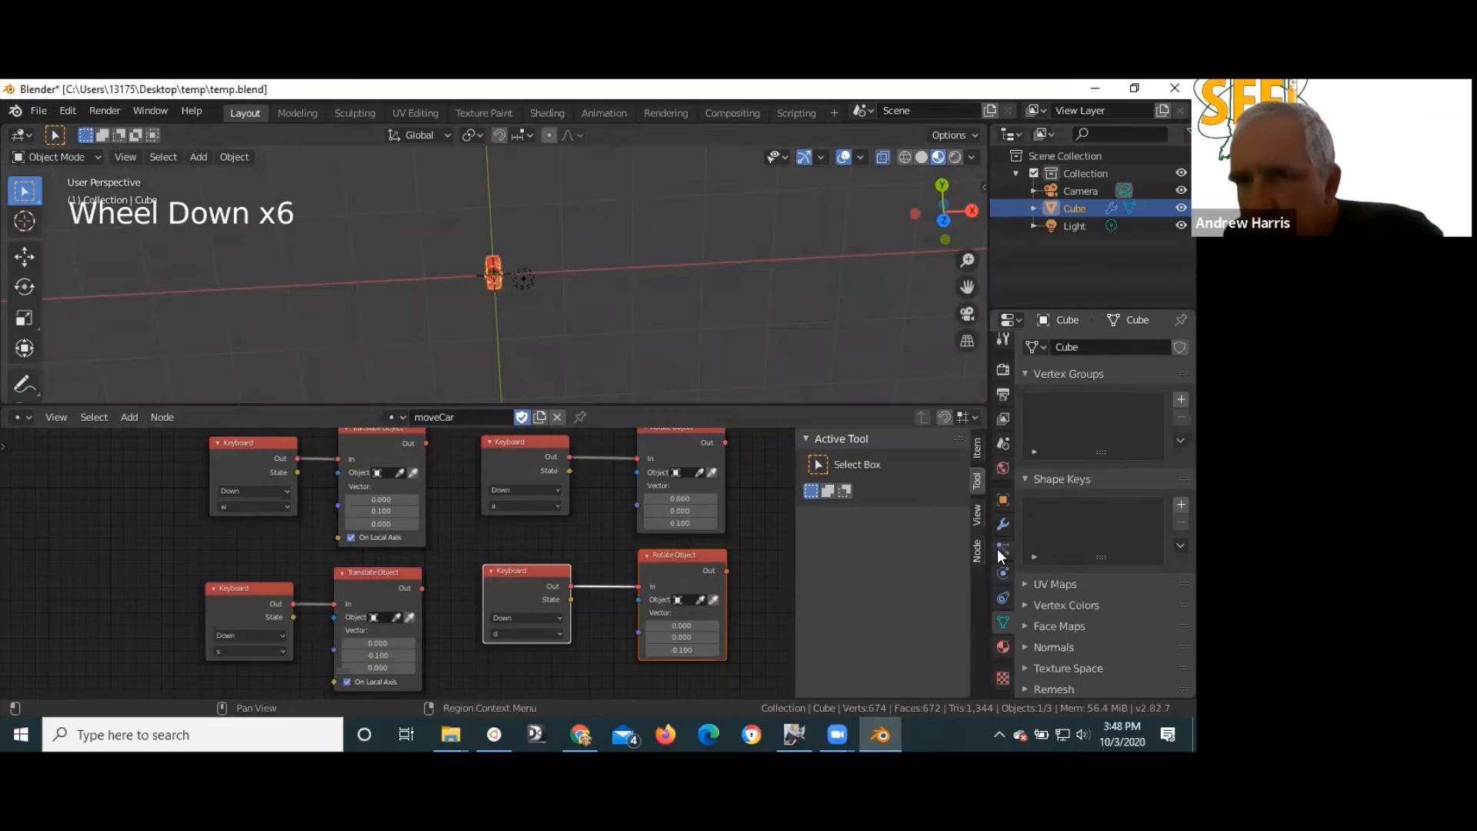
pyautogui.click(1001, 574)
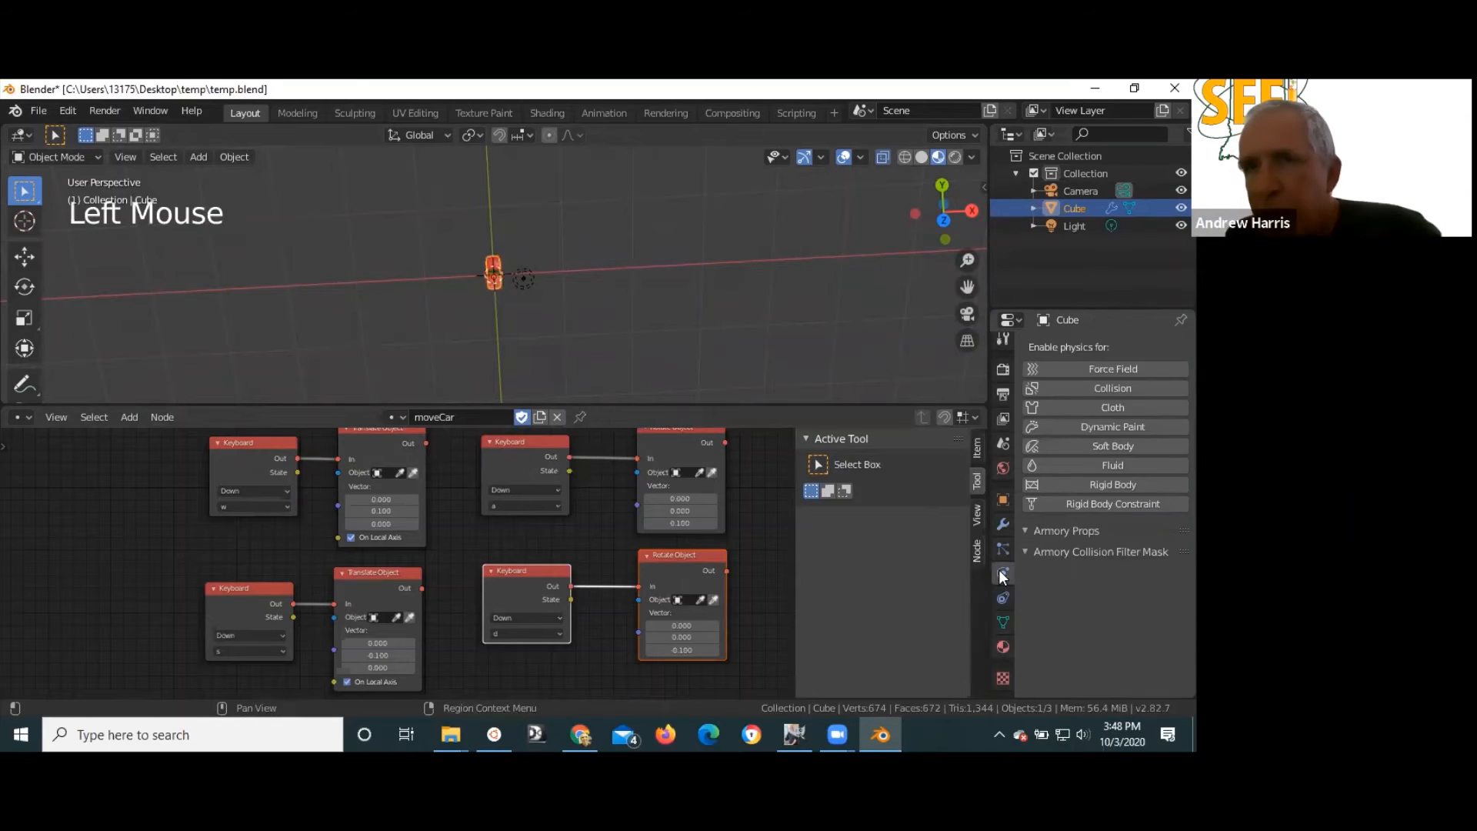
pyautogui.click(1106, 486)
pyautogui.click(1102, 489)
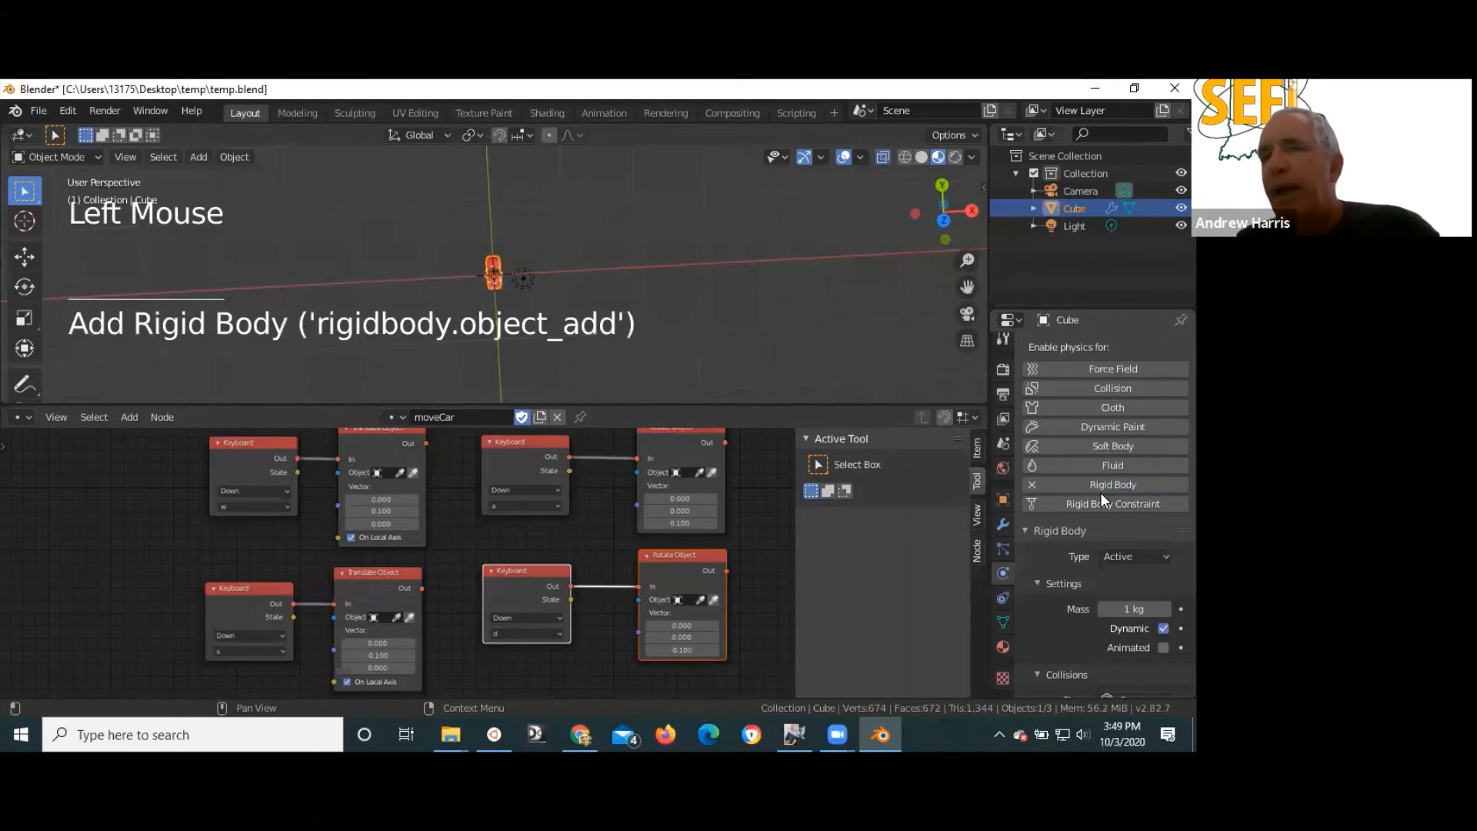
# - Play the scene to watch how the car behaves with rigid body physics, and close the game window
pyautogui.moveTo(708, 273); pyautogui.dragTo(743, 260, button='middle')
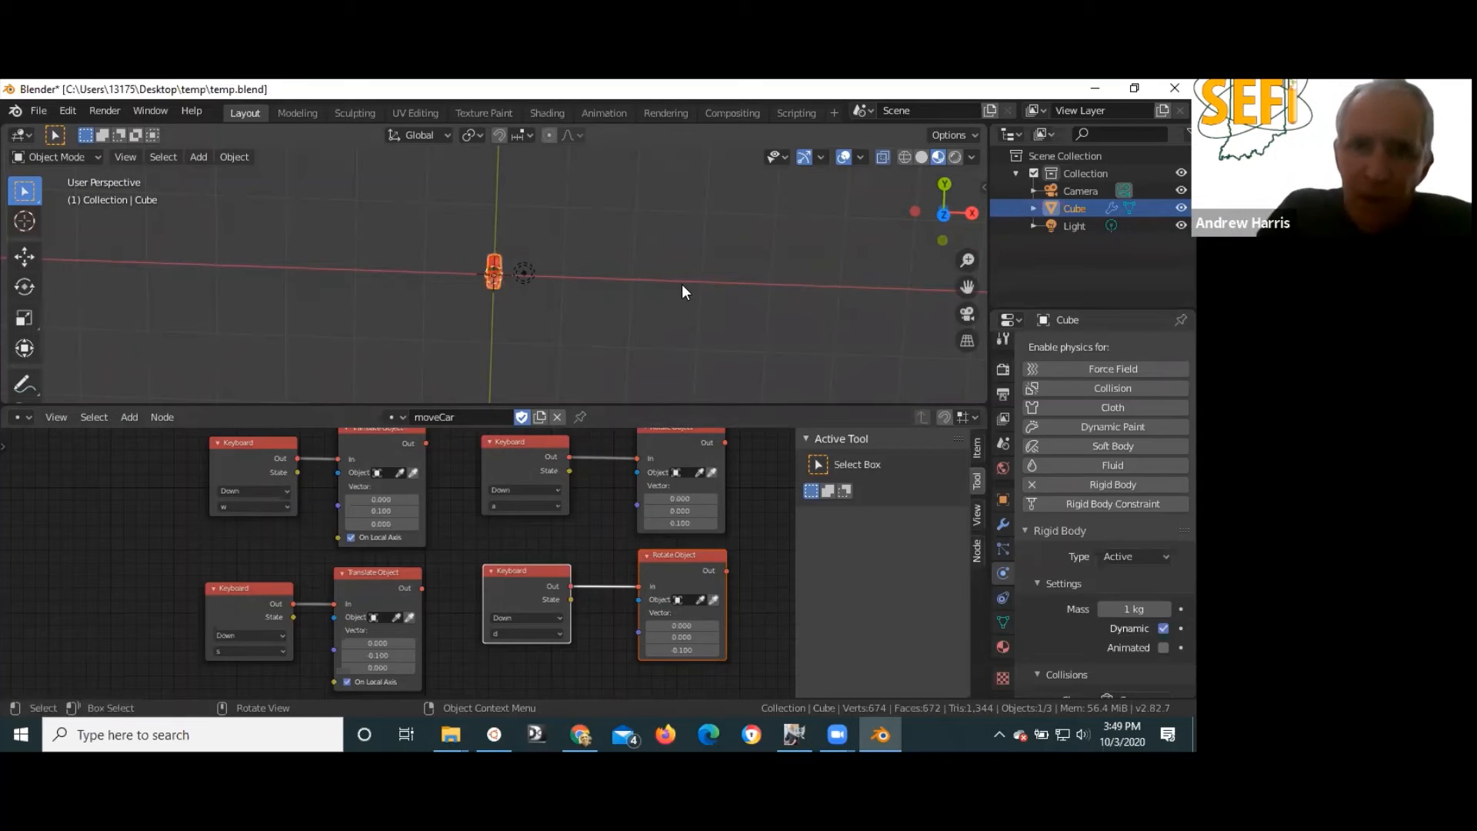
pyautogui.press('F5')
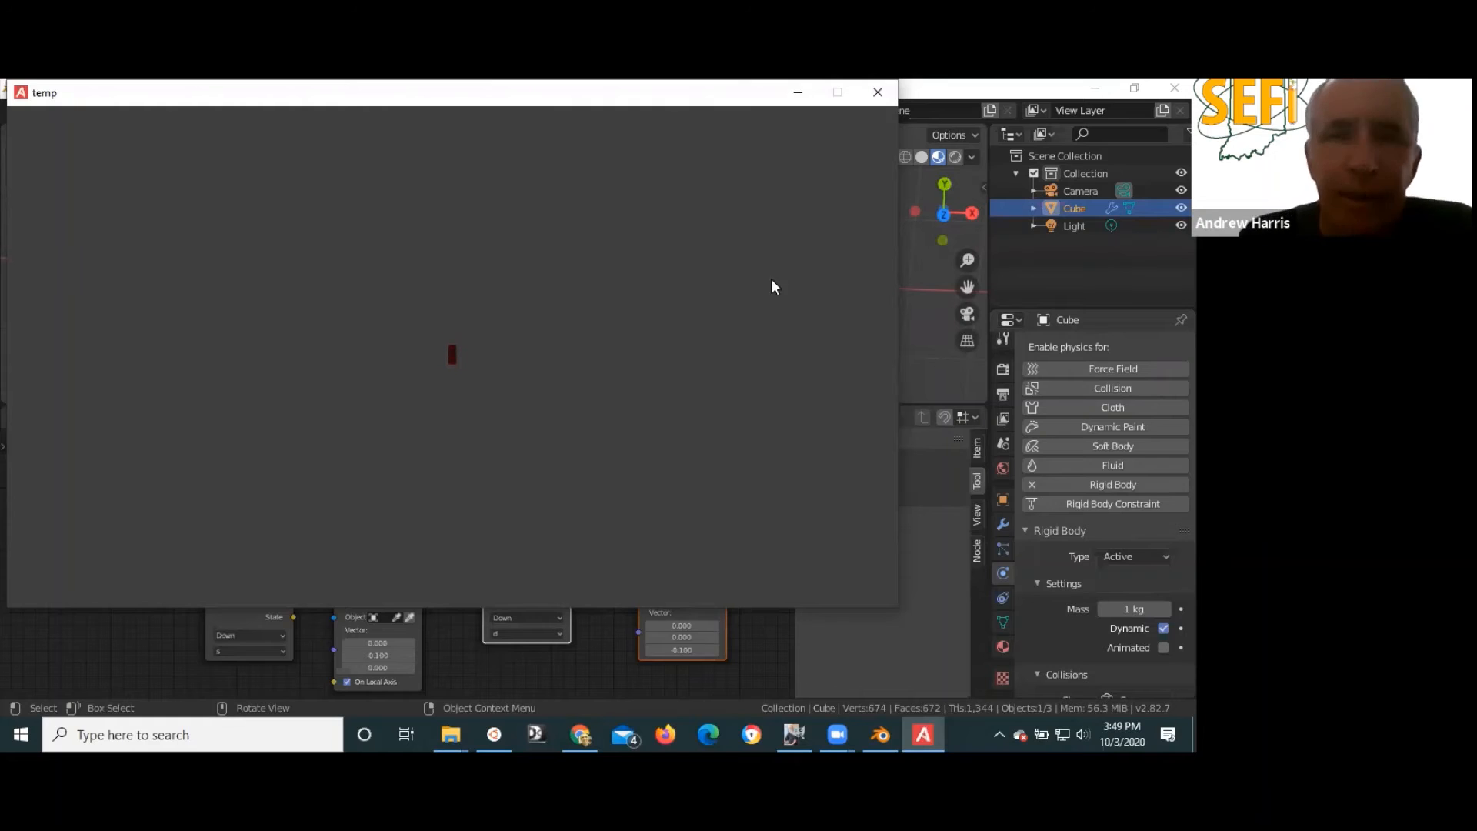
pyautogui.click(879, 91)
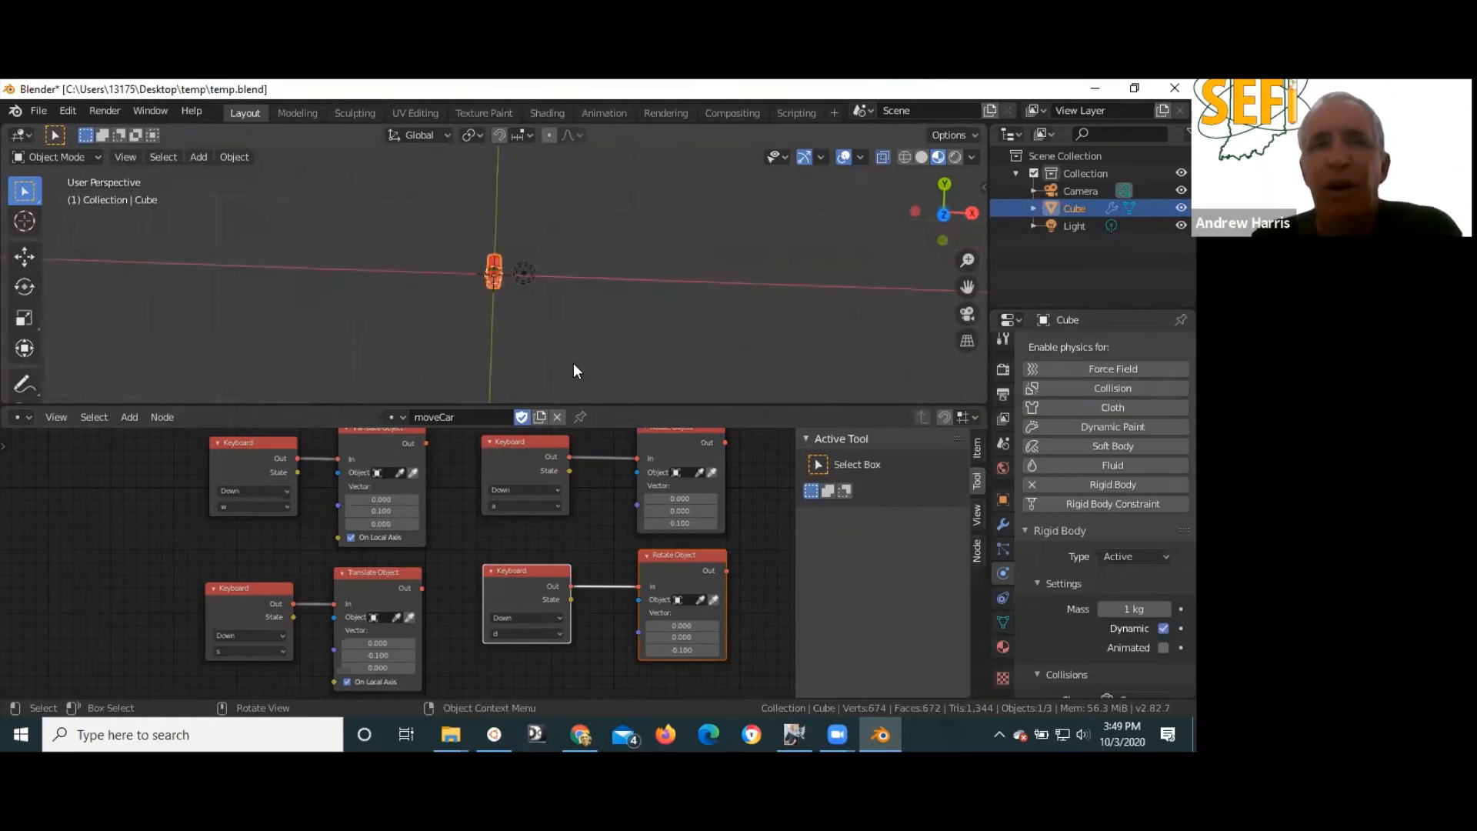
# - Add a mesh plane at the origin in top view and scale it up into a large ground surface around the car
pyautogui.moveTo(574, 363); pyautogui.dragTo(602, 242, button='middle')
pyautogui.moveTo(556, 397); pyautogui.dragTo(476, 352, button='middle')
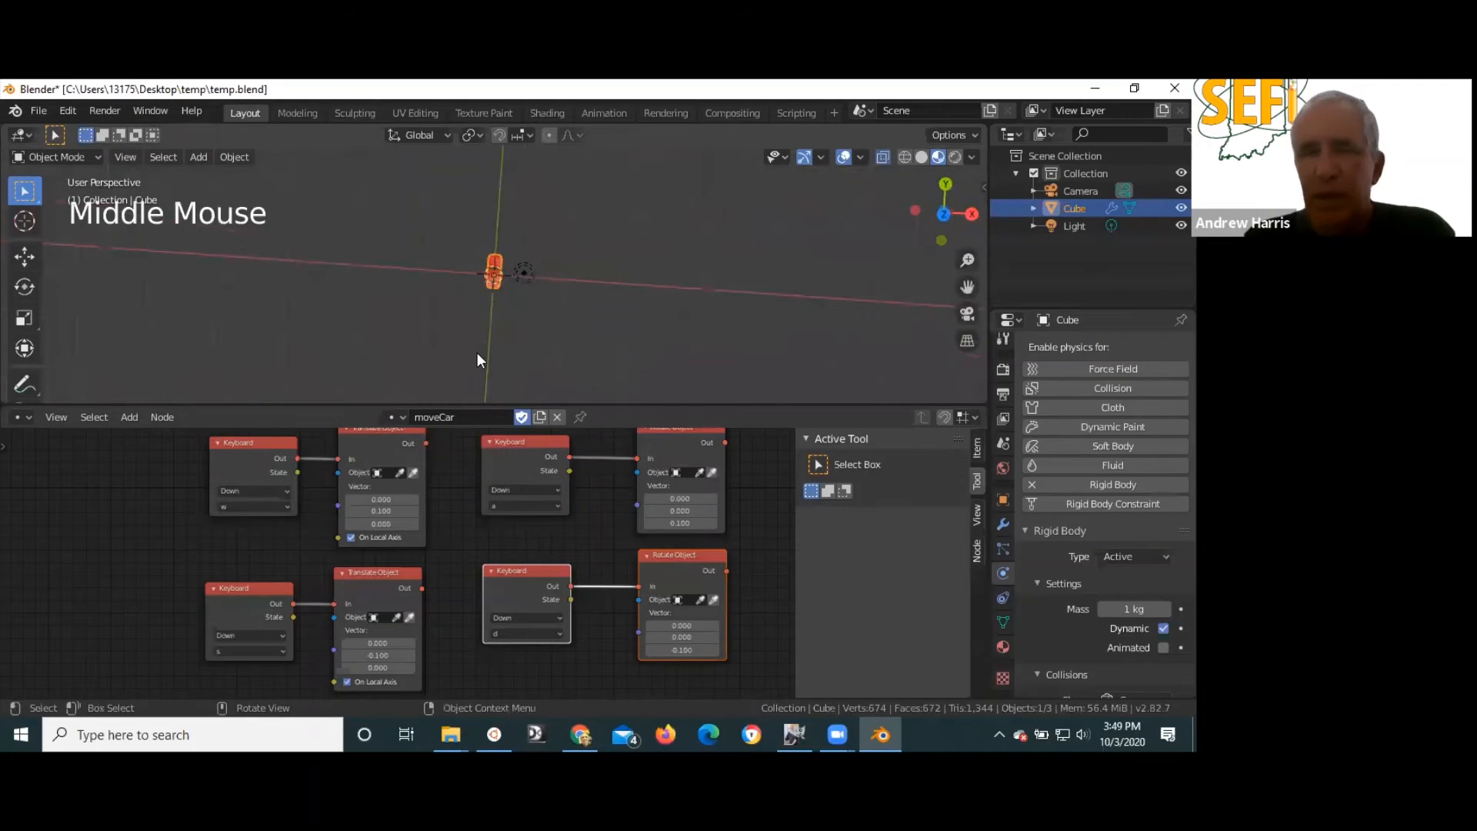
pyautogui.press('KP_7')
pyautogui.hotkey('shift', 'a')
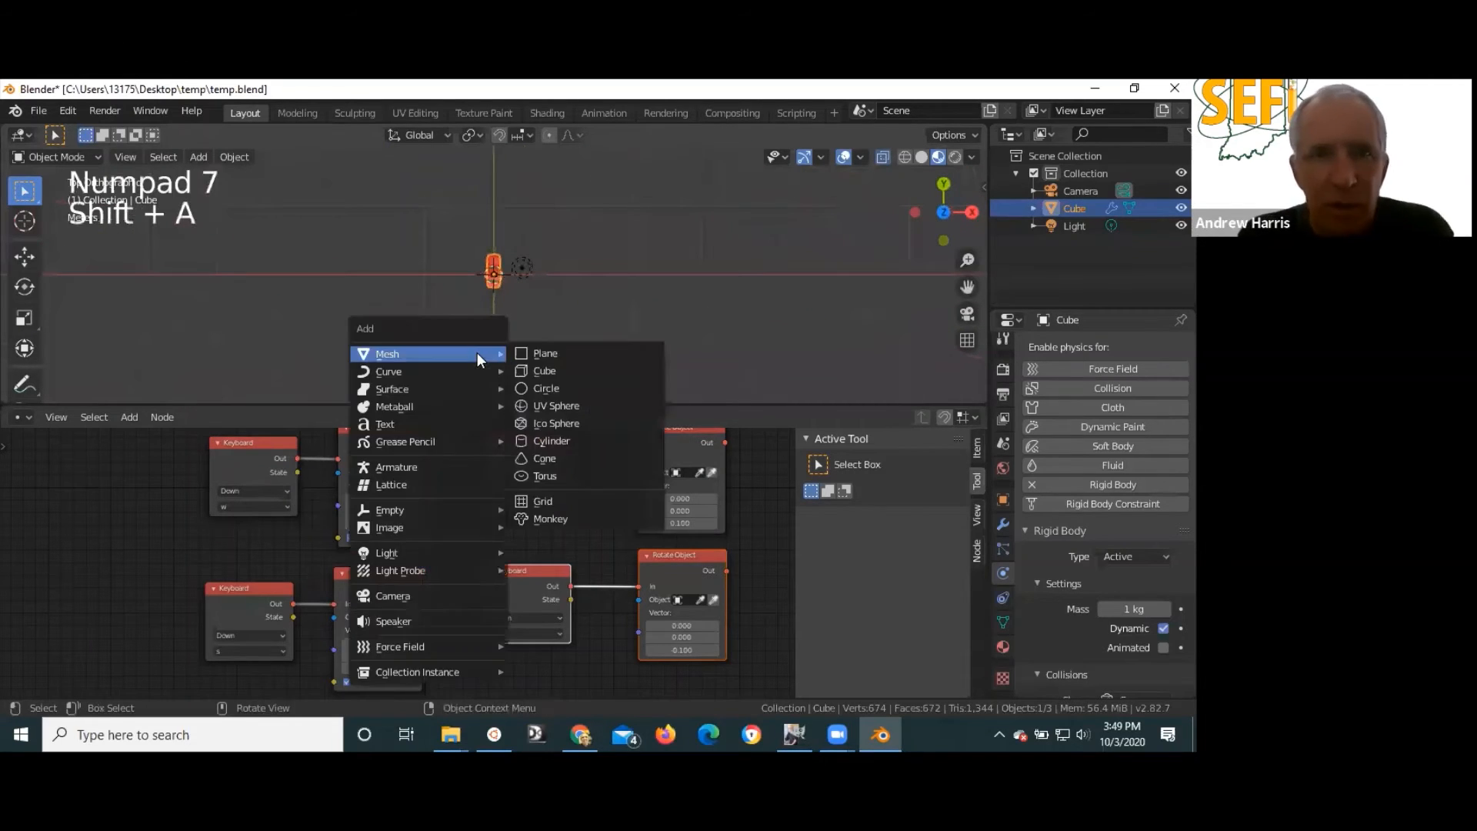
pyautogui.click(528, 354)
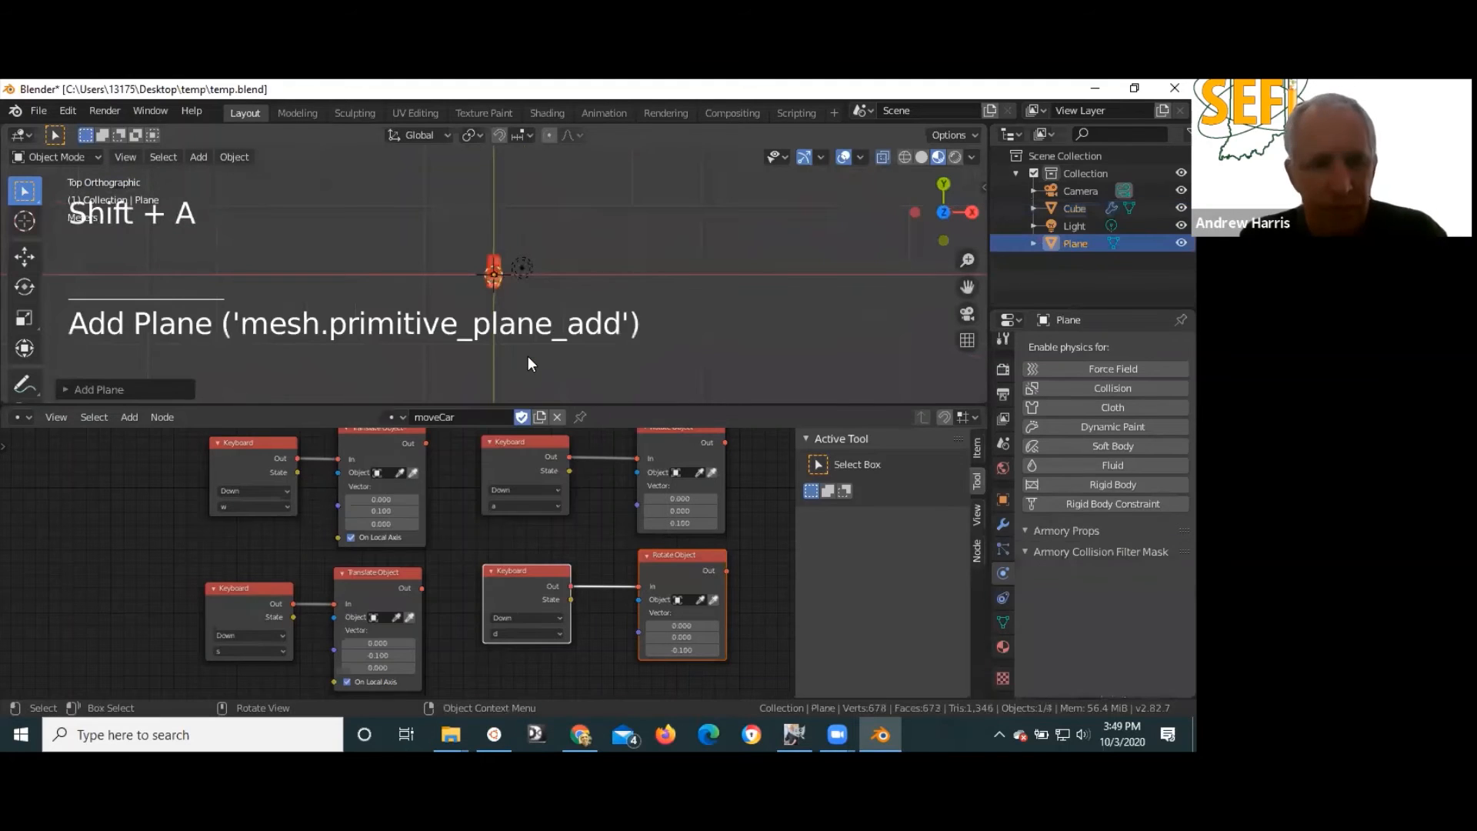
pyautogui.press('s')
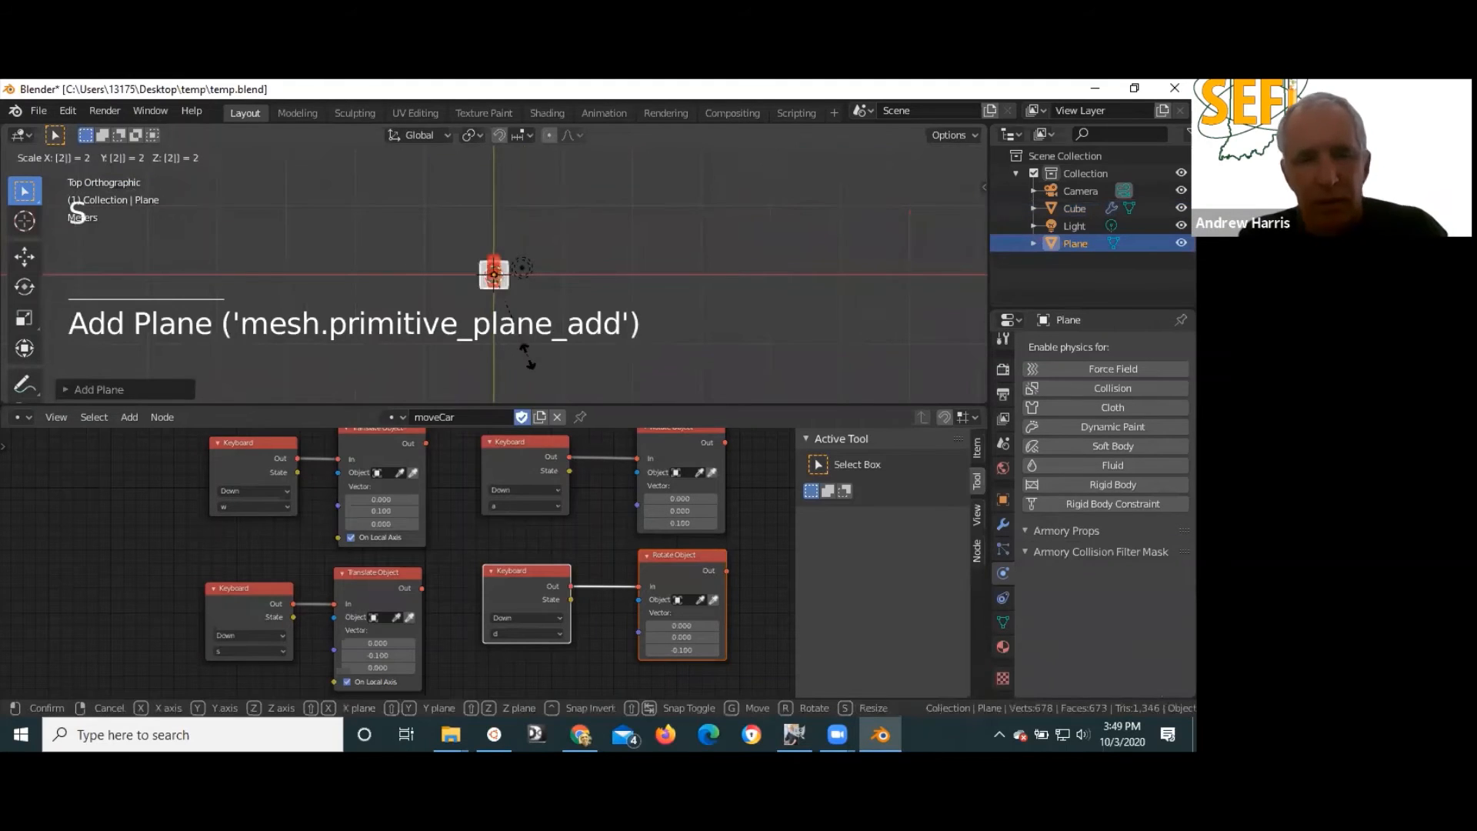
pyautogui.click(530, 363)
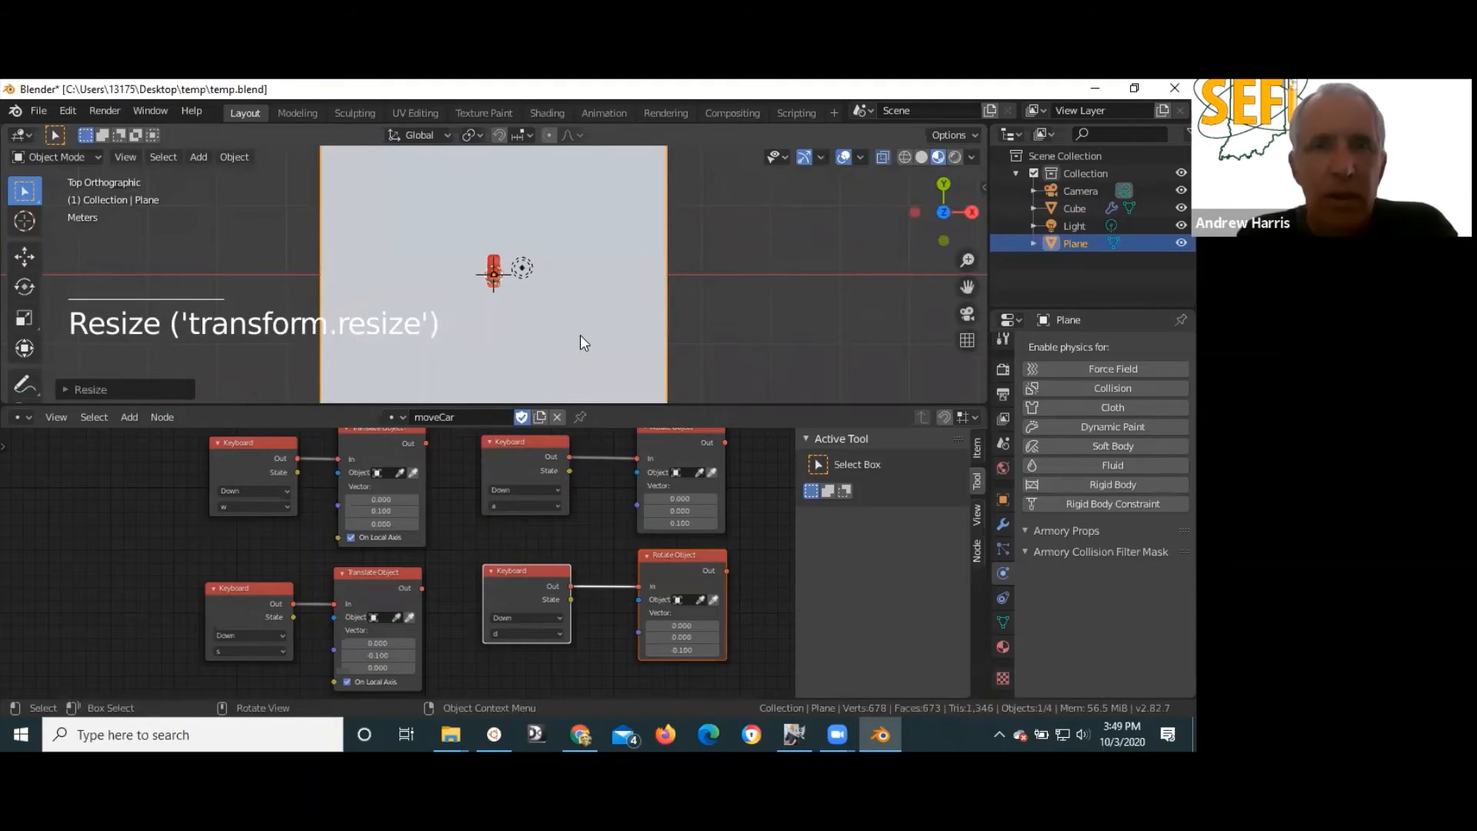
# - Scale the ground plane up by a factor of 2 and inspect up close how the car sits on it
pyautogui.press('s')
pyautogui.press('2')
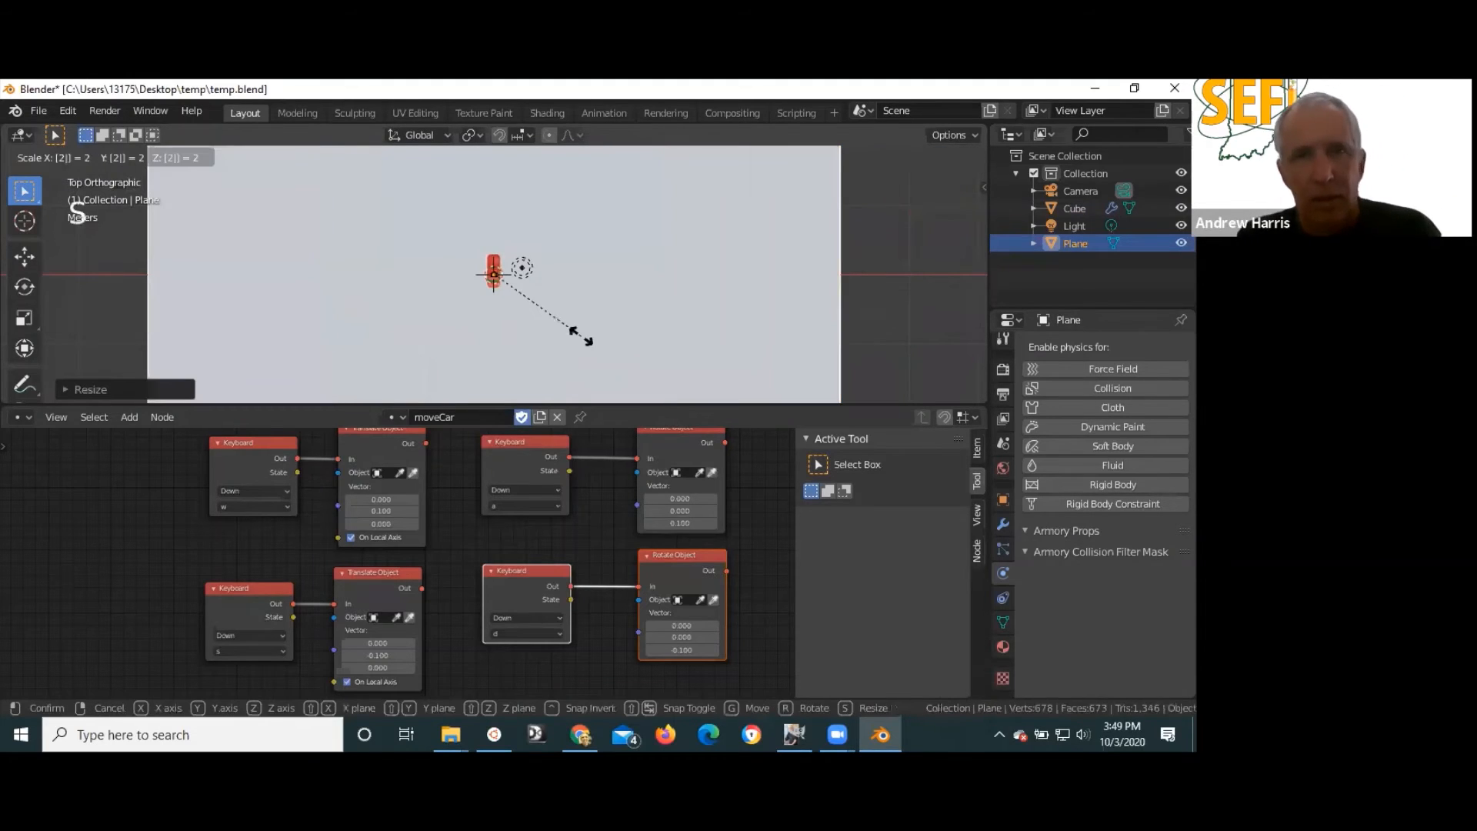
pyautogui.click(580, 334)
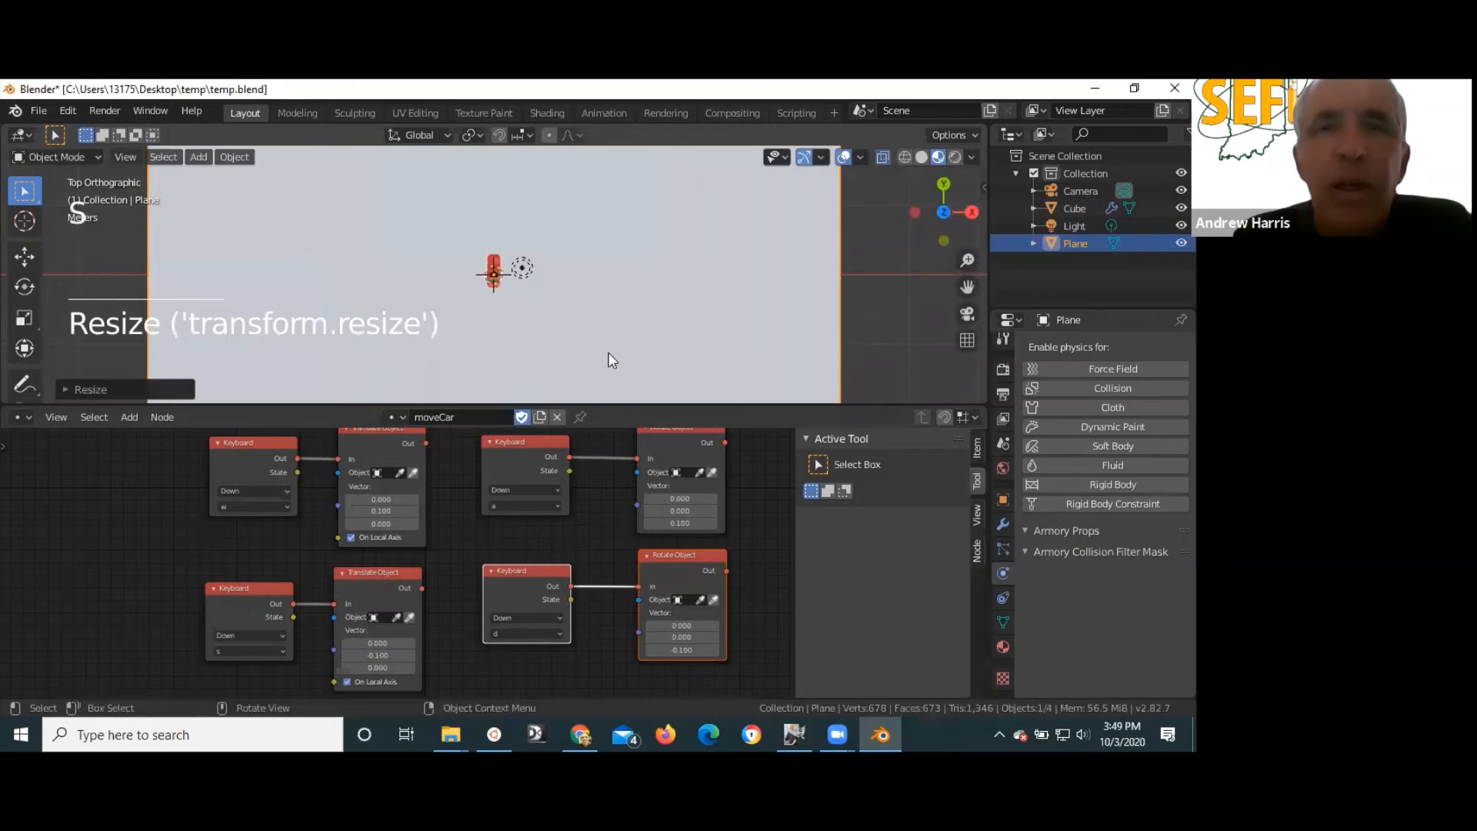
pyautogui.moveTo(607, 363)
pyautogui.mouseDown(button='middle')
pyautogui.moveTo(529, 279)
pyautogui.moveTo(545, 183)
pyautogui.moveTo(629, 357)
pyautogui.moveTo(607, 333)
pyautogui.mouseUp(button='middle')
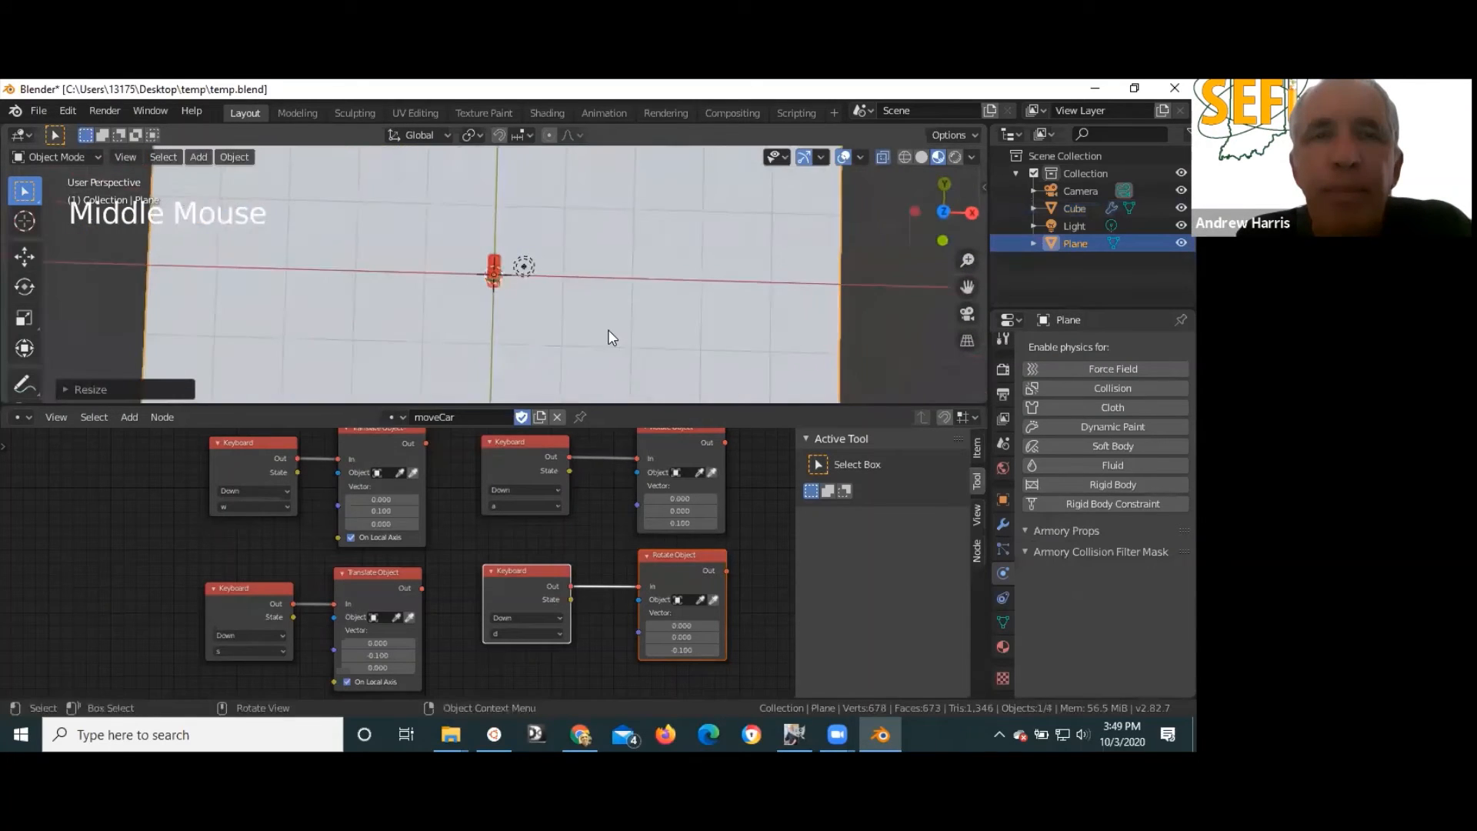
pyautogui.moveTo(700, 327); pyautogui.dragTo(522, 329, button='middle')
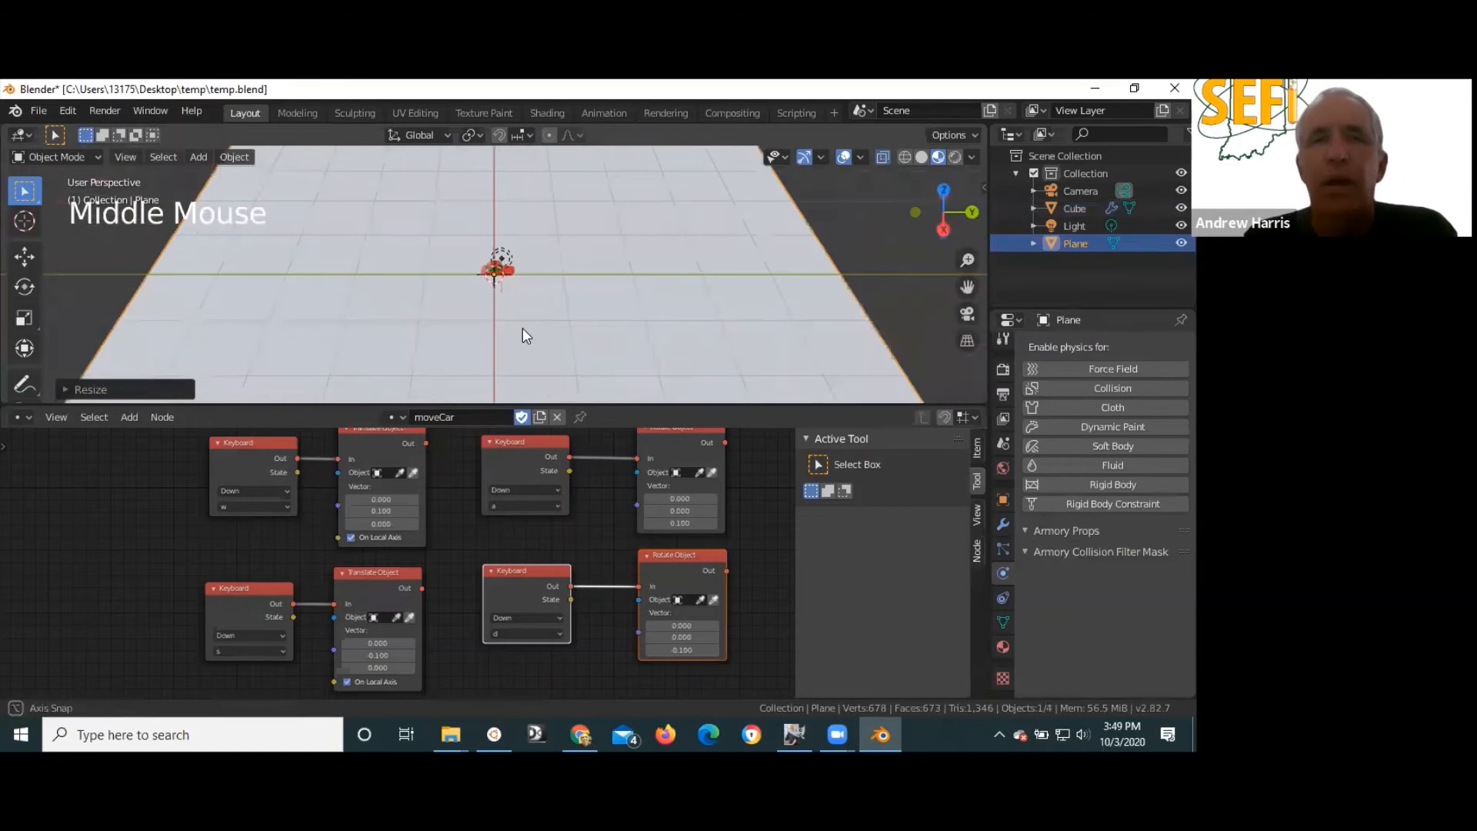
pyautogui.scroll(4, 539, 300)
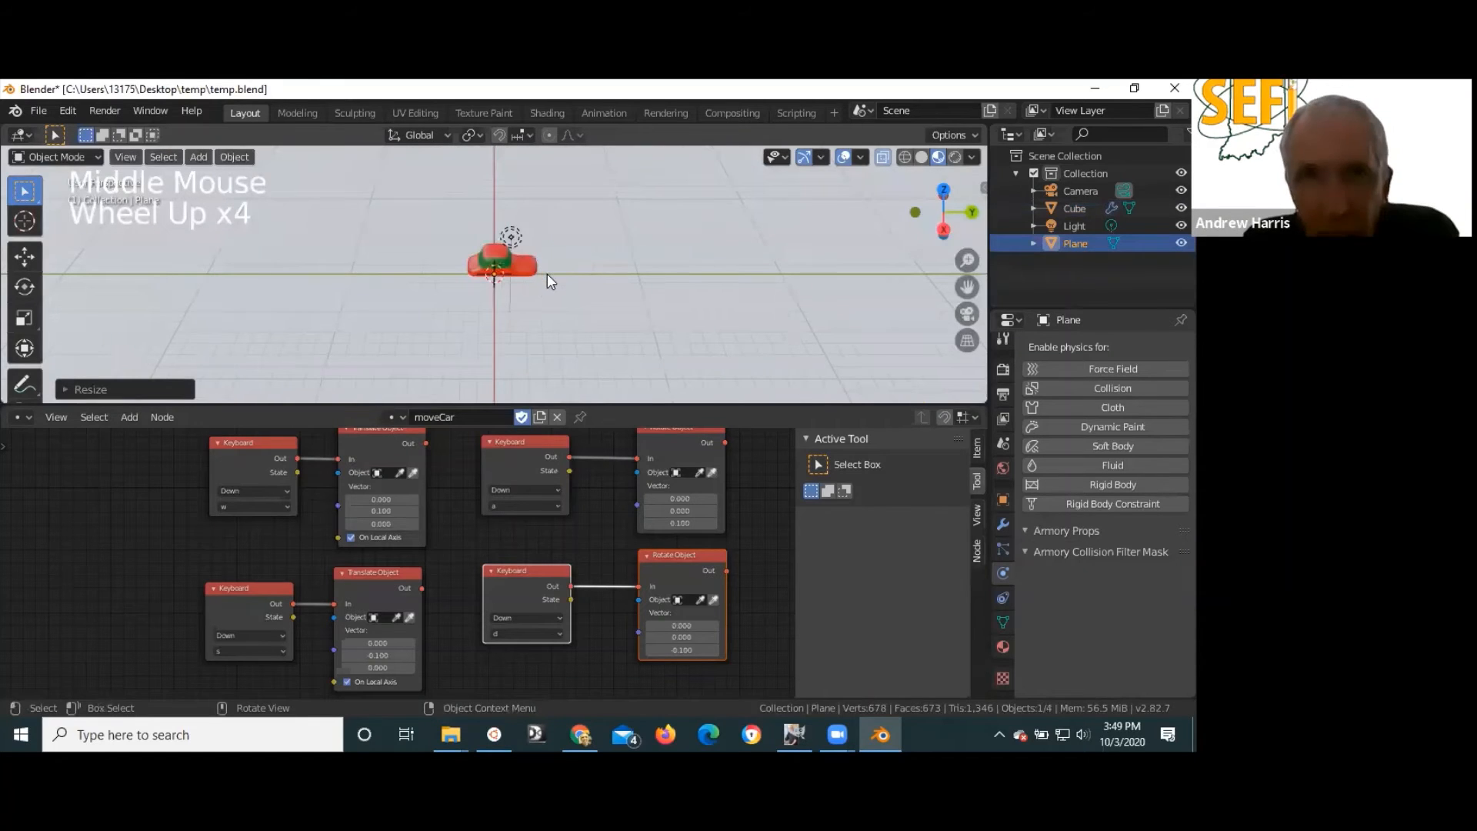
pyautogui.scroll(3, 547, 277)
pyautogui.moveTo(548, 281); pyautogui.dragTo(677, 344, button='middle')
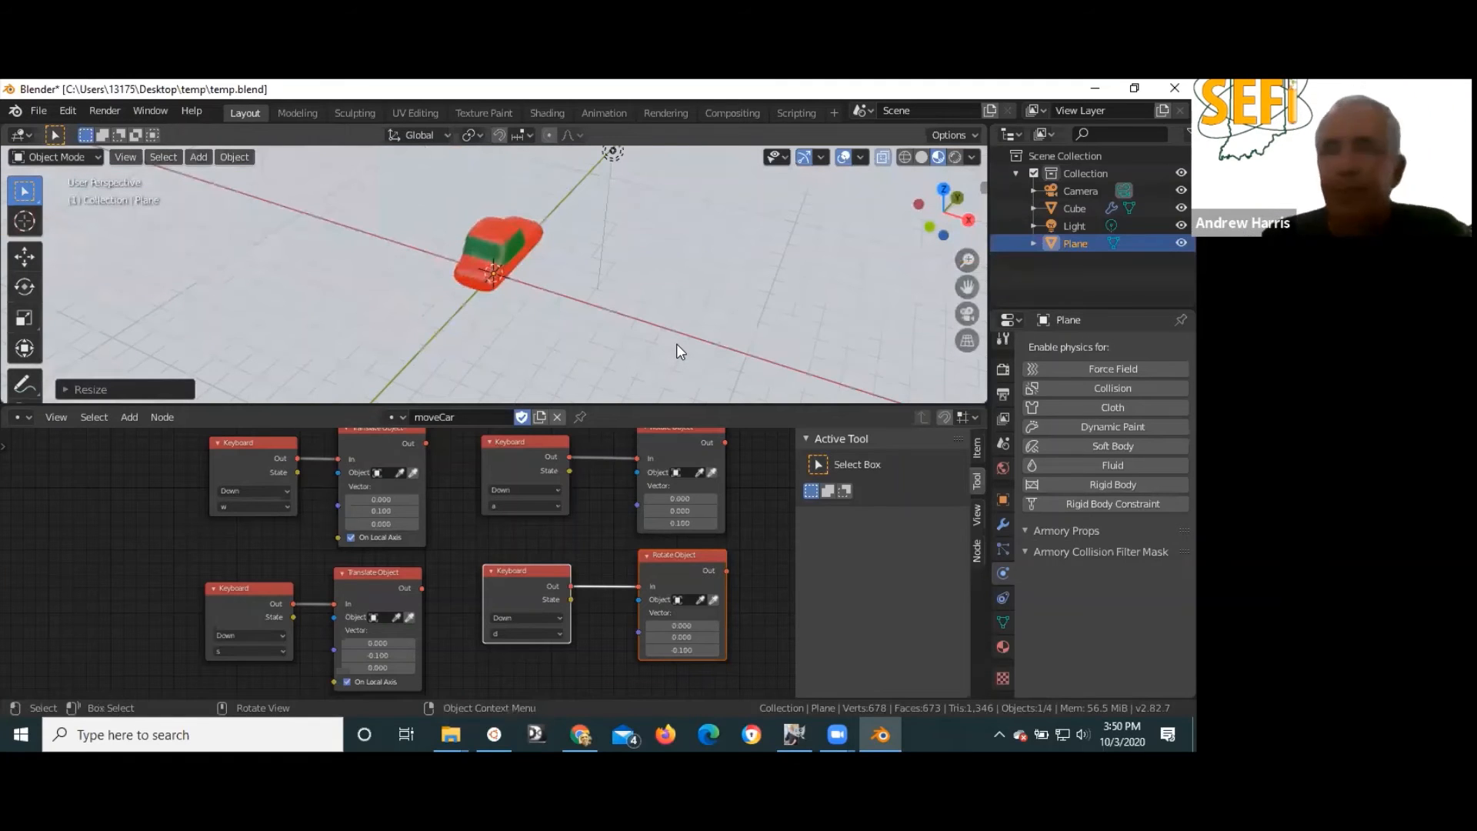
# - Play the scene to check whether the ground plane supports the car, and close the game window
pyautogui.press('F5')
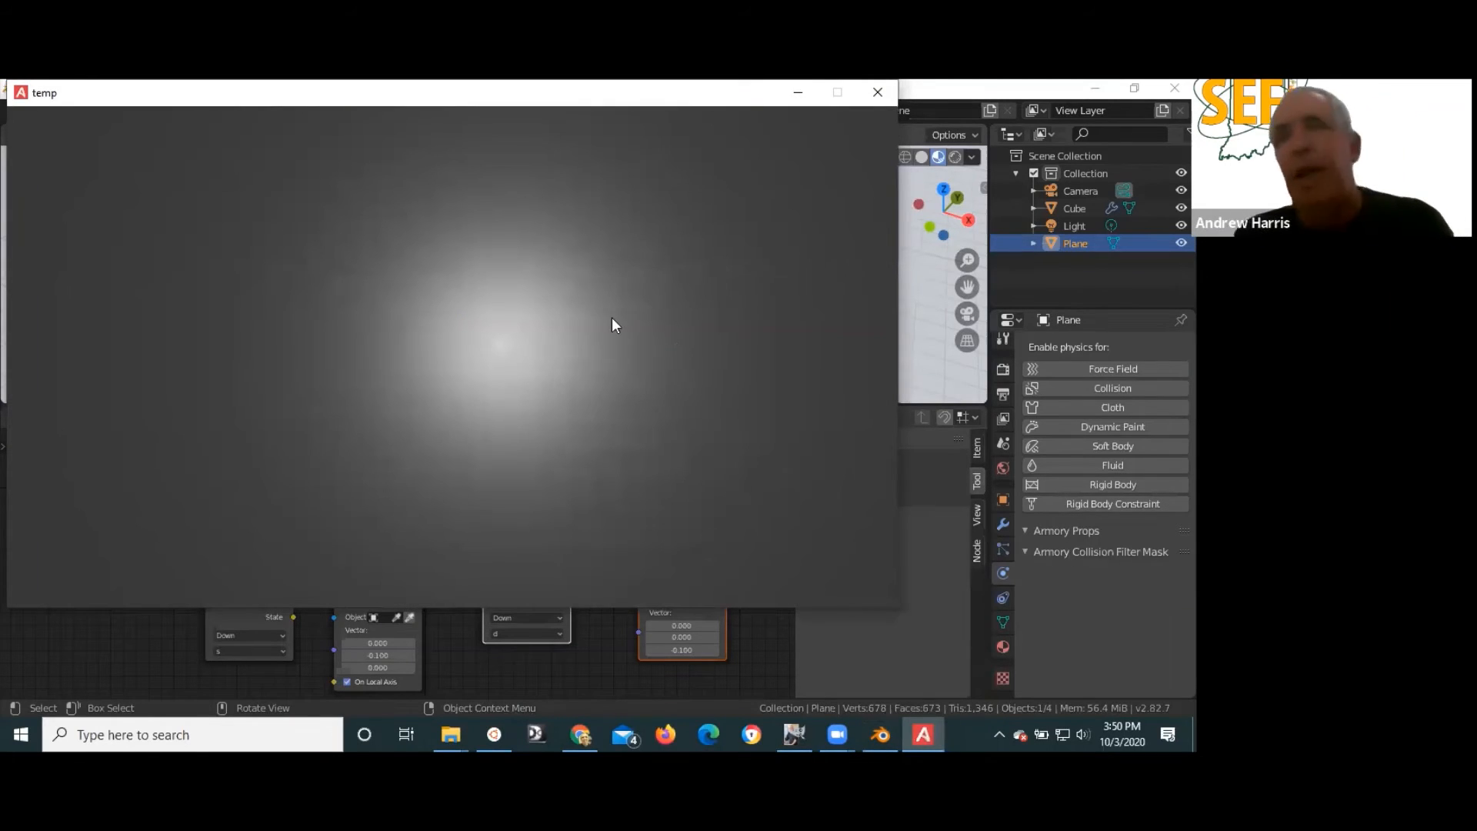
pyautogui.click(875, 93)
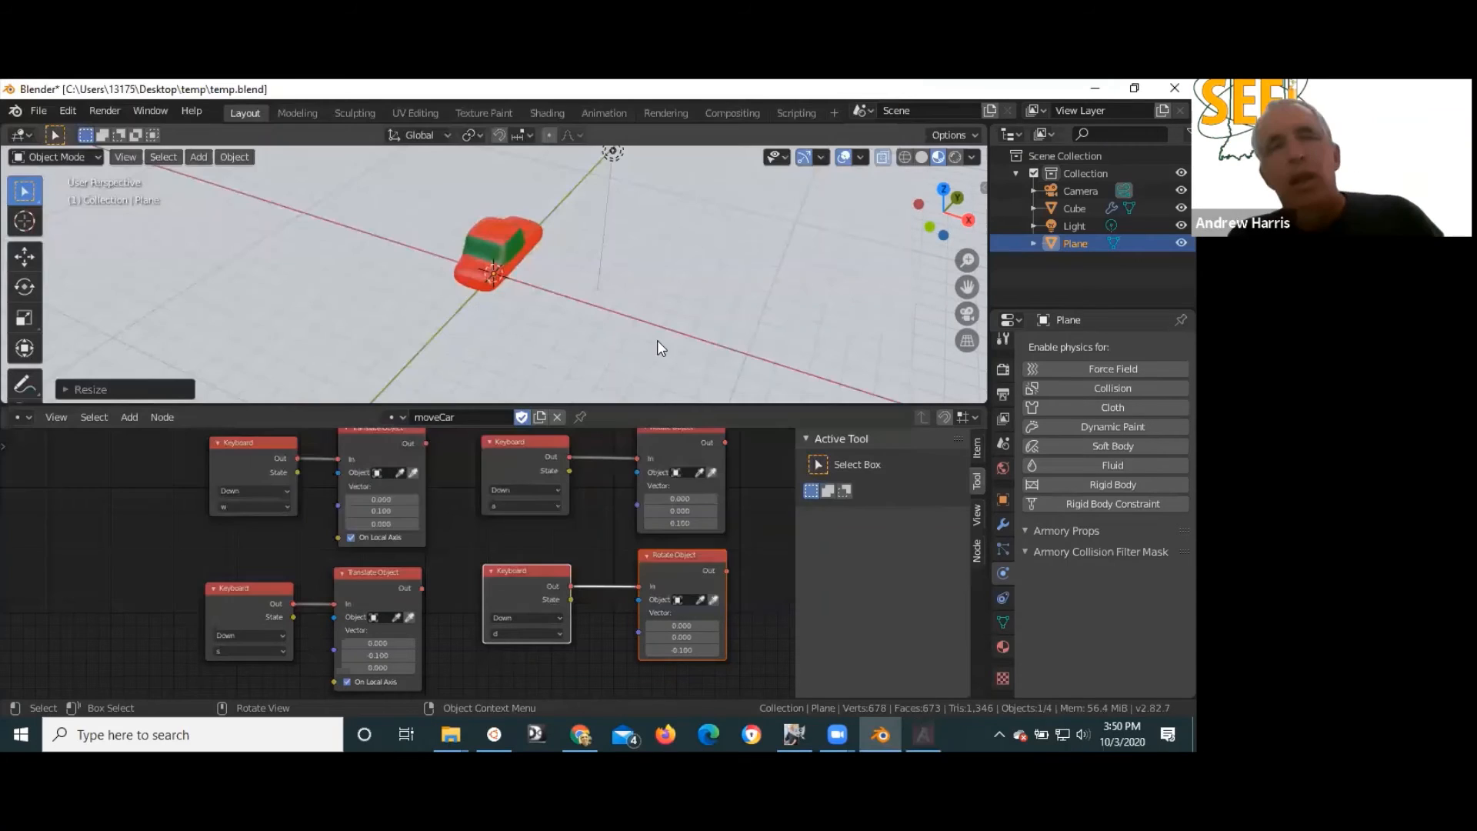
# - Select the large plane under the car and rename the object to ground
pyautogui.moveTo(382, 313); pyautogui.dragTo(455, 362, button='middle')
pyautogui.scroll(-1, 463, 356)
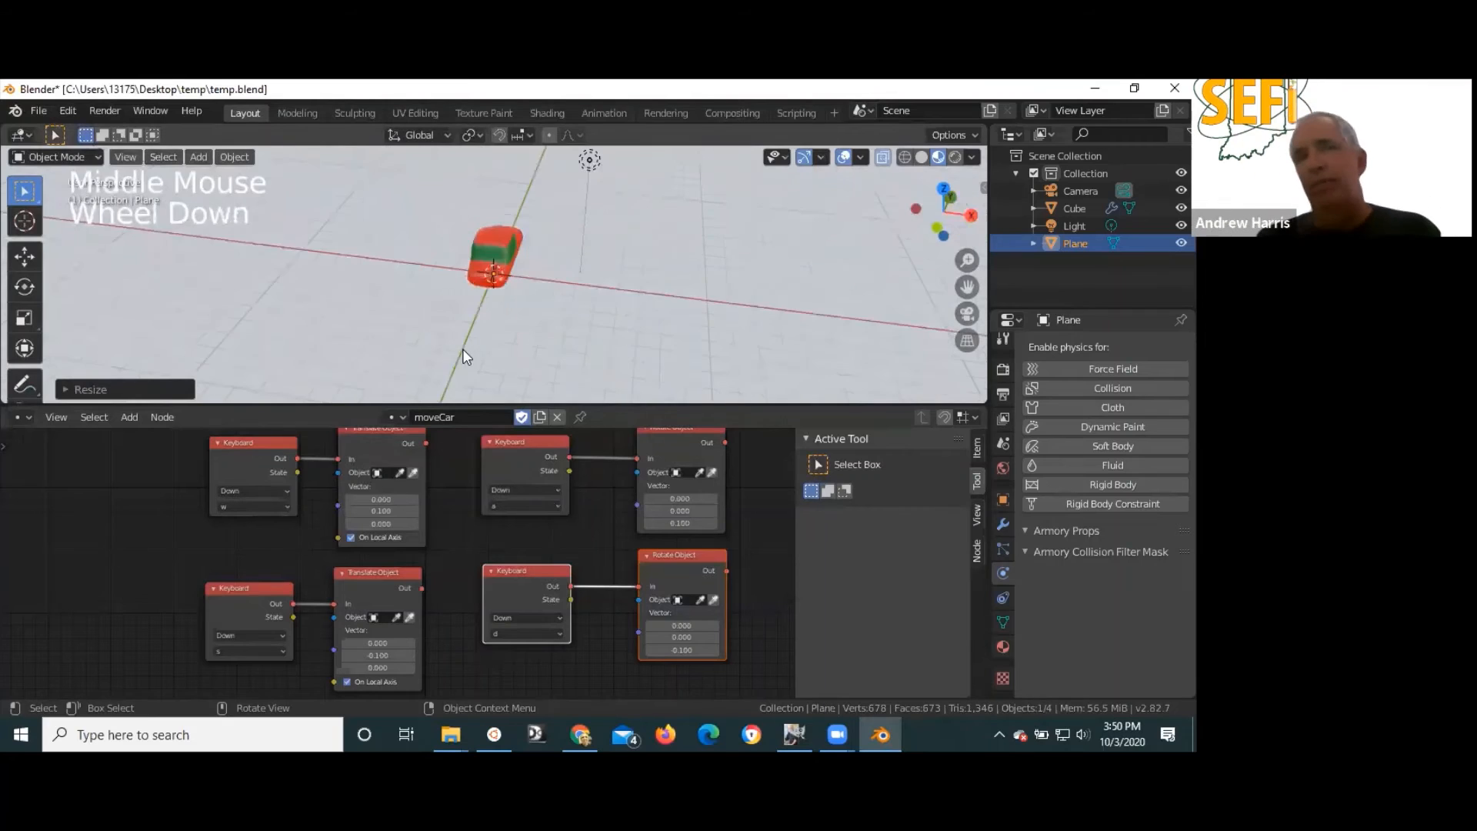
pyautogui.scroll(-4, 440, 359)
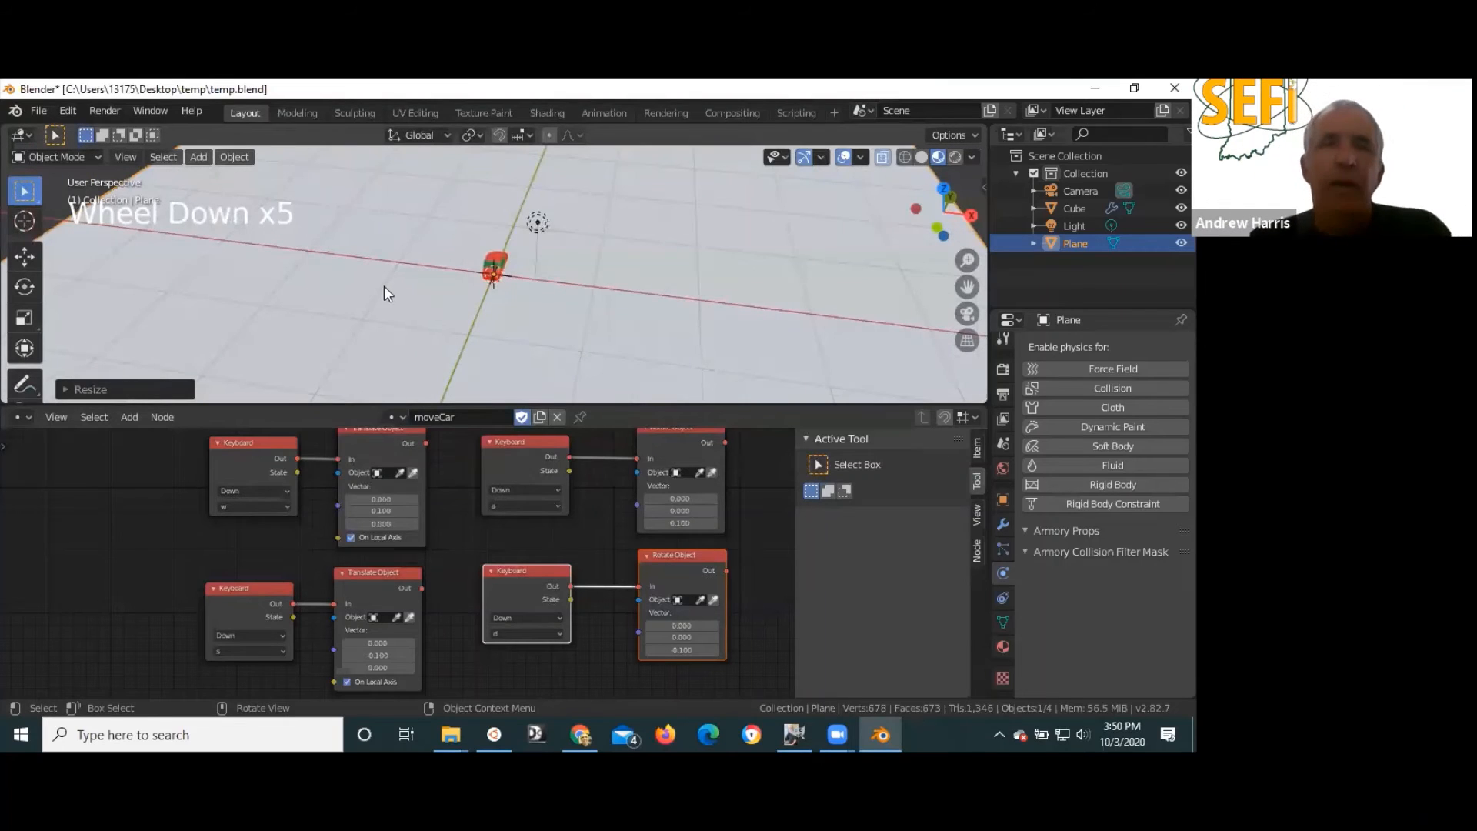
pyautogui.click(414, 292)
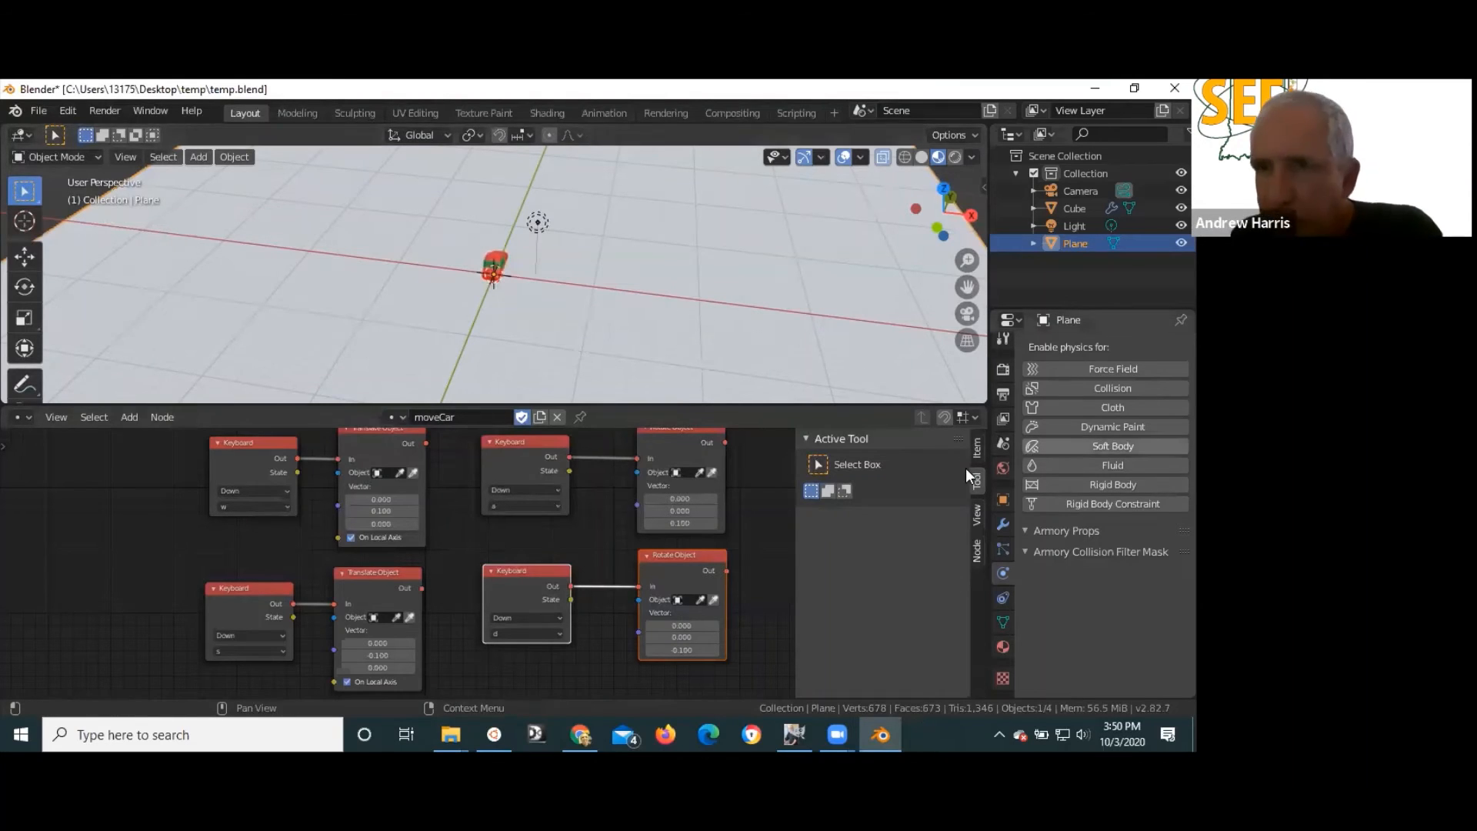
pyautogui.click(1000, 498)
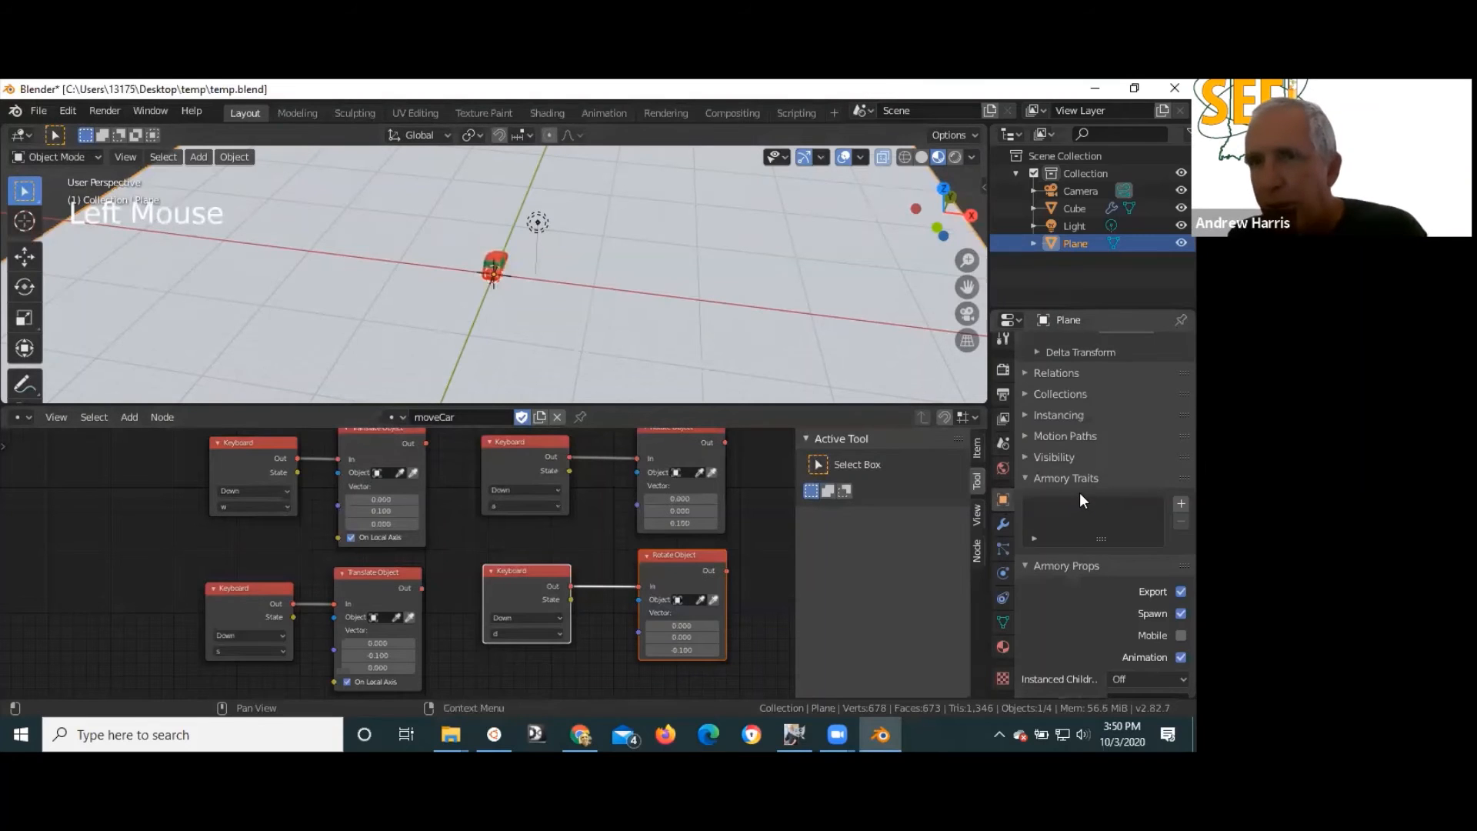
pyautogui.scroll(11, 1080, 500)
pyautogui.scroll(4, 1090, 397)
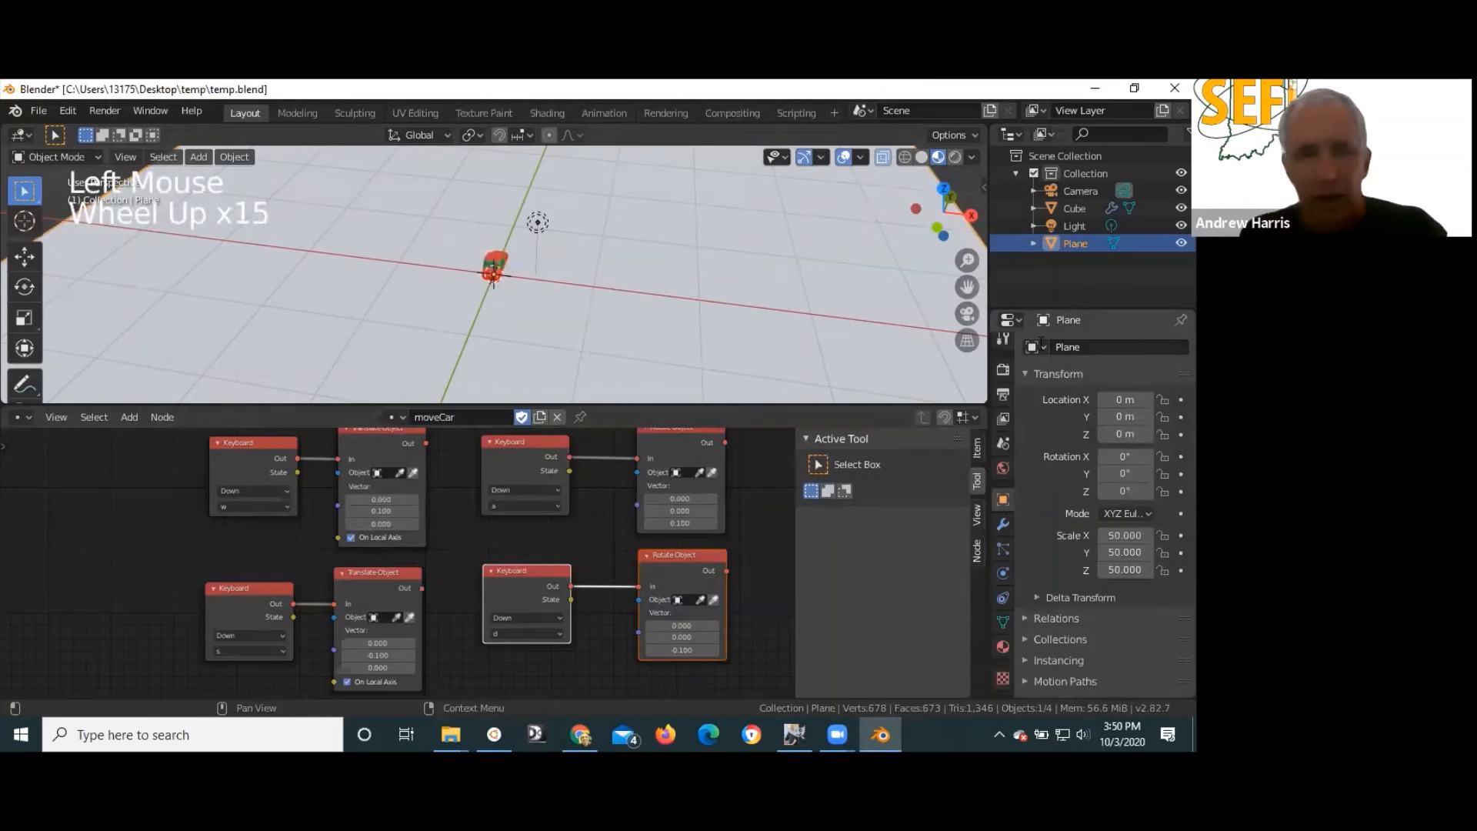
pyautogui.click(1043, 347)
pyautogui.write('grou')
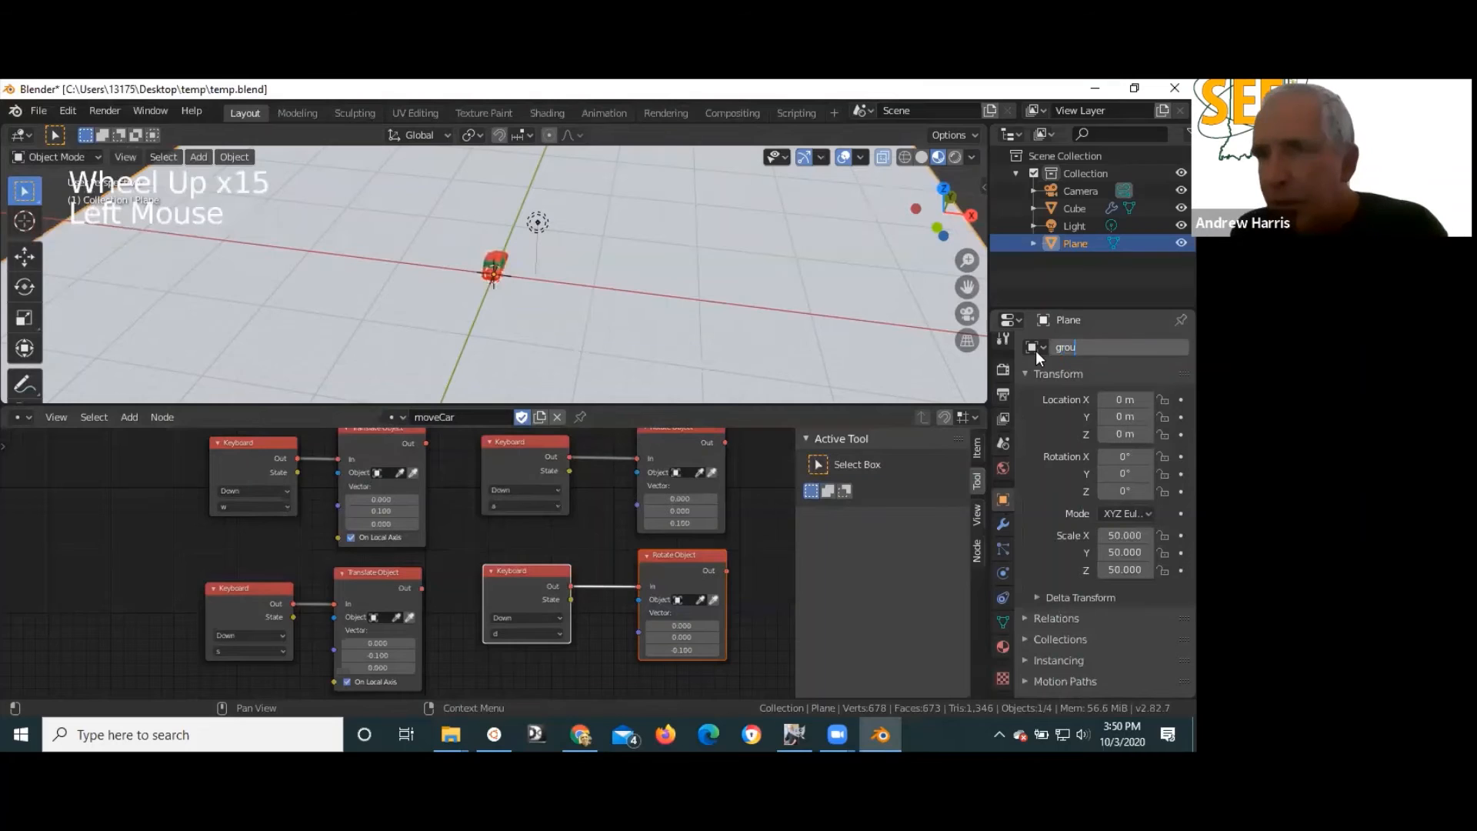
pyautogui.write('nd')
# - Add Rigid Body physics to the ground plane and set its type to Passive
pyautogui.click(1003, 573)
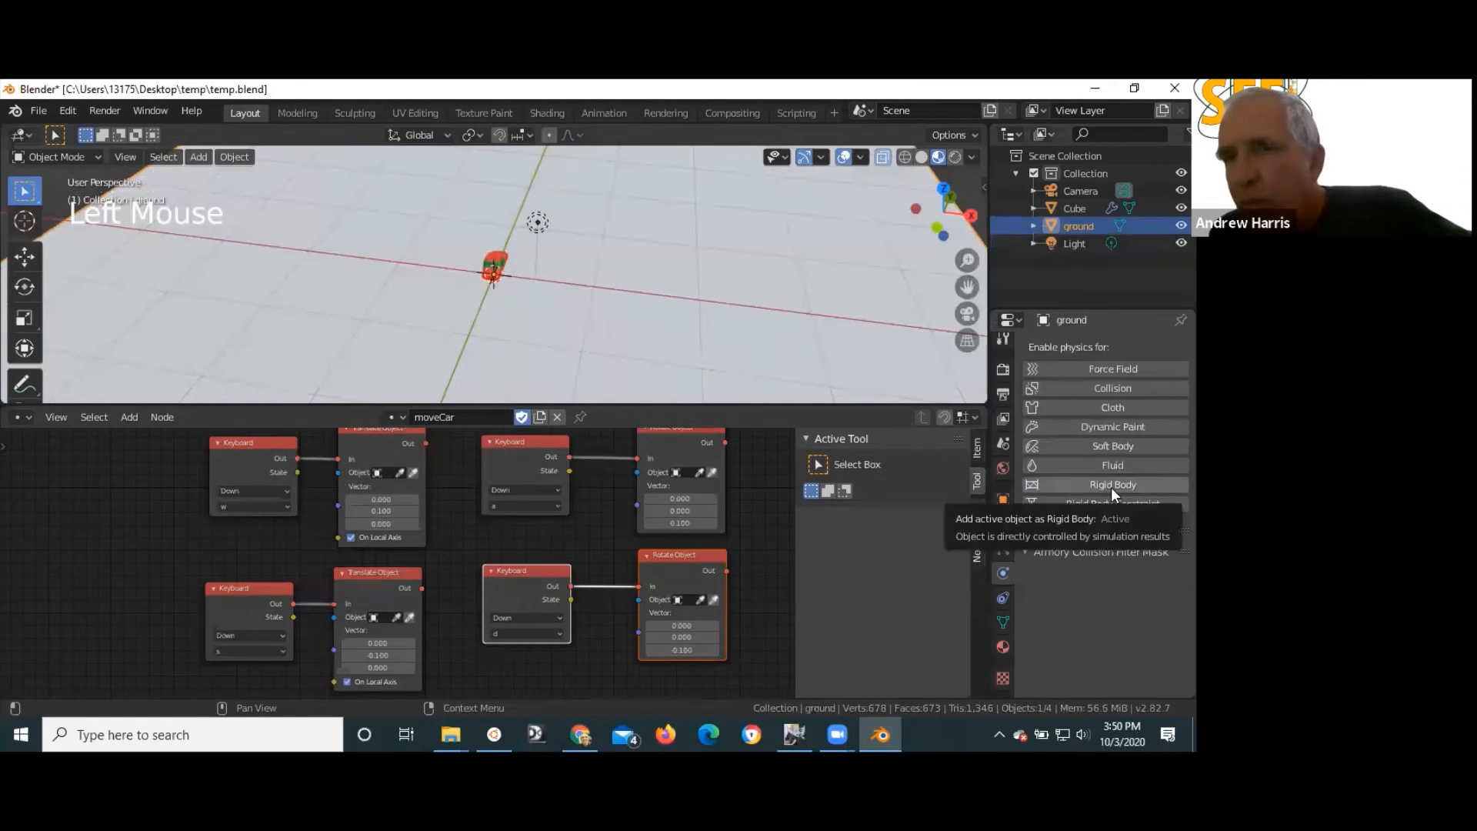
pyautogui.click(1111, 485)
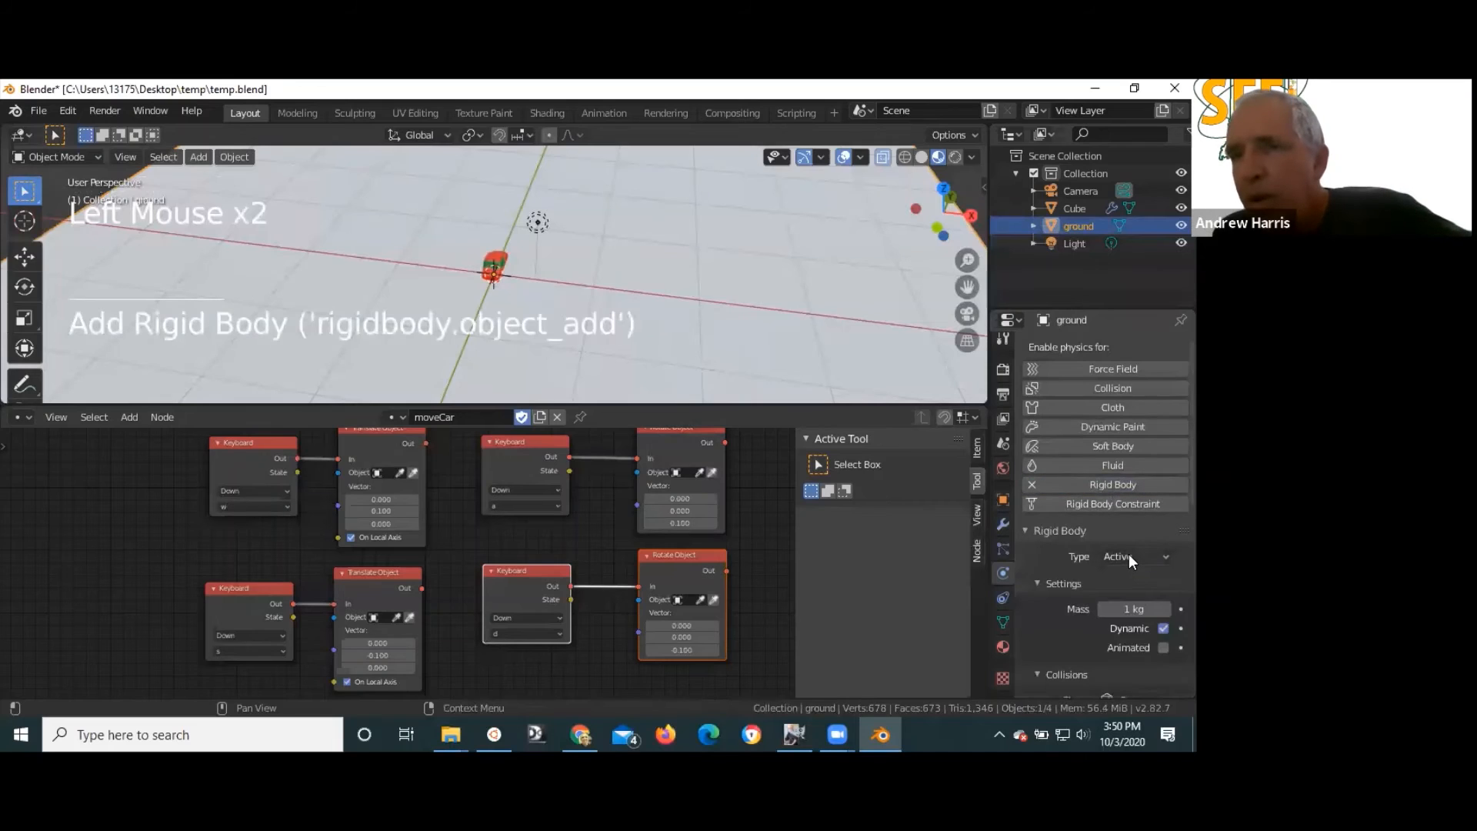
pyautogui.moveTo(1128, 556); pyautogui.dragTo(1112, 595)
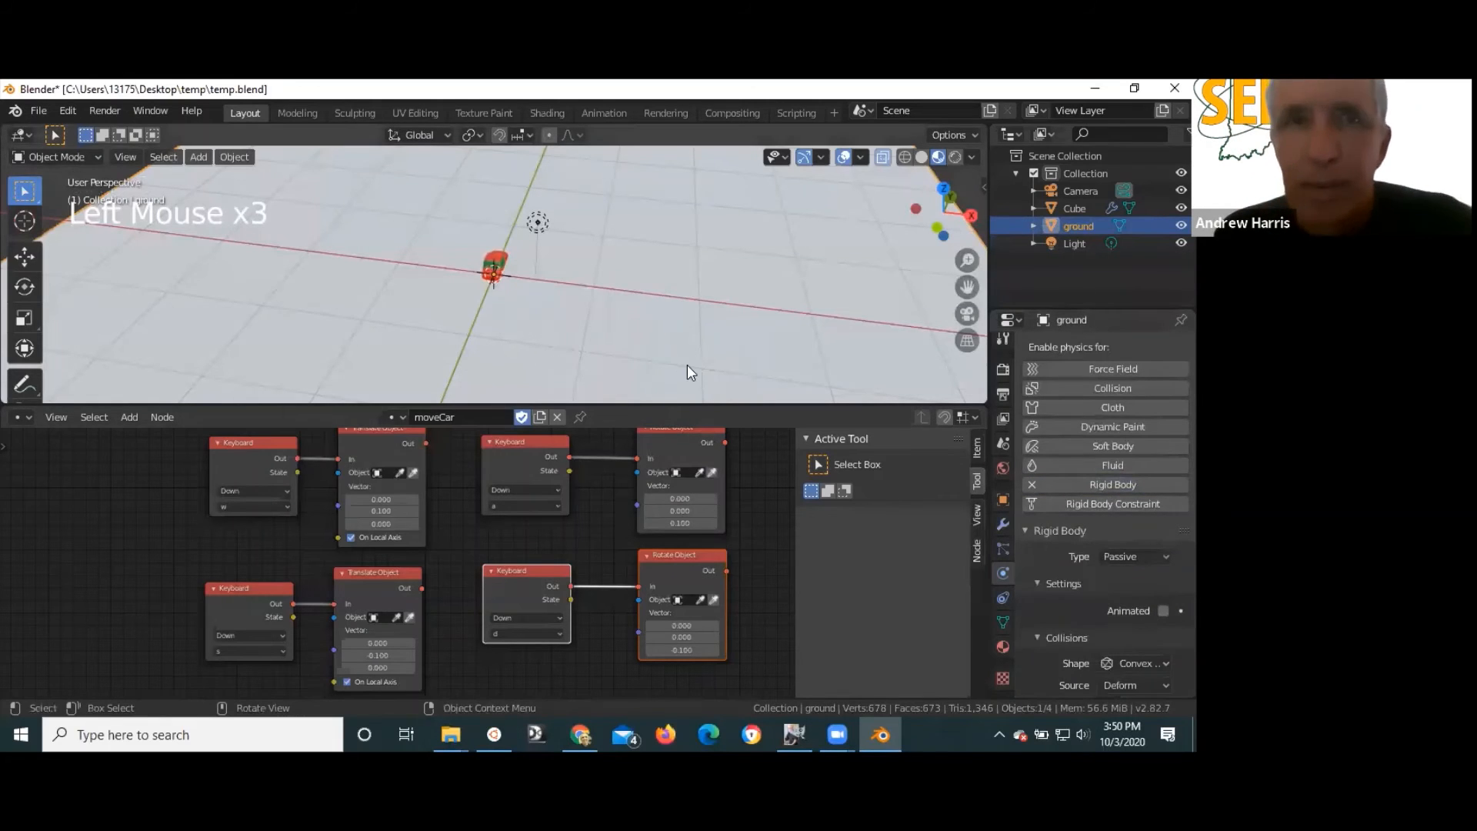
# - Play the scene, drive the car forward around the ground while steering it both ways, and close the game window
pyautogui.moveTo(705, 340); pyautogui.dragTo(557, 306, button='middle')
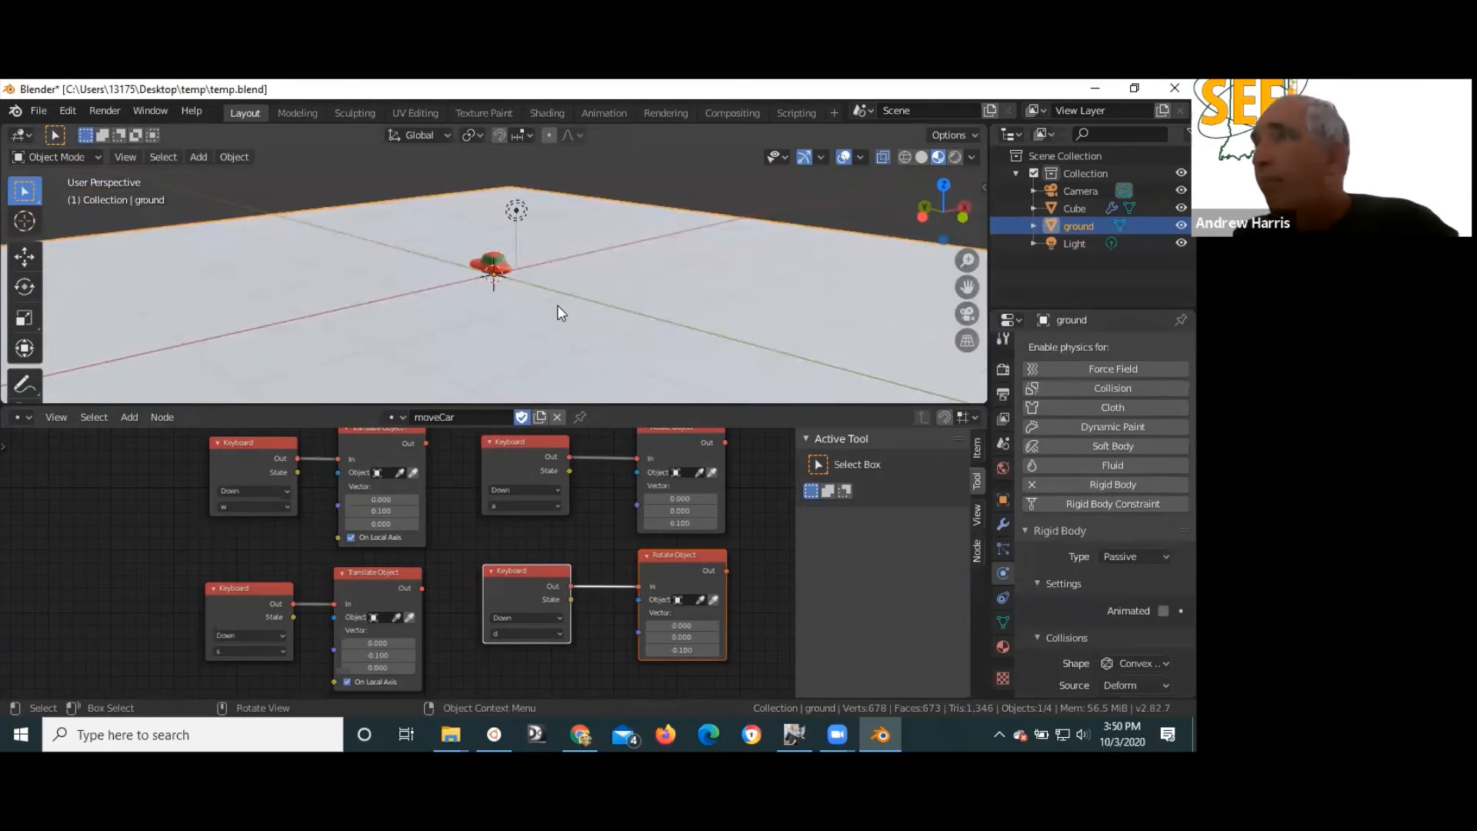
pyautogui.moveTo(523, 371); pyautogui.dragTo(522, 378, button='middle')
pyautogui.press('F5')
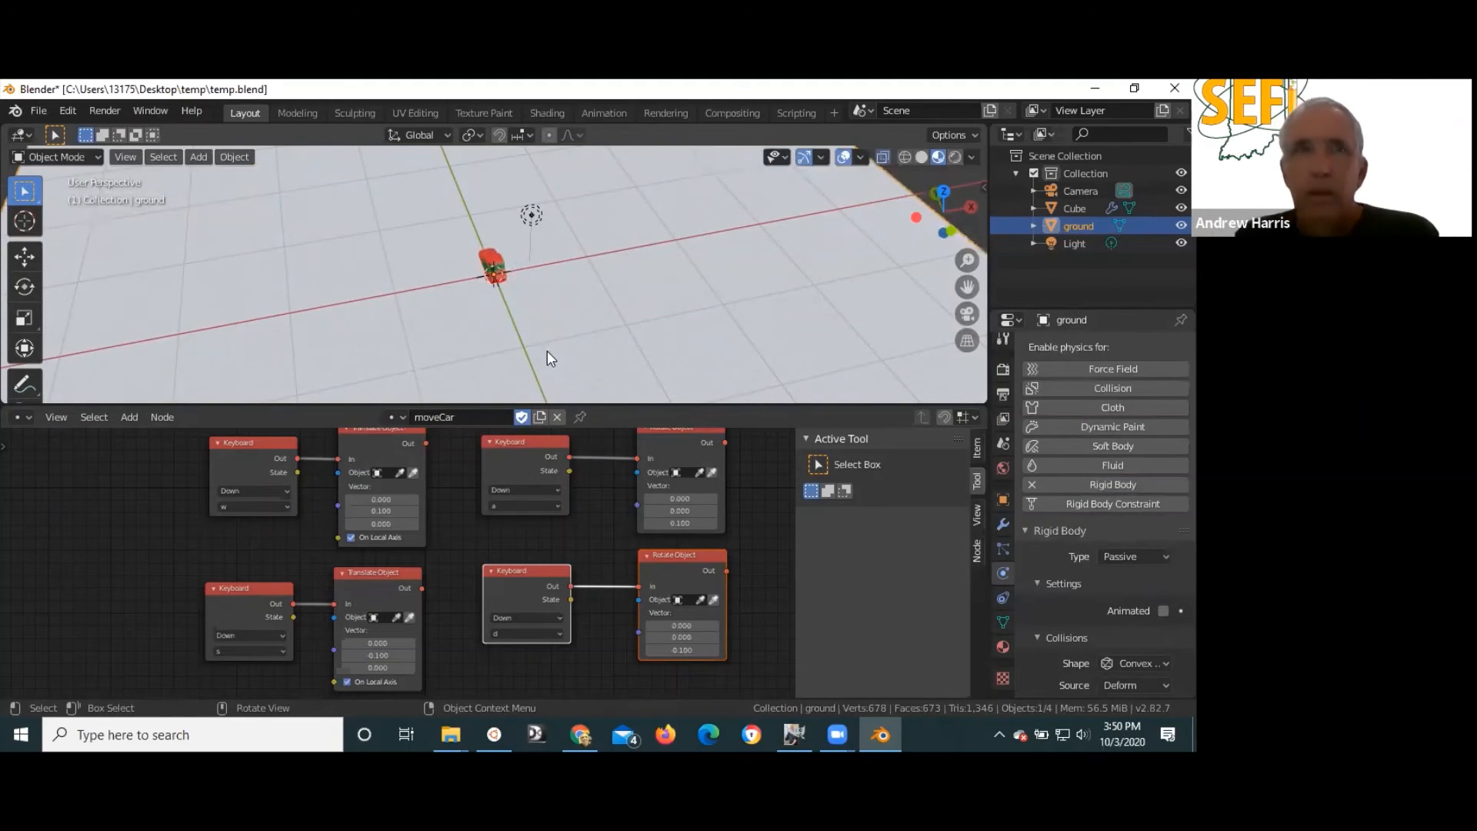
pyautogui.press('w')
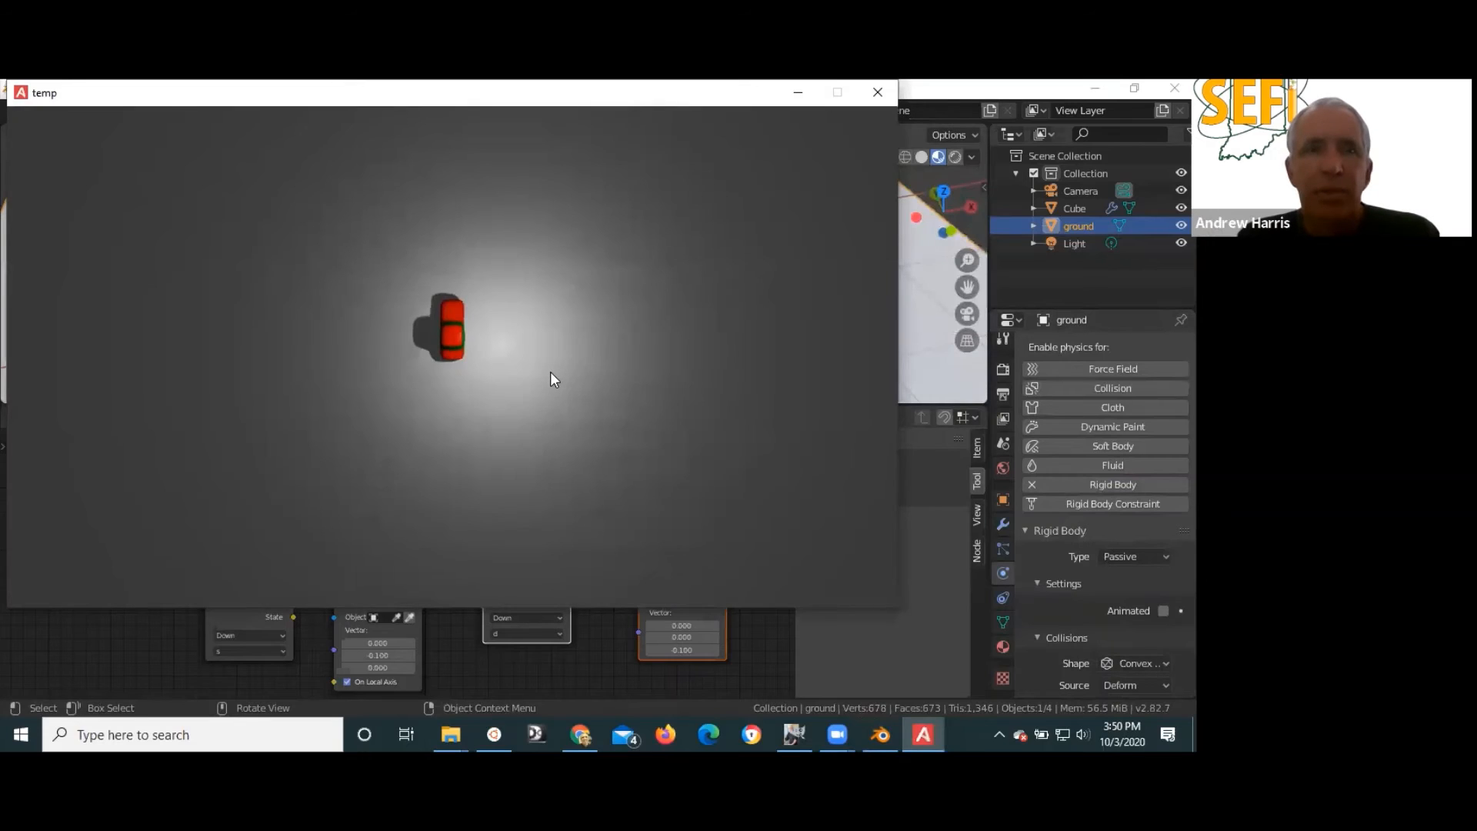
pyautogui.press('a')
pyautogui.press('d')
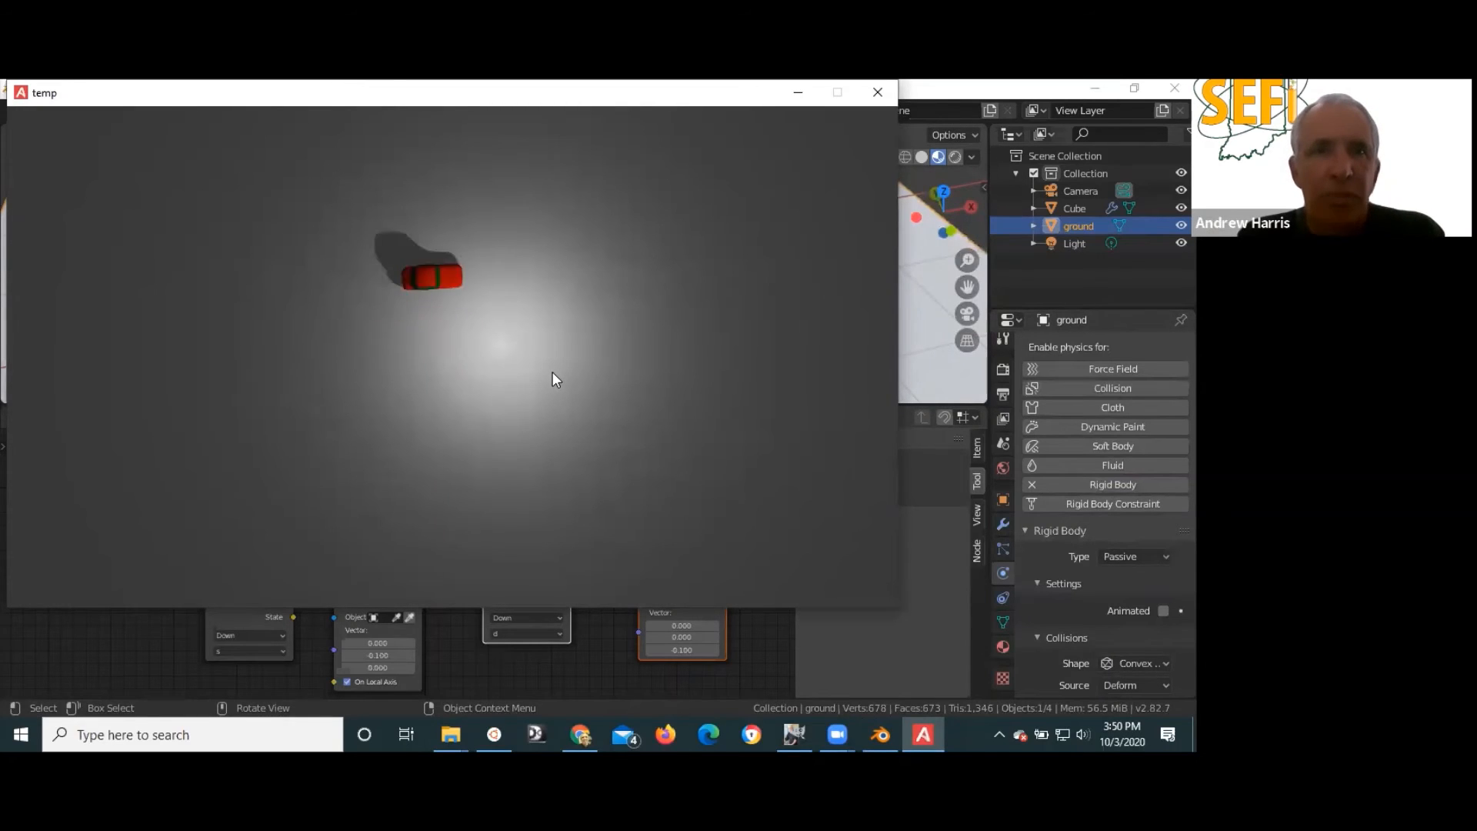
pyautogui.press('a')
pyautogui.press('d')
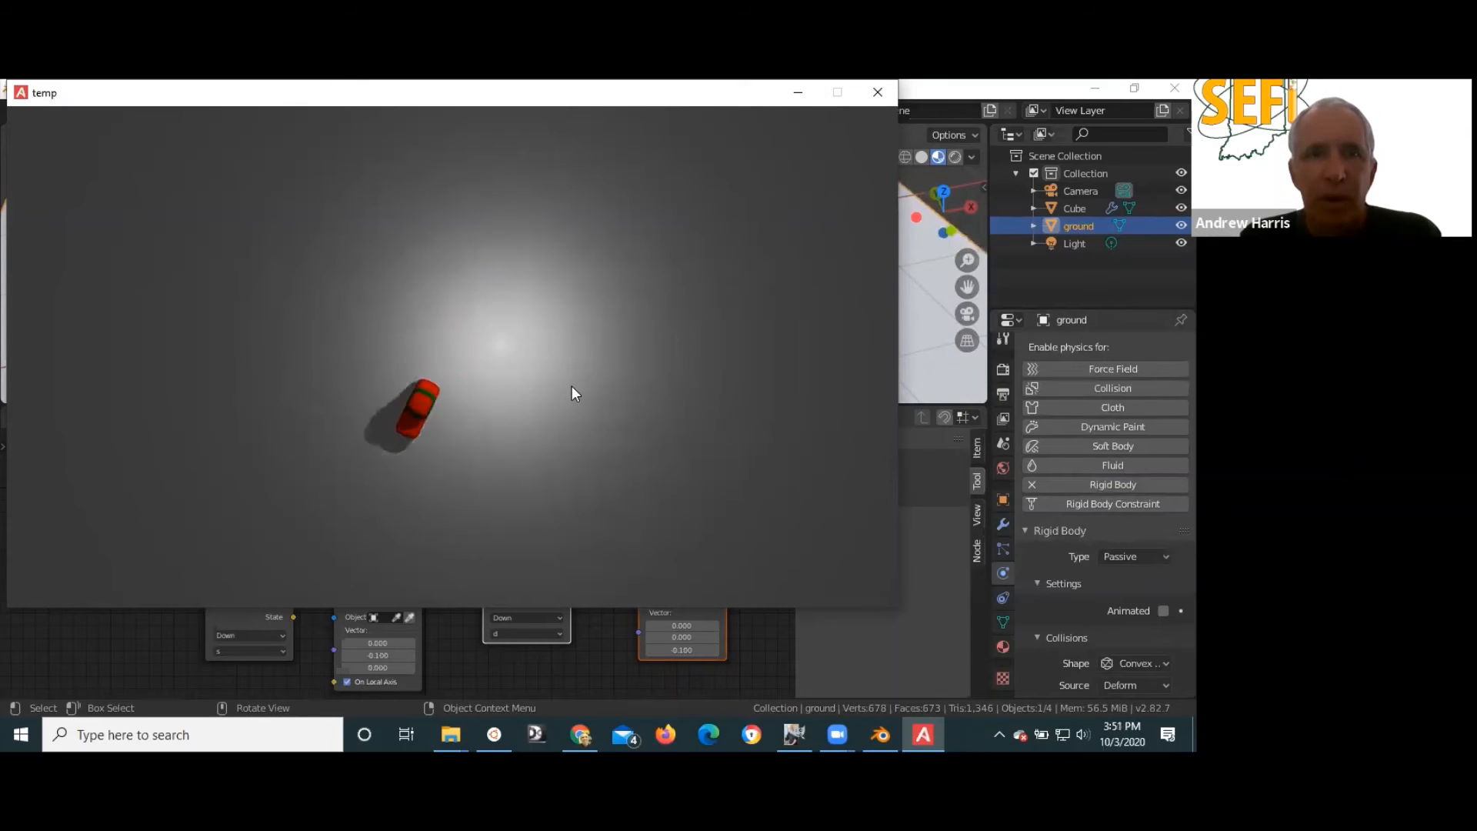
pyautogui.press('a')
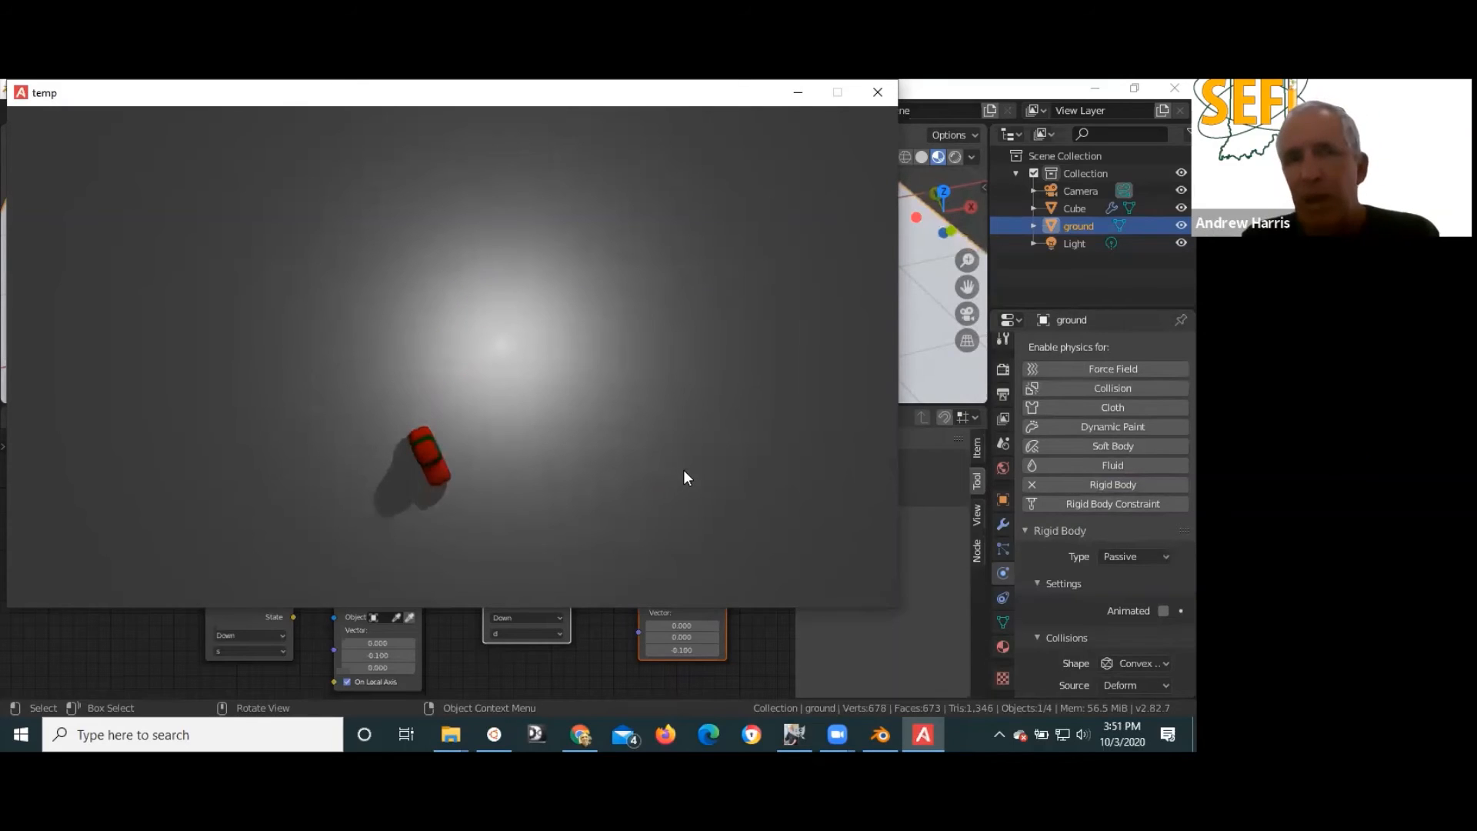
pyautogui.press('w')
pyautogui.press('a')
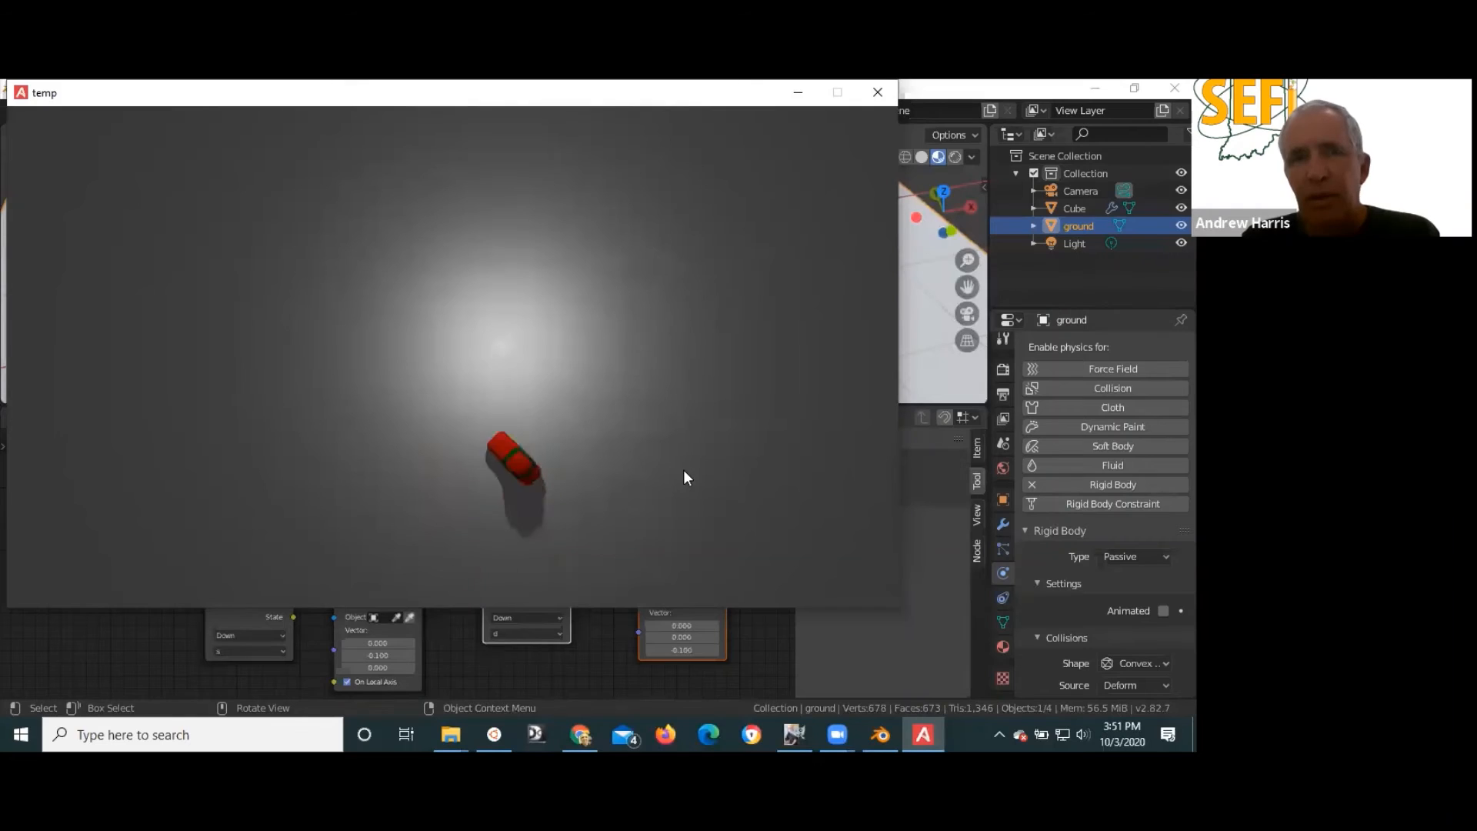
pyautogui.press('d')
pyautogui.press('w')
pyautogui.press('a')
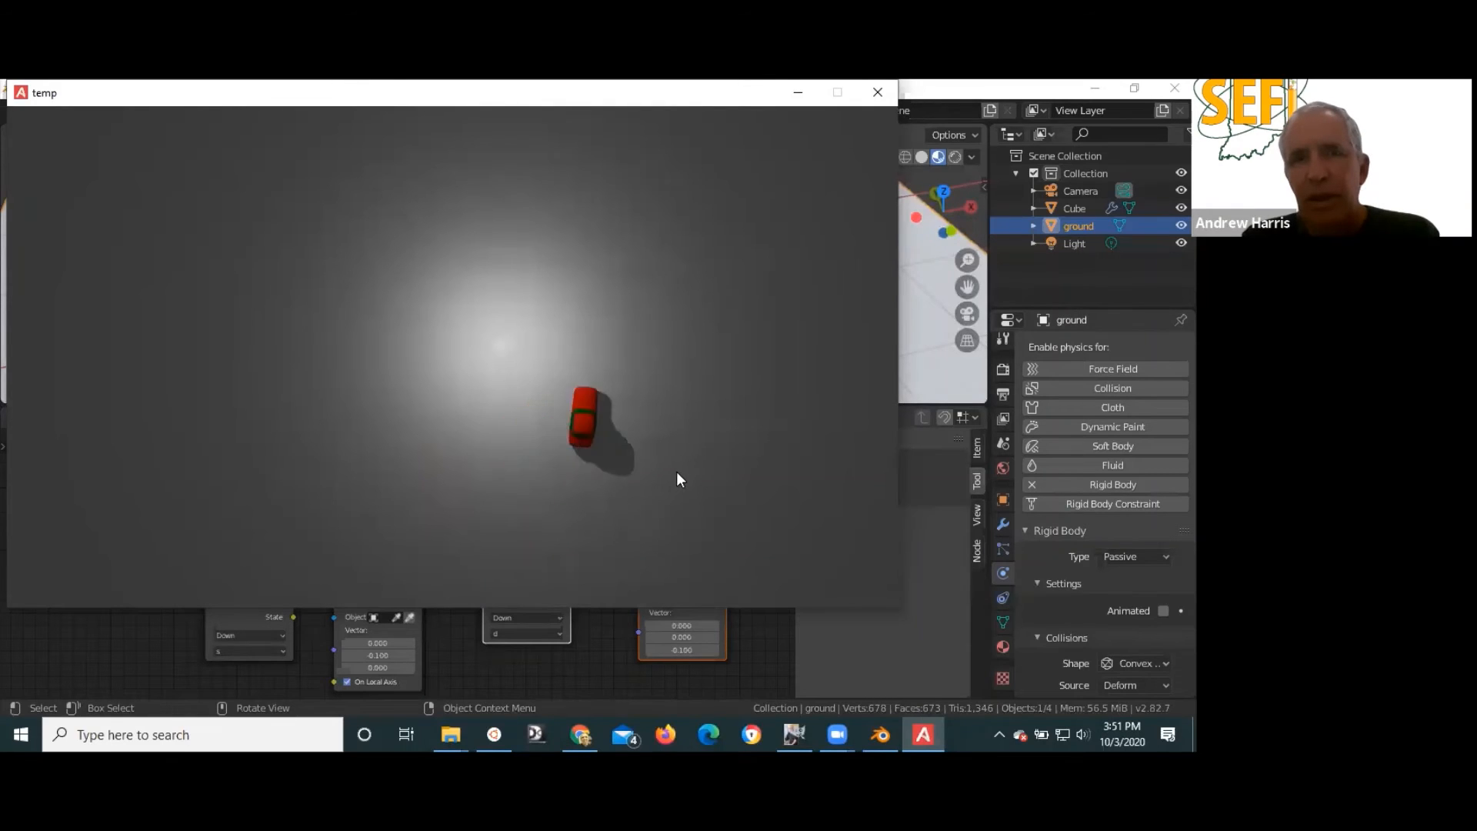
pyautogui.press('d')
pyautogui.press('a')
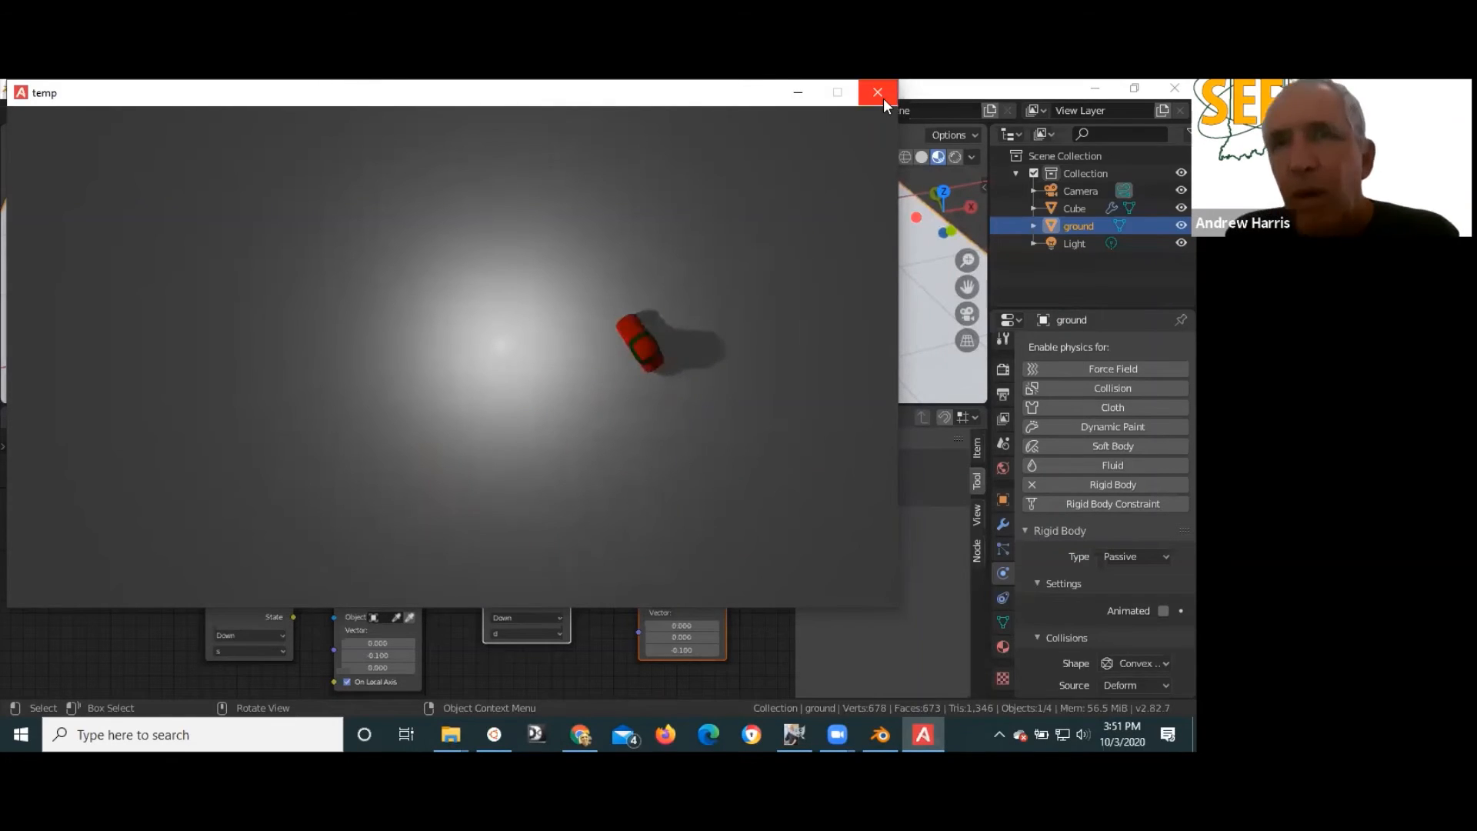
pyautogui.press('Escape')
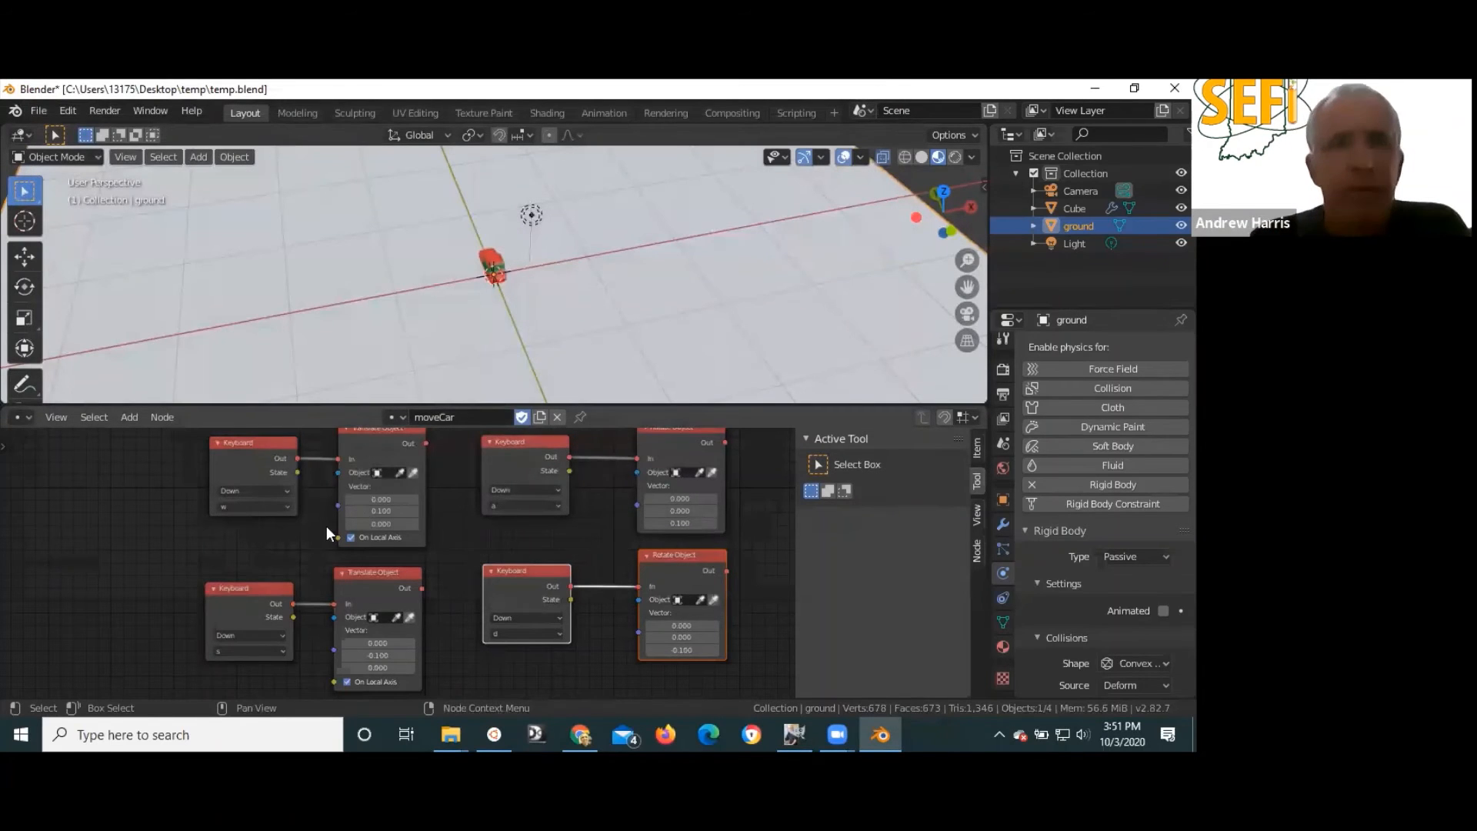
# - Replace the Translate Object node of the w Keyboard node with an Apply Force physics node placed in the same spot
pyautogui.scroll(1, 355, 457)
pyautogui.scroll(-3, 386, 460)
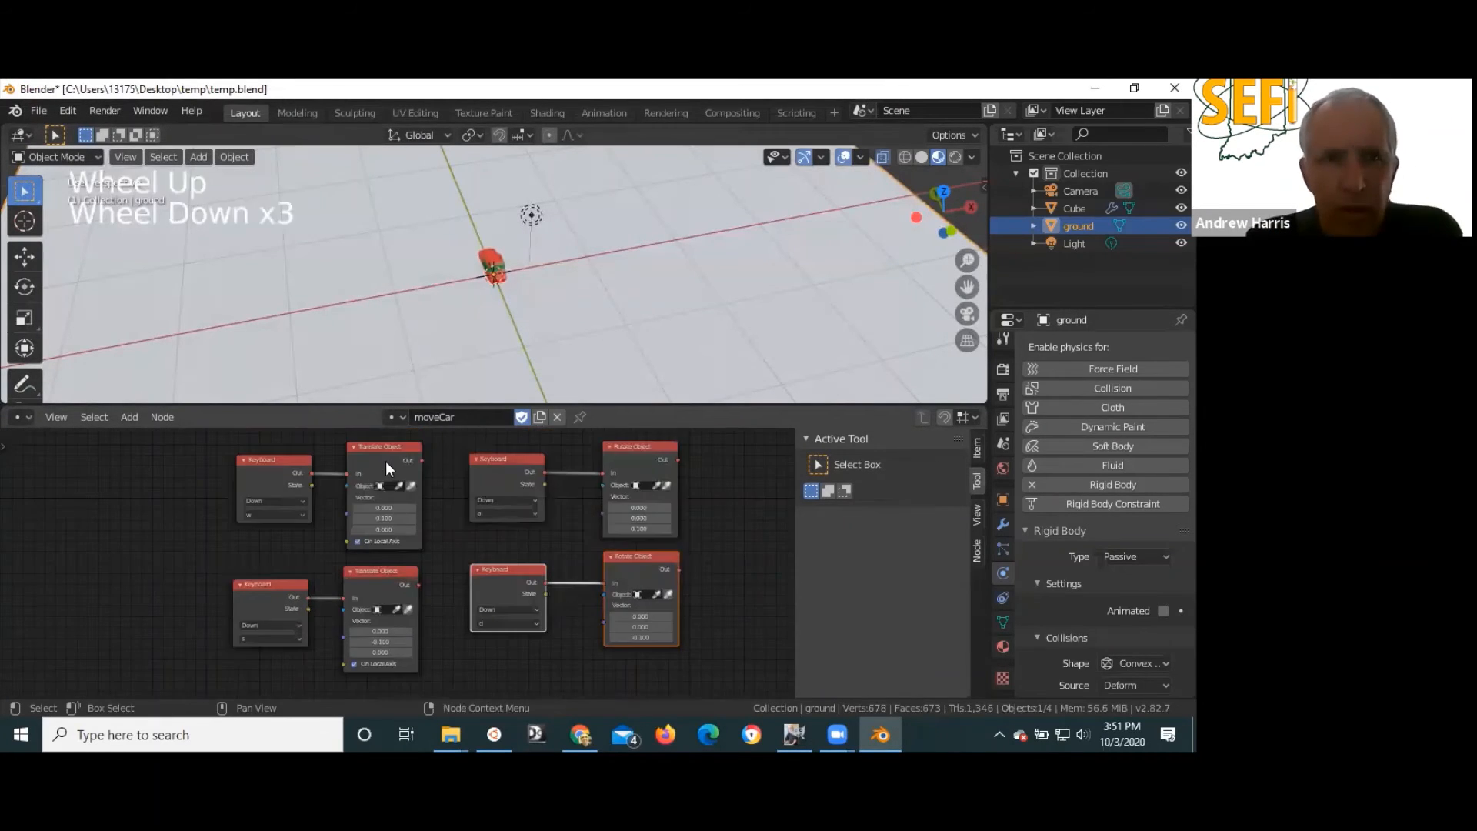
pyautogui.click(385, 463)
pyautogui.press('Delete')
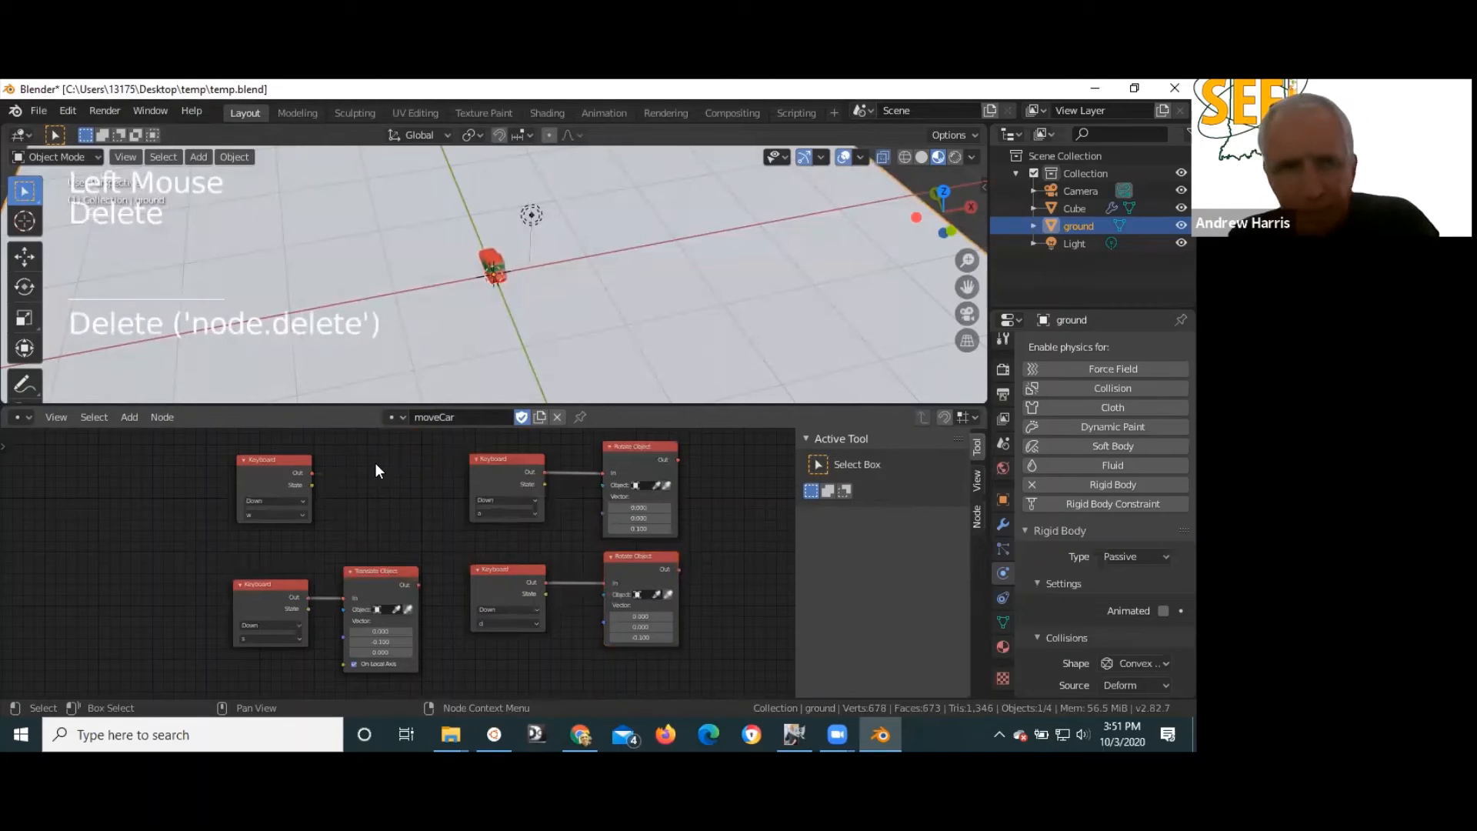
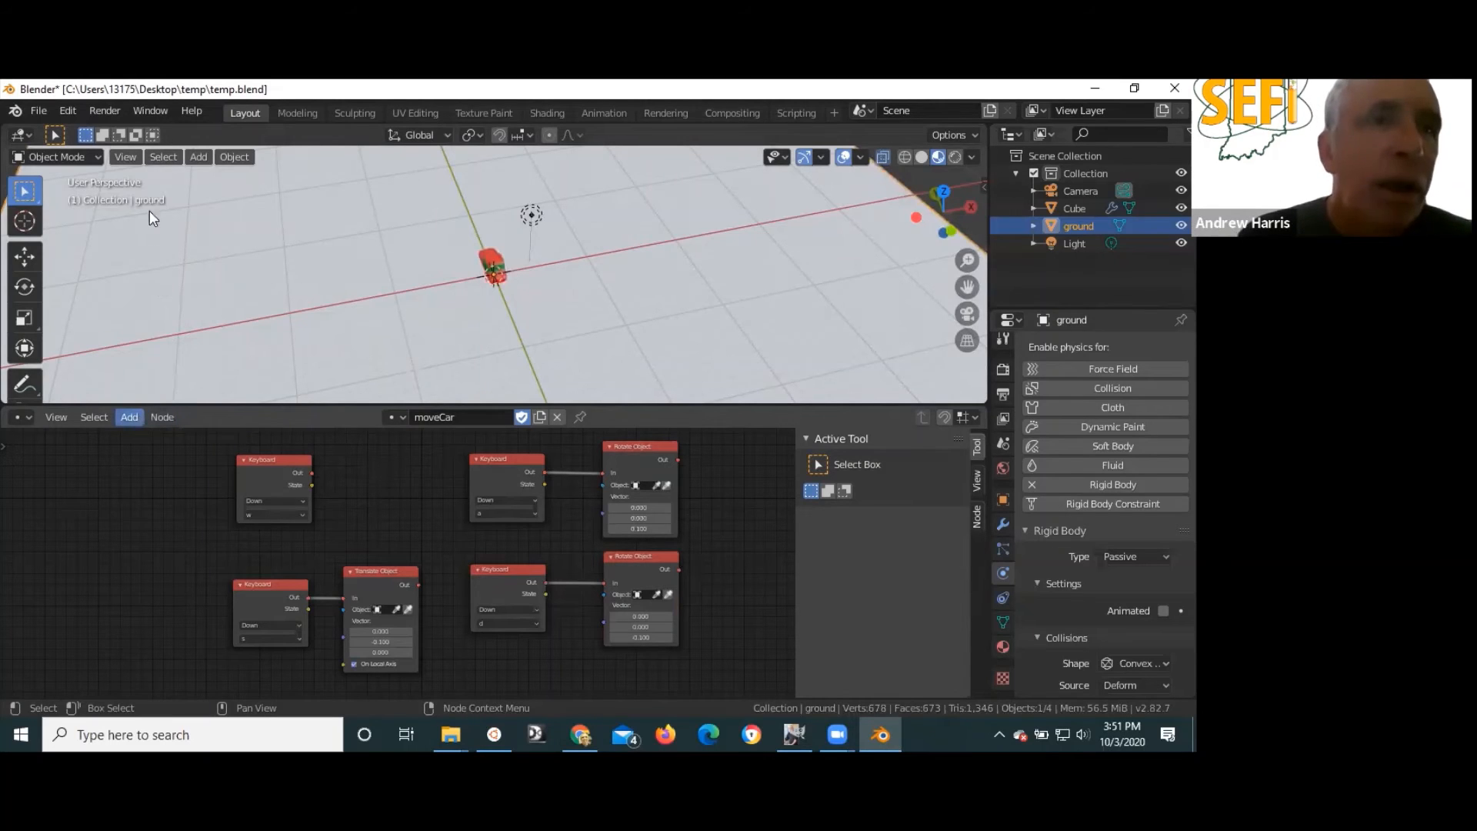
pyautogui.moveTo(157, 215)
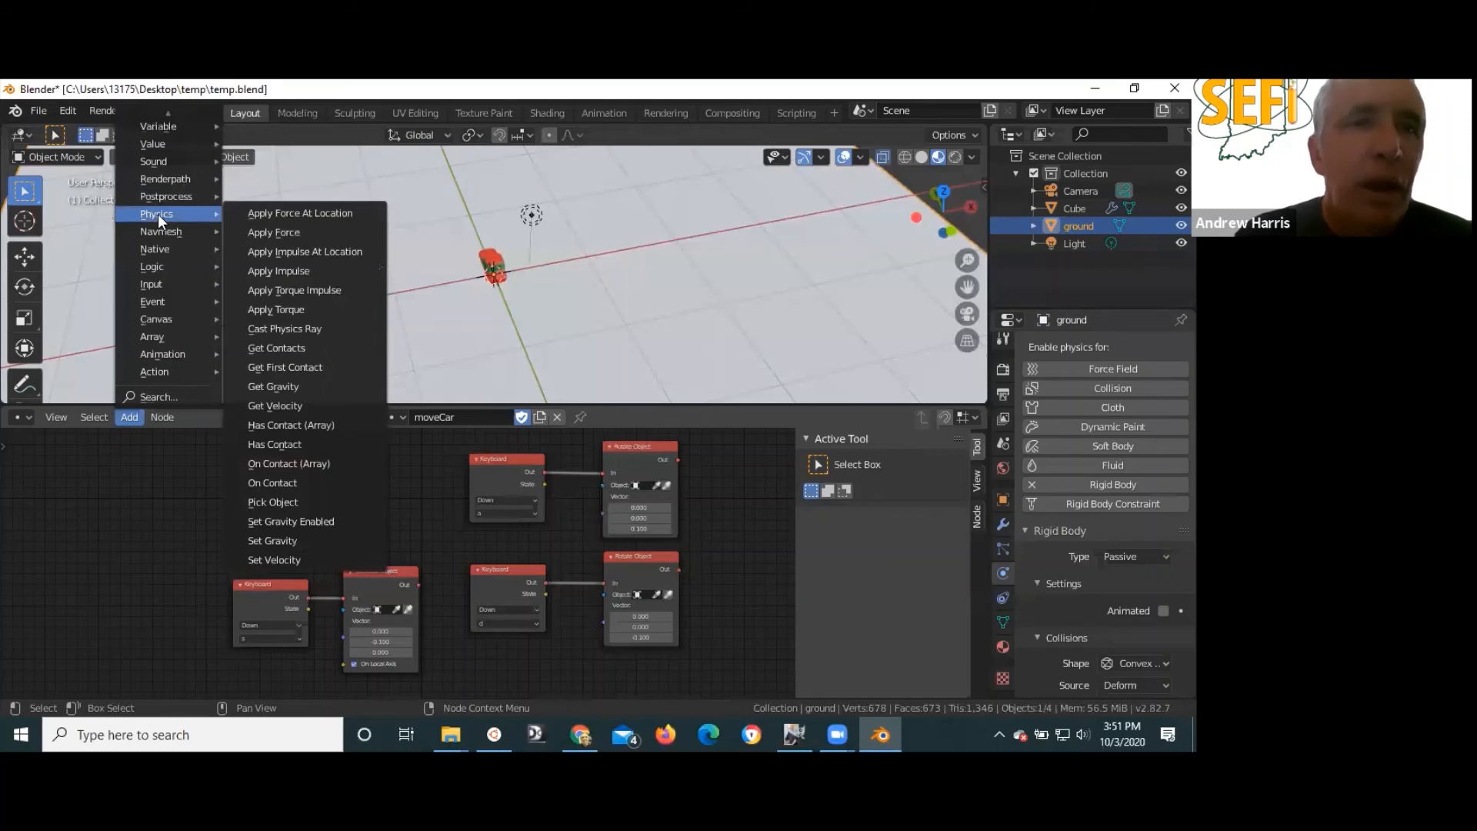
pyautogui.click(276, 231)
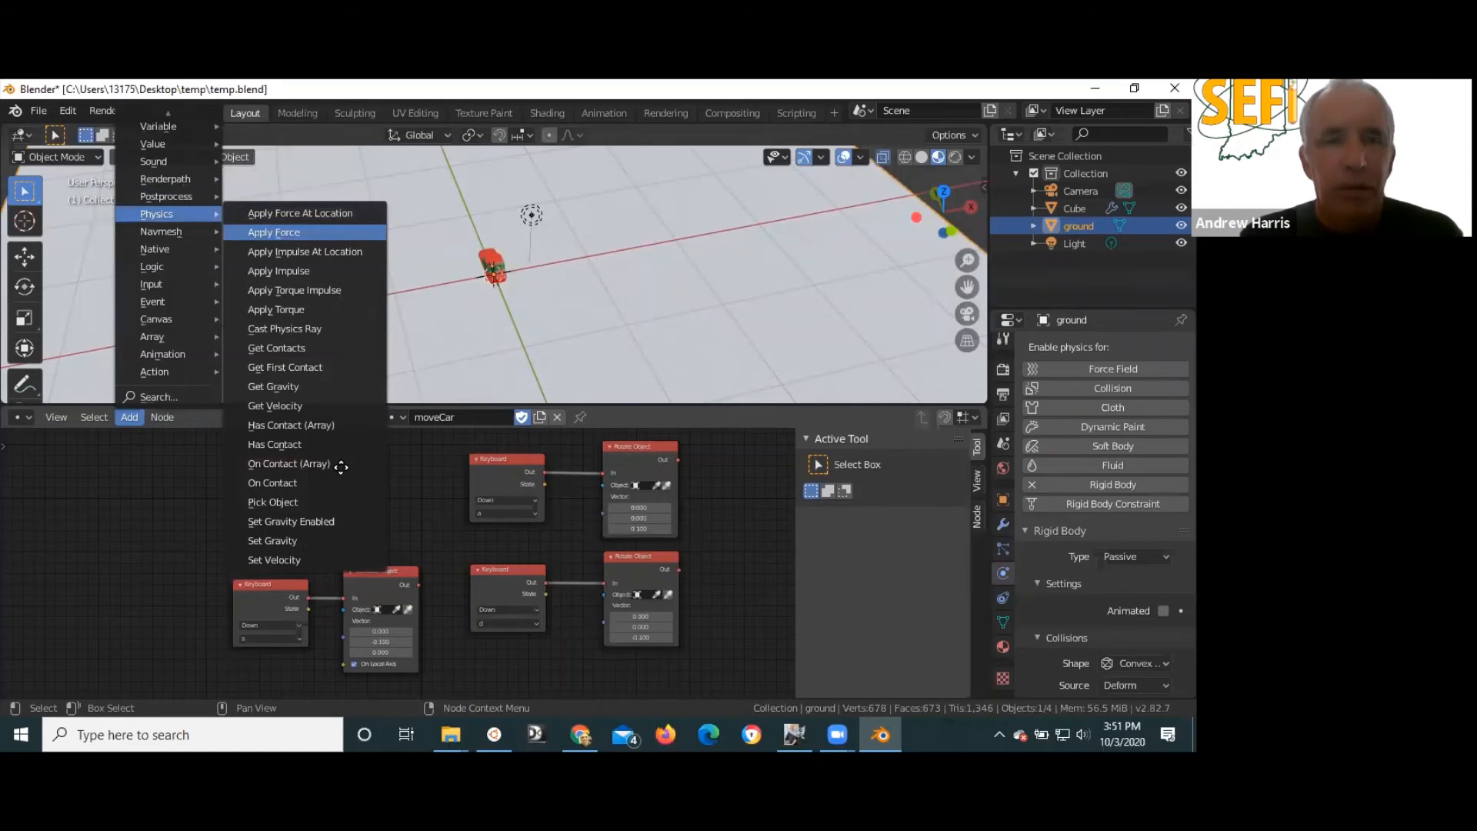
pyautogui.click(328, 465)
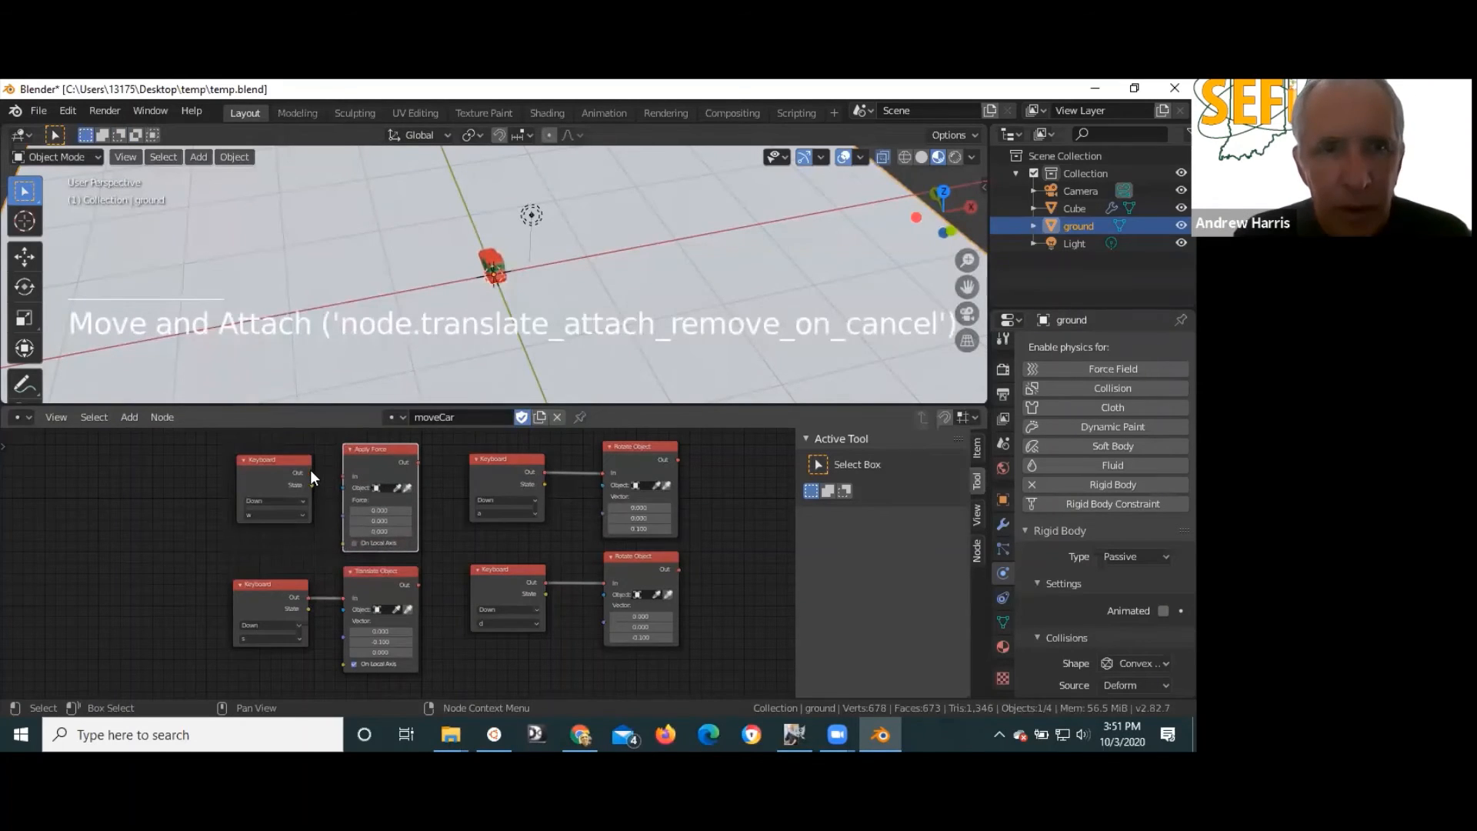
# - Connect the w Keyboard node's Out to the Apply Force node's In and set the Y force to 10
pyautogui.moveTo(312, 473)
pyautogui.mouseDown()
pyautogui.moveTo(348, 473)
pyautogui.moveTo(291, 463)
pyautogui.mouseUp()
pyautogui.click(294, 459)
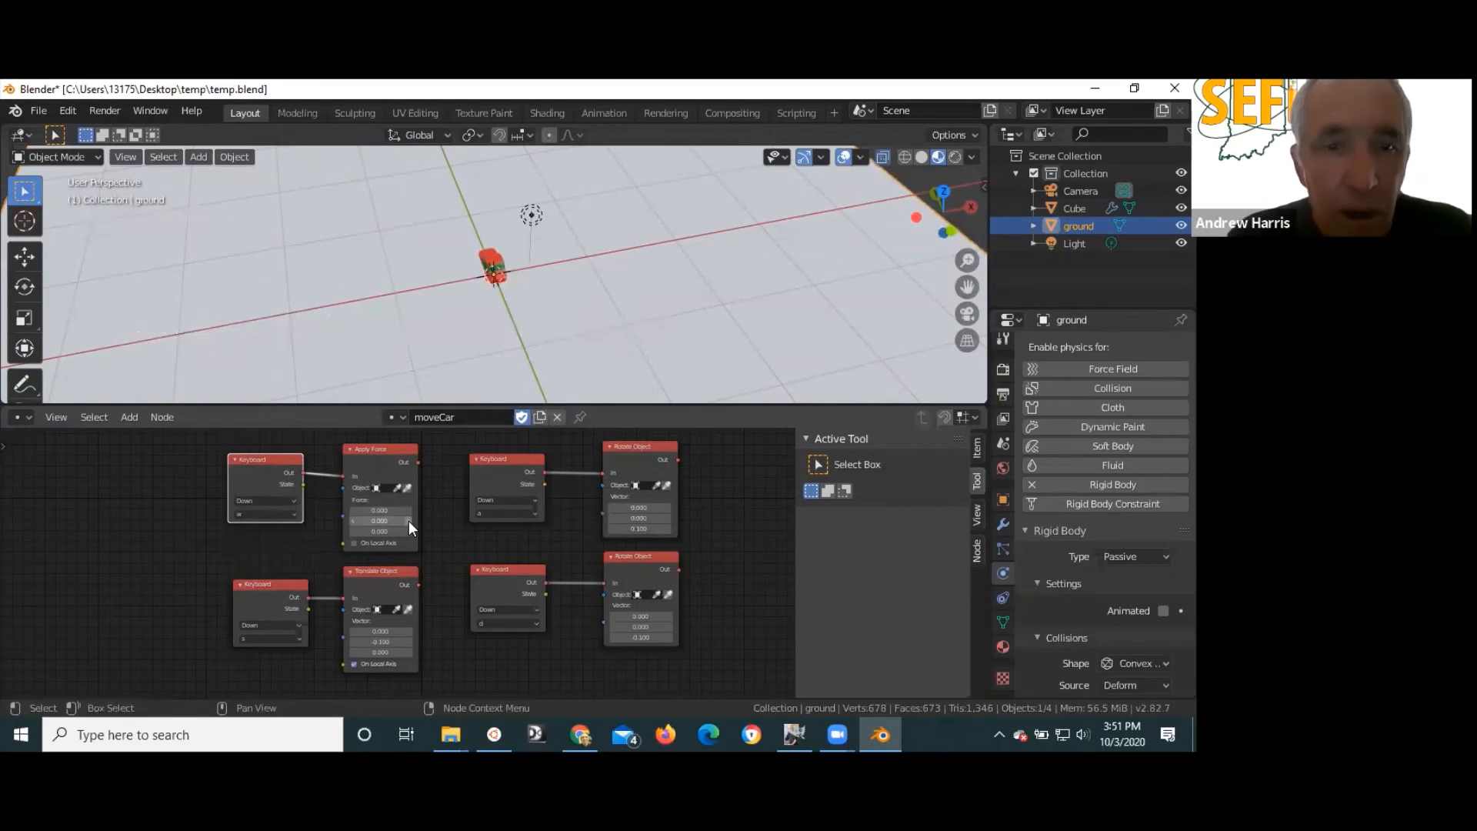
pyautogui.click(385, 521)
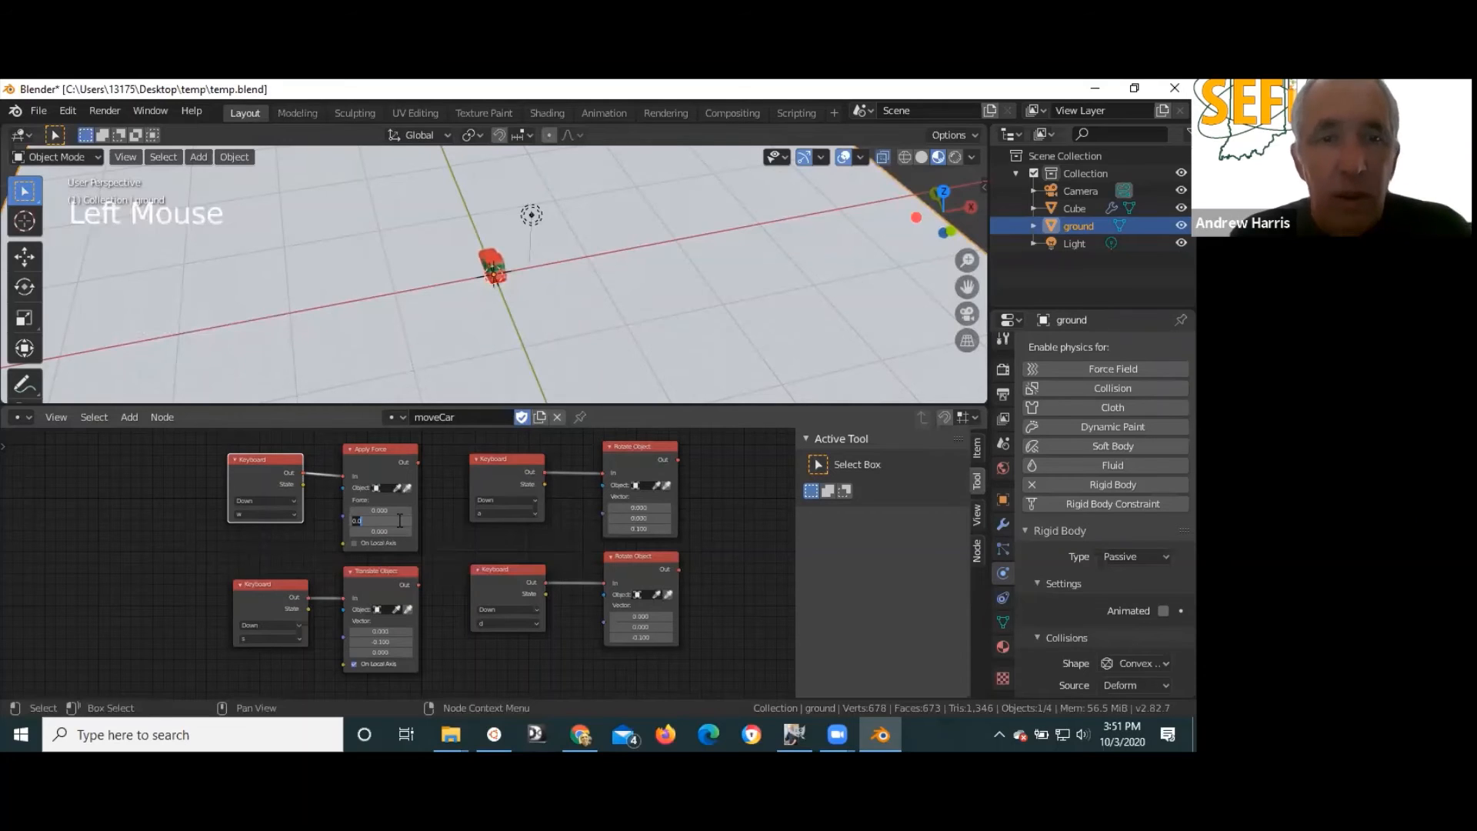
pyautogui.write('10')
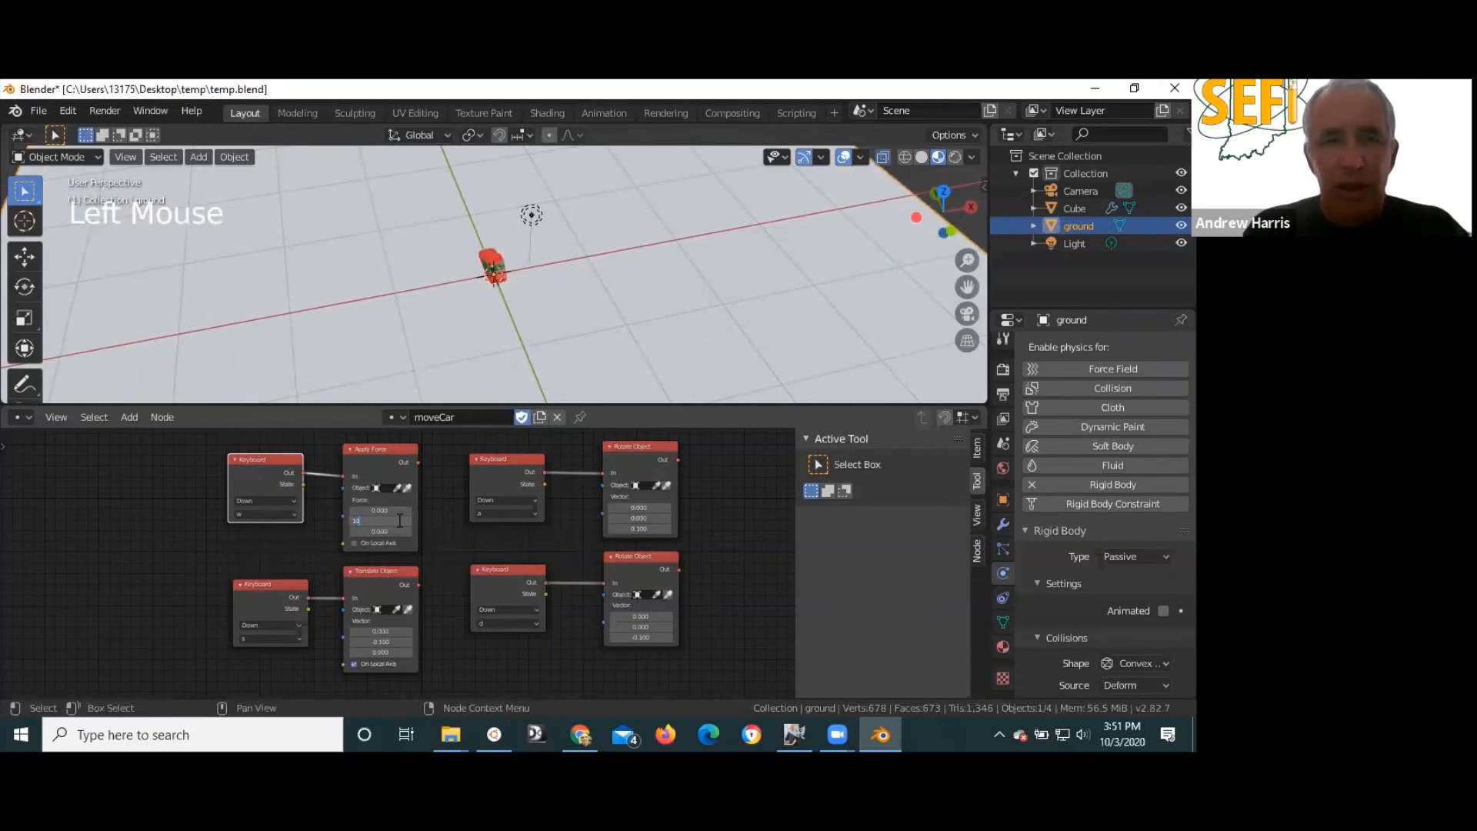
pyautogui.press('Return')
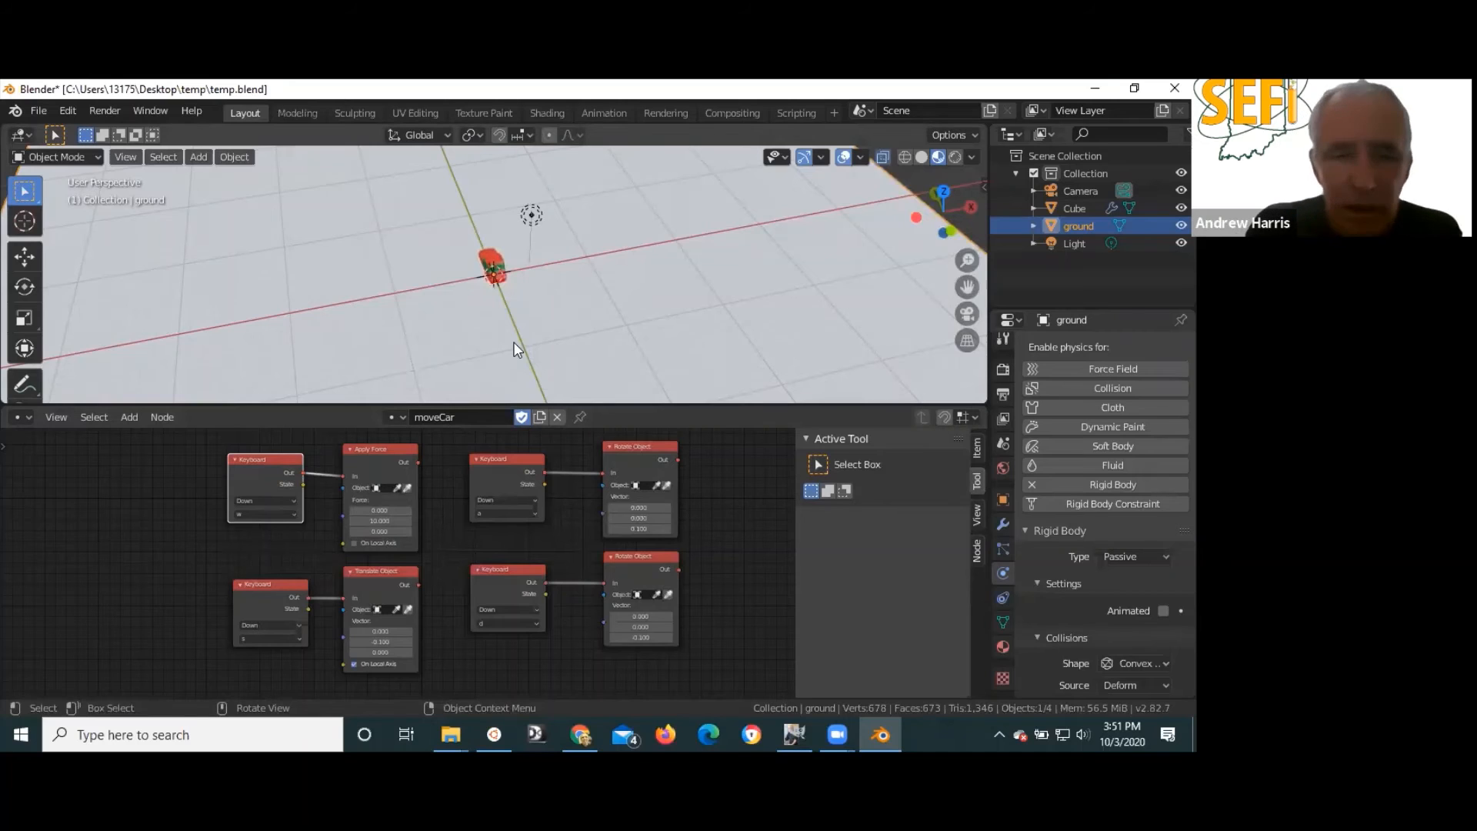
# - Play the scene to test the forward force on the car, close the game window, and enable On Local Axis on the Apply Force node
pyautogui.press('F5')
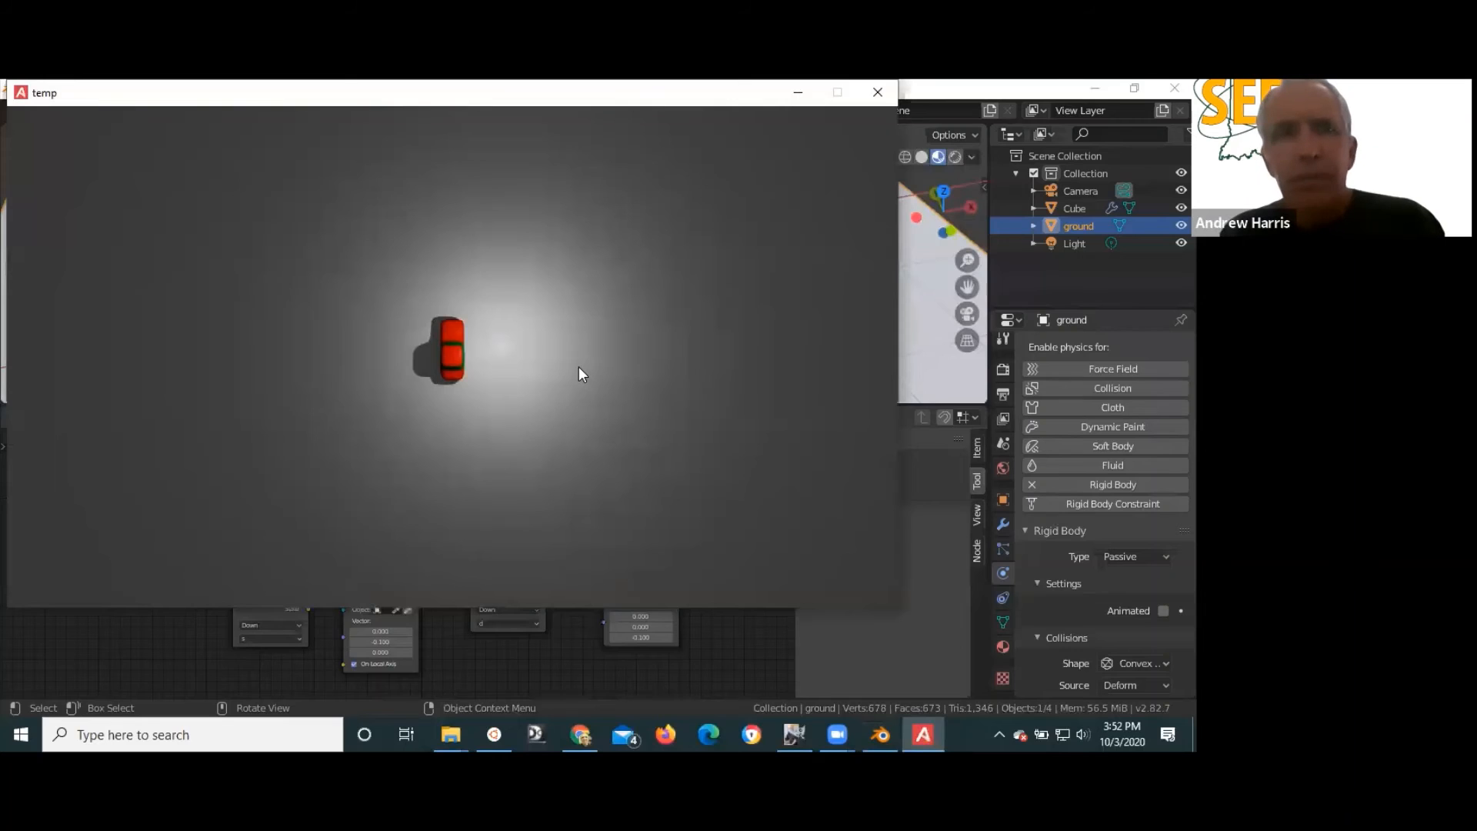
pyautogui.press('w')
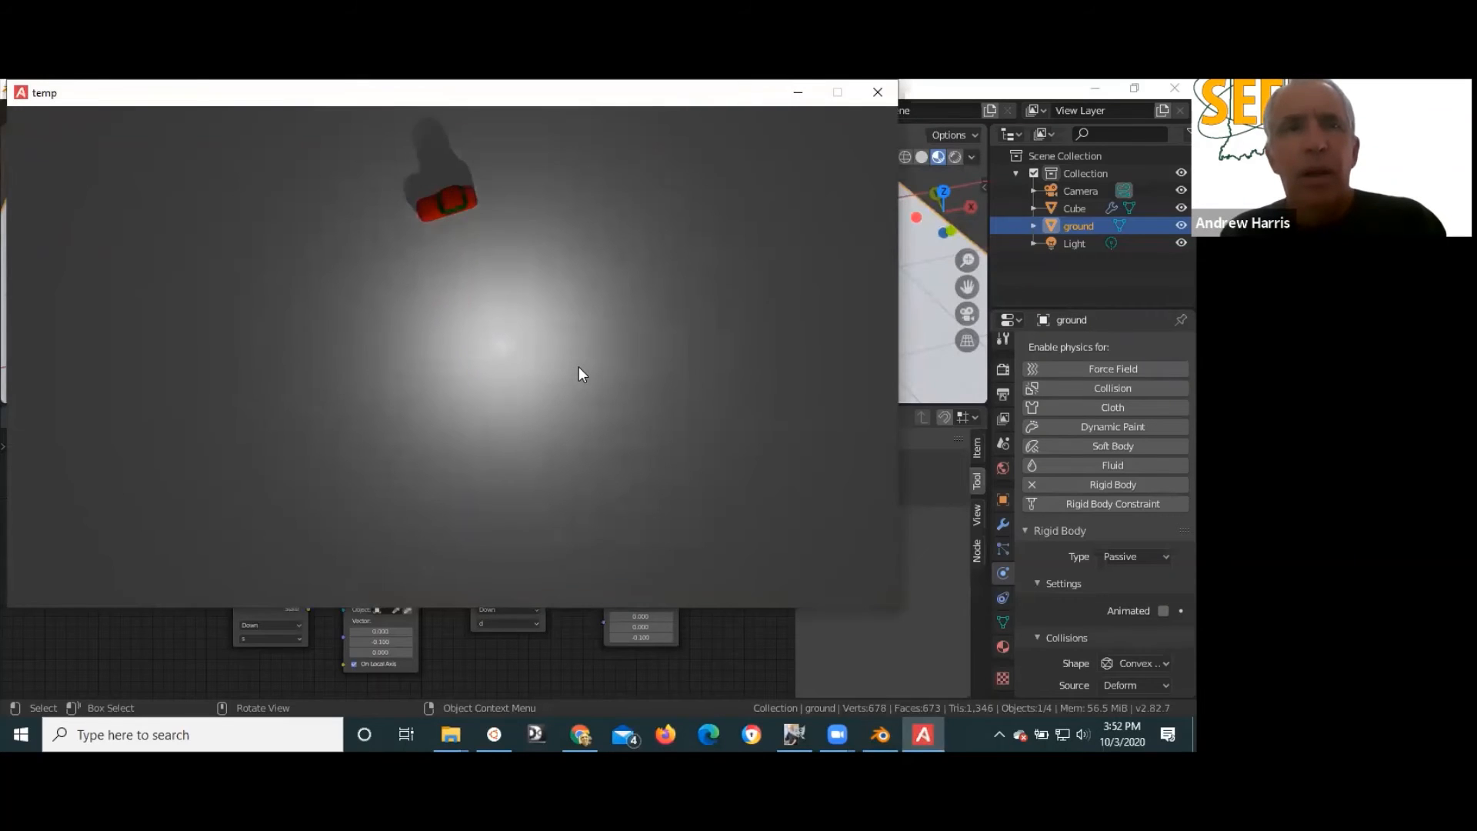
pyautogui.click(877, 99)
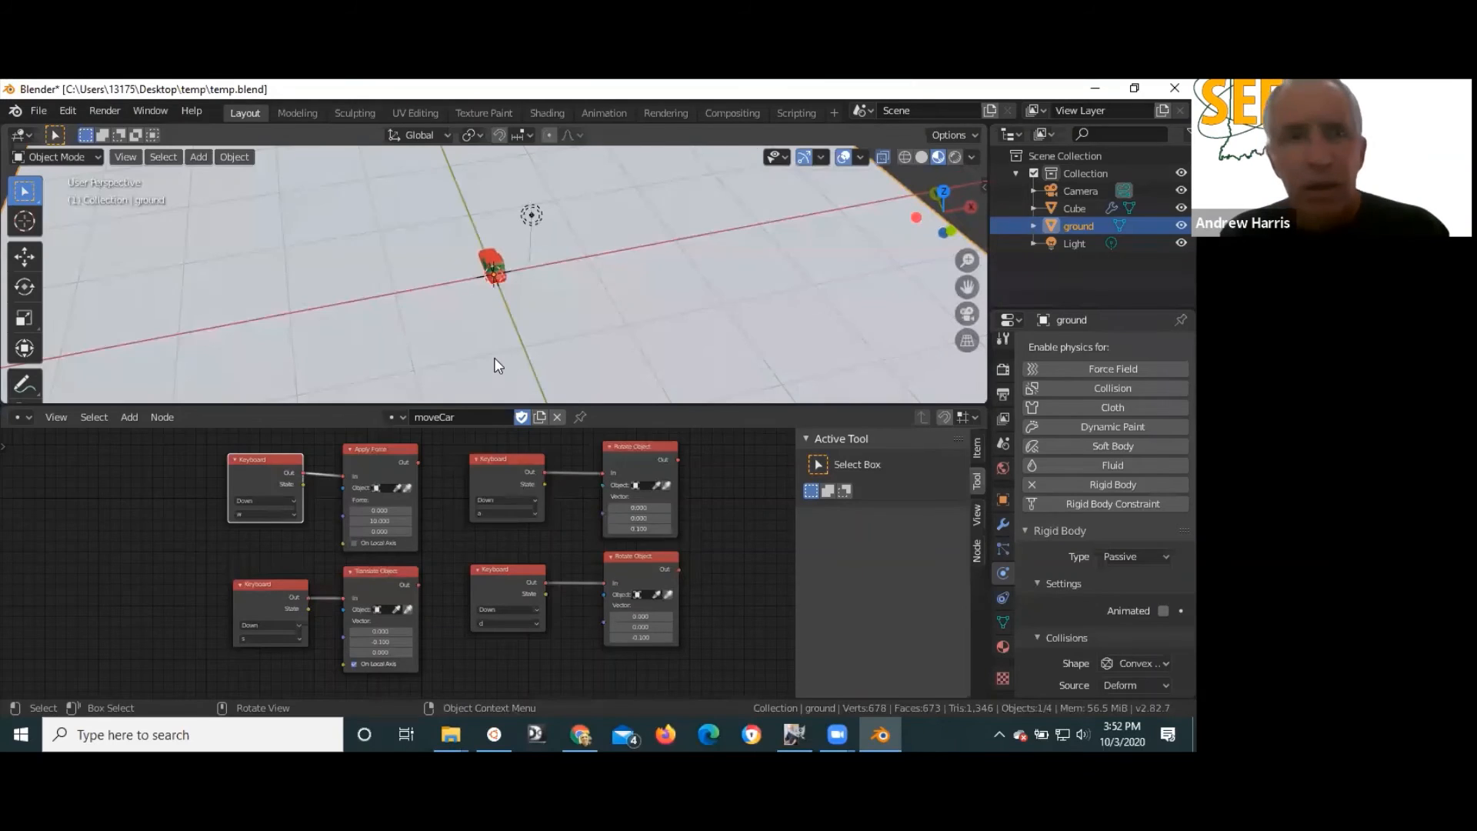
pyautogui.click(354, 543)
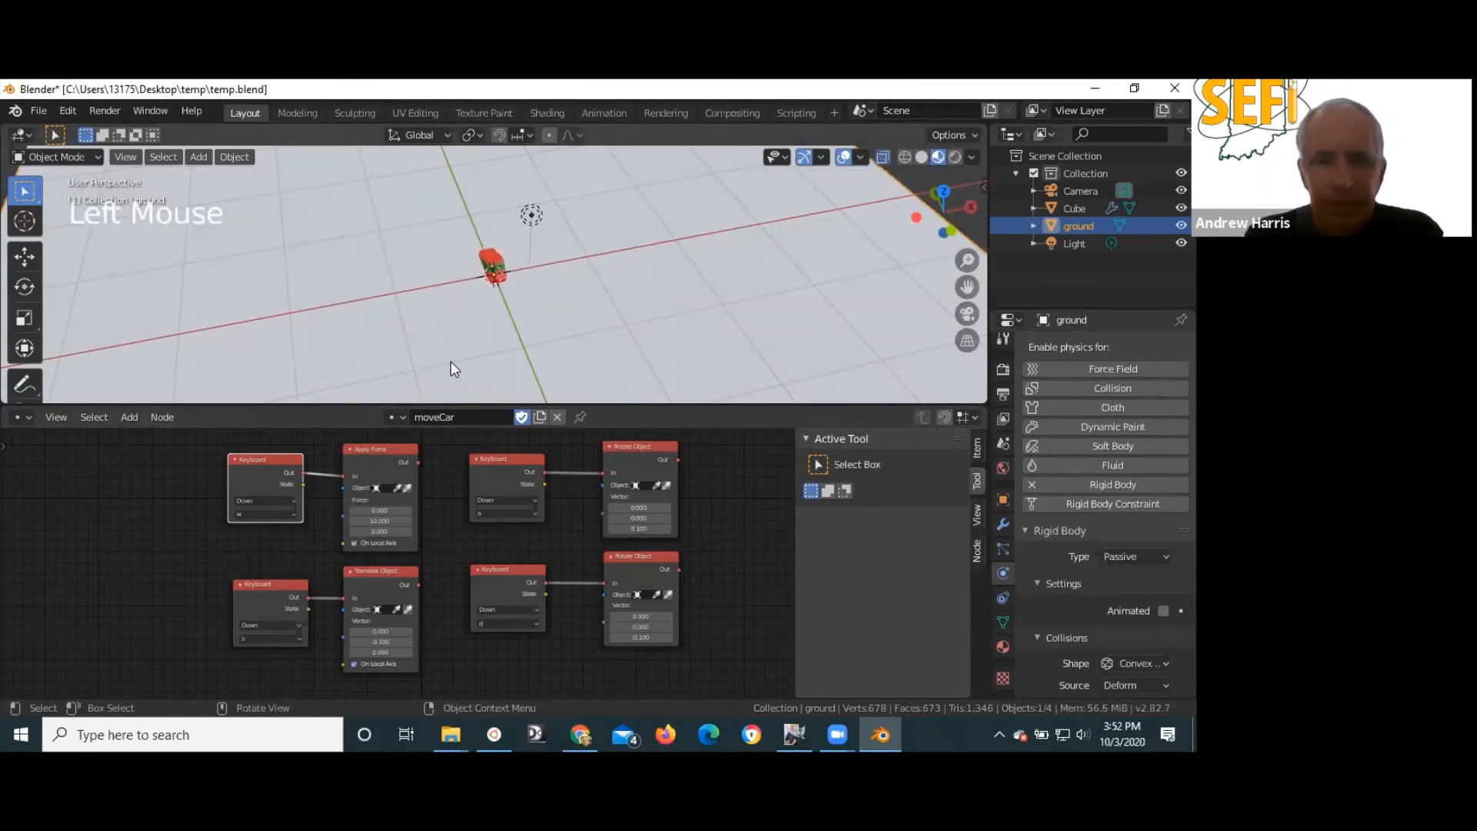
# - Play the scene, drive the car in left-turning loops with the forward force, and close the game window
pyautogui.press('F5')
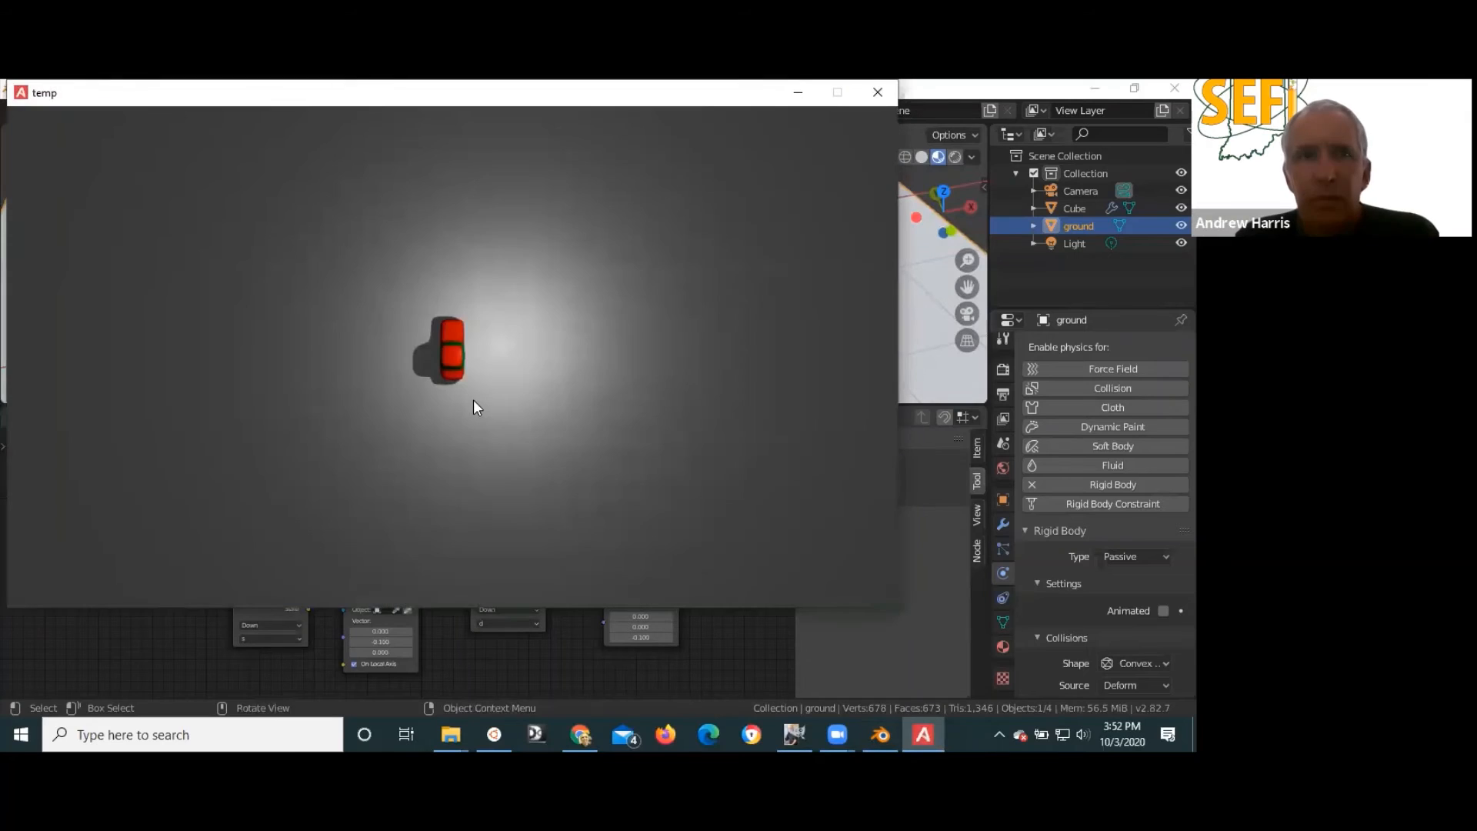
pyautogui.press('w')
pyautogui.press('a')
pyautogui.press('w')
pyautogui.press('a')
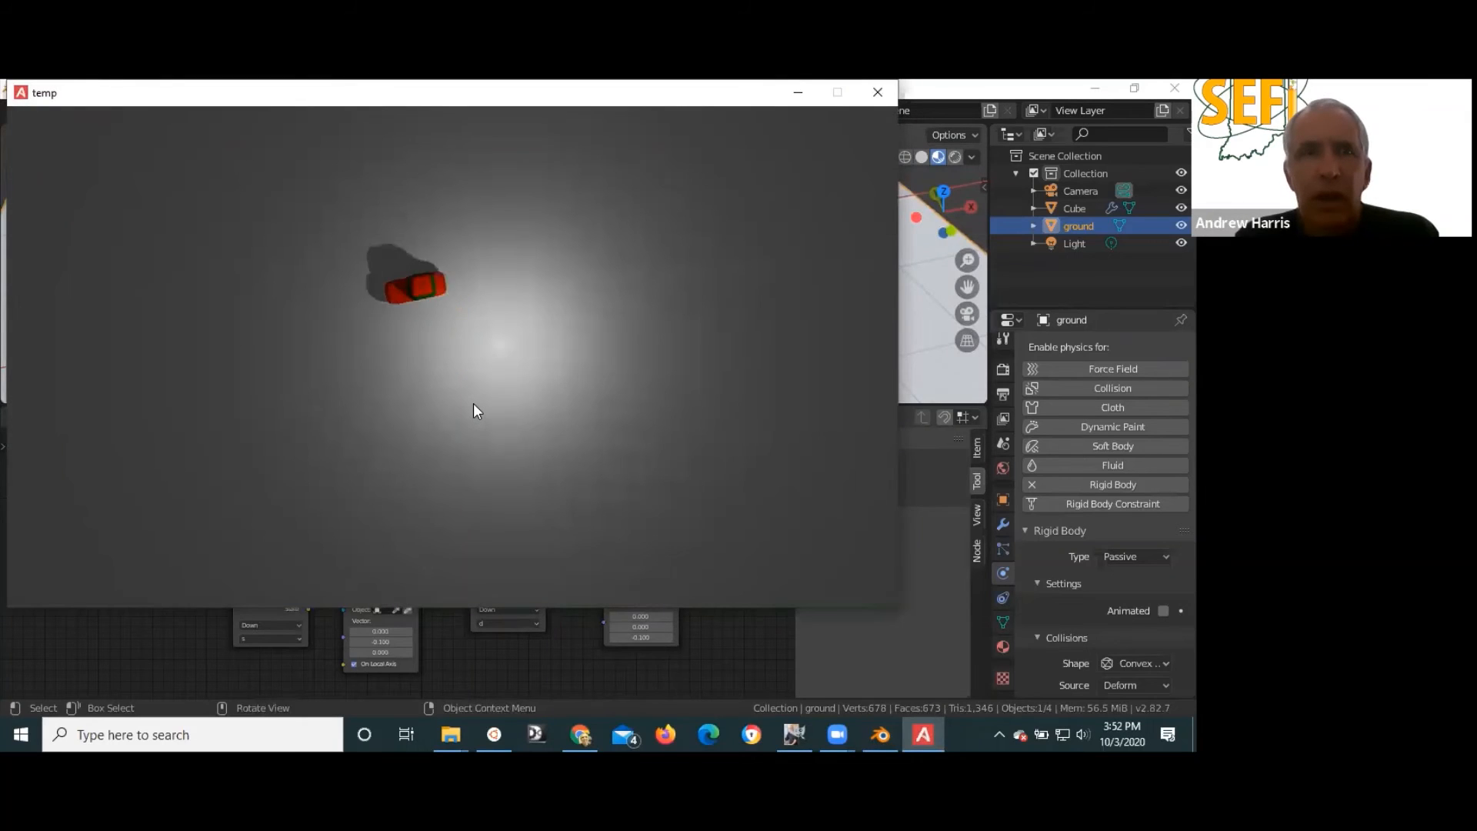
pyautogui.press('w')
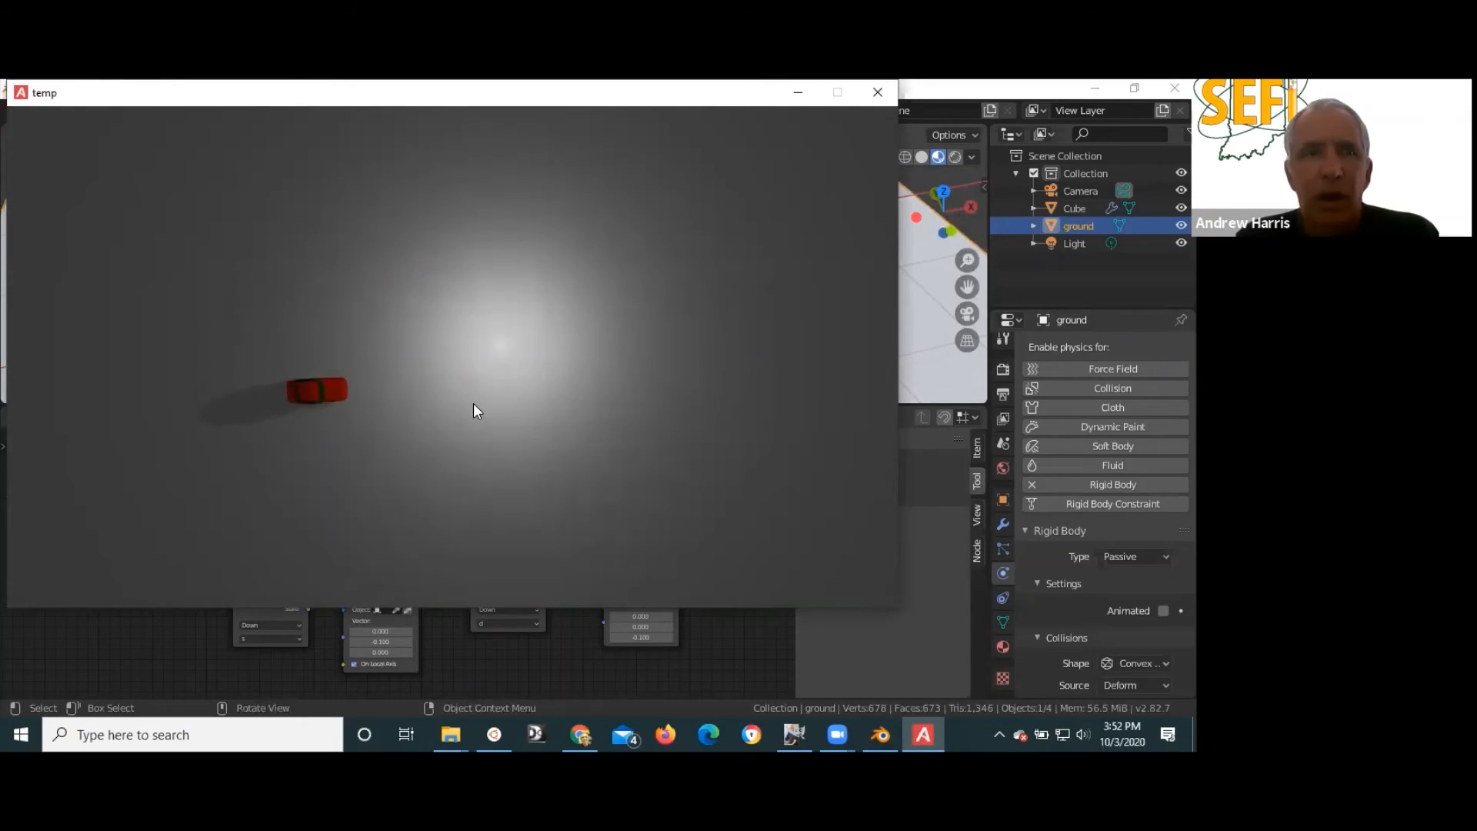
pyautogui.press('a')
pyautogui.press('w')
pyautogui.press('a')
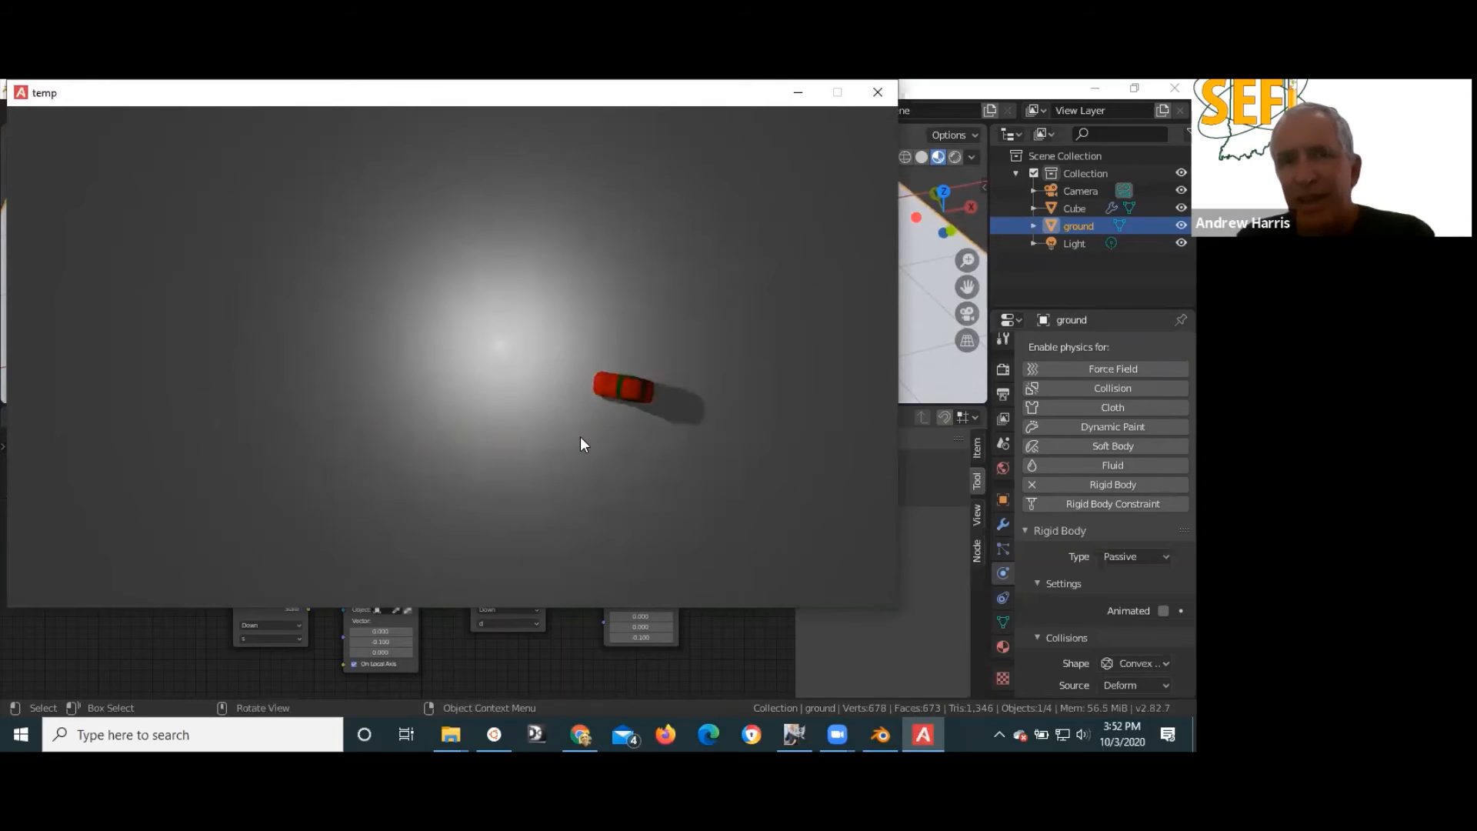
pyautogui.press('w')
pyautogui.press('a')
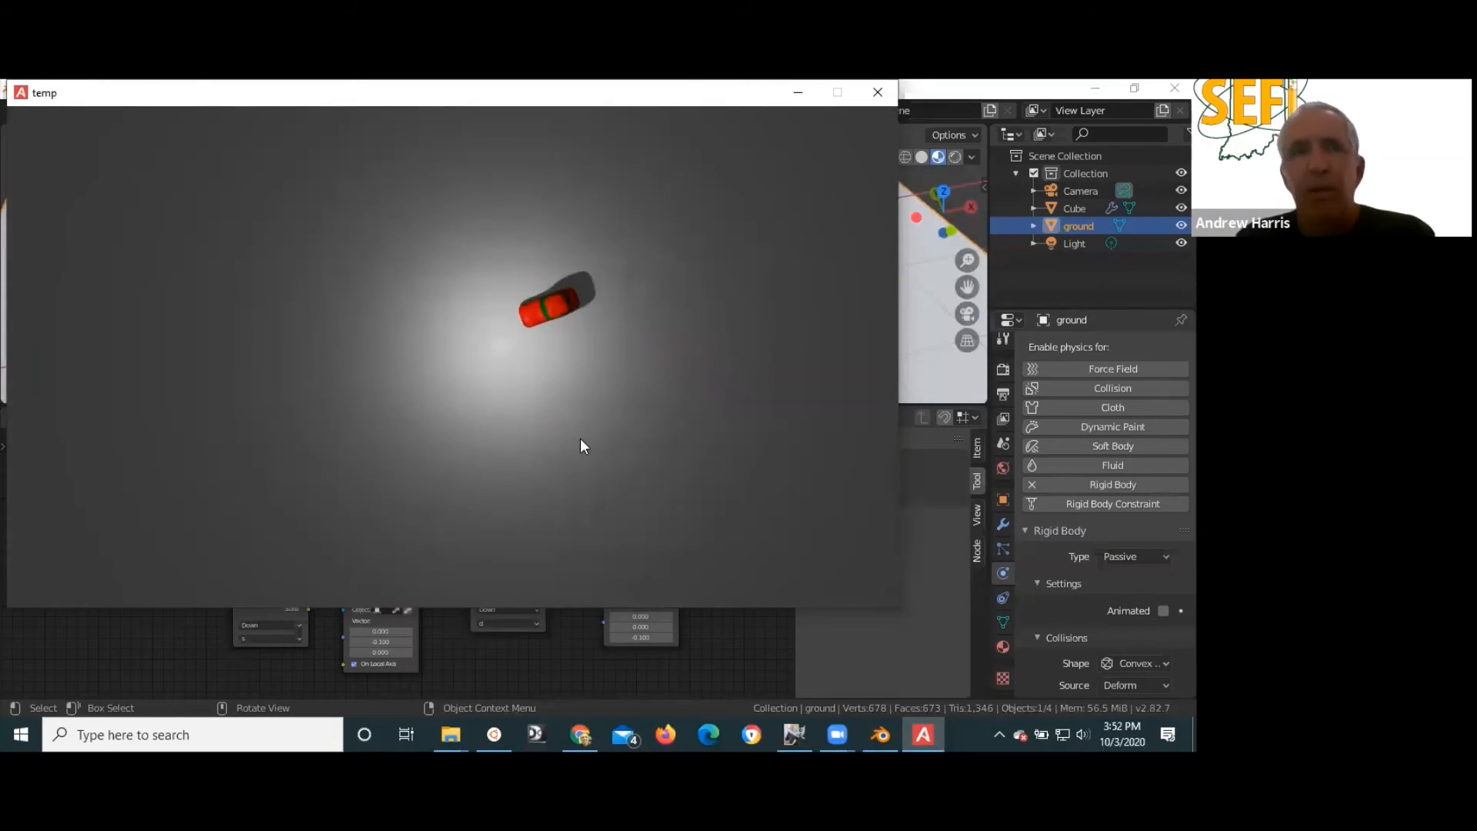
pyautogui.press('w')
pyautogui.press('a')
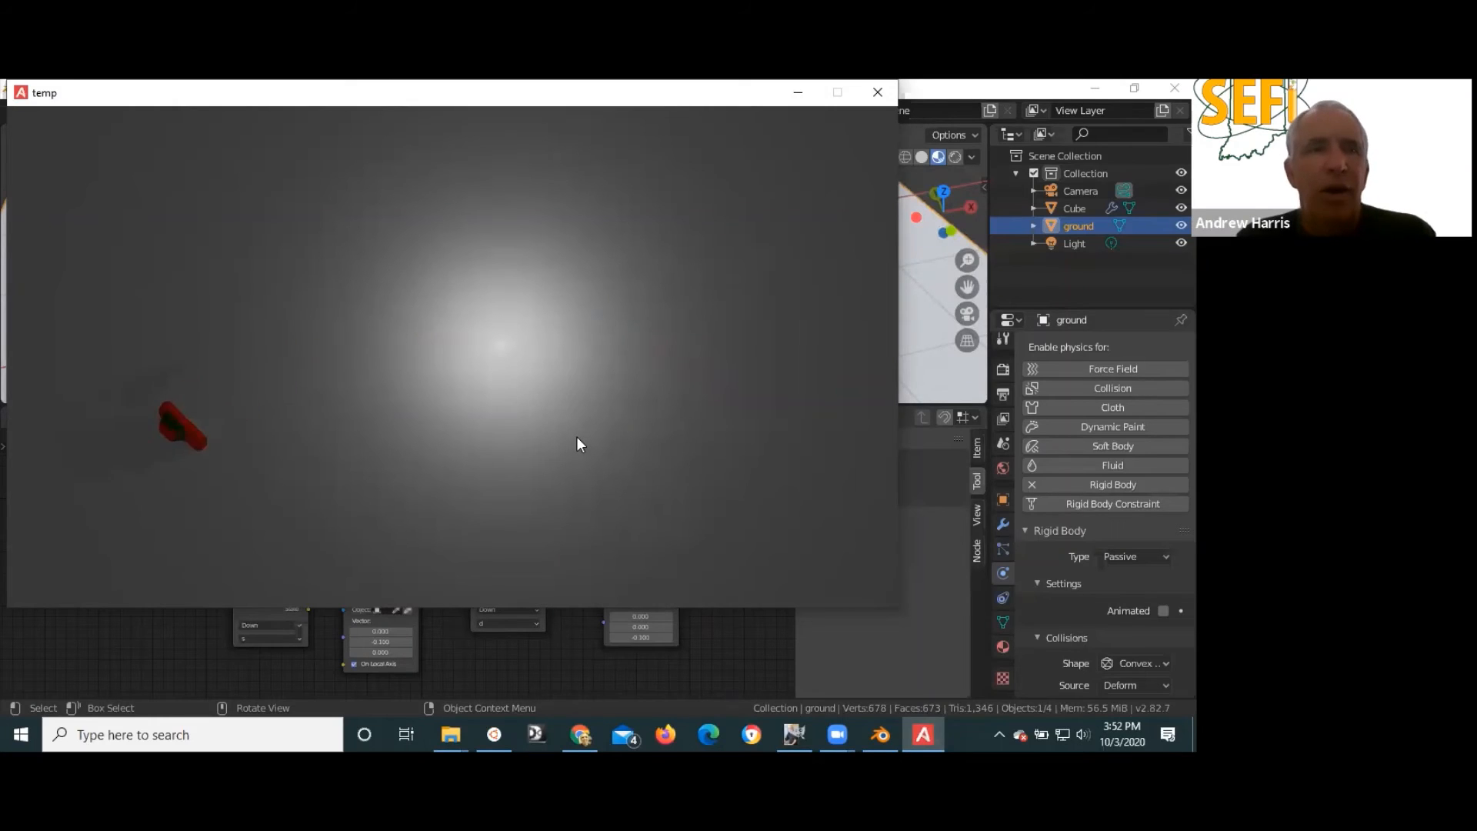
pyautogui.press('w')
pyautogui.press('a')
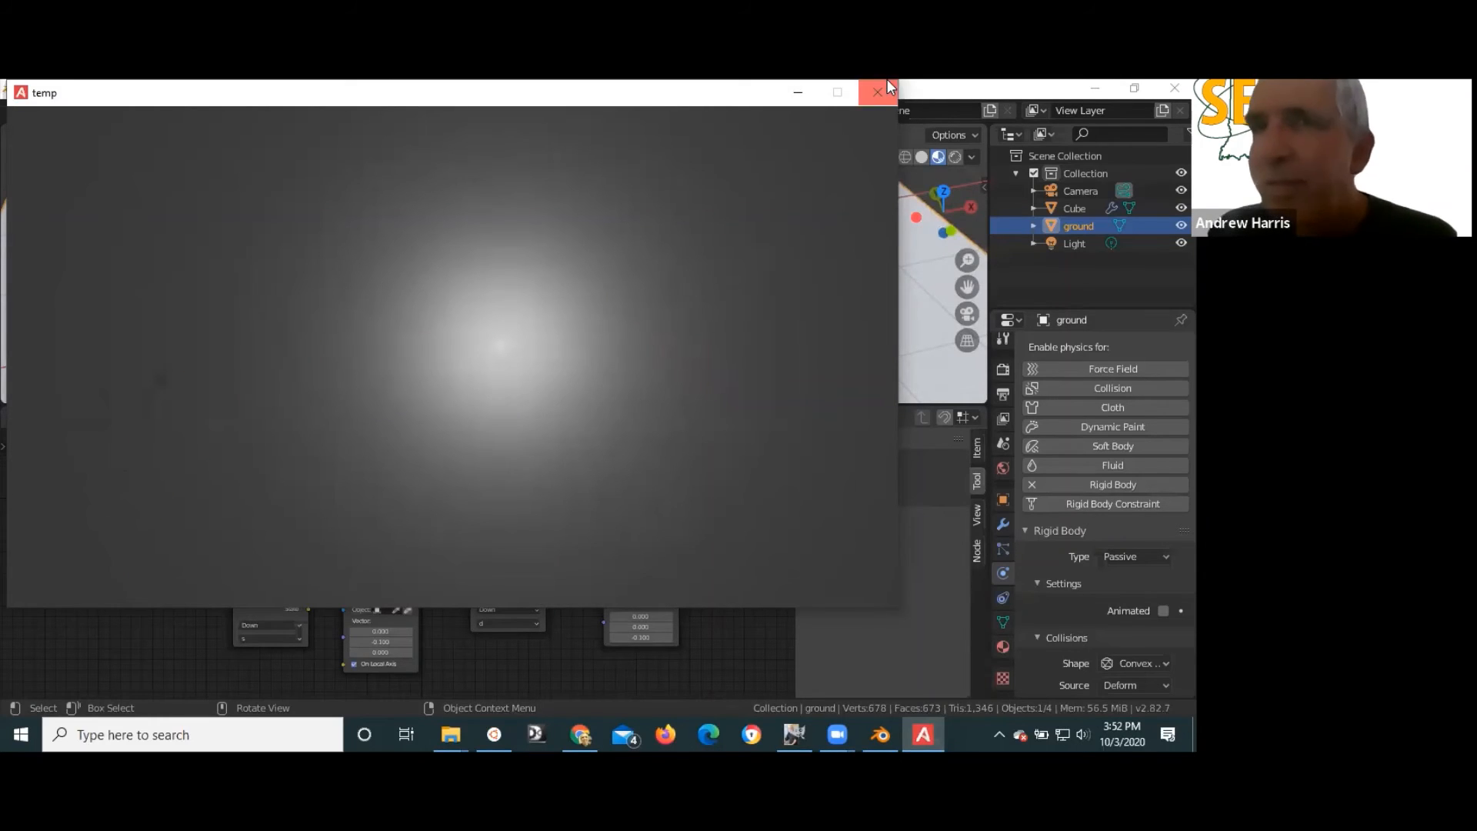
pyautogui.click(862, 118)
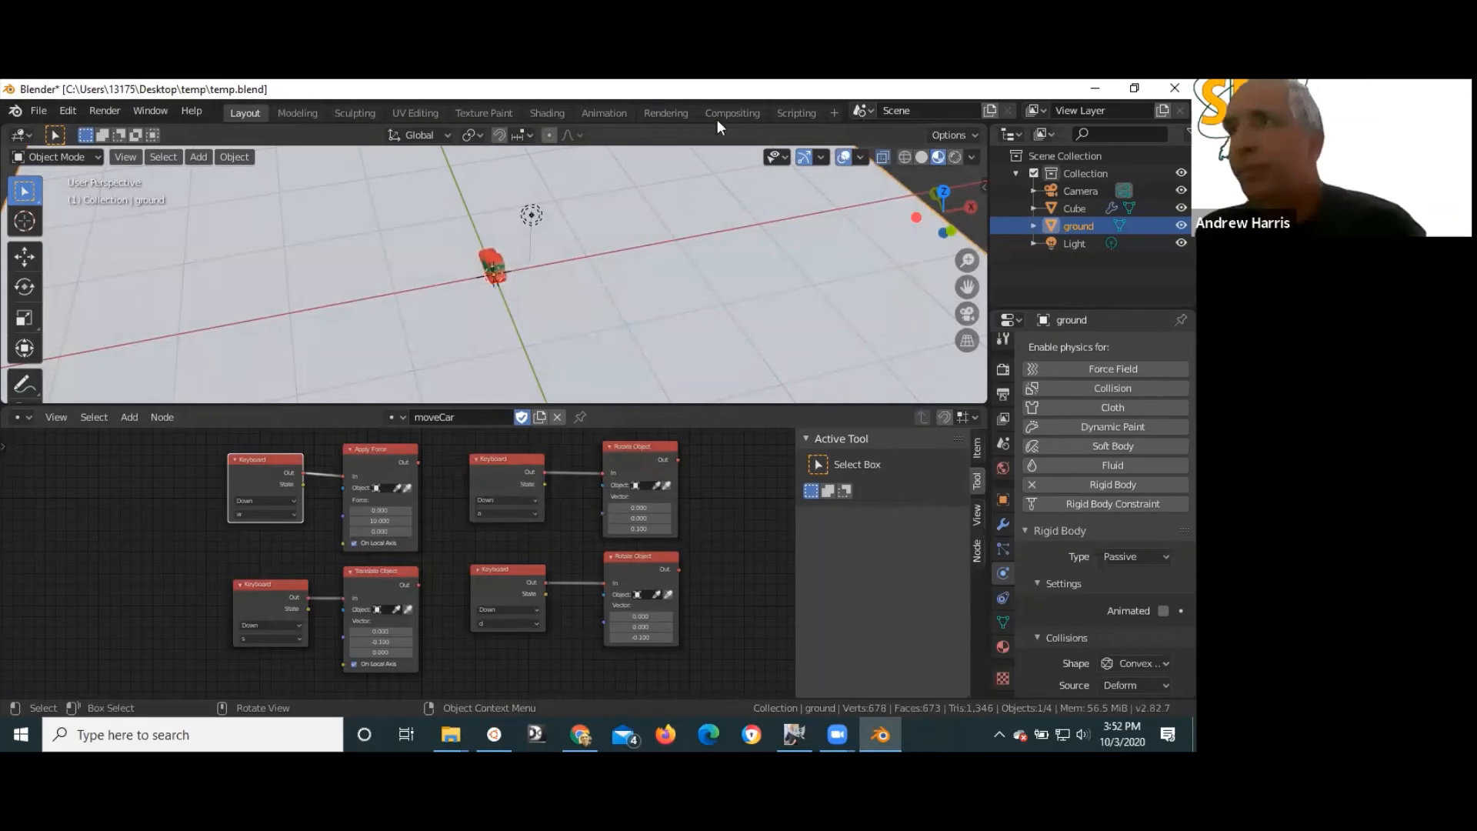
# - Play the scene, alternate between driving the car forward and in reverse, and close the game window
pyautogui.moveTo(516, 226); pyautogui.dragTo(582, 229, button='middle')
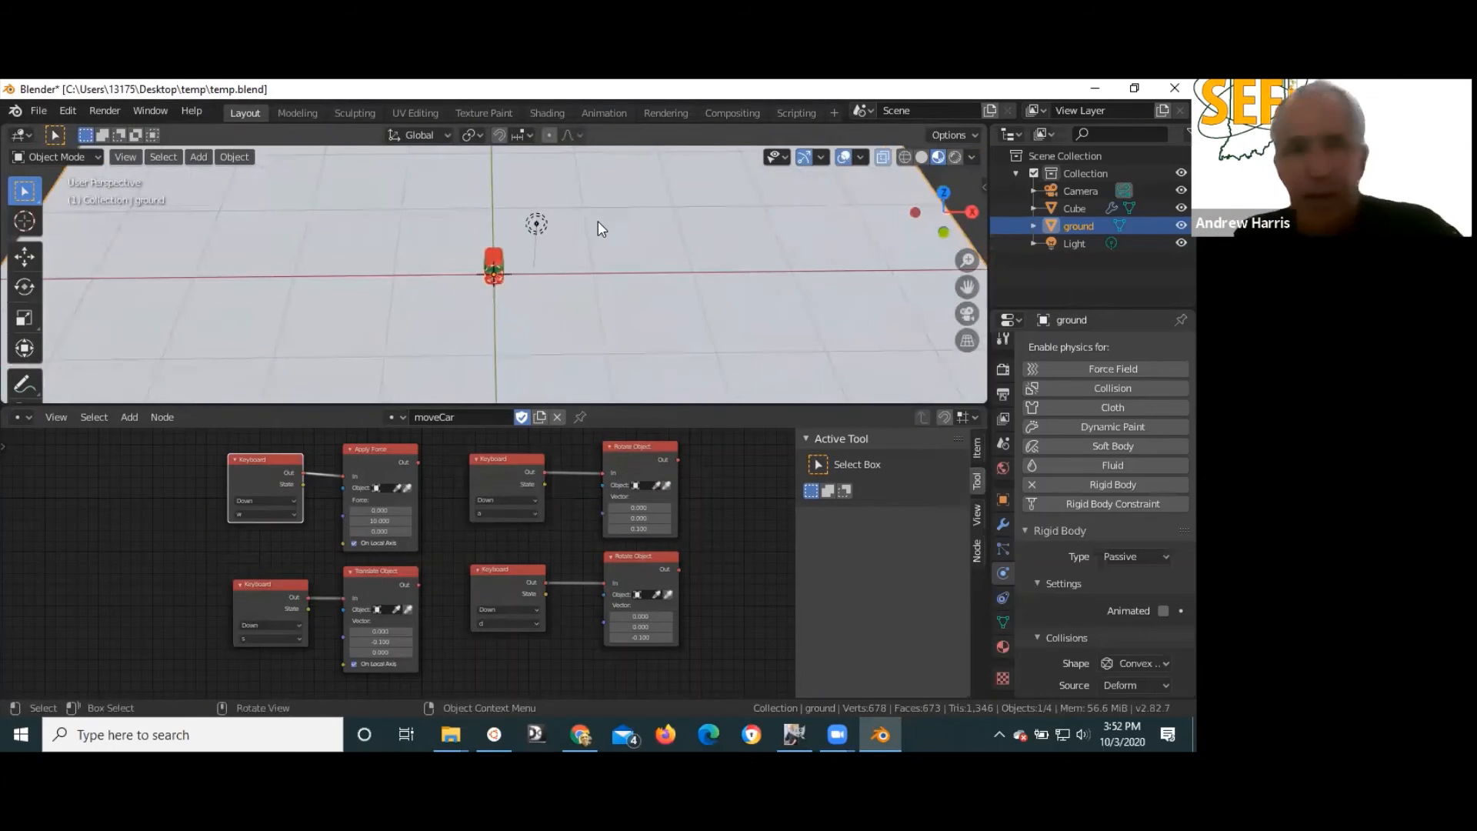
pyautogui.click(371, 590)
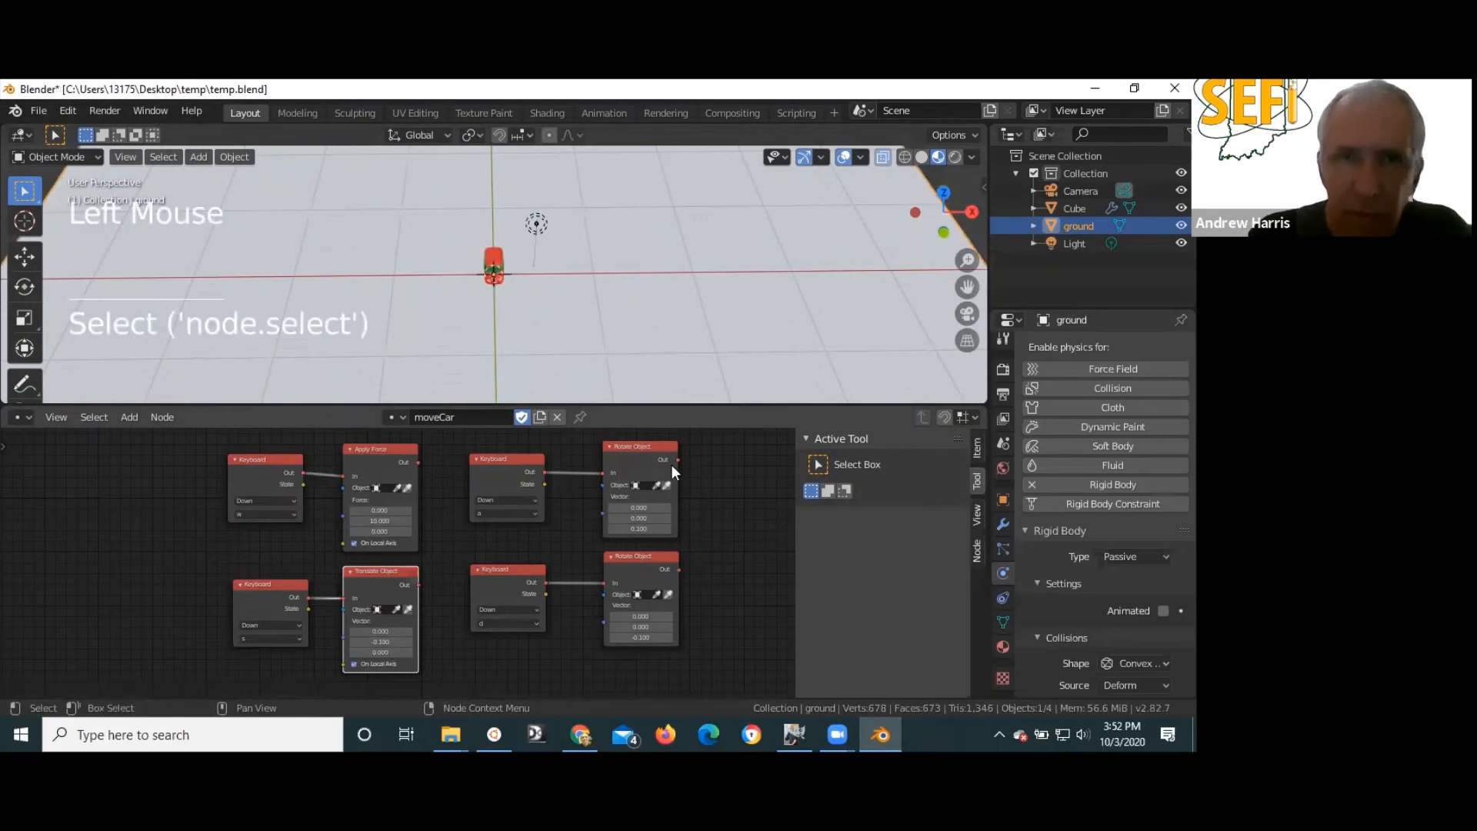
pyautogui.press('F5')
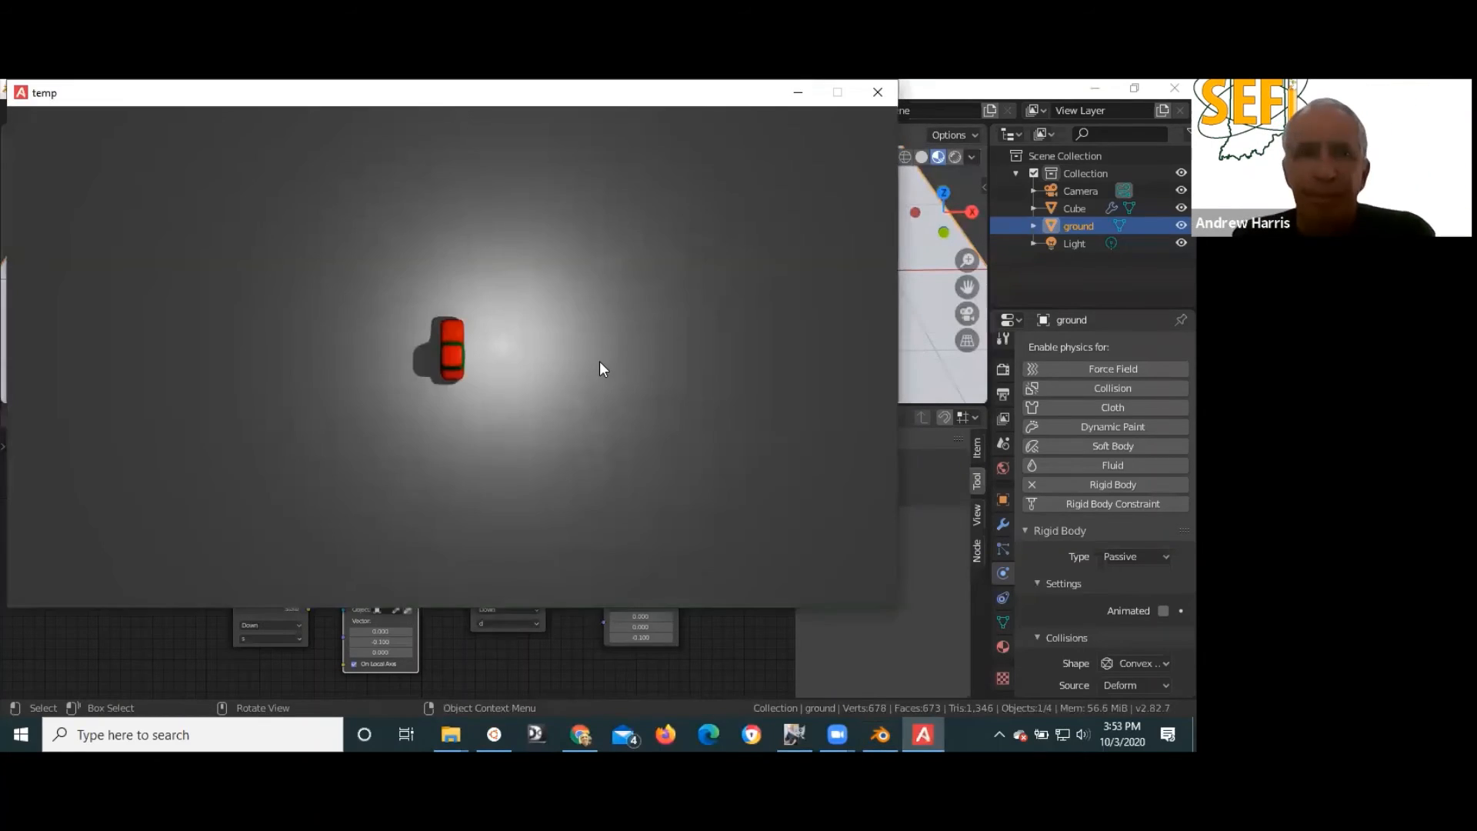
pyautogui.press('w')
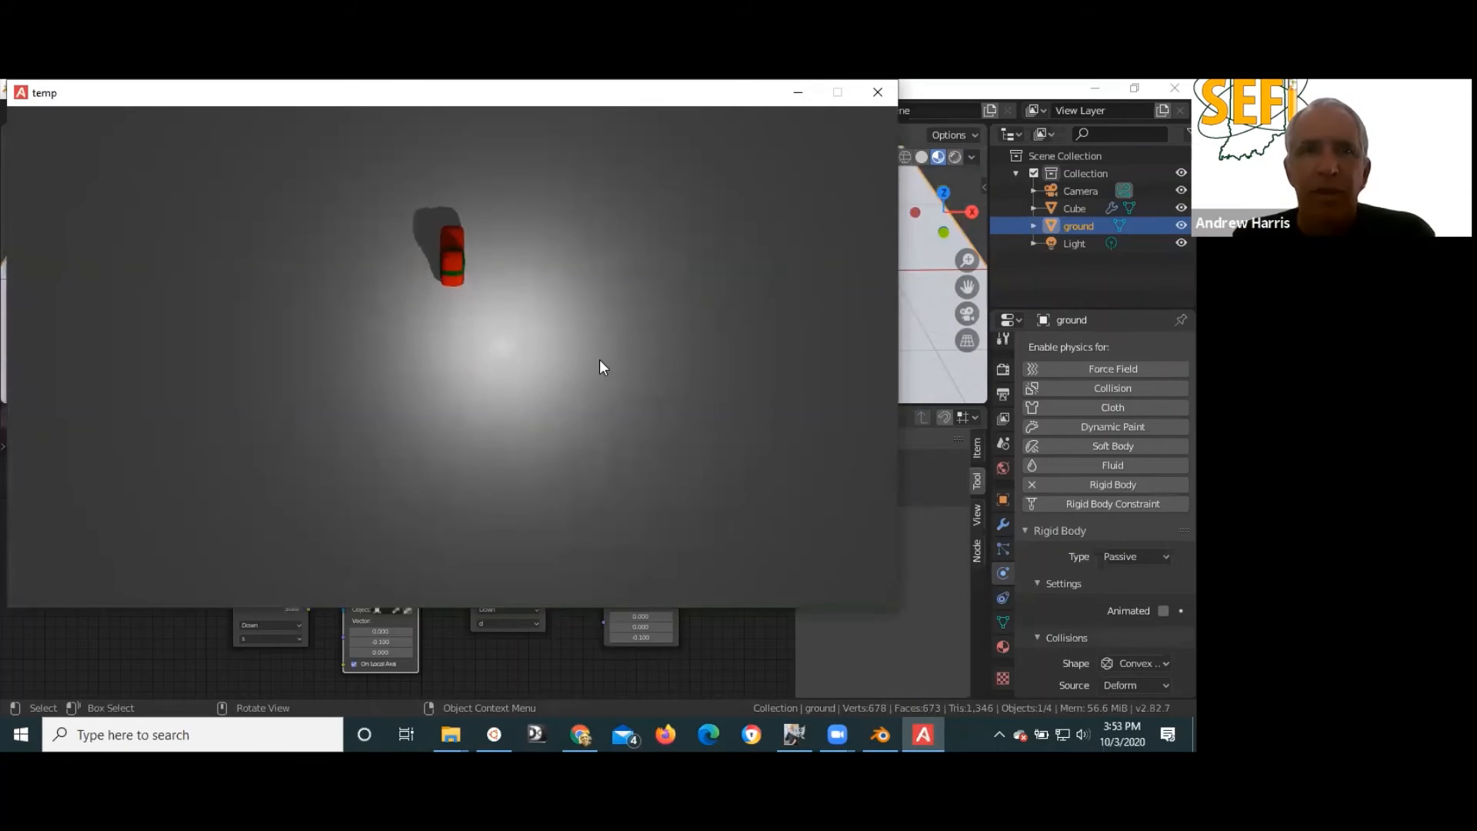
pyautogui.press('s')
pyautogui.press('w')
pyautogui.press('s')
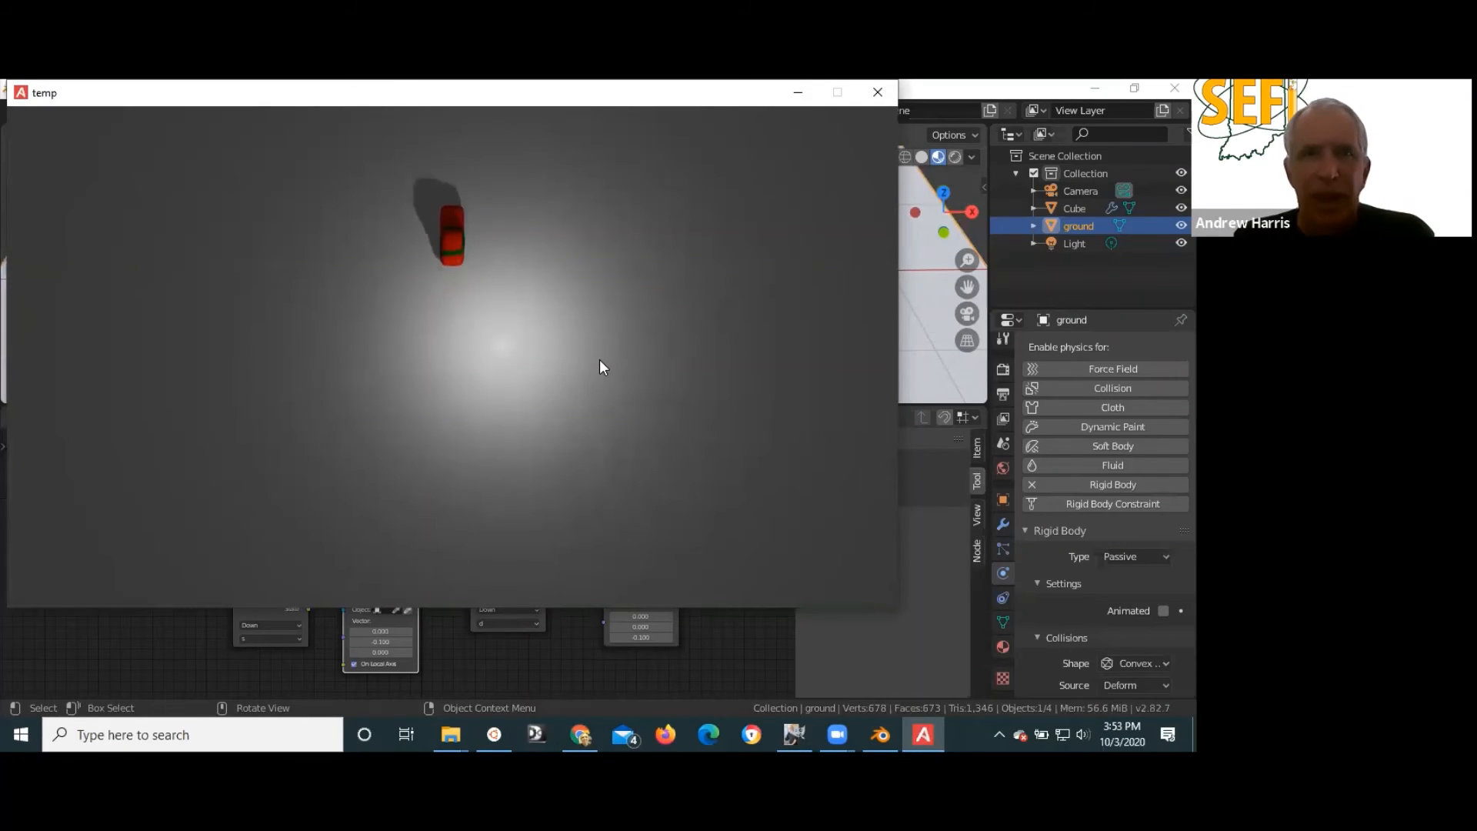
pyautogui.click(875, 93)
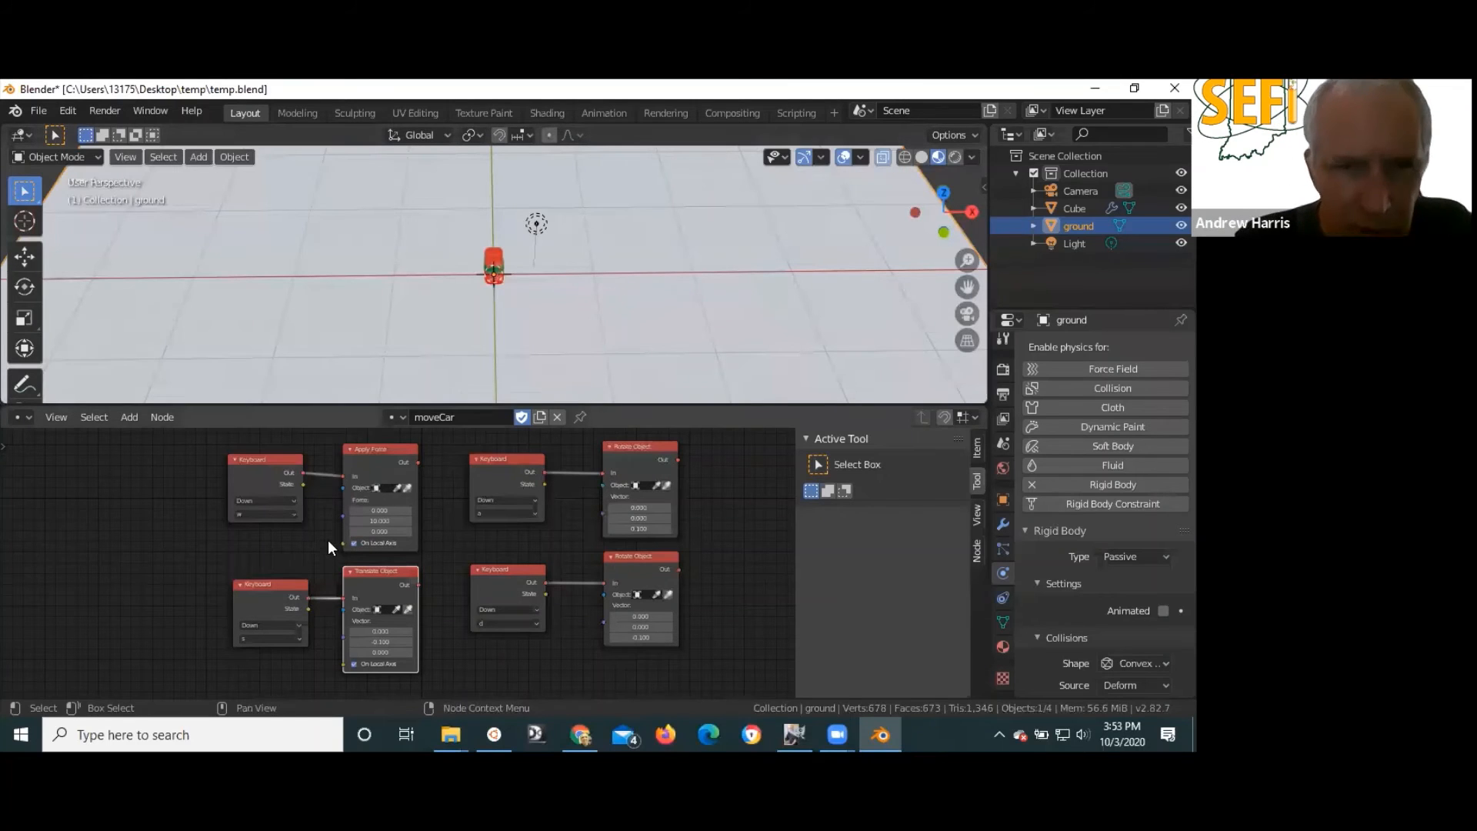
# - Replace the Translate Object node of the s Keyboard node with a duplicate of the existing Apply Force node
pyautogui.click(370, 570)
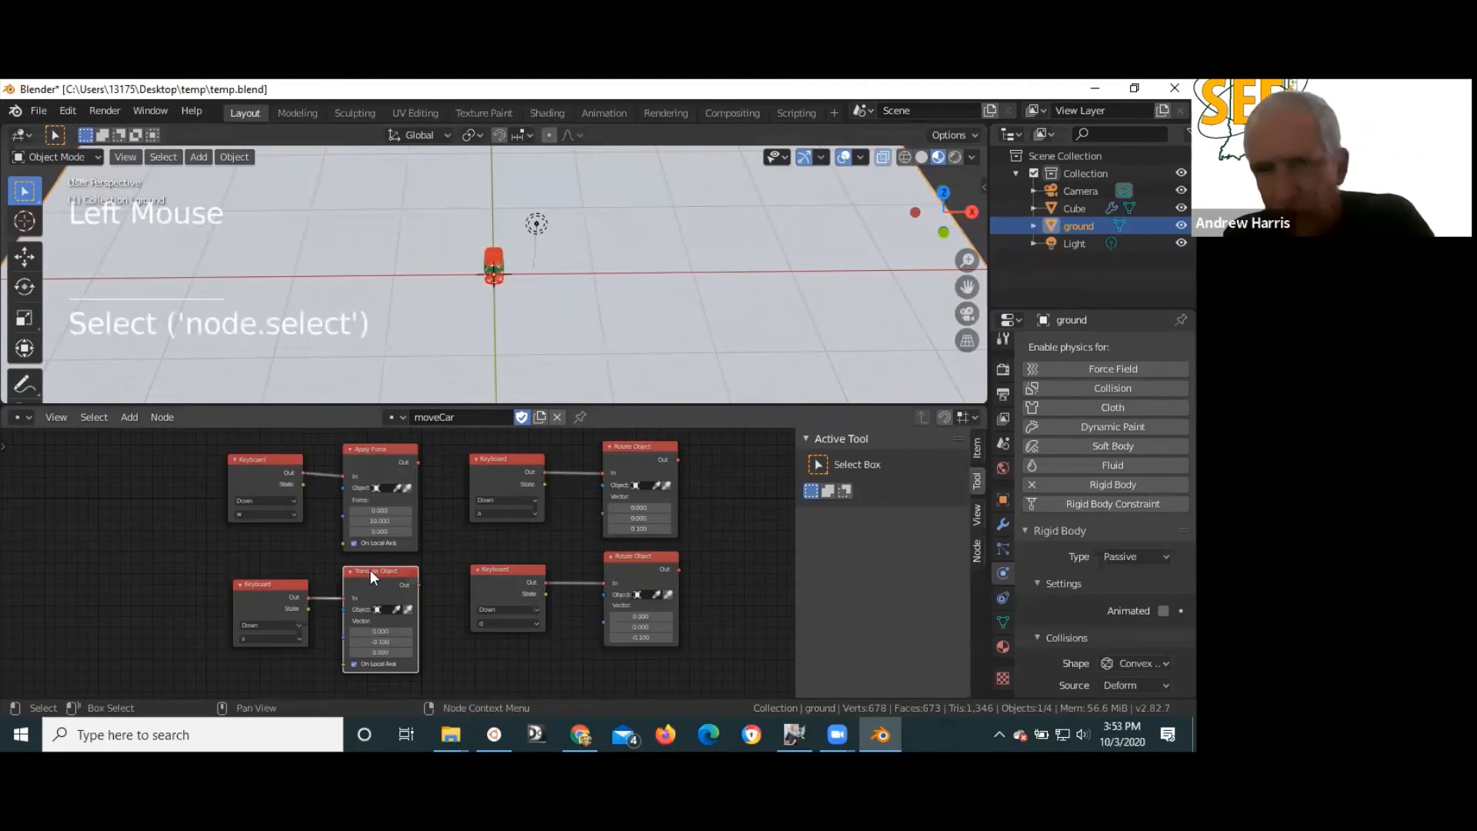
pyautogui.press('Delete')
pyautogui.click(373, 459)
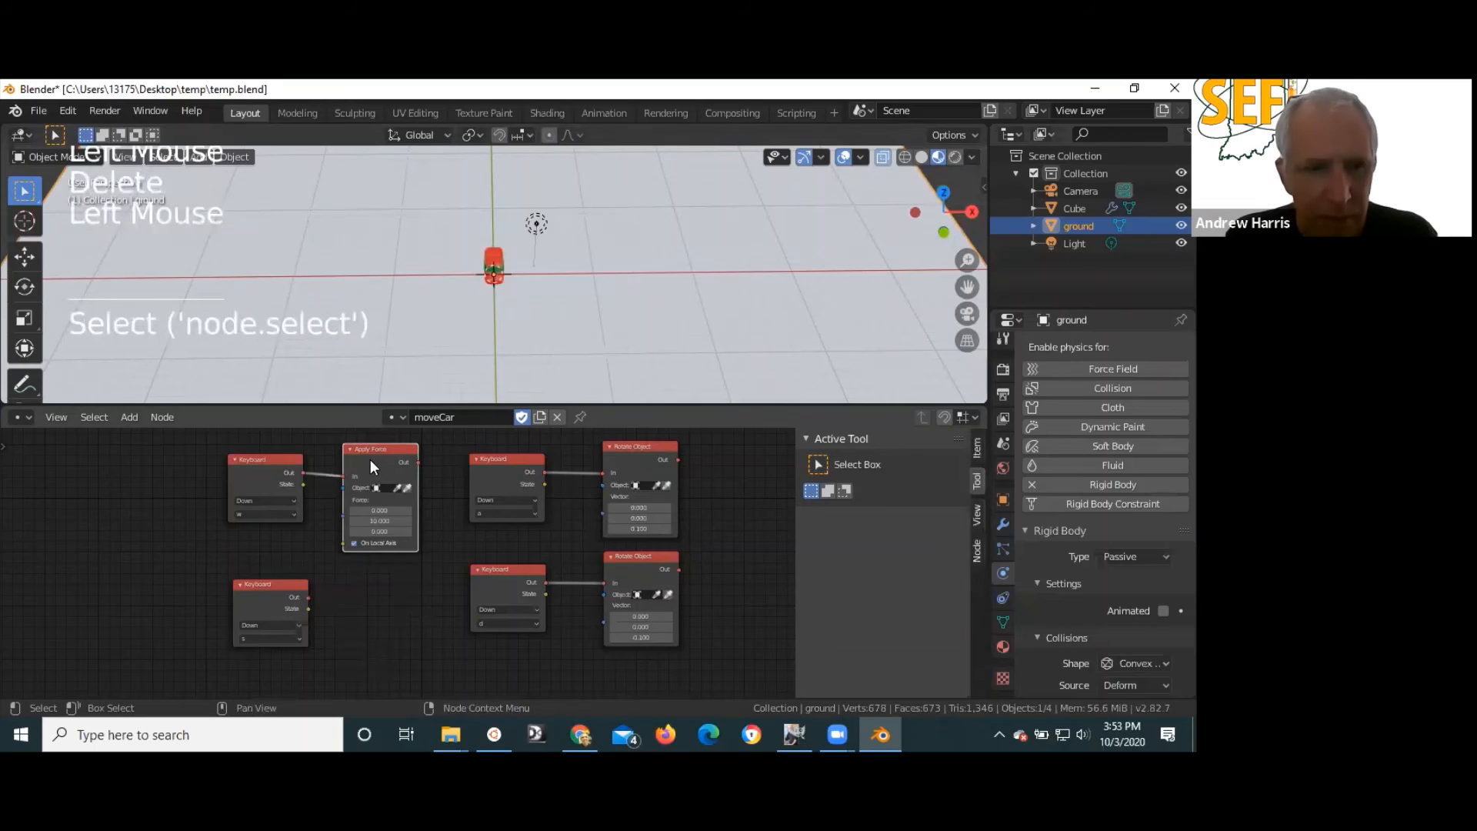
pyautogui.hotkey('shift', 'd')
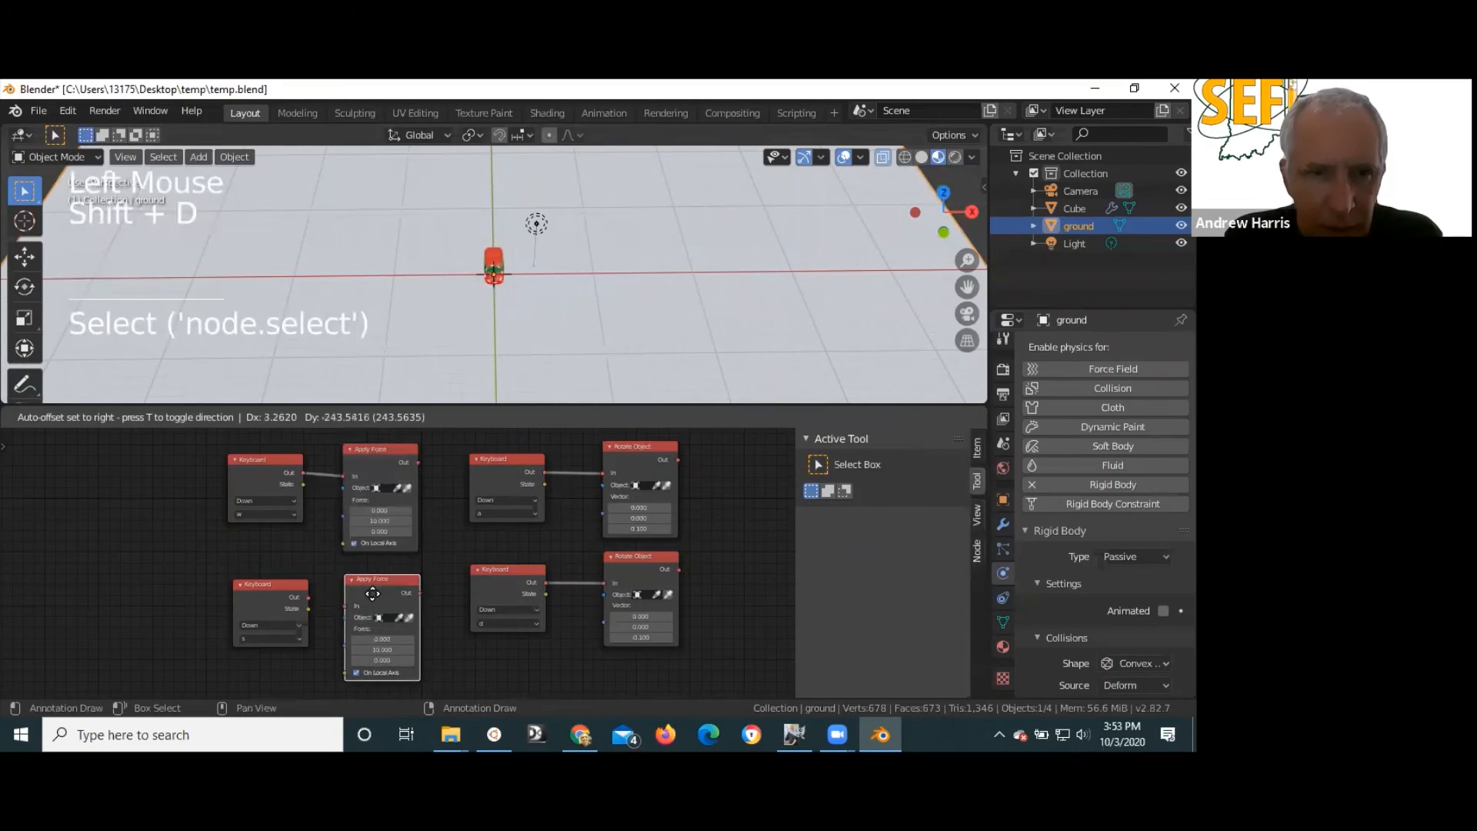
pyautogui.click(371, 585)
# - Connect the s Keyboard node's Out to the duplicated Apply Force node's In and set its Y force to -5
pyautogui.moveTo(309, 597); pyautogui.dragTo(343, 600)
pyautogui.doubleClick(380, 643)
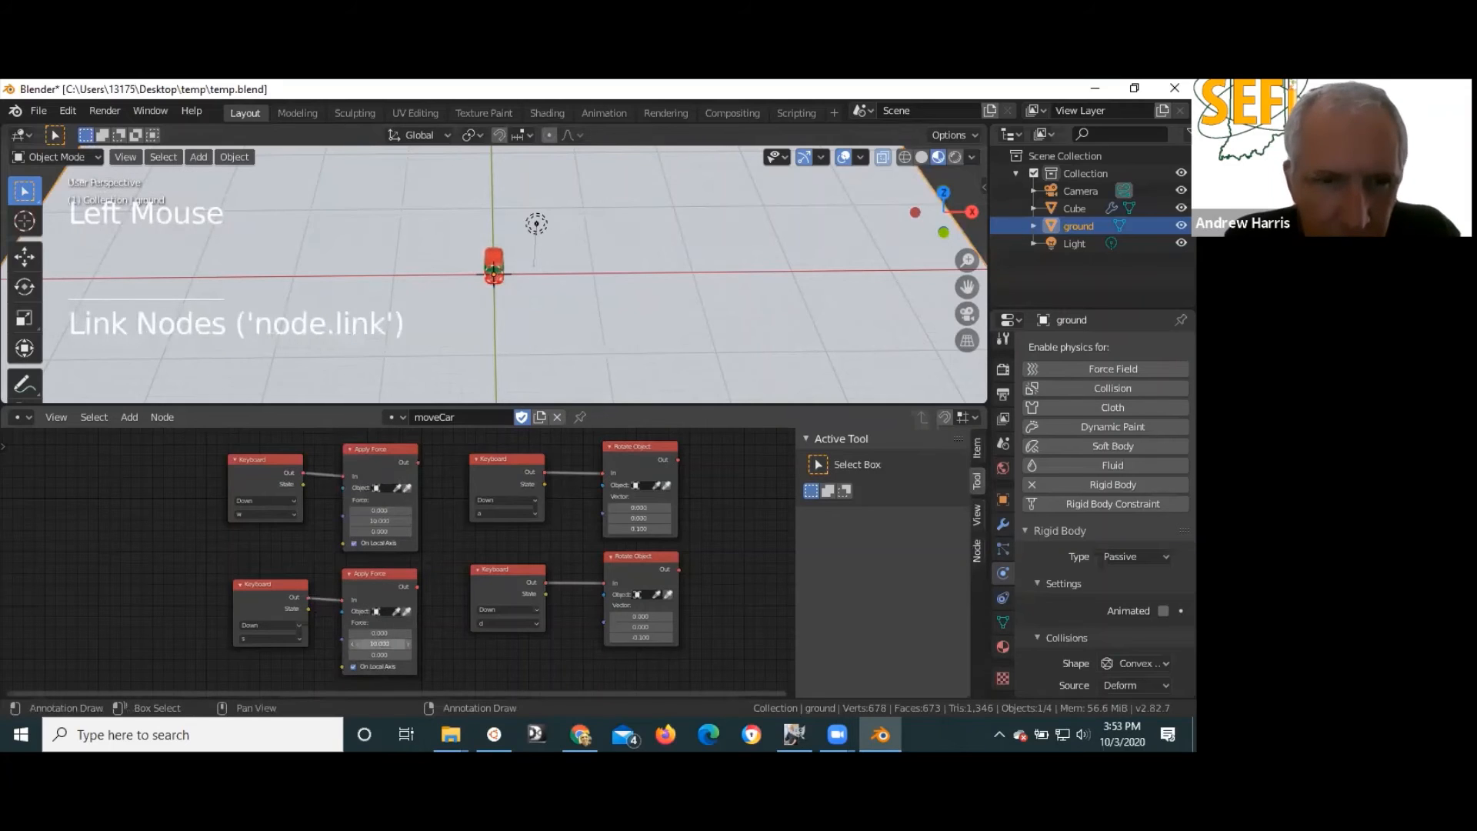
pyautogui.write('-5')
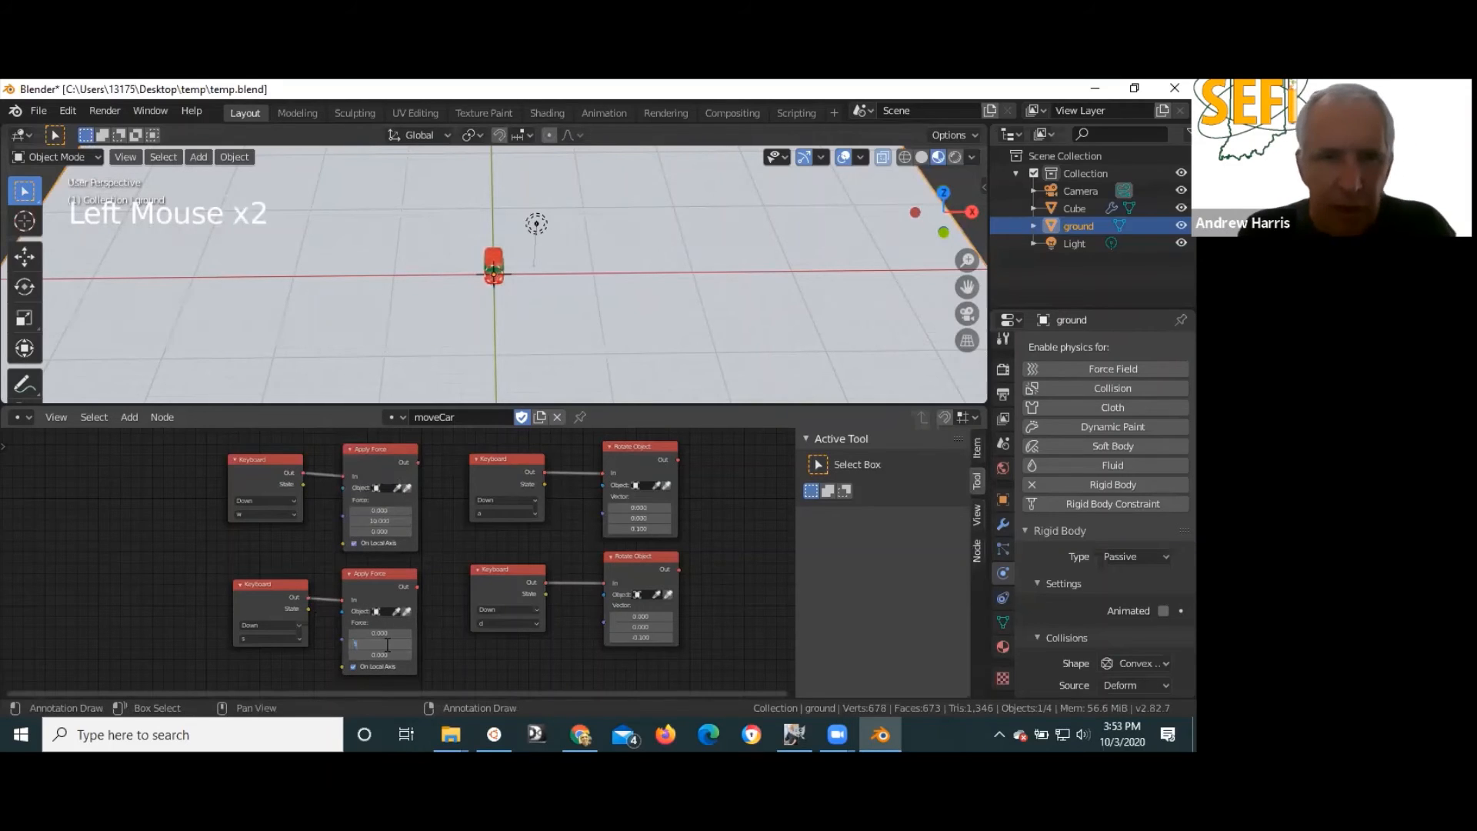
pyautogui.press('Return')
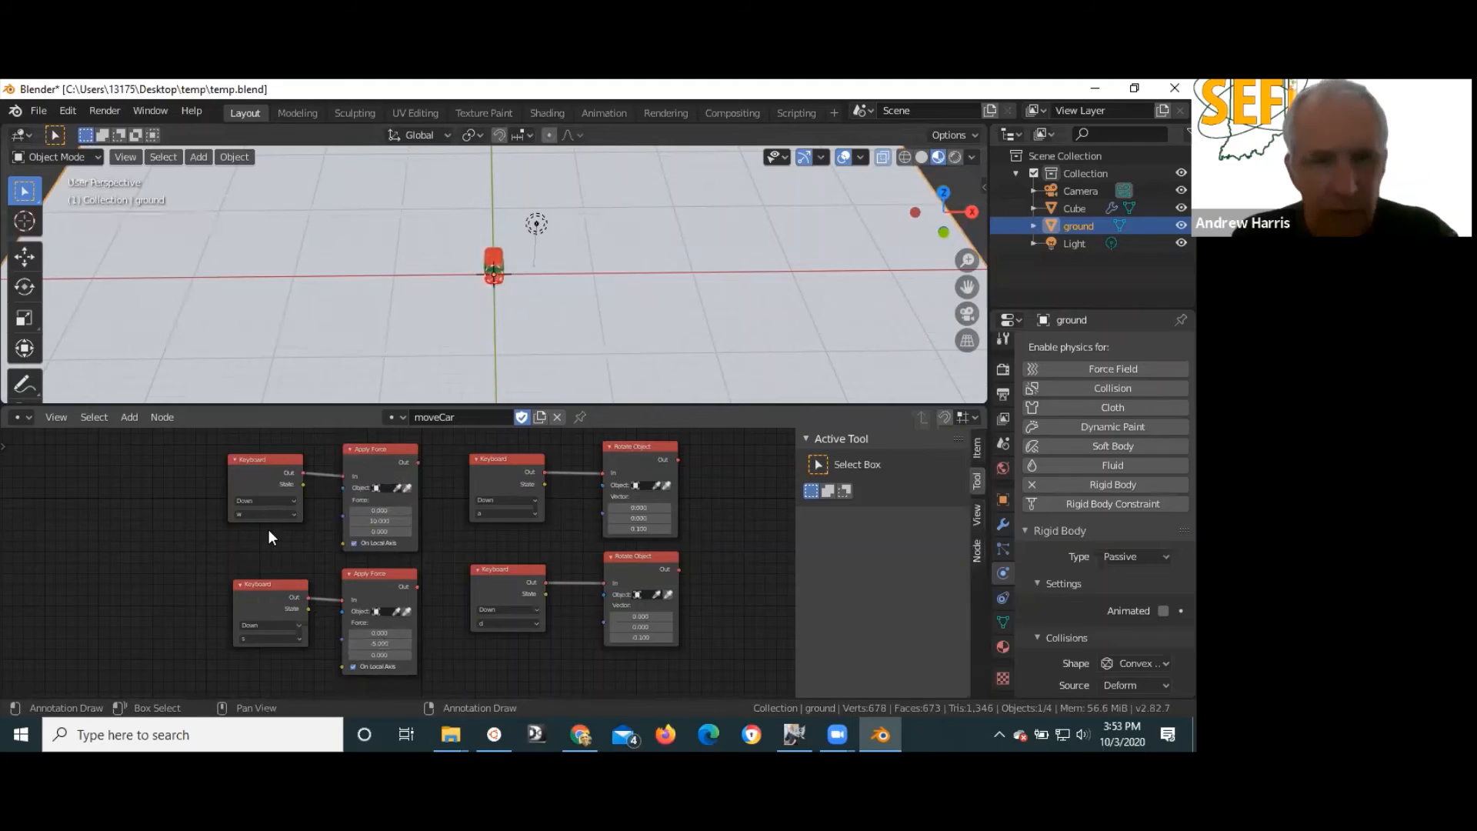
# - Play the scene, test the forward and reverse forces together with steering both ways, and close the game window
pyautogui.press('F5')
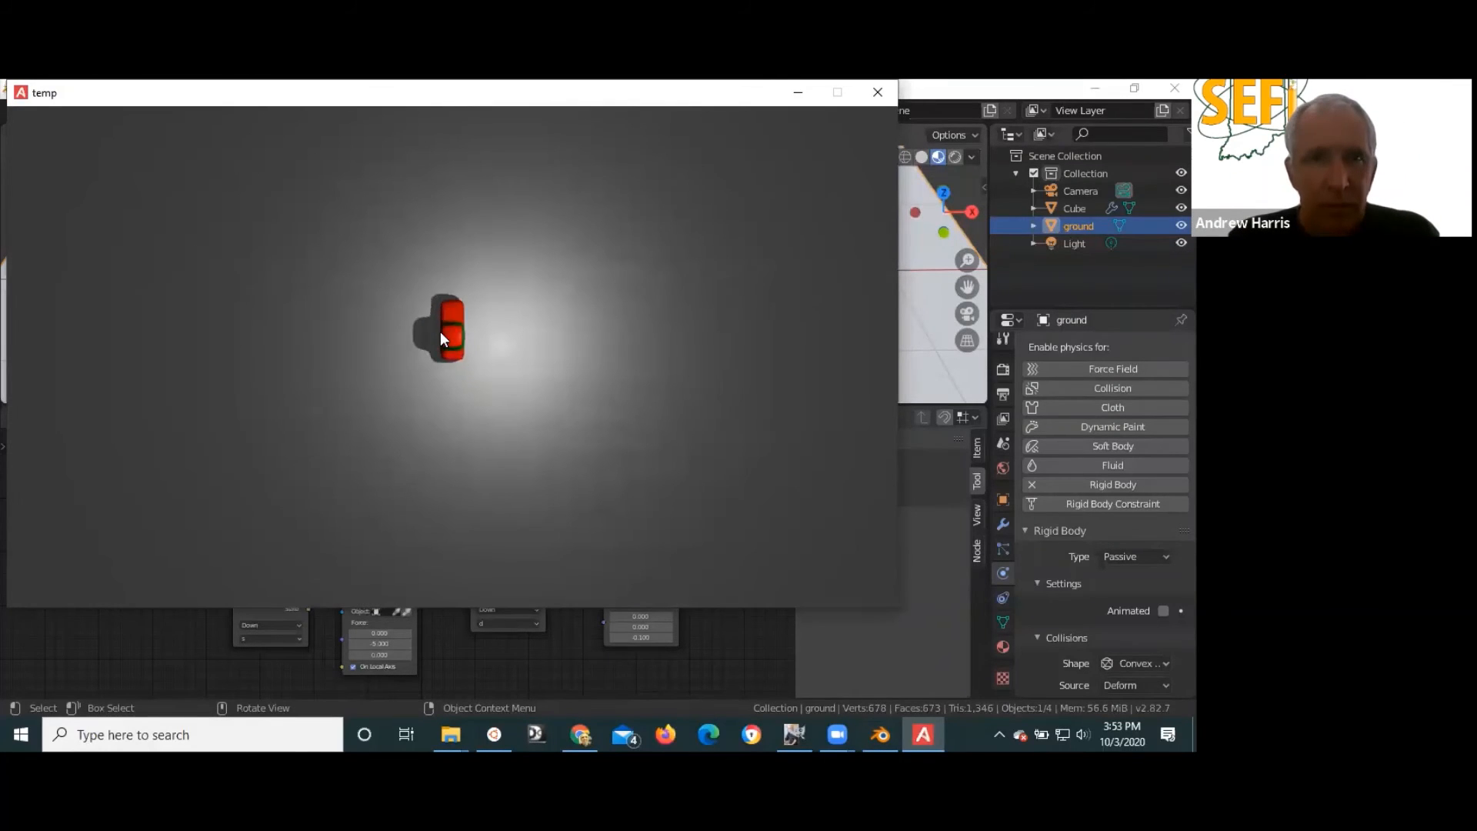
pyautogui.press('w')
pyautogui.press('a')
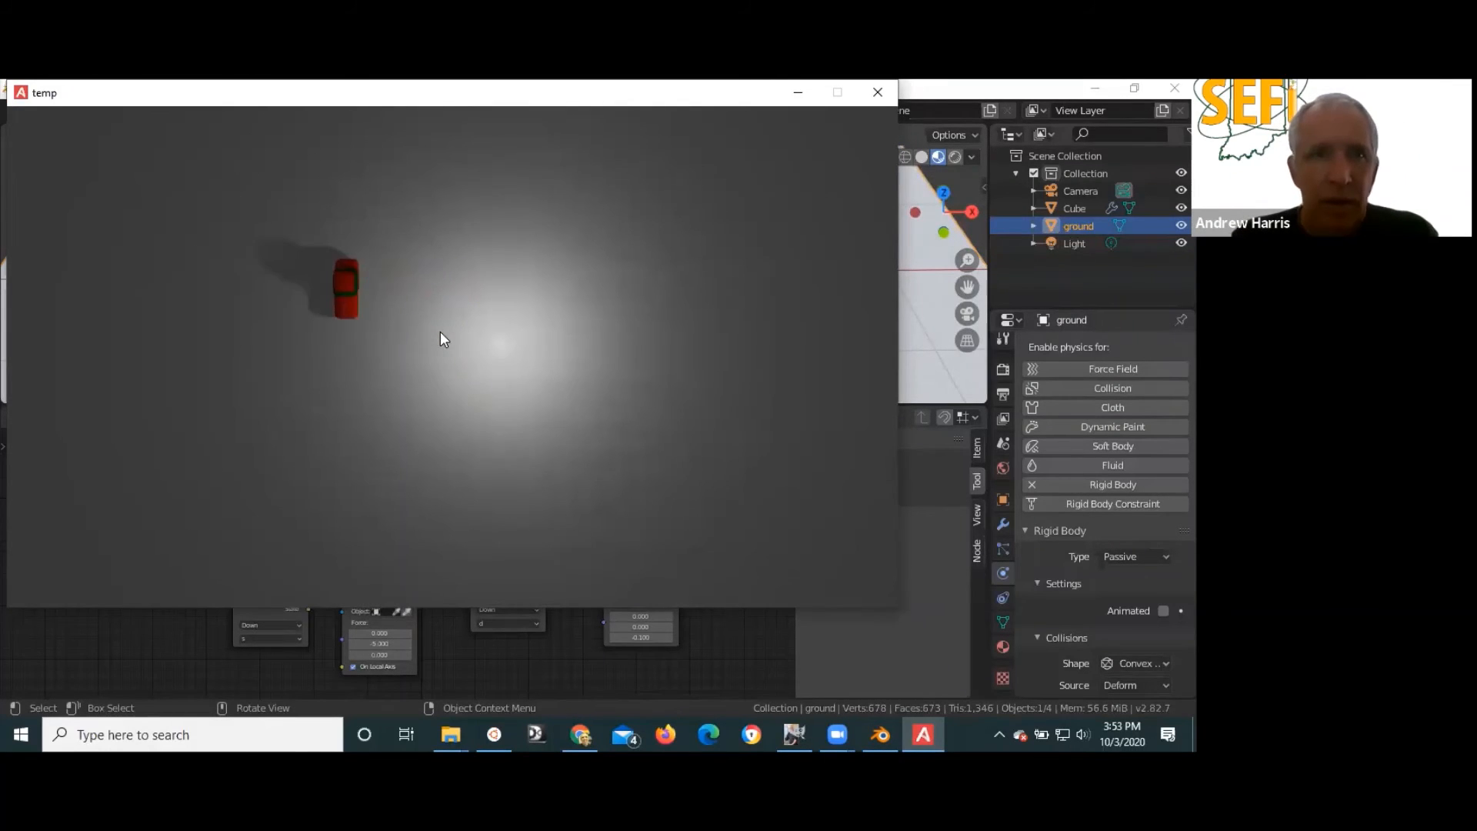
pyautogui.press('a')
pyautogui.press('w')
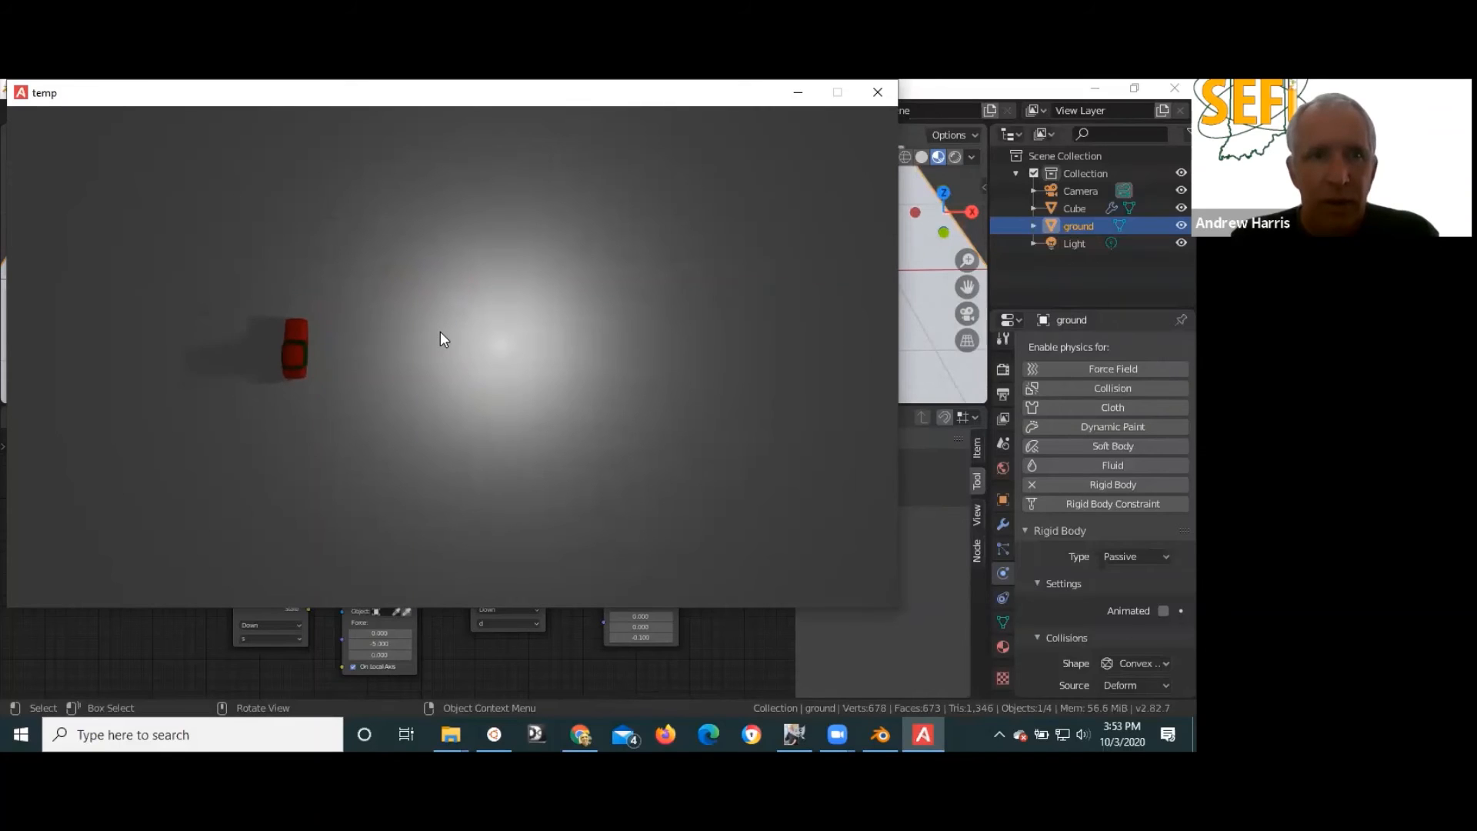
pyautogui.press('s')
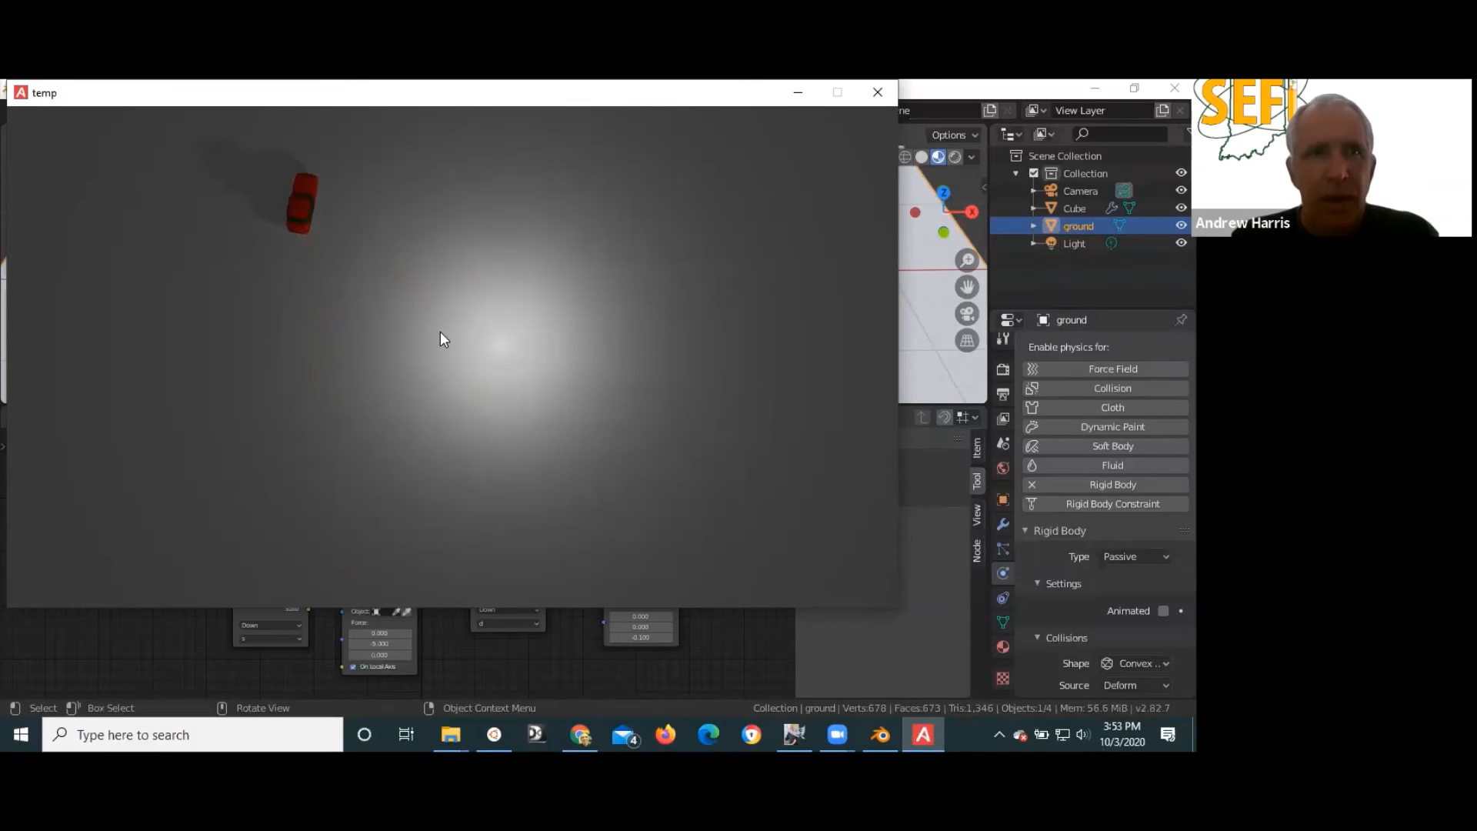
pyautogui.press('s')
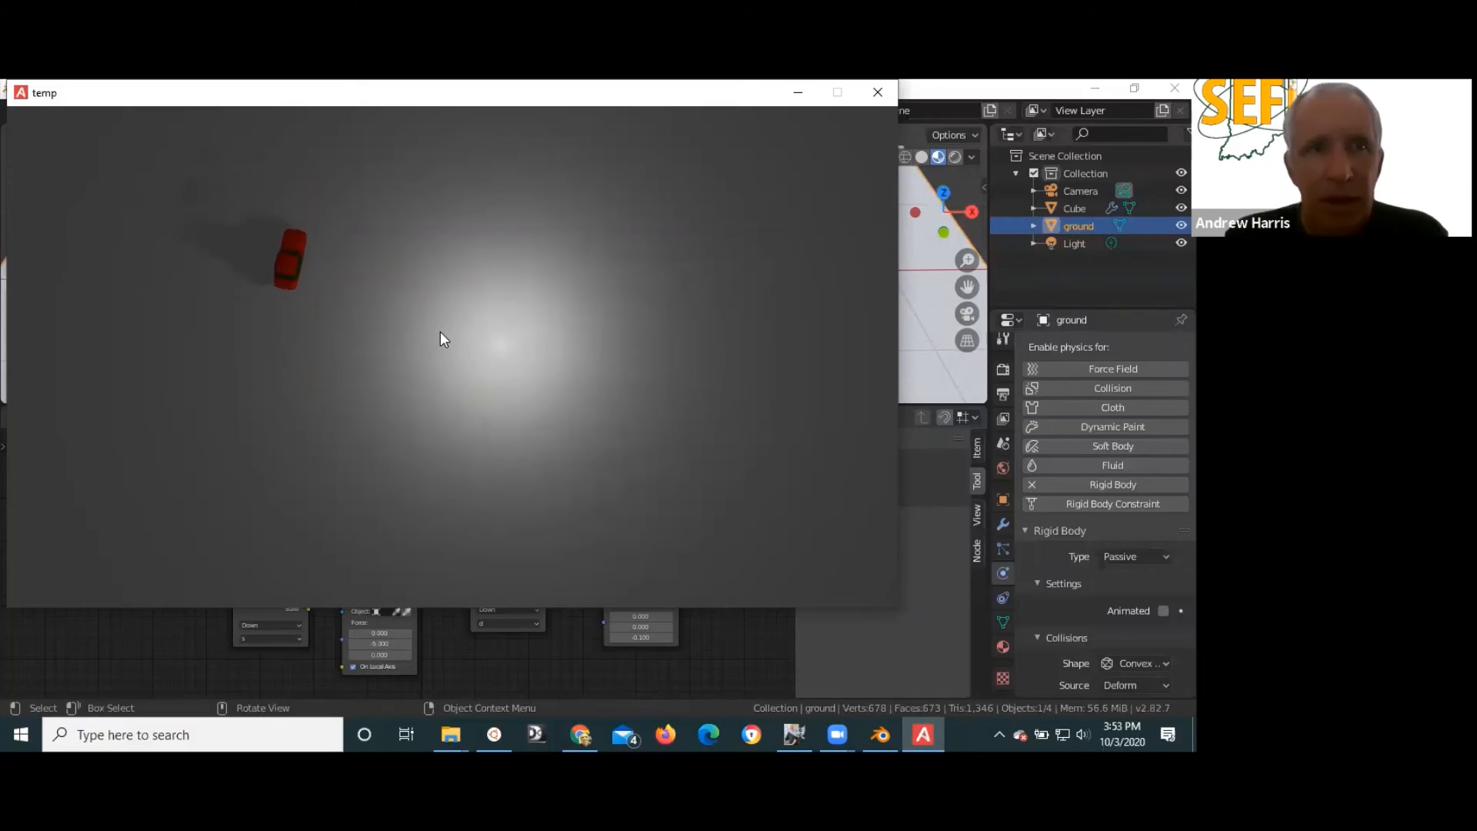
pyautogui.press('w')
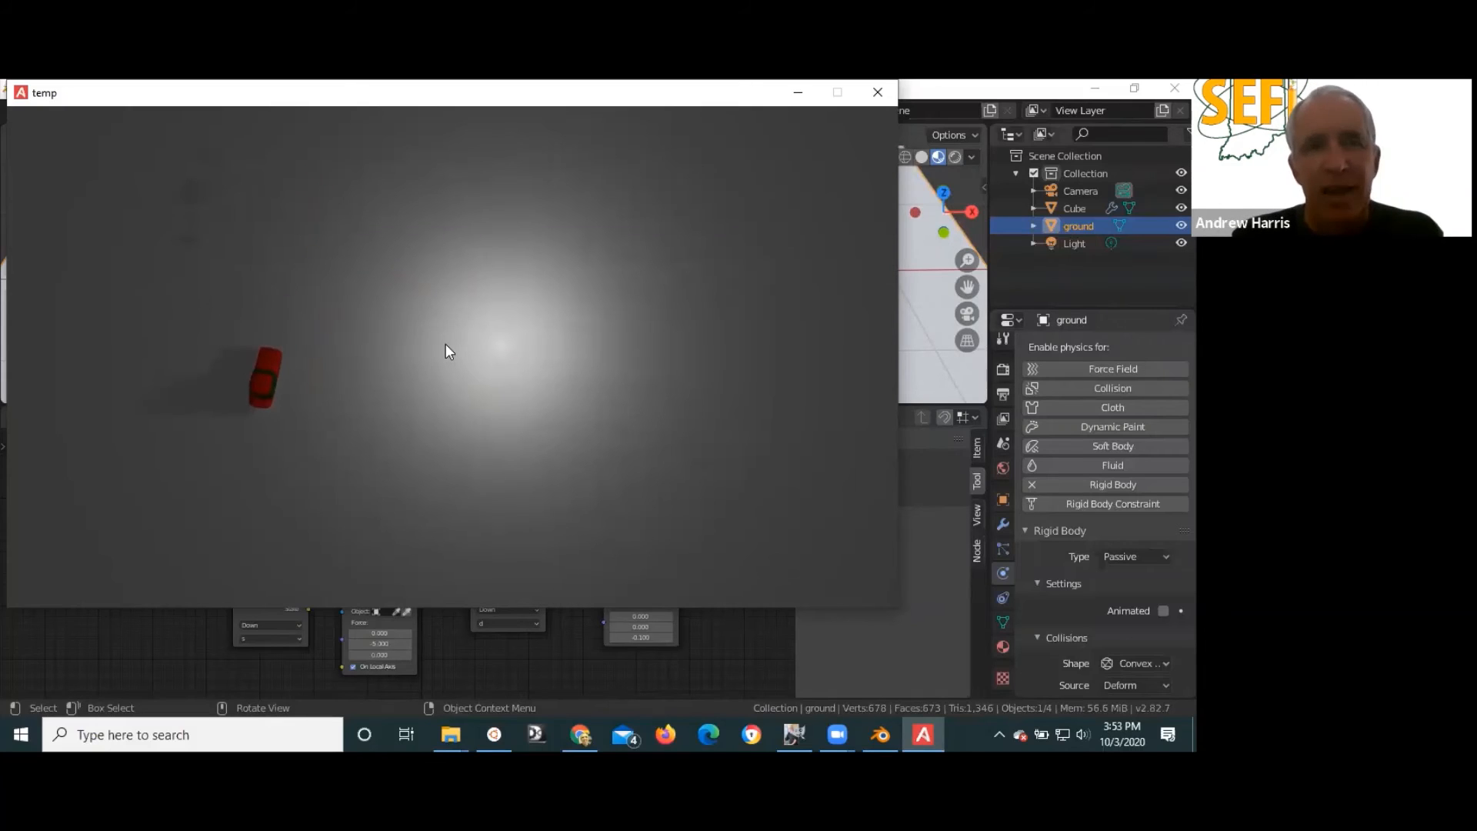
pyautogui.press('d')
pyautogui.press('a')
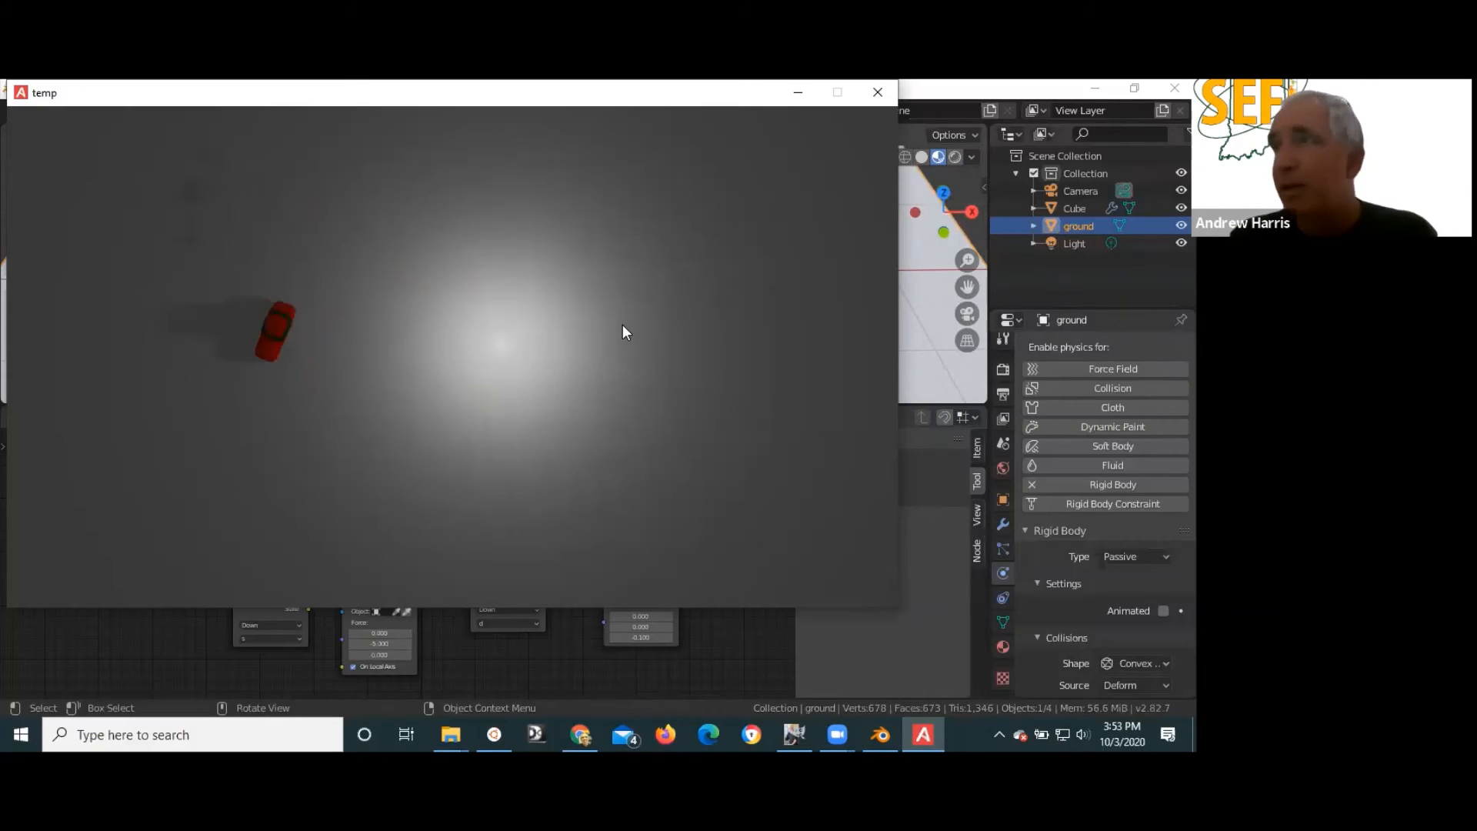
pyautogui.press('d')
pyautogui.press('a')
pyautogui.press('w')
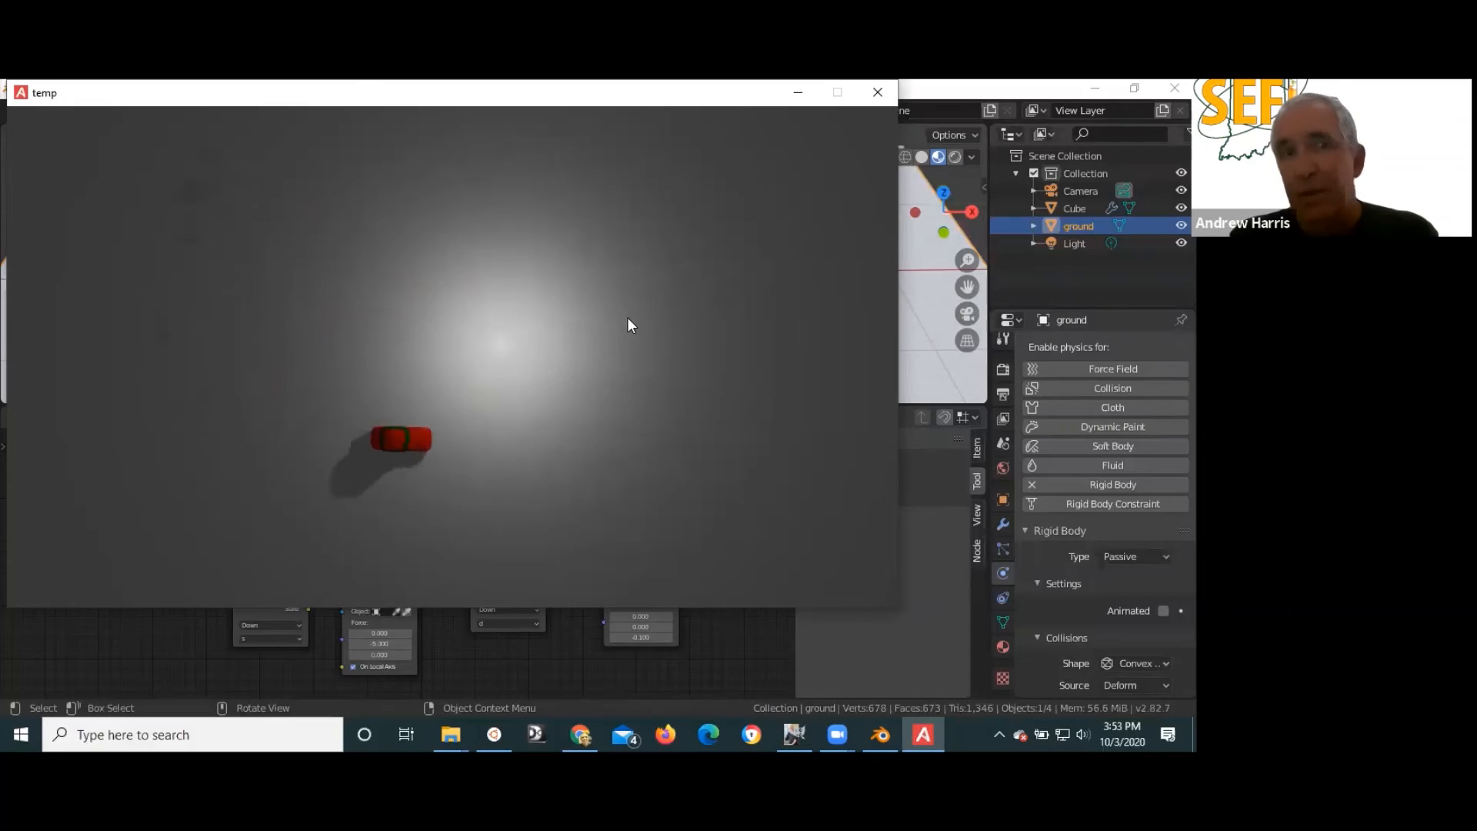
pyautogui.press('a')
pyautogui.press('d')
pyautogui.press('w')
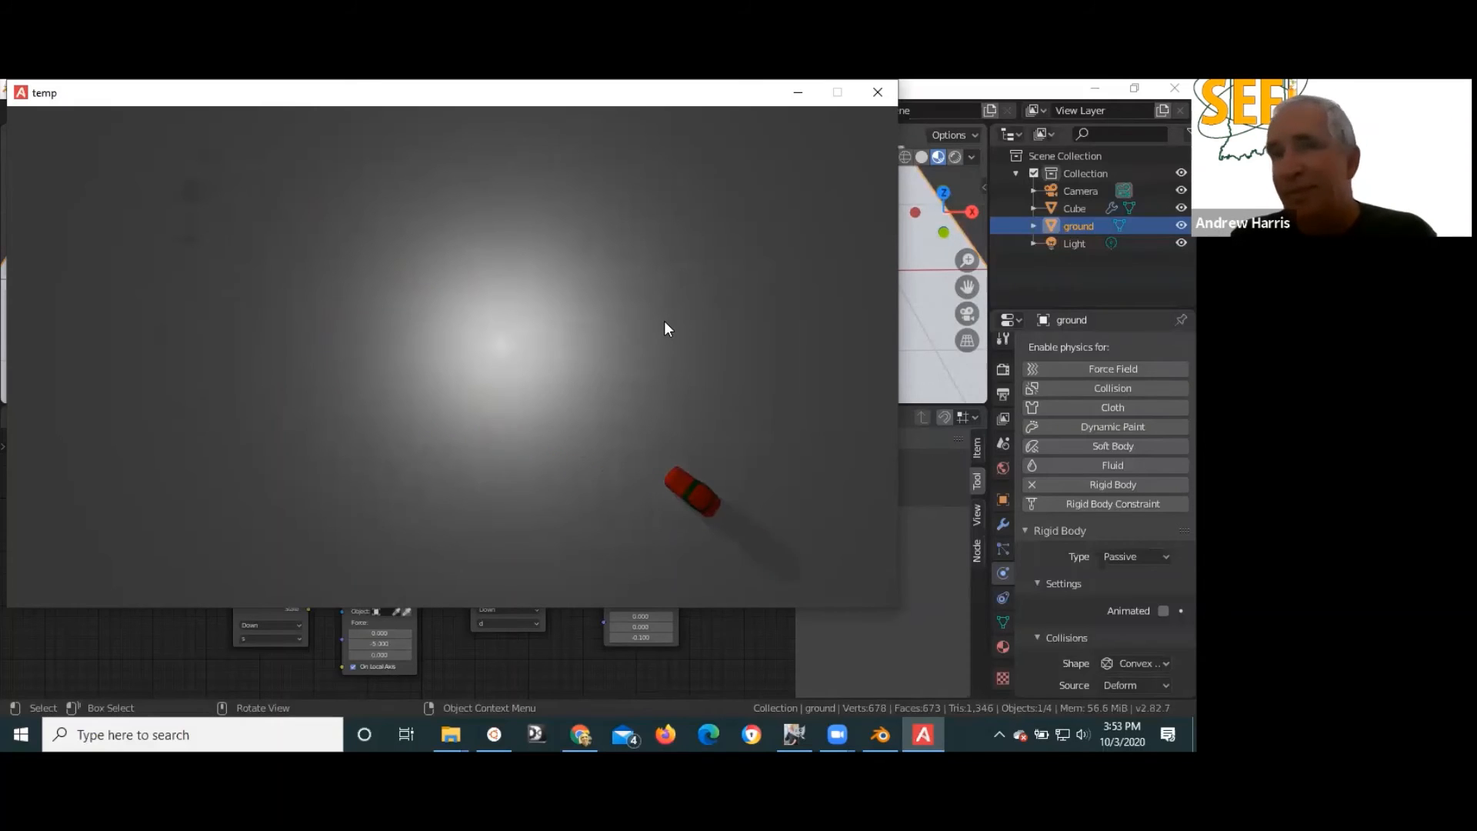
pyautogui.click(880, 91)
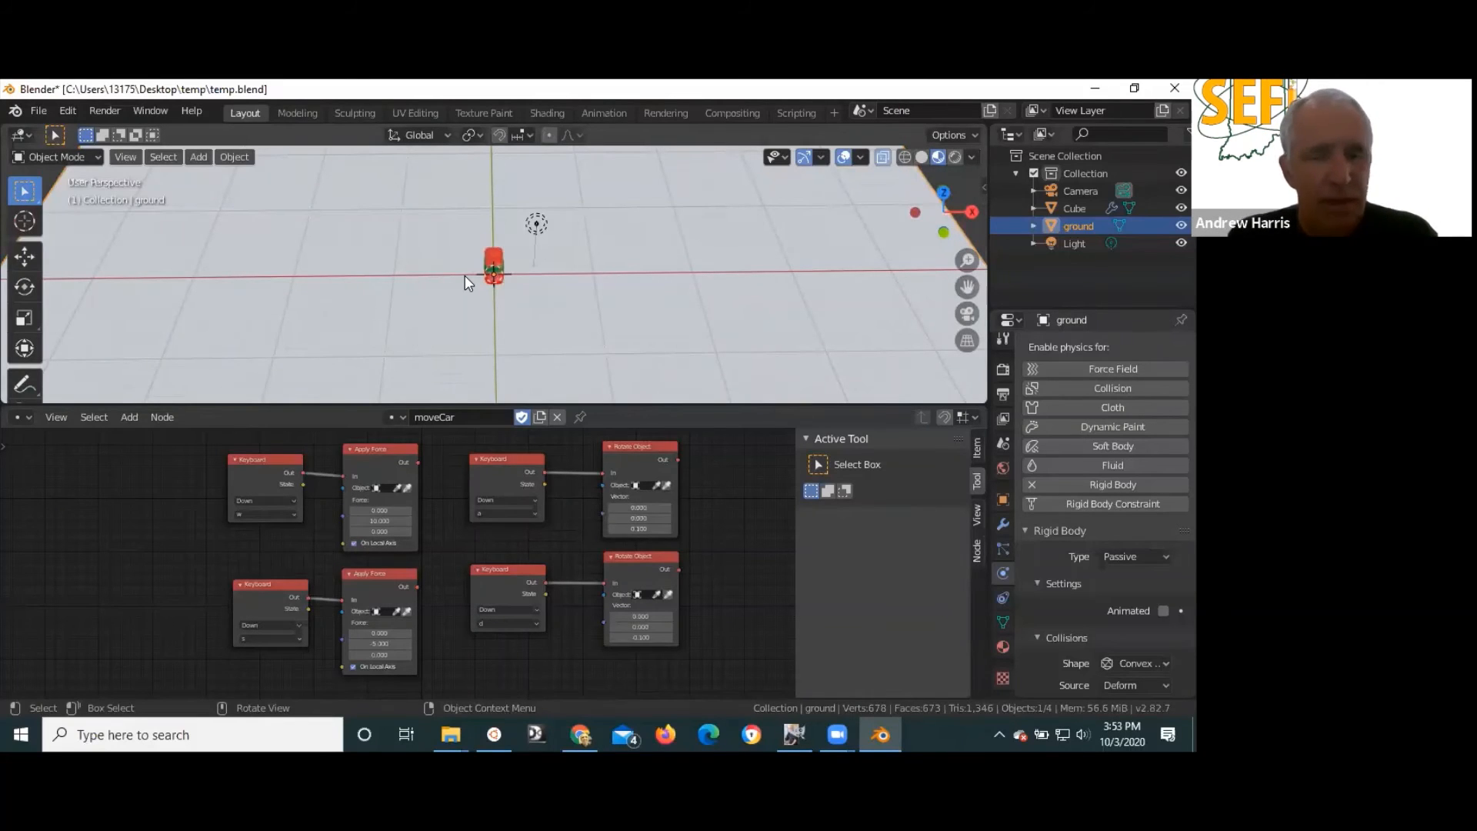
# - Add a cube mesh to the scene and place it in front of the car, working in the top view
pyautogui.hotkey('shift', 'a')
pyautogui.moveTo(464, 277)
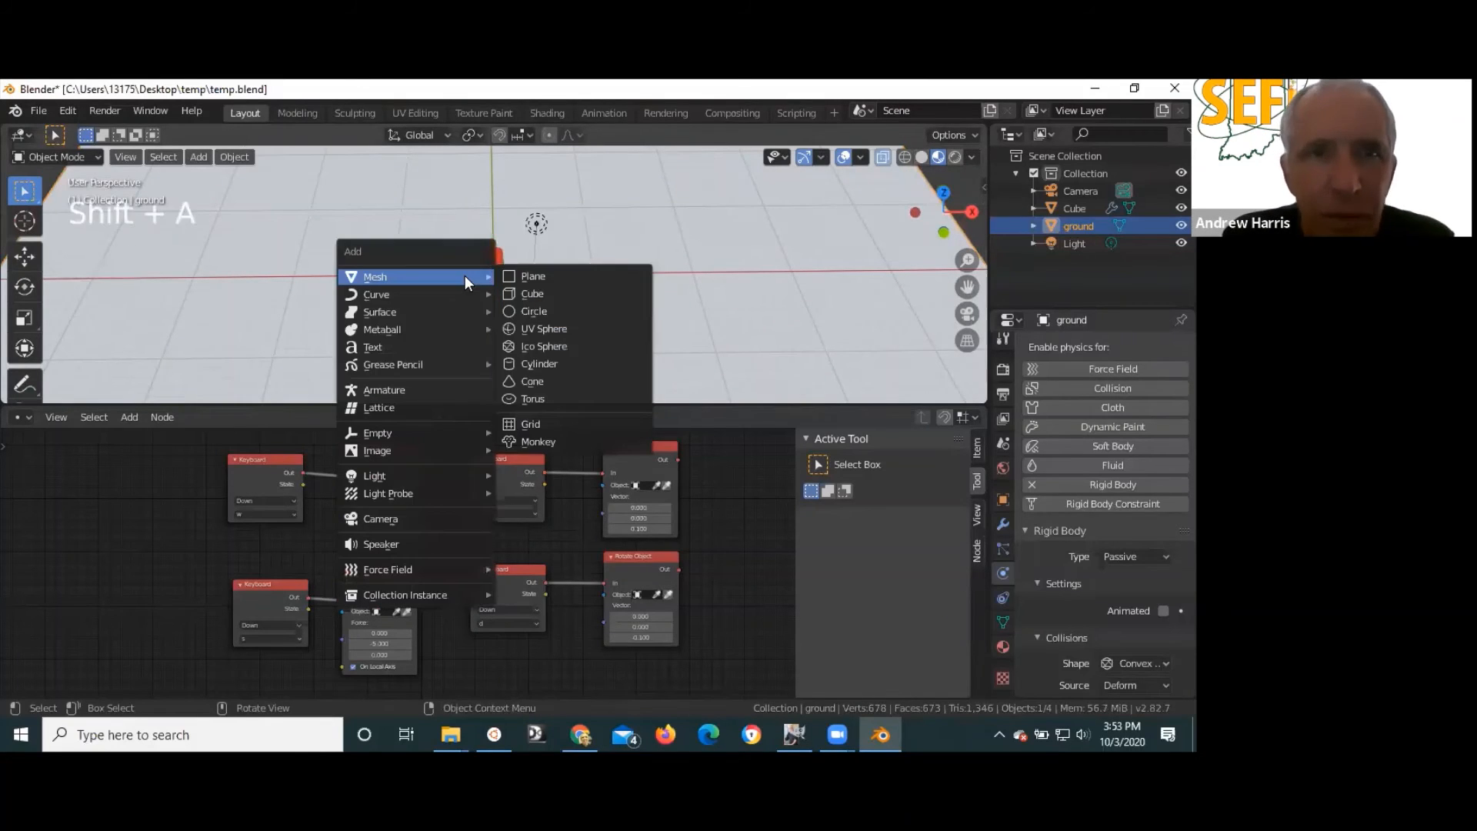
pyautogui.click(532, 294)
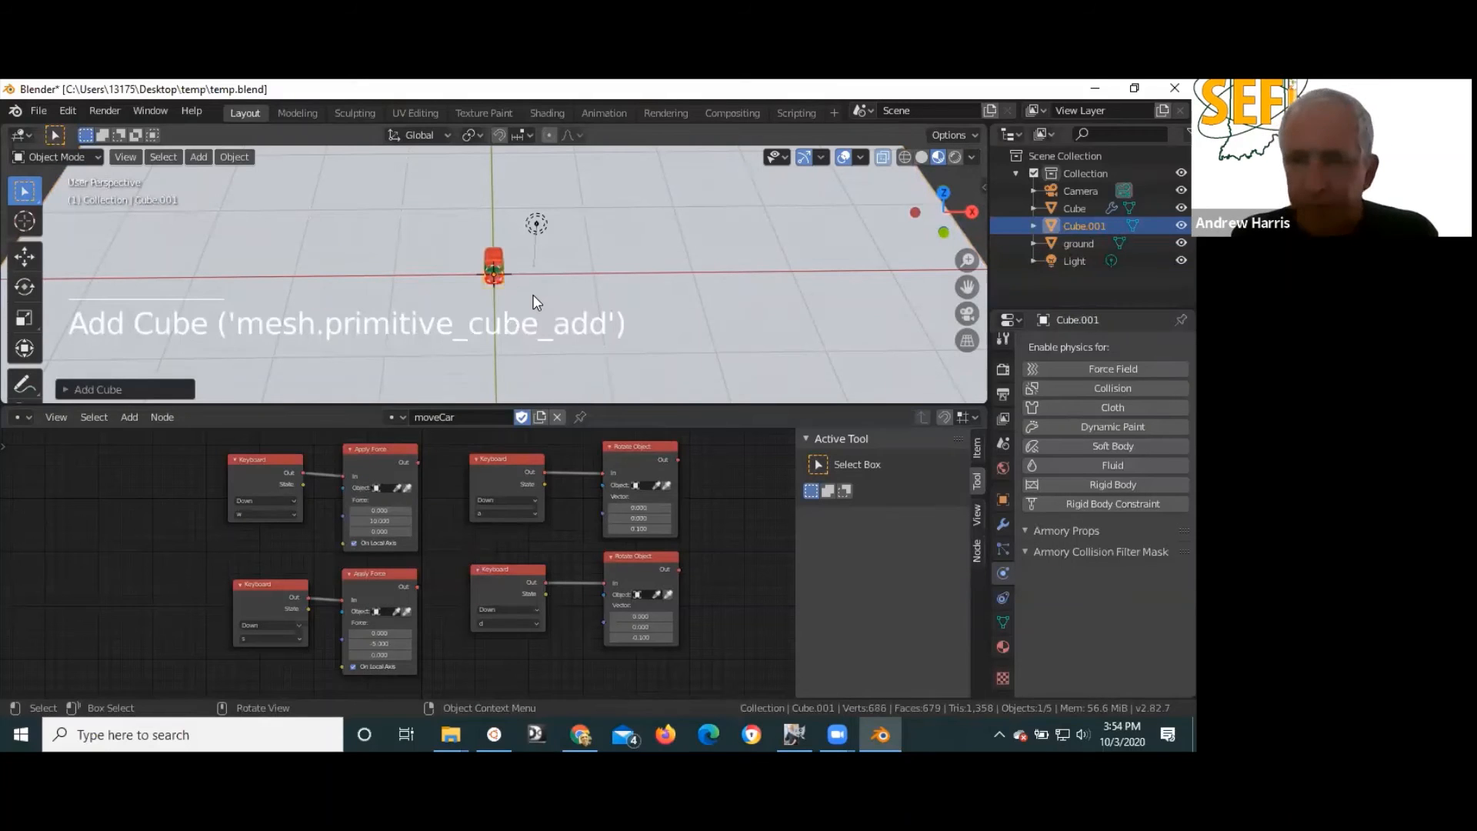
pyautogui.press('KP_7')
pyautogui.press('g')
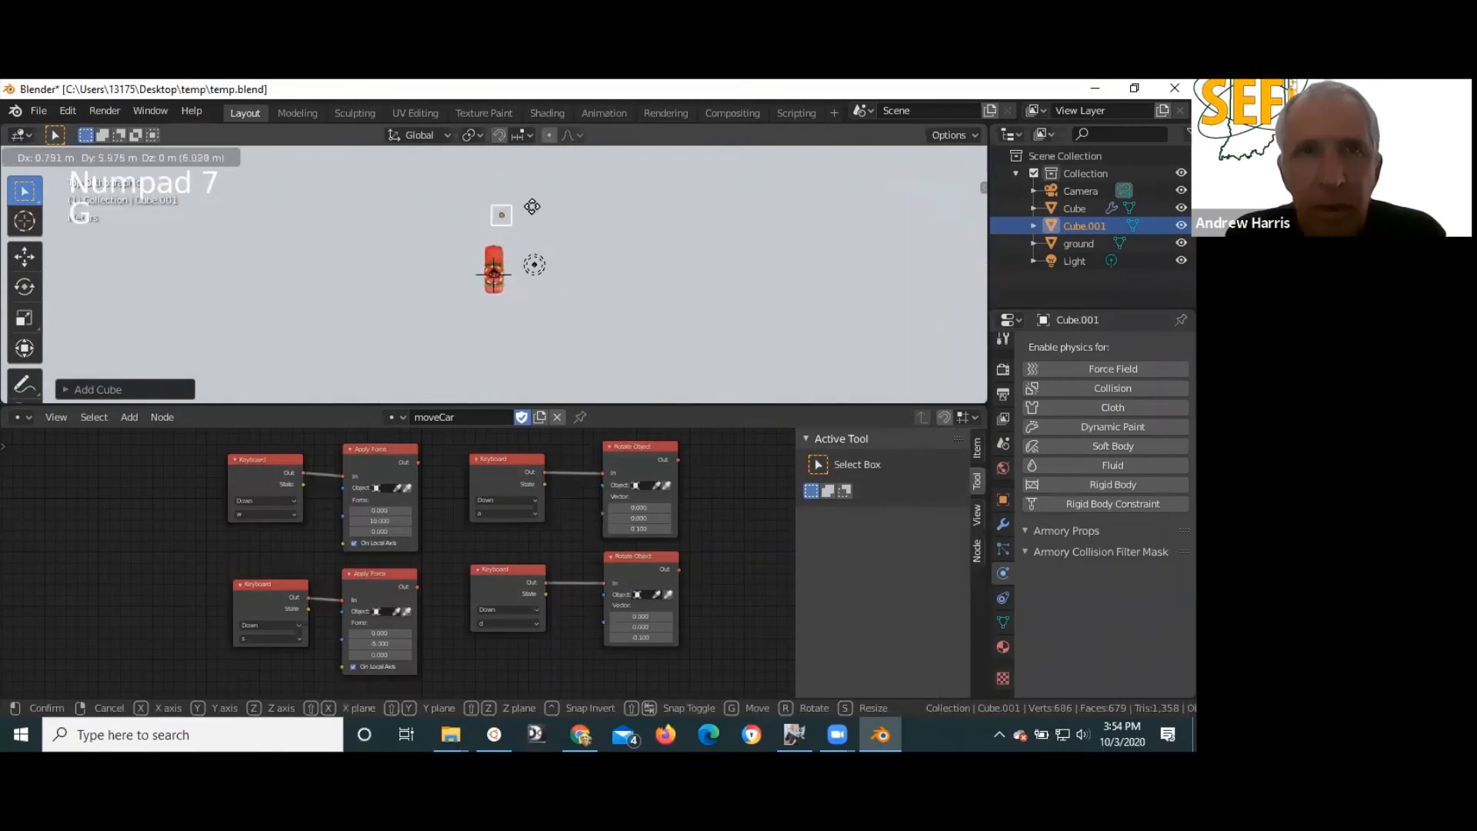
pyautogui.click(532, 197)
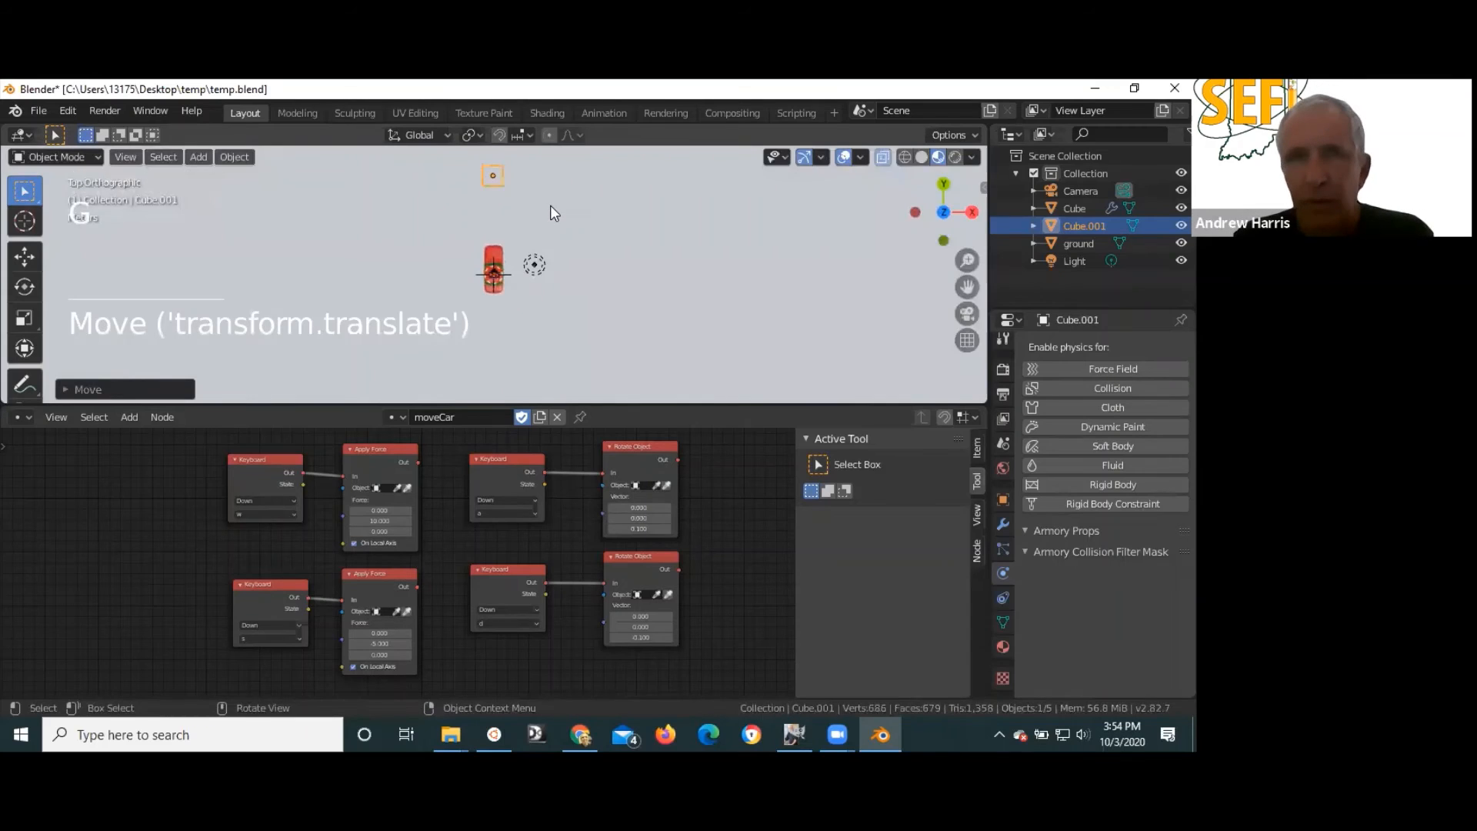
# - In the right side view, raise the new cube above the ground and move it farther ahead of the car
pyautogui.press('KP_3')
pyautogui.press('g')
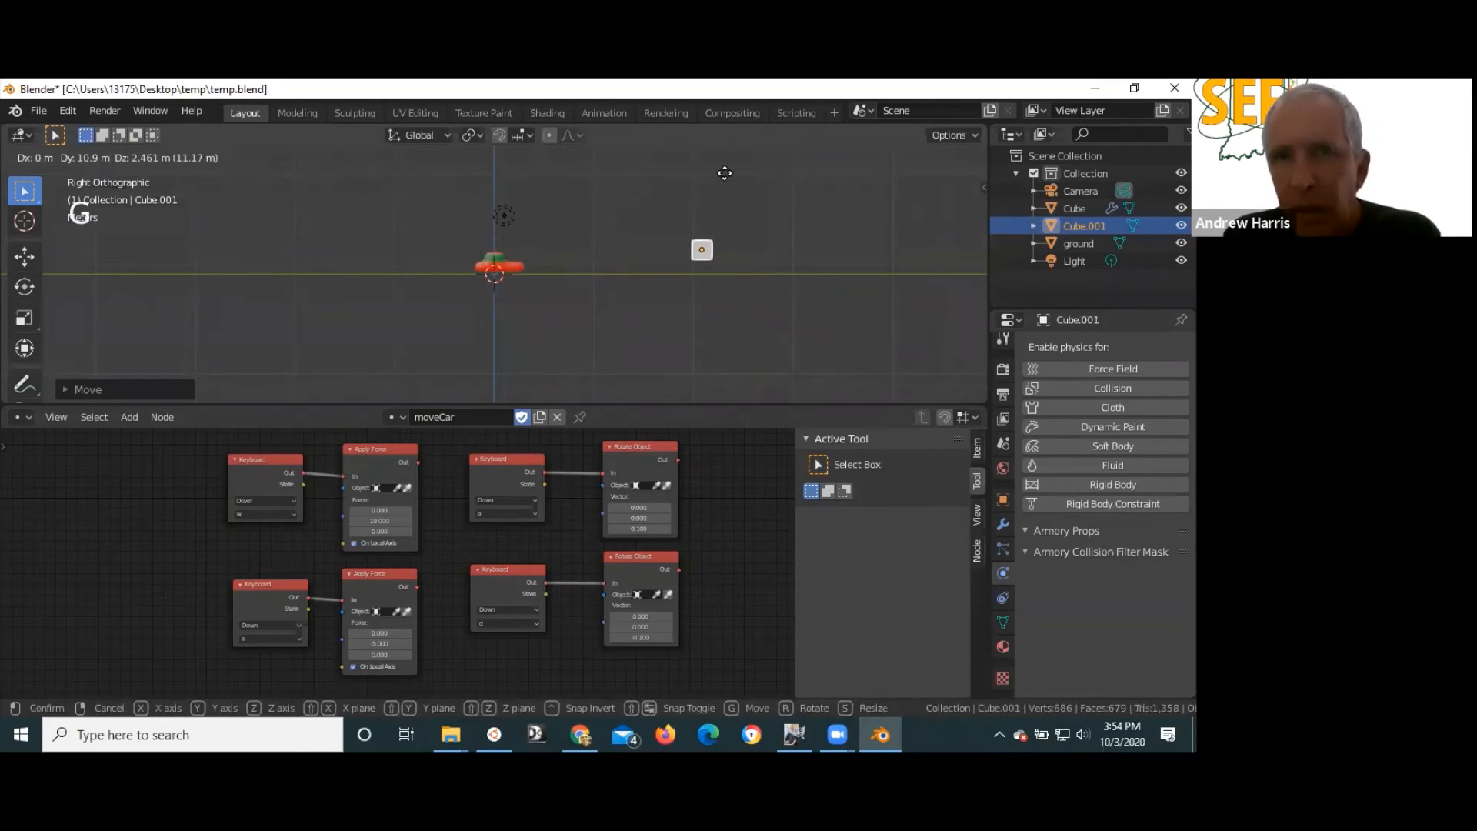
pyautogui.click(751, 186)
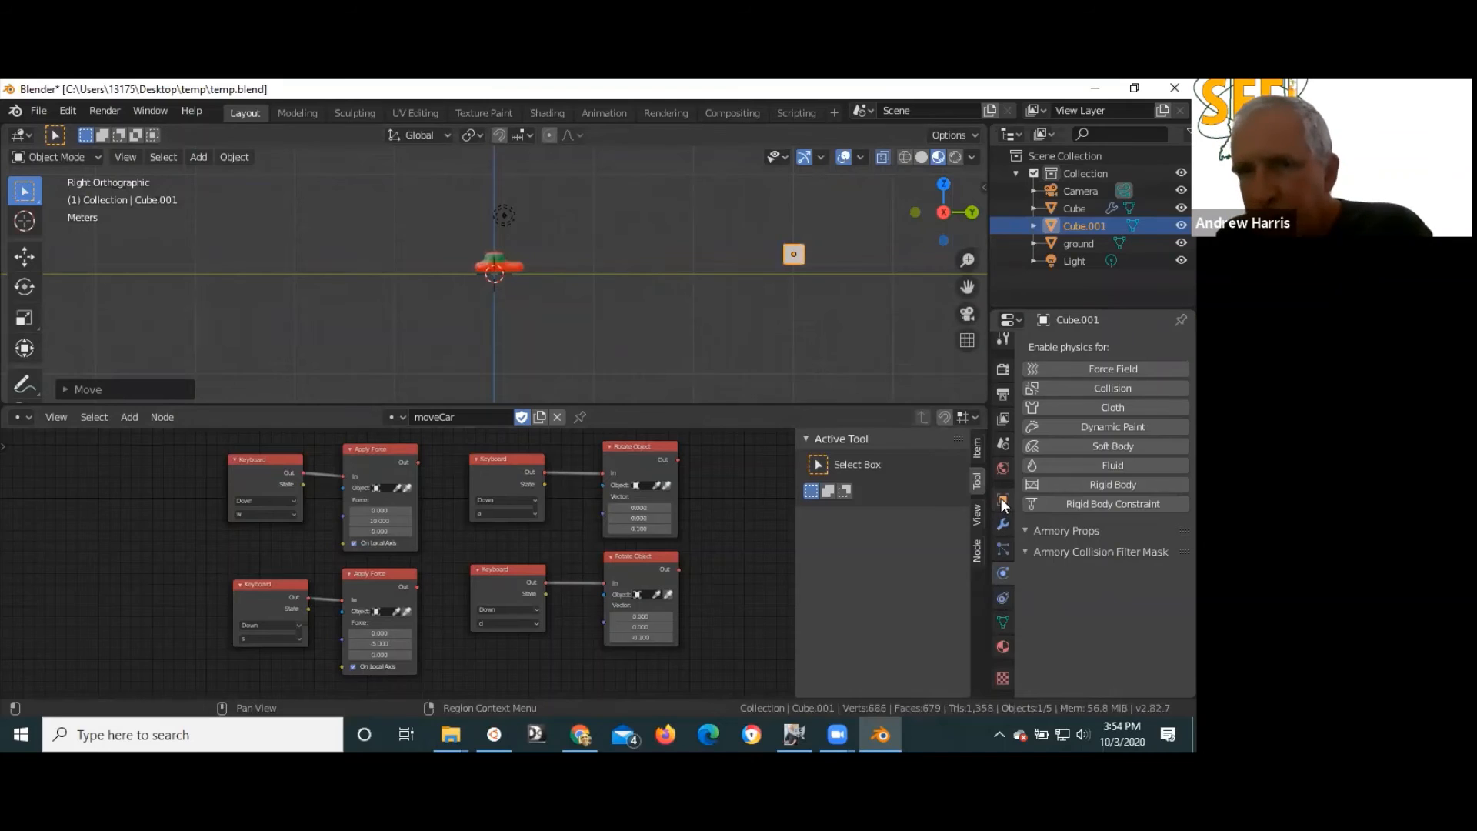
# - Give the new cube a new material with a blue base color
pyautogui.click(1004, 645)
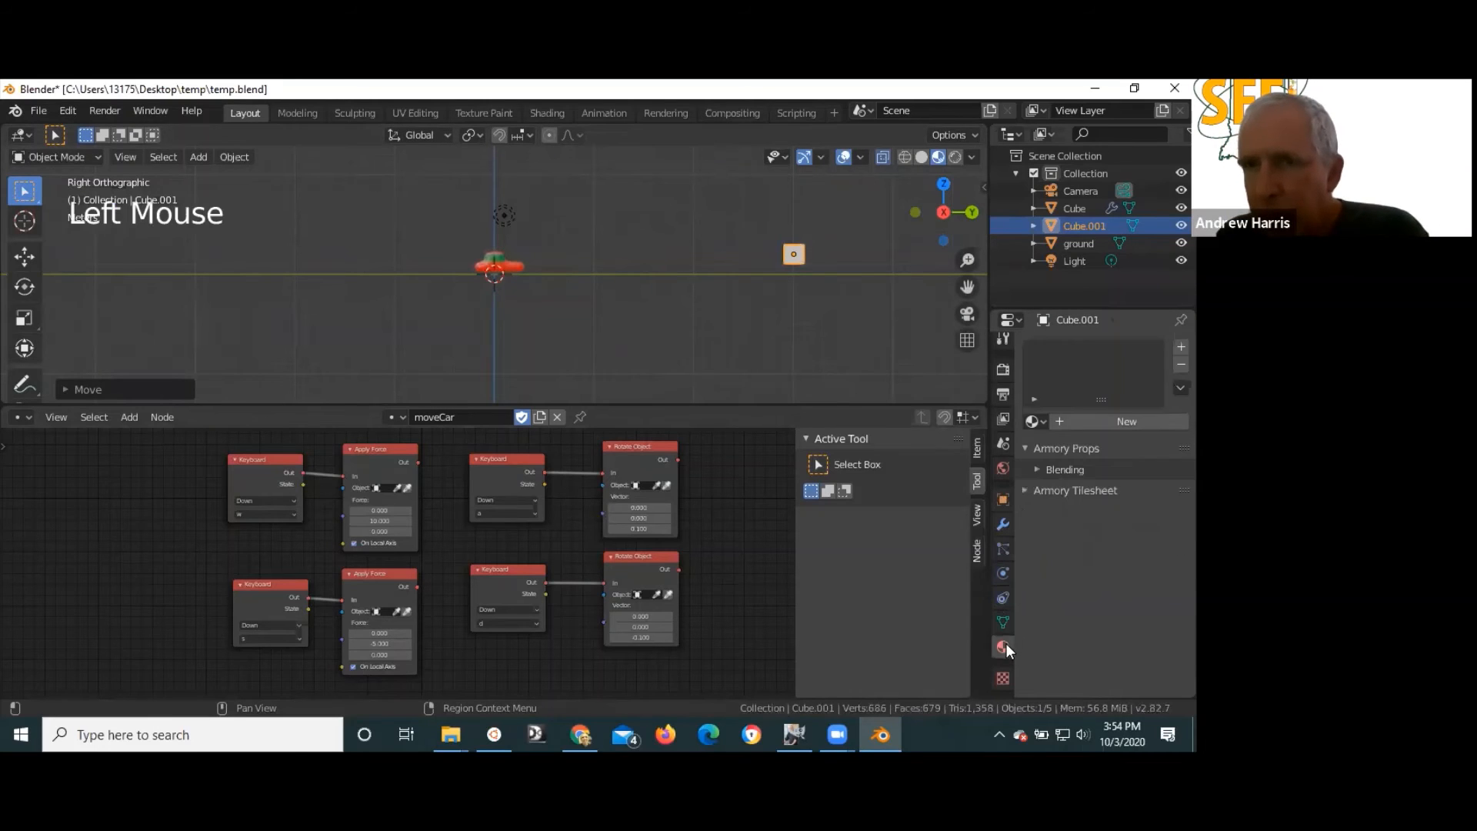
pyautogui.doubleClick(1074, 422)
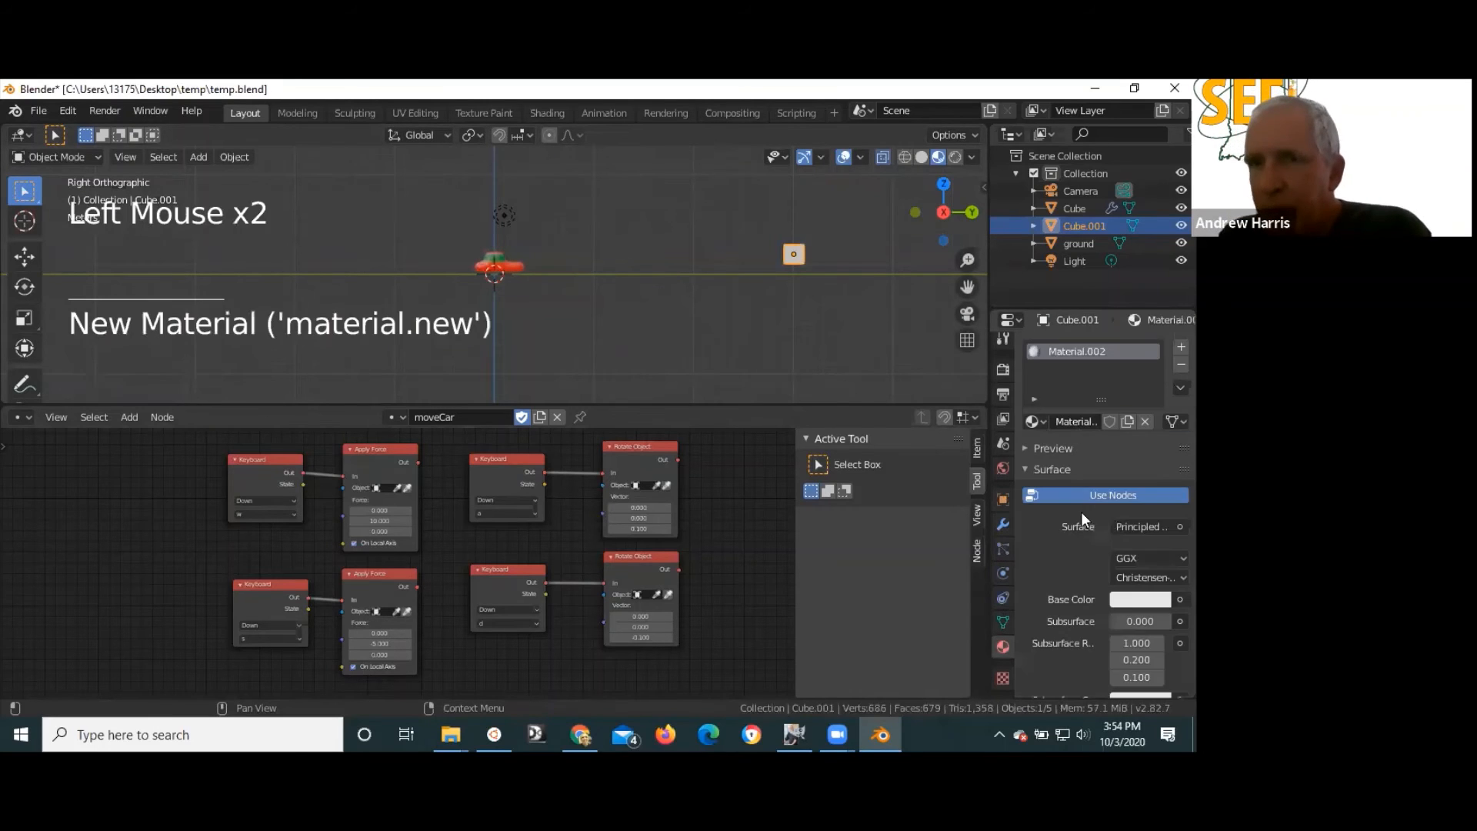
pyautogui.click(1142, 598)
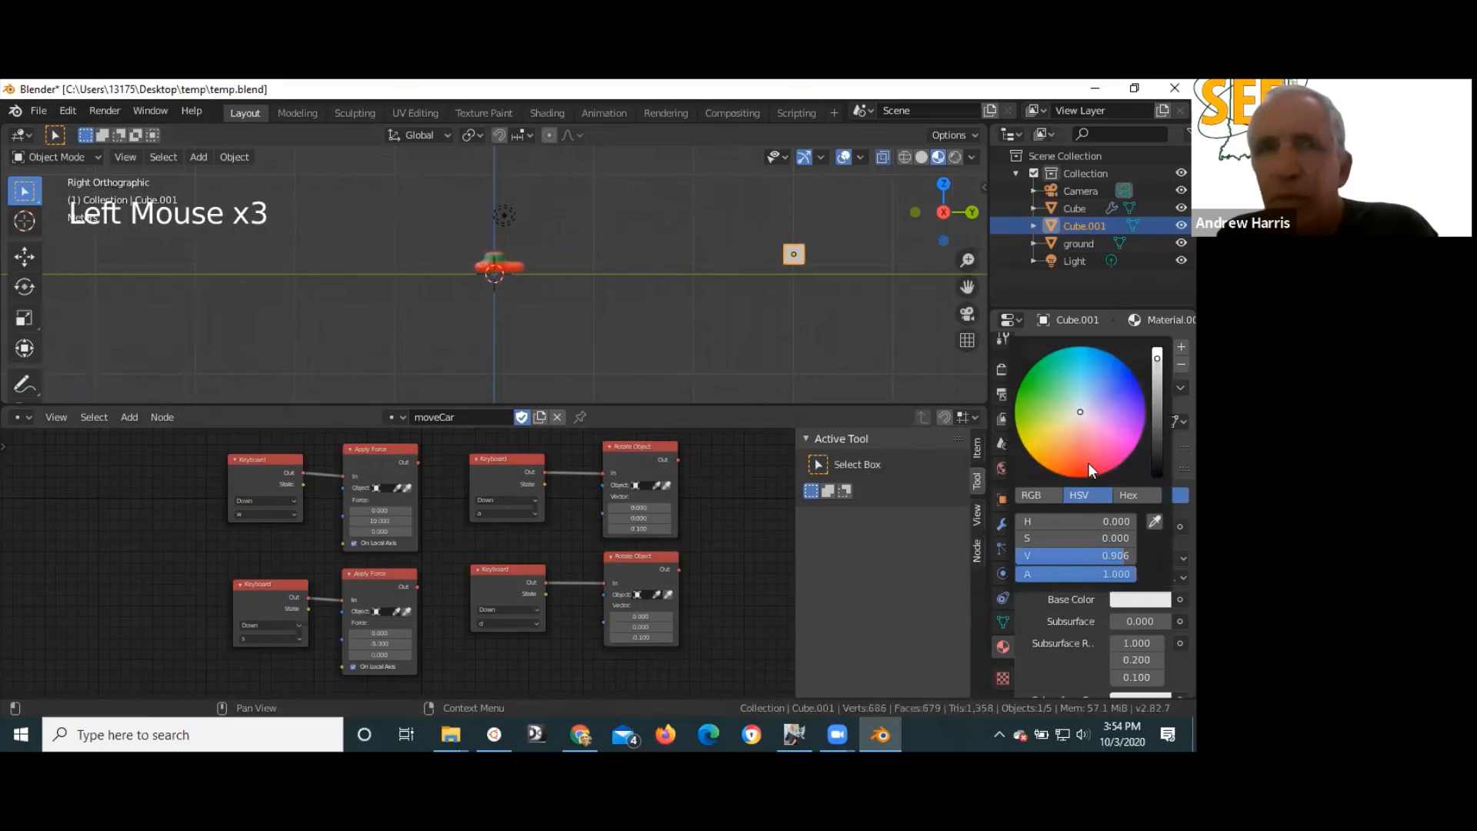
pyautogui.click(1027, 386)
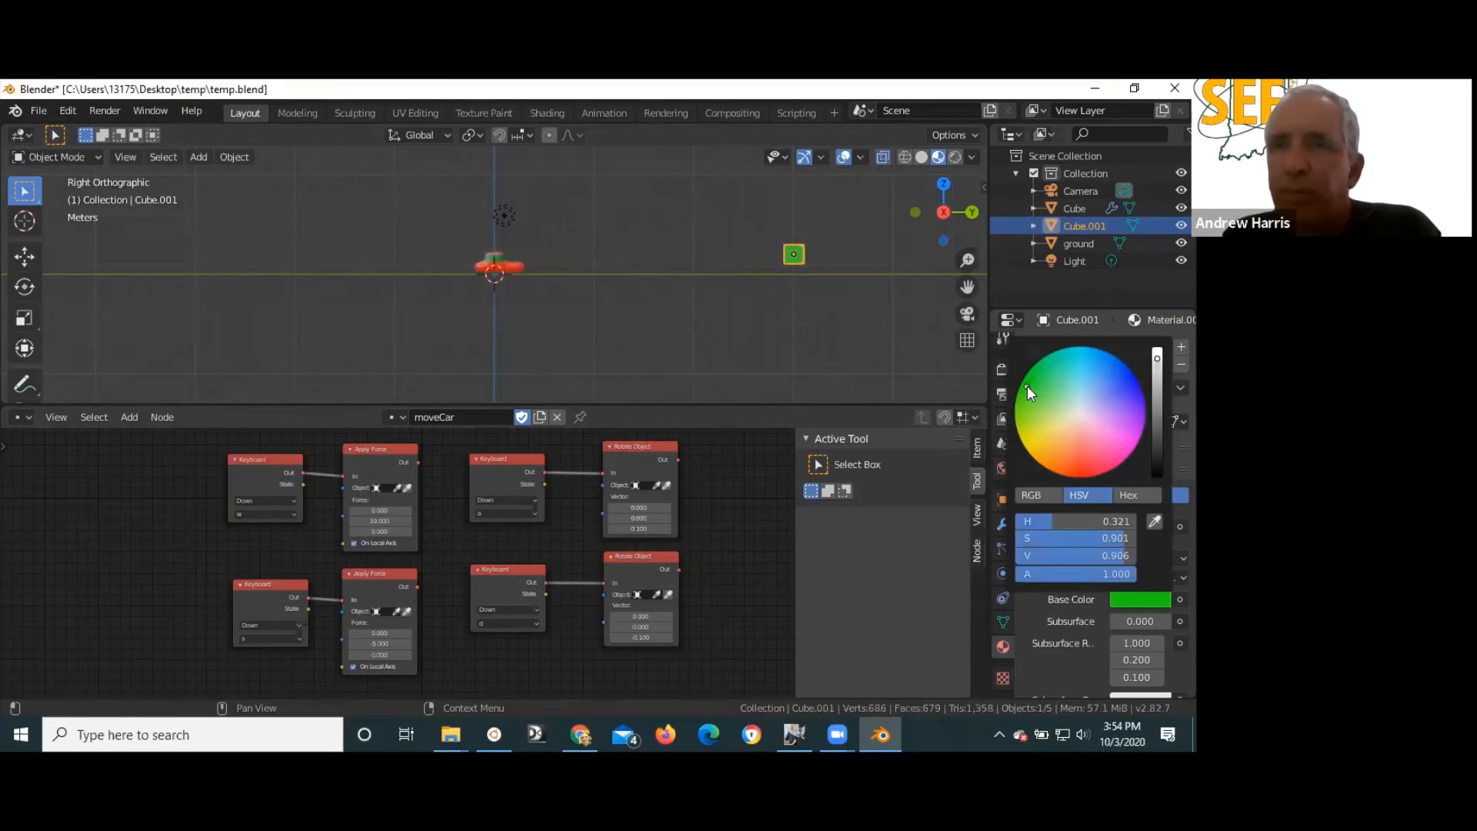
pyautogui.click(1131, 376)
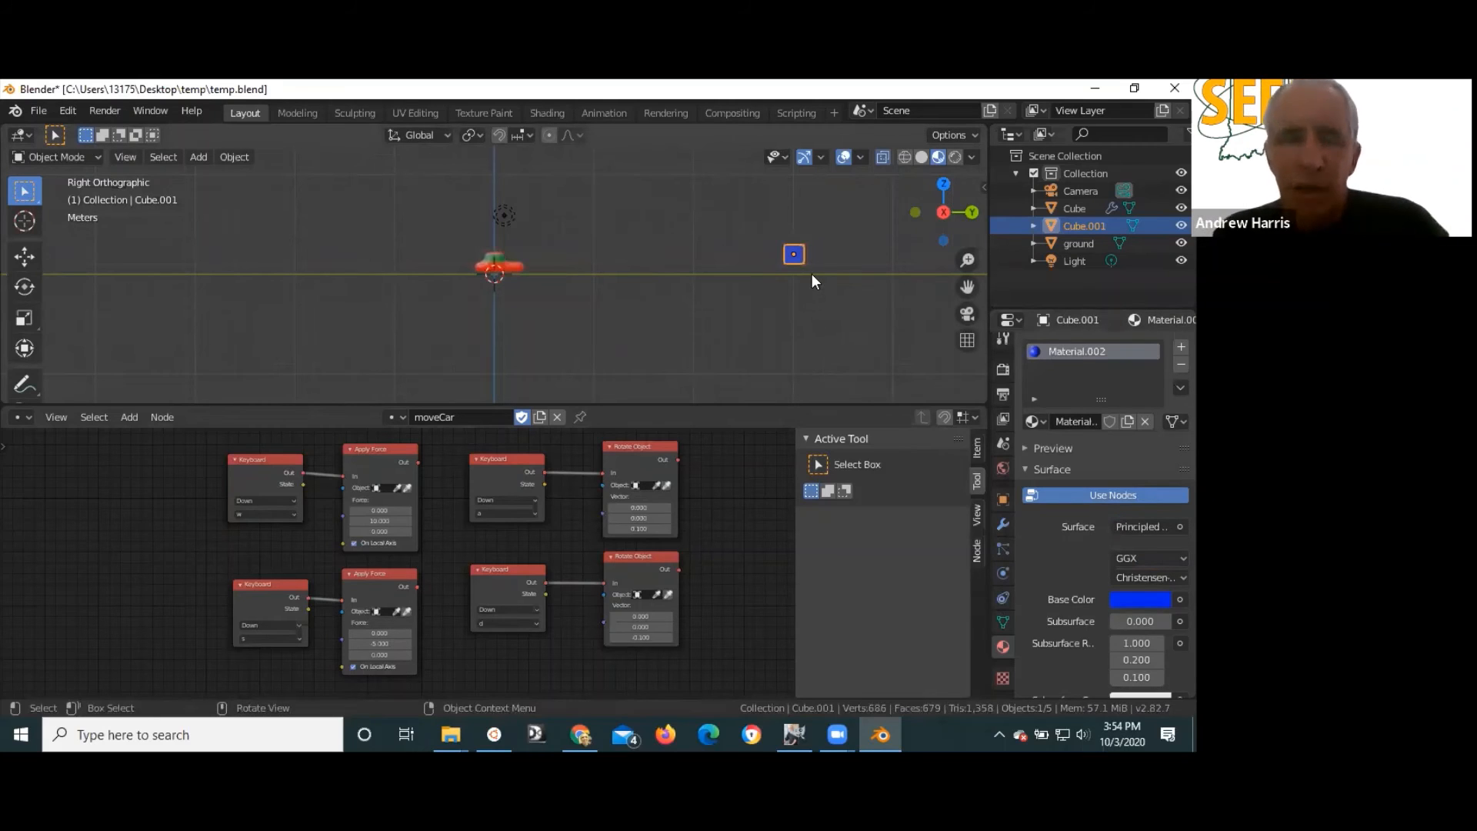
# - Lower the blue cube about 0.7 m toward the ground, then play the scene to check its placement and close the game window
pyautogui.press('g')
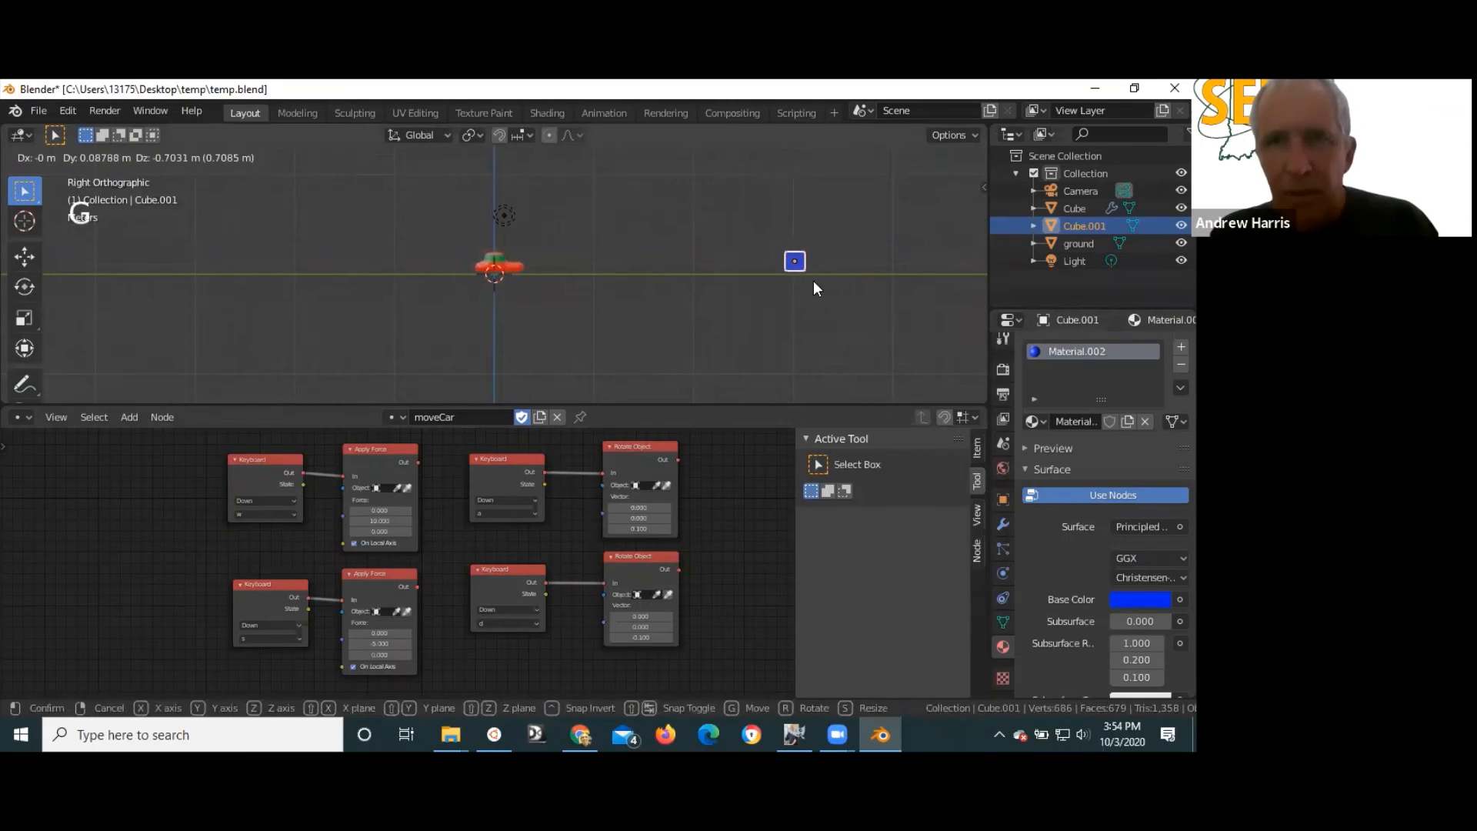
pyautogui.click(813, 281)
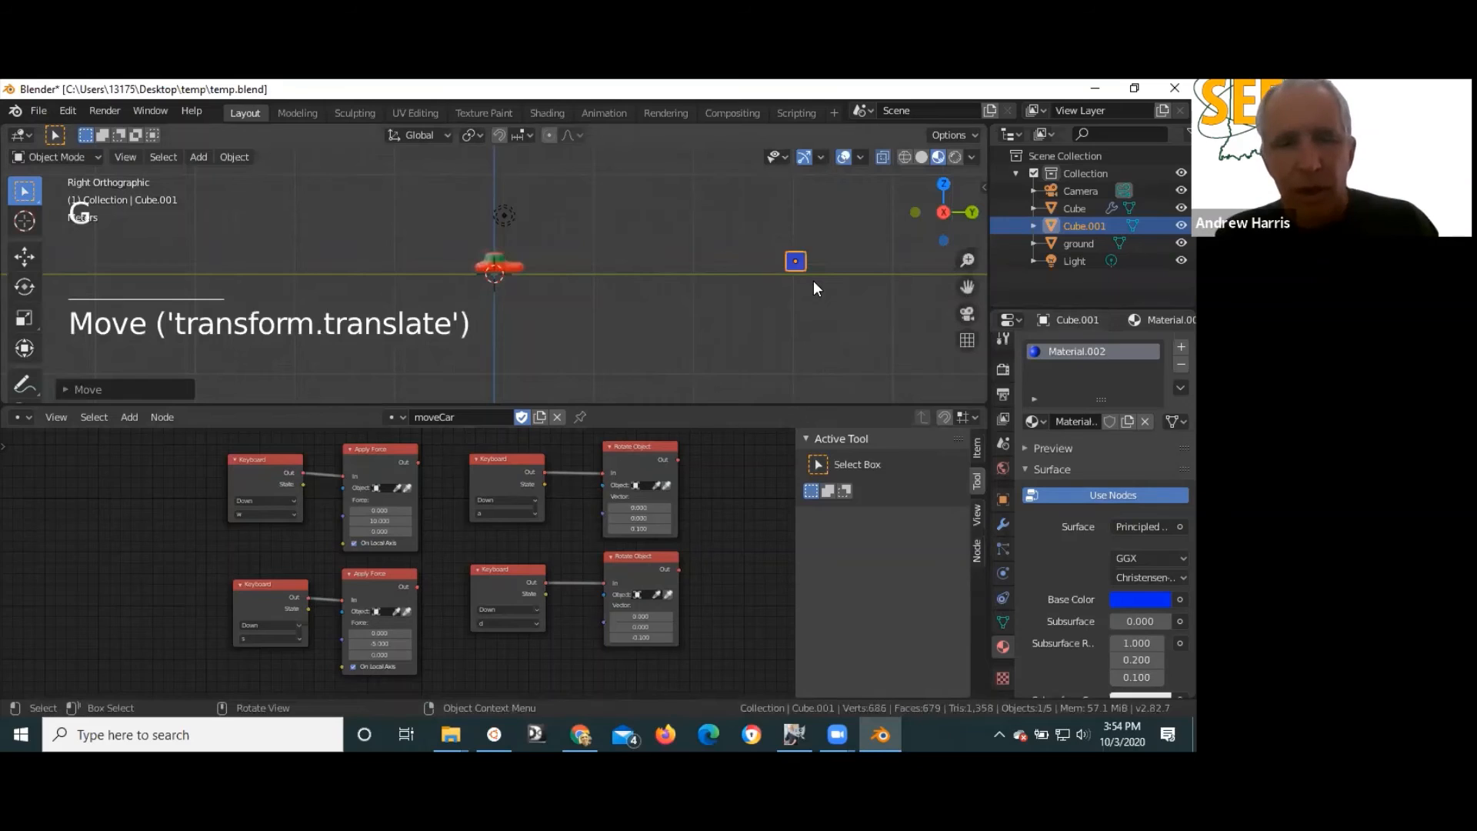
pyautogui.press('F5')
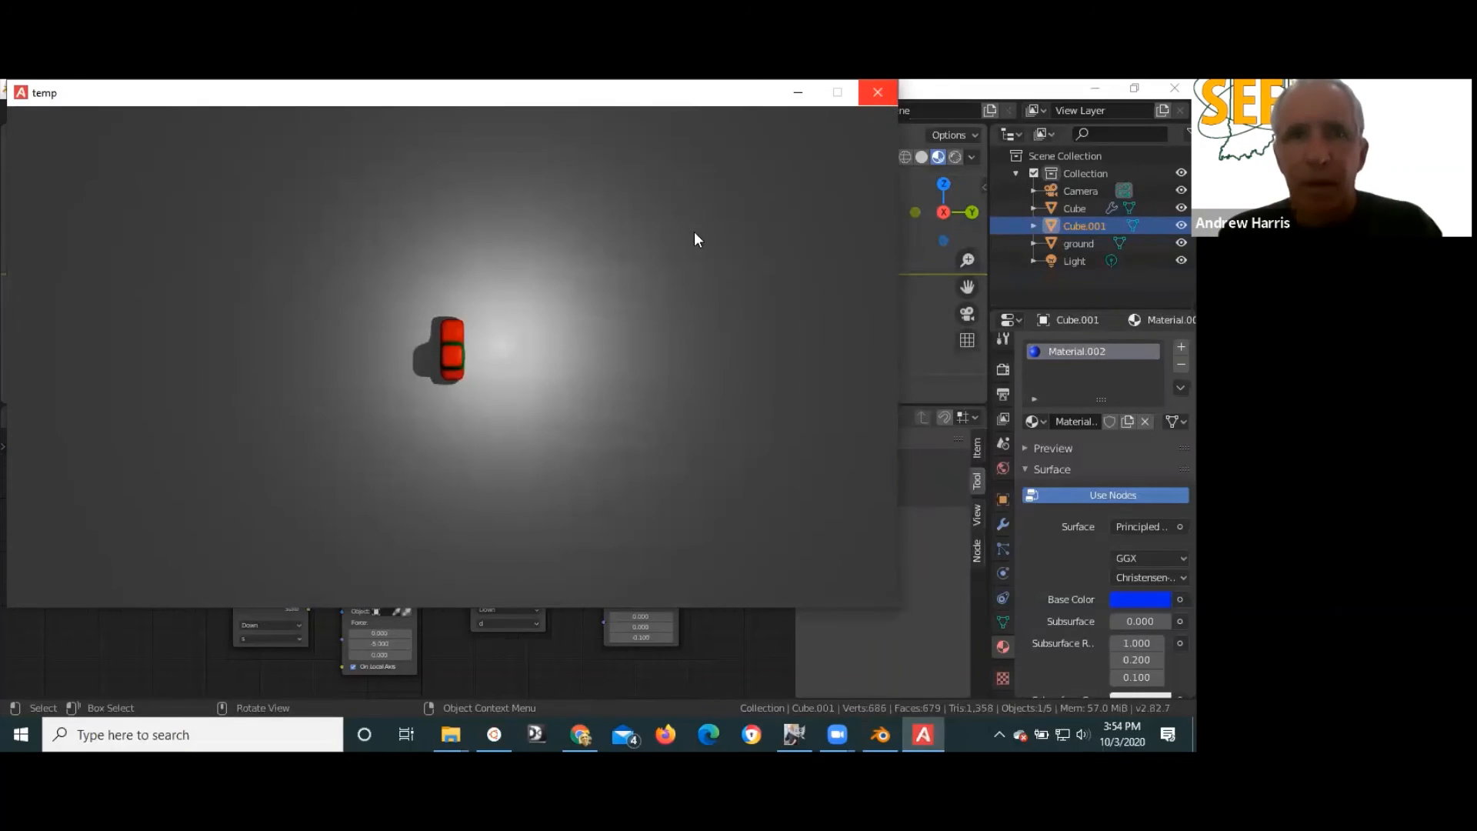
pyautogui.click(877, 92)
# - Move the blue cube about 15 m closer to the car and test-drive the car forward at it in the game window
pyautogui.press('g')
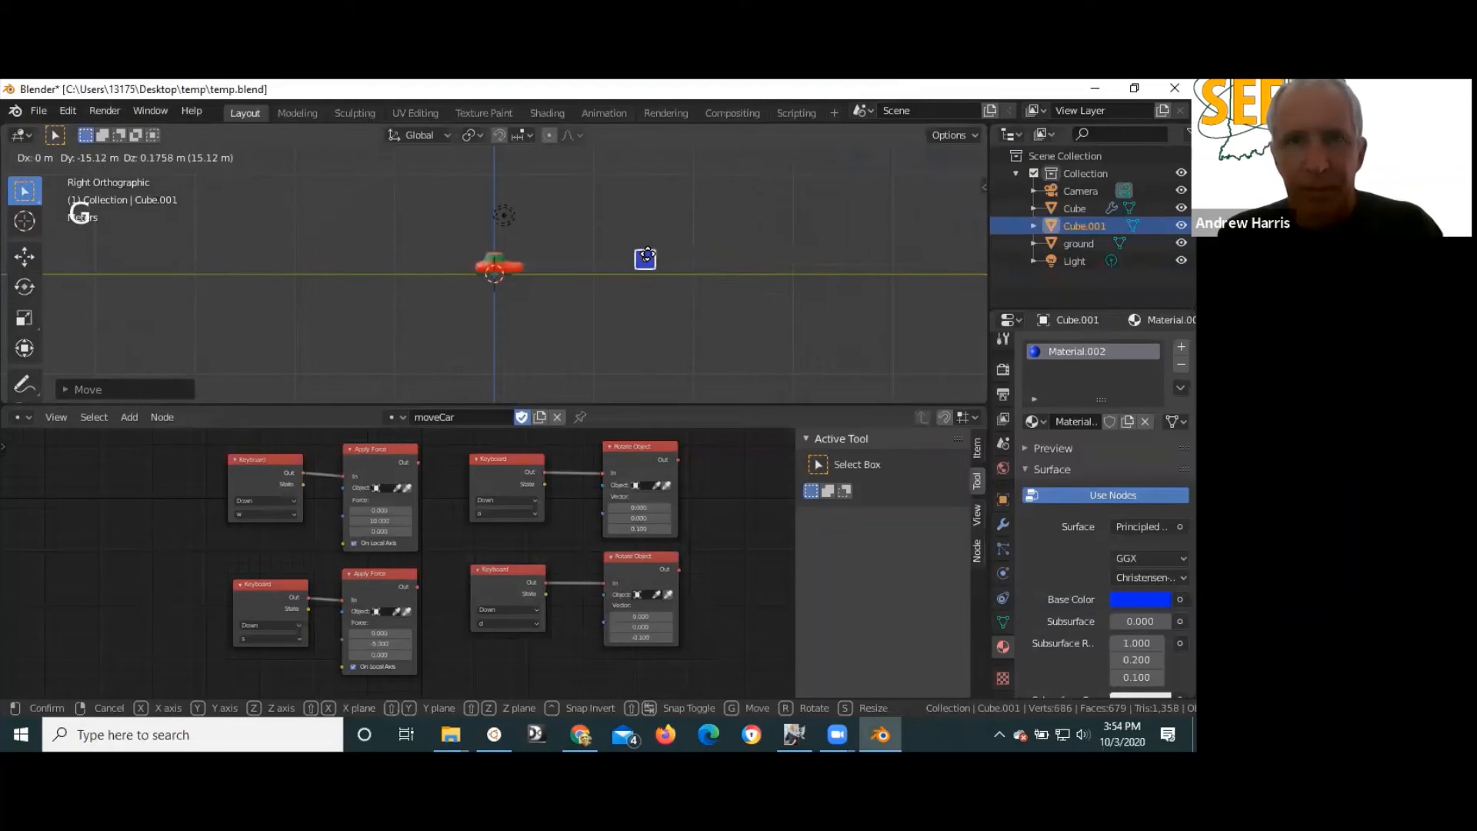
pyautogui.click(649, 254)
pyautogui.press('F5')
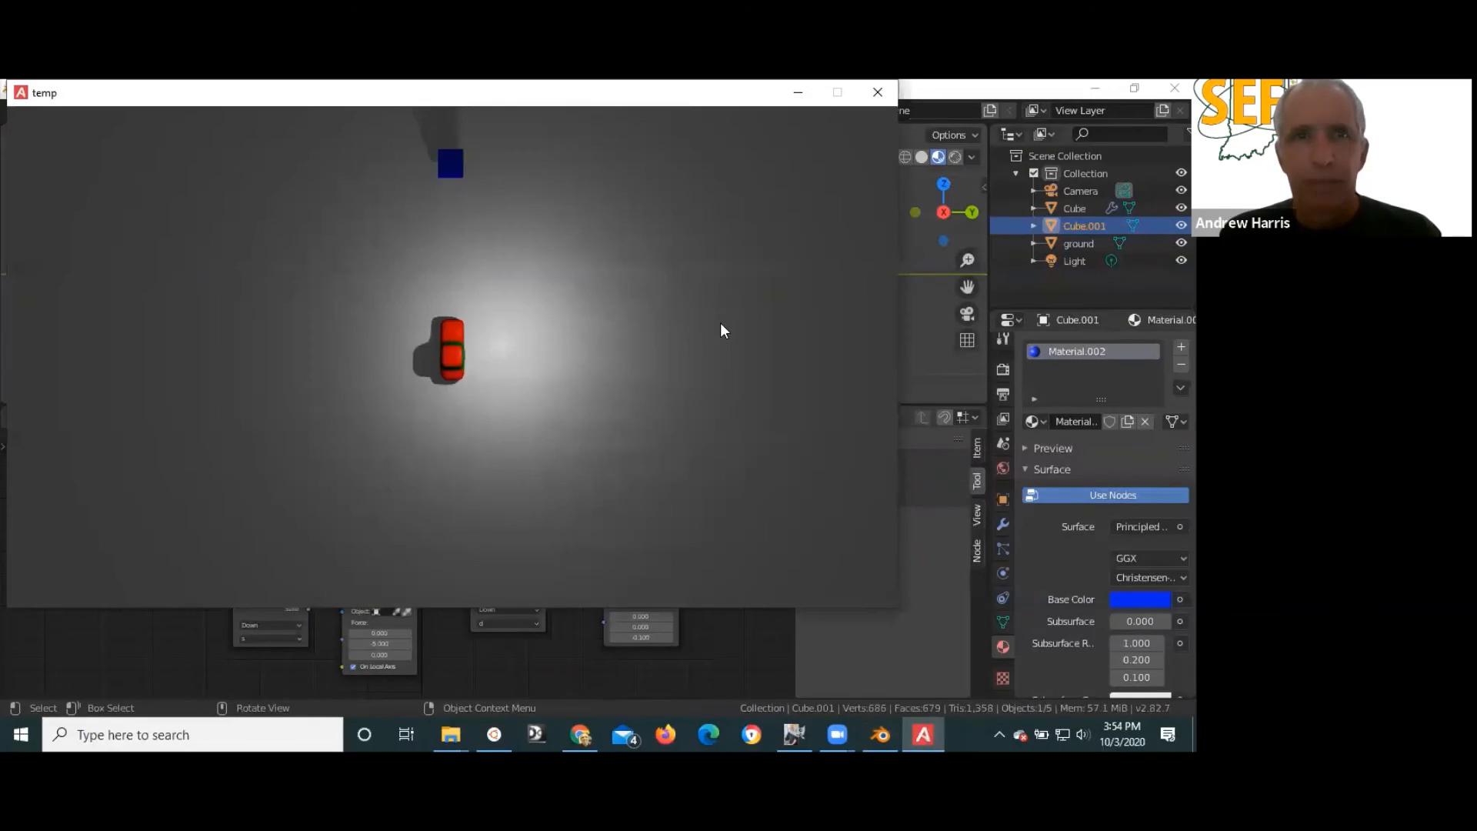
pyautogui.press('w')
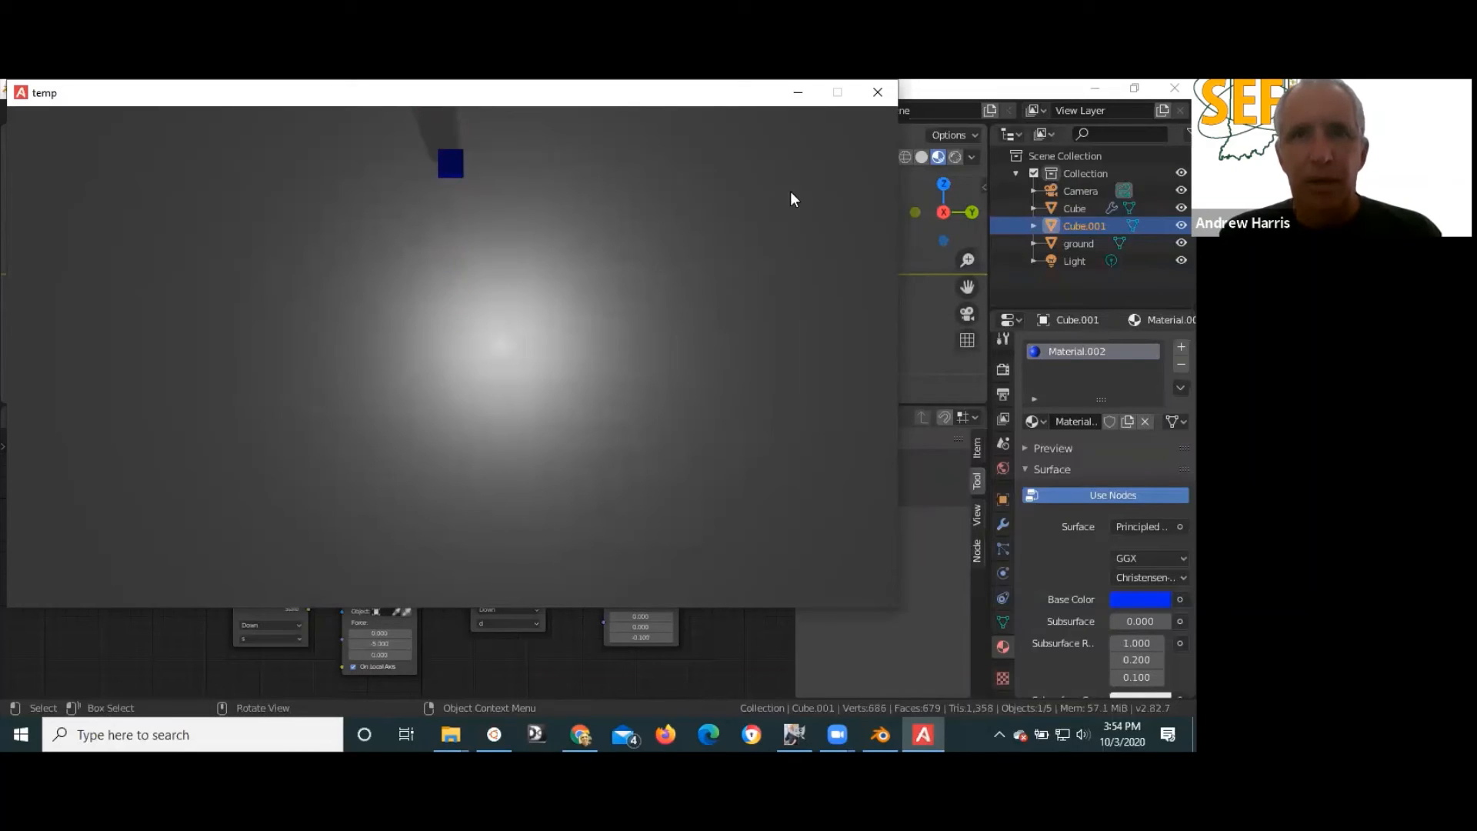
pyautogui.click(877, 92)
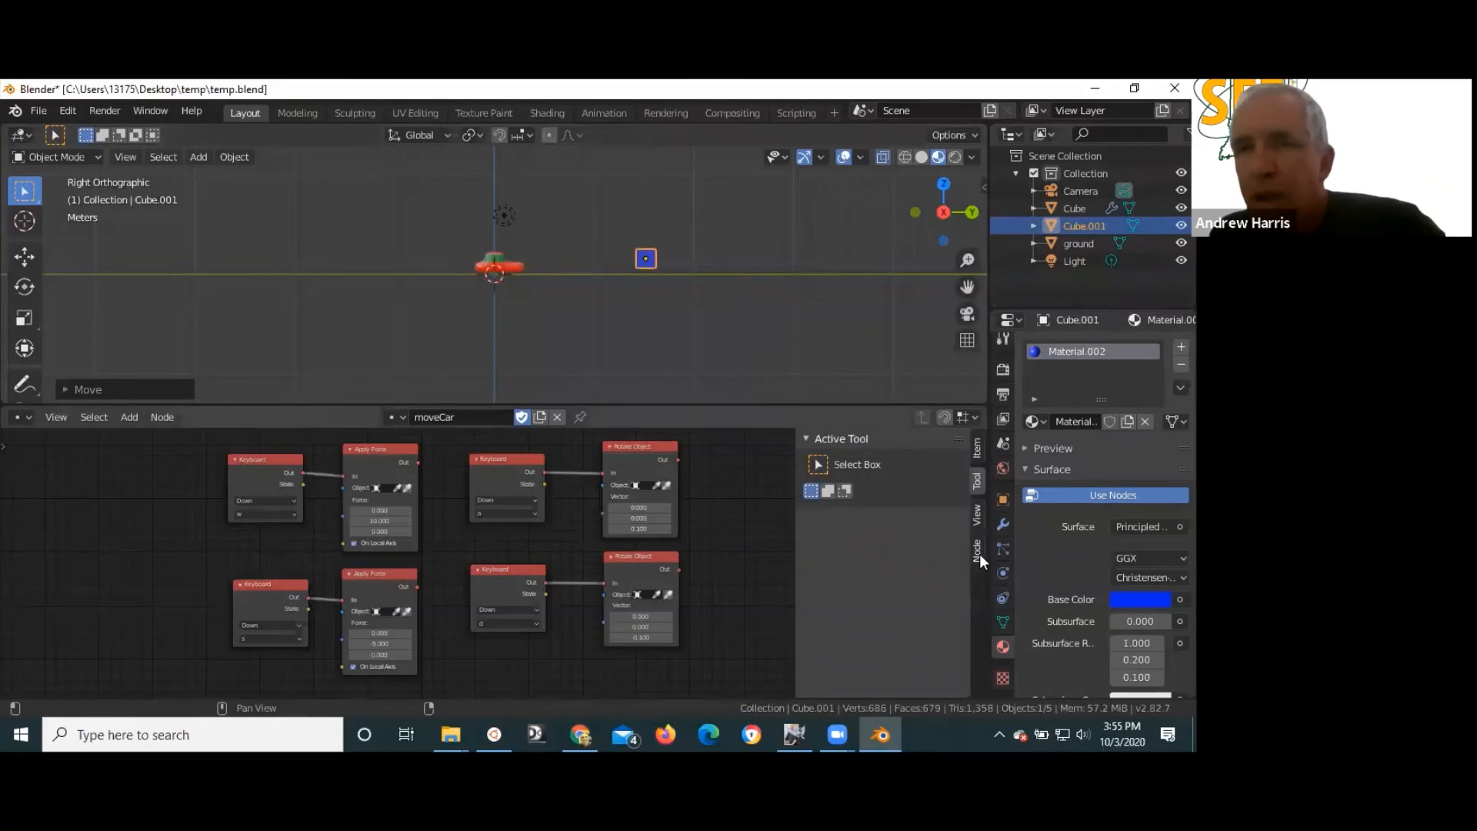
# - Add rigid body physics to the blue cube and reposition it slightly lower, closer to the ground
pyautogui.scroll(-1, 1000, 593)
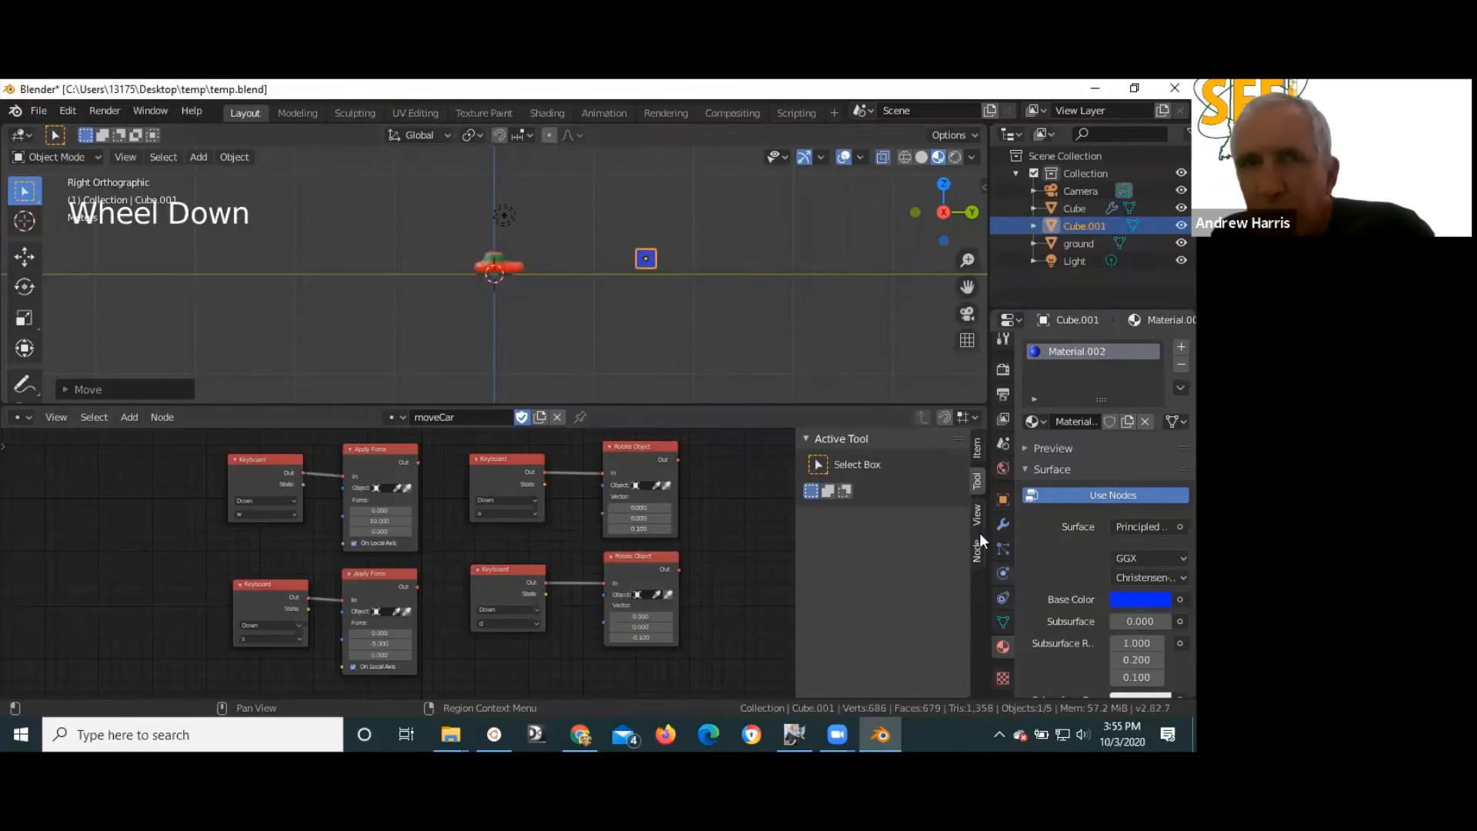
pyautogui.scroll(1, 1002, 592)
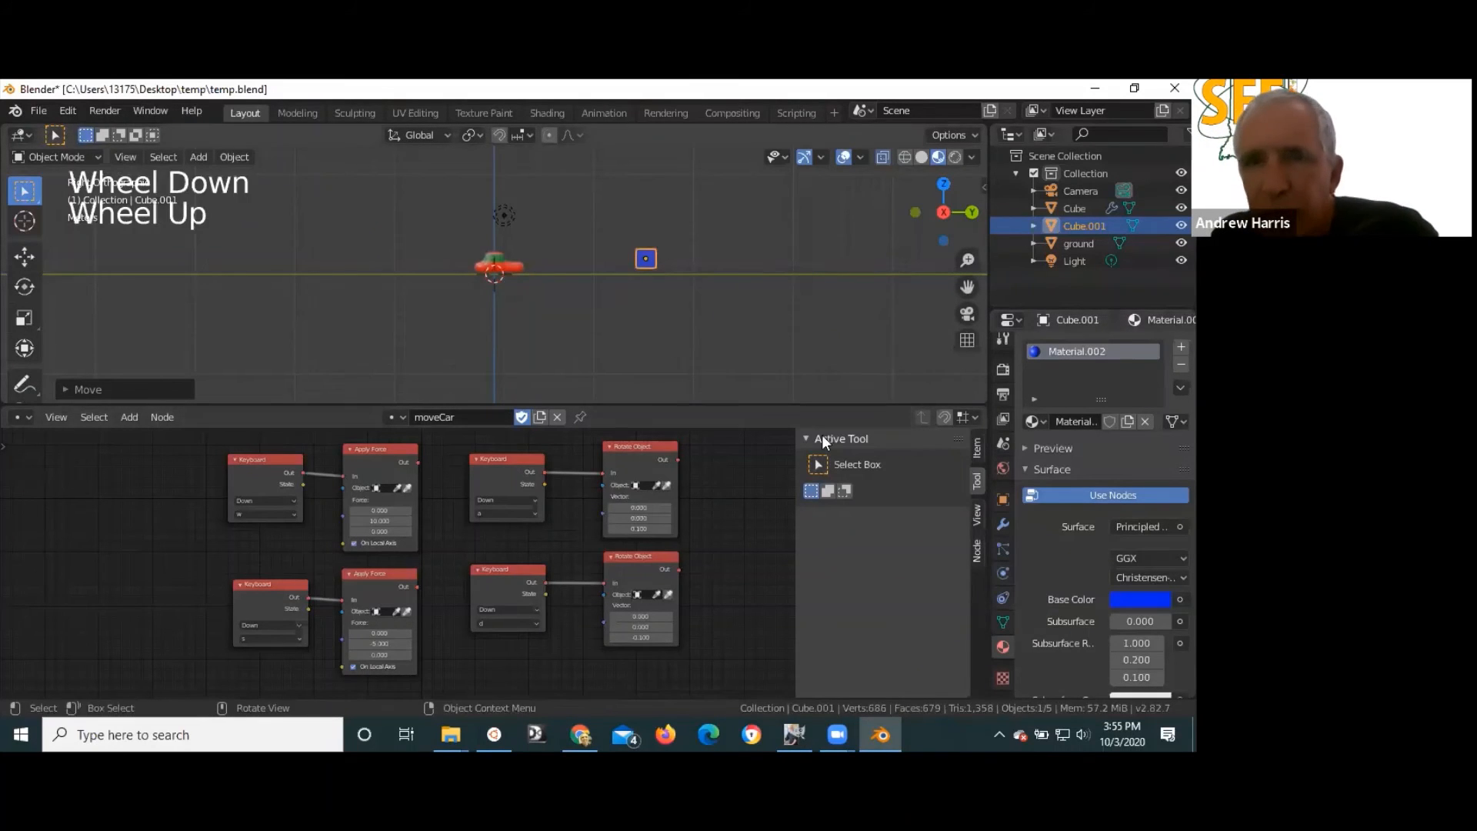
pyautogui.click(1004, 572)
pyautogui.click(1083, 482)
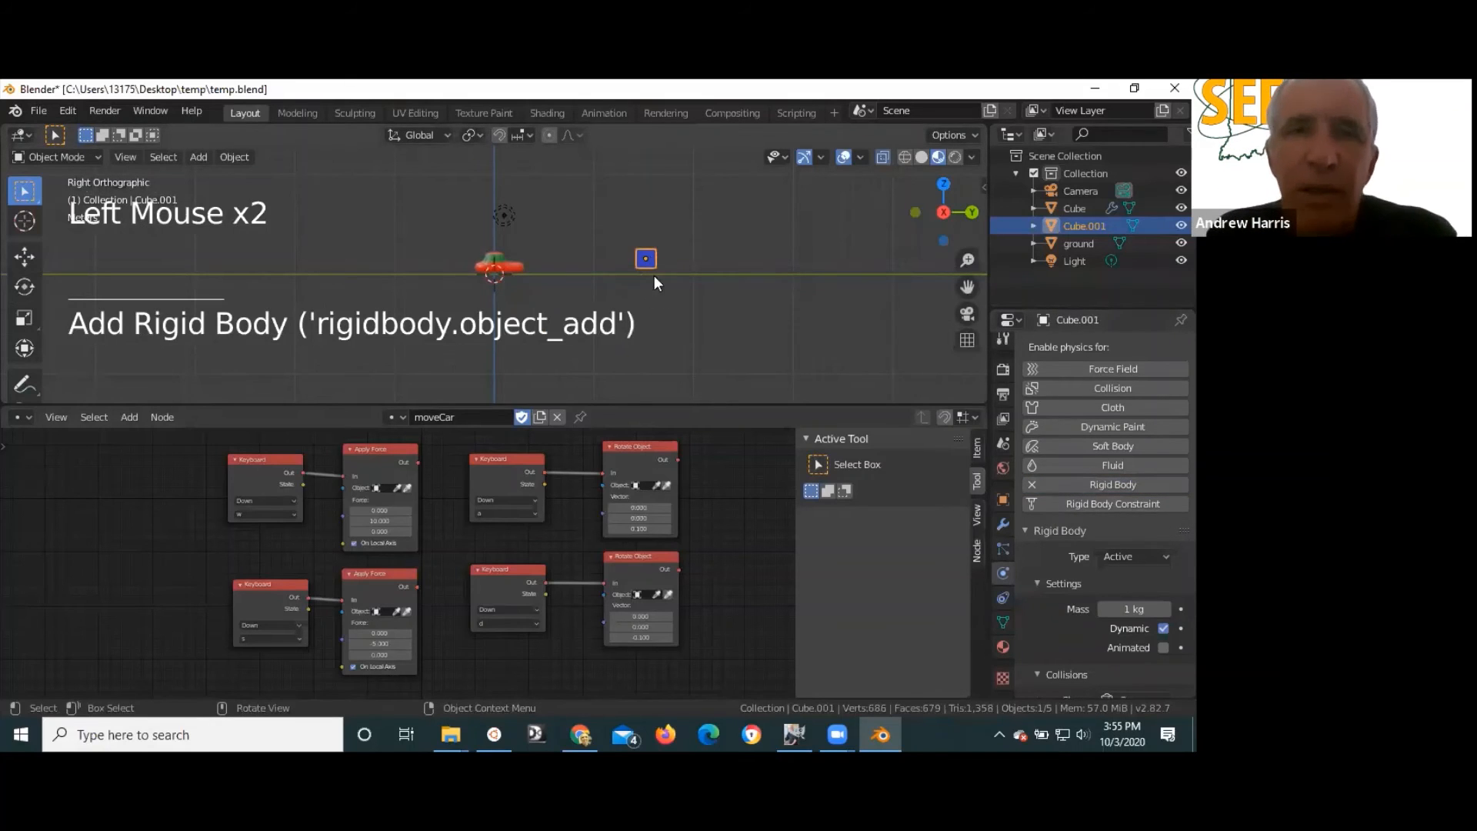
pyautogui.press('g')
pyautogui.click(635, 341)
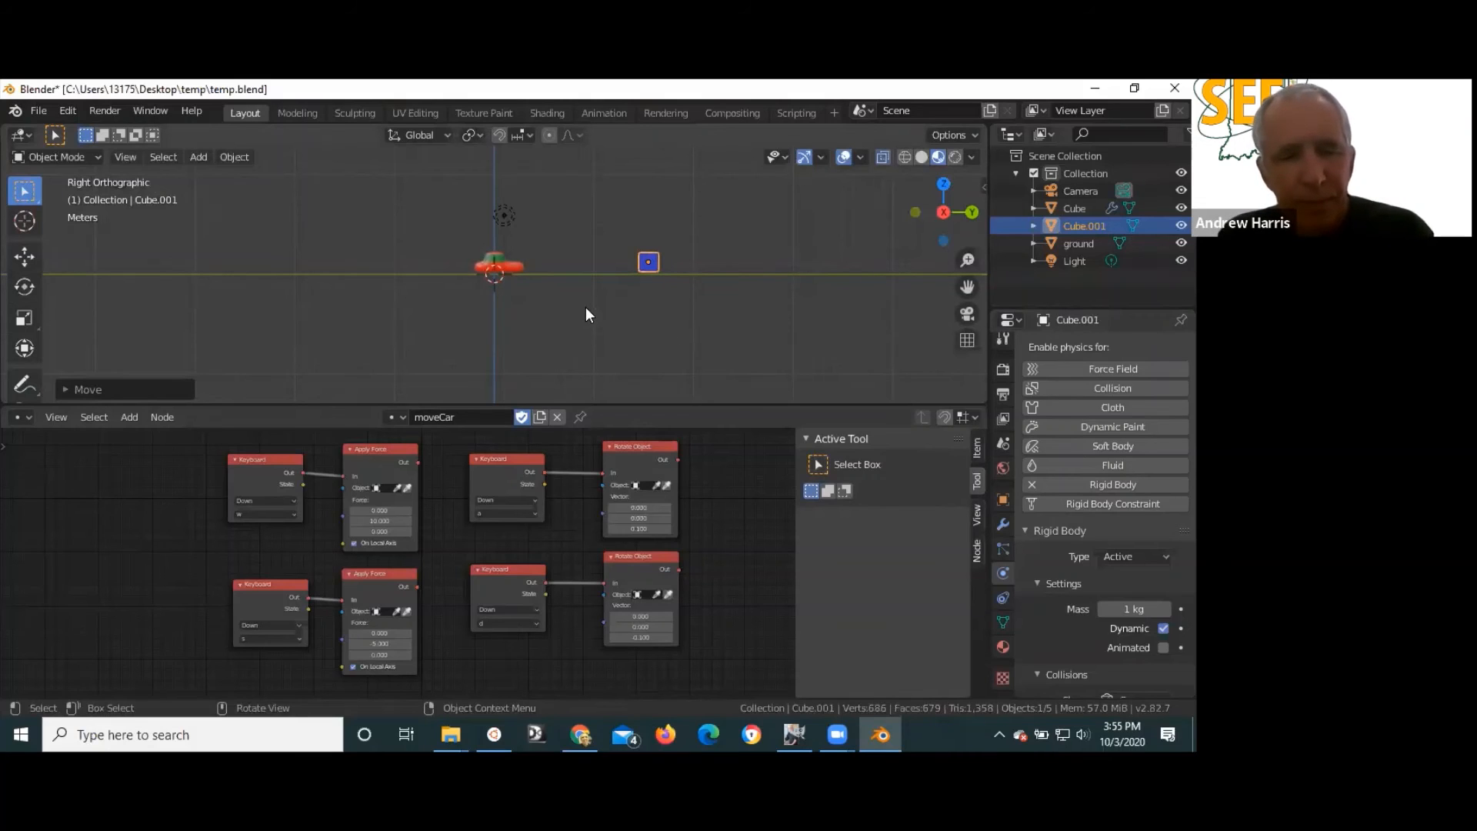
# - Play the scene and drive the car into the blue cube, testing forward, reverse and steering both ways
pyautogui.press('F5')
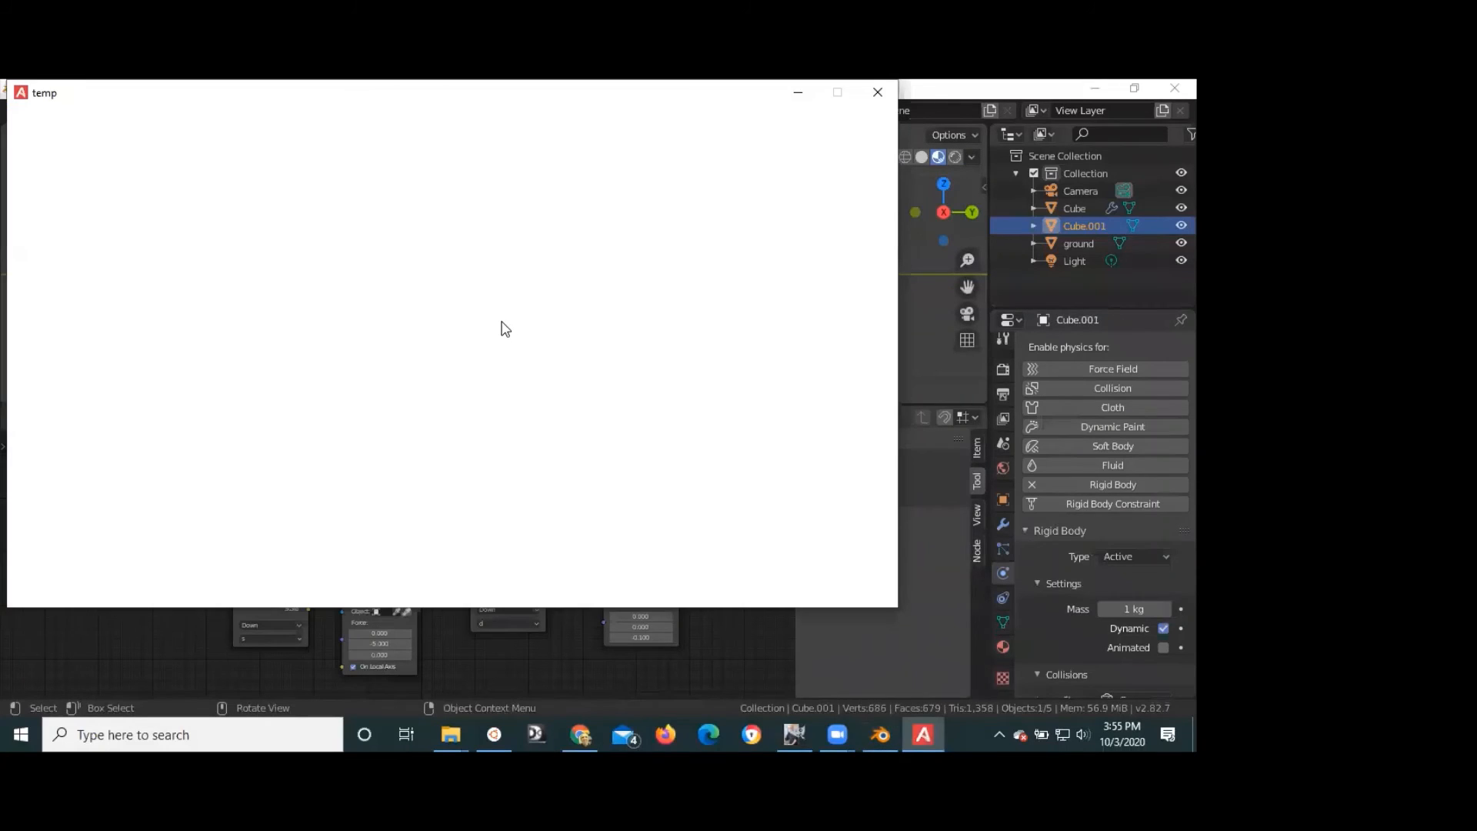
pyautogui.press('w')
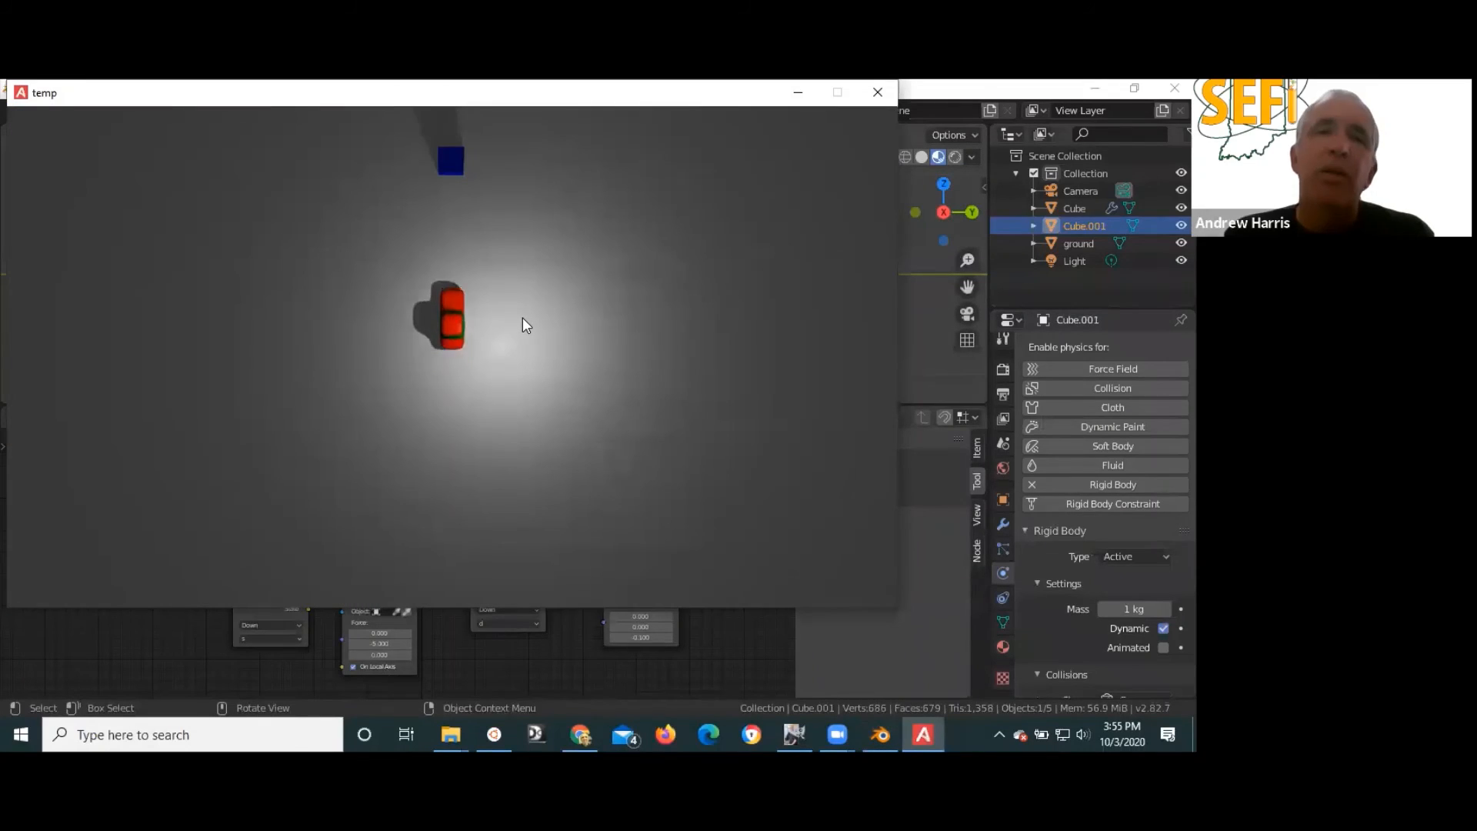
pyautogui.press('a')
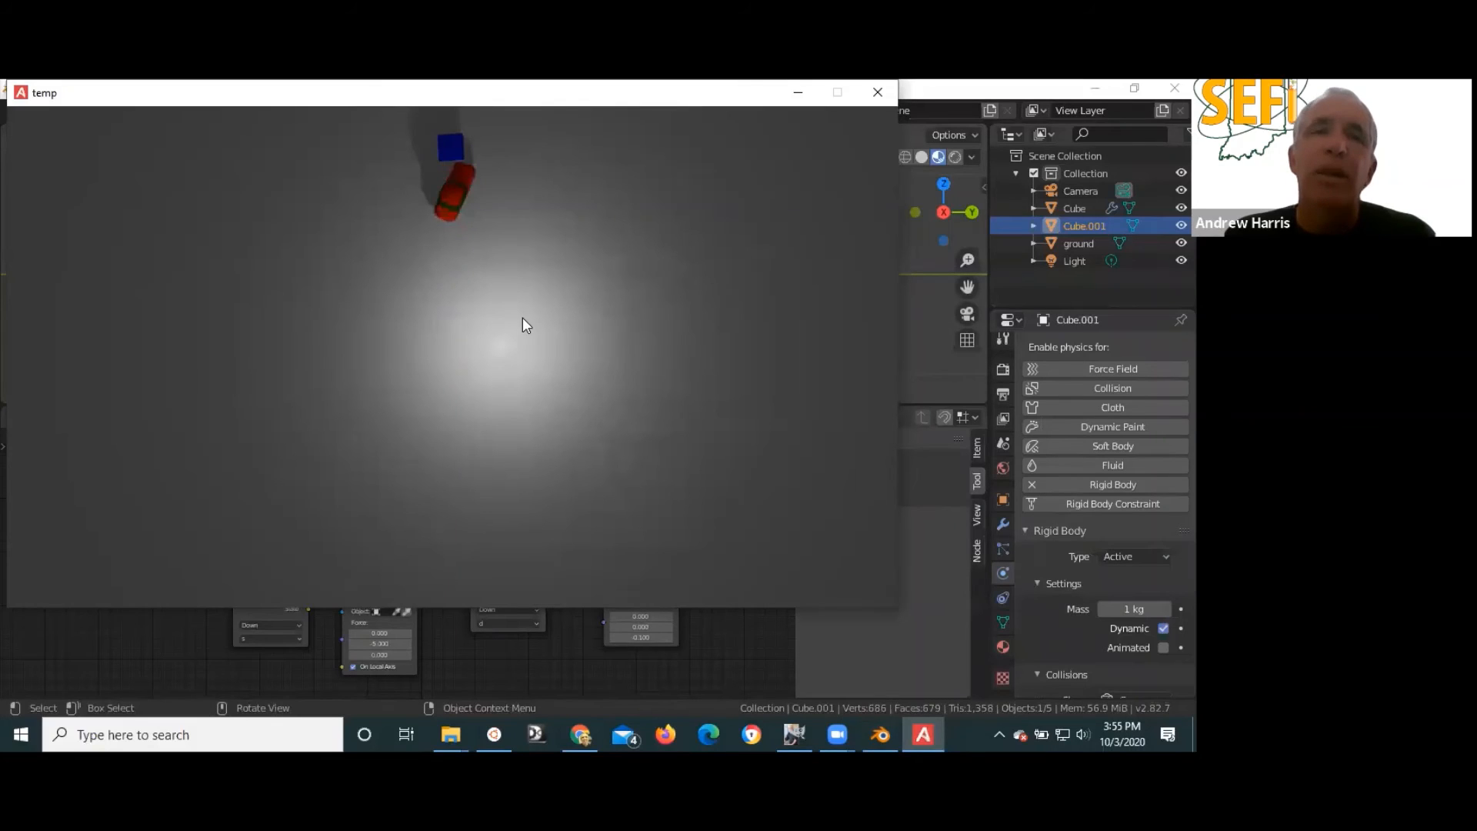
pyautogui.press('s')
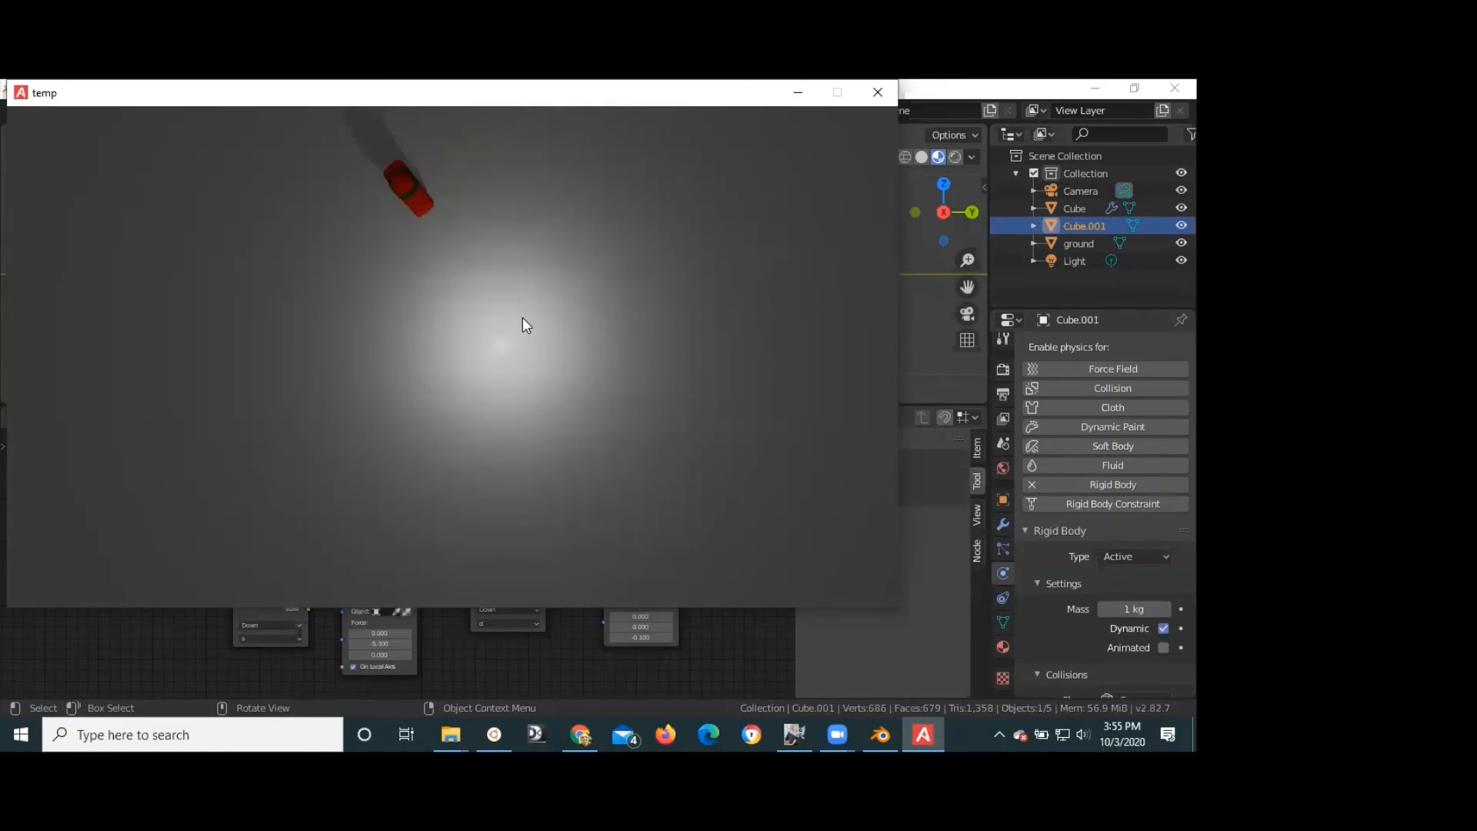
pyautogui.press('a')
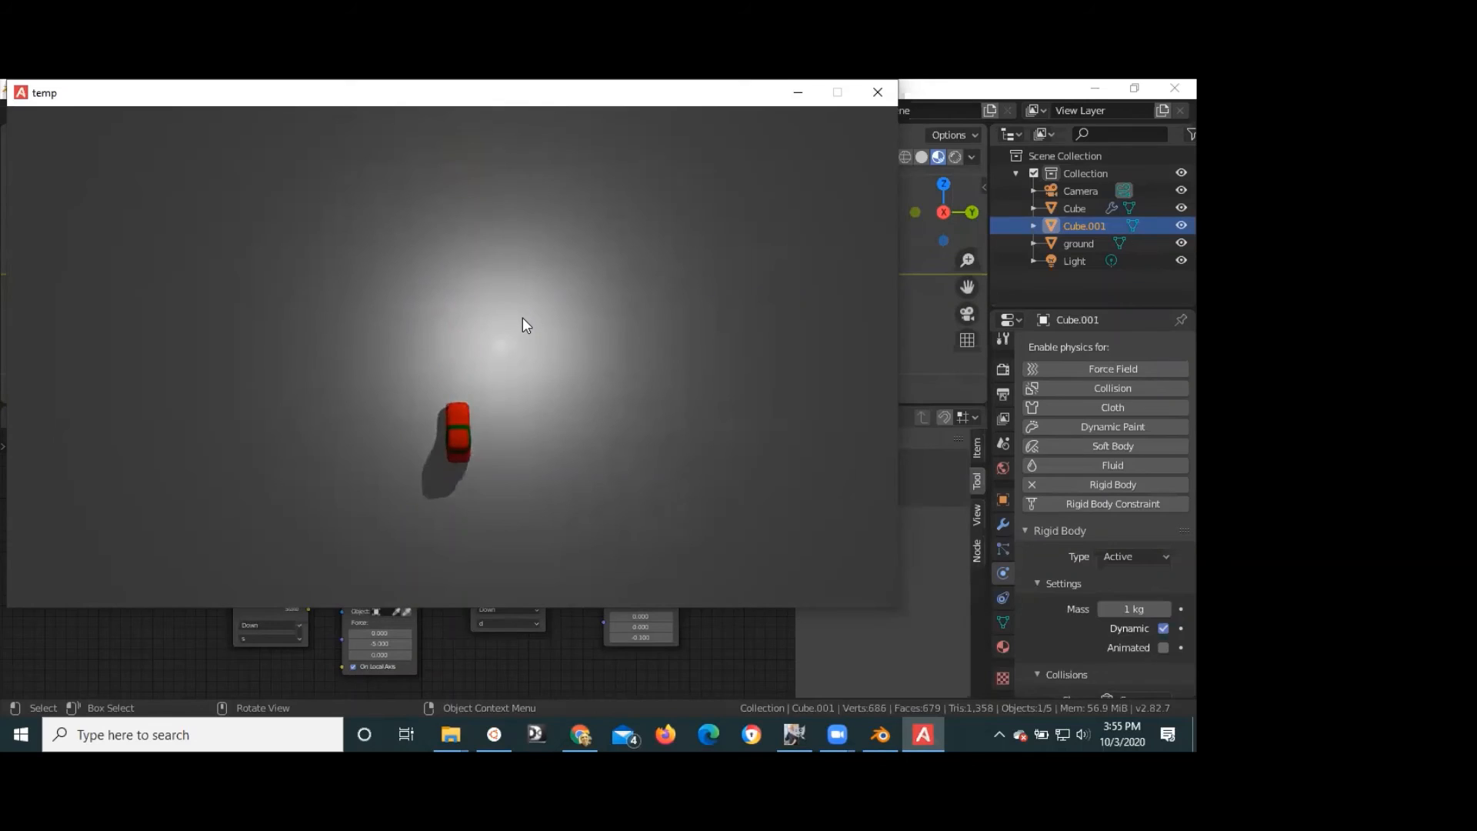
pyautogui.press('w')
pyautogui.press('a')
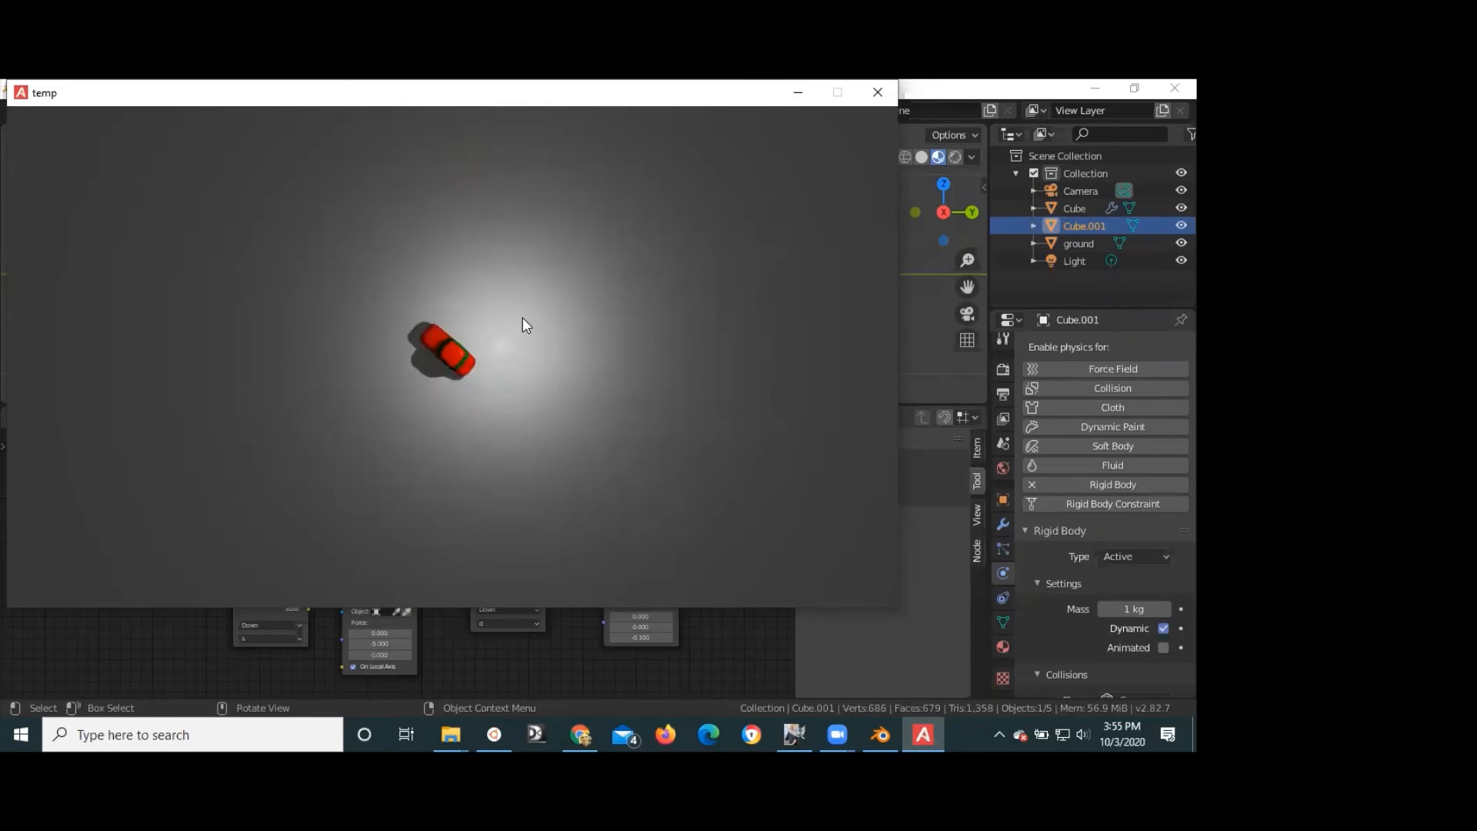
pyautogui.press('d')
pyautogui.press('d')
pyautogui.press('s')
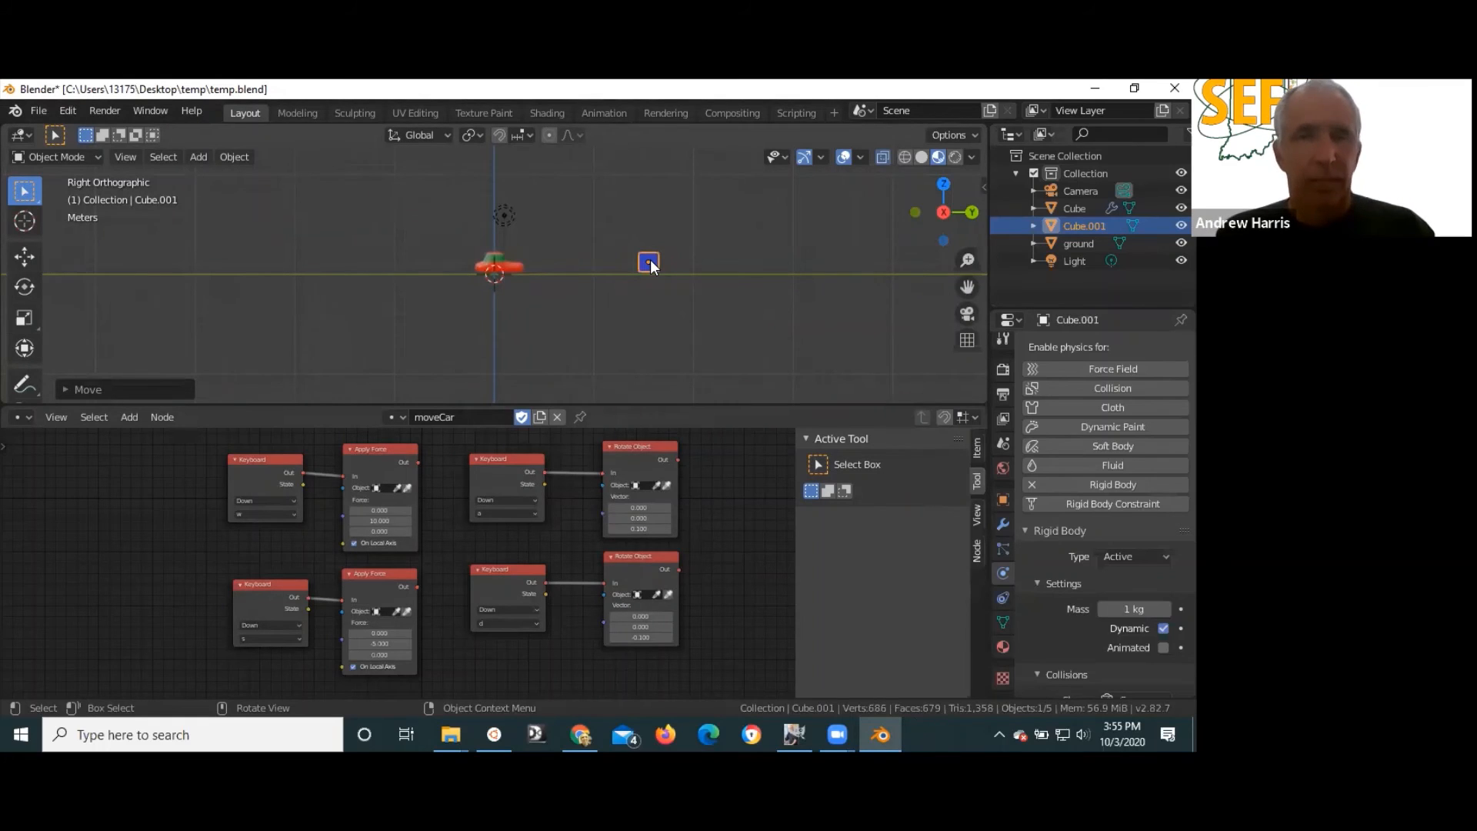
# - Try duplicating the blue cube 1 m along the X axis, inspect the copy in perspective, and undo the duplication
pyautogui.press('shift')
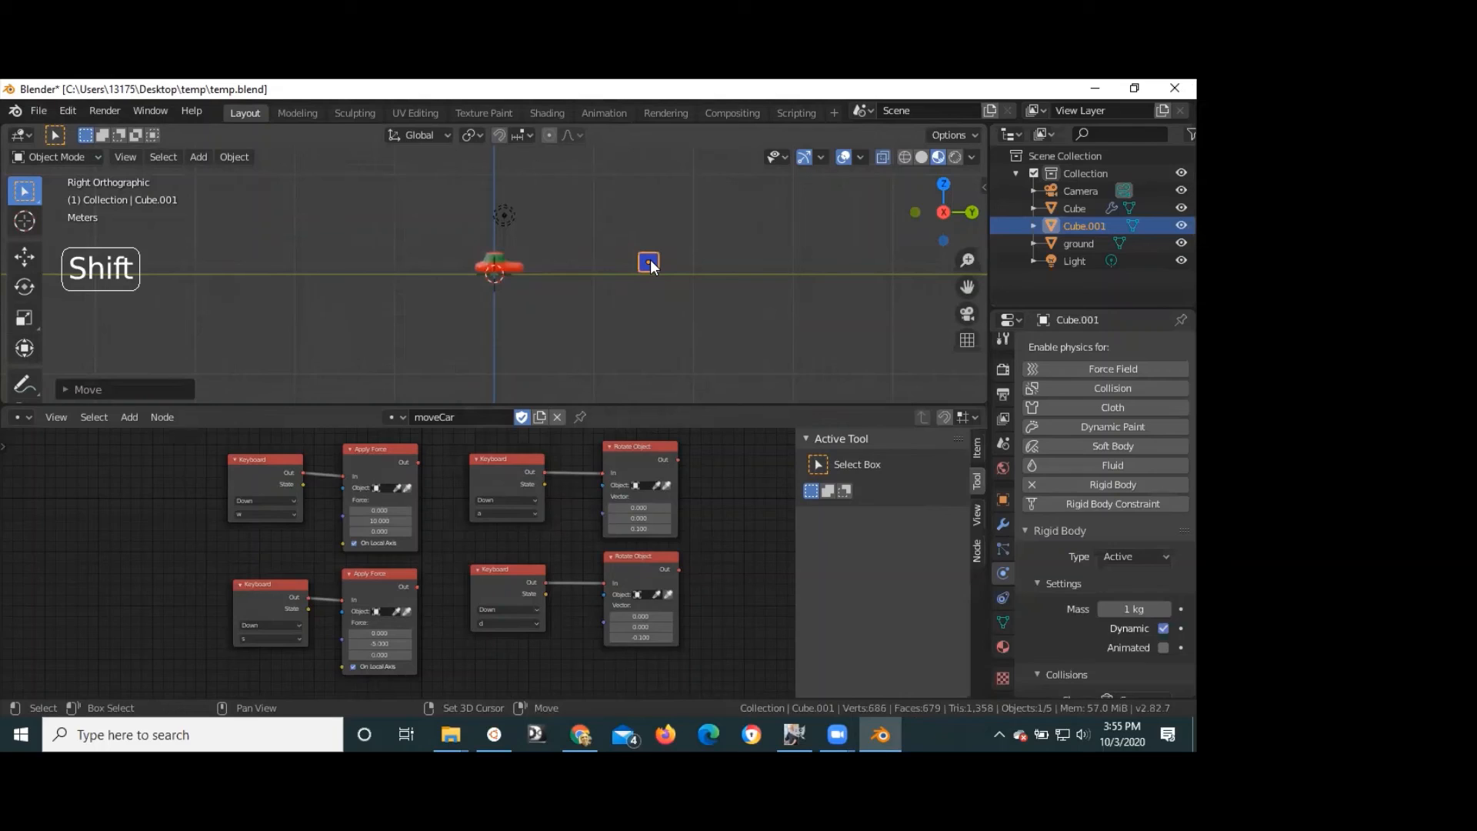
pyautogui.hotkey('shift', 'd')
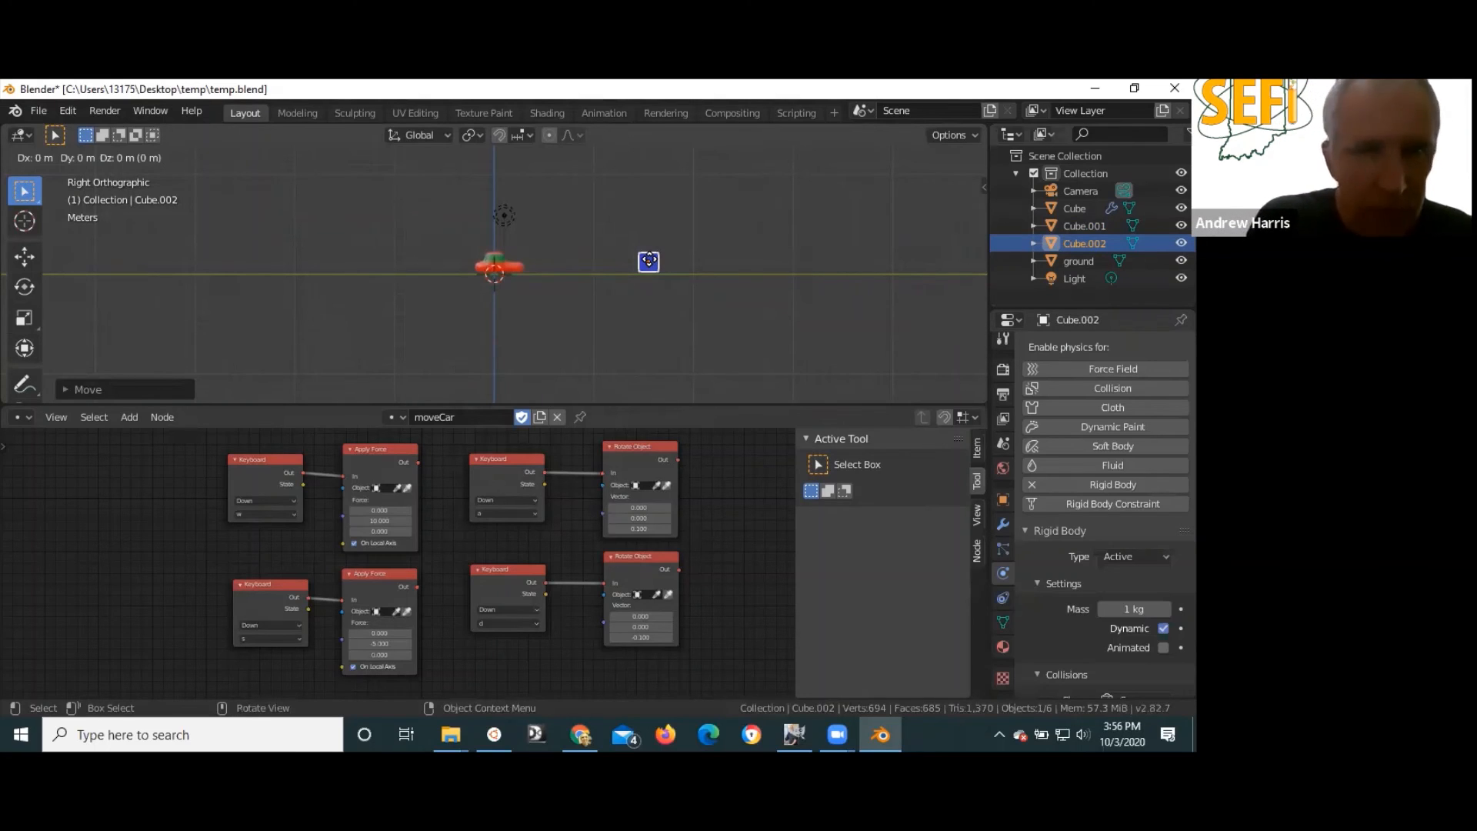
pyautogui.press('x')
pyautogui.press('1')
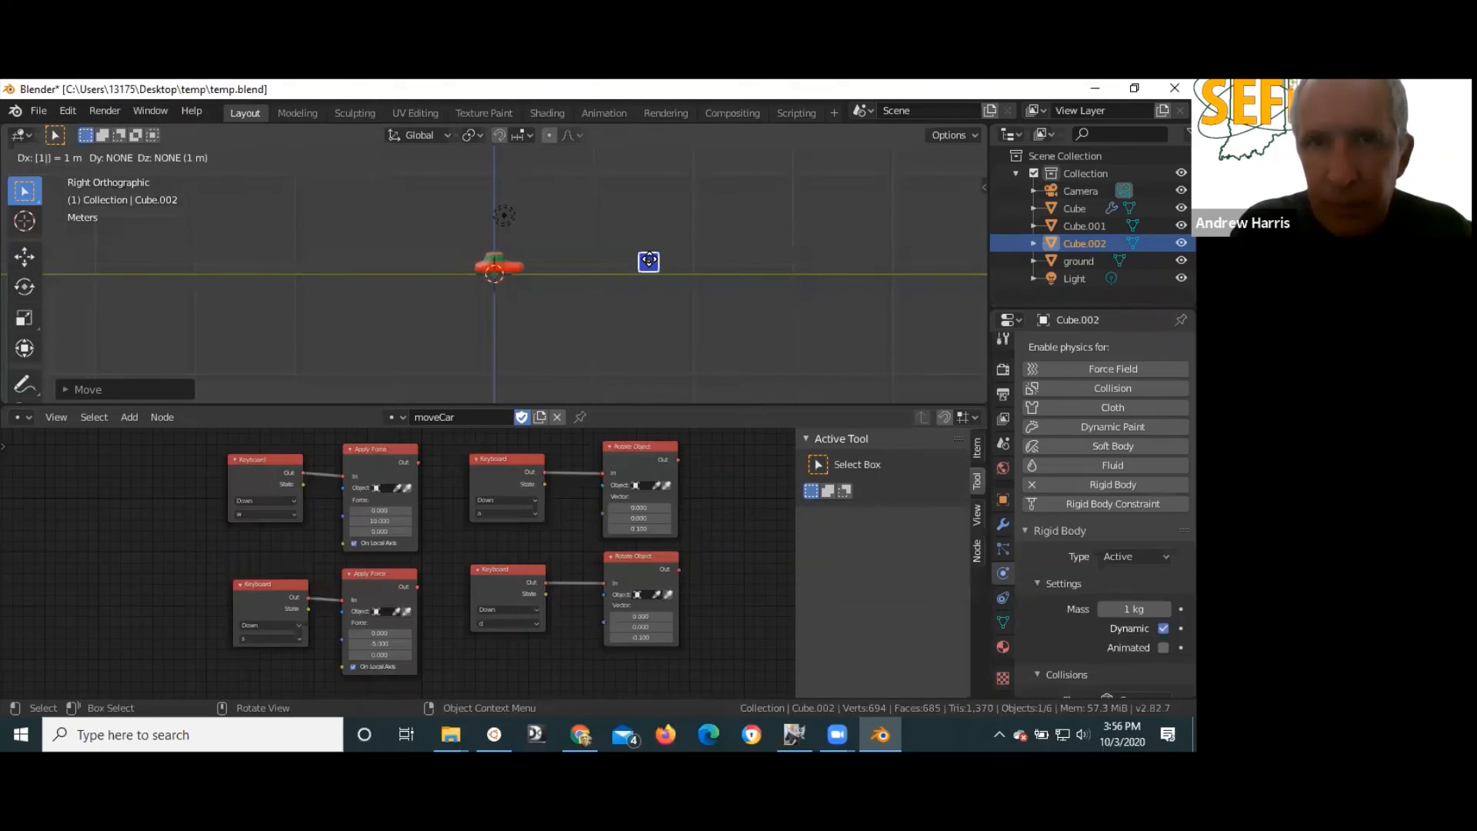
pyautogui.press('Return')
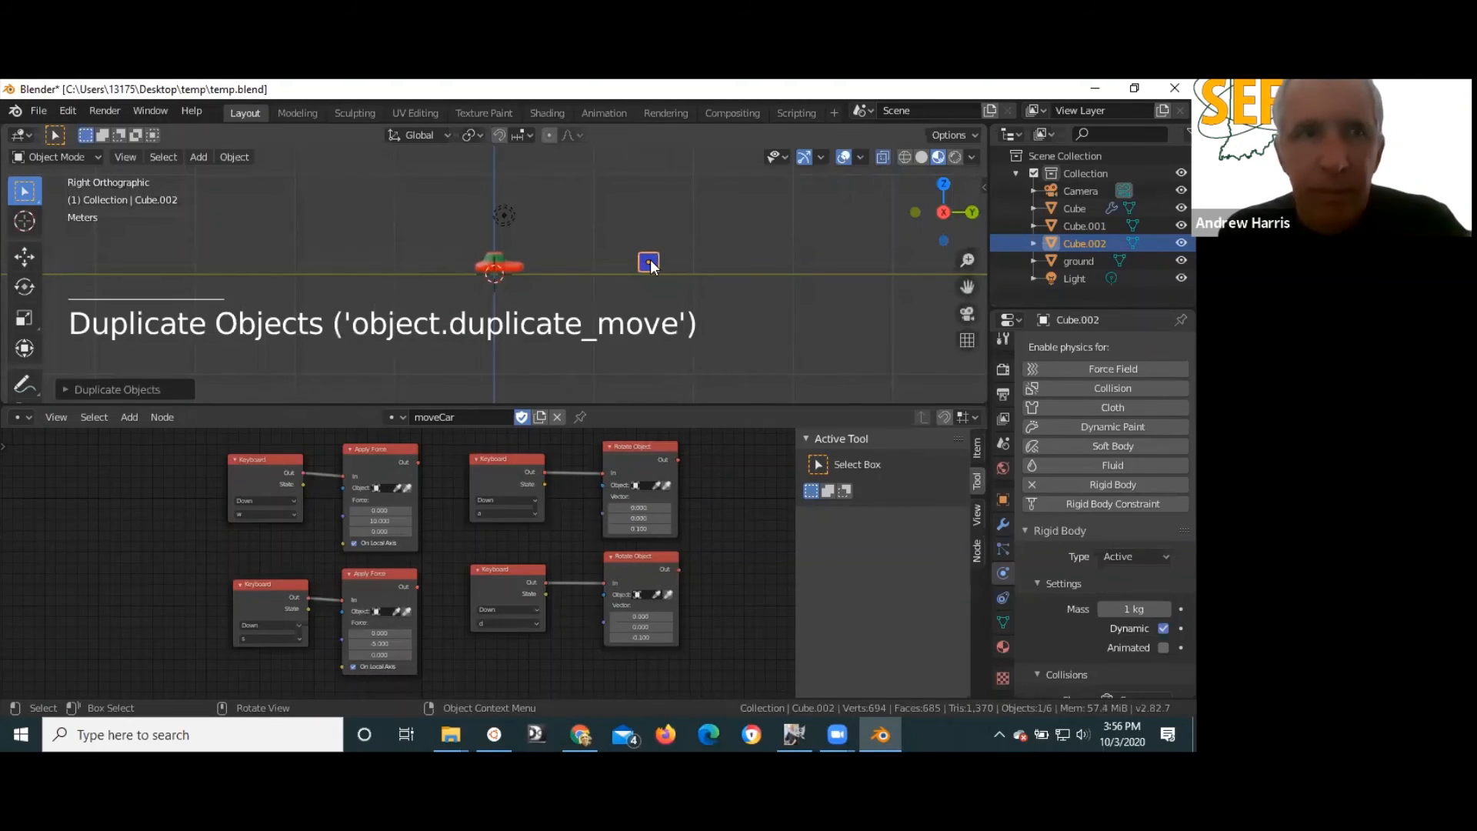
pyautogui.moveTo(611, 266); pyautogui.dragTo(852, 289, button='middle')
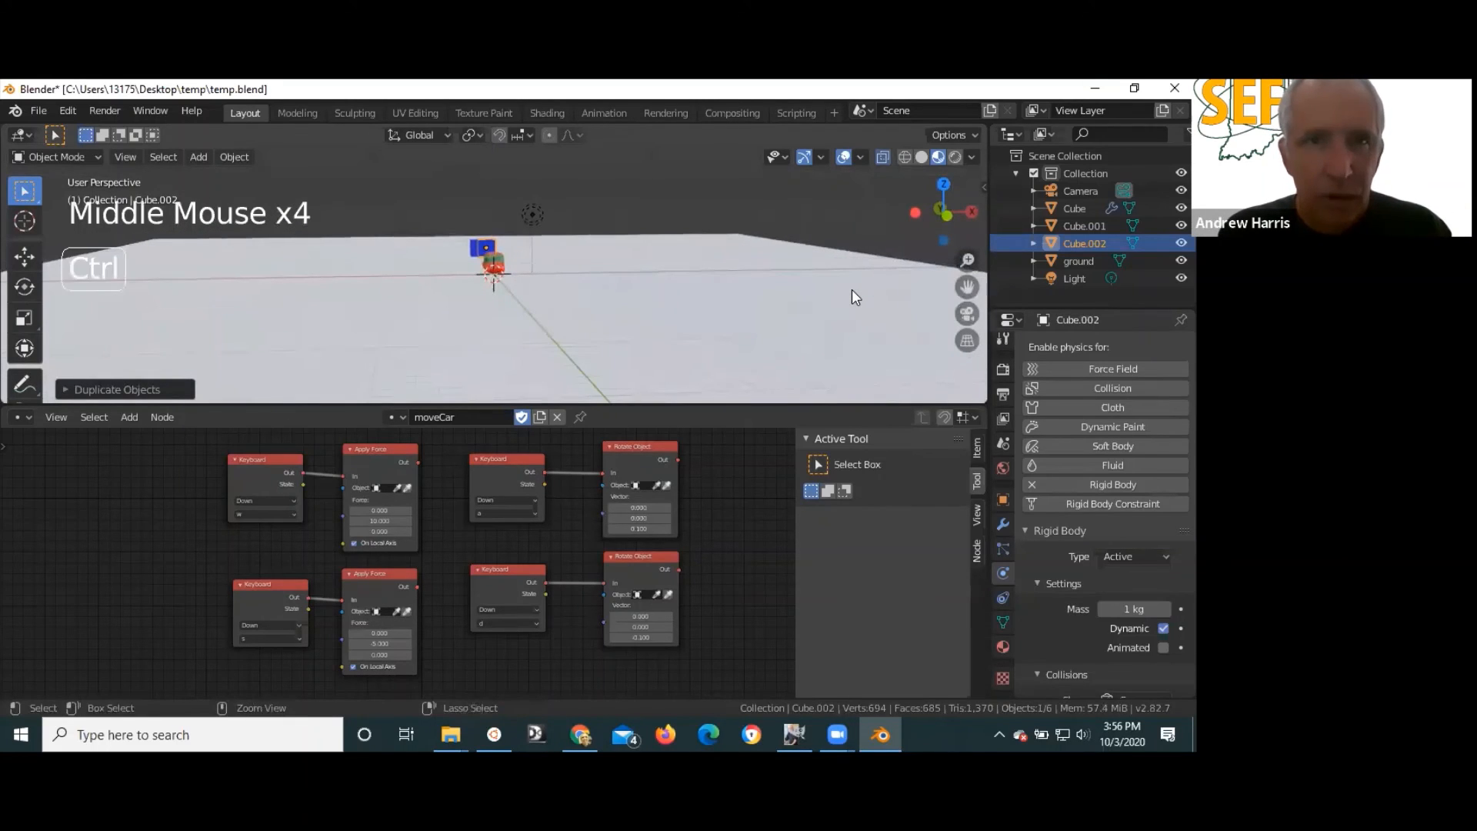
pyautogui.hotkey('ctrl', 'z')
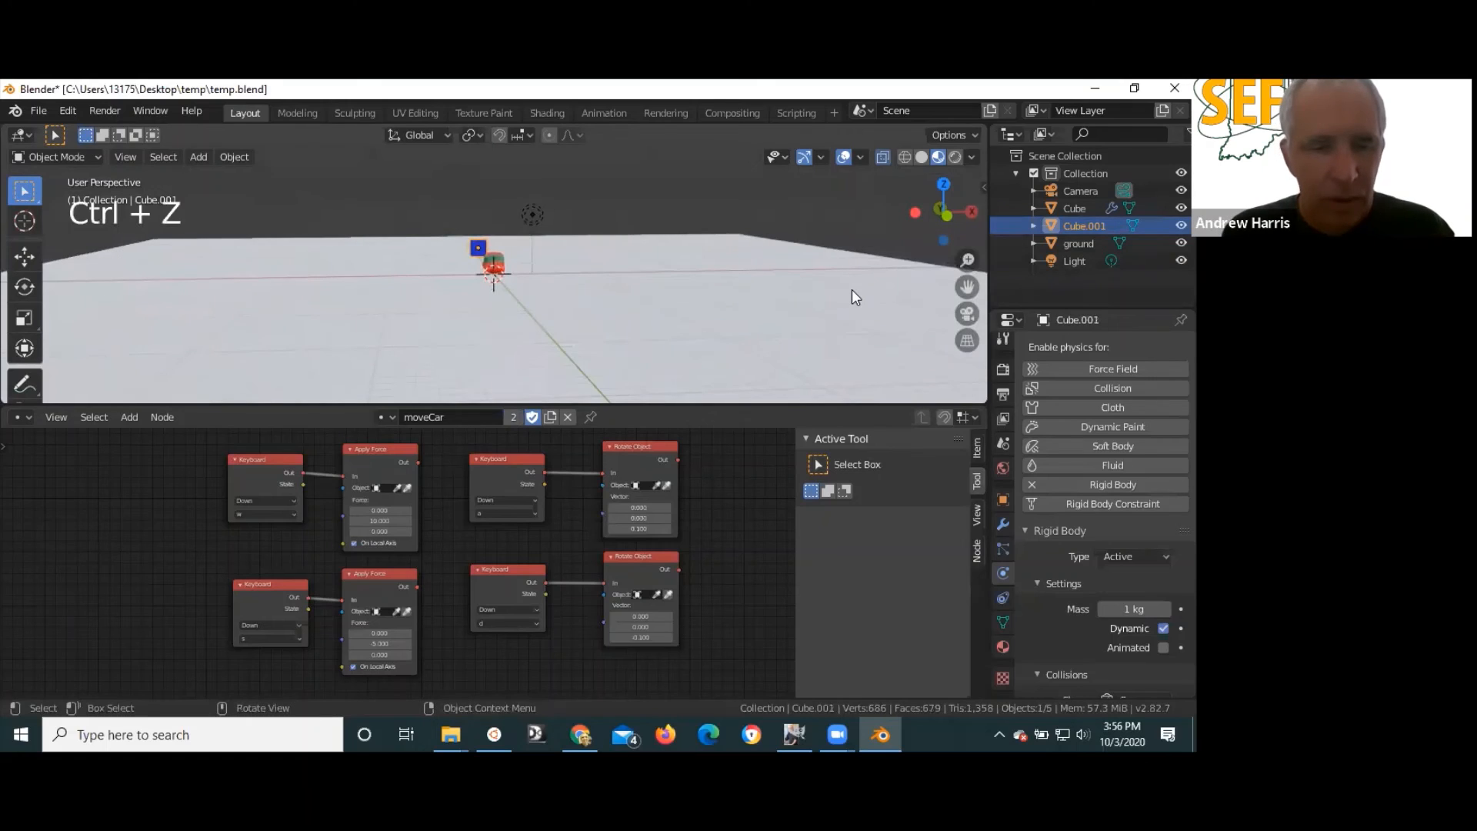
# - Duplicate the blue cube 1 m along the Y axis and inspect the spacing of the two cubes
pyautogui.hotkey('shift', 'd')
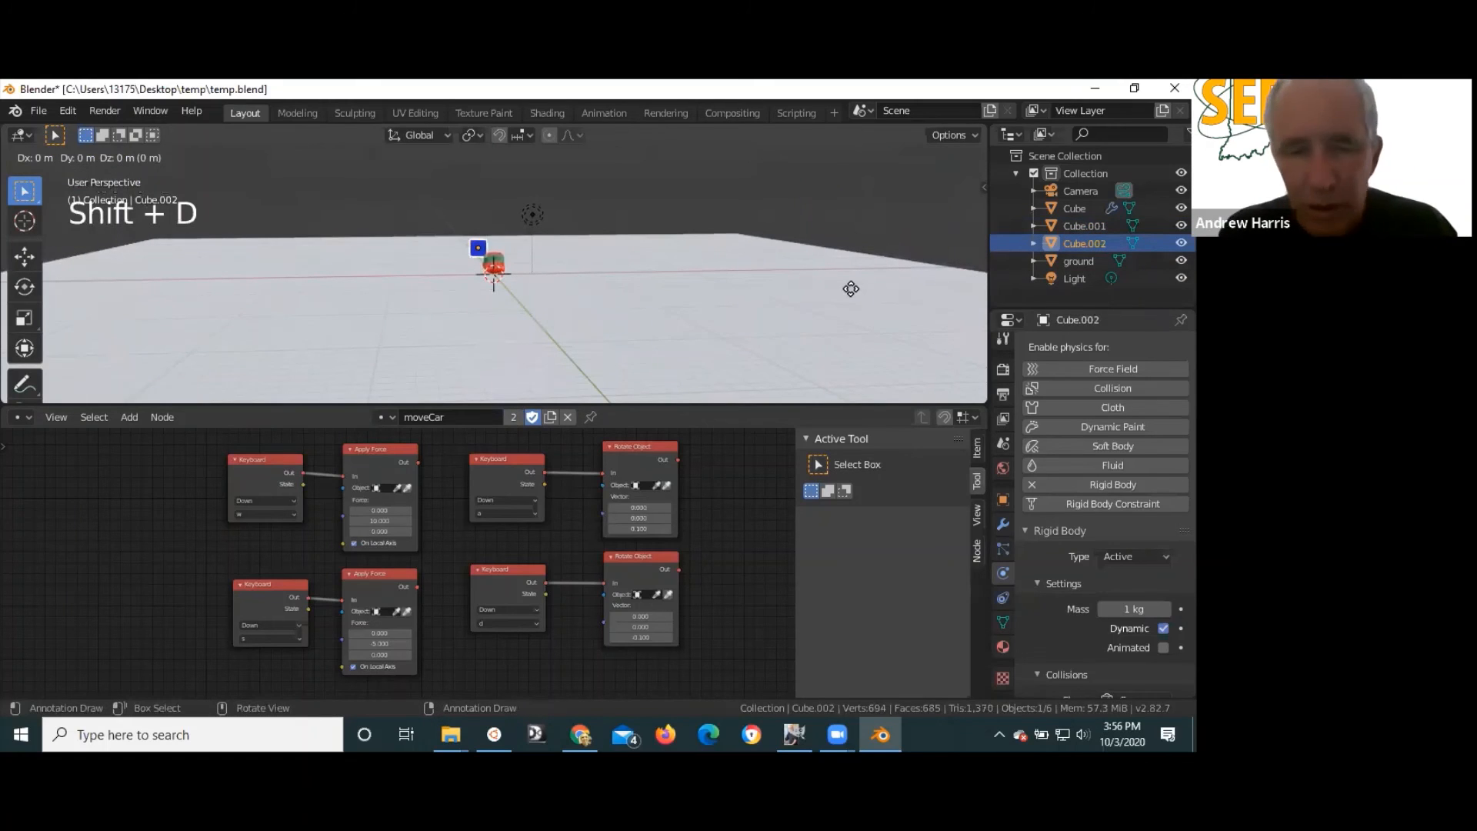
pyautogui.write('y1')
pyautogui.press('Return')
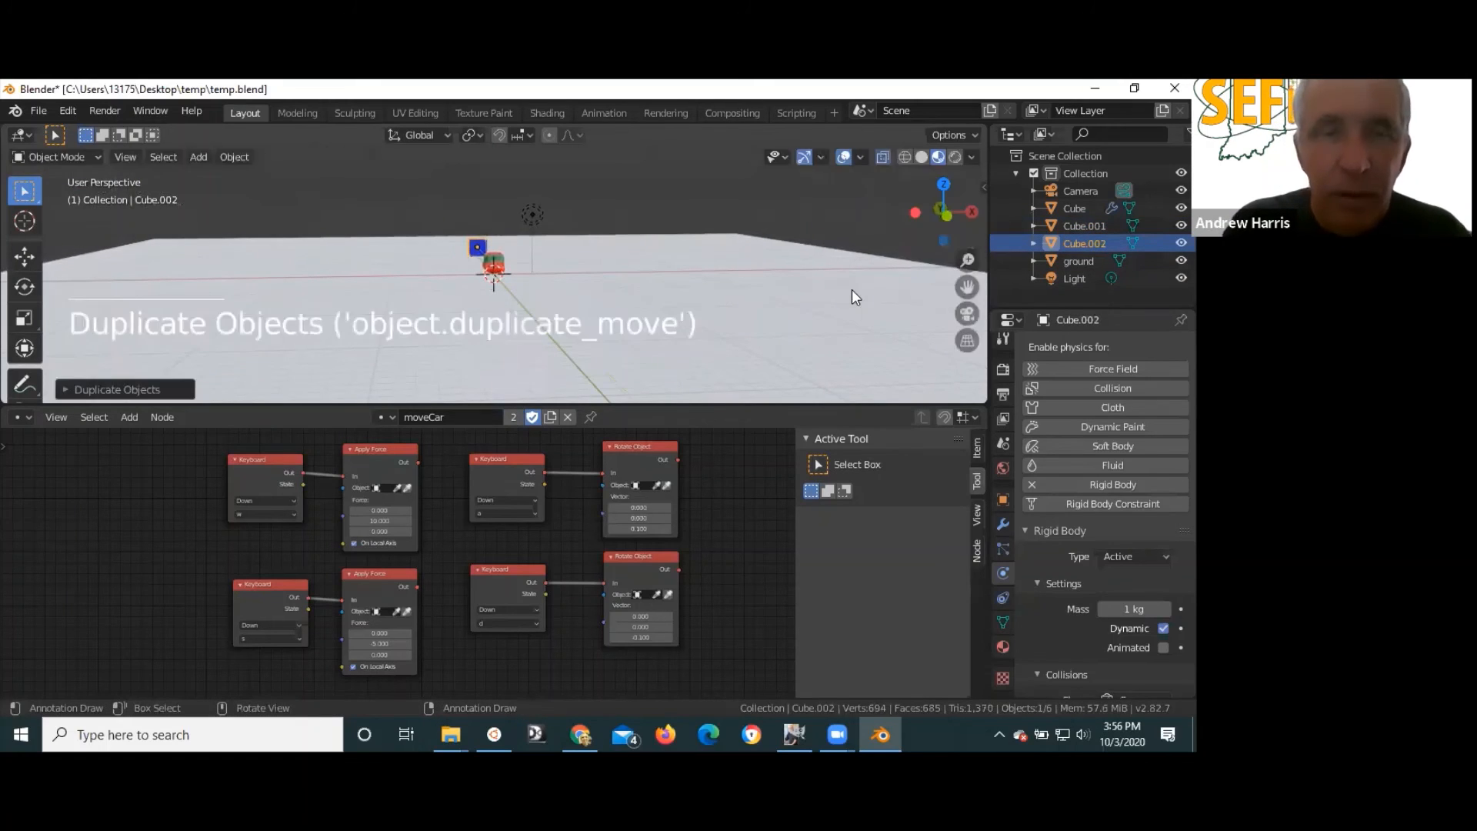
pyautogui.moveTo(838, 316); pyautogui.dragTo(672, 358, button='middle')
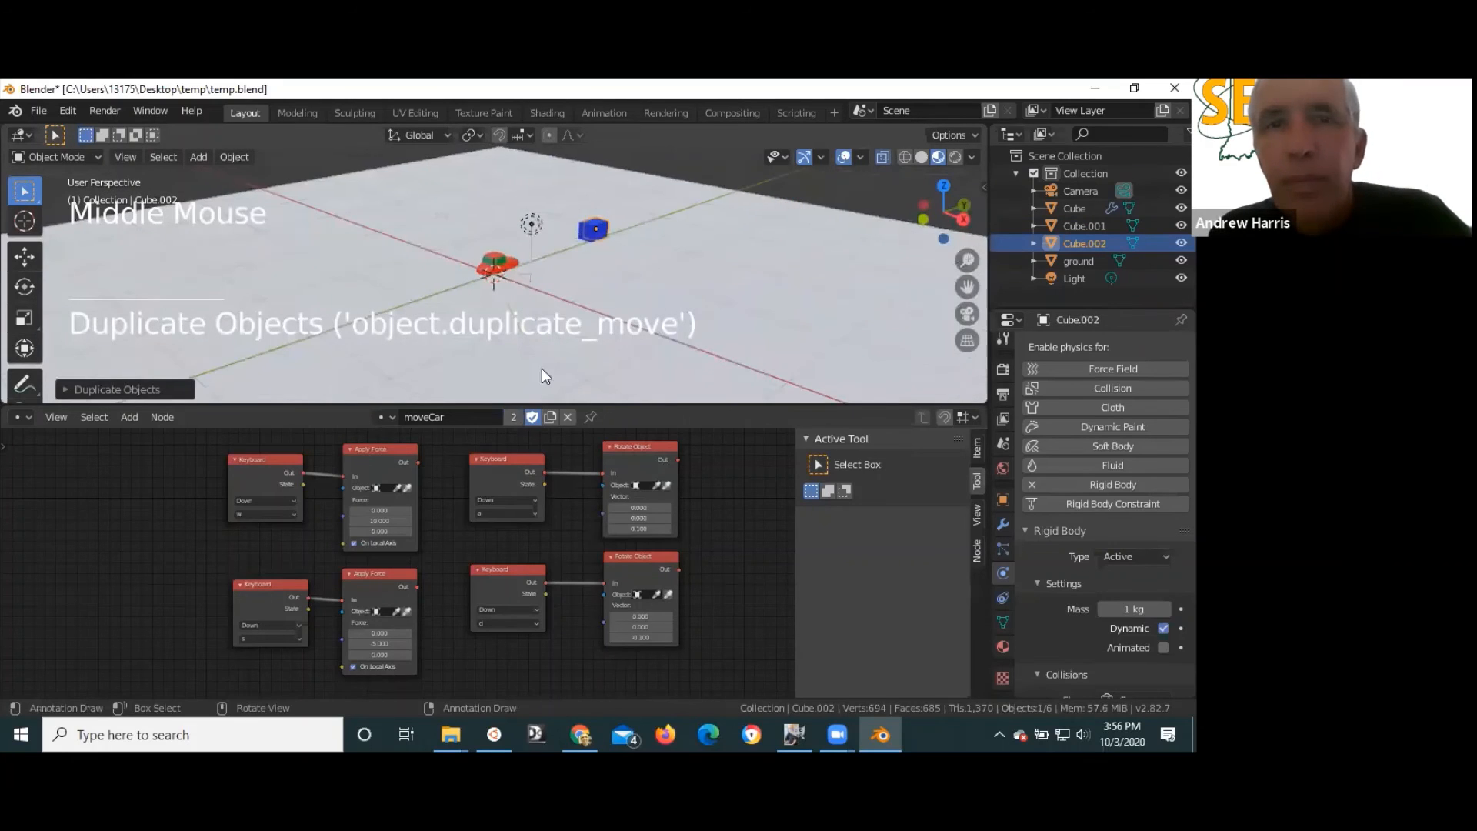
pyautogui.moveTo(541, 368); pyautogui.dragTo(611, 274, button='middle')
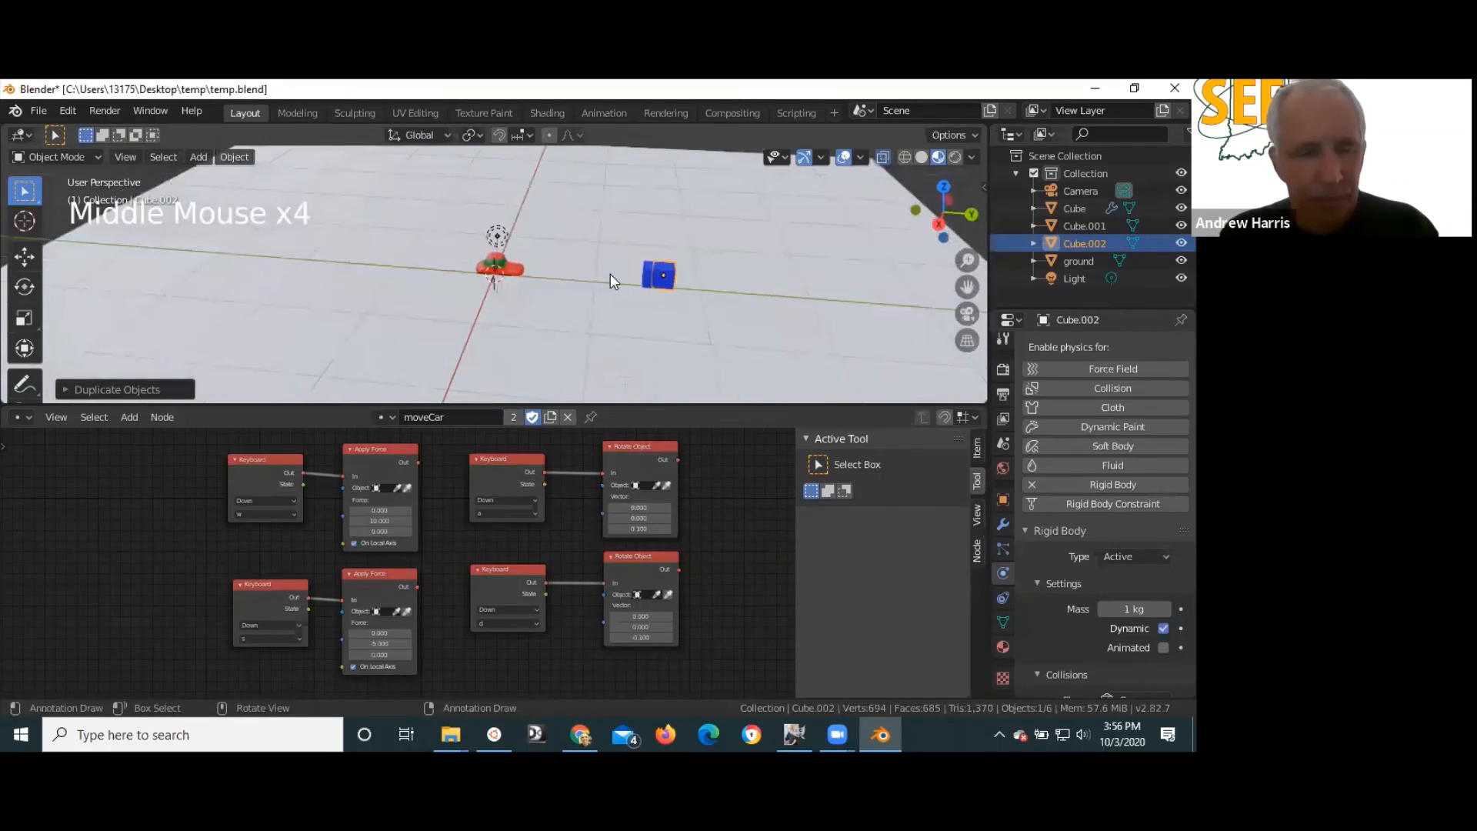
# - Undo the last cube duplication and duplicate the blue cube 2 m up along the Z axis instead
pyautogui.hotkey('ctrl', 'z')
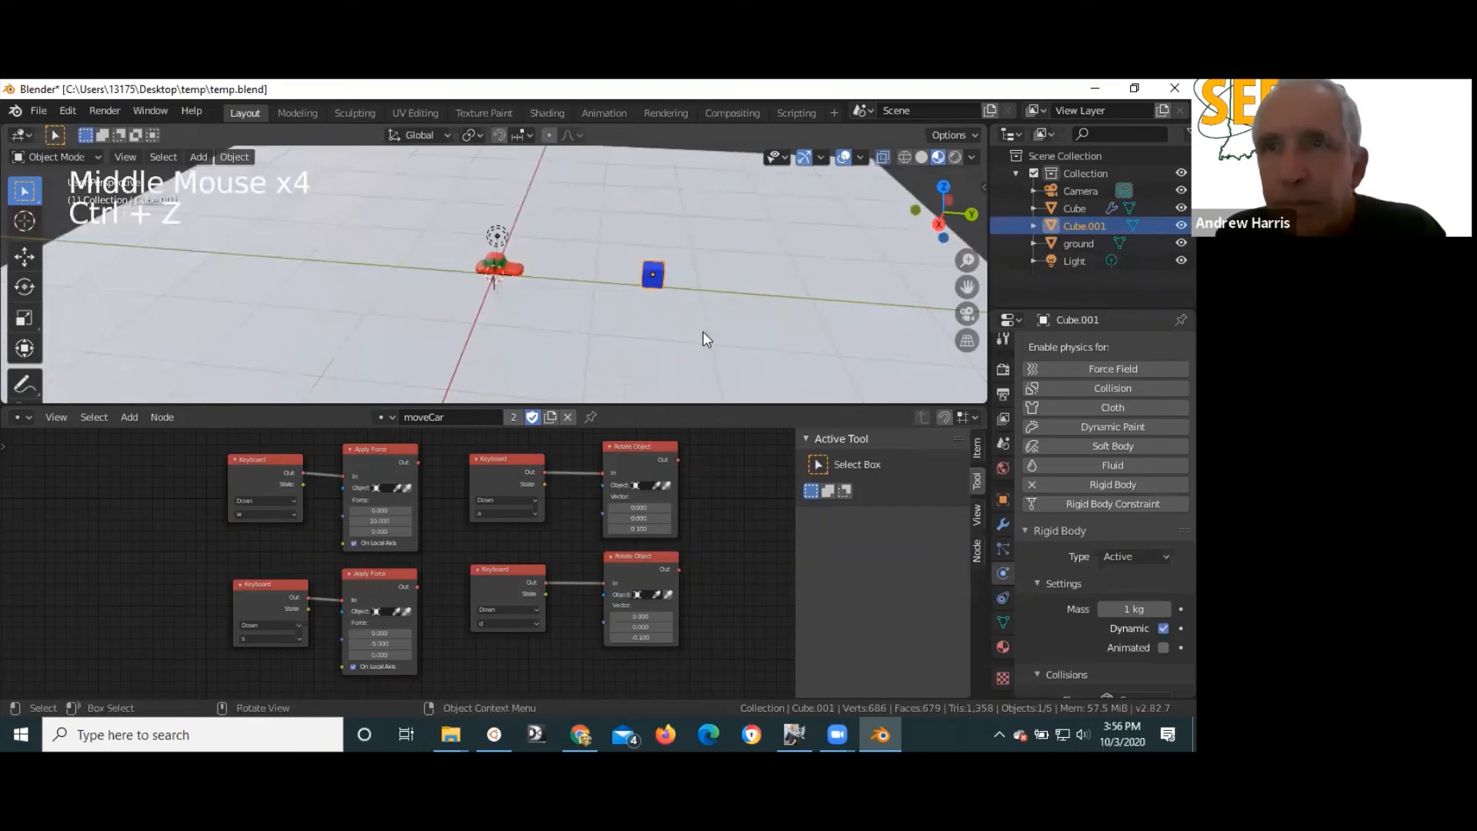
pyautogui.moveTo(670, 302); pyautogui.dragTo(680, 289, button='middle')
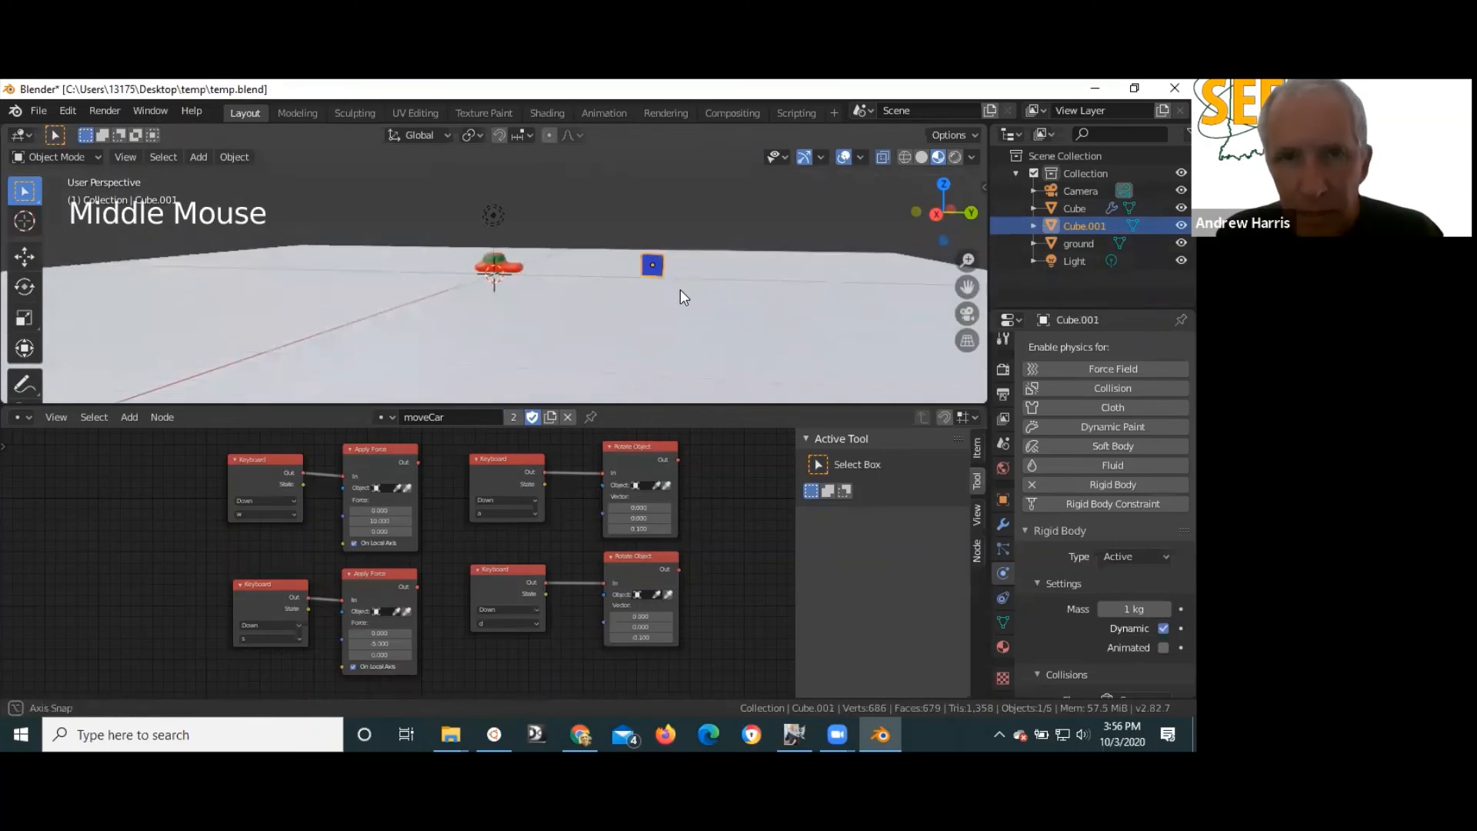
pyautogui.hotkey('shift', 'd')
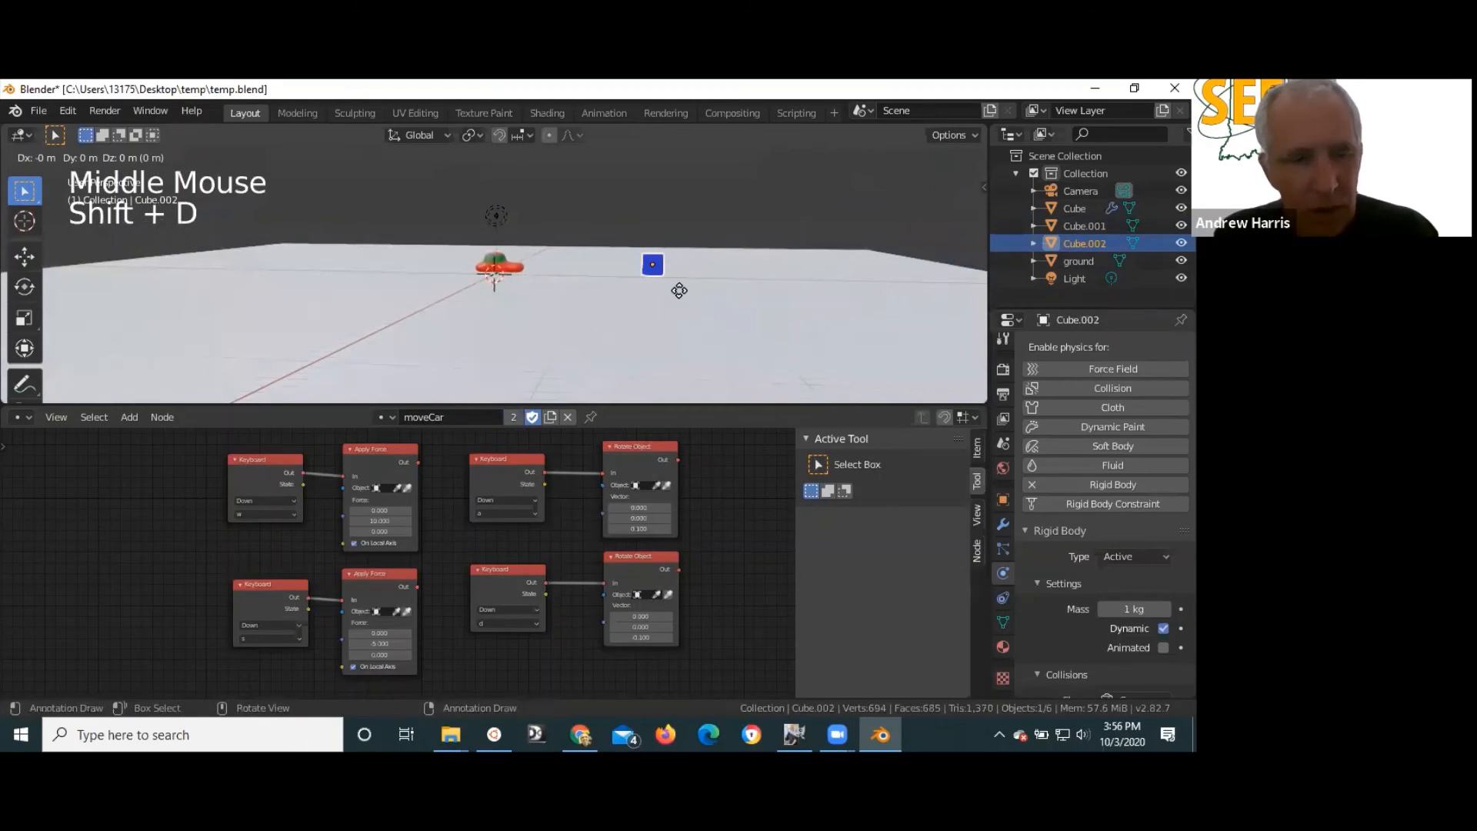
pyautogui.write('z2')
pyautogui.press('Return')
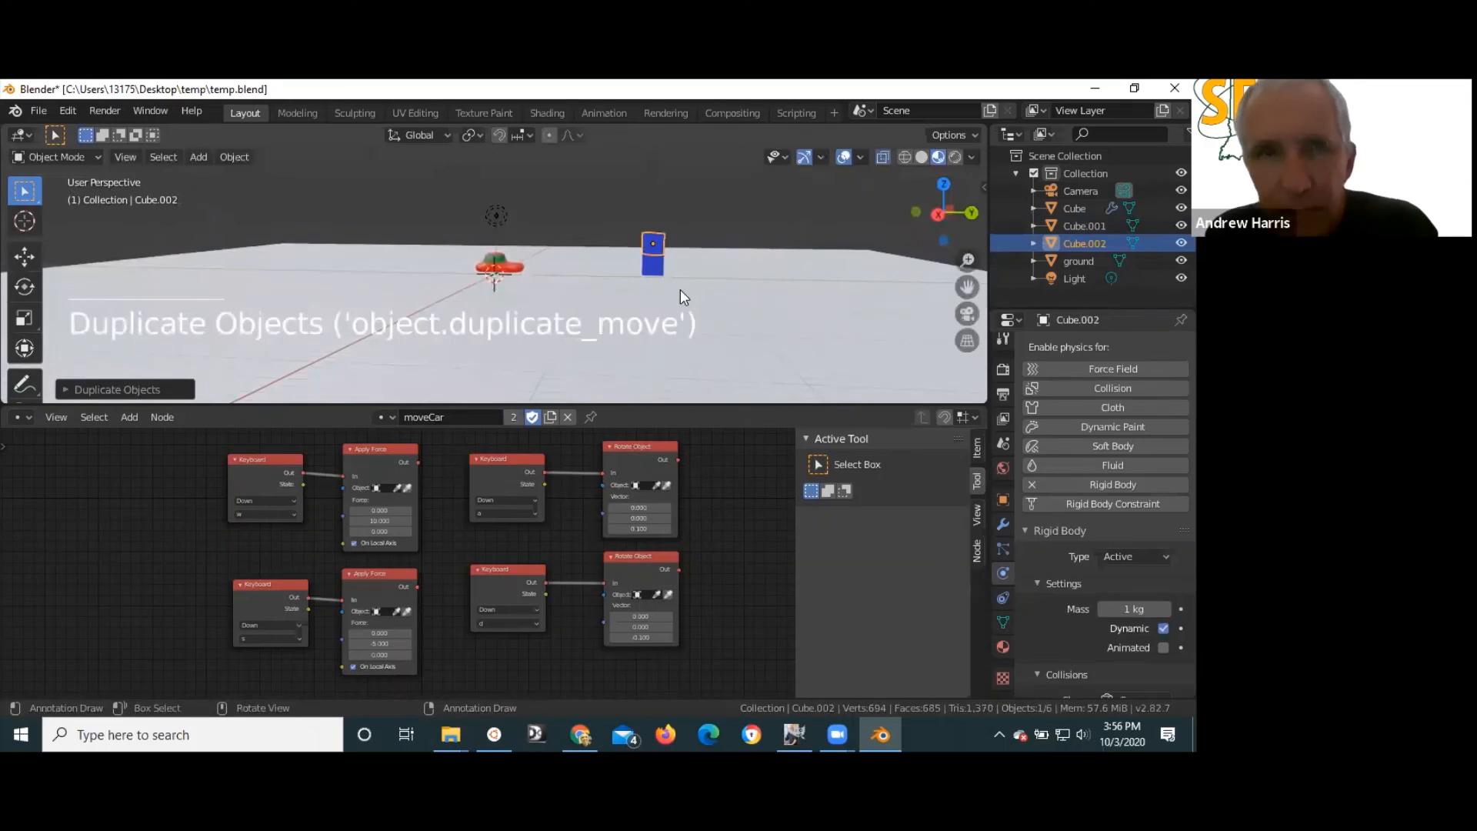
# - Add a third cube to the stack by duplicating the upper blue cube and moving the copy 2 m up along Z
pyautogui.hotkey('shift', 'd')
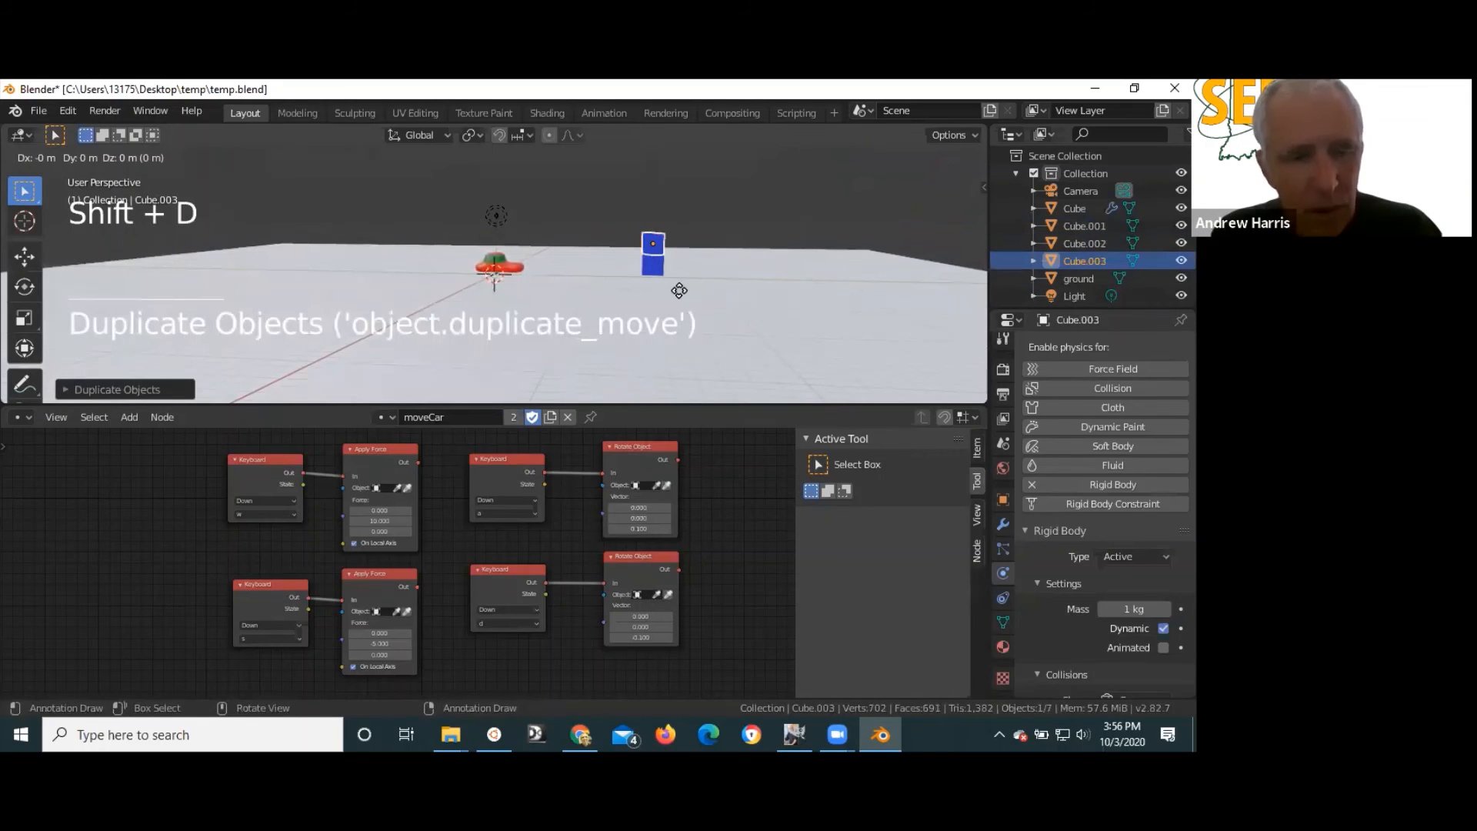
pyautogui.write('z2')
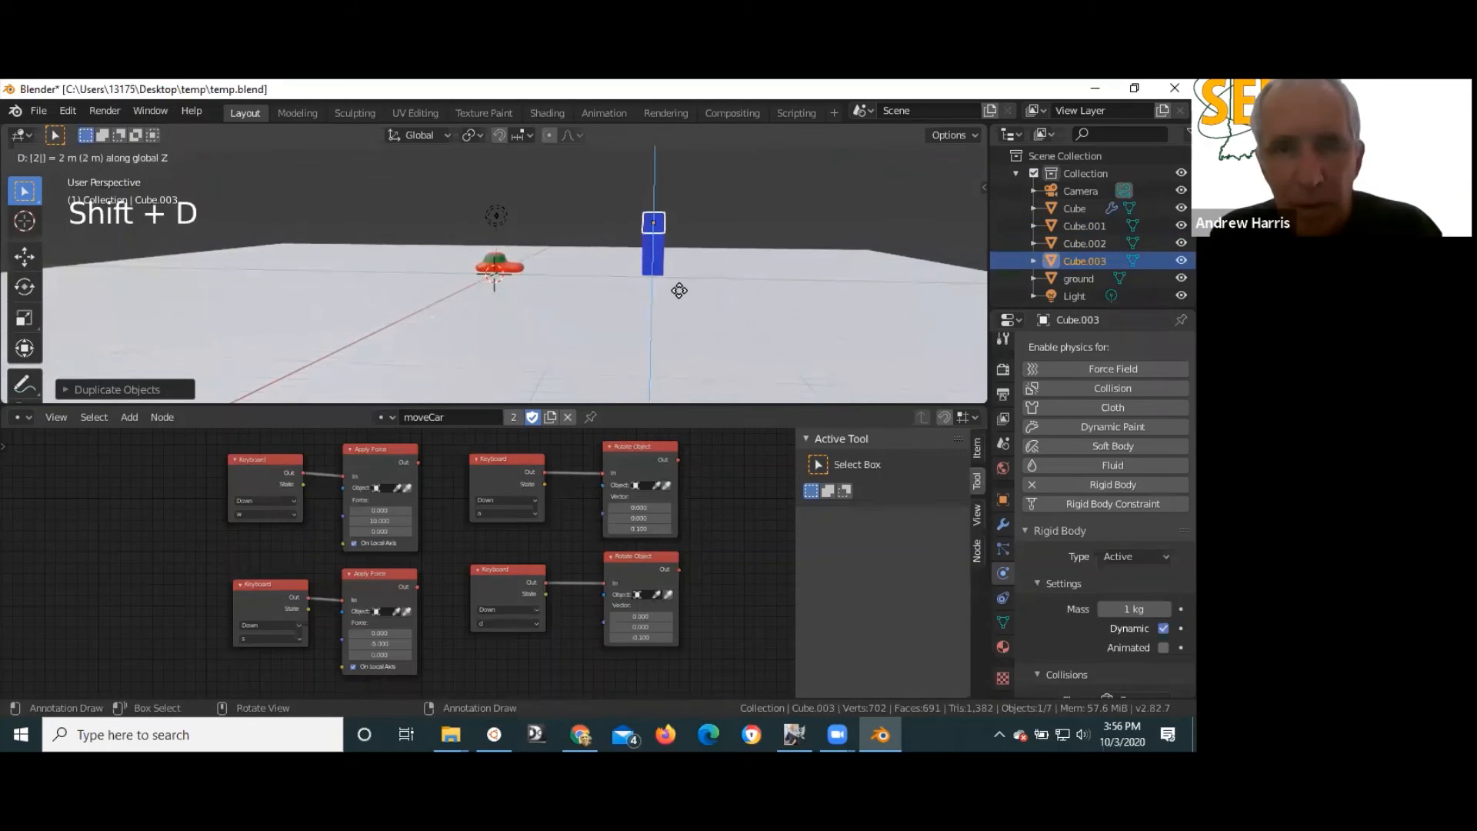
pyautogui.write('z2')
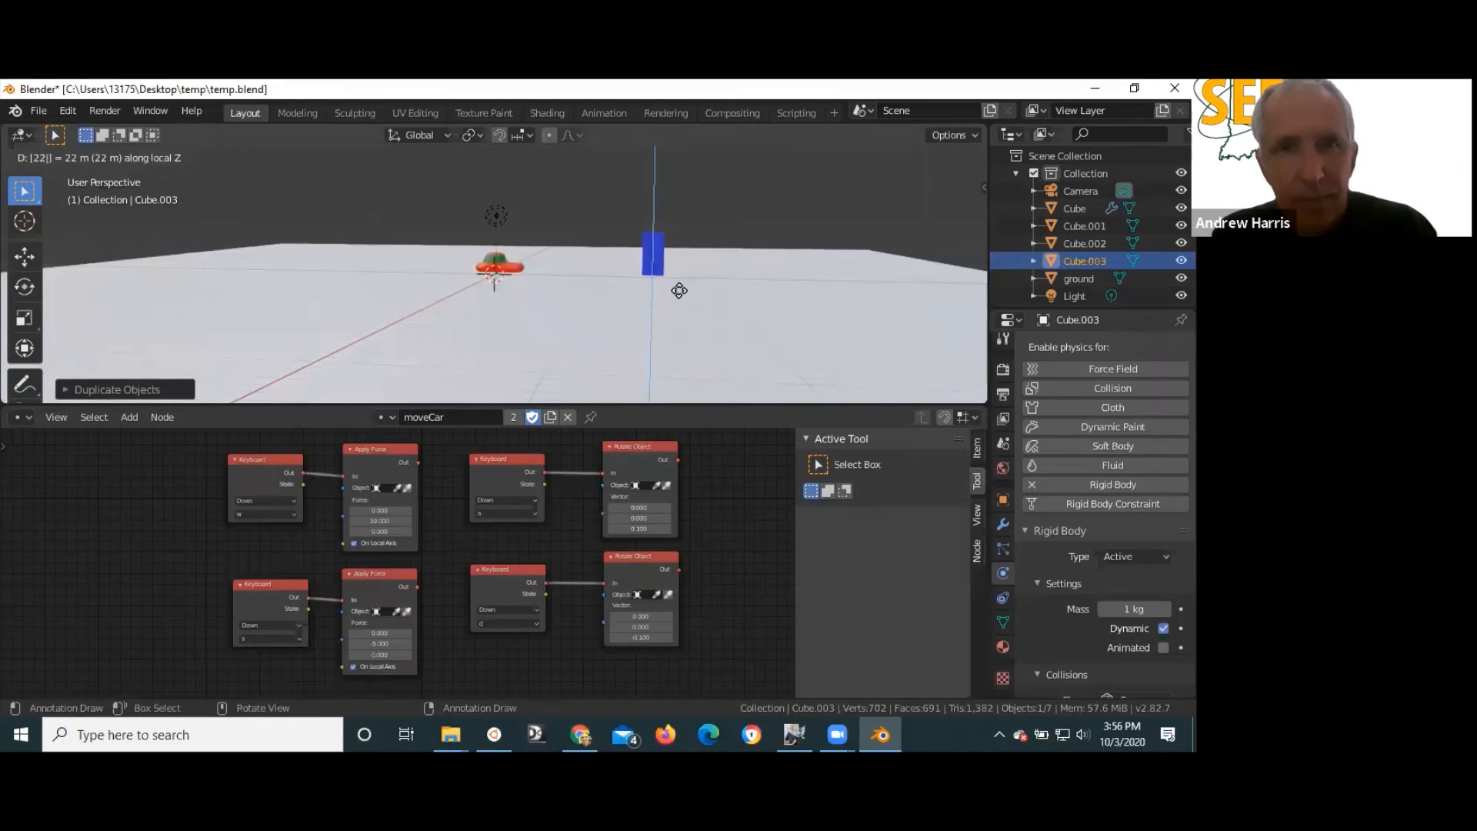
pyautogui.press('Return')
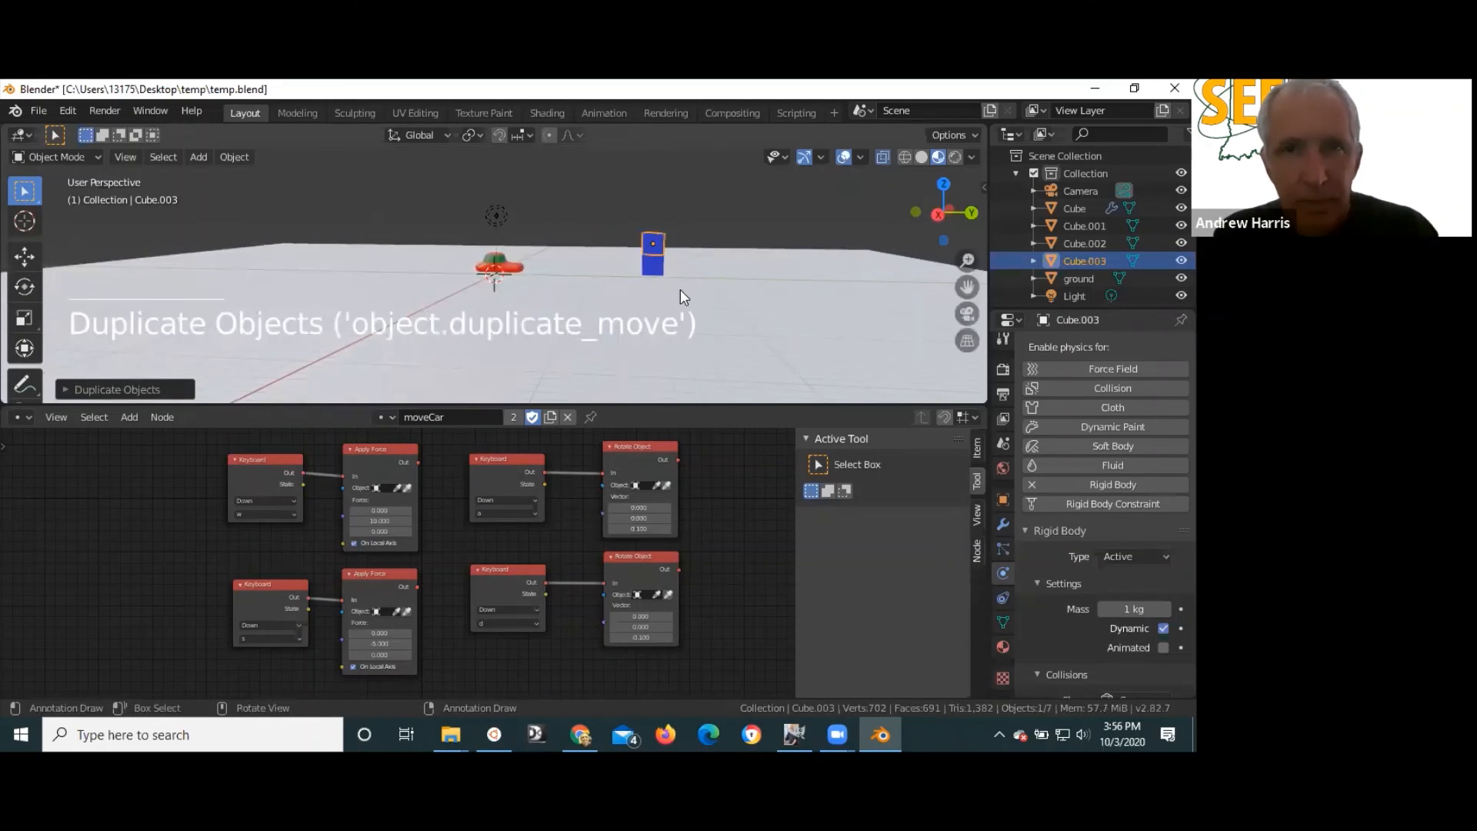
pyautogui.write('gz')
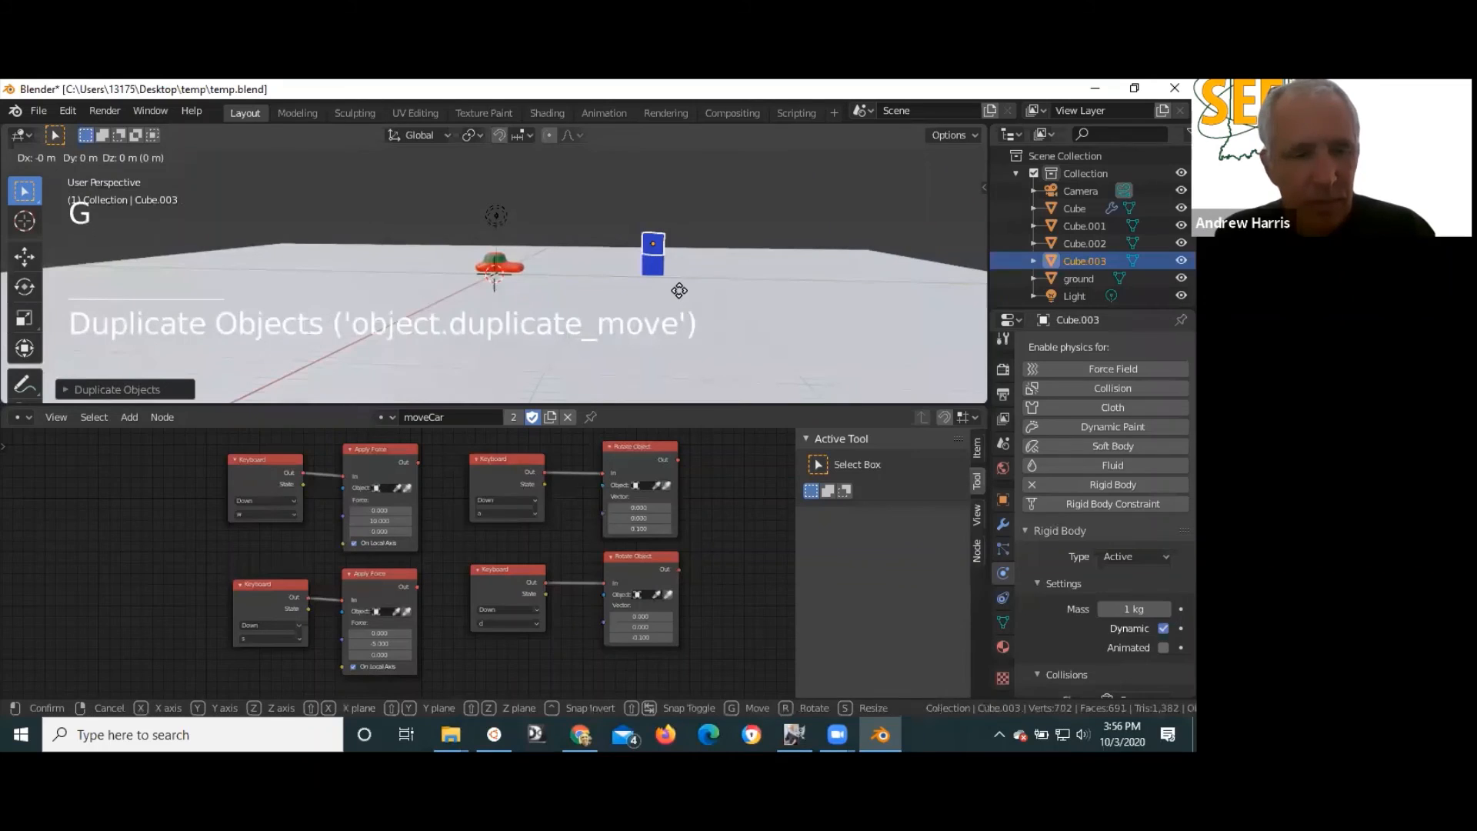
pyautogui.write('2')
pyautogui.press('Return')
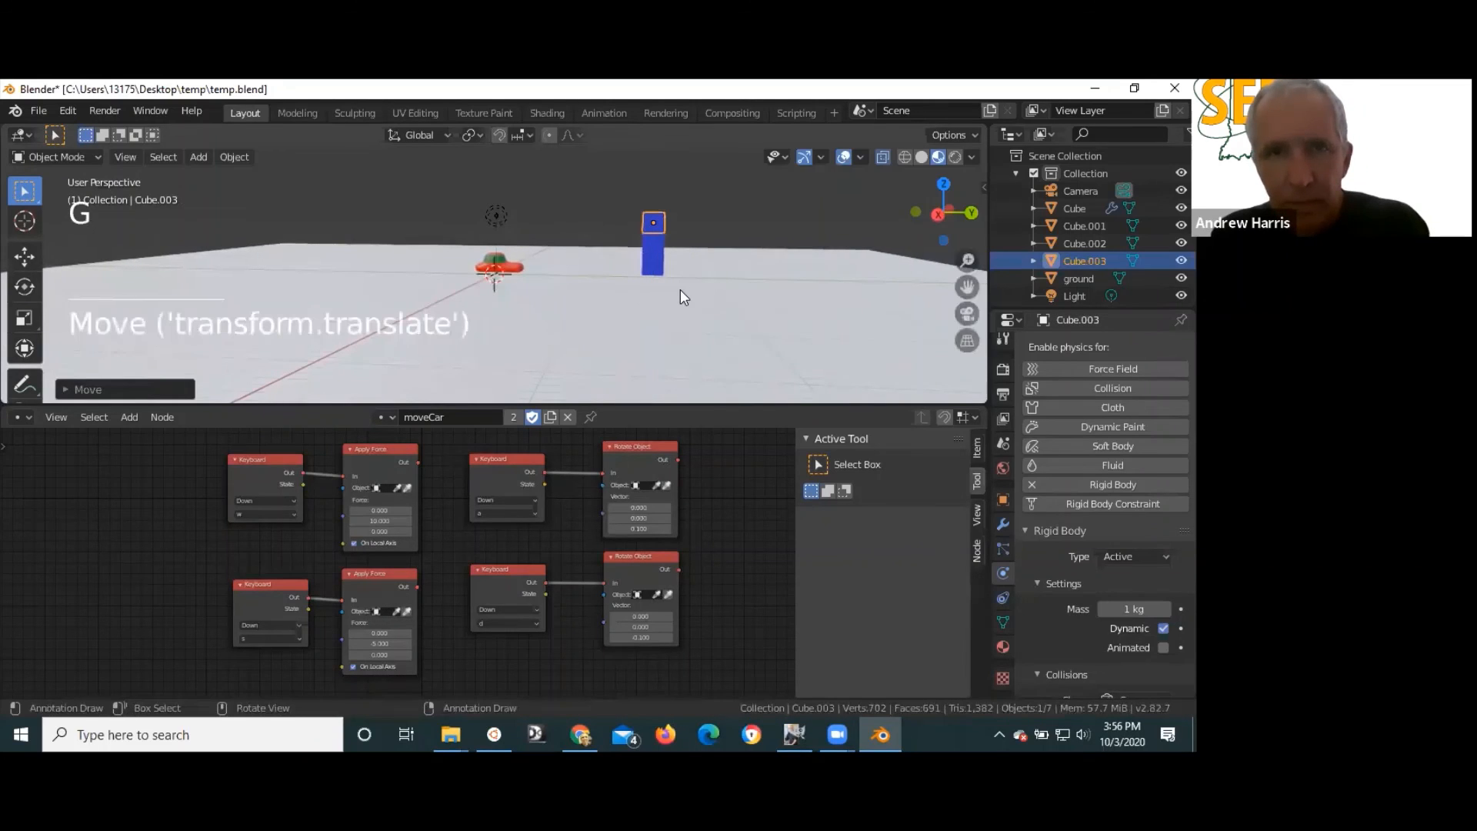
# - Add a fourth cube on top of the stack by duplicating the third cube 2 m along the Z axis
pyautogui.hotkey('shift', 'd')
pyautogui.write('z')
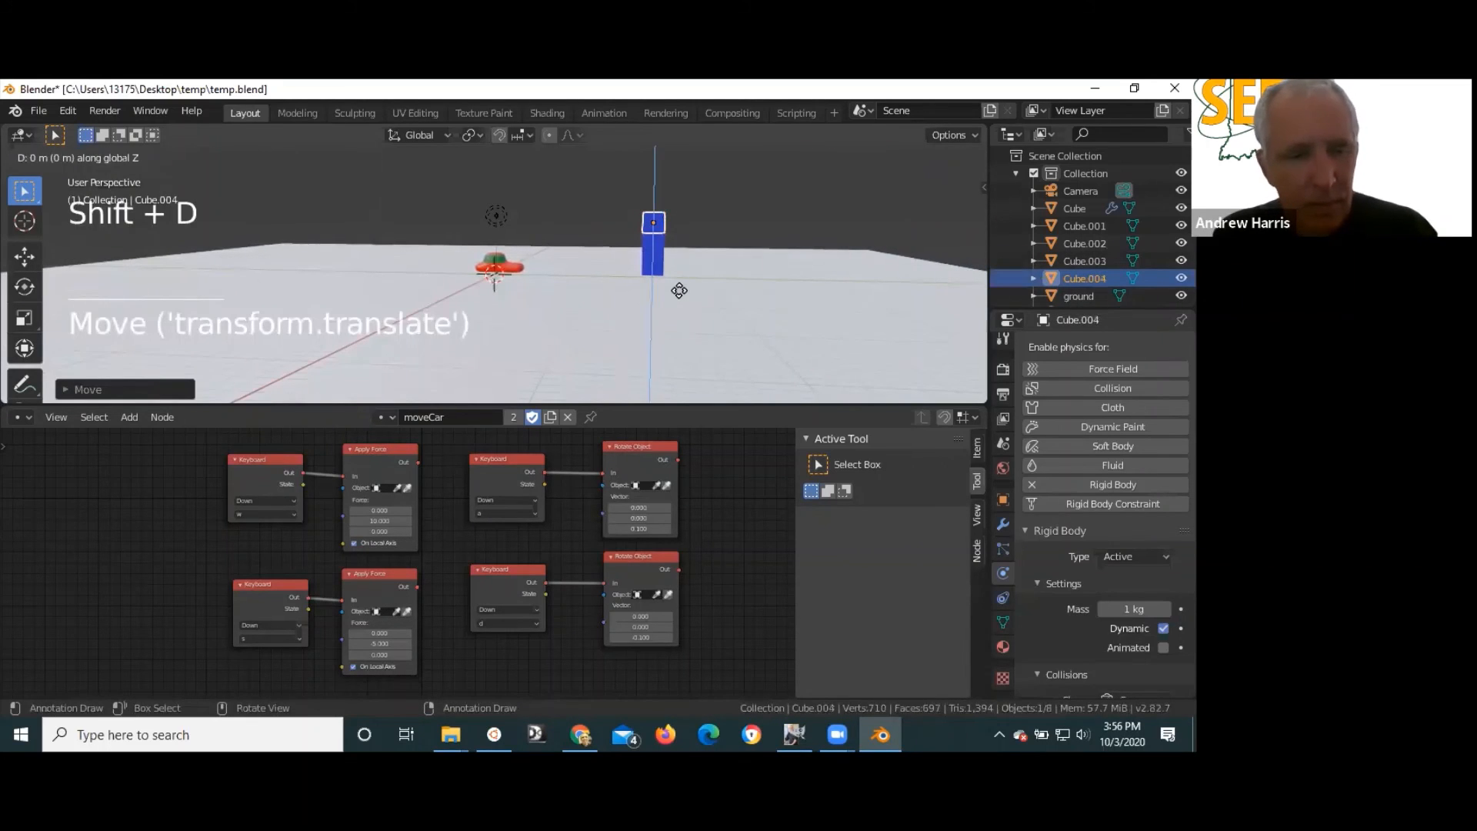
pyautogui.write('2')
pyautogui.press('Return')
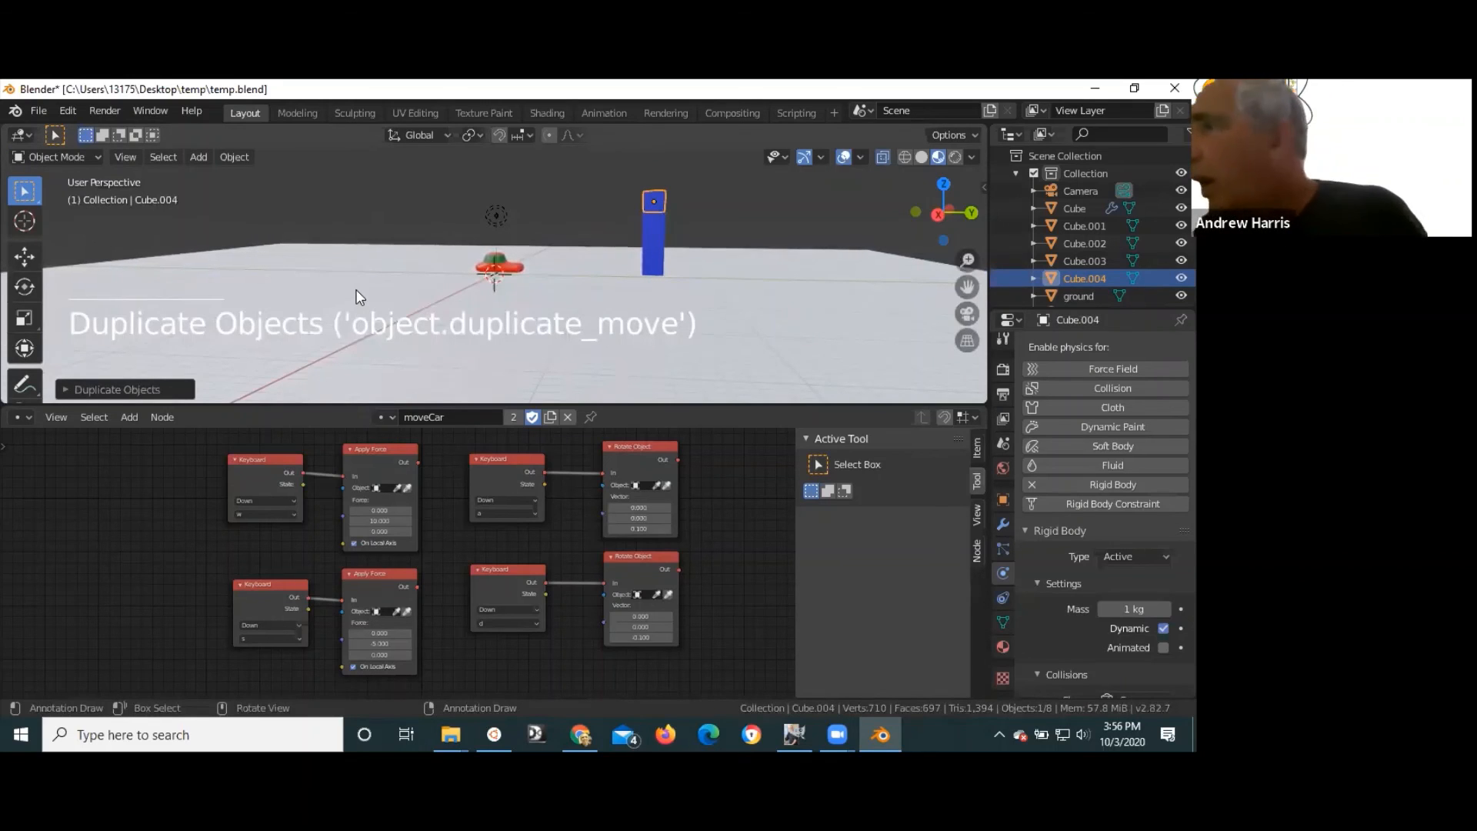
# - Play the scene, drive the car forward into the stack of blue cubes, and close the player
pyautogui.moveTo(338, 291); pyautogui.dragTo(574, 352, button='middle')
pyautogui.press('F5')
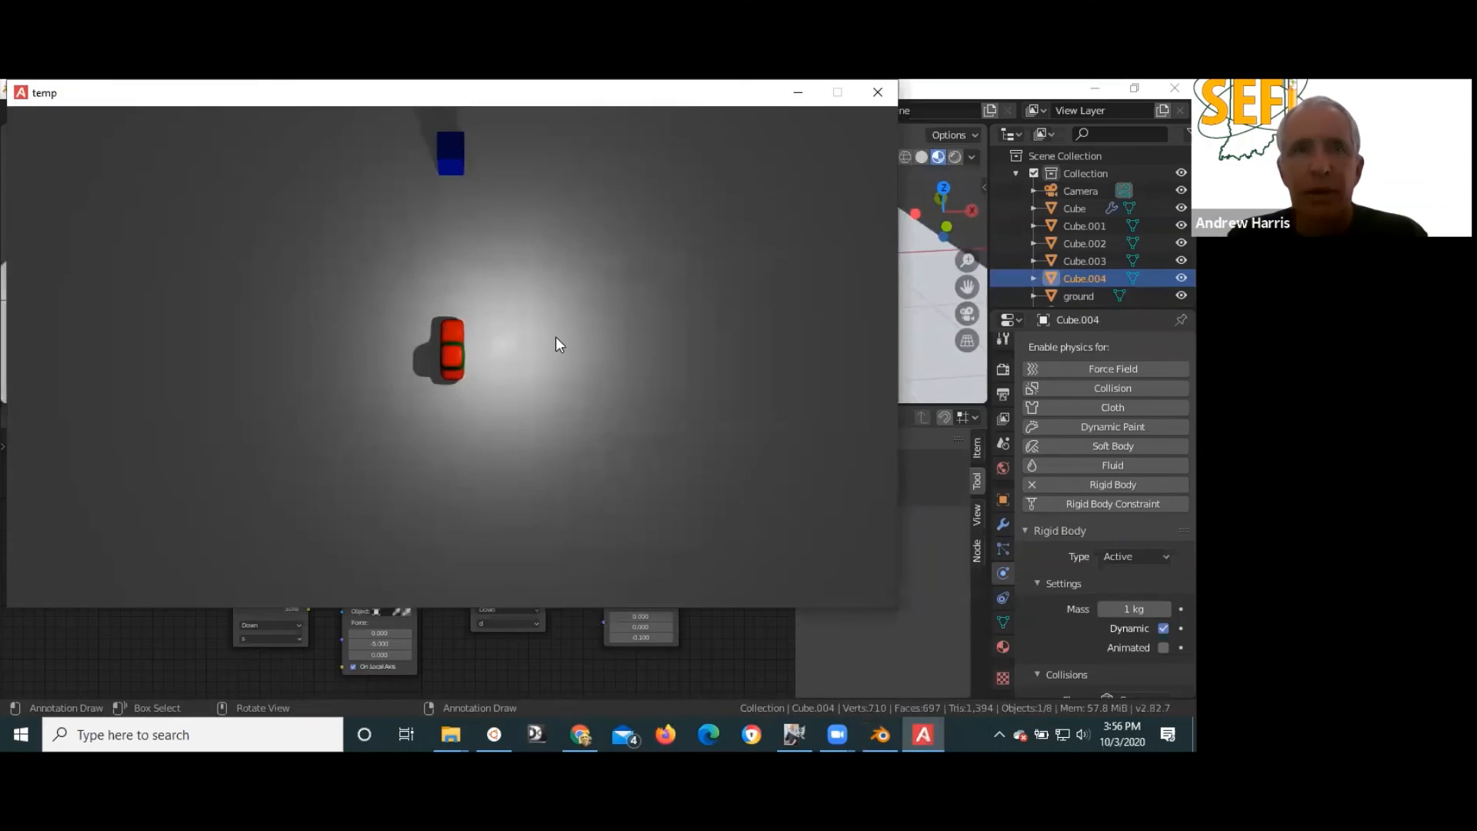
pyautogui.press('w')
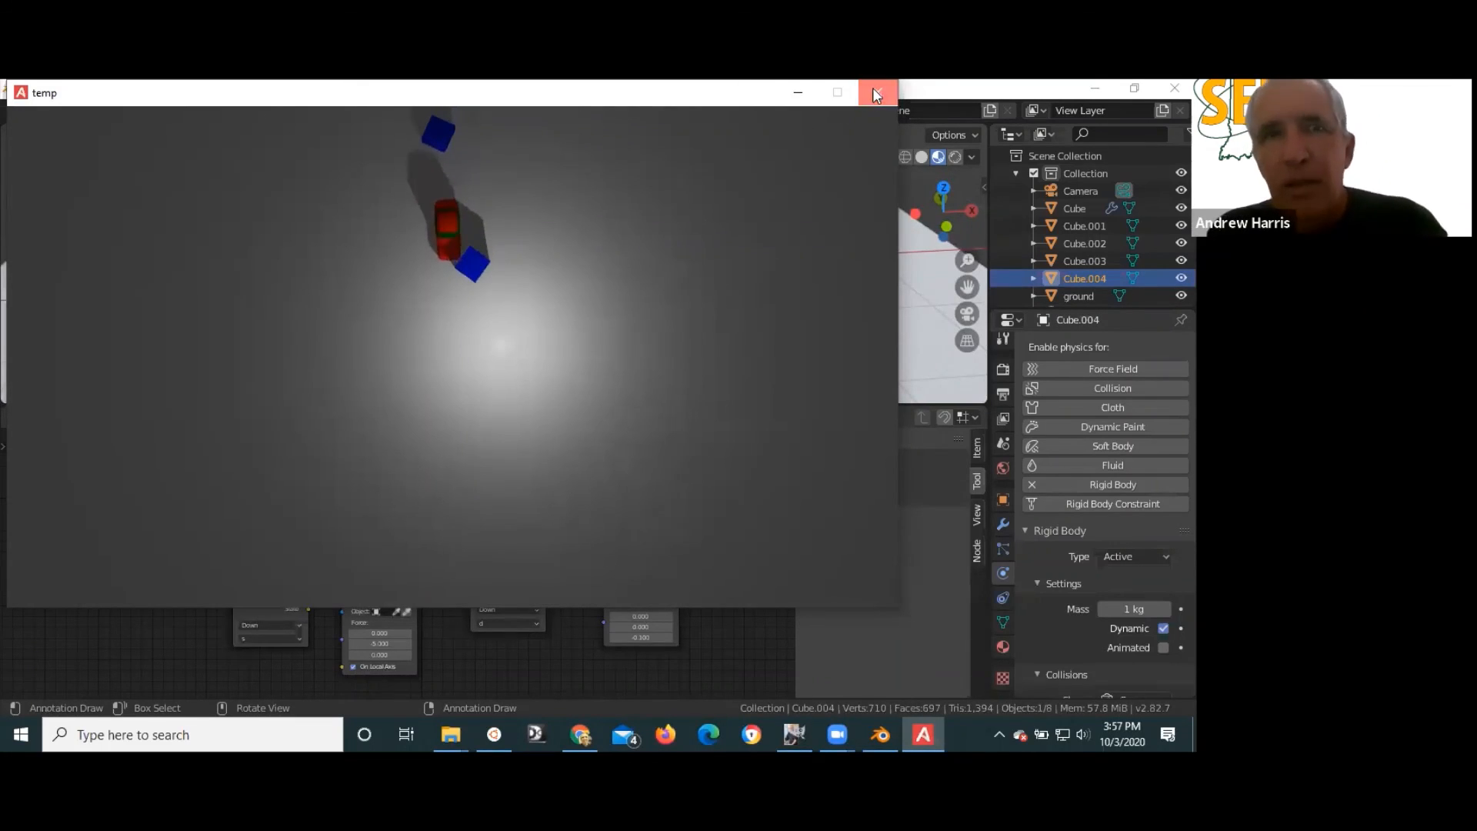
pyautogui.press('Escape')
# - Frame the car from directly behind with the cube tower ahead and align the camera to this view
pyautogui.scroll(7, 544, 323)
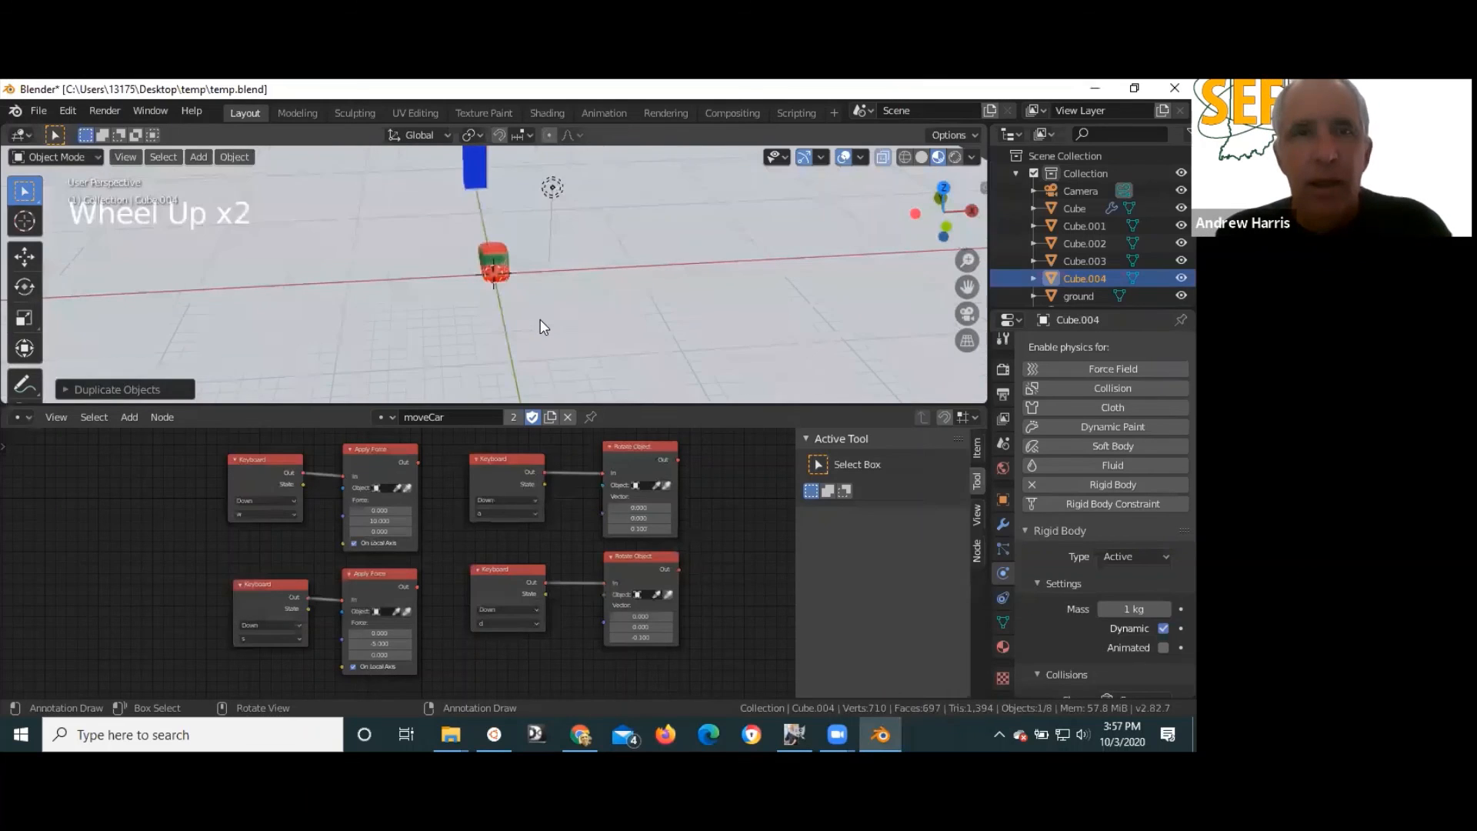
pyautogui.scroll(2, 735, 280)
pyautogui.moveTo(692, 287); pyautogui.dragTo(703, 224, button='middle')
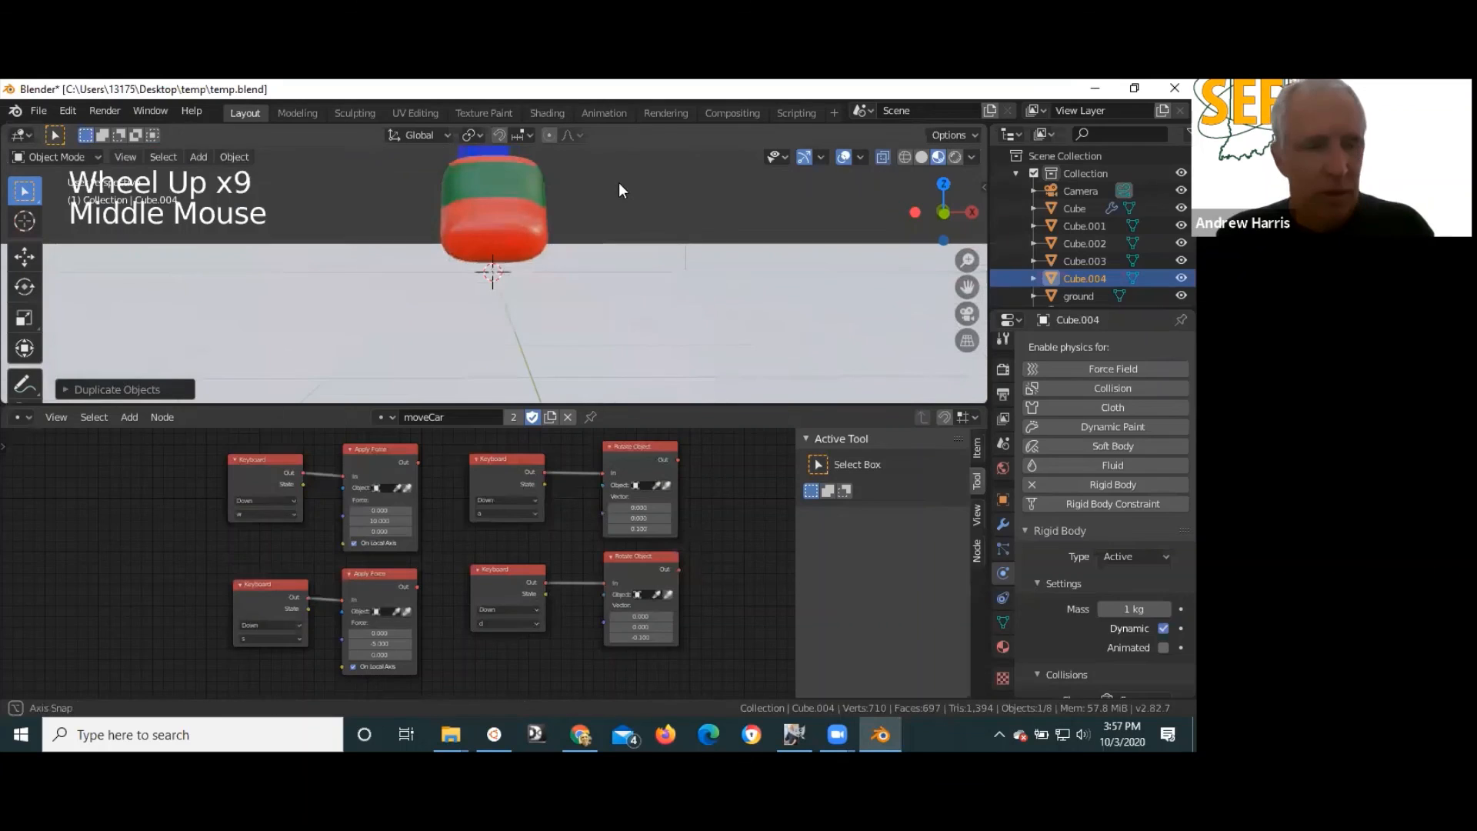
pyautogui.keyDown('shift'); pyautogui.moveTo(632, 338); pyautogui.dragTo(629, 333, button='middle'); pyautogui.keyUp('shift')
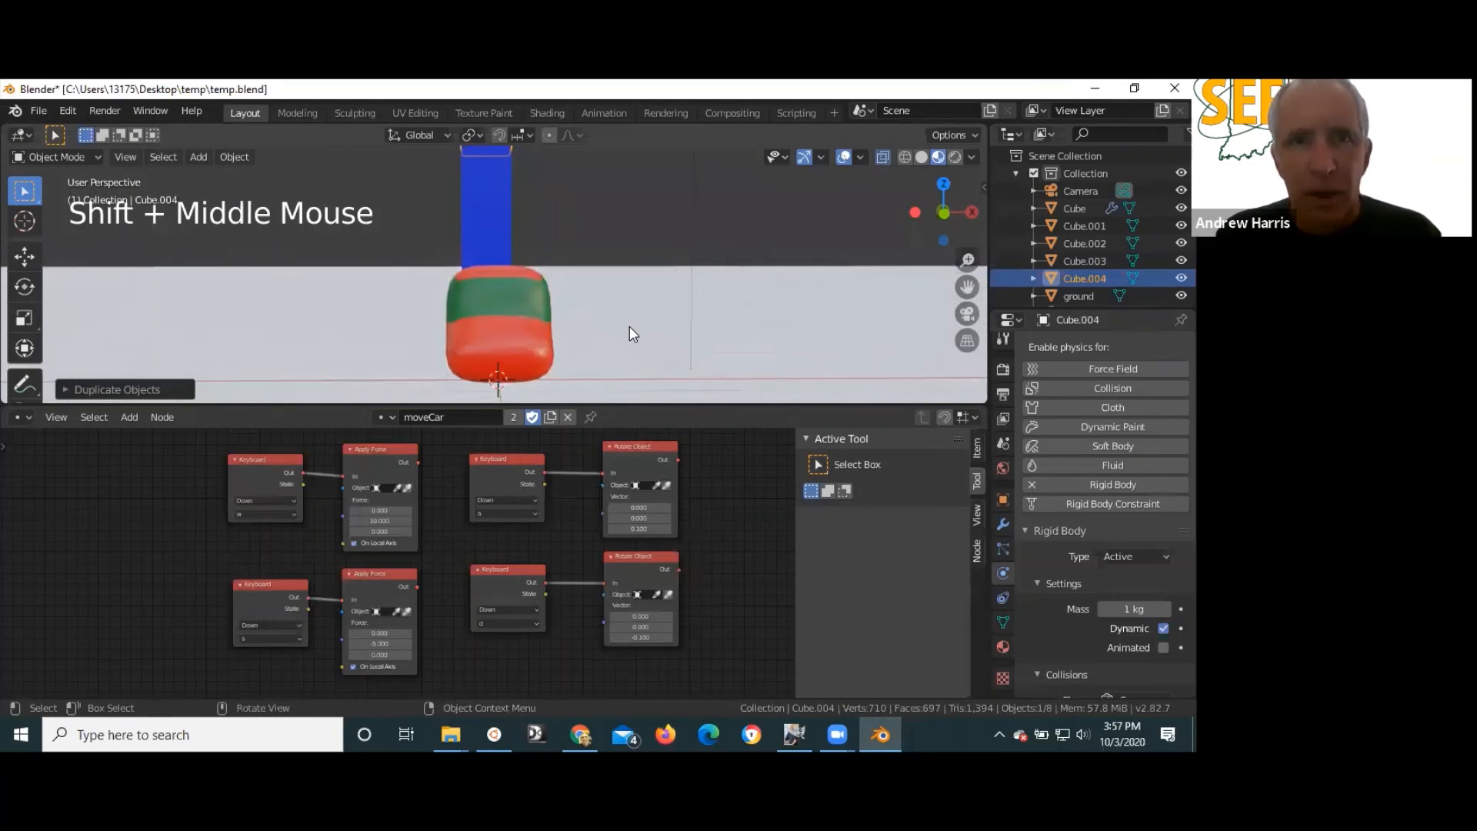
pyautogui.press('ctrl+alt+KP_0')
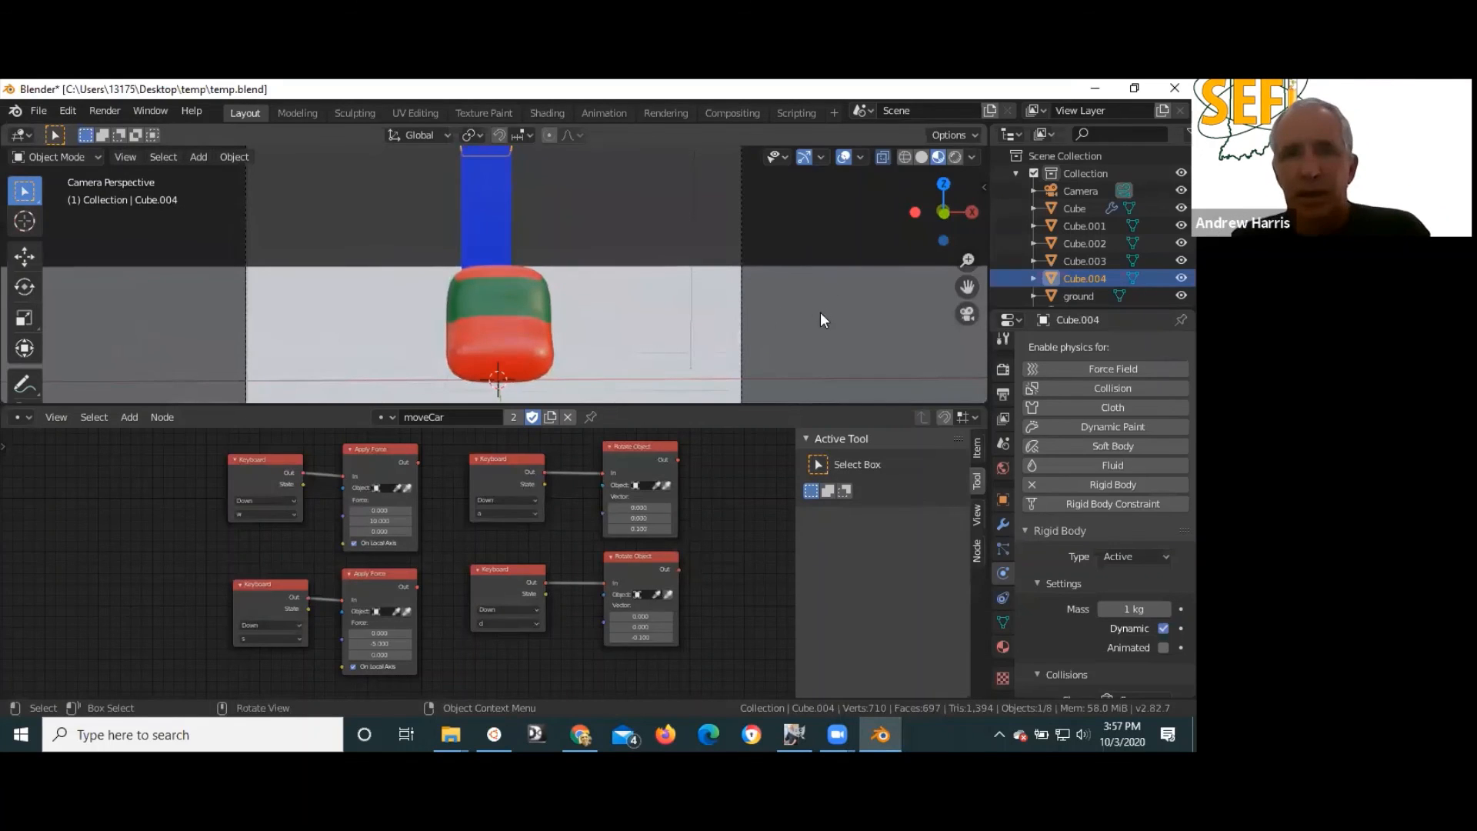
# - In the right side view, move the camera closer to the car and slightly higher, tilt it downward, and check the camera view
pyautogui.moveTo(787, 320); pyautogui.dragTo(683, 319, button='middle')
pyautogui.scroll(-5, 584, 324)
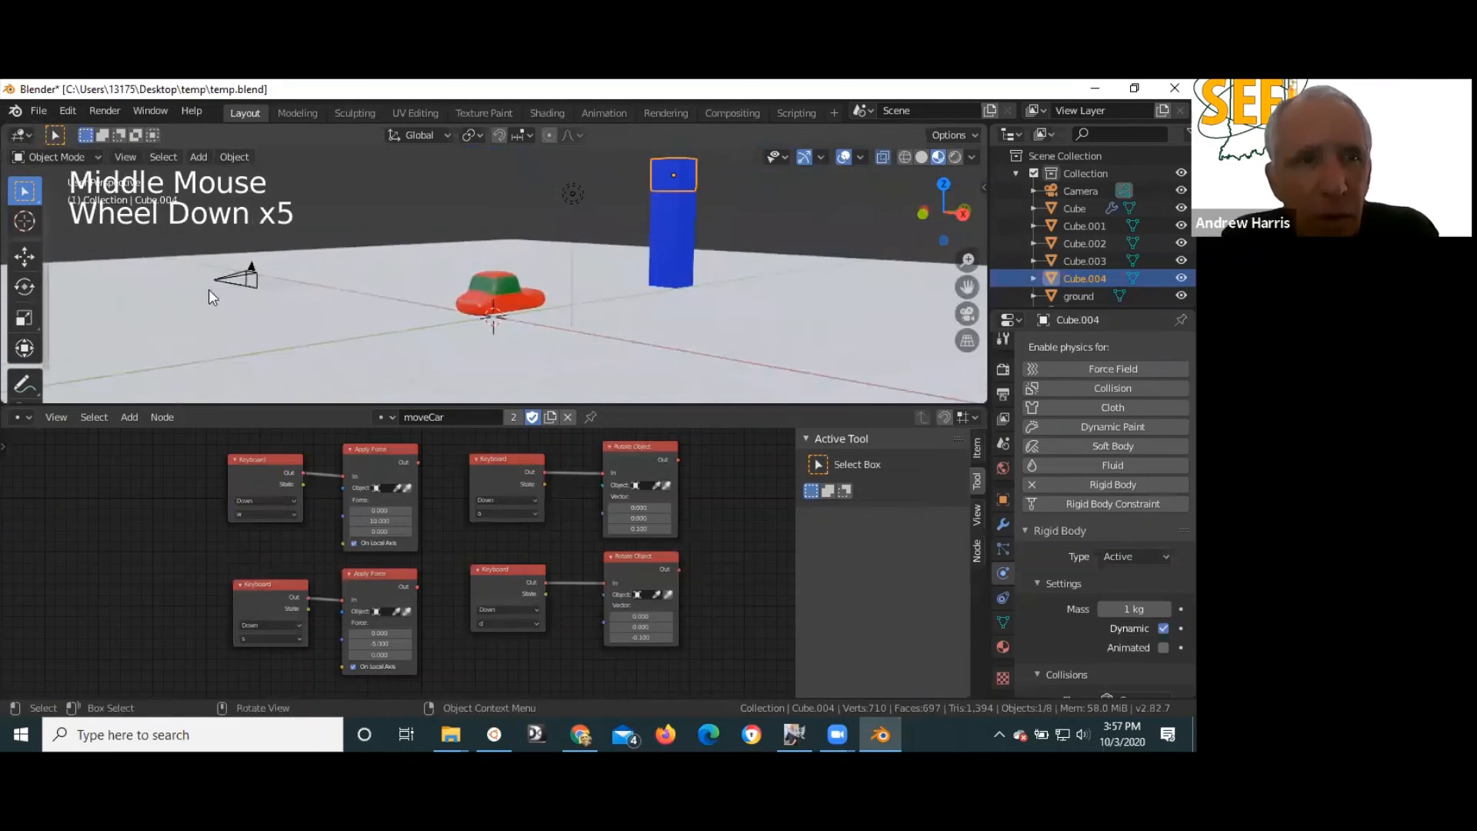
pyautogui.press('KP_3')
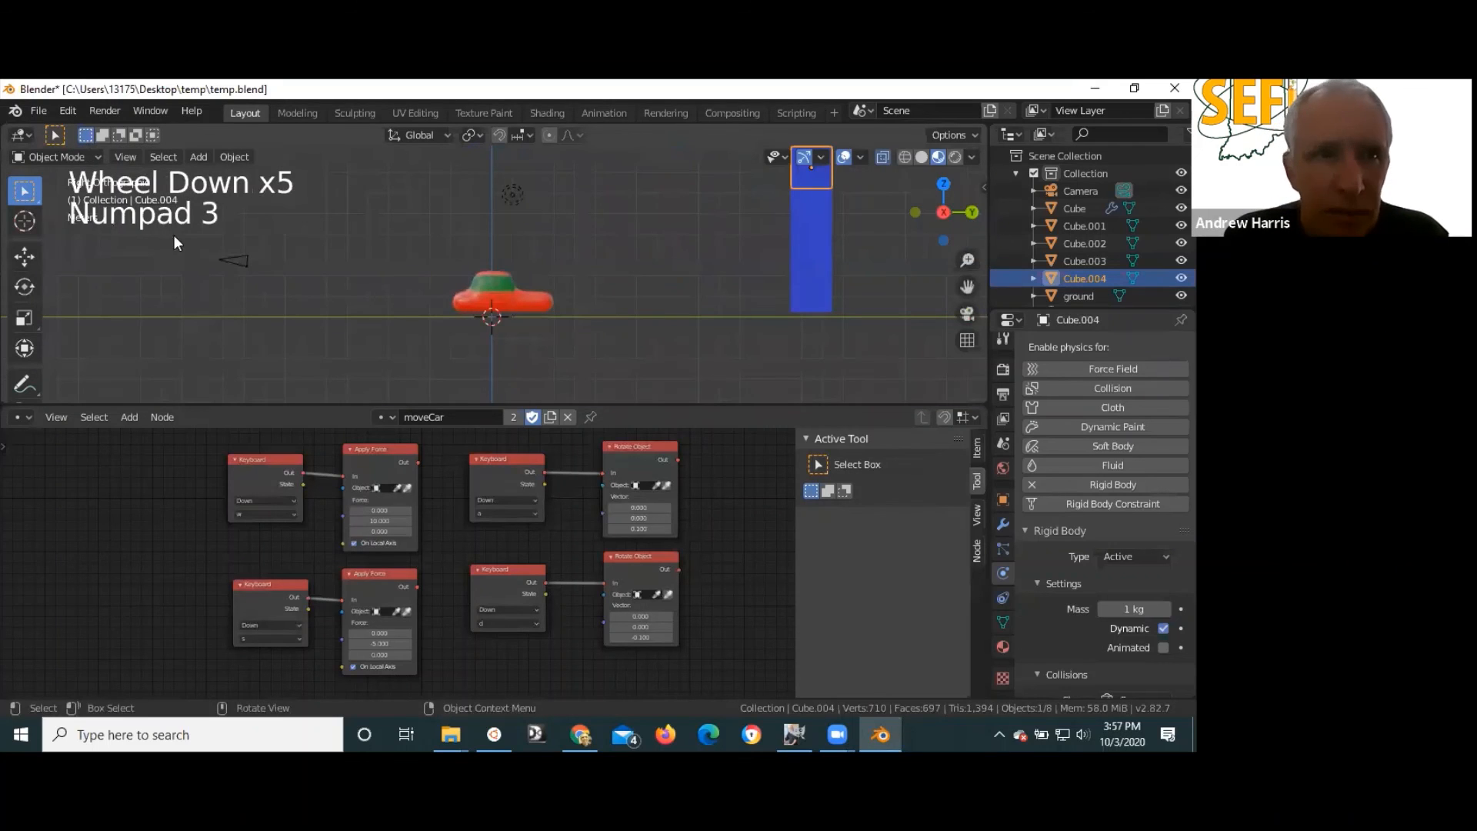
pyautogui.click(234, 259)
pyautogui.press('g')
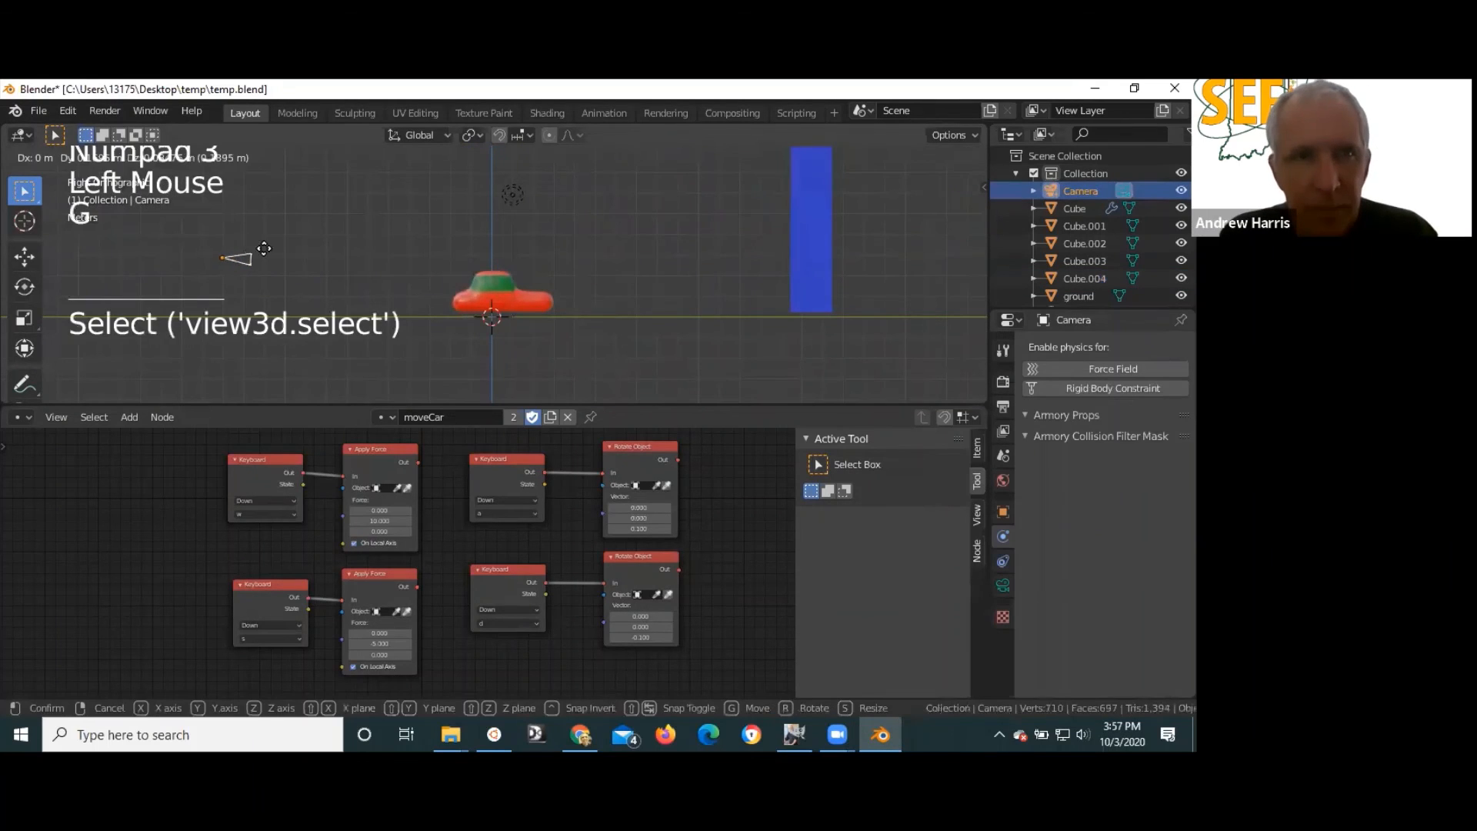
pyautogui.click(373, 238)
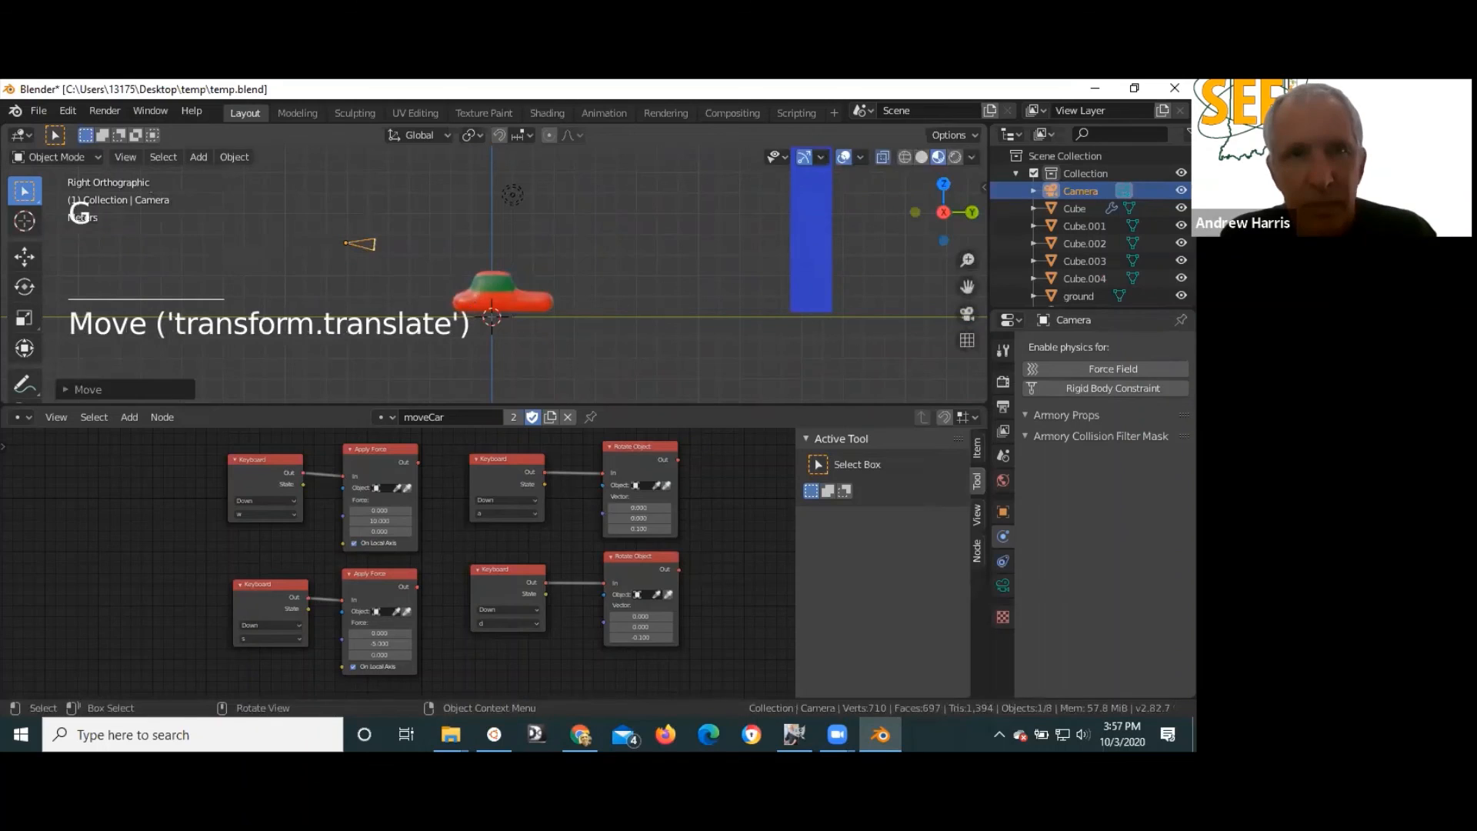
pyautogui.press('r')
pyautogui.click(461, 326)
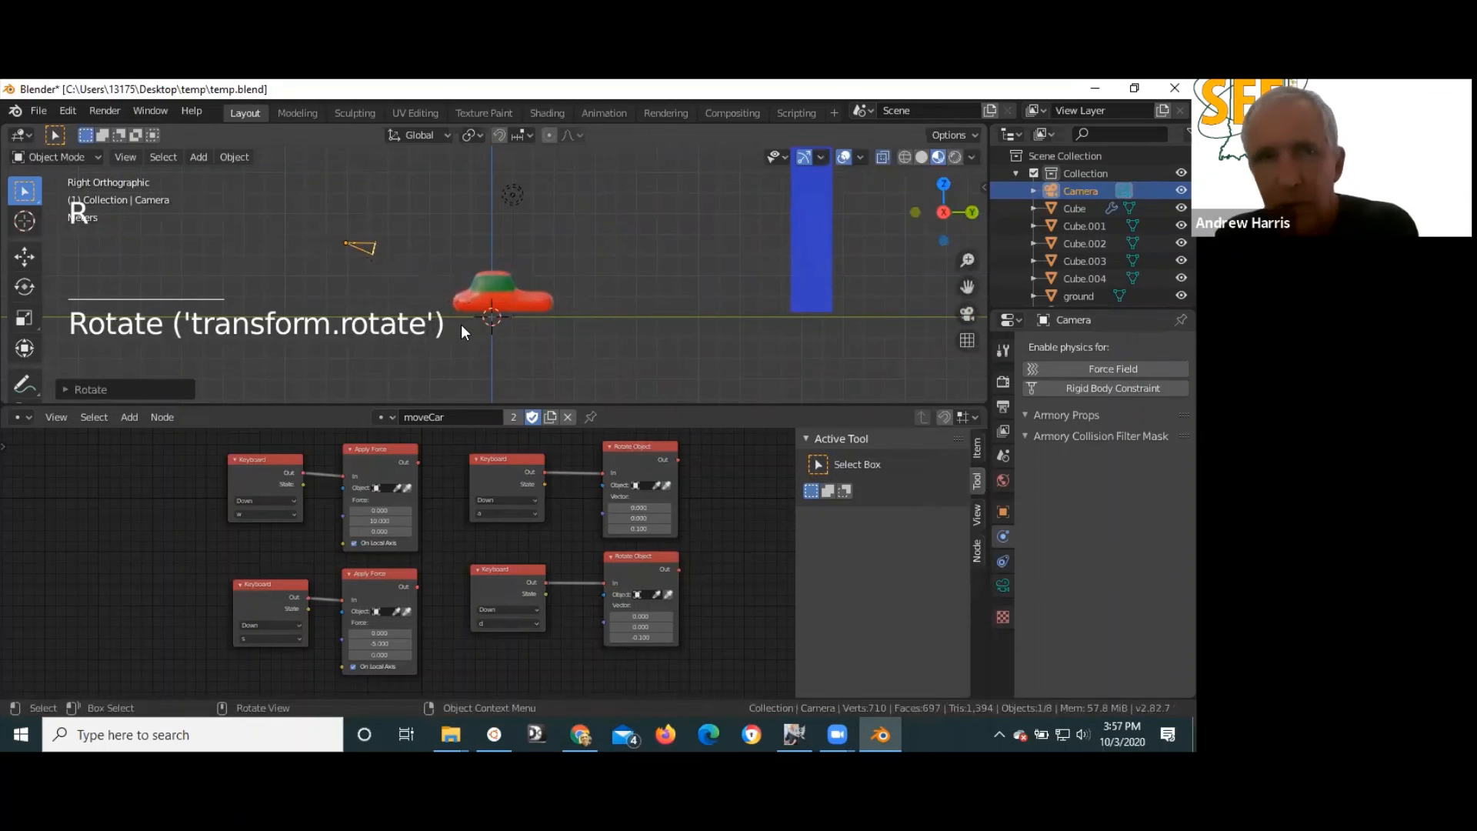
pyautogui.press('KP_0')
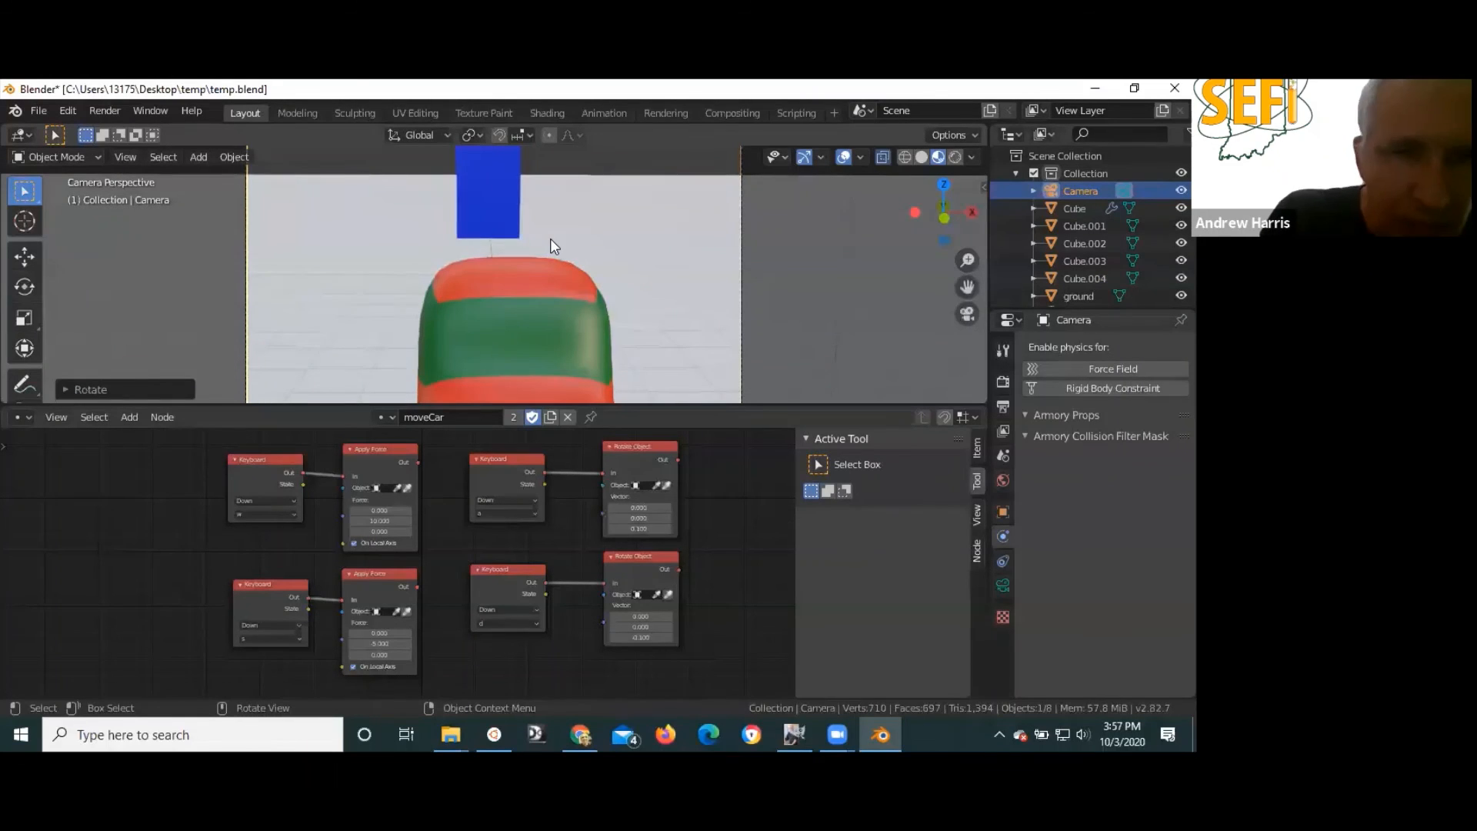
# - Parent the camera to the car with the Object option and play the scene to test the following camera
pyautogui.moveTo(676, 304); pyautogui.dragTo(669, 297, button='middle')
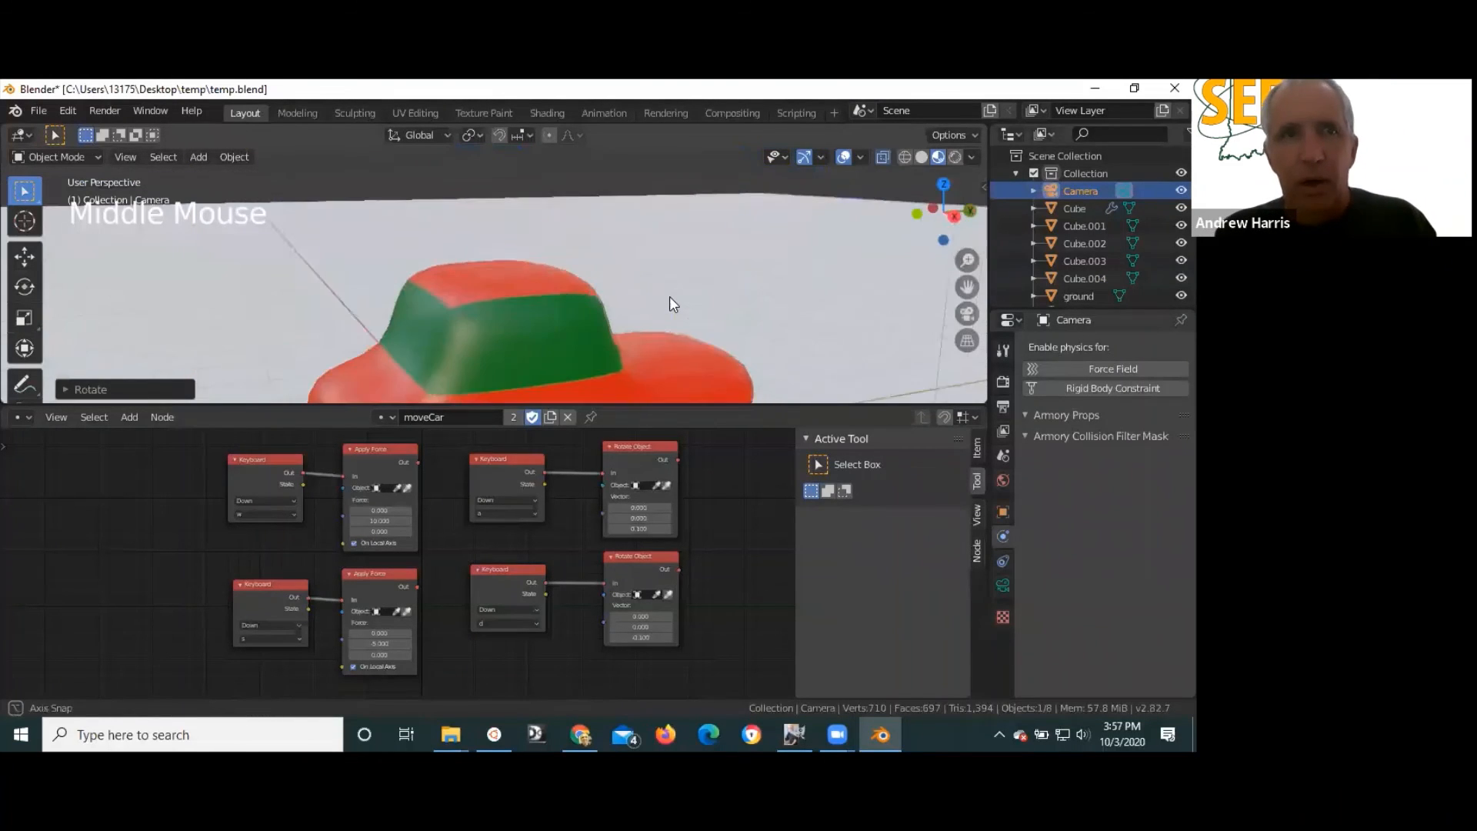
pyautogui.scroll(-4, 662, 293)
pyautogui.scroll(-1, 649, 287)
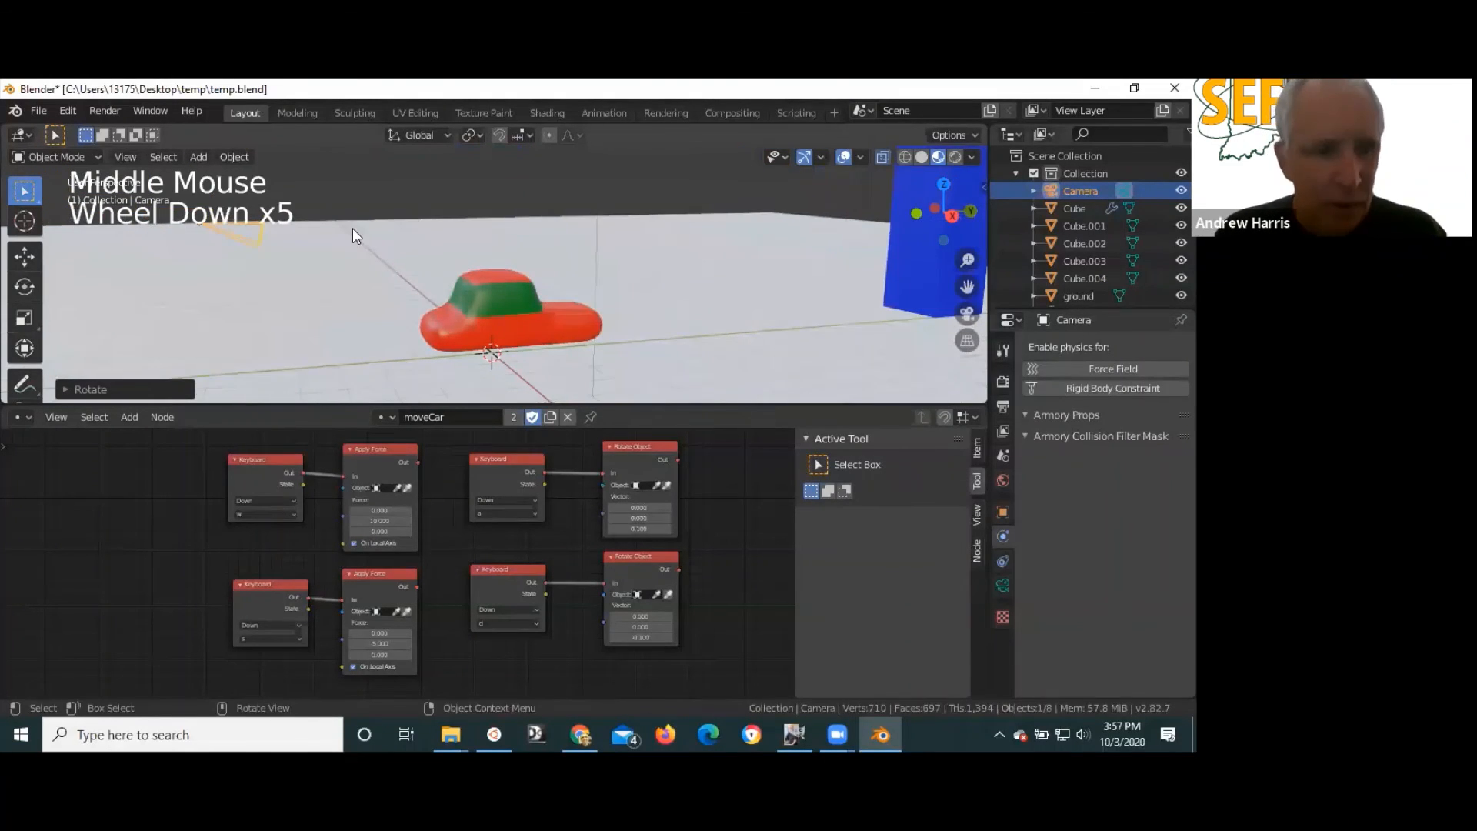
pyautogui.keyDown('shift'); pyautogui.click(496, 301); pyautogui.keyUp('shift')
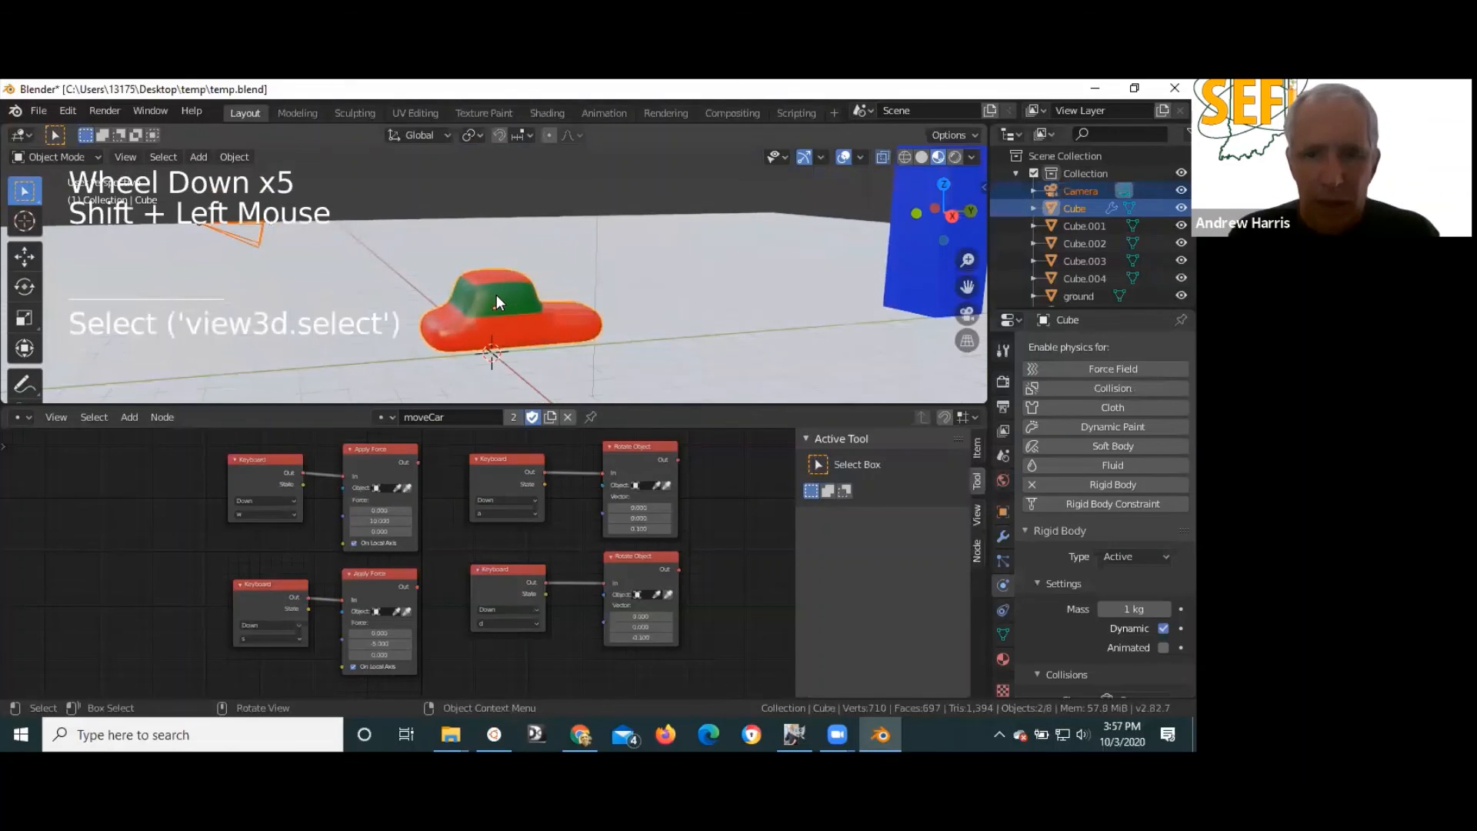
pyautogui.hotkey('ctrl', 'p')
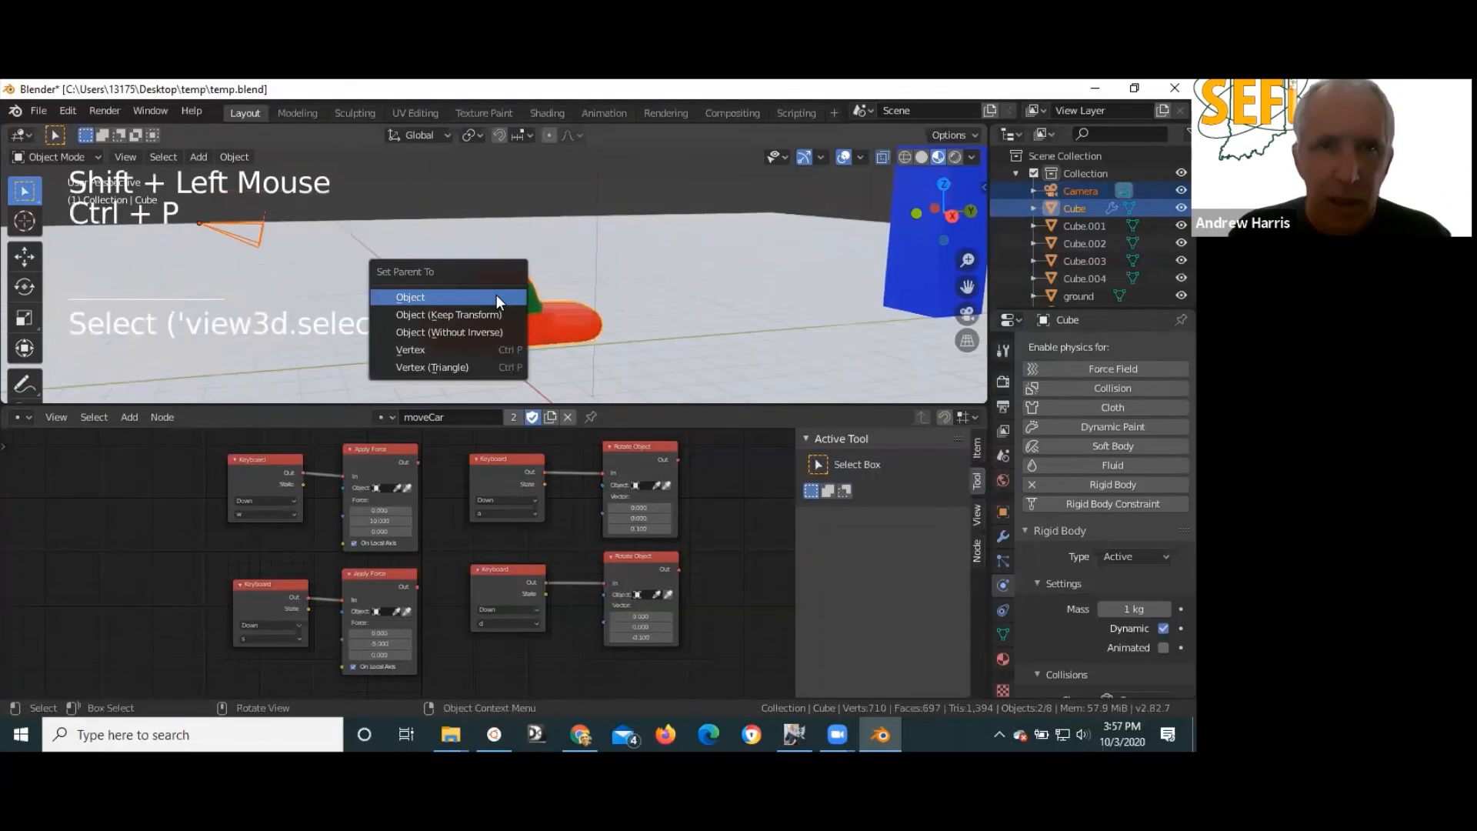
pyautogui.click(493, 297)
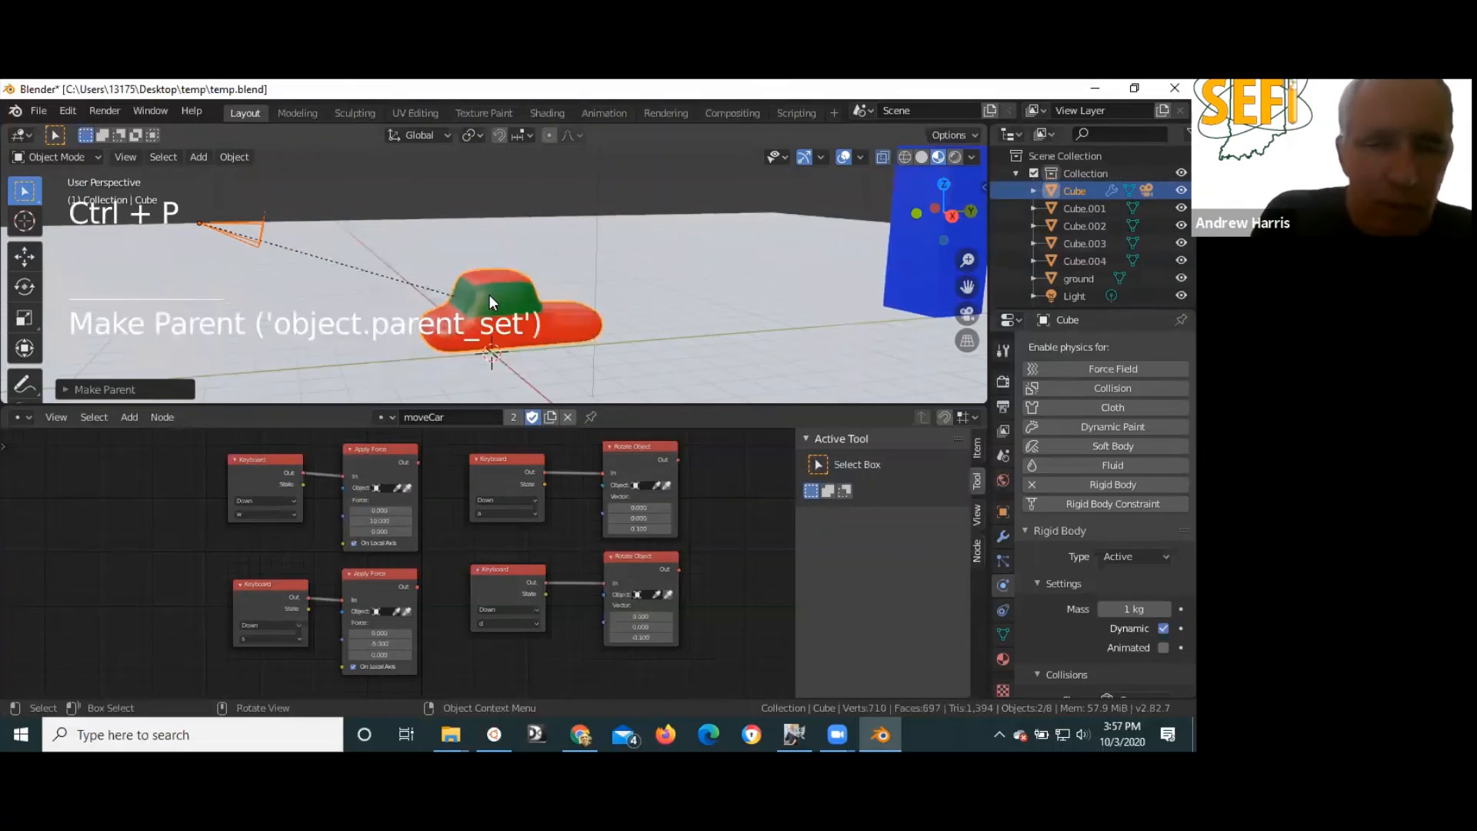
pyautogui.press('F5')
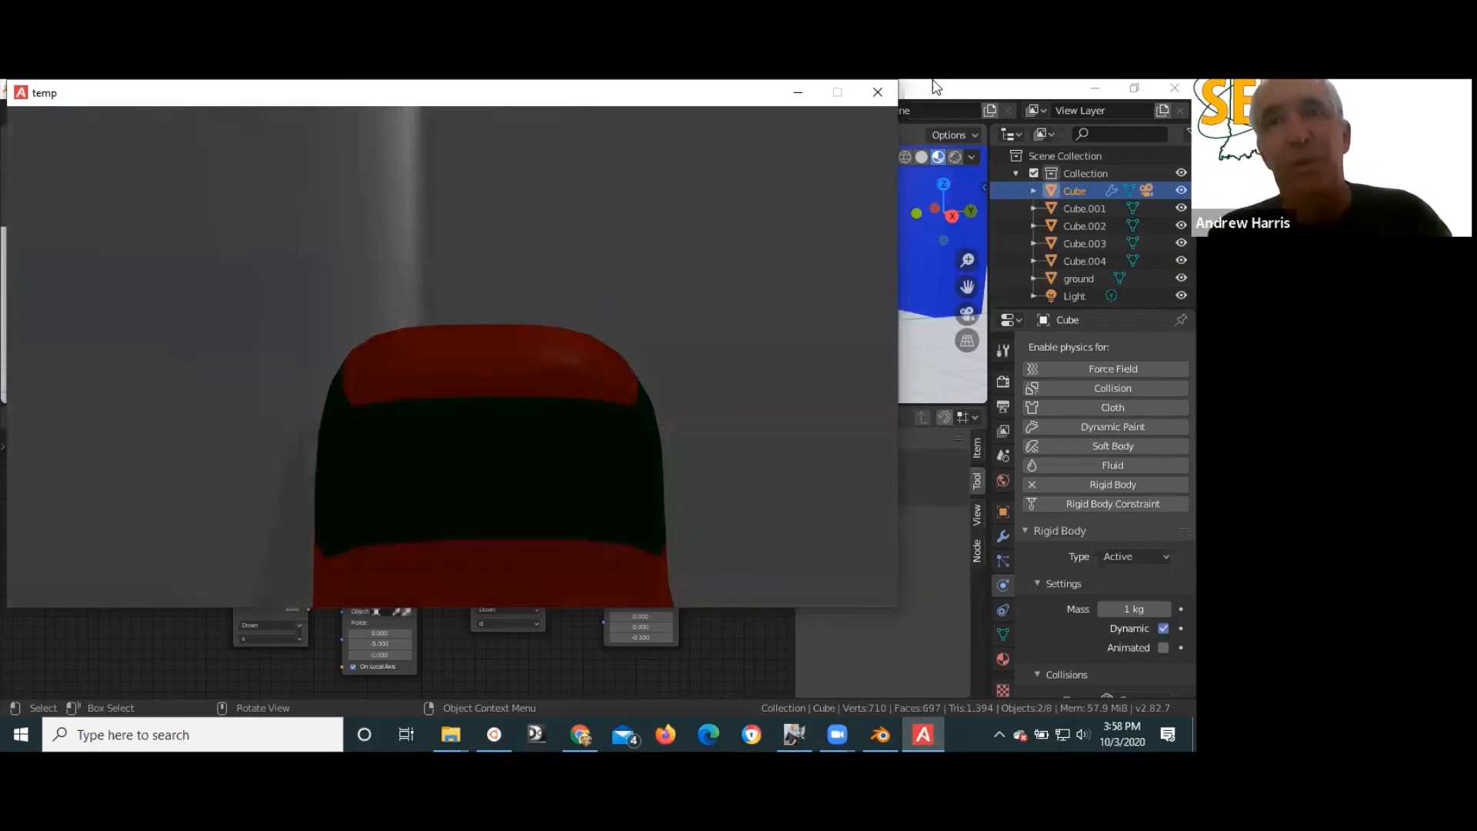
pyautogui.click(877, 92)
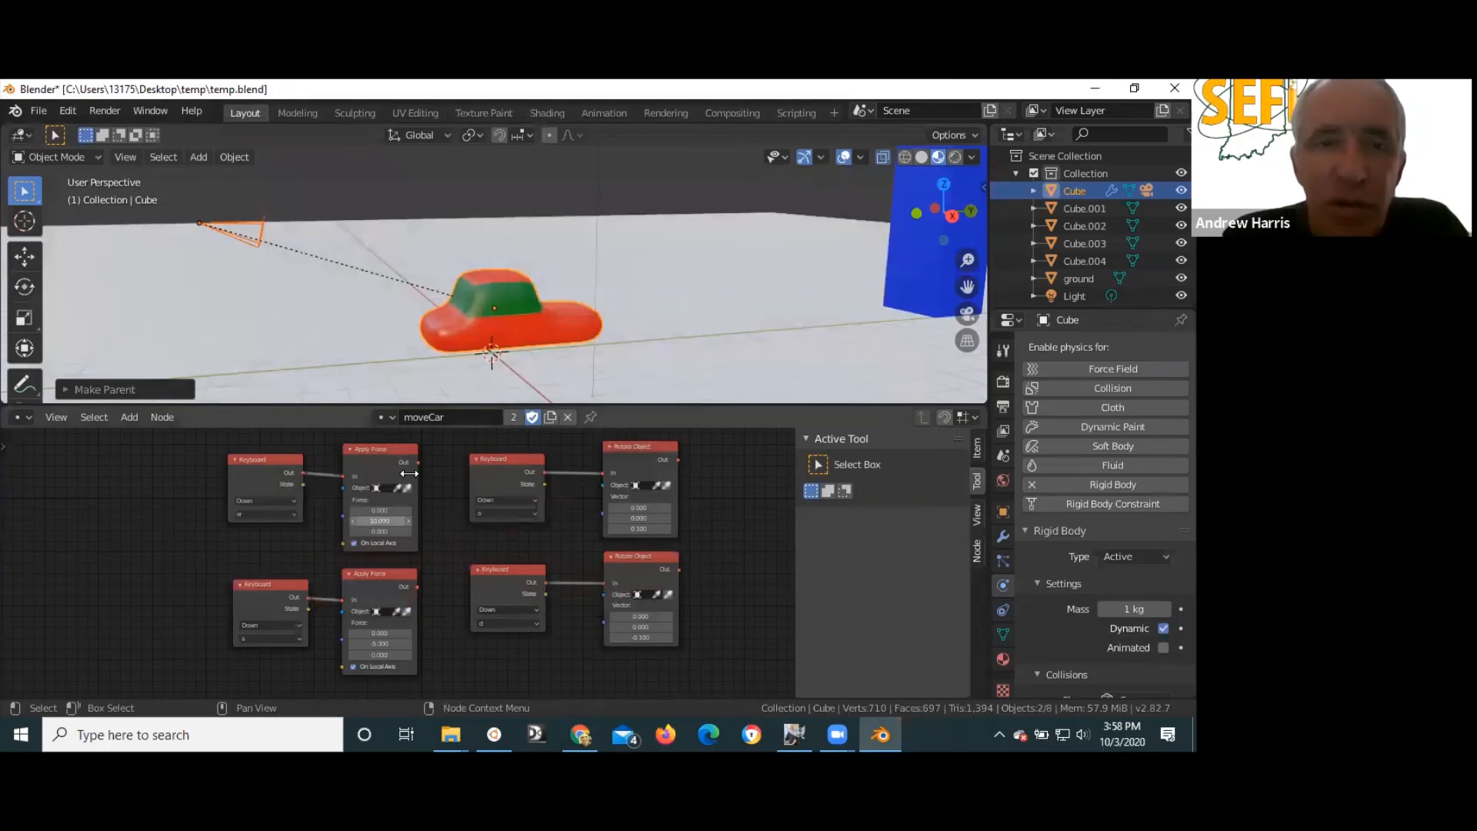
pyautogui.scroll(-2, 443, 506)
pyautogui.scroll(2, 443, 506)
pyautogui.scroll(-1, 429, 492)
pyautogui.scroll(-3, 430, 494)
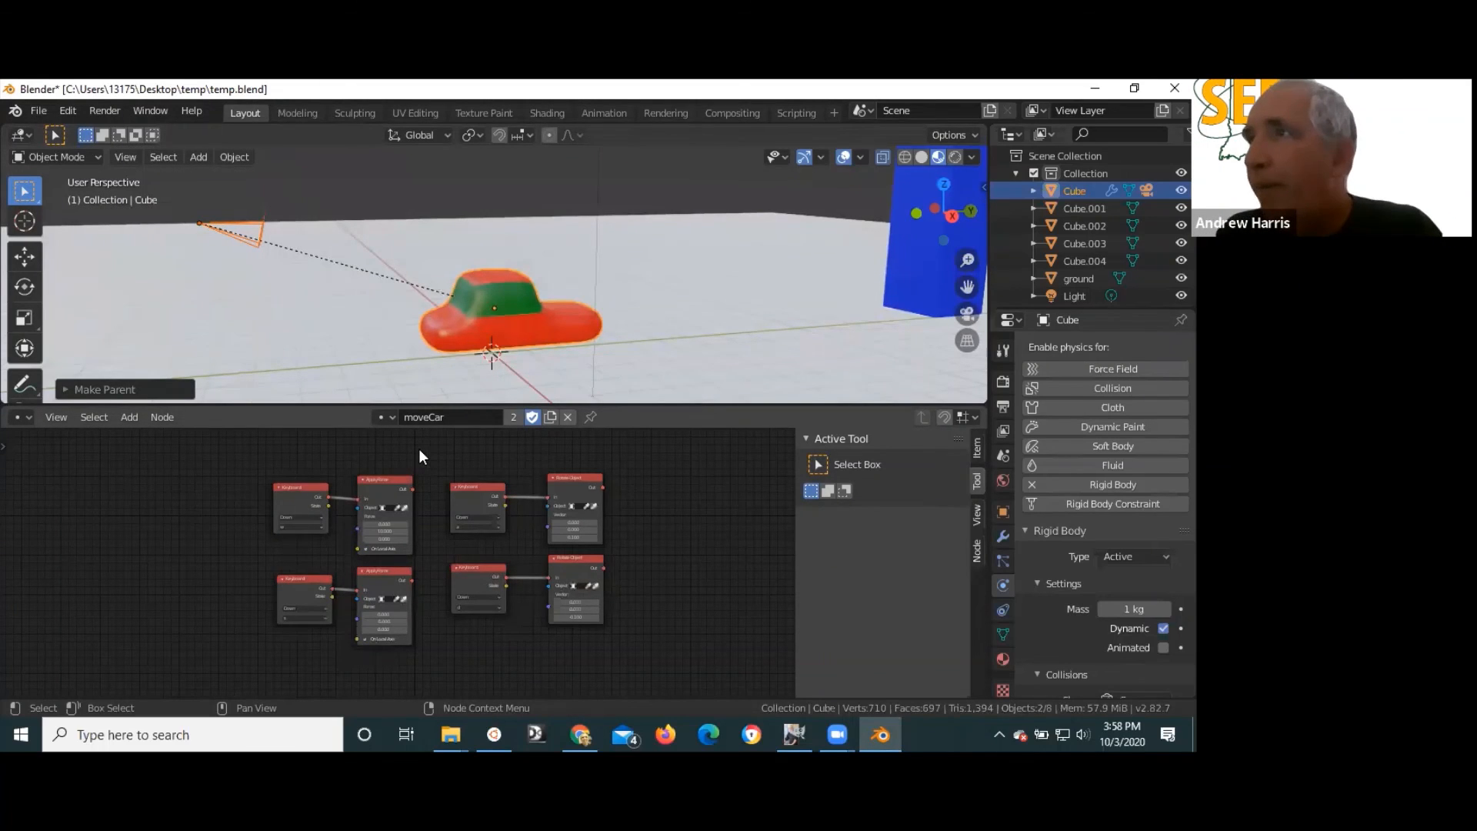
pyautogui.click(38, 110)
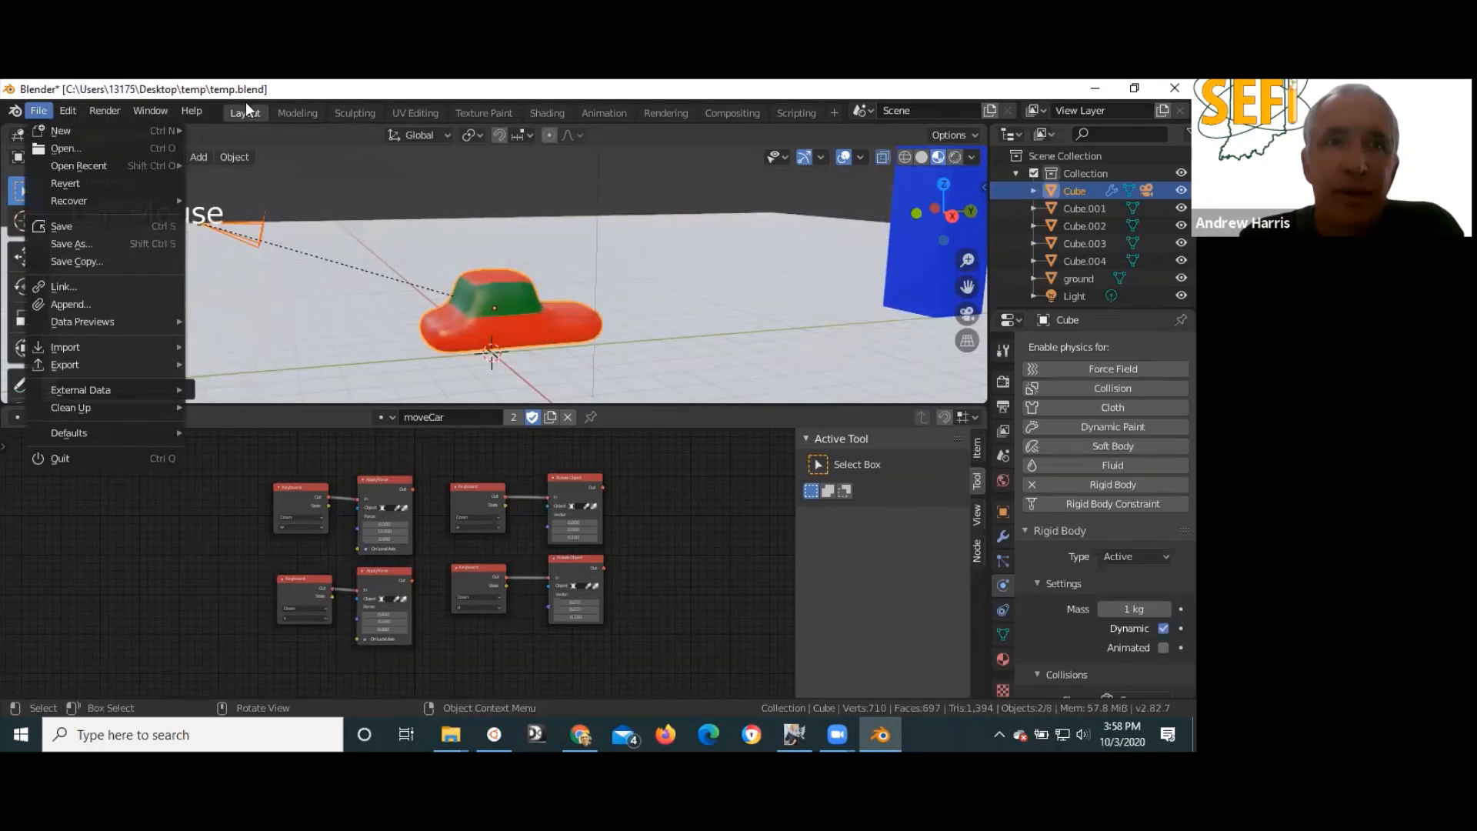
pyautogui.moveTo(192, 110)
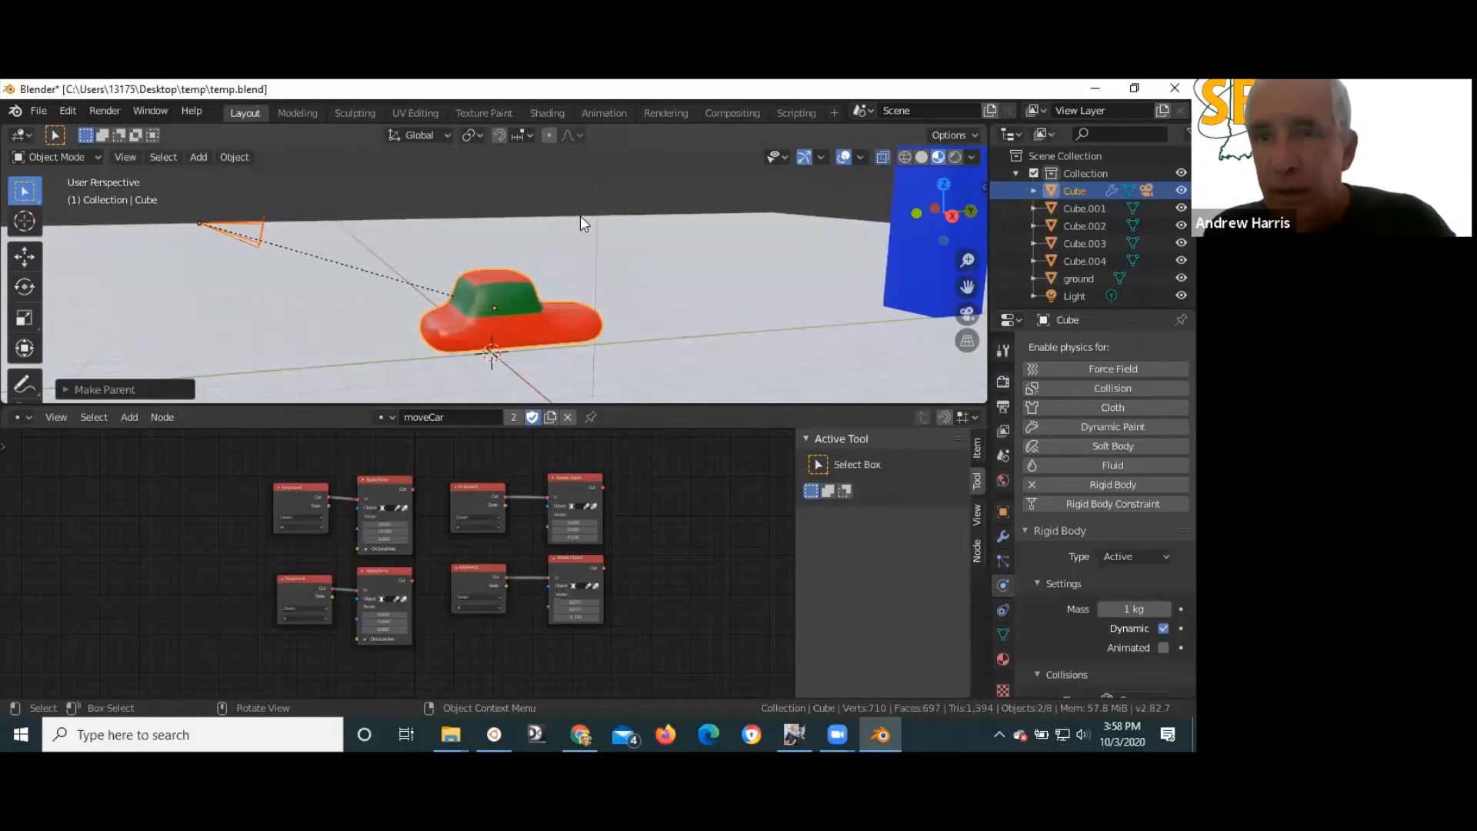
pyautogui.moveTo(470, 252); pyautogui.dragTo(825, 372, button='middle')
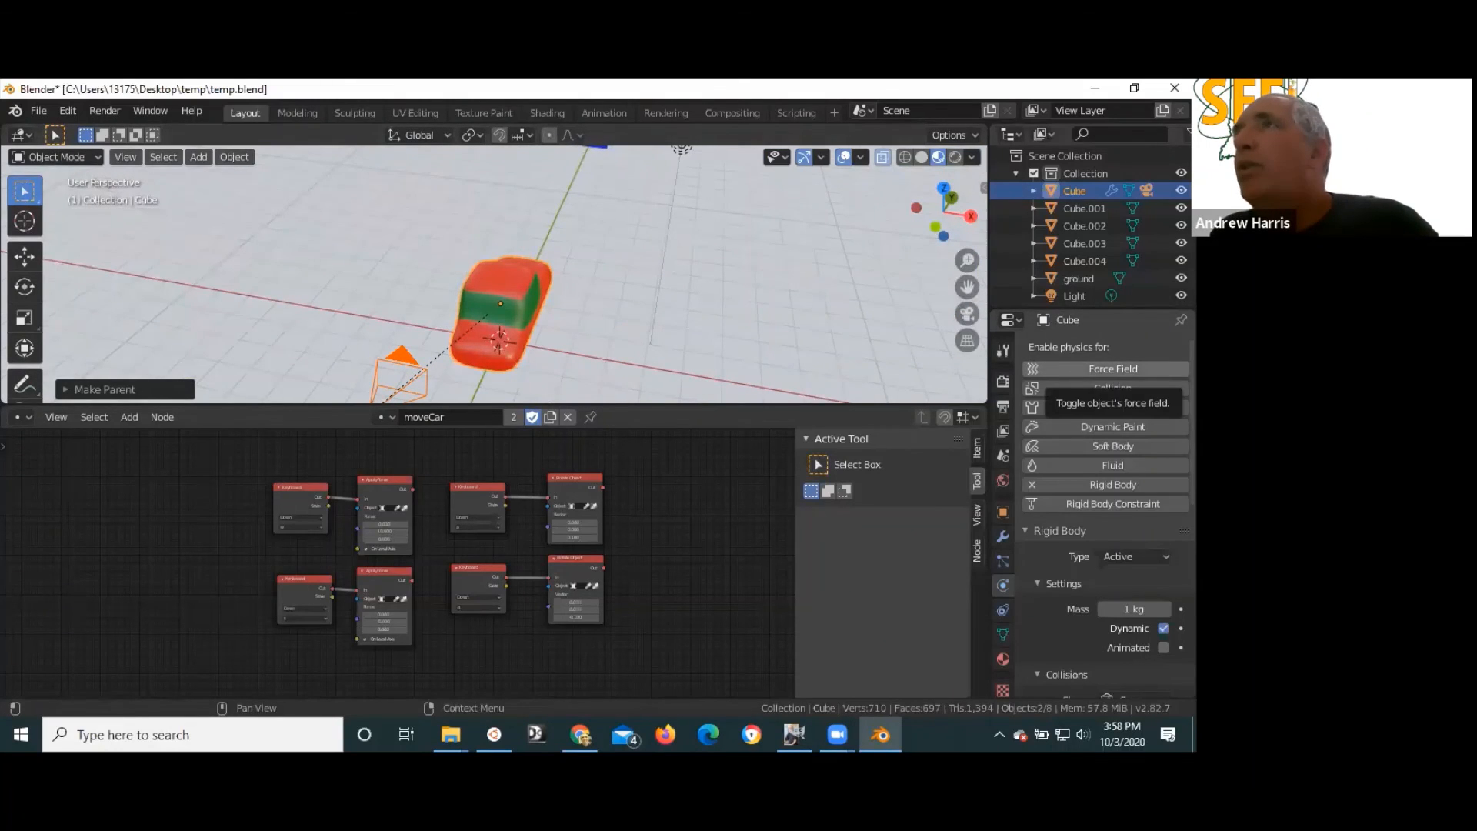
# - Switch to Chrome and look through the Celebrate Science Indiana 2020 schedule for the IUPUI Computer & Information Science game development session
pyautogui.hotkey('alt', 'Tab')
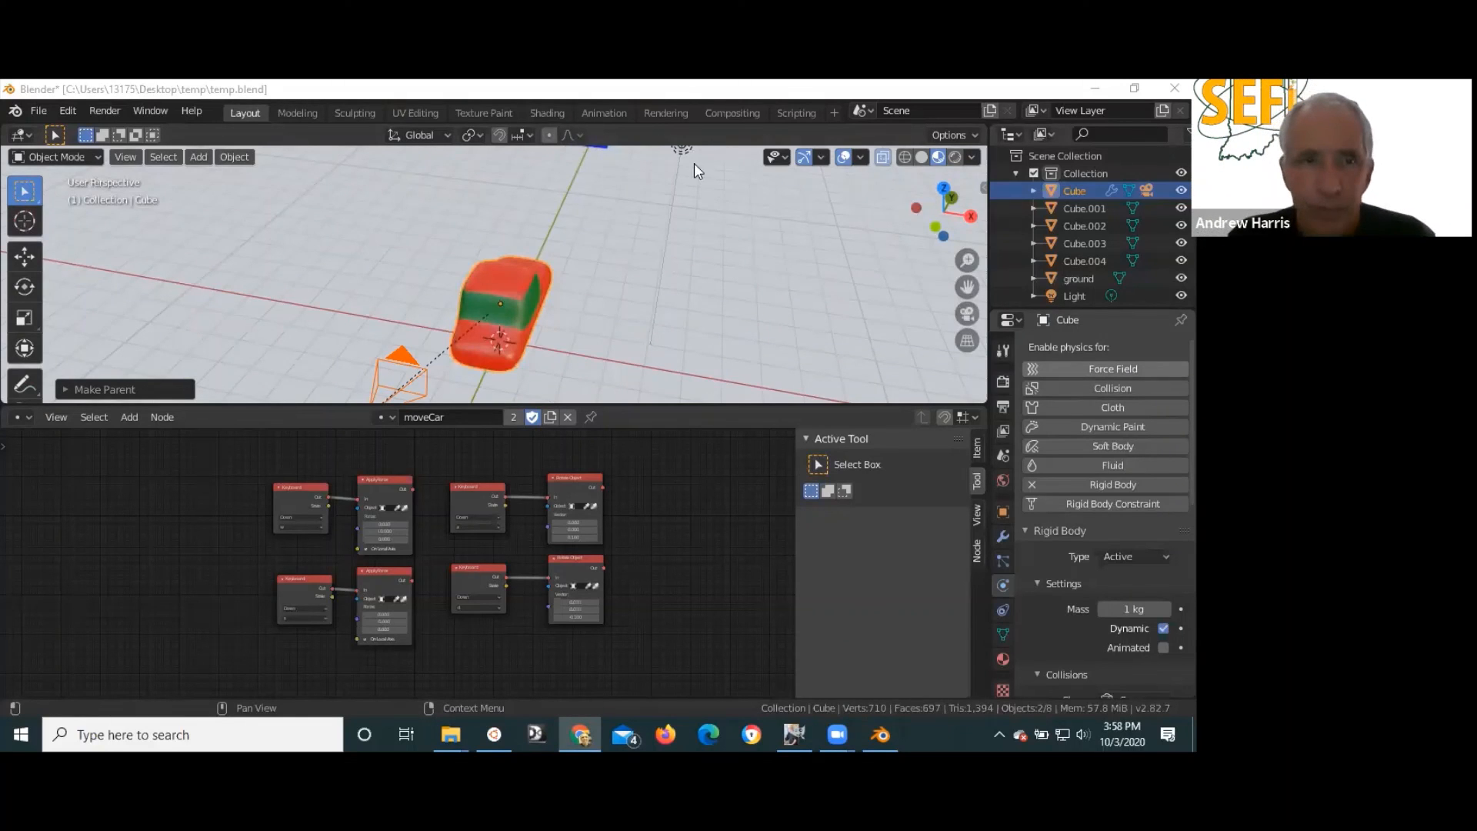
pyautogui.hotkey('alt', 'Tab')
pyautogui.scroll(-15, 568, 471)
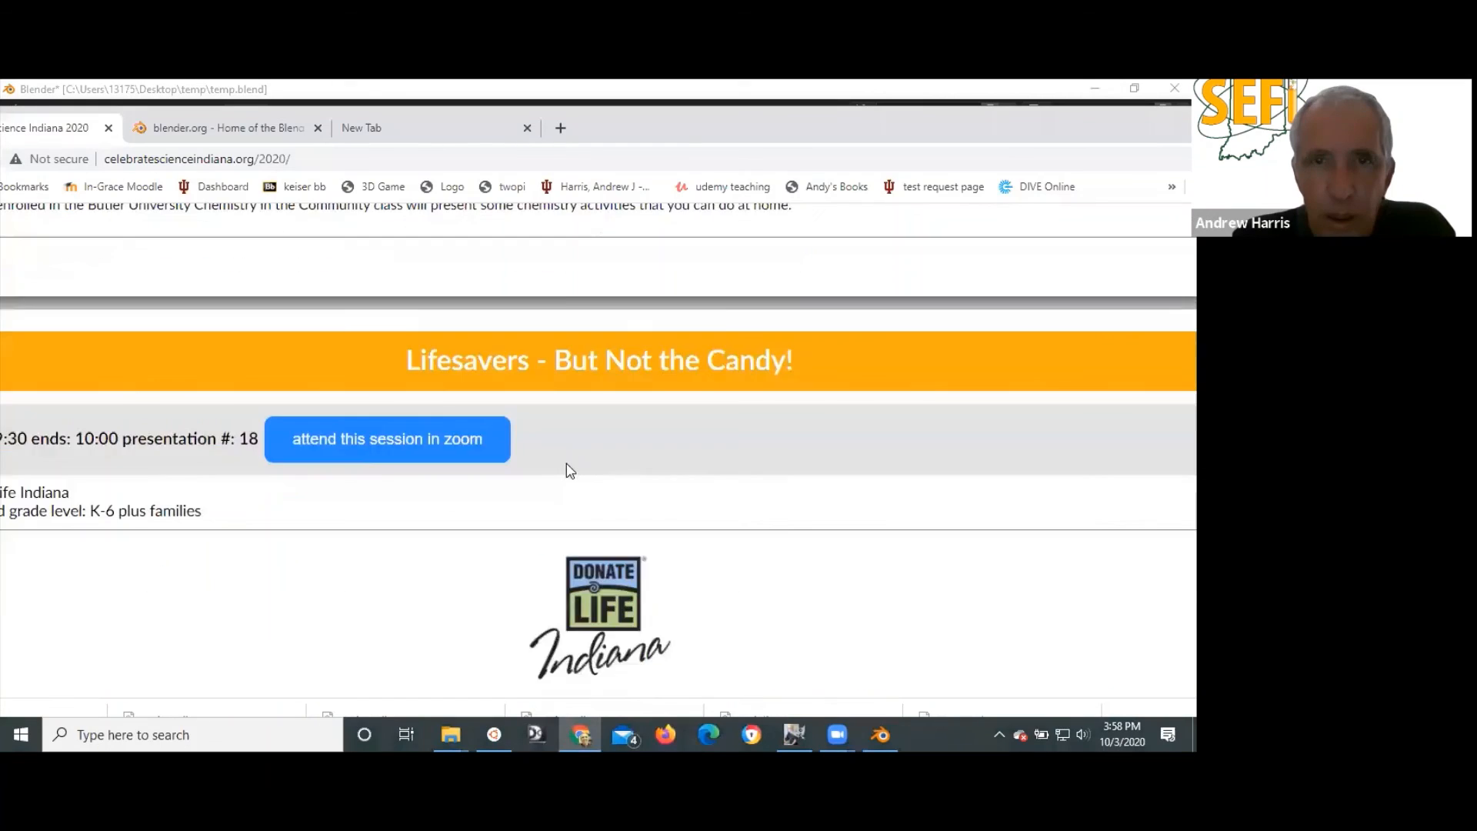
pyautogui.scroll(-6, 566, 477)
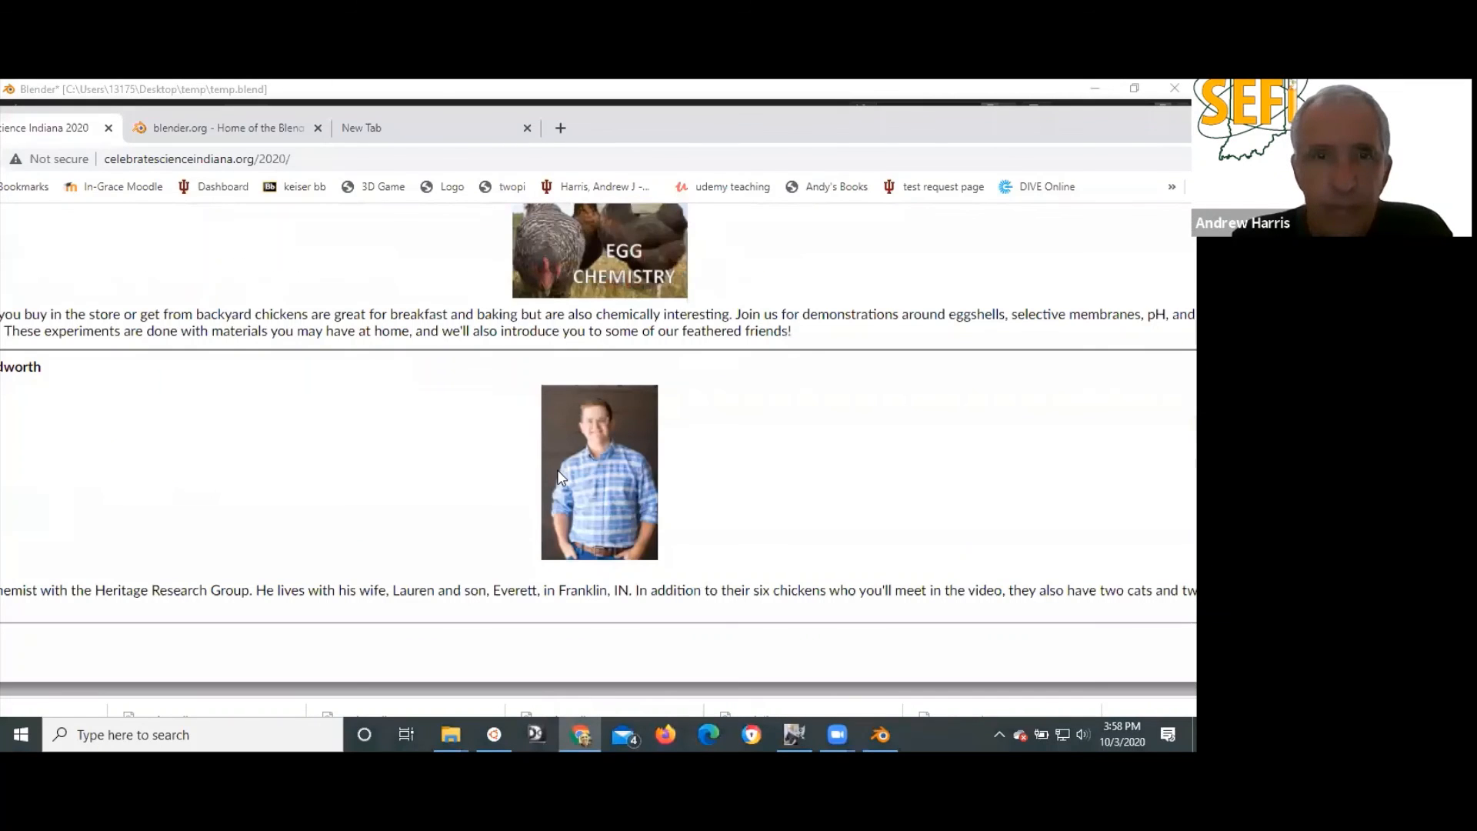
pyautogui.scroll(-10, 561, 477)
pyautogui.scroll(-15, 557, 477)
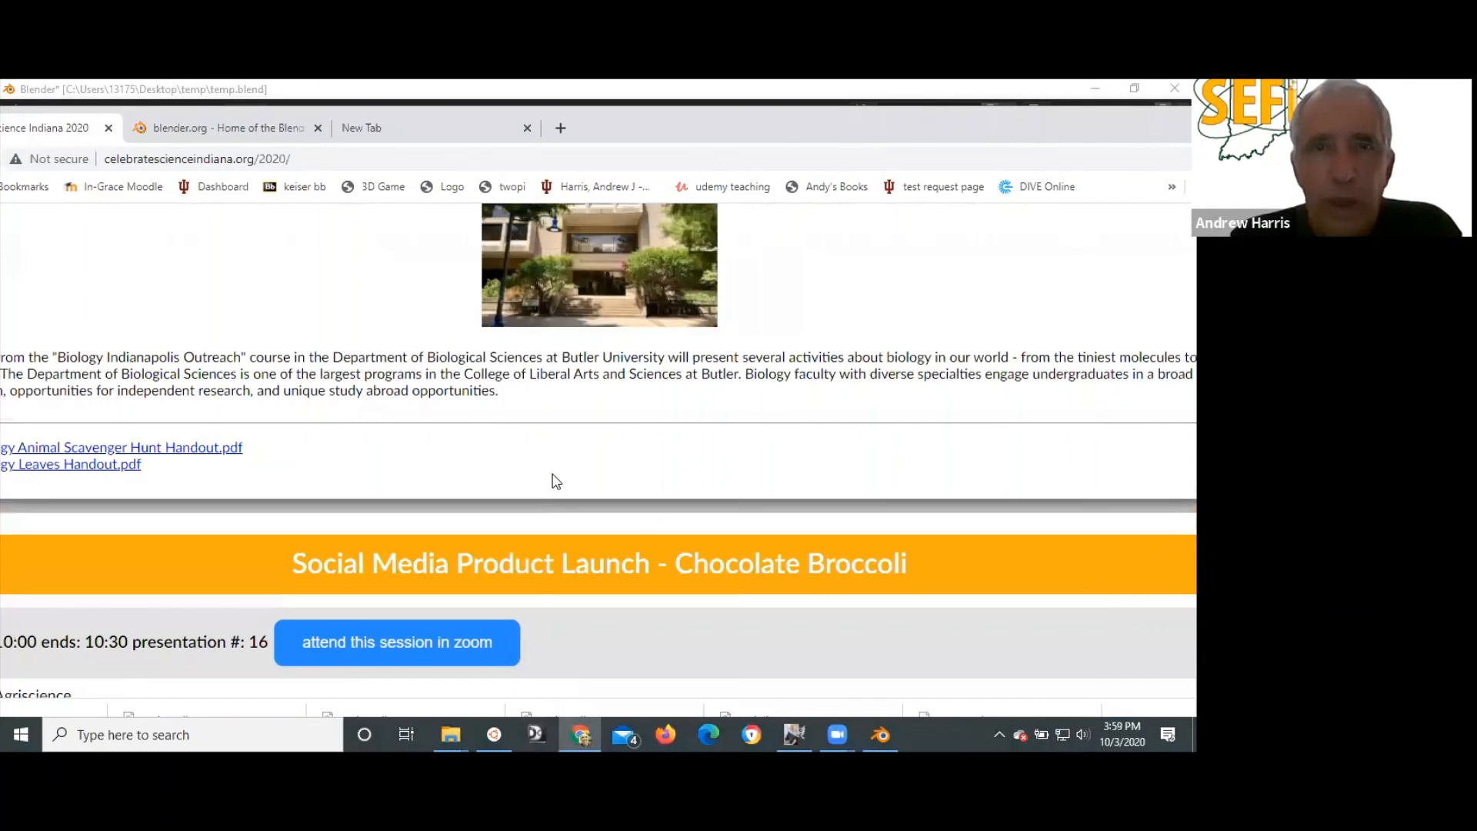
pyautogui.scroll(-10, 542, 487)
pyautogui.scroll(-10, 542, 490)
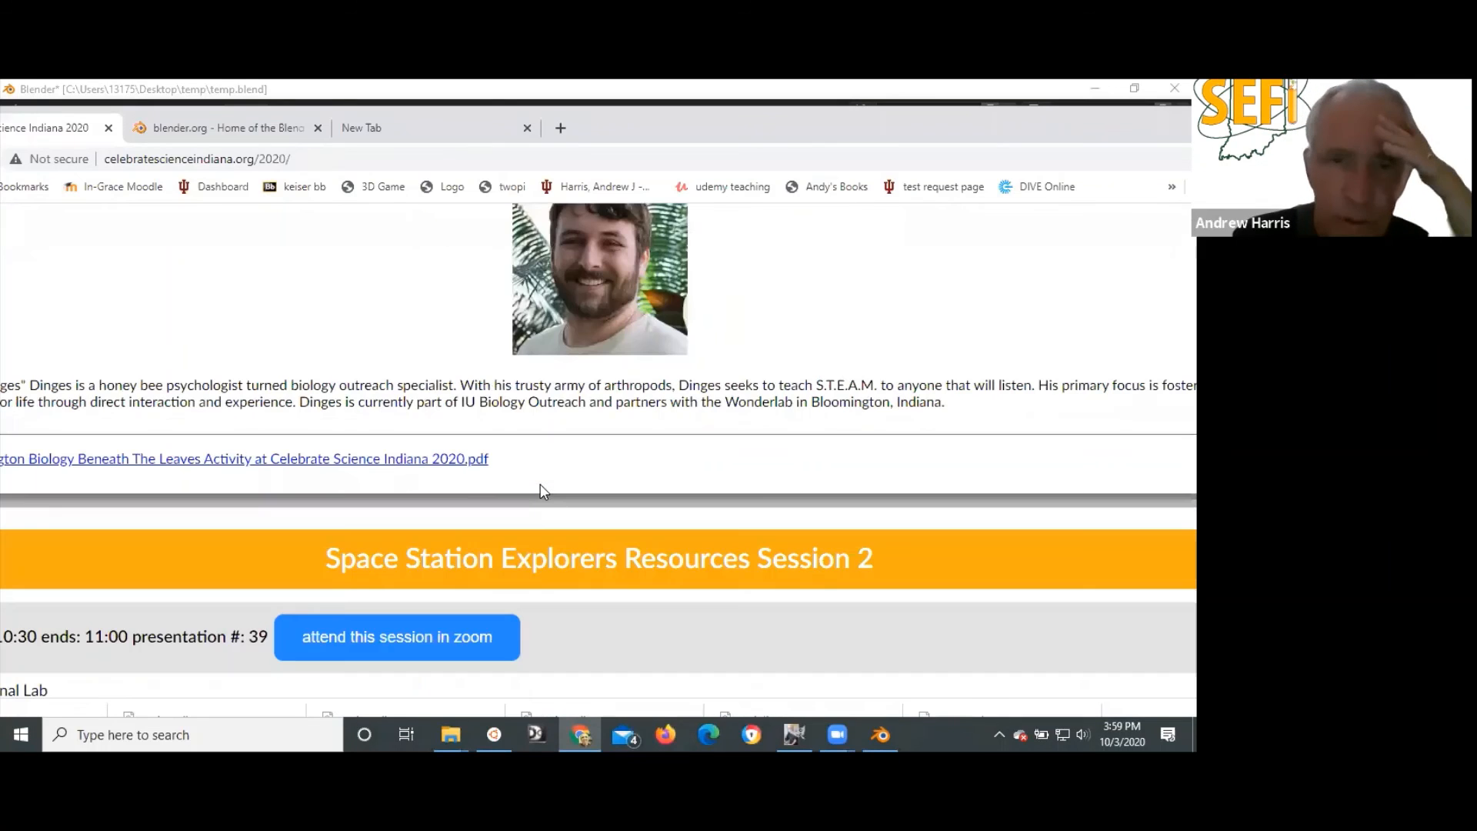
pyautogui.scroll(-10, 539, 493)
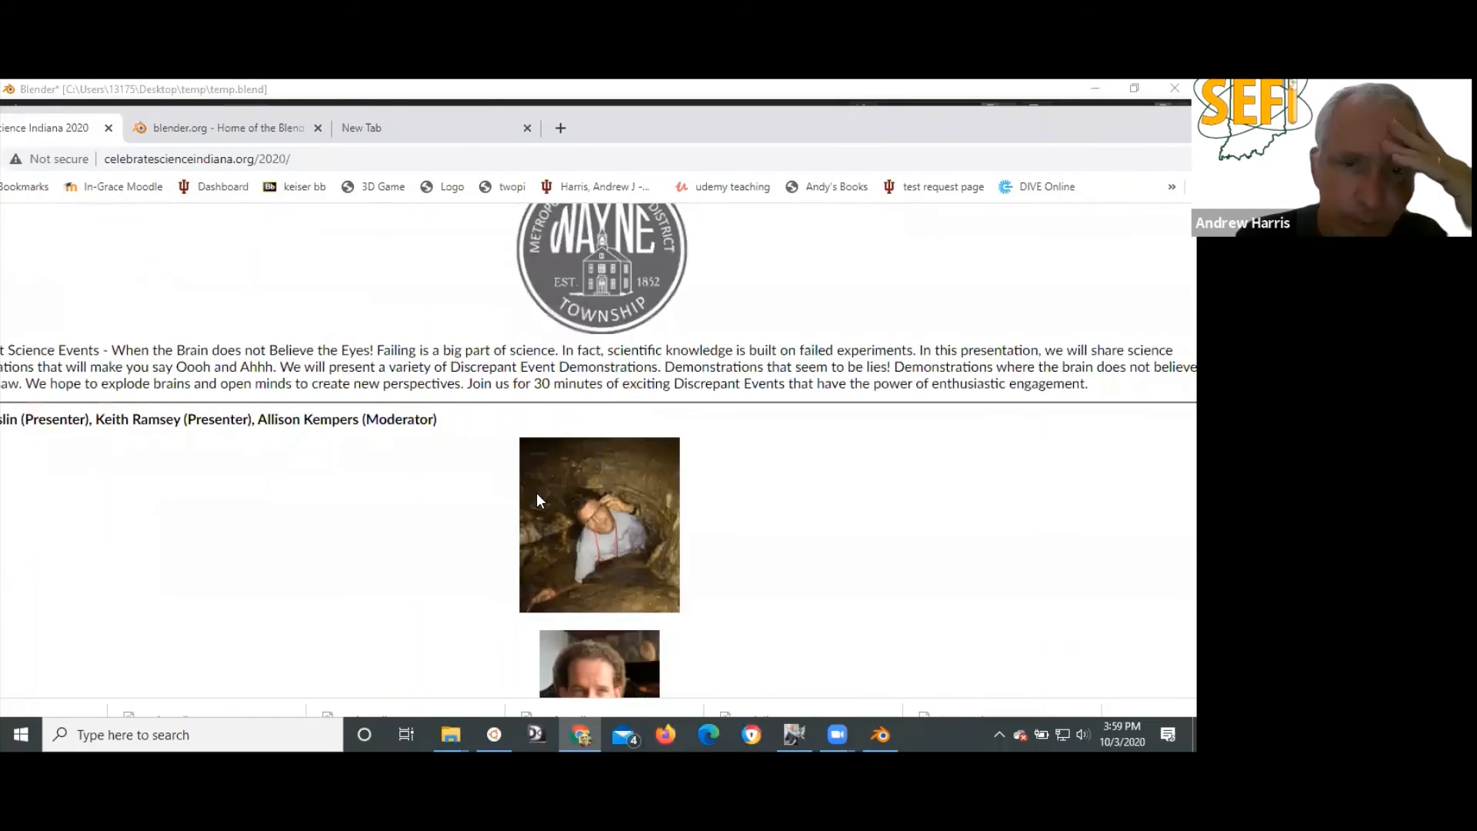
pyautogui.scroll(-10, 537, 496)
pyautogui.scroll(-5, 537, 496)
pyautogui.scroll(-7, 1011, 343)
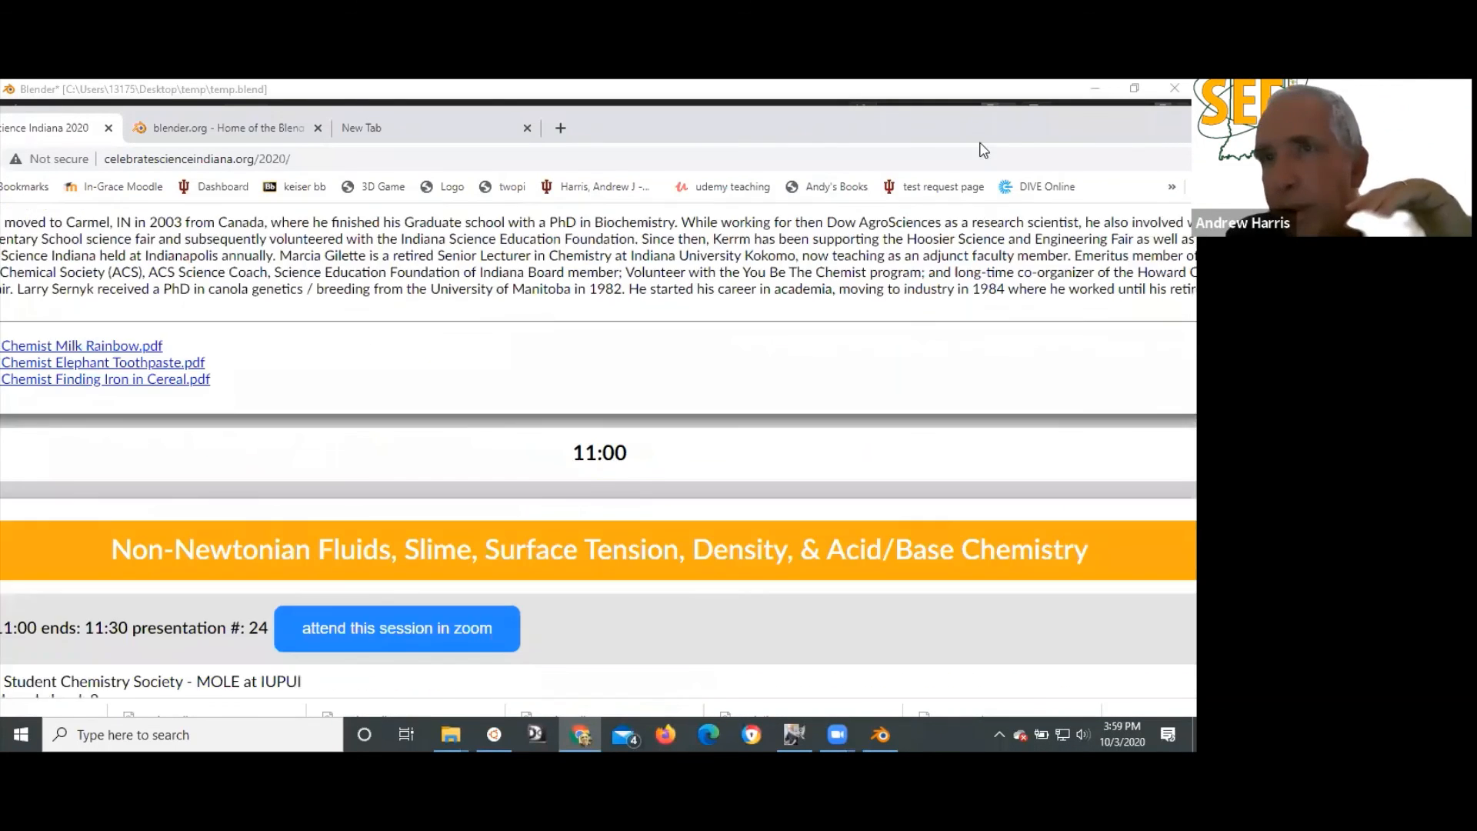
pyautogui.scroll(-10, 958, 124)
pyautogui.moveTo(959, 124); pyautogui.dragTo(805, 103)
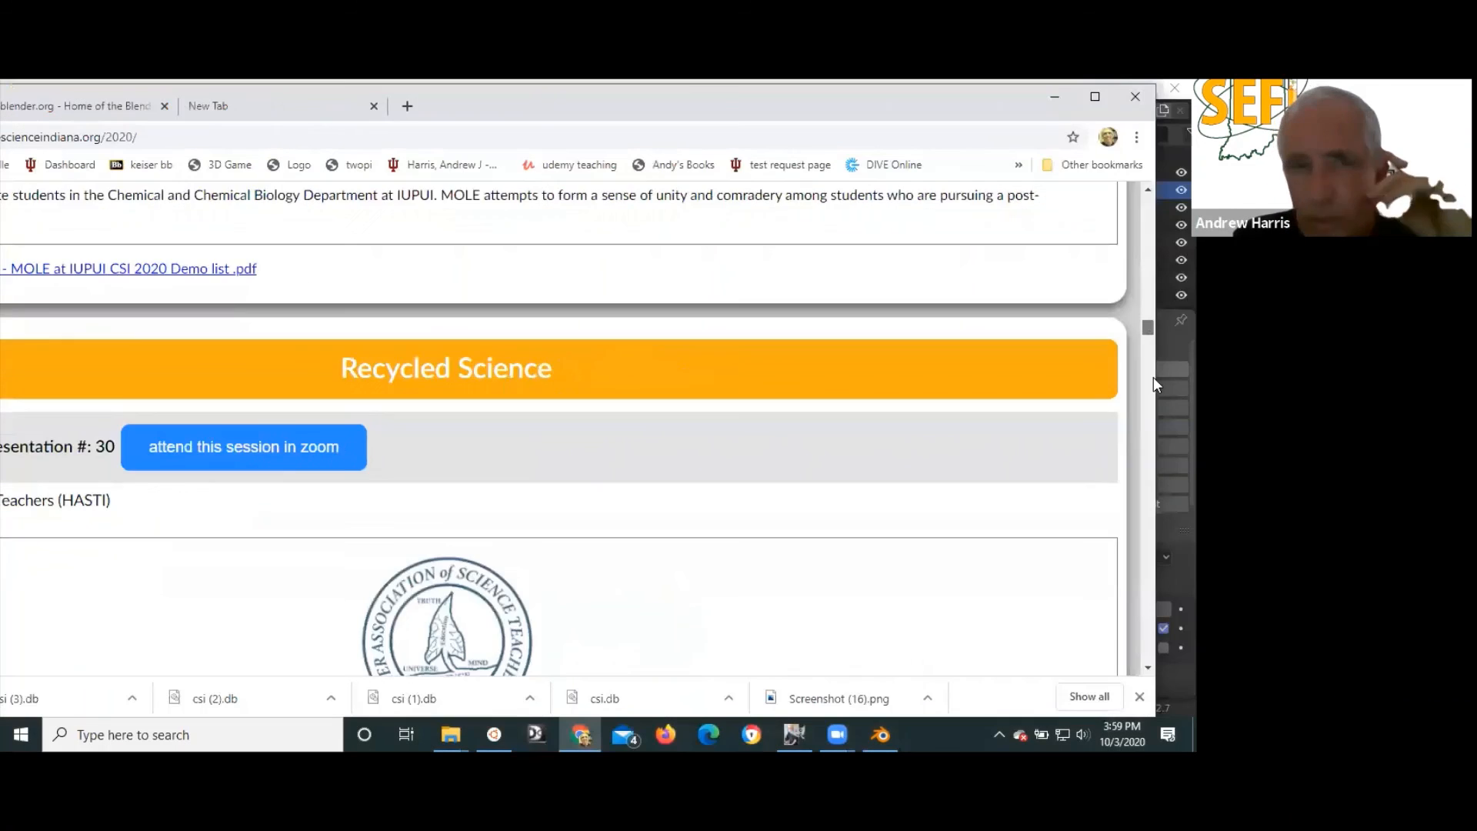
pyautogui.moveTo(1148, 327); pyautogui.dragTo(1148, 592)
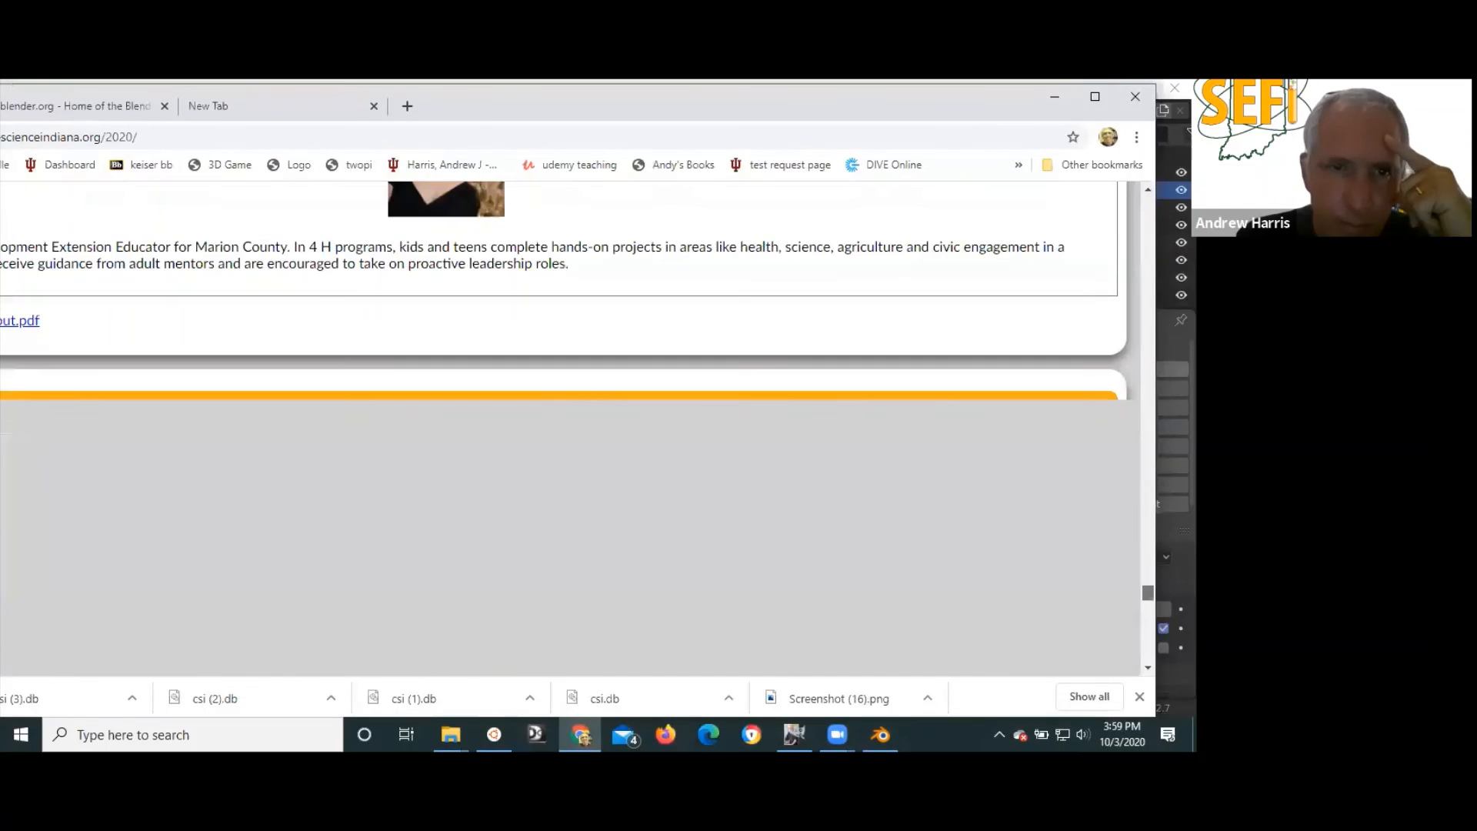
pyautogui.scroll(-3, 456, 521)
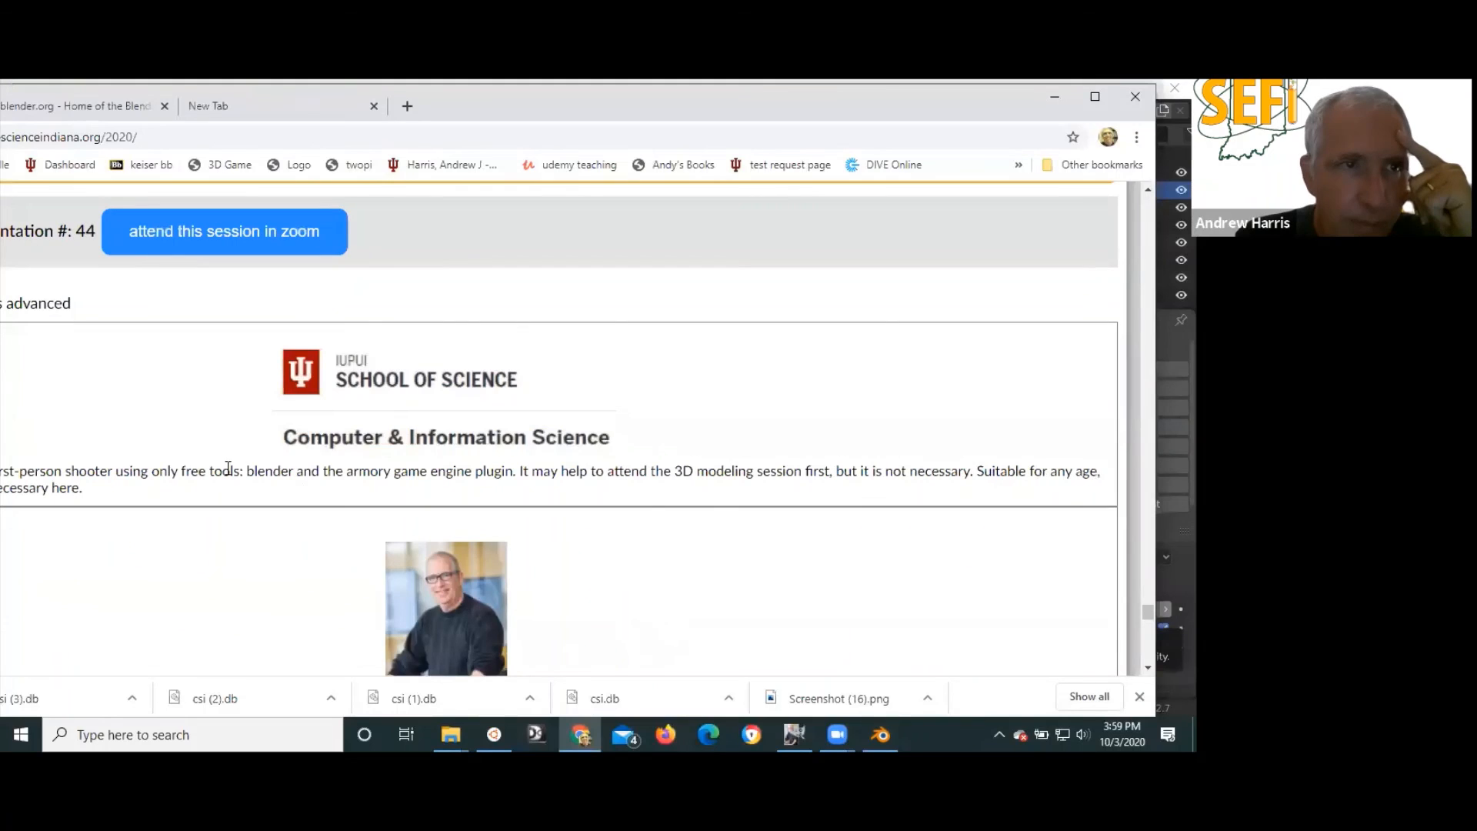
# - Review the game development session's description and open its "video series on 3D game dev" link
pyautogui.scroll(-2, 227, 471)
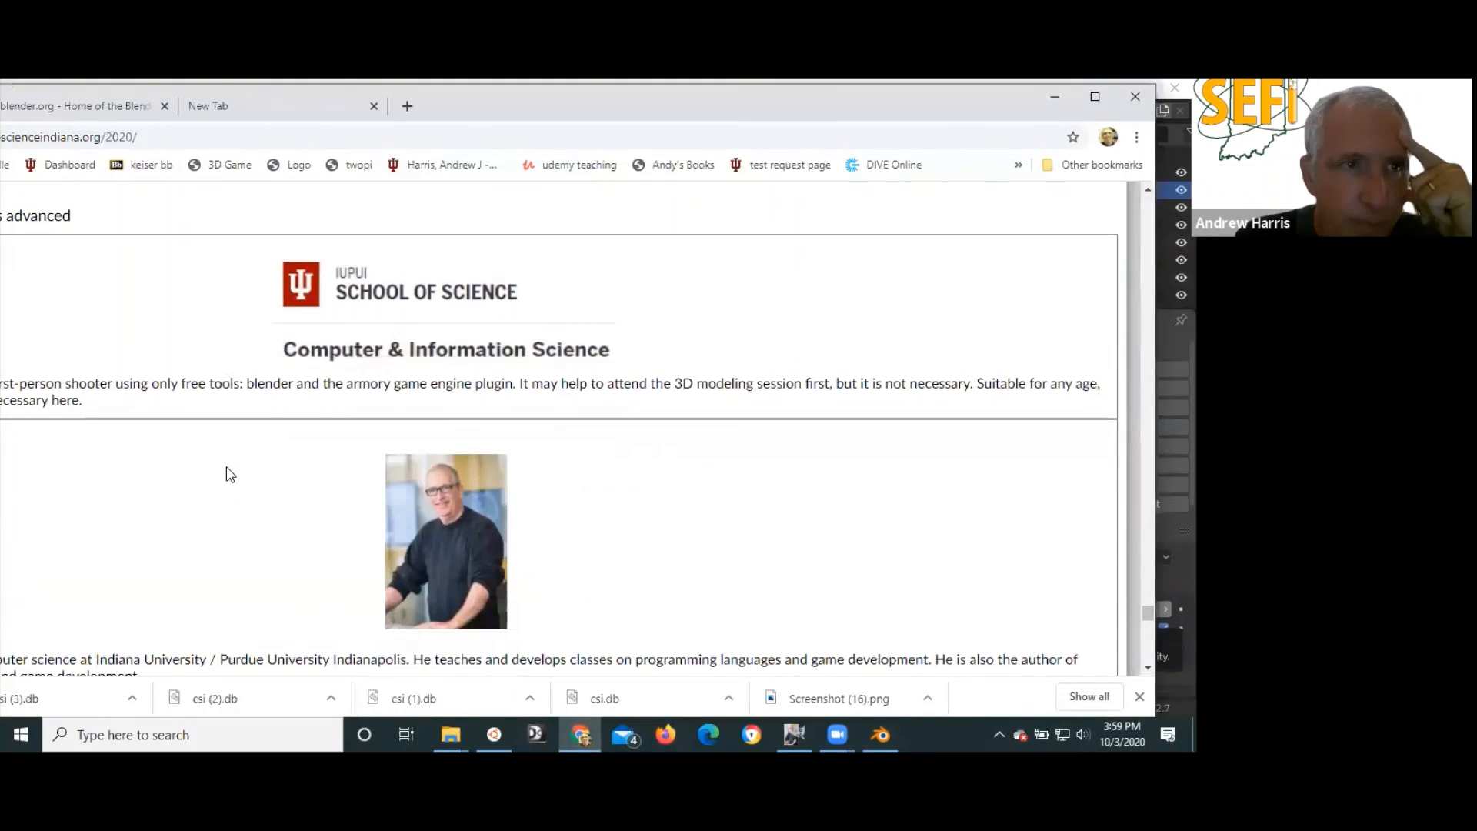
pyautogui.scroll(2, 223, 473)
pyautogui.scroll(-2, 218, 477)
pyautogui.scroll(-2, 223, 477)
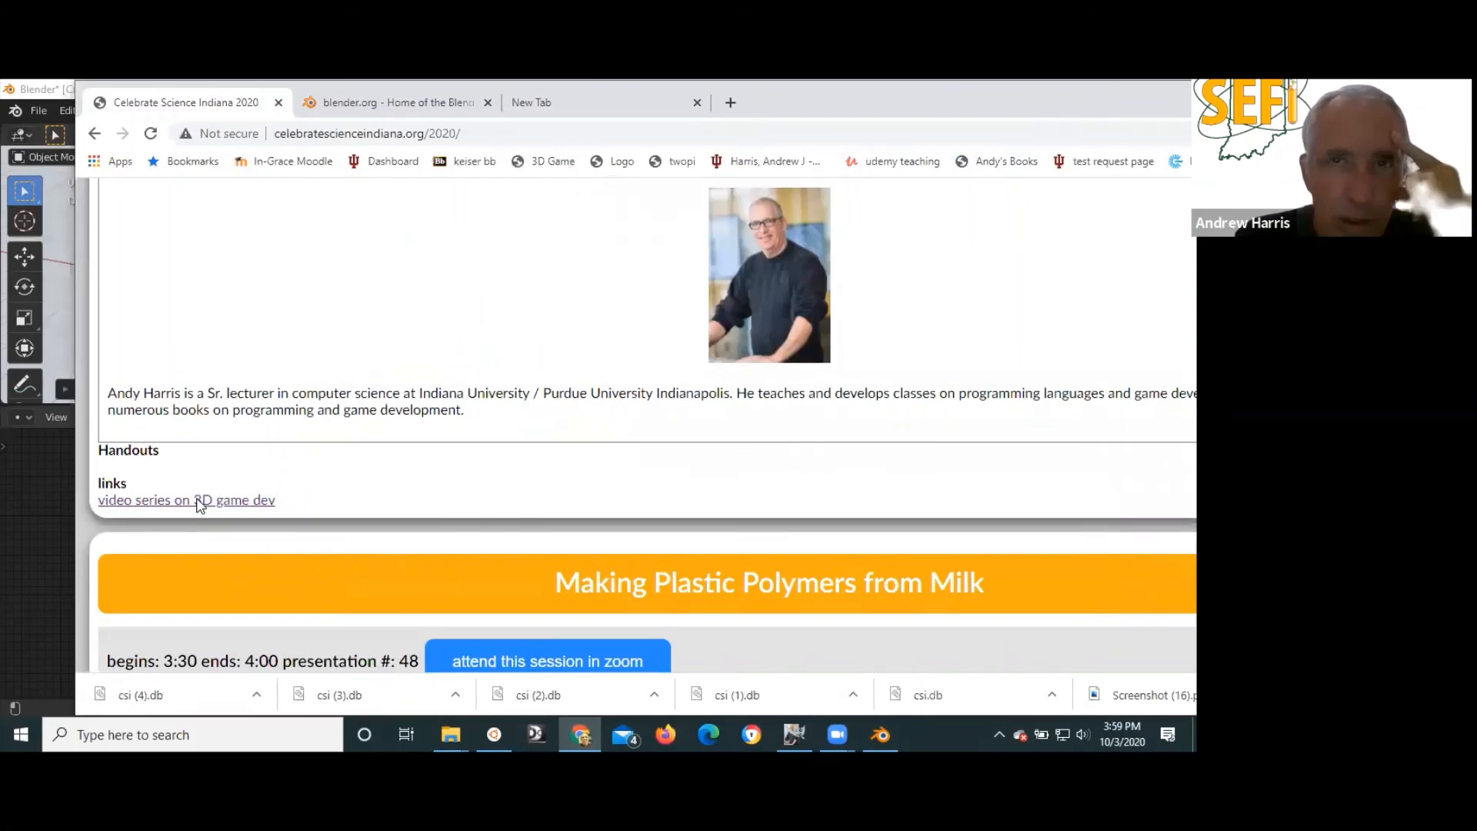
pyautogui.click(198, 502)
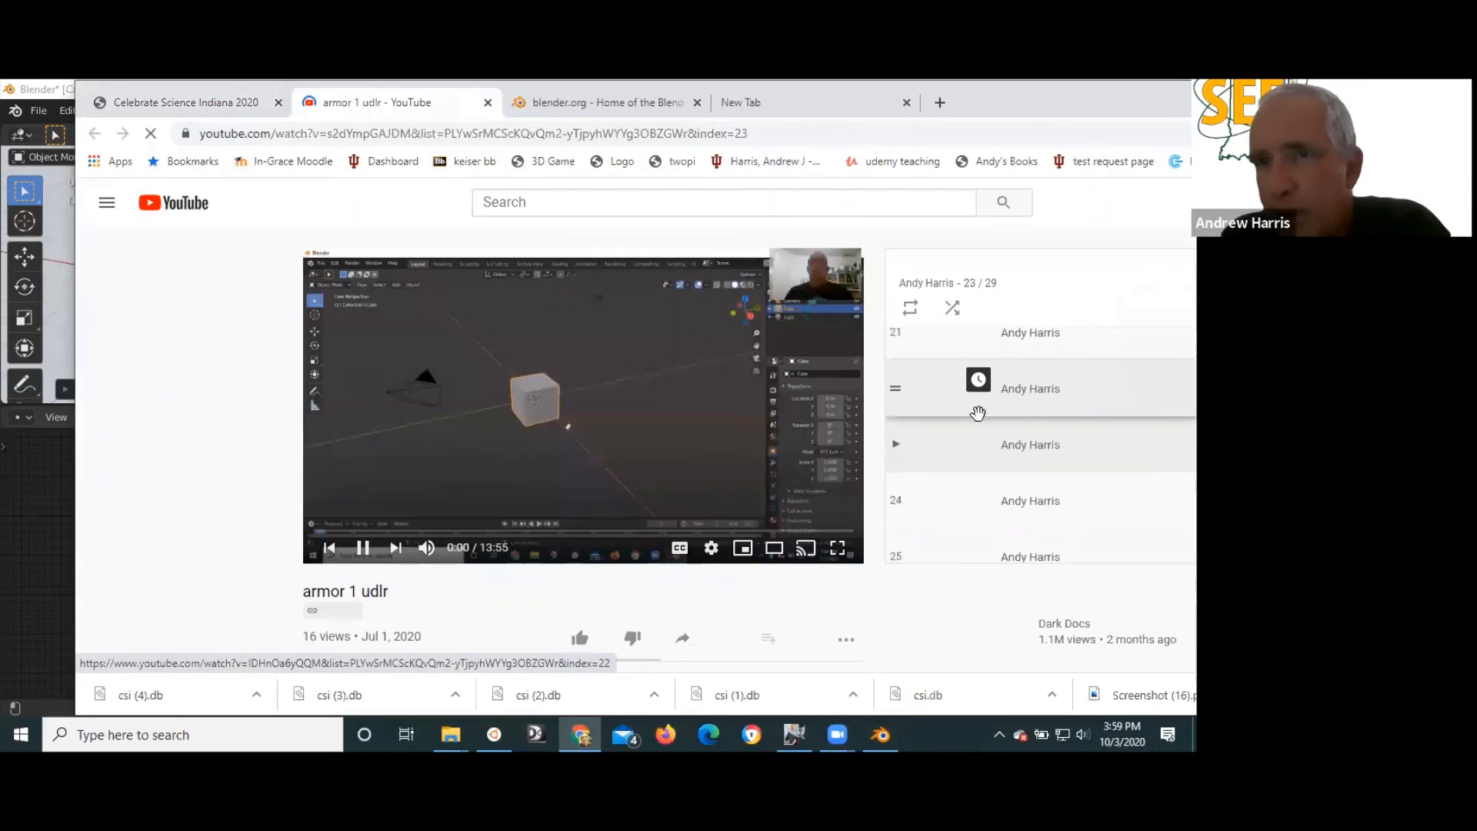
# - Look through the gameCamp playlist, from the Blender modeling lessons to the armor game engine lessons
pyautogui.scroll(4, 978, 423)
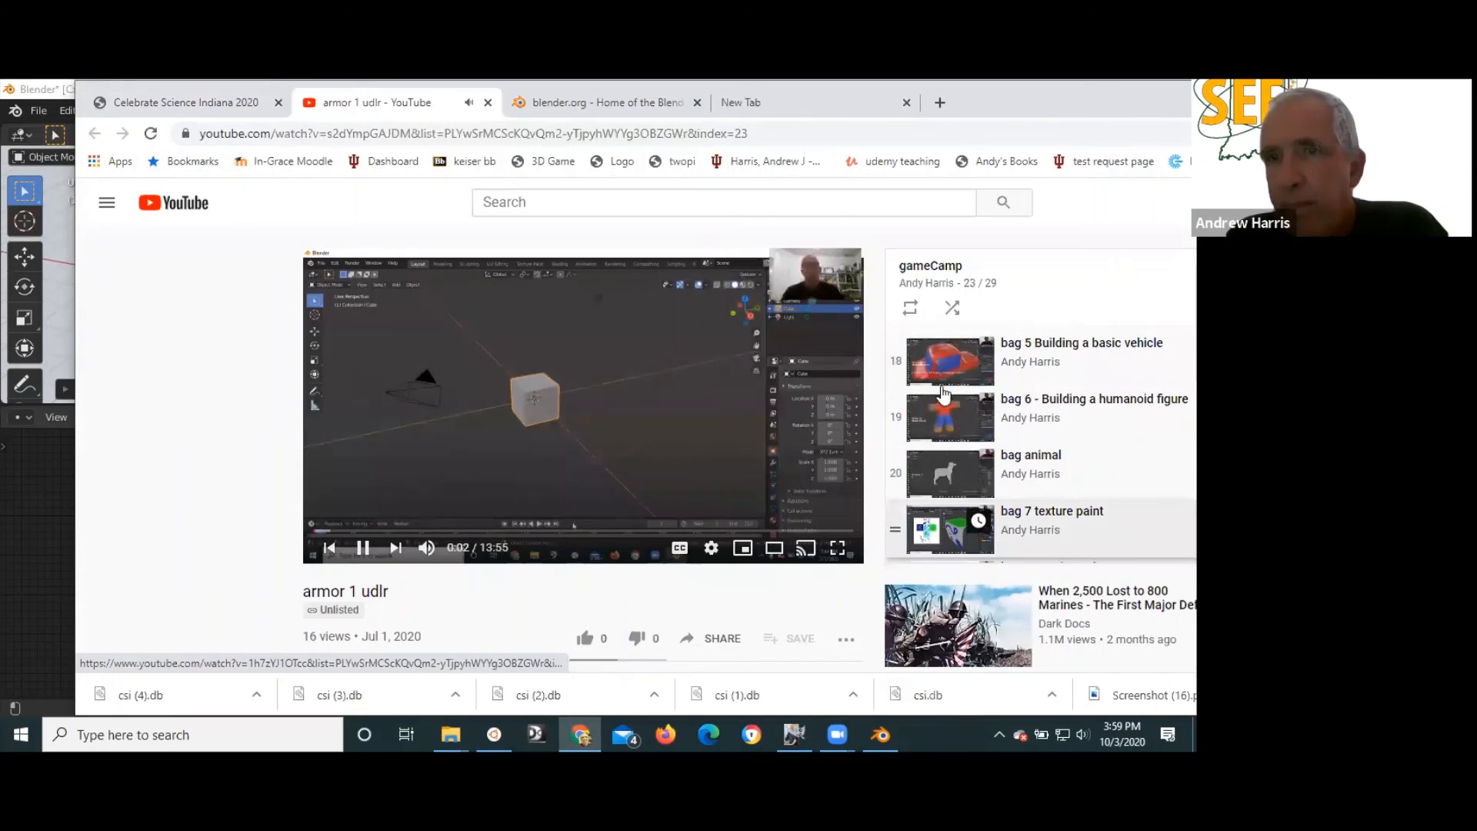
pyautogui.scroll(1, 934, 385)
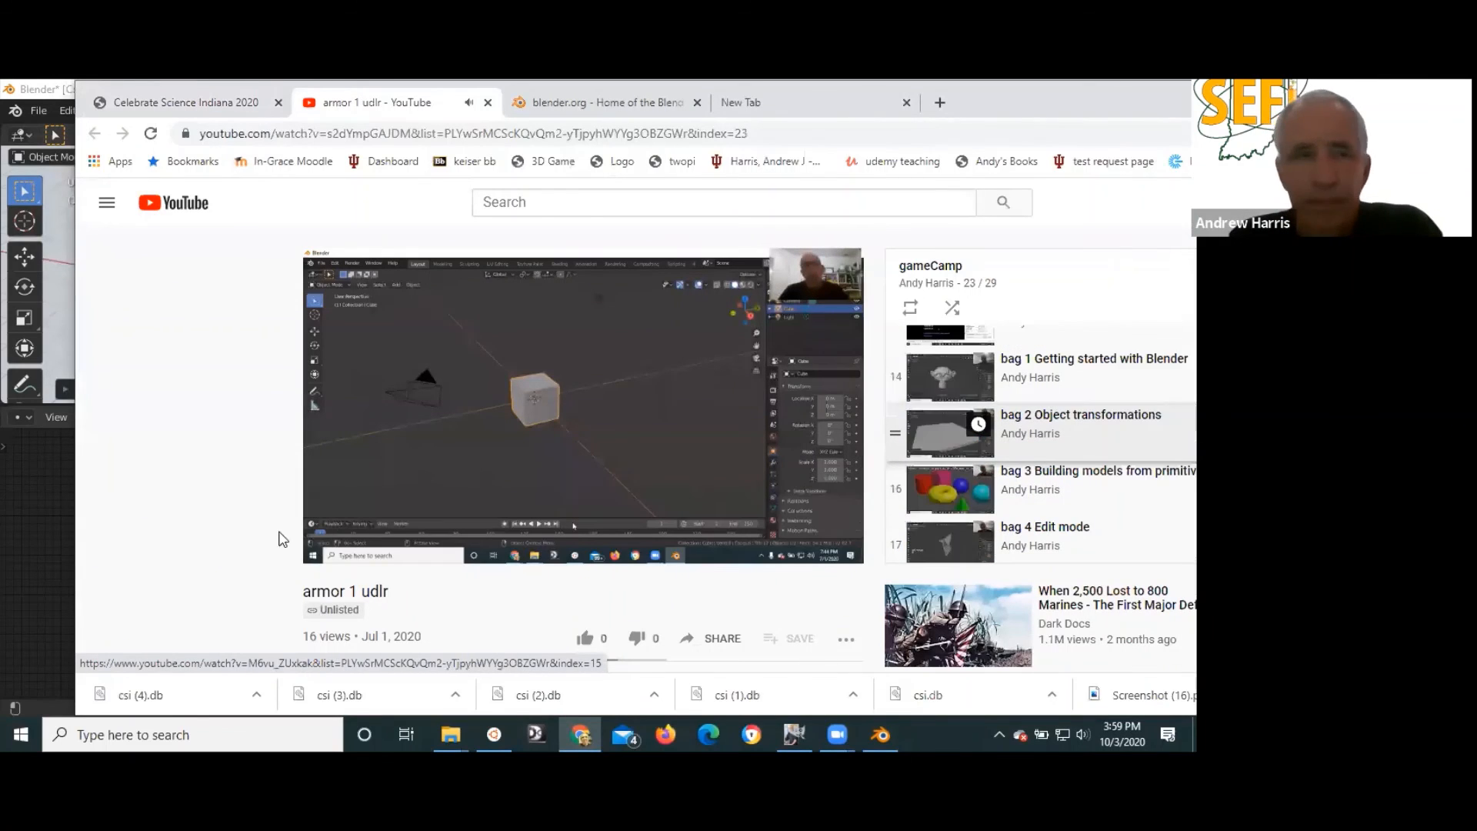
pyautogui.scroll(-3, 919, 431)
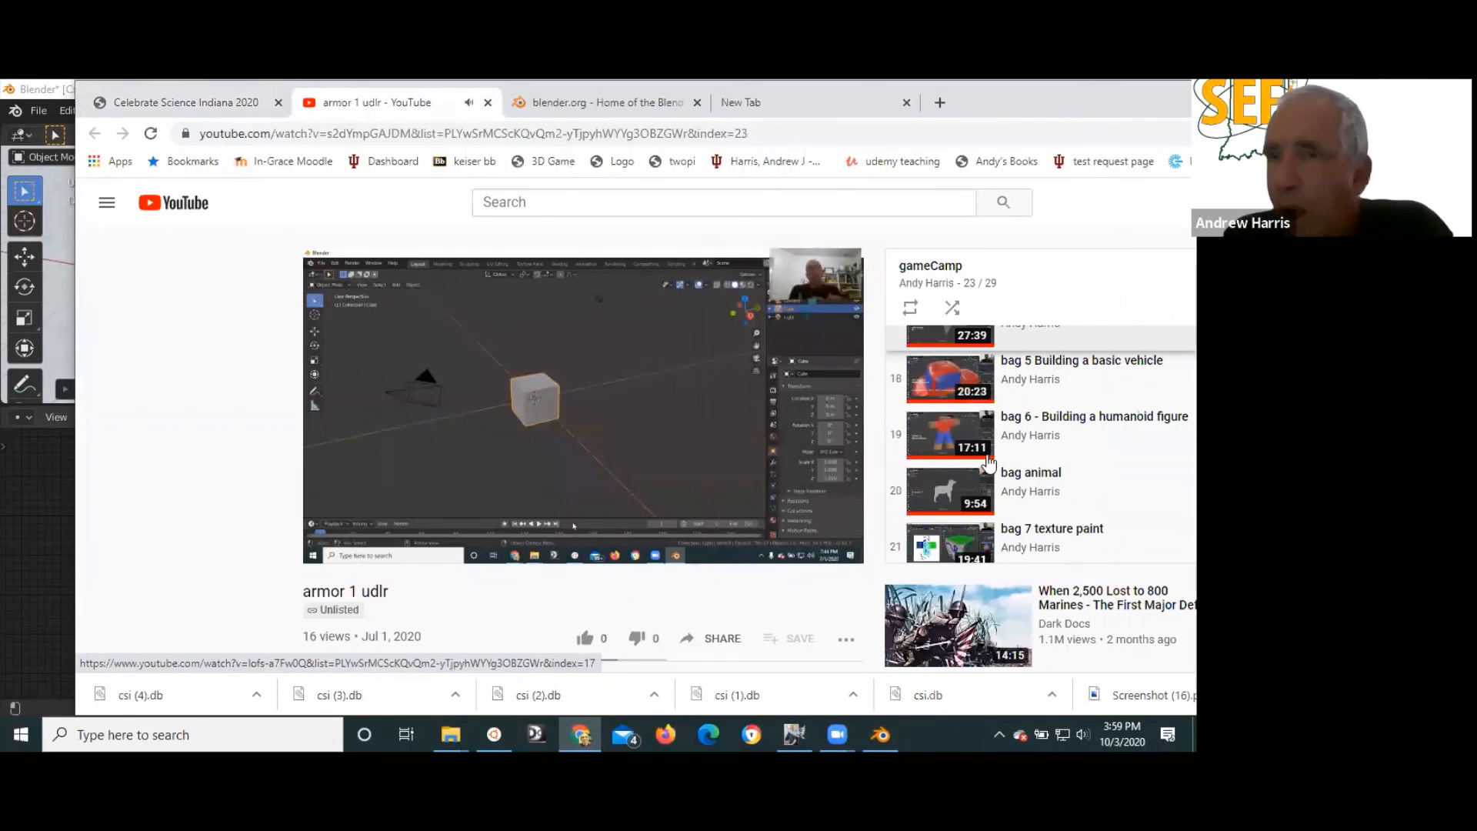
pyautogui.scroll(-3, 954, 383)
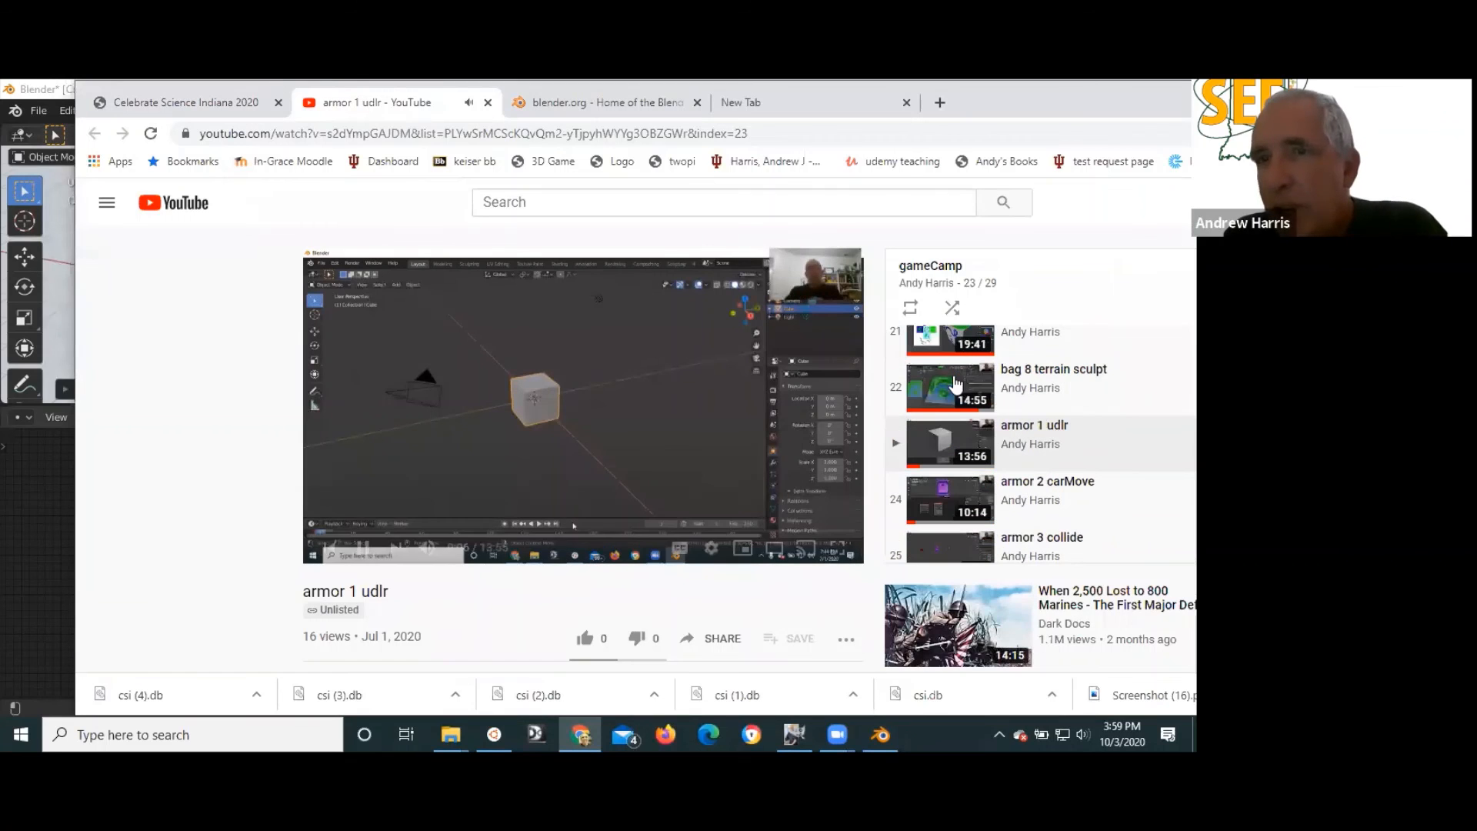
pyautogui.scroll(-3, 950, 423)
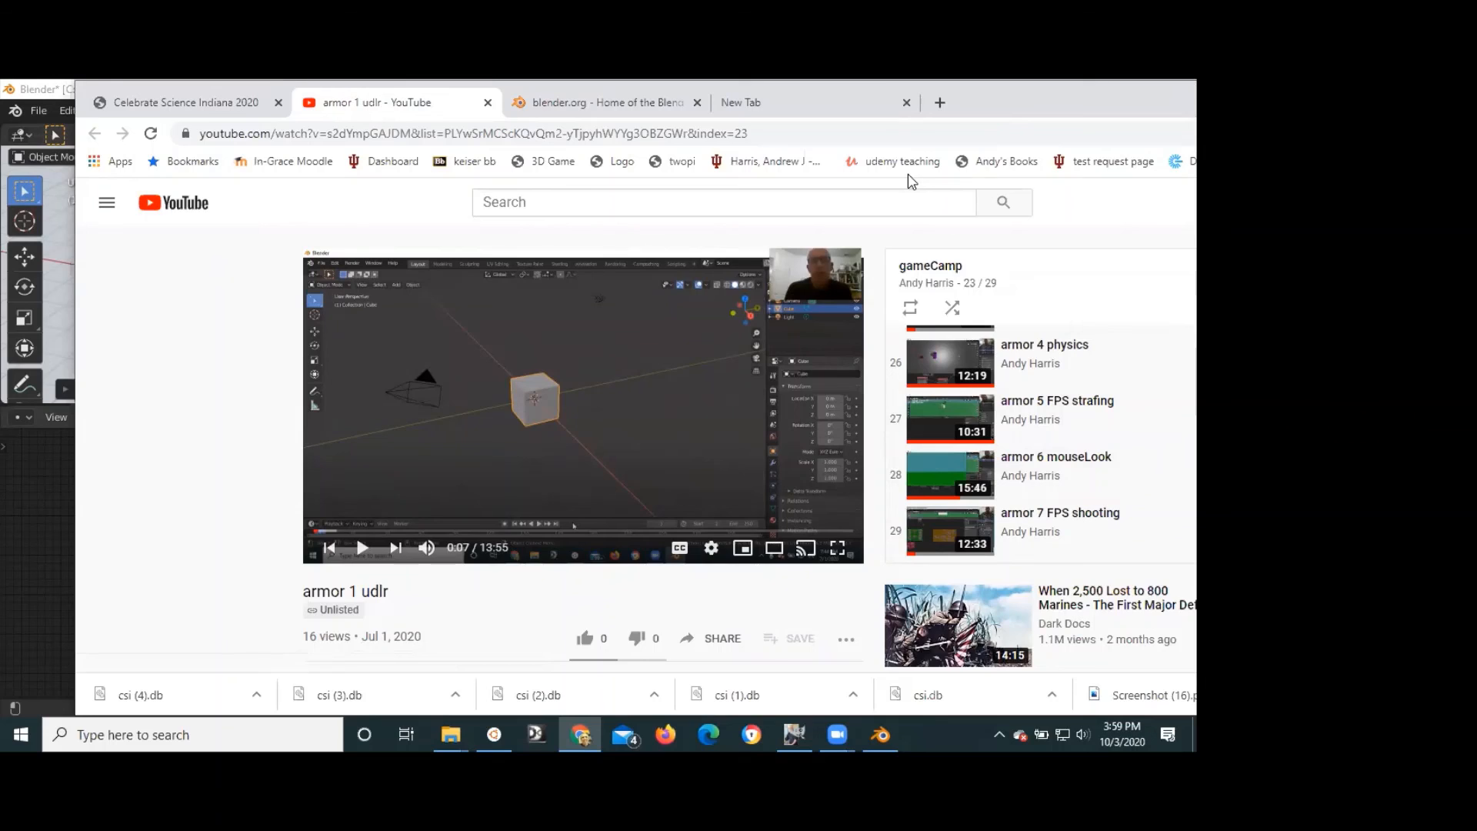
# - Search the web for "armory 3d" and open the armory3d.org site
pyautogui.moveTo(1012, 98); pyautogui.dragTo(899, 176)
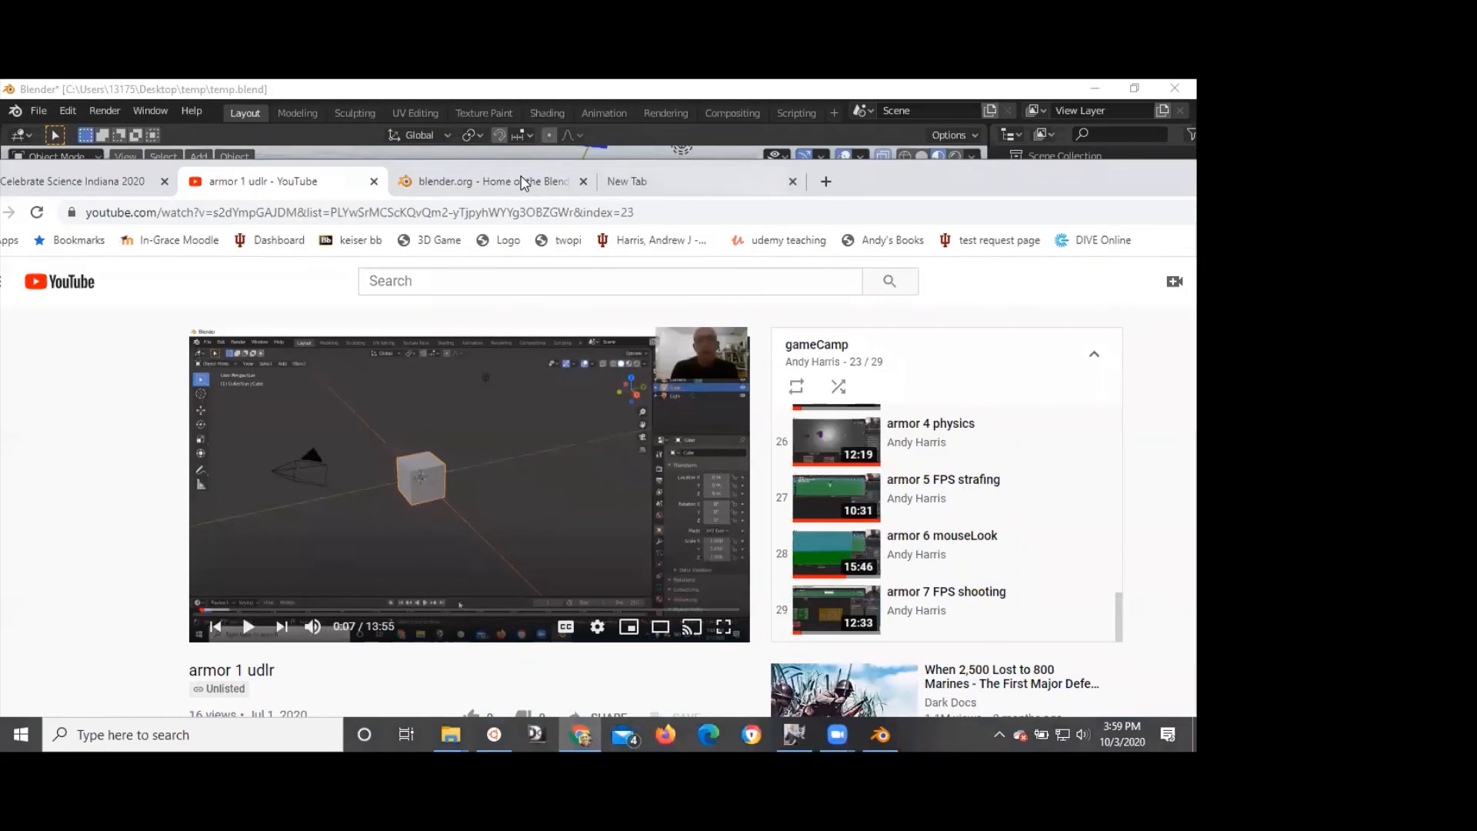
pyautogui.moveTo(646, 212); pyautogui.dragTo(4, 231)
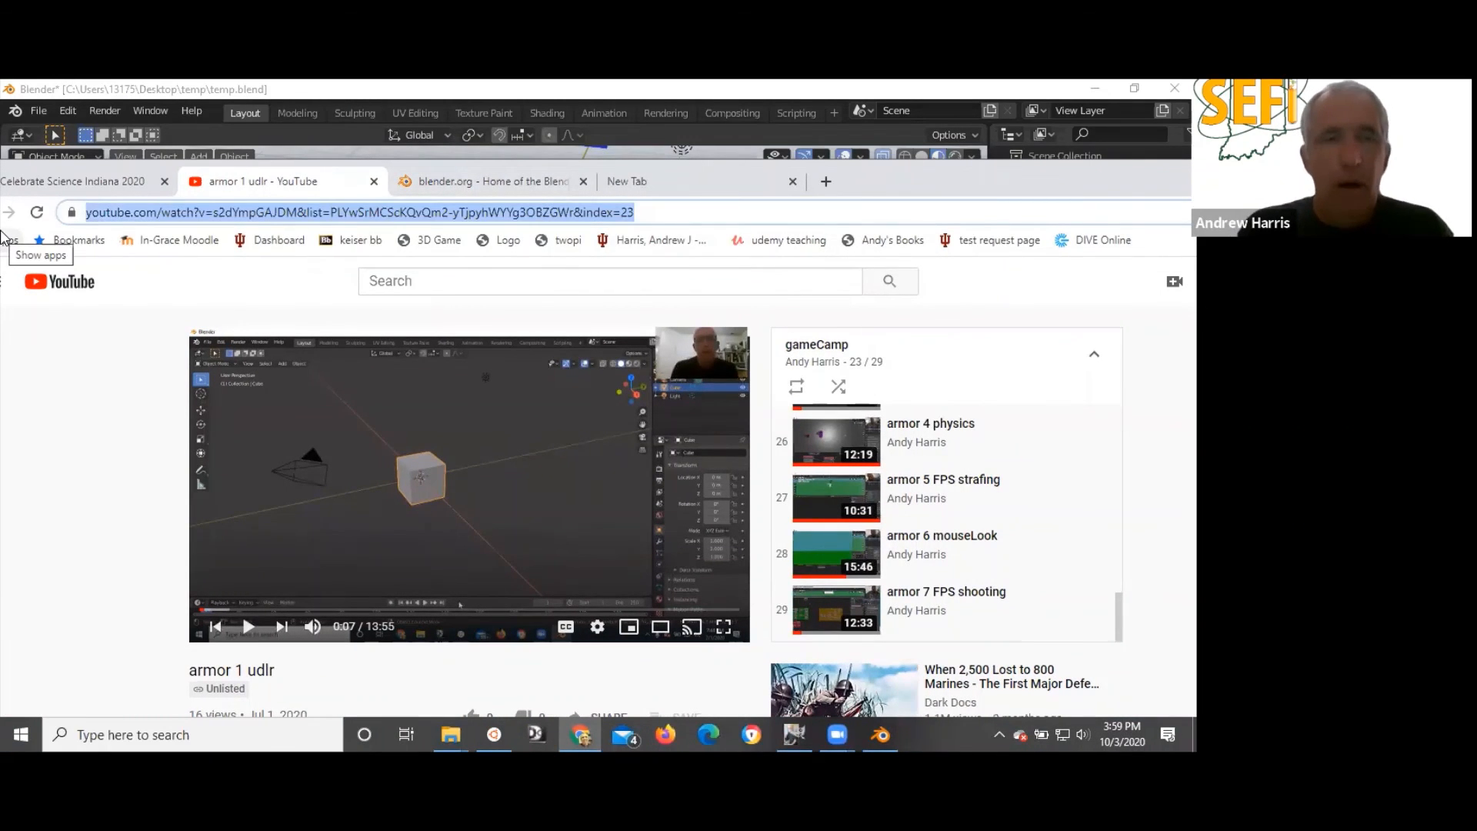
pyautogui.write('armo')
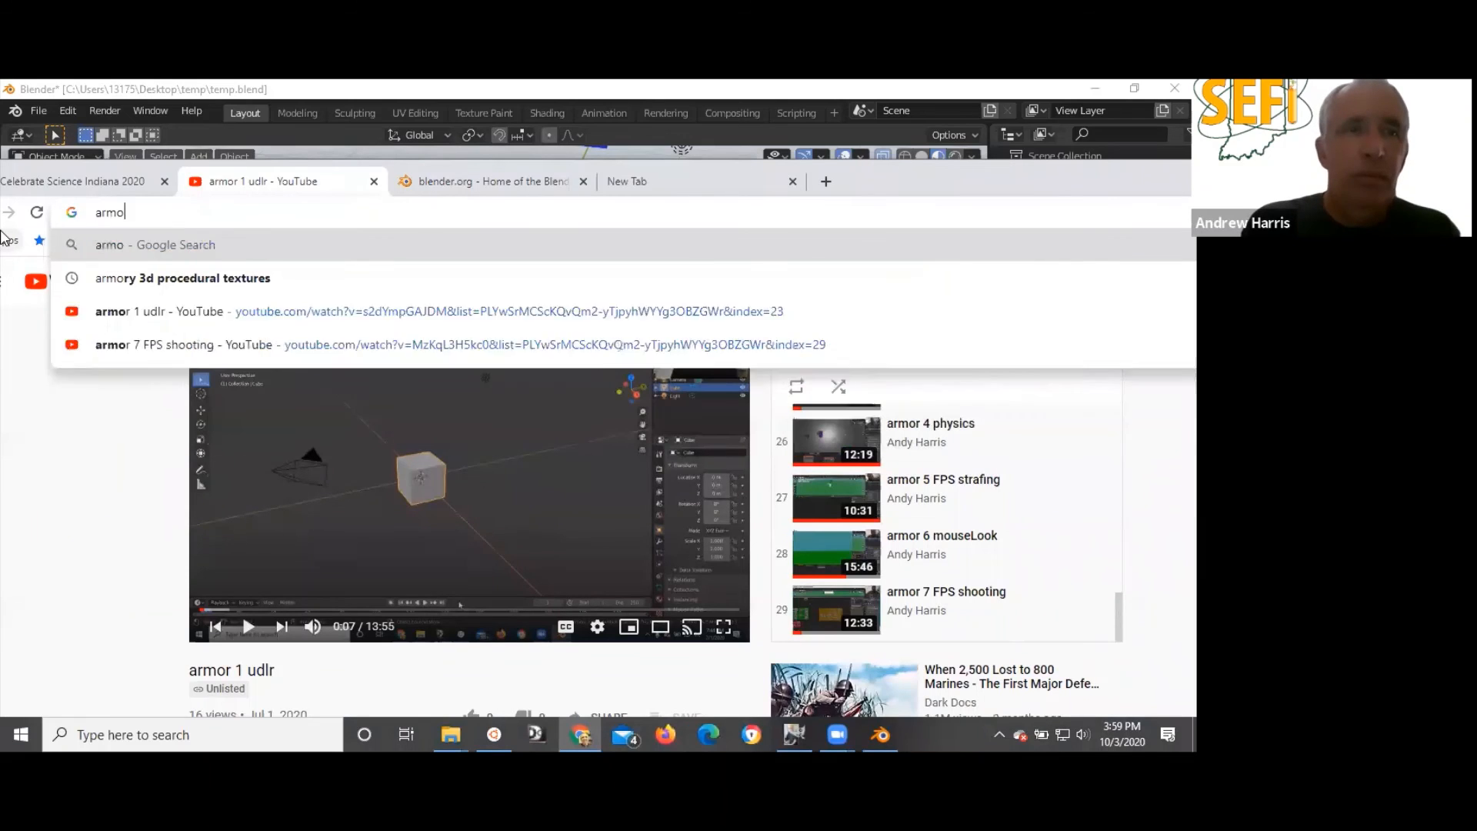
pyautogui.write('ry 3d')
pyautogui.press('Return')
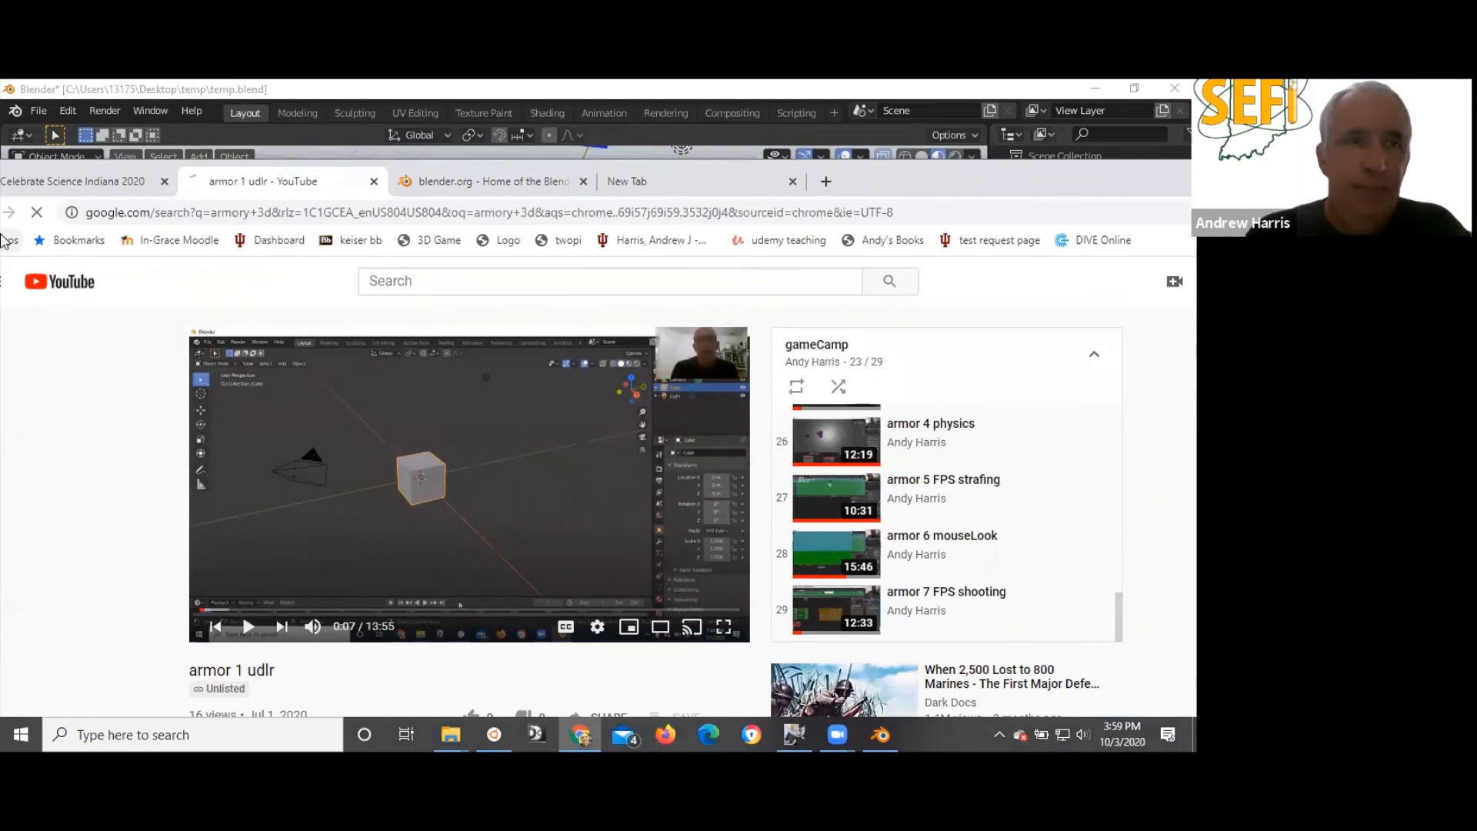
pyautogui.click(309, 554)
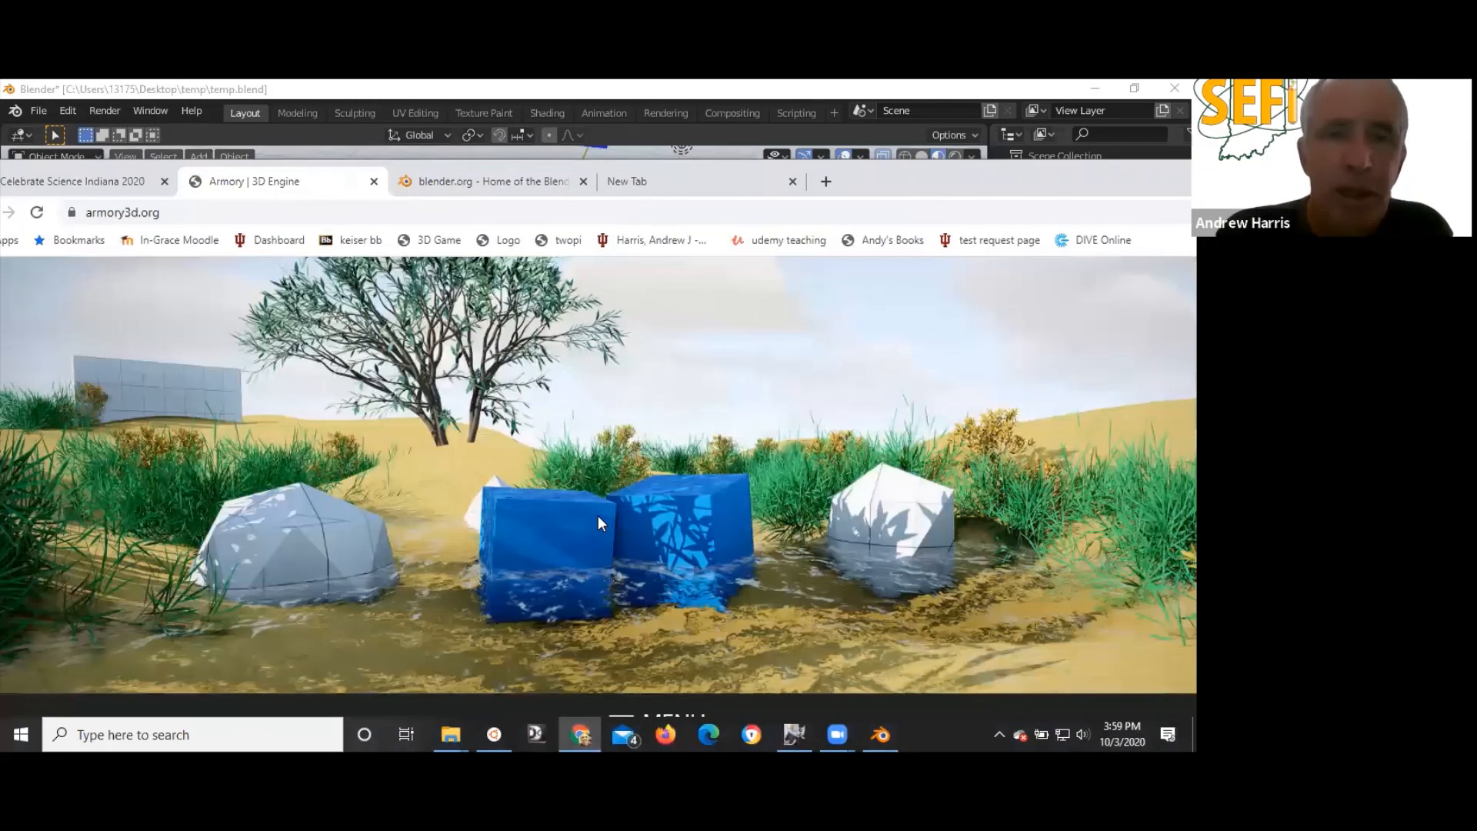
# - Look over the Armory 3D Engine home page and move the browser window to uncover the Blender scene behind it
pyautogui.scroll(-3, 598, 516)
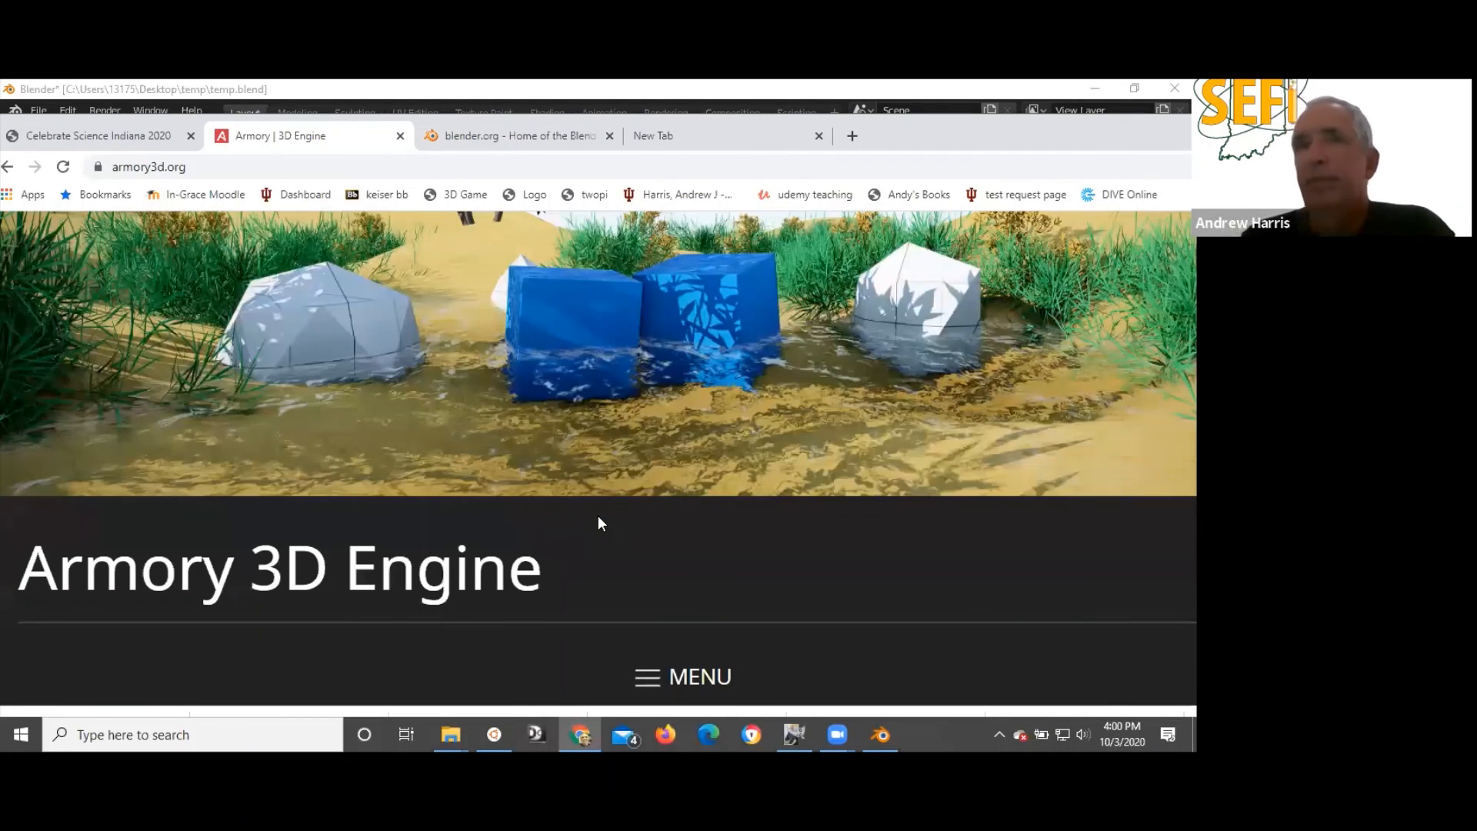
pyautogui.scroll(3, 891, 161)
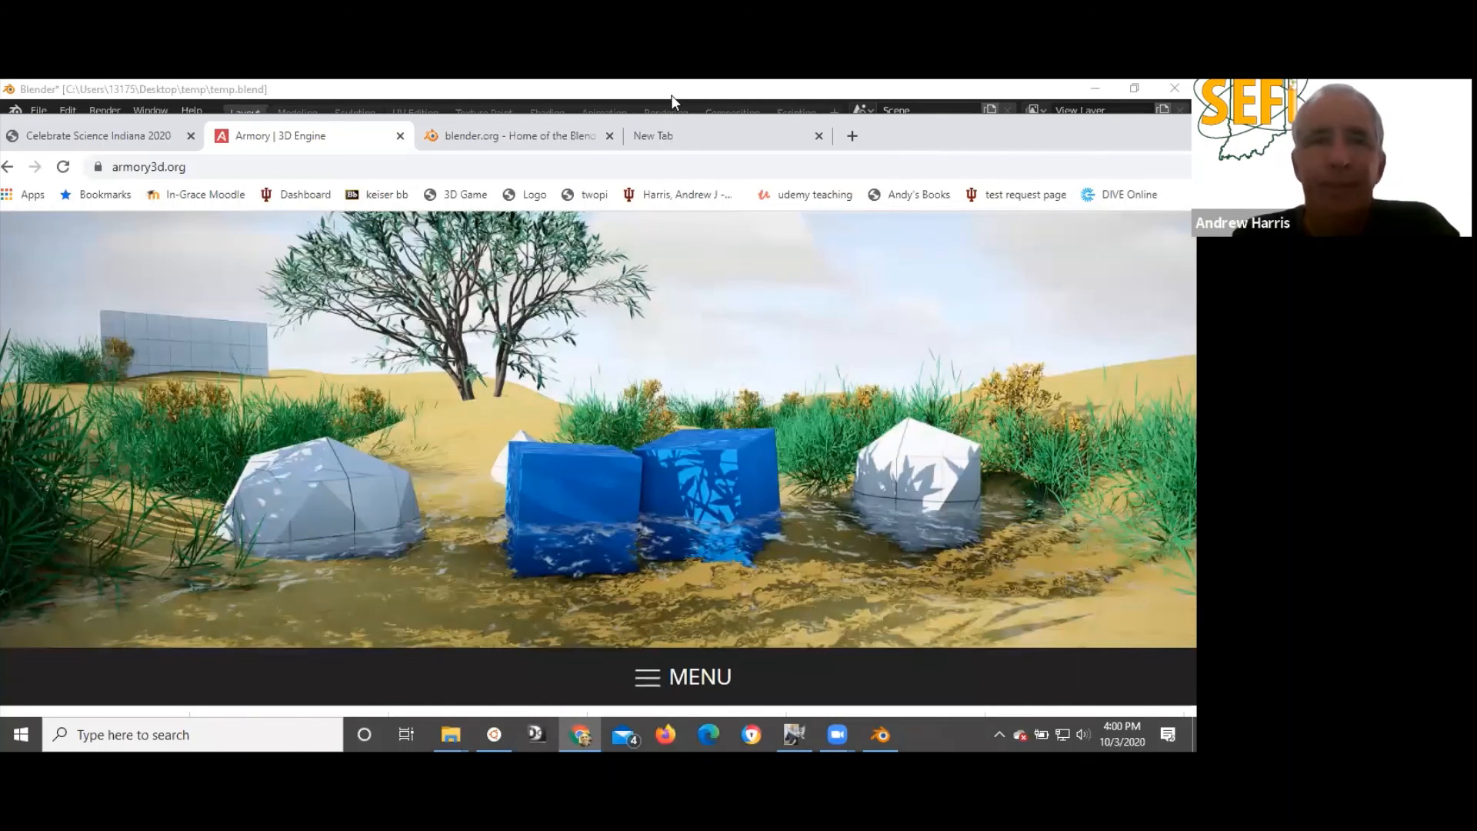
pyautogui.moveTo(671, 95); pyautogui.dragTo(614, 95)
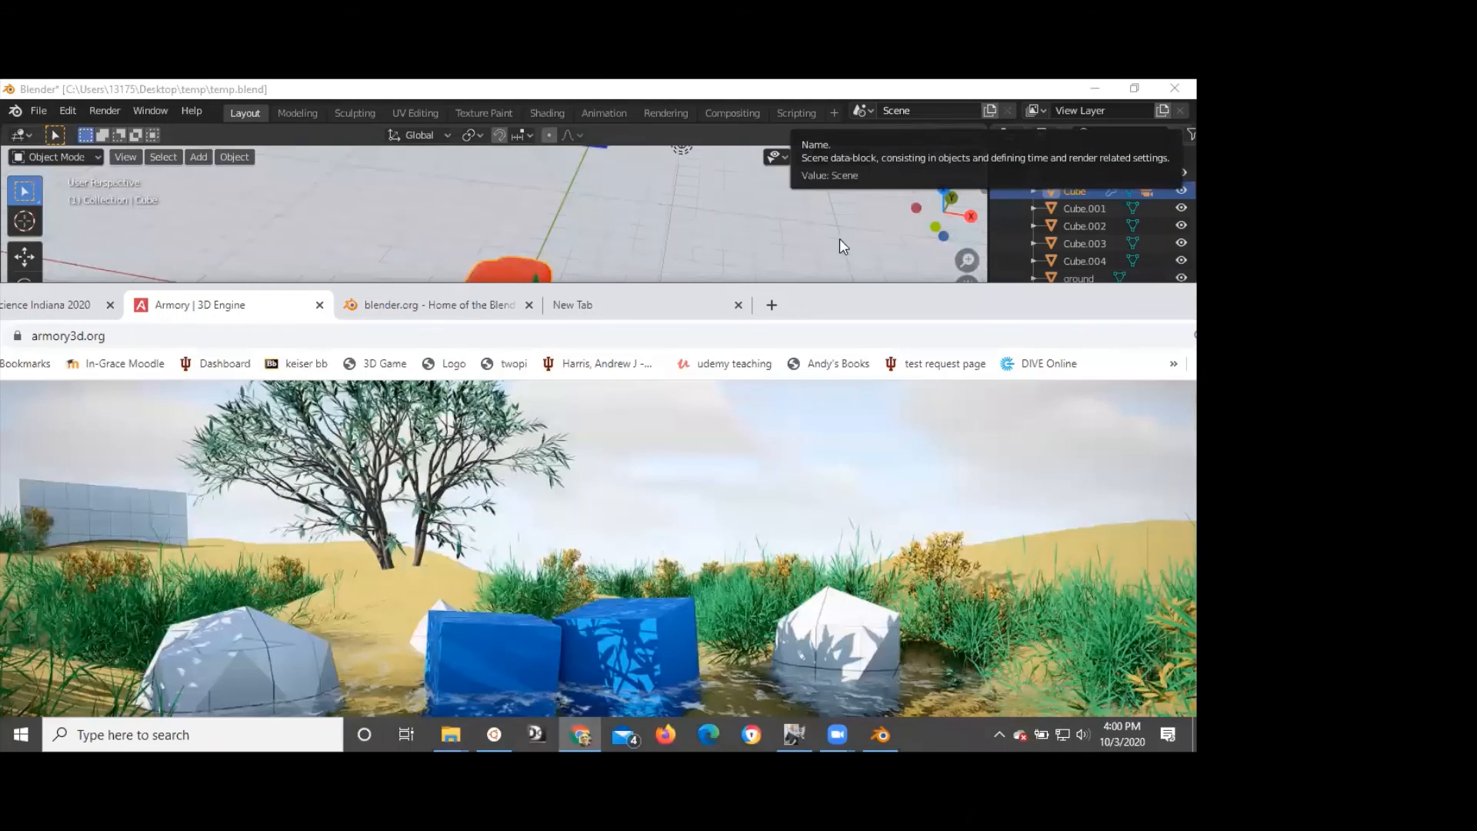